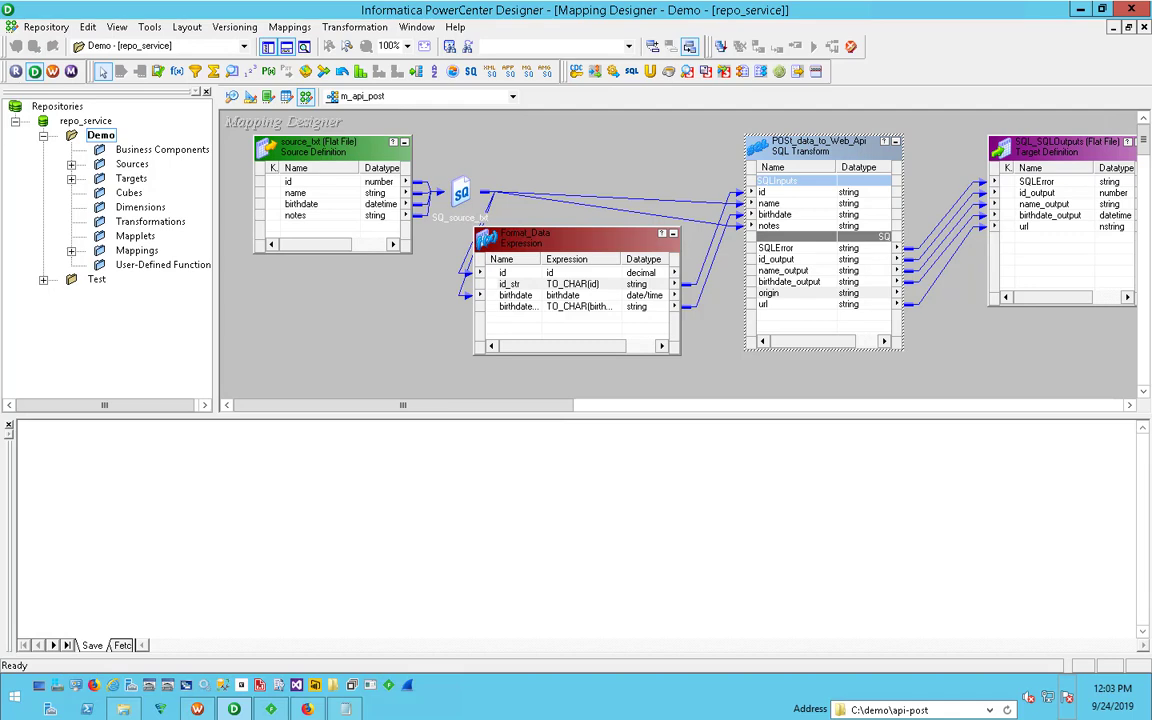
- Switch to source.txt in Notepad and review its three data rows, especially the long notes text with comma, tabs and single quote
{"action": "left_click", "coordinate": [340, 709]}
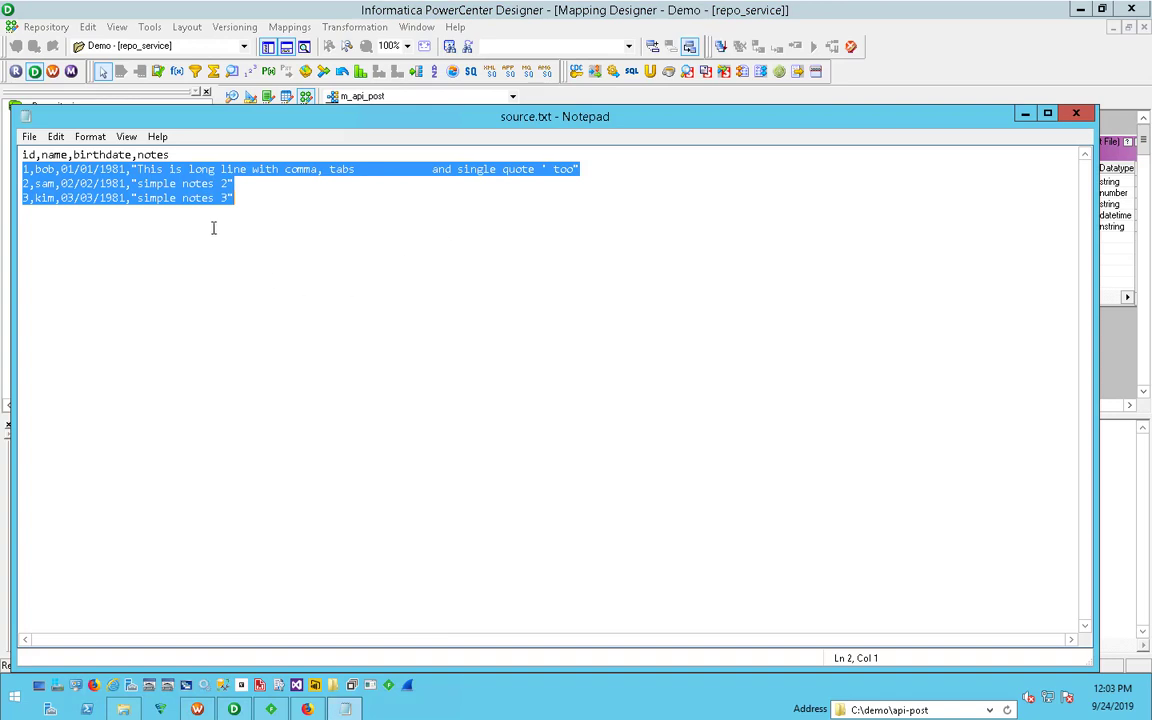
{"action": "left_click", "coordinate": [215, 198]}
{"action": "left_click_drag", "start_coordinate": [283, 213], "coordinate": [259, 200]}
{"action": "left_click", "coordinate": [35, 171]}
{"action": "left_click", "coordinate": [259, 201]}
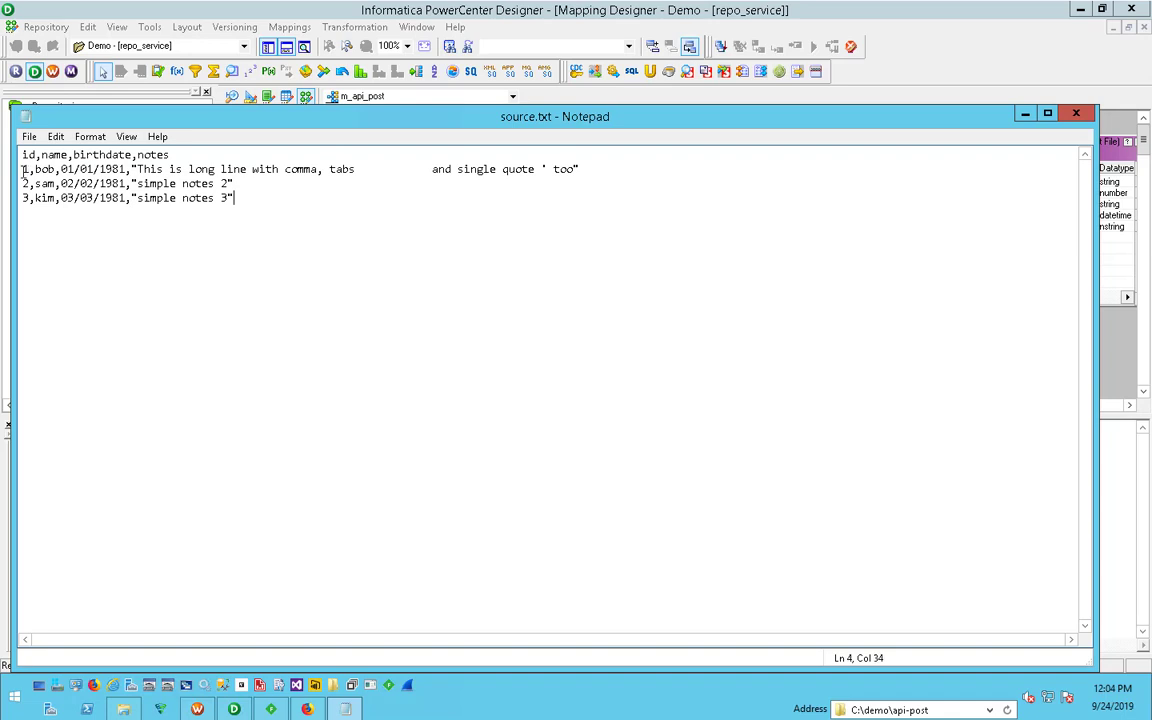
{"action": "left_click_drag", "start_coordinate": [22, 170], "coordinate": [582, 170]}
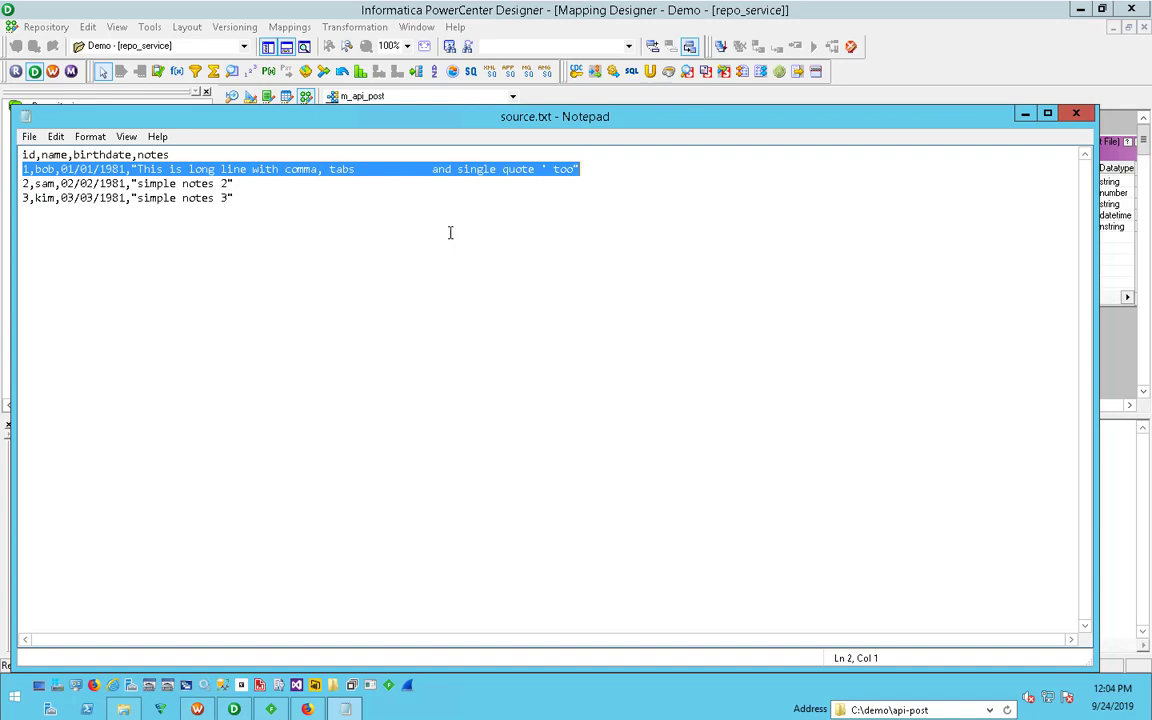
{"action": "left_click", "coordinate": [1023, 115]}
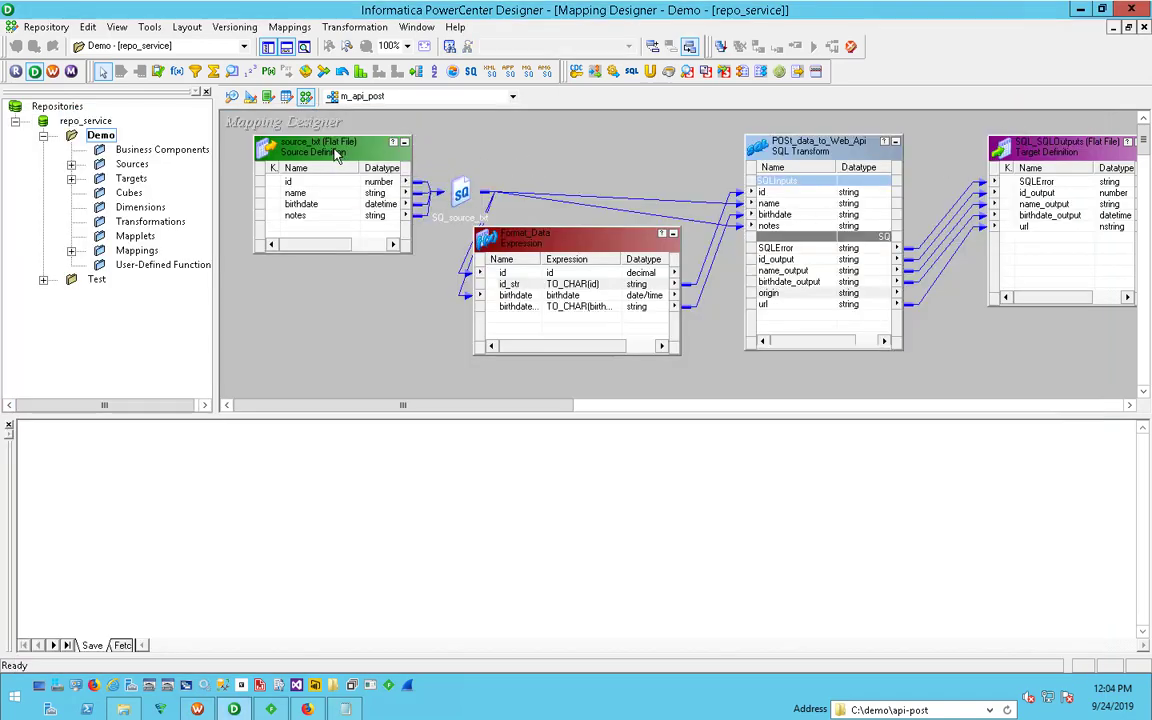
- Examine the ports of the Format_Data expression in the mapping, especially the date format used for birthdate_str, and leave without saving
{"action": "left_click_drag", "start_coordinate": [336, 155], "coordinate": [320, 155]}
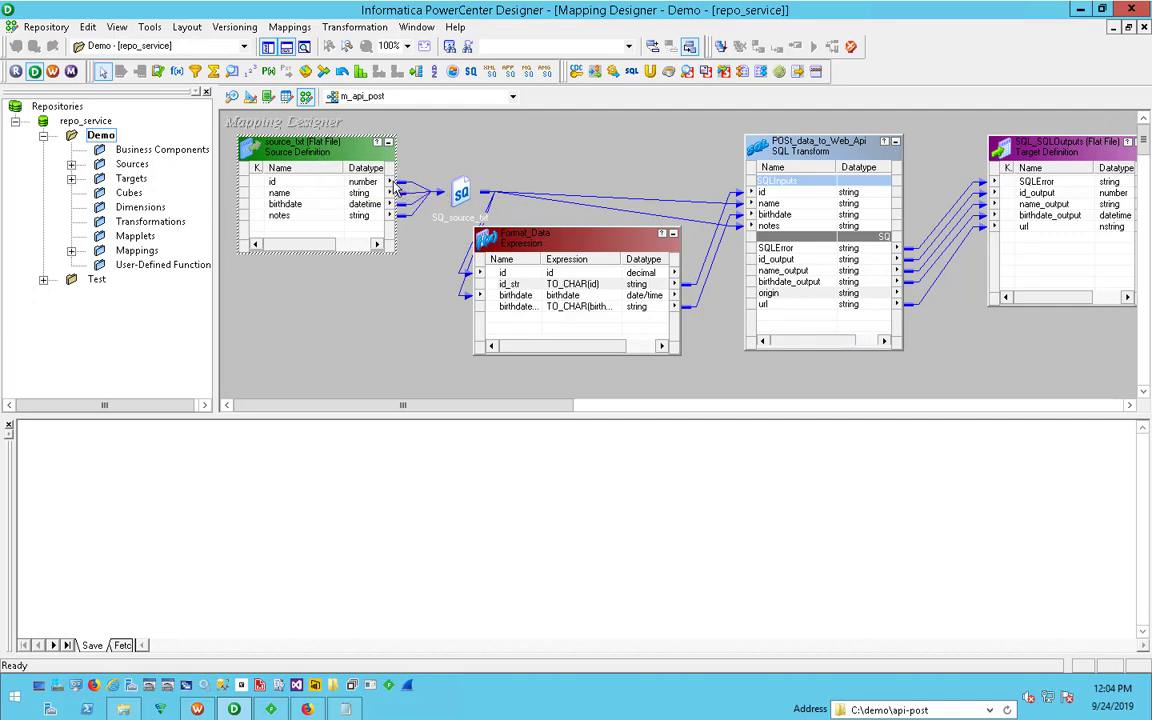
{"action": "left_click", "coordinate": [510, 284]}
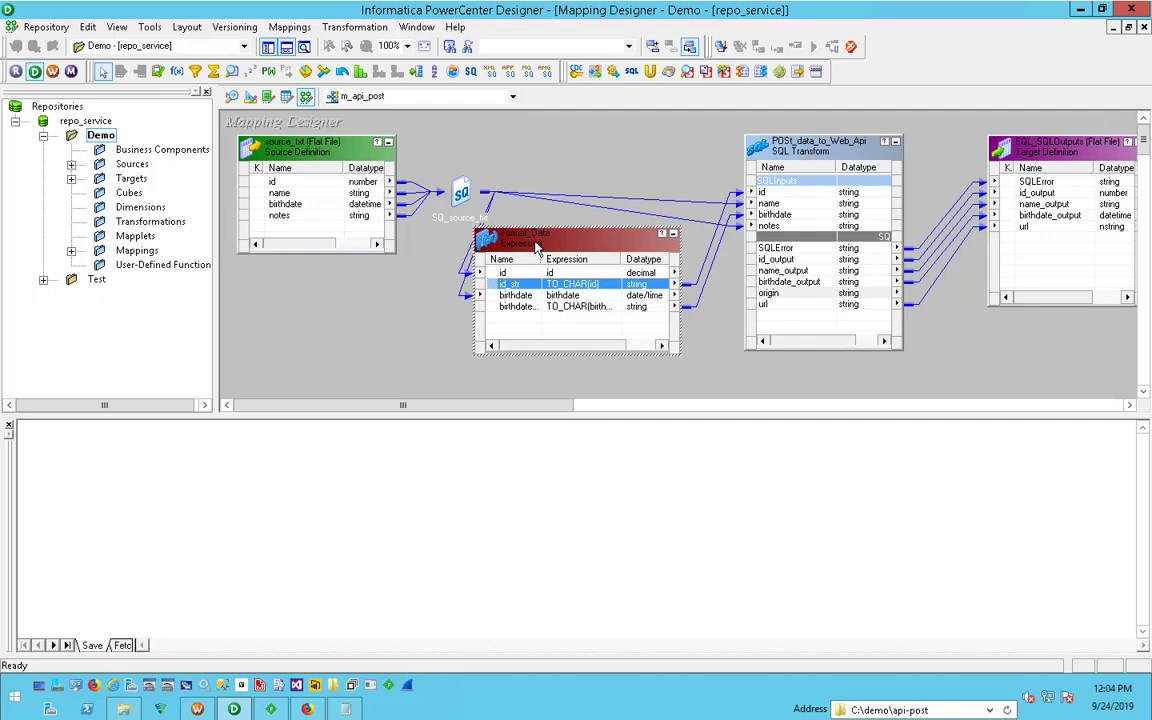
{"action": "double_click", "coordinate": [596, 260]}
{"action": "left_click", "coordinate": [440, 214]}
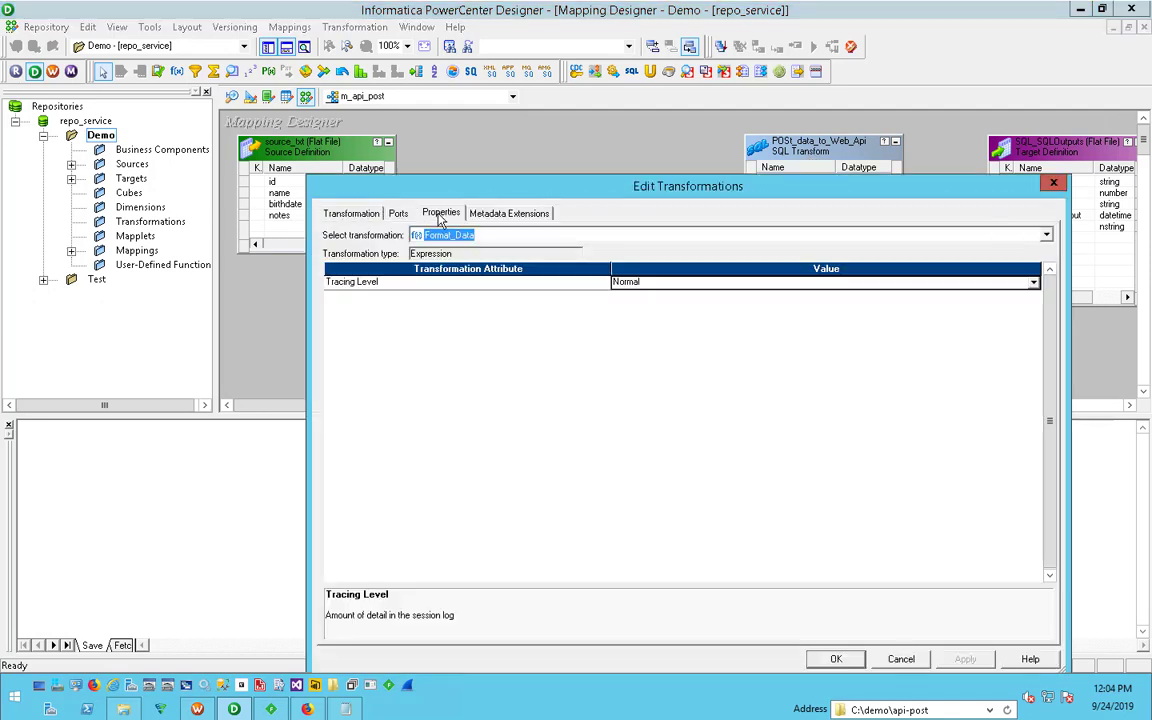
{"action": "left_click", "coordinate": [398, 213]}
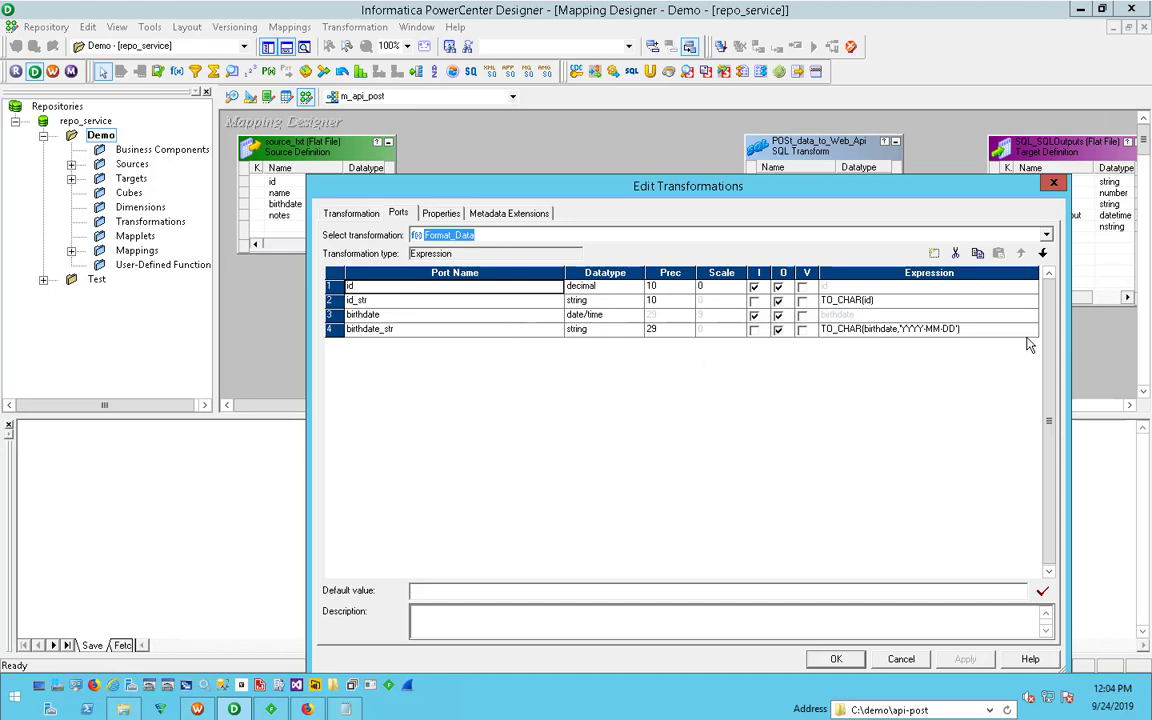
{"action": "left_click", "coordinate": [443, 333]}
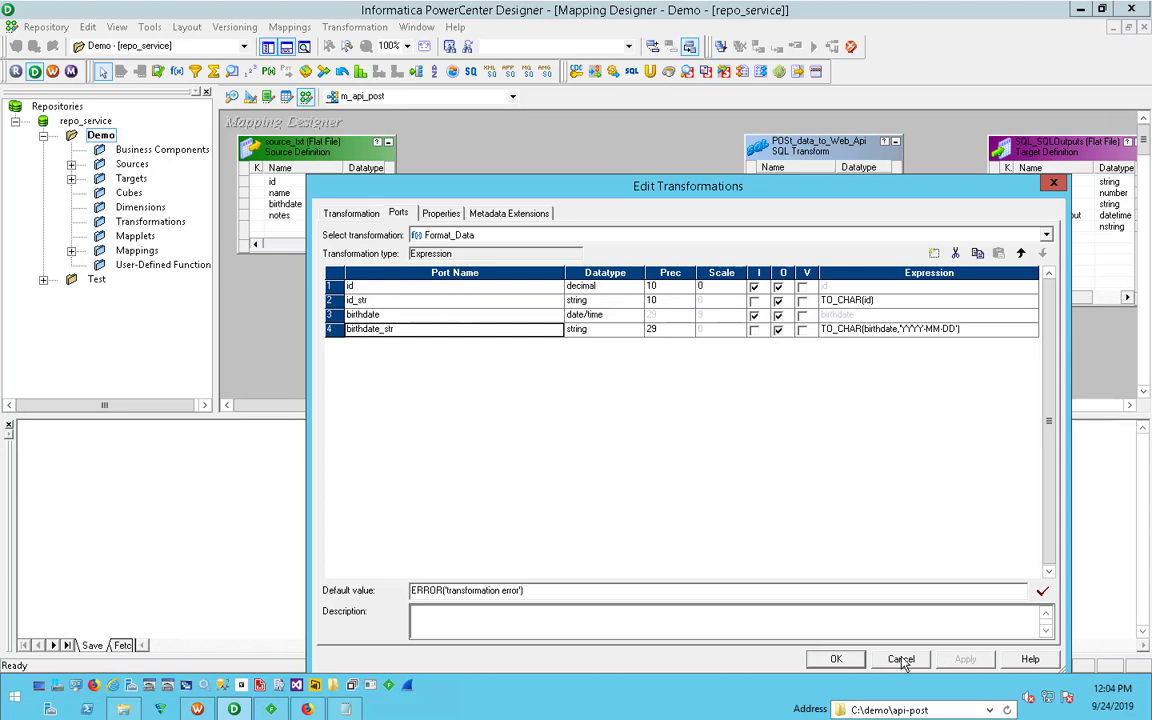
{"action": "left_click", "coordinate": [911, 330]}
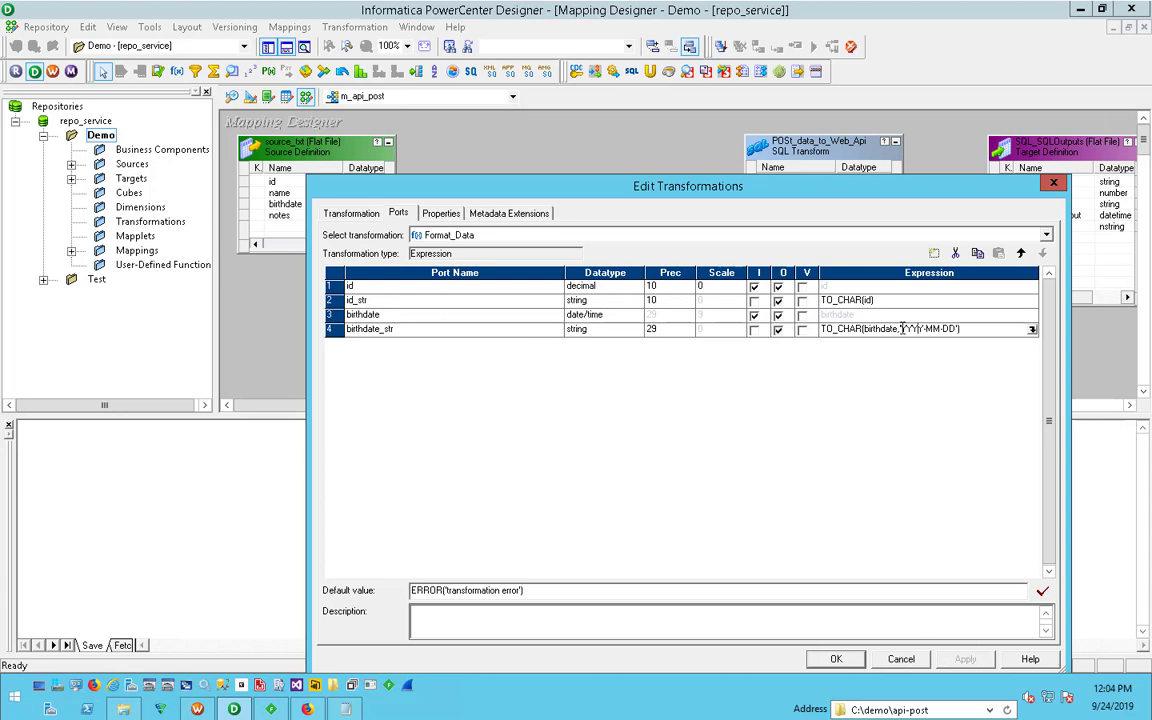
{"action": "left_click_drag", "start_coordinate": [902, 330], "coordinate": [958, 330]}
{"action": "left_click", "coordinate": [901, 659]}
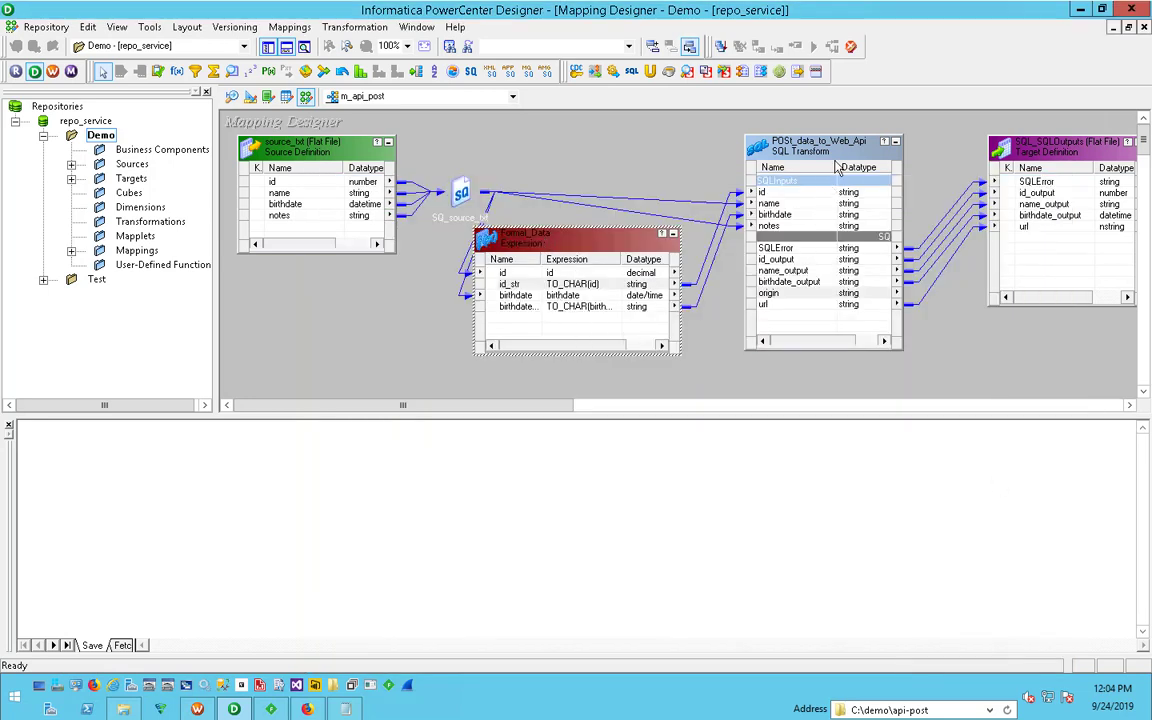
- Open the SQL query of the POSt_data_to_Web_Api transformation in the SQL Editor
{"action": "left_click", "coordinate": [832, 160]}
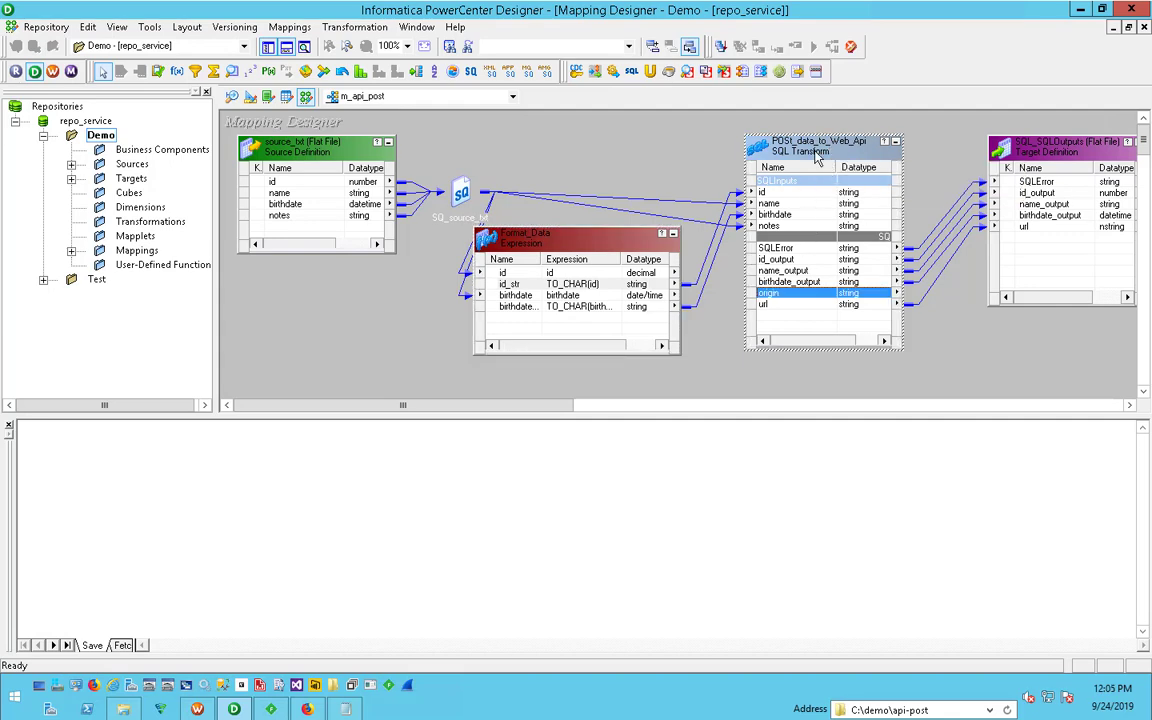
{"action": "double_click", "coordinate": [790, 150]}
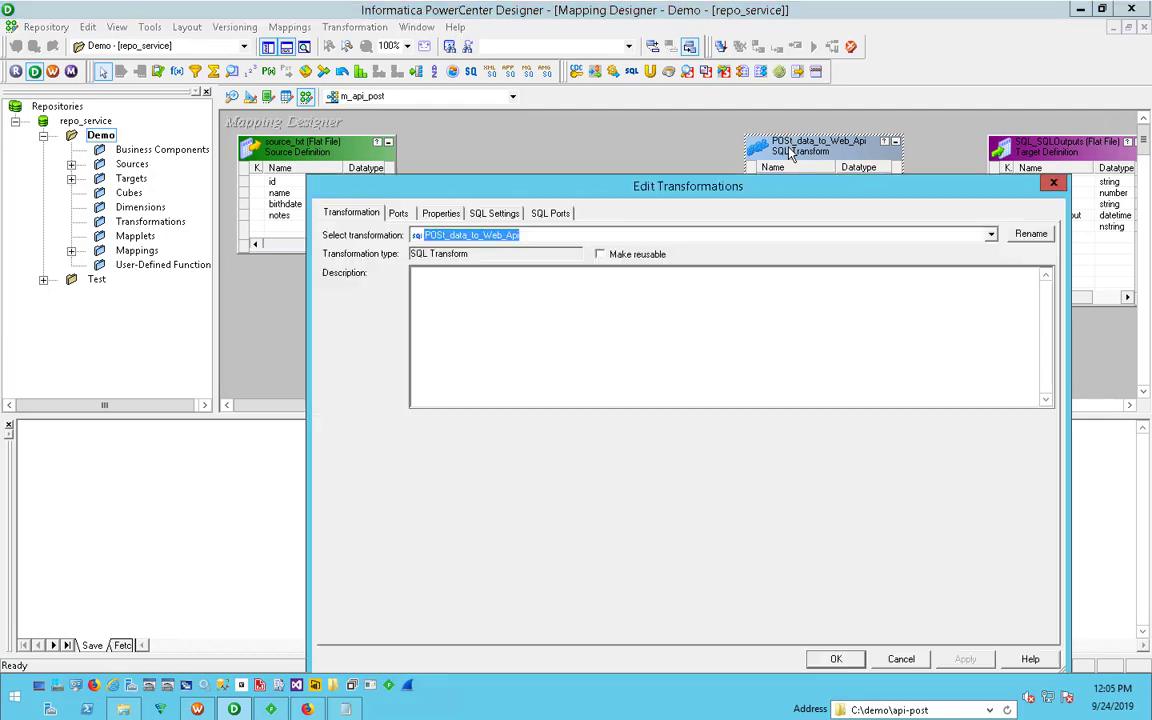
{"action": "left_click", "coordinate": [550, 213]}
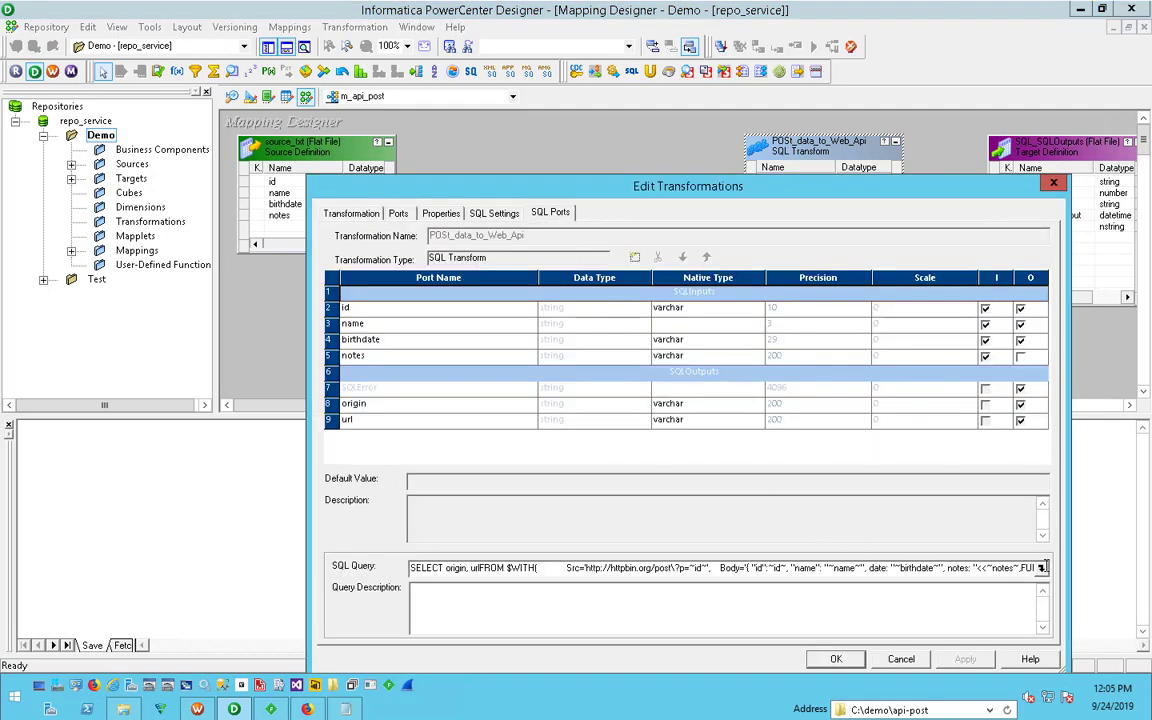
{"action": "left_click", "coordinate": [1041, 567]}
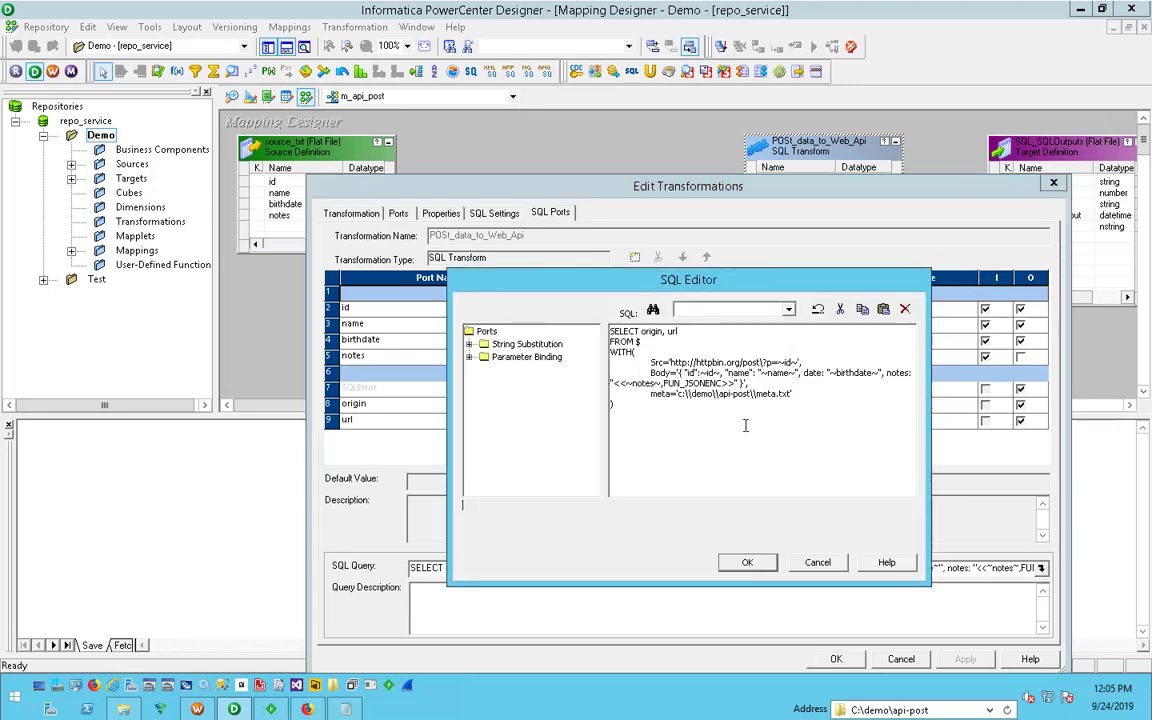
- Examine the query's SELECT, FROM and WITH clauses, including the Src, Body and meta settings, and close the transformation without saving
{"action": "left_click_drag", "start_coordinate": [745, 425], "coordinate": [580, 300]}
{"action": "left_click", "coordinate": [746, 476]}
{"action": "left_click_drag", "start_coordinate": [638, 400], "coordinate": [590, 332]}
{"action": "left_click", "coordinate": [627, 425]}
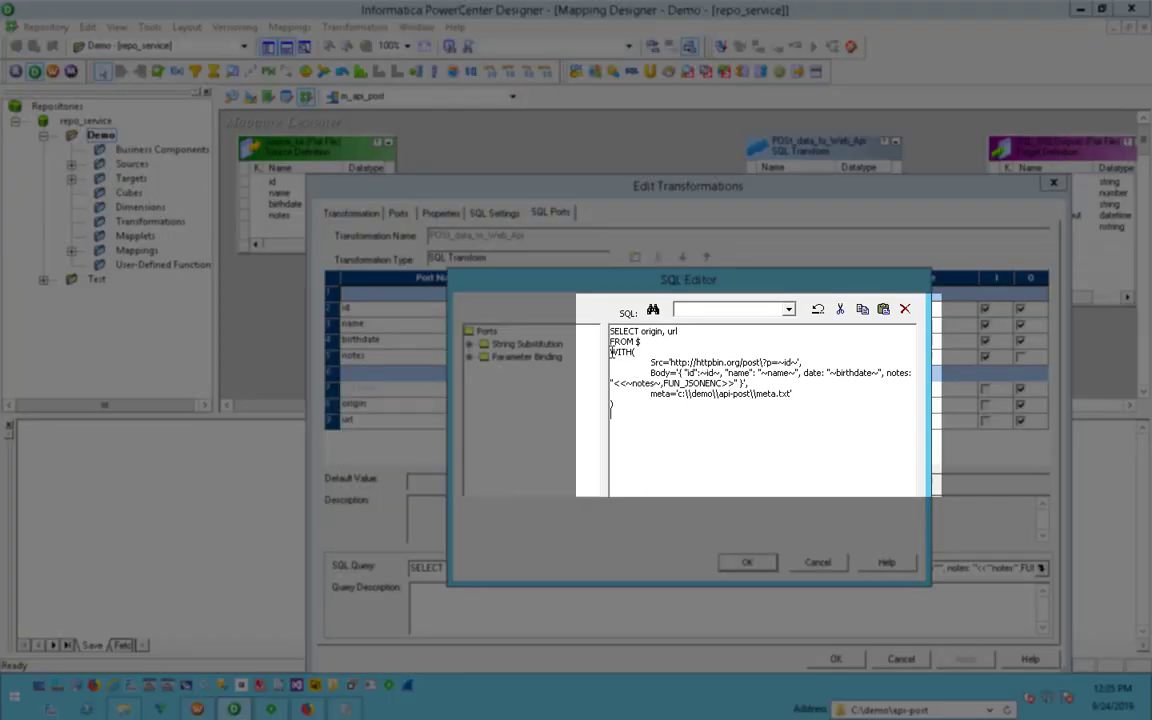
{"action": "left_click_drag", "start_coordinate": [611, 352], "coordinate": [812, 398]}
{"action": "left_click", "coordinate": [766, 483]}
{"action": "key", "text": "ctrl+a"}
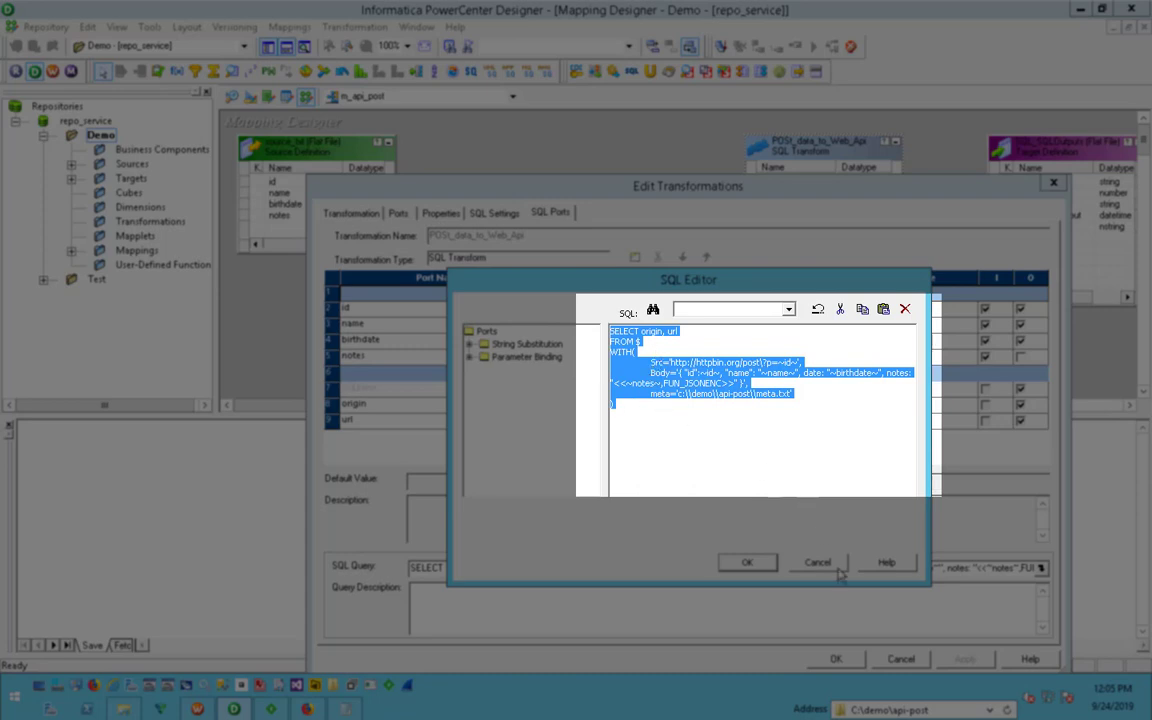
{"action": "left_click", "coordinate": [735, 442]}
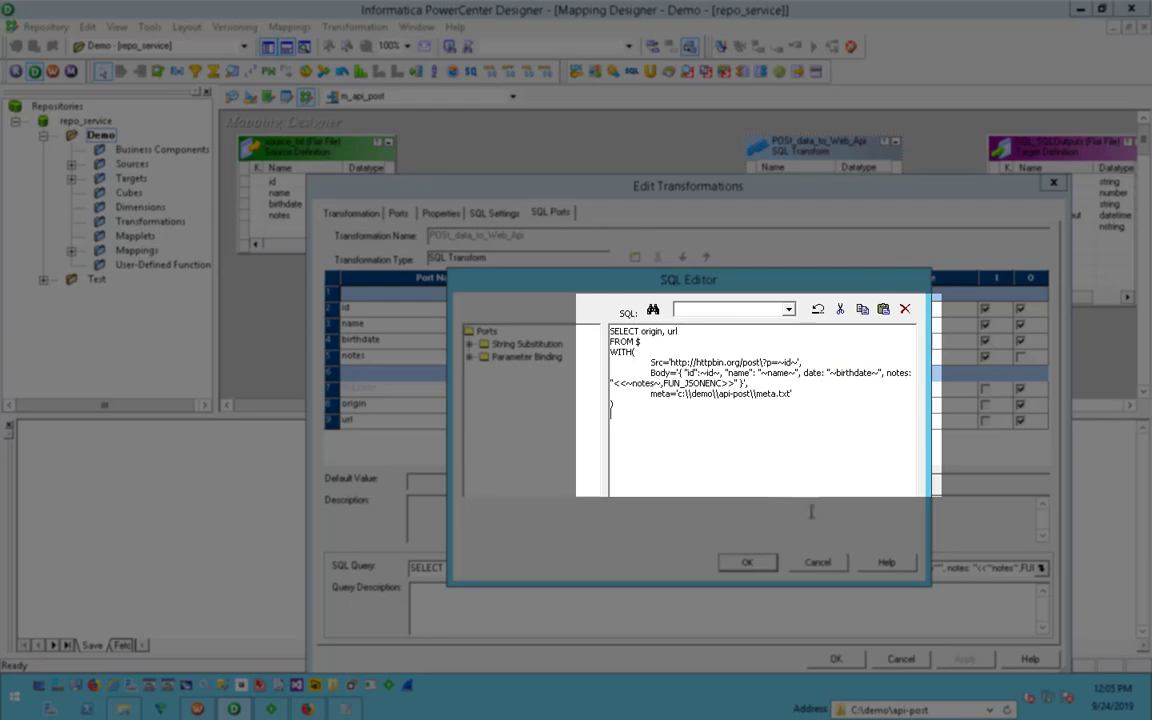
{"action": "double_click", "coordinate": [656, 362]}
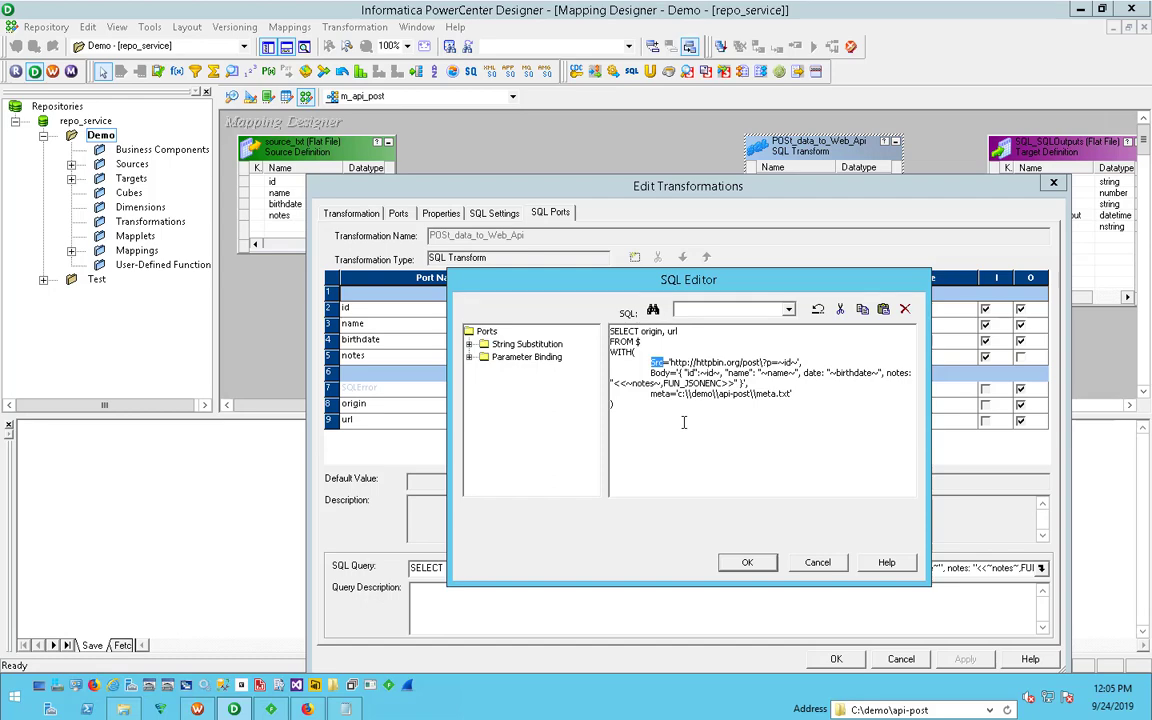
{"action": "left_click_drag", "start_coordinate": [684, 422], "coordinate": [672, 446]}
{"action": "left_click", "coordinate": [827, 568]}
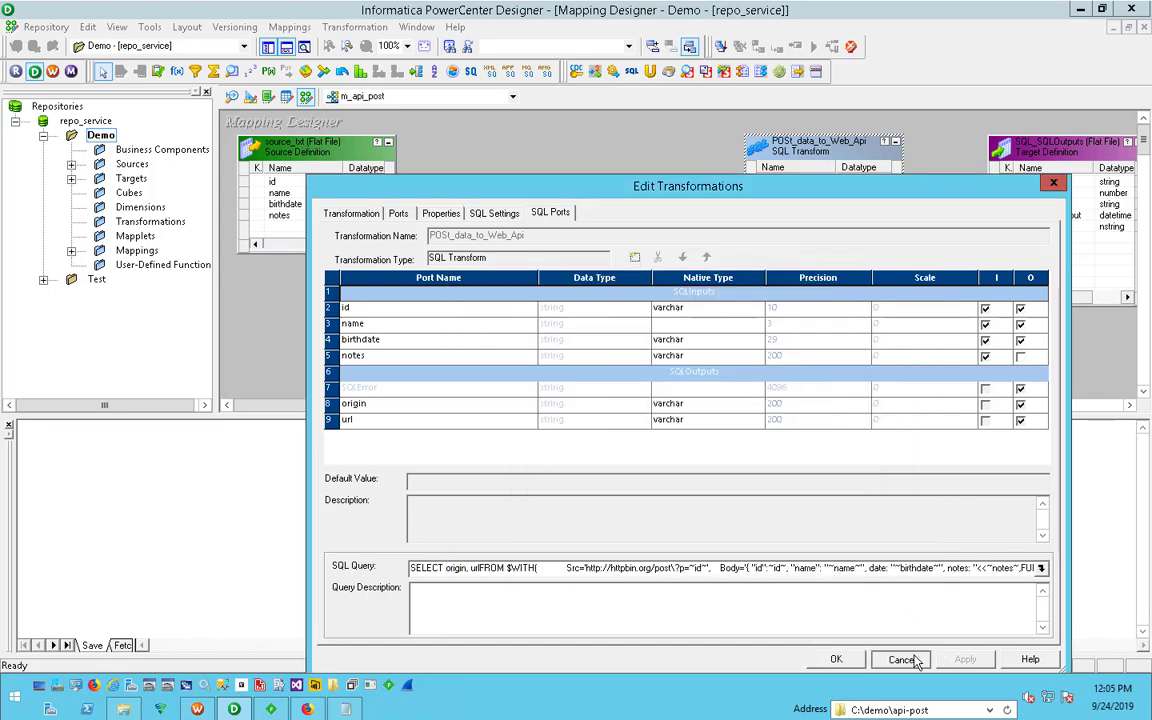
{"action": "left_click", "coordinate": [901, 659]}
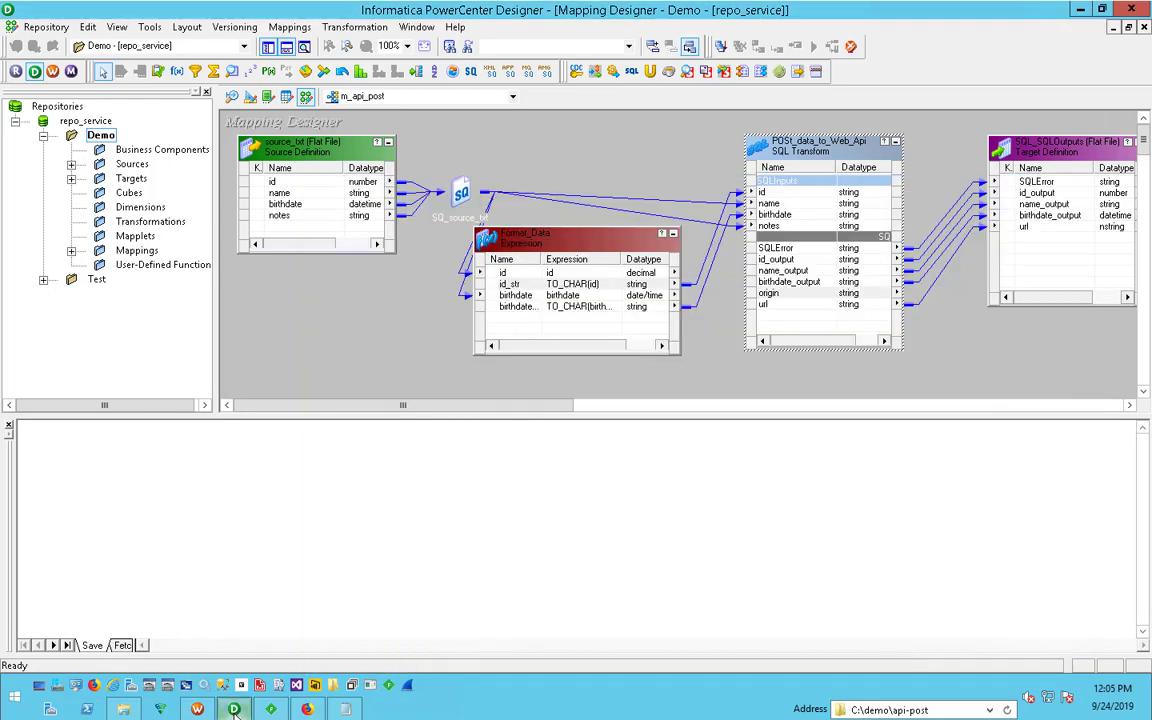
- Switch to Workflow Manager and start the wf_m_api_post workflow
{"action": "left_click", "coordinate": [197, 709]}
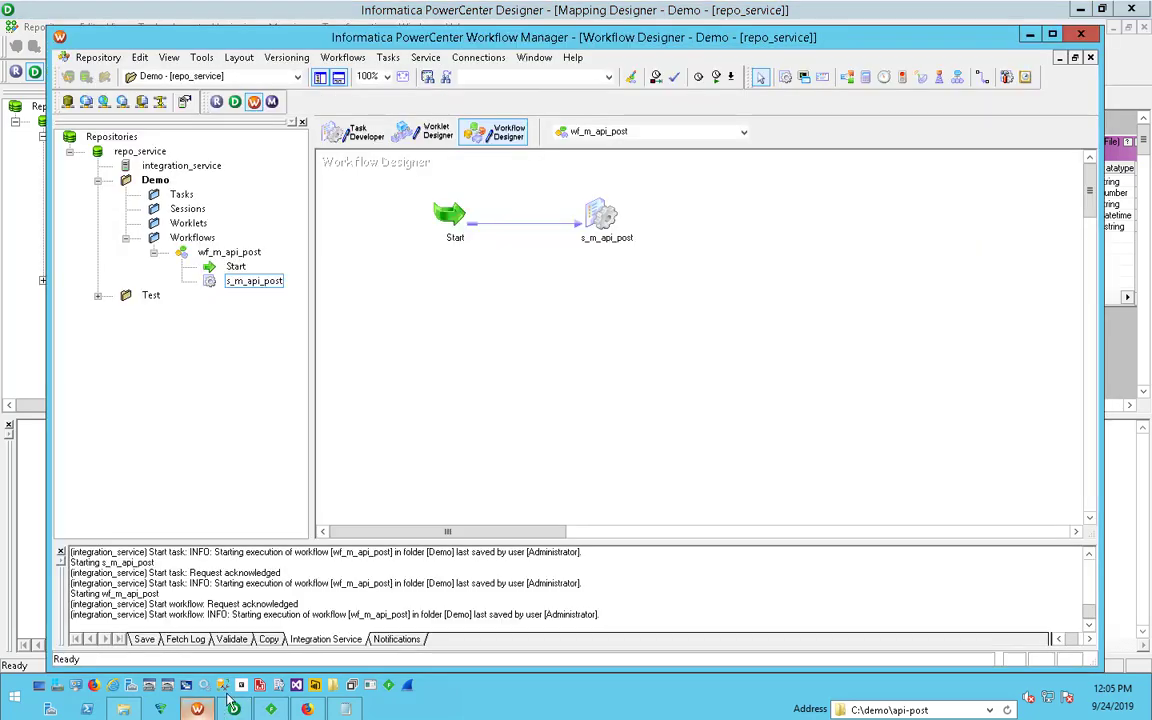
{"action": "right_click", "coordinate": [681, 296]}
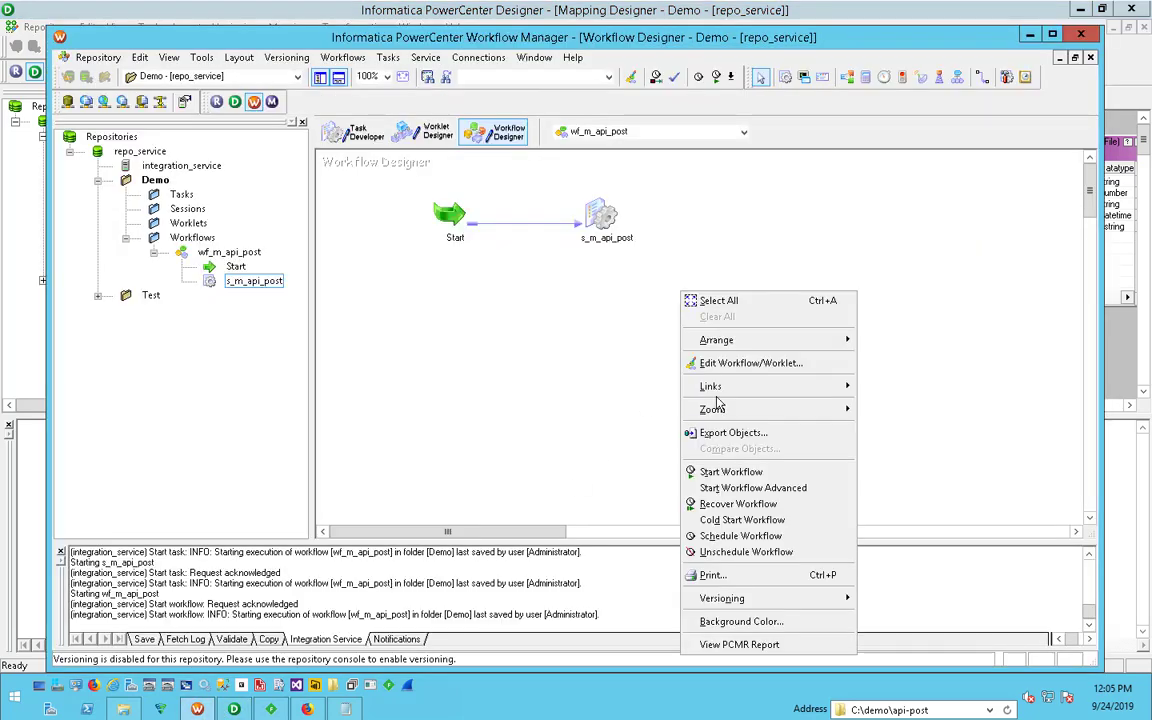
{"action": "left_click", "coordinate": [740, 472]}
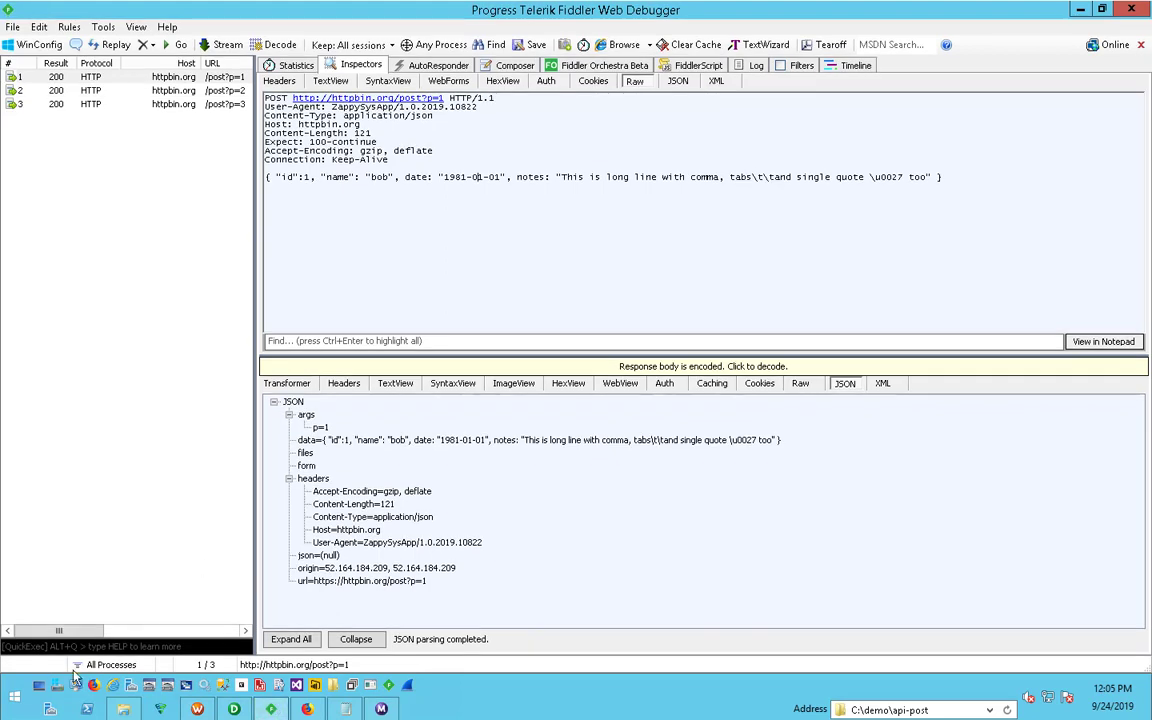
- Turn on traffic capture in Fiddler and delete the three previously captured httpbin.org sessions
{"action": "left_click", "coordinate": [20, 665]}
{"action": "left_click_drag", "start_coordinate": [158, 156], "coordinate": [62, 80]}
{"action": "key", "text": "Delete"}
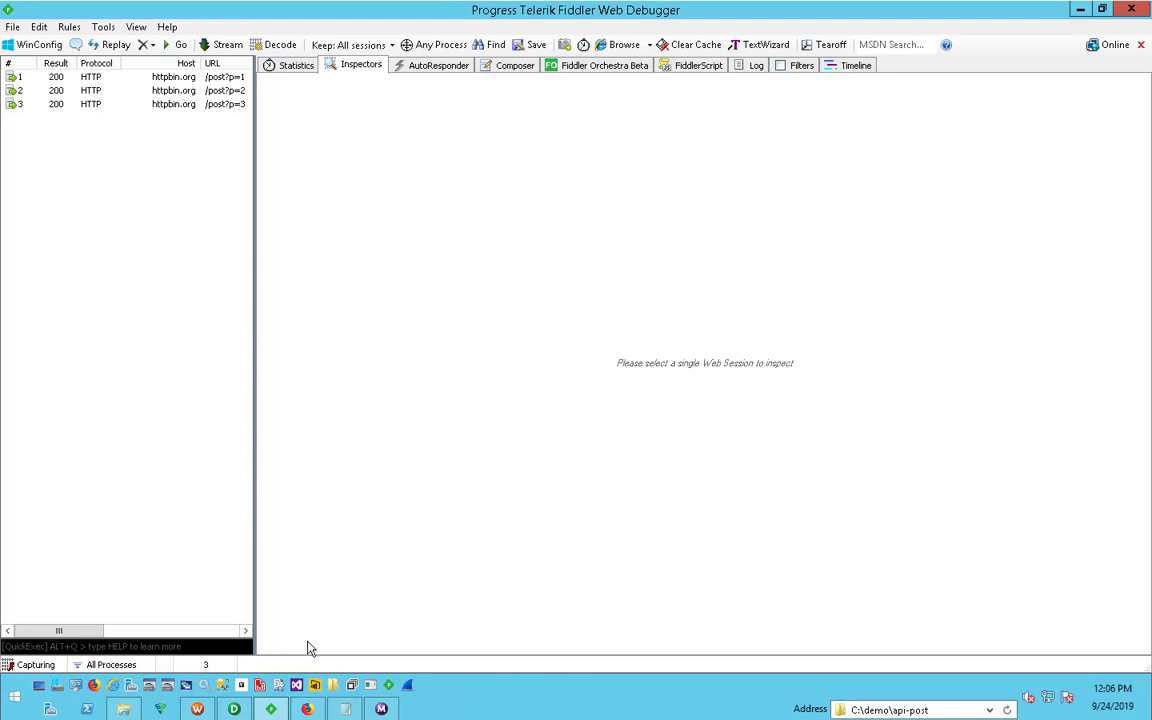
- Check the wf_m_api_post run status in Workflow Monitor and stop the traffic capture in Fiddler
{"action": "left_click", "coordinate": [381, 710]}
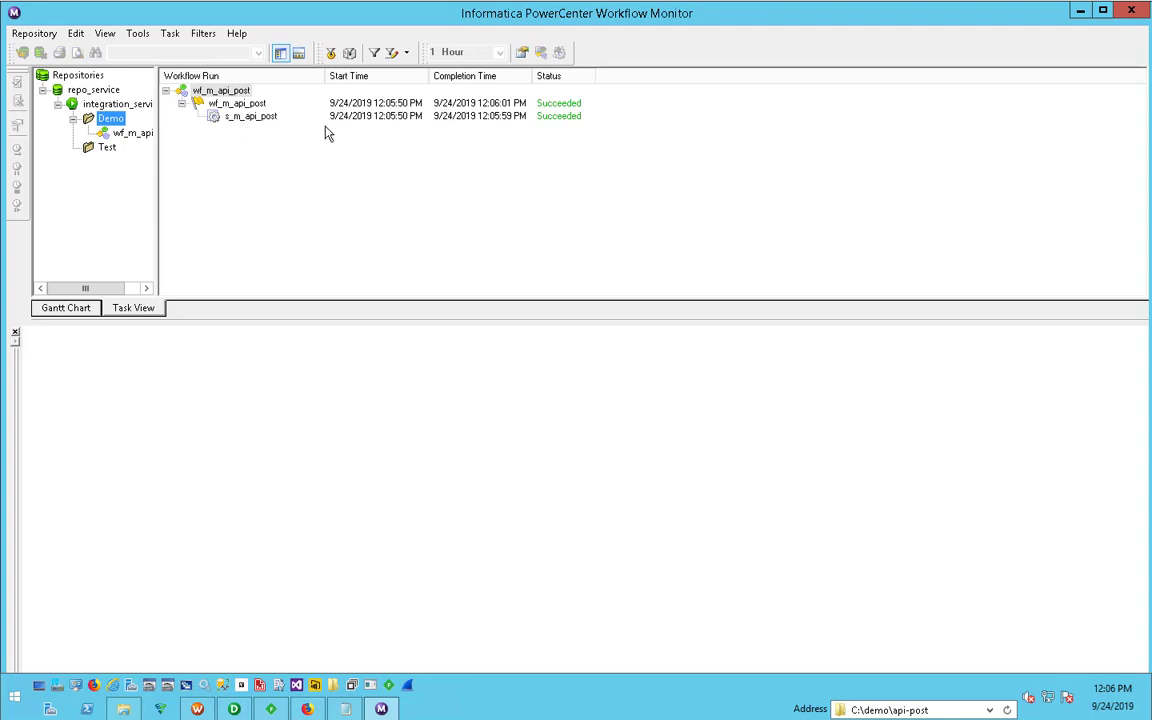
{"action": "left_click", "coordinate": [1080, 12]}
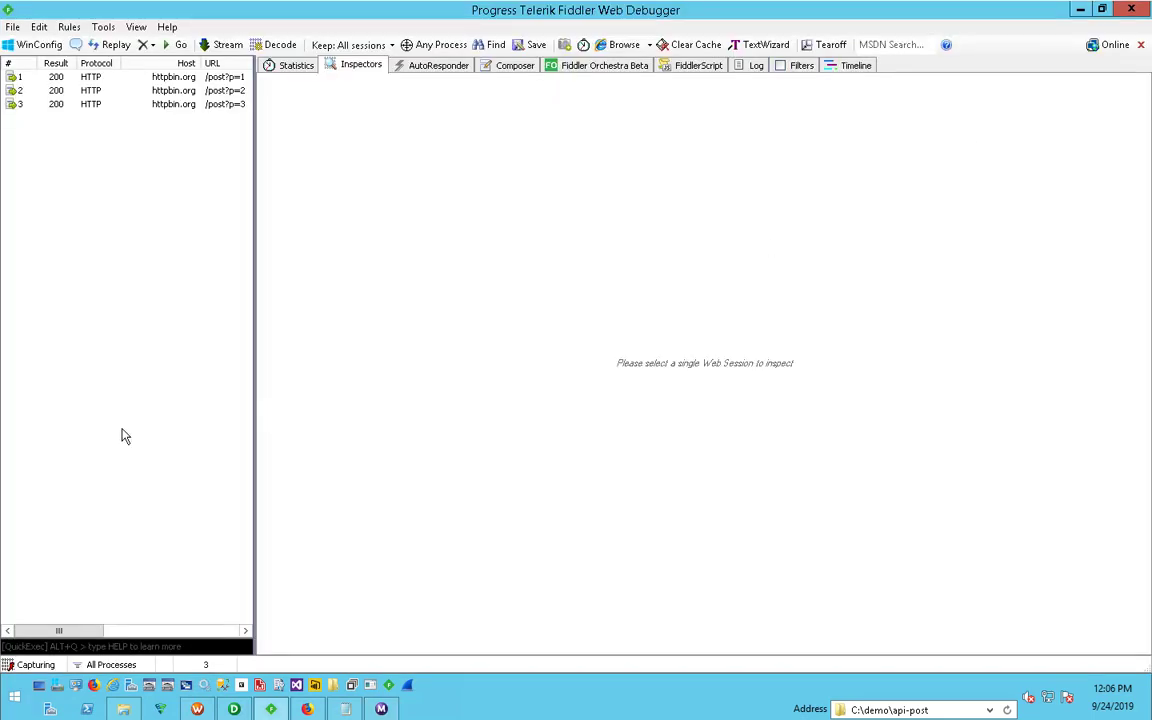
{"action": "left_click", "coordinate": [44, 664]}
- View Fiddler's HTTPS capture and decryption options and close them without changes
{"action": "left_click", "coordinate": [101, 30]}
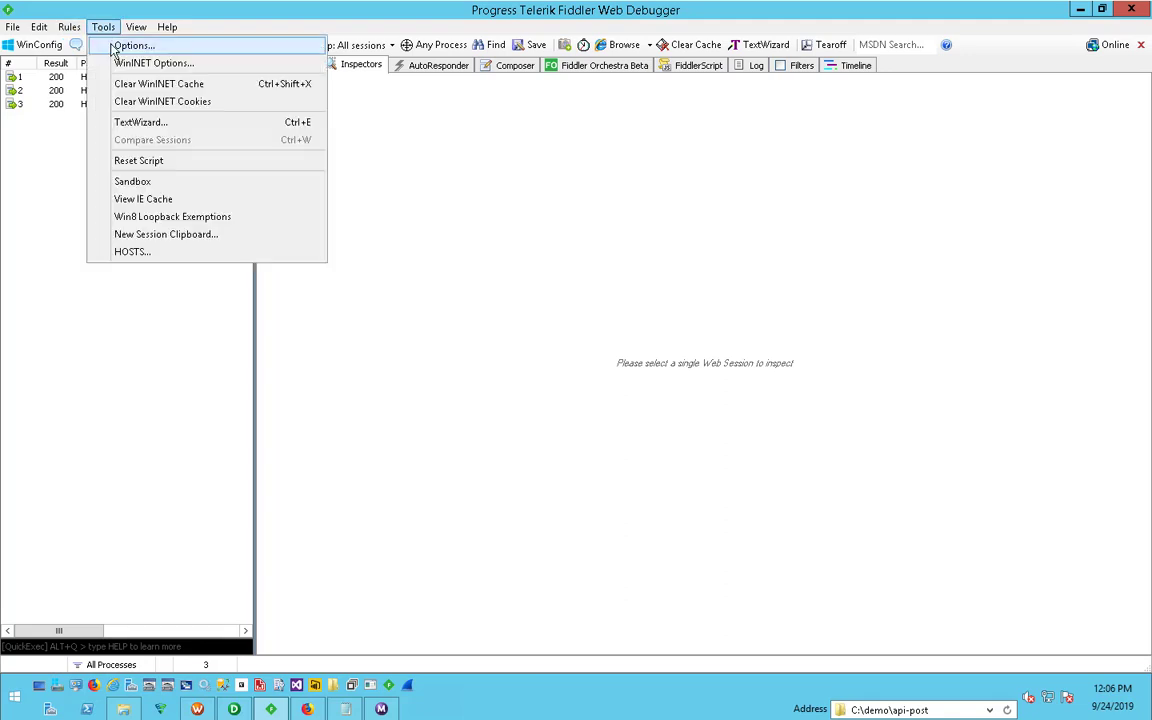
{"action": "left_click", "coordinate": [118, 46]}
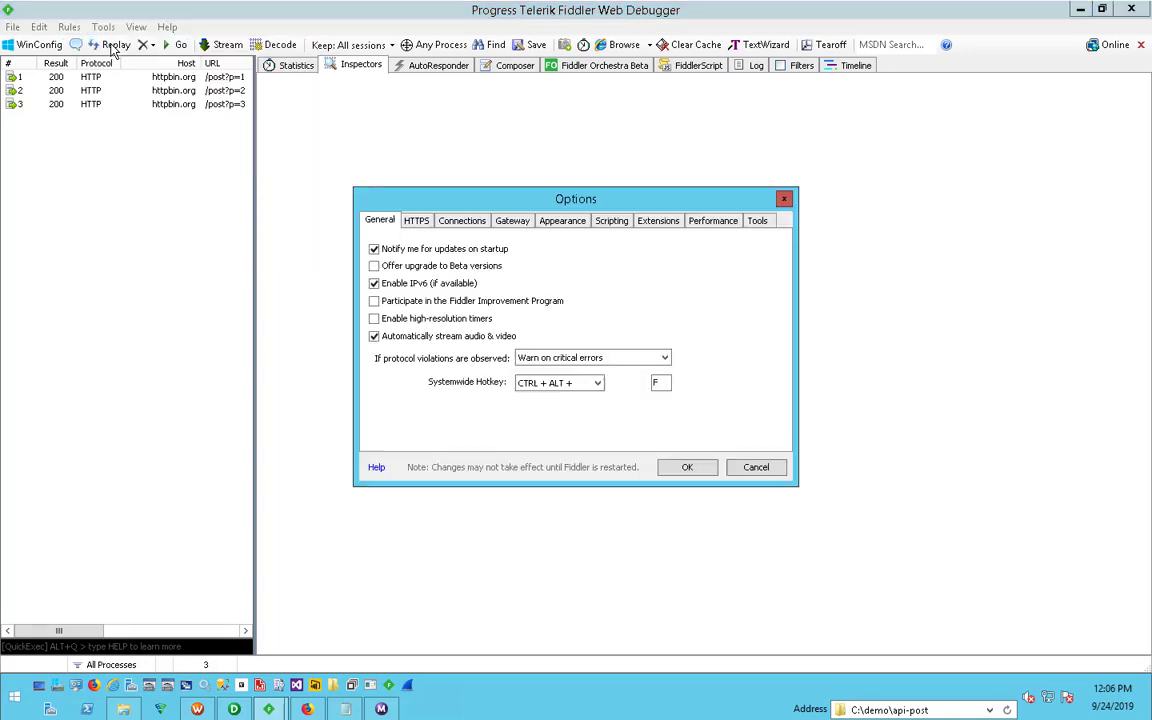
{"action": "left_click", "coordinate": [412, 221]}
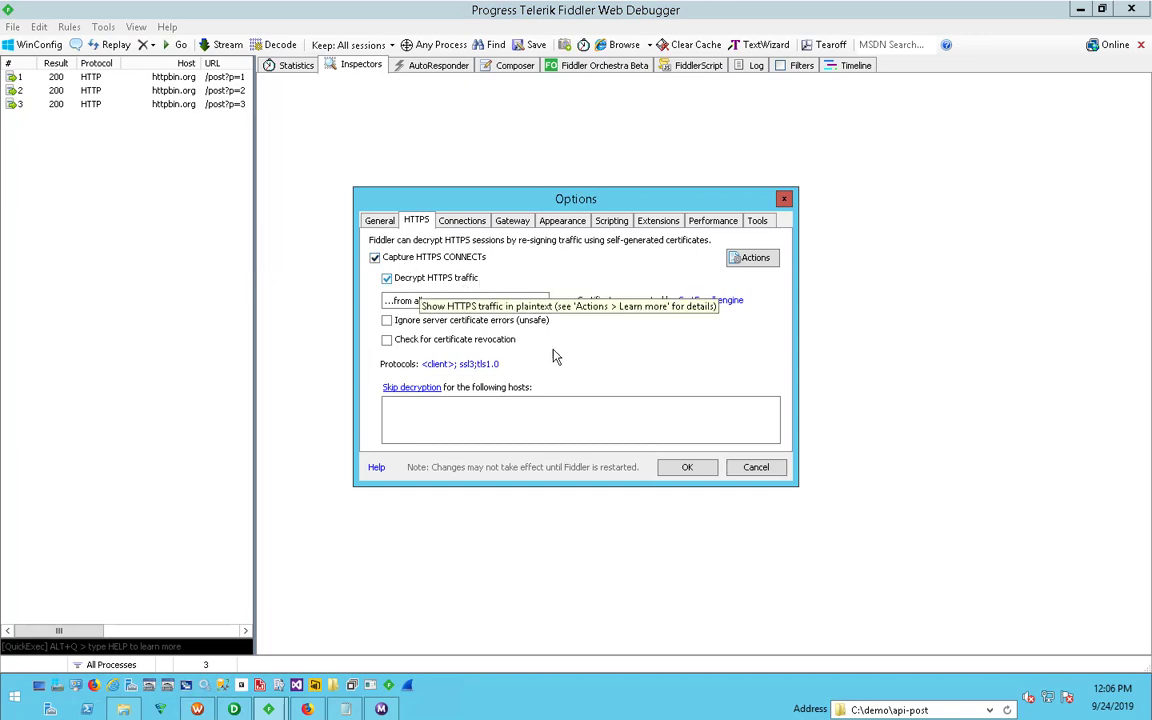
{"action": "left_click", "coordinate": [765, 468]}
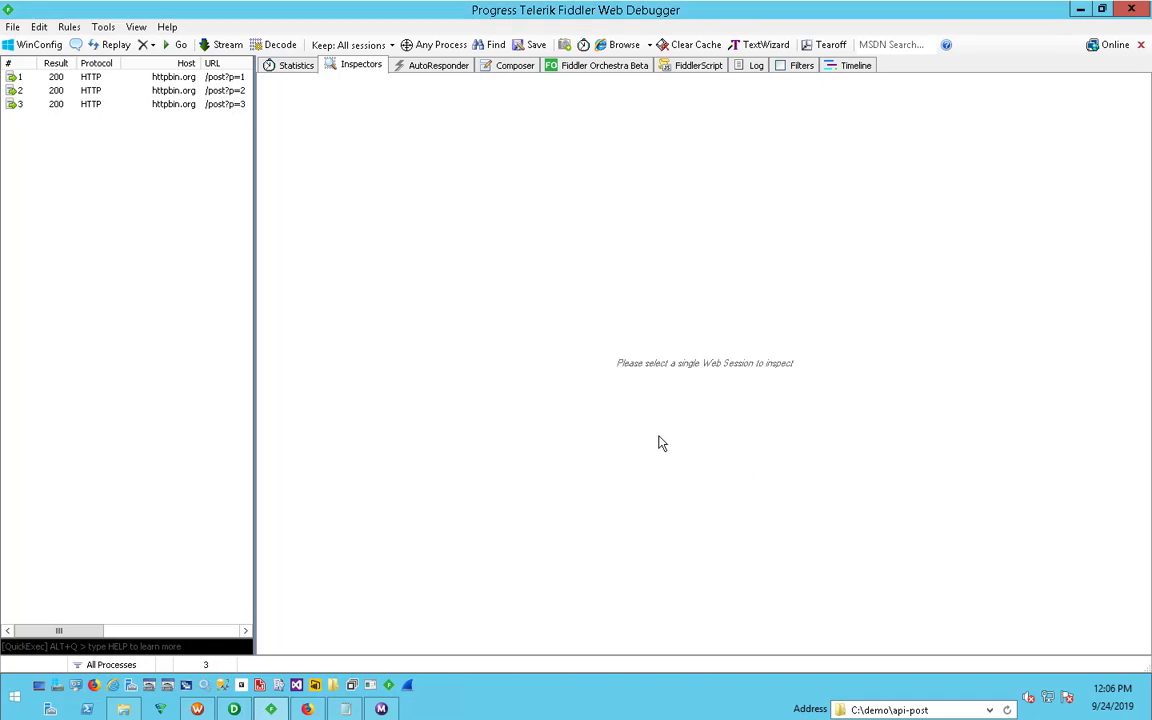
- Inspect the raw POST requests captured for httpbin.org/post?p=1 and p=2, including the request URL and JSON body
{"action": "left_click", "coordinate": [46, 80]}
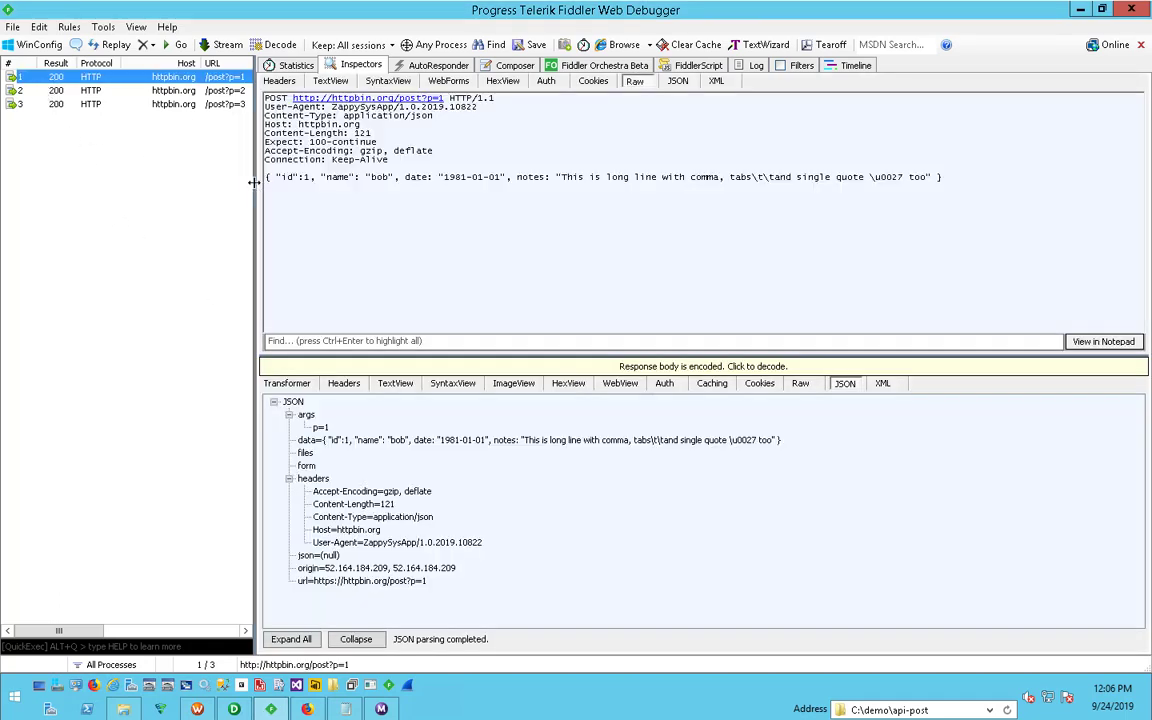
{"action": "left_click_drag", "start_coordinate": [310, 177], "coordinate": [870, 177]}
{"action": "left_click", "coordinate": [349, 177]}
{"action": "left_click", "coordinate": [951, 177]}
{"action": "left_click_drag", "start_coordinate": [951, 177], "coordinate": [245, 180]}
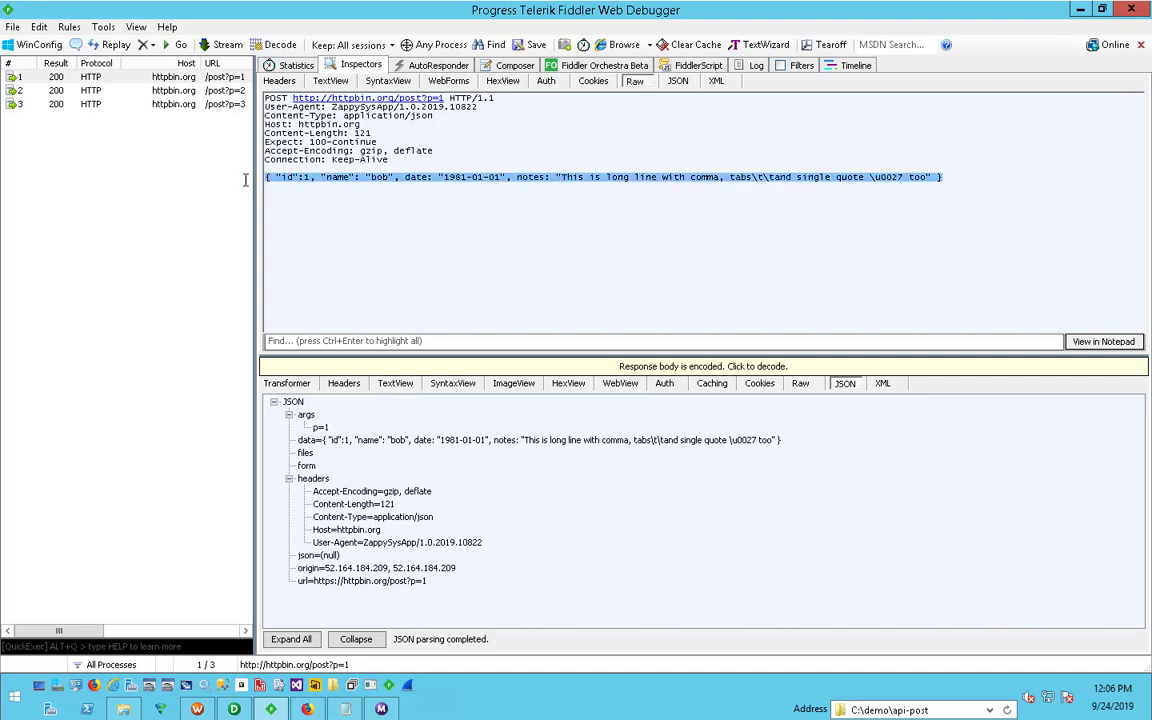
{"action": "double_click", "coordinate": [290, 99]}
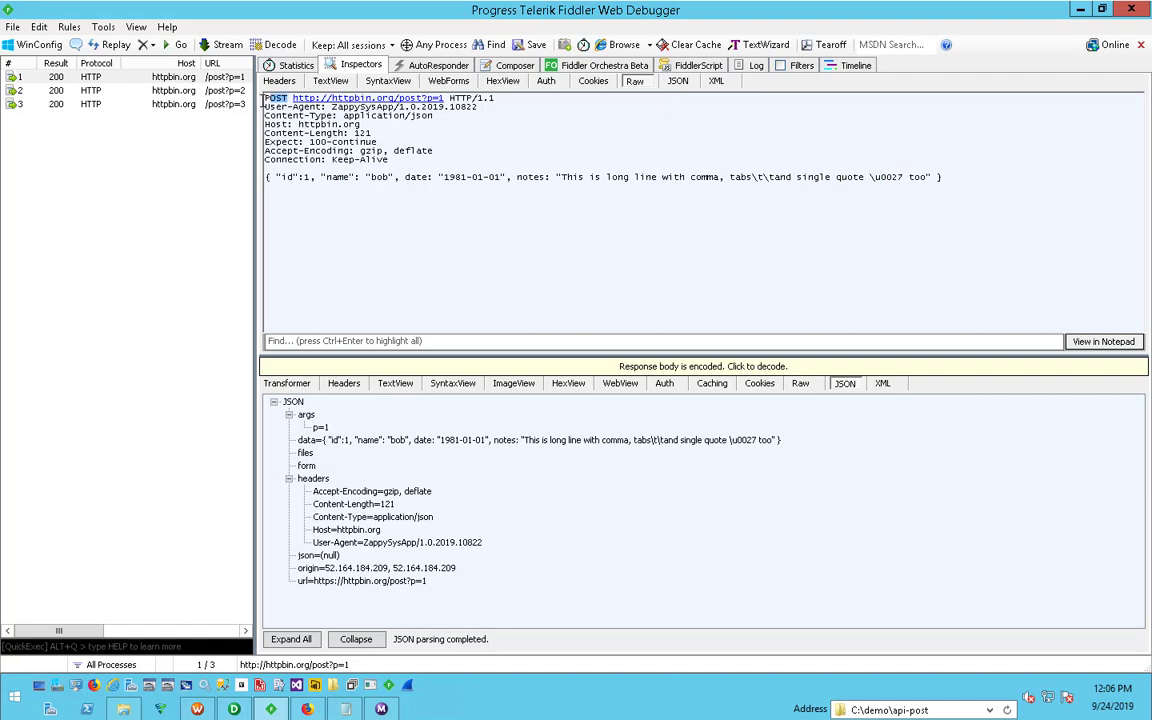
{"action": "left_click", "coordinate": [444, 98], "text": "shift"}
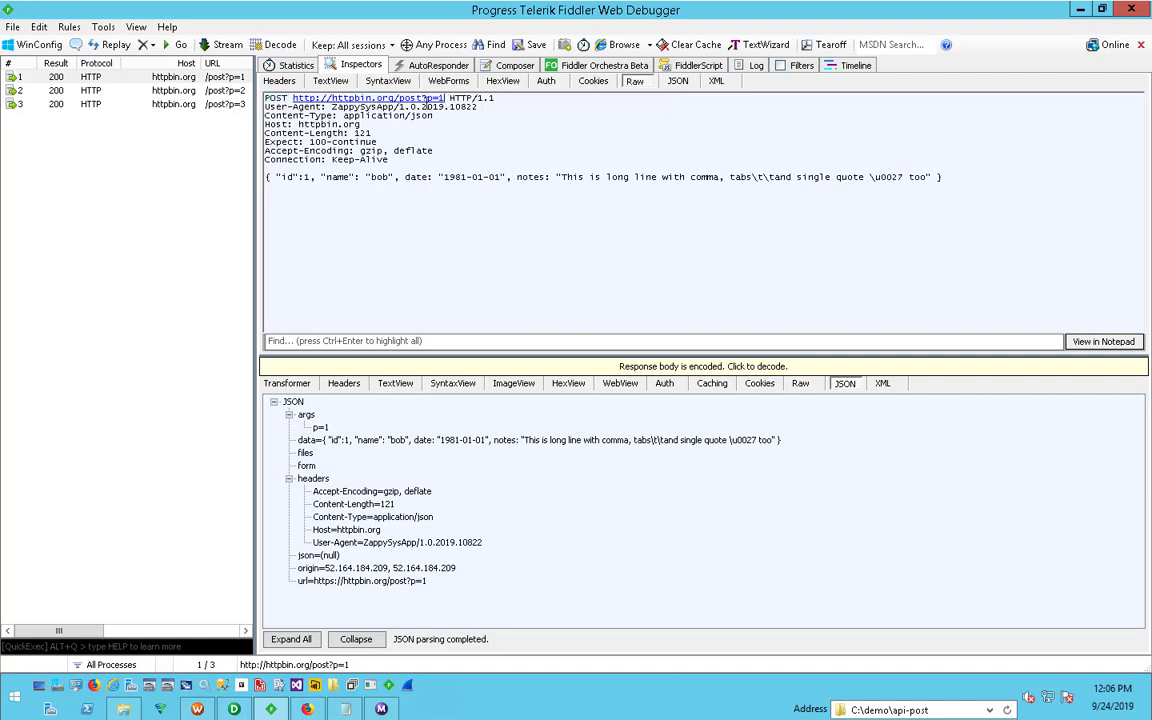
{"action": "left_click", "coordinate": [158, 91]}
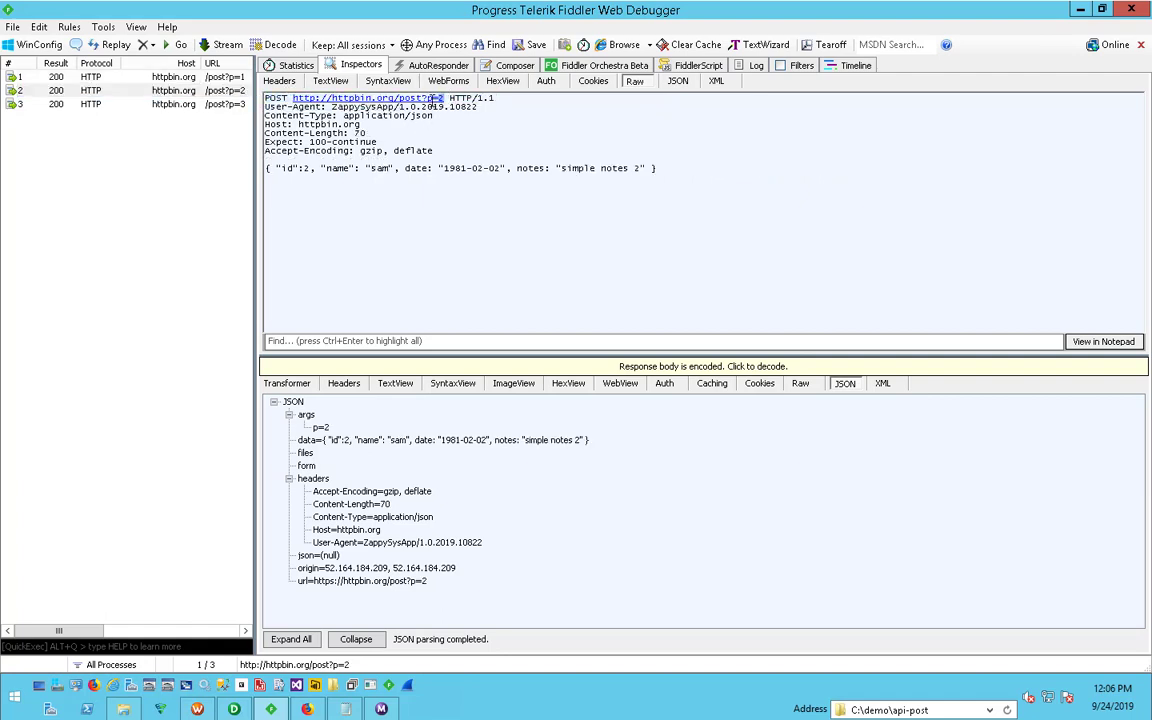
- Review the request URL and JSON body in the raw POST request captured for httpbin.org/post?p=2
{"action": "double_click", "coordinate": [393, 98]}
{"action": "left_click", "coordinate": [472, 168]}
{"action": "left_click_drag", "start_coordinate": [656, 175], "coordinate": [260, 90]}
{"action": "left_click", "coordinate": [371, 193]}
- Open the httpbin.org/post?p=3 session, decode its raw response, and examine the returned JSON body, including the origin and url fields
{"action": "left_click", "coordinate": [126, 99]}
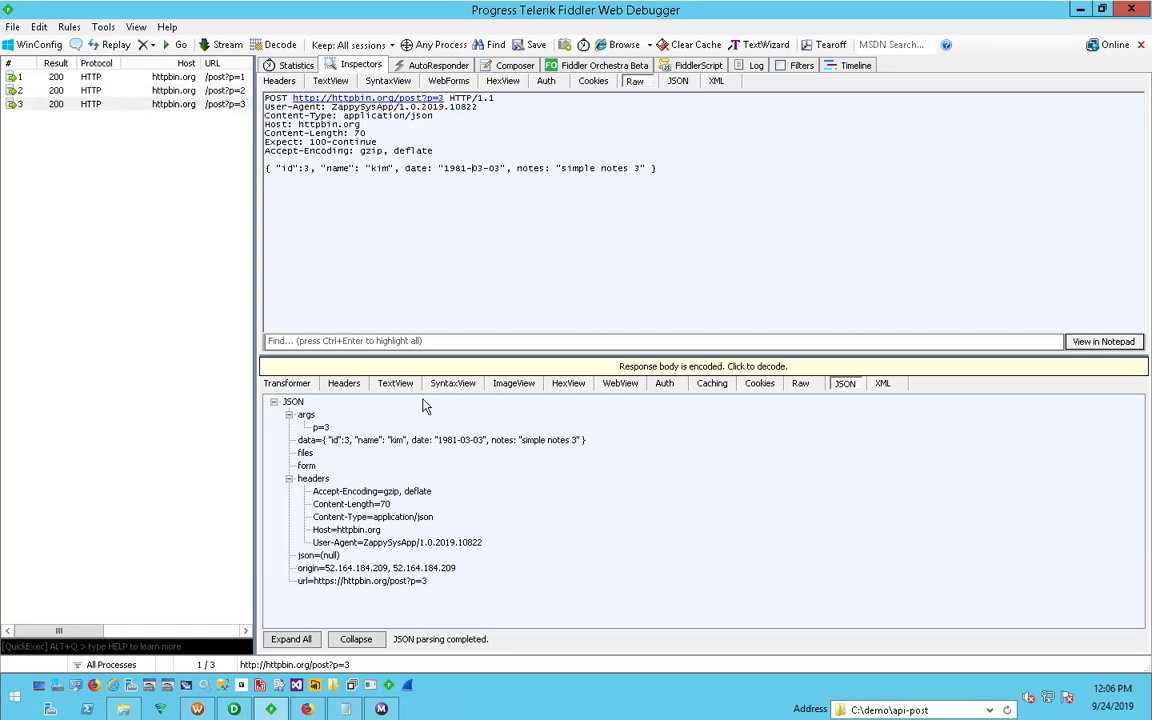
{"action": "left_click", "coordinate": [808, 385]}
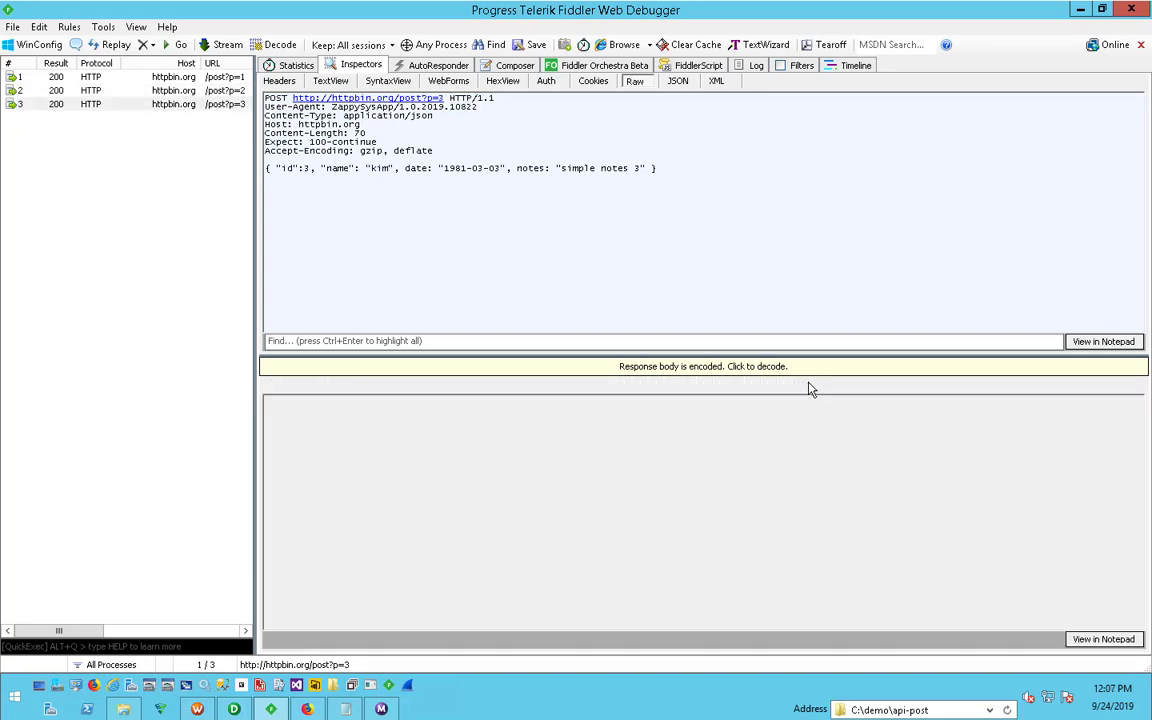
{"action": "left_click", "coordinate": [466, 368]}
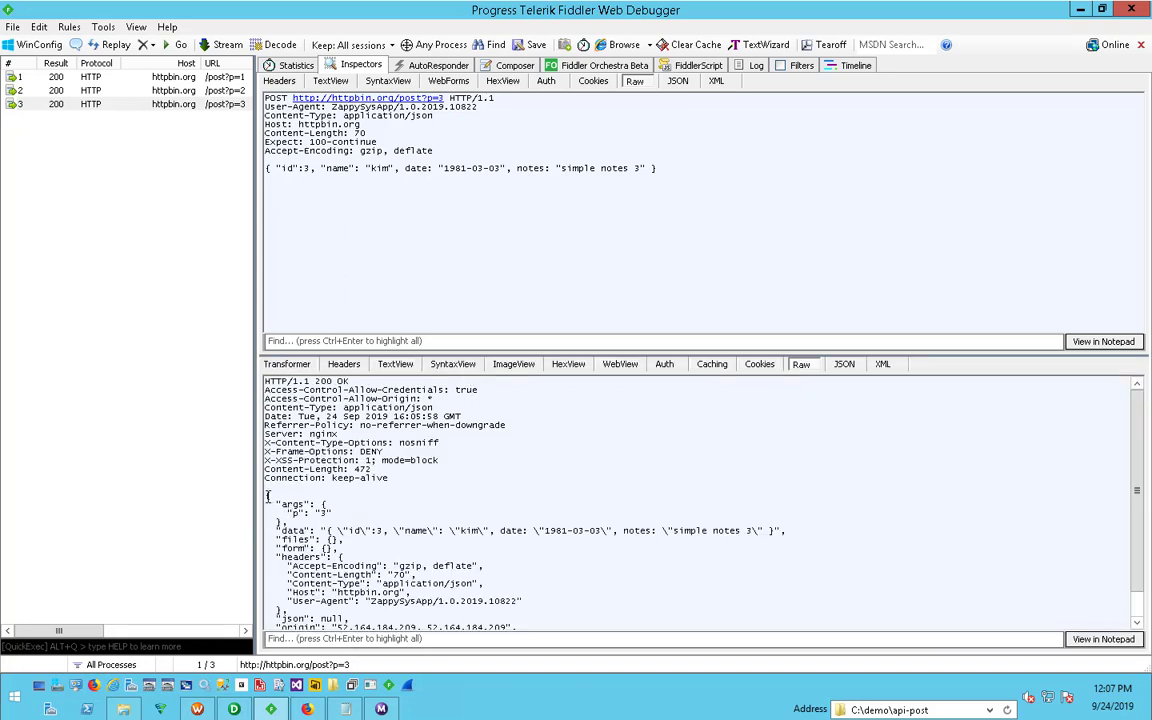
{"action": "left_click_drag", "start_coordinate": [270, 497], "coordinate": [343, 652]}
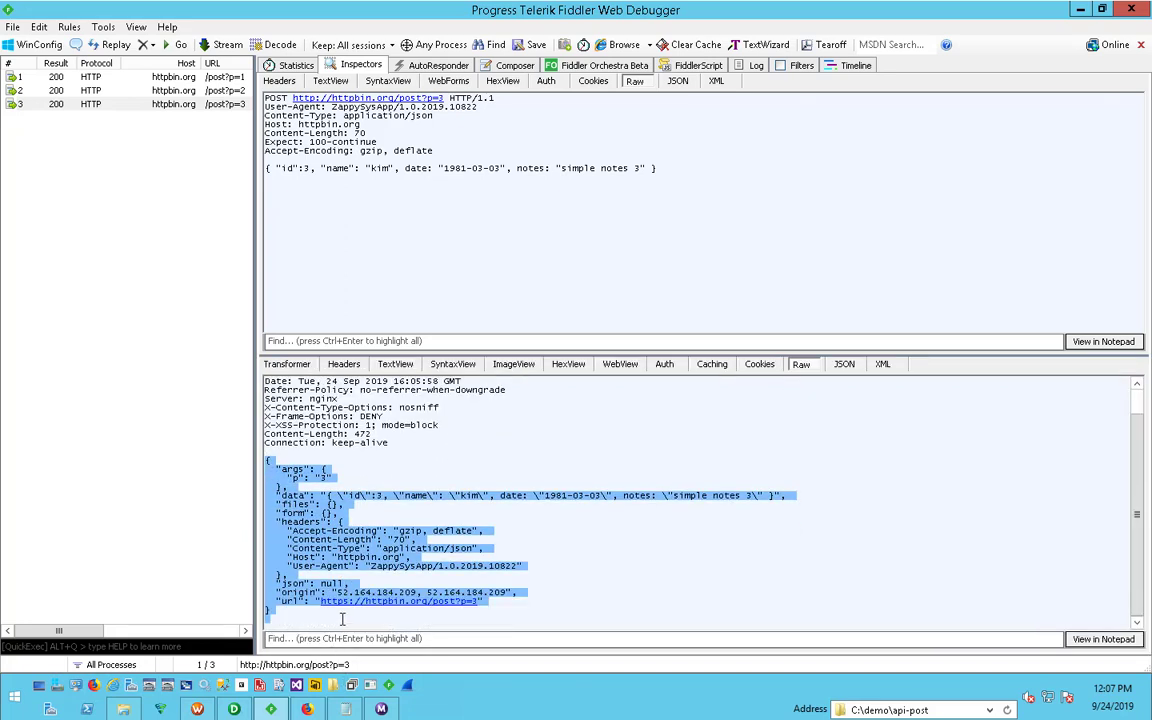
{"action": "left_click", "coordinate": [308, 553]}
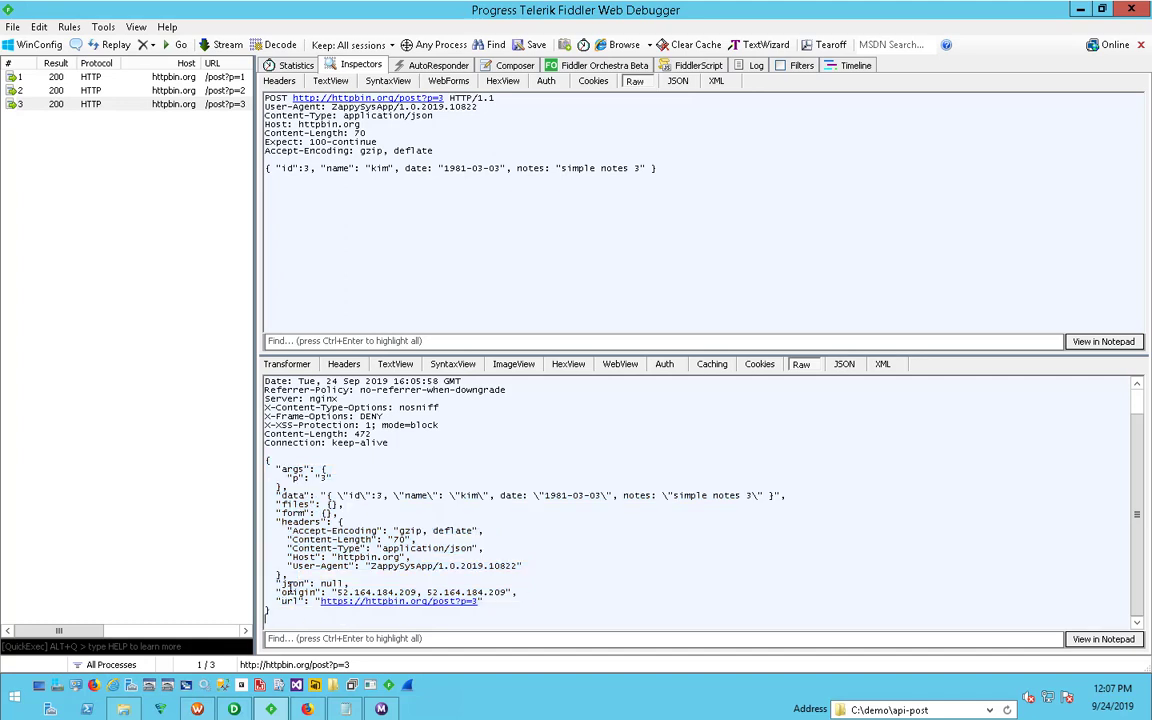
{"action": "double_click", "coordinate": [296, 593]}
{"action": "double_click", "coordinate": [290, 601]}
{"action": "double_click", "coordinate": [296, 593]}
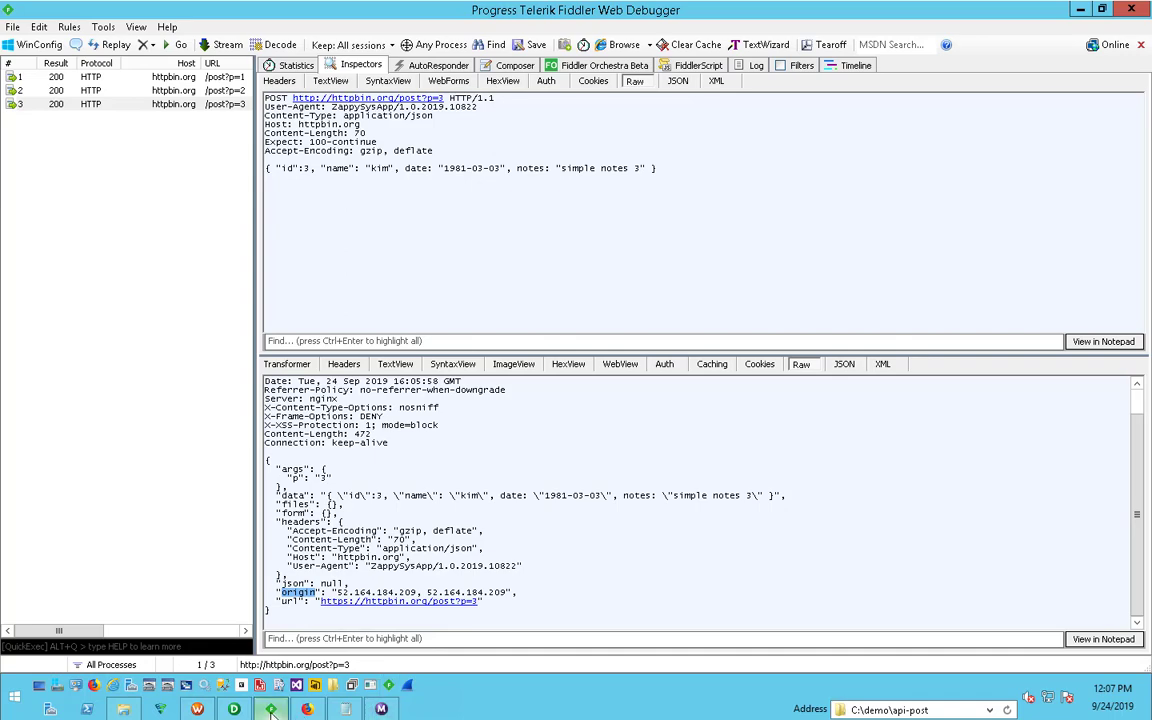
- In PowerCenter Designer, review the POSt_data_to_Web_Api SQL query without changes and trace its url output port to the target
{"action": "left_click", "coordinate": [234, 709]}
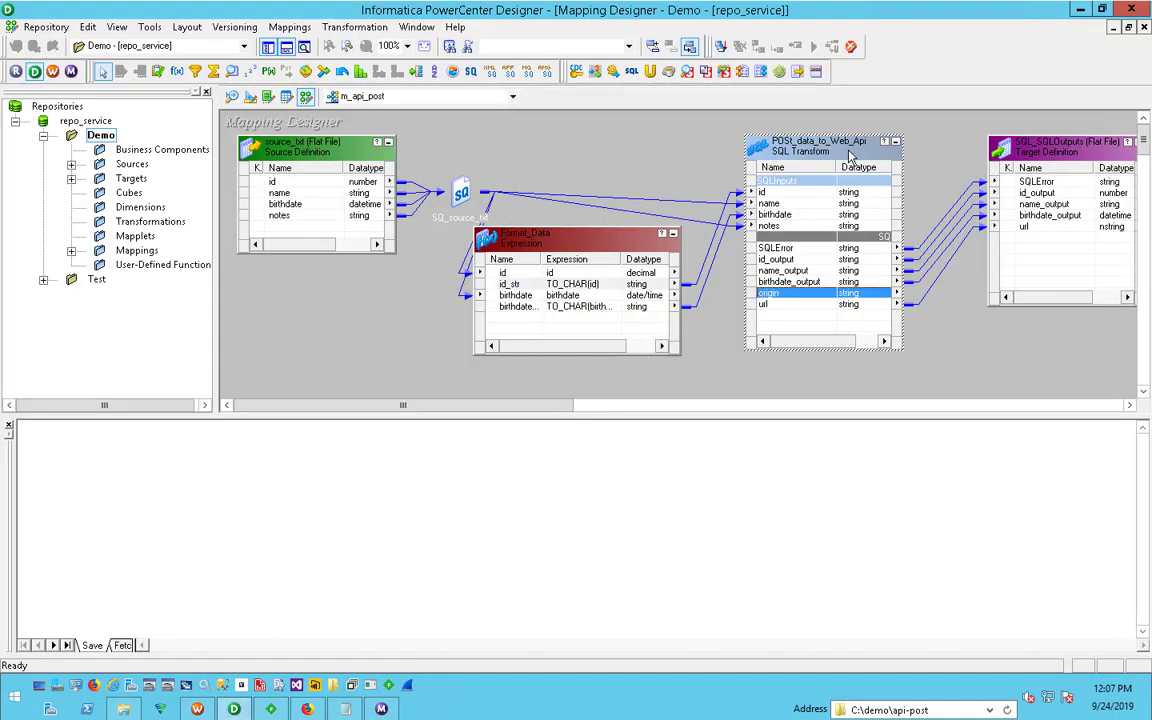
{"action": "double_click", "coordinate": [850, 152]}
{"action": "left_click", "coordinate": [550, 213]}
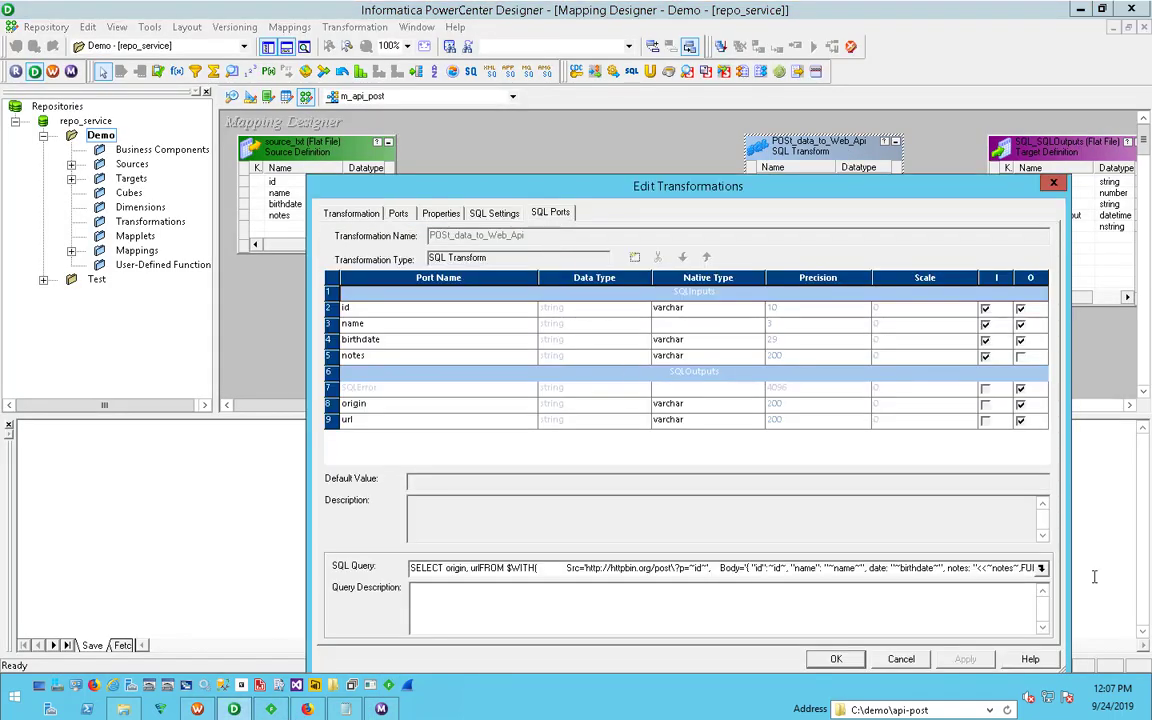
{"action": "left_click", "coordinate": [1040, 567]}
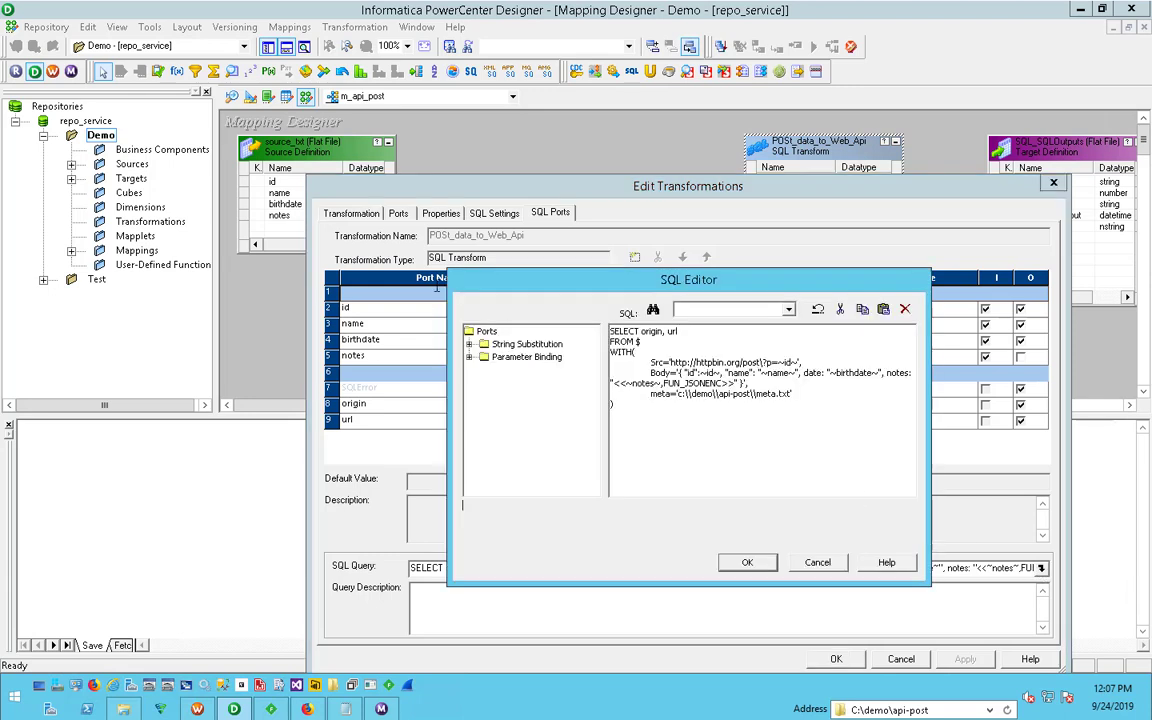
{"action": "mouse_move", "coordinate": [642, 331]}
{"action": "left_mouse_down"}
{"action": "mouse_move", "coordinate": [678, 331]}
{"action": "mouse_move", "coordinate": [642, 332]}
{"action": "left_mouse_up"}
{"action": "left_click", "coordinate": [678, 334]}
{"action": "left_click", "coordinate": [810, 563]}
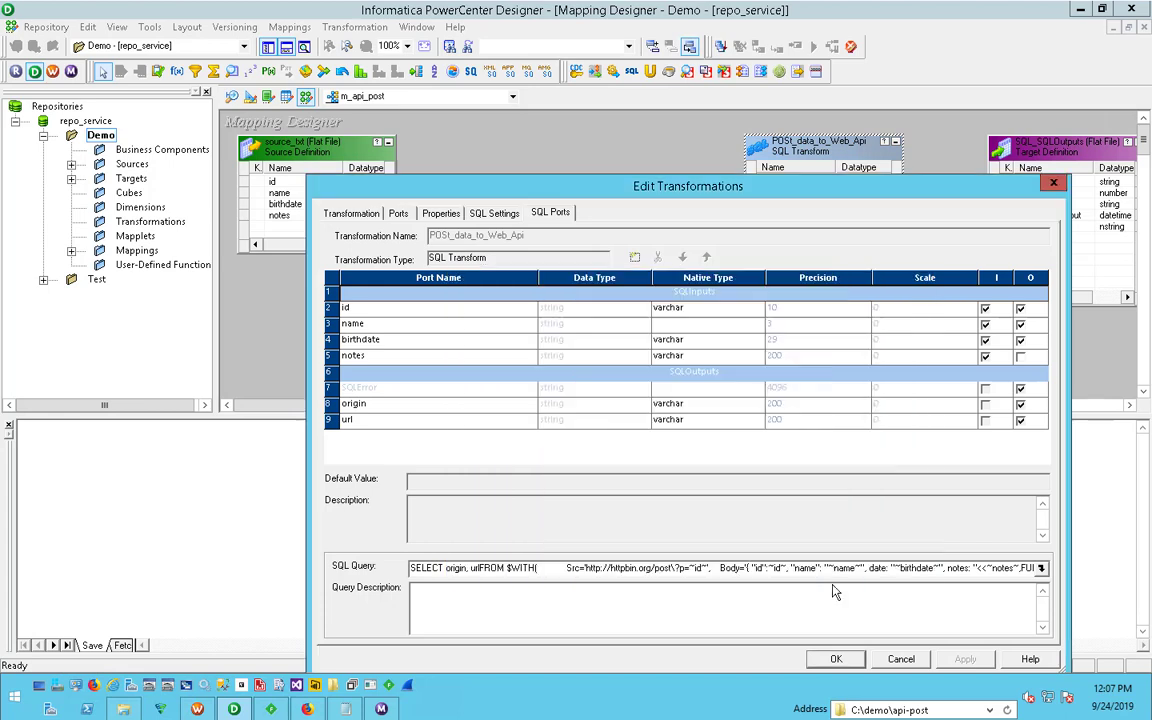
{"action": "left_click", "coordinate": [903, 659]}
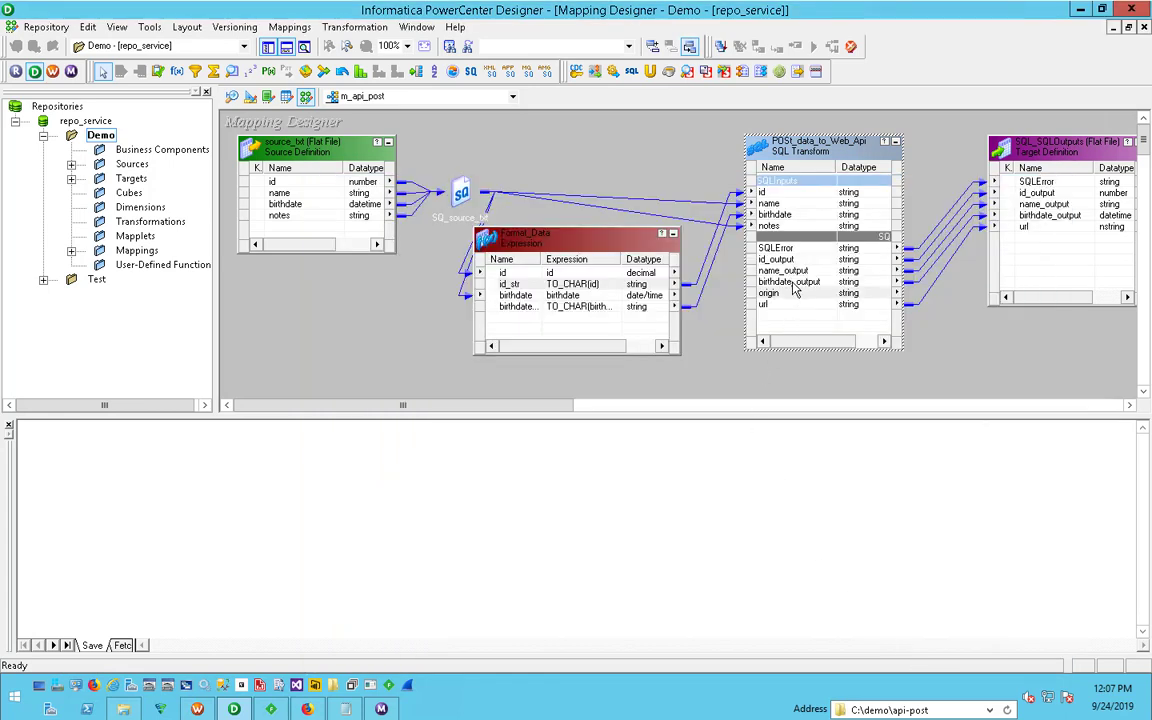
{"action": "left_click", "coordinate": [787, 304]}
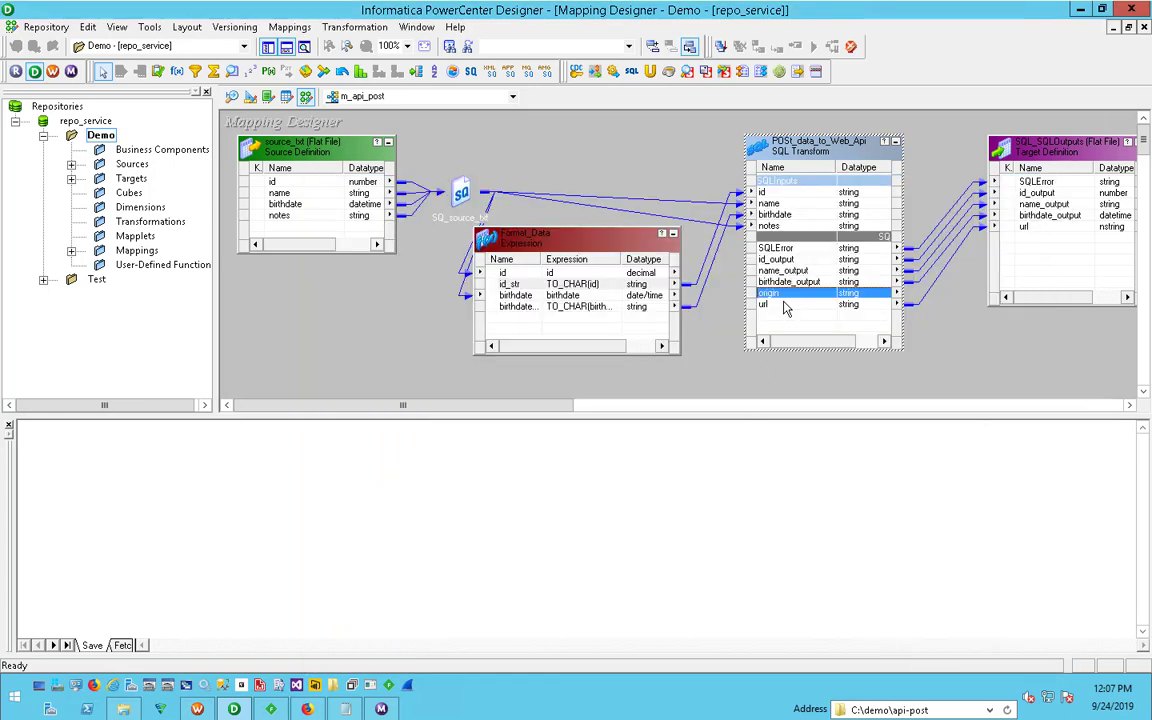
{"action": "left_click", "coordinate": [1030, 226]}
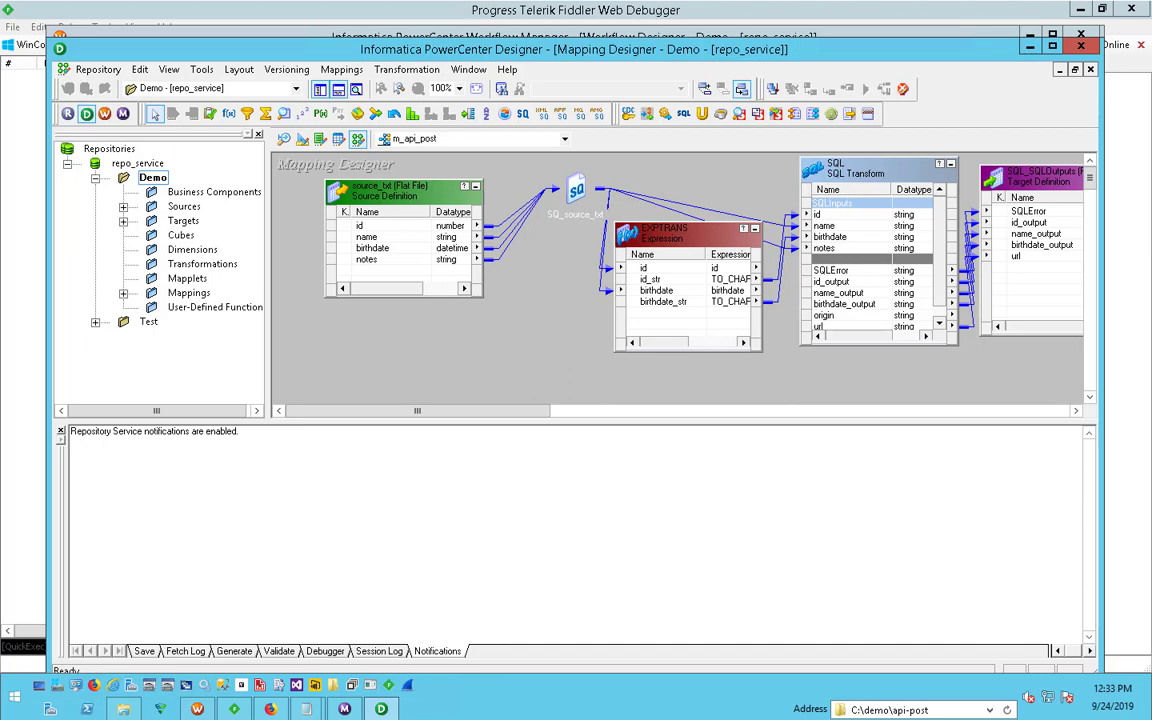
- Switch to Firefox and read the title and overview of the ZappySys ODBC PowerPack product page
{"action": "left_click", "coordinate": [272, 709]}
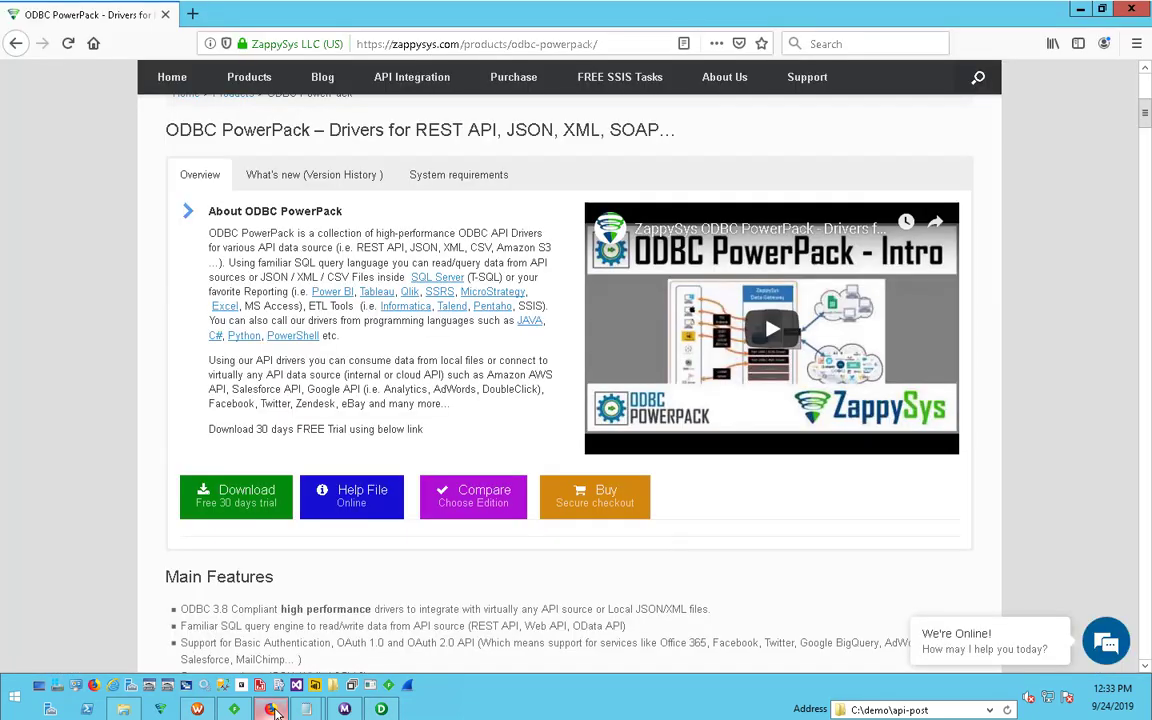
{"action": "scroll", "coordinate": [413, 410], "scroll_direction": "up", "scroll_amount": 3}
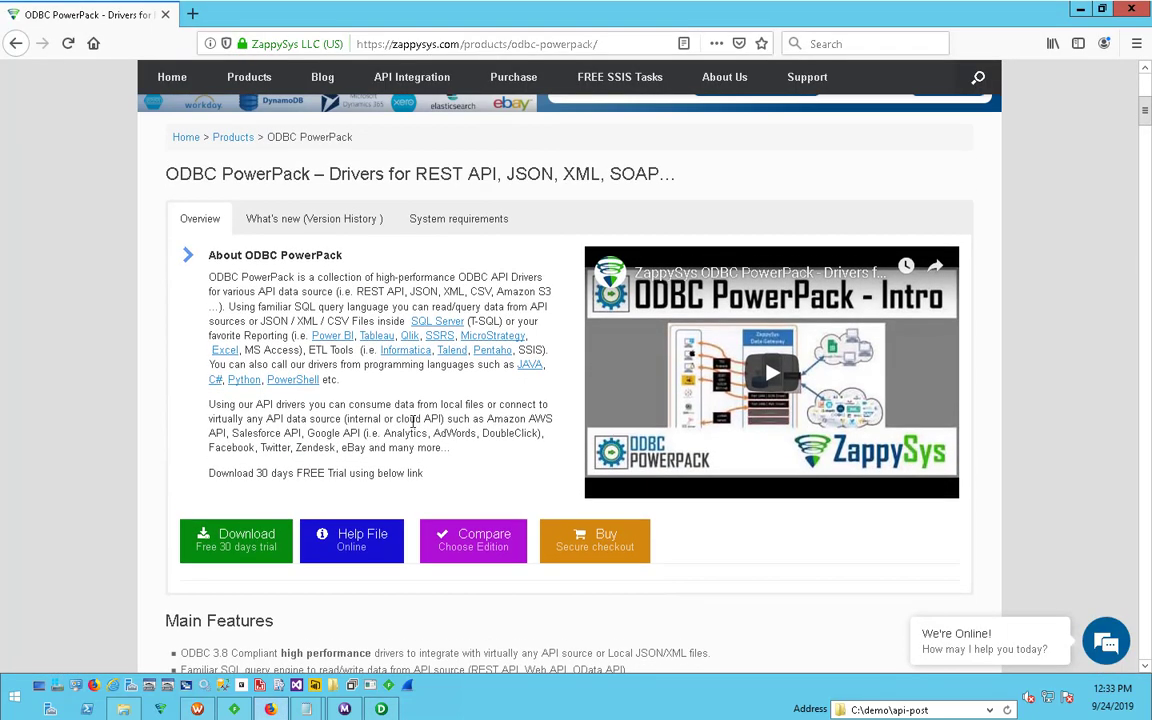
{"action": "left_click_drag", "start_coordinate": [168, 293], "coordinate": [312, 295]}
{"action": "left_click", "coordinate": [313, 300]}
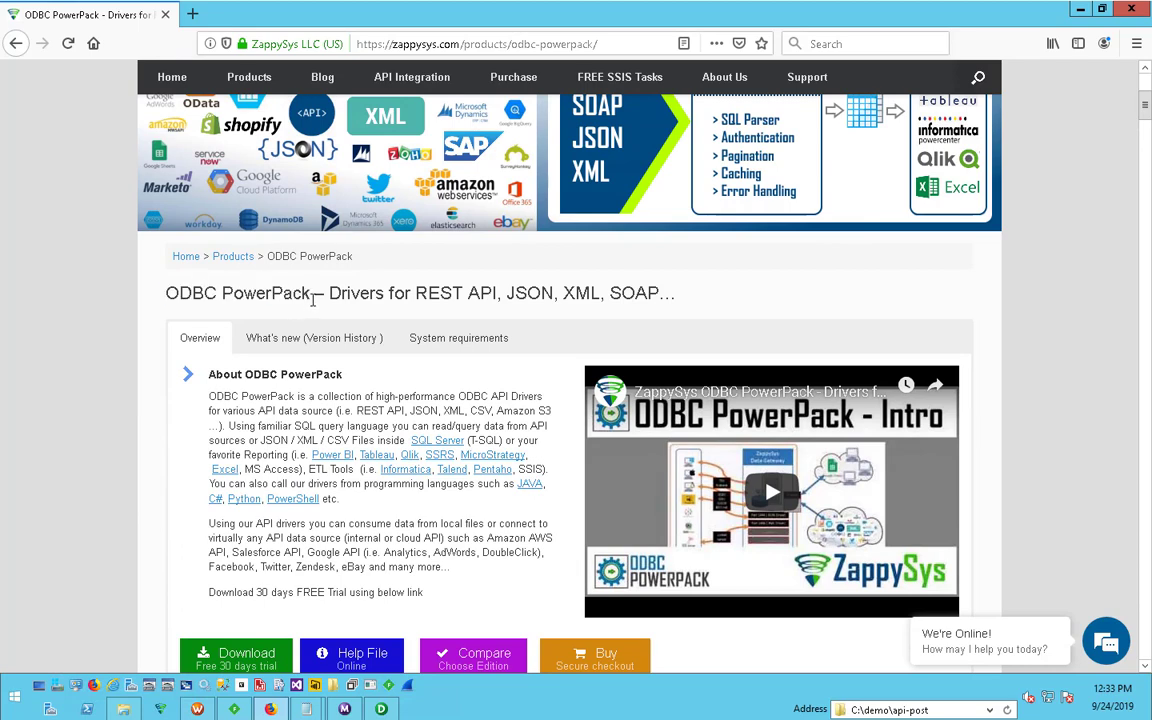
{"action": "scroll", "coordinate": [158, 365], "scroll_direction": "up", "scroll_amount": 3}
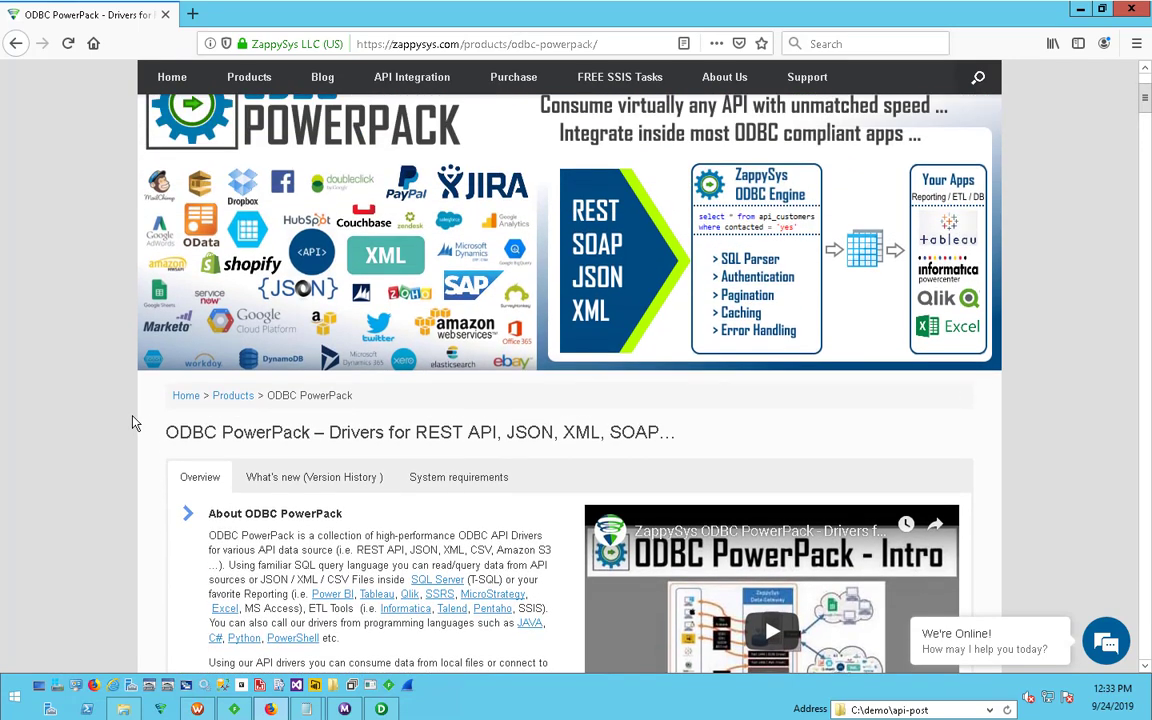
{"action": "left_click_drag", "start_coordinate": [166, 456], "coordinate": [699, 452]}
{"action": "left_click", "coordinate": [316, 459]}
- Look through the ODBC PowerPack main features and the table of included ODBC drivers
{"action": "scroll", "coordinate": [168, 506], "scroll_direction": "down", "scroll_amount": 8}
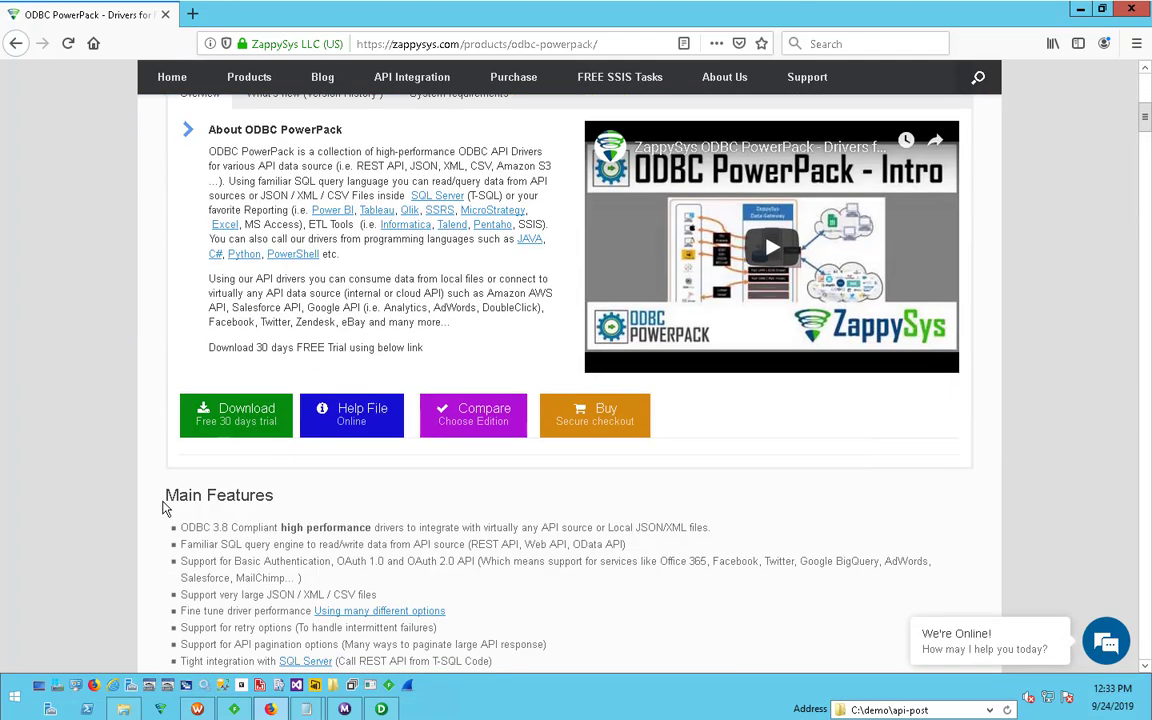
{"action": "scroll", "coordinate": [166, 509], "scroll_direction": "down", "scroll_amount": 2}
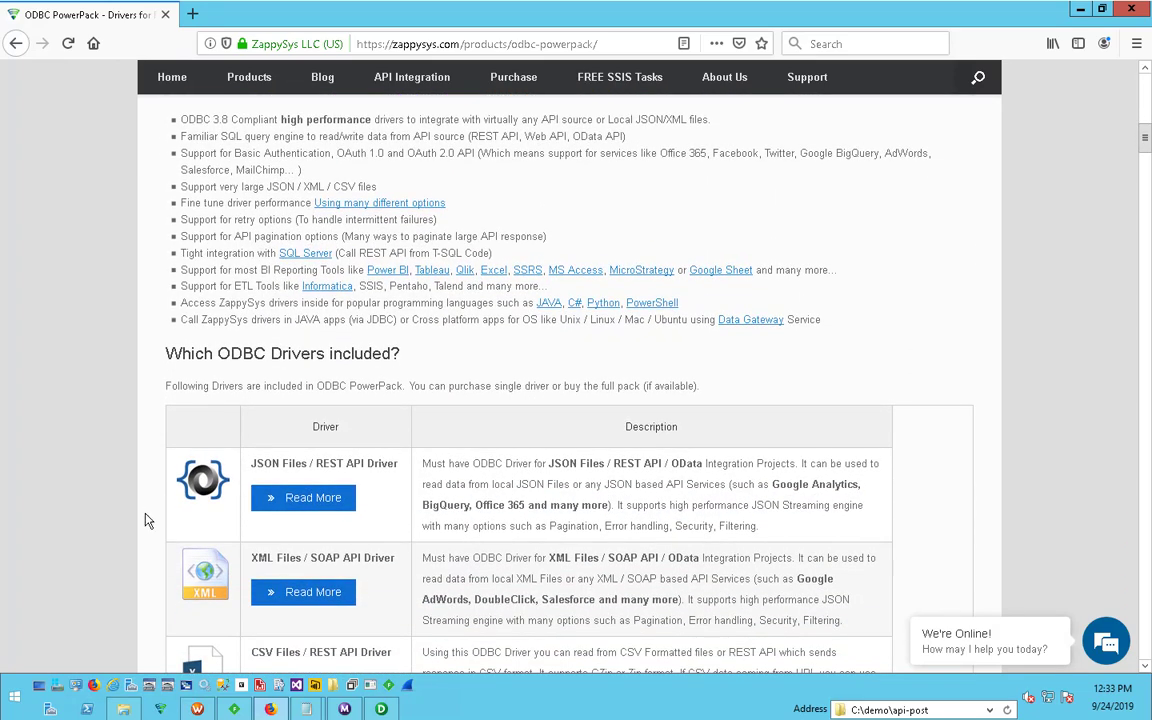
{"action": "scroll", "coordinate": [147, 510], "scroll_direction": "down", "scroll_amount": 3}
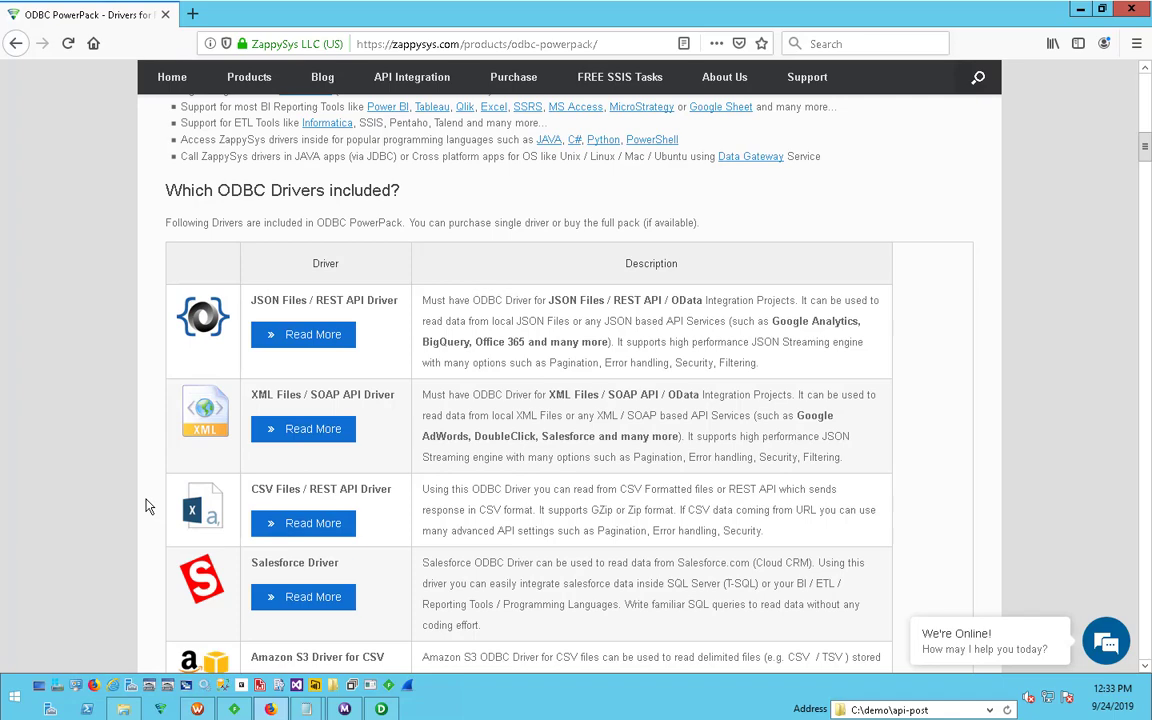
{"action": "scroll", "coordinate": [145, 507], "scroll_direction": "down", "scroll_amount": 5}
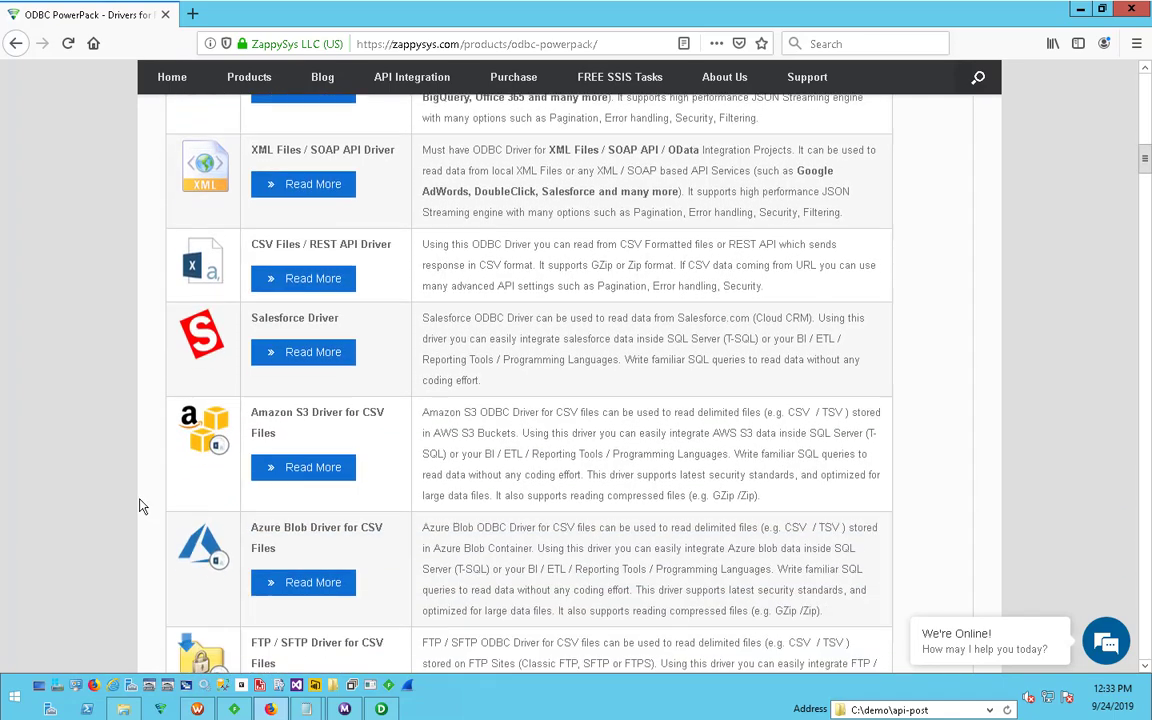
{"action": "scroll", "coordinate": [141, 506], "scroll_direction": "down", "scroll_amount": 2}
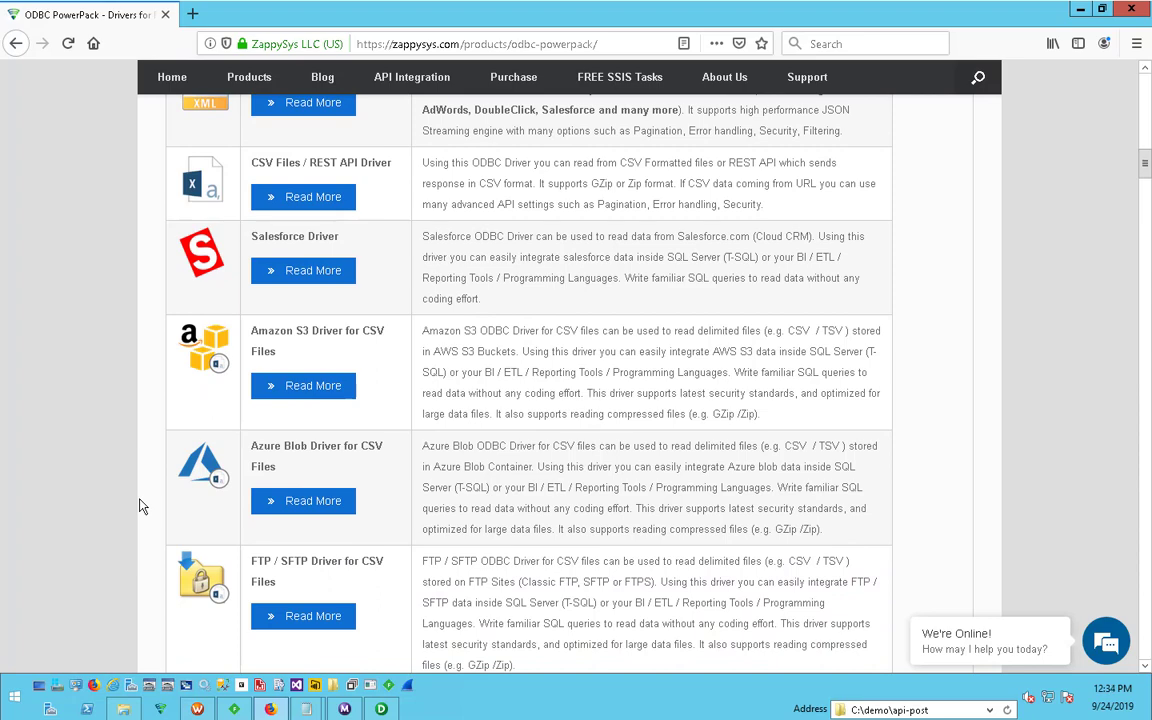
{"action": "scroll", "coordinate": [141, 507], "scroll_direction": "down", "scroll_amount": 5}
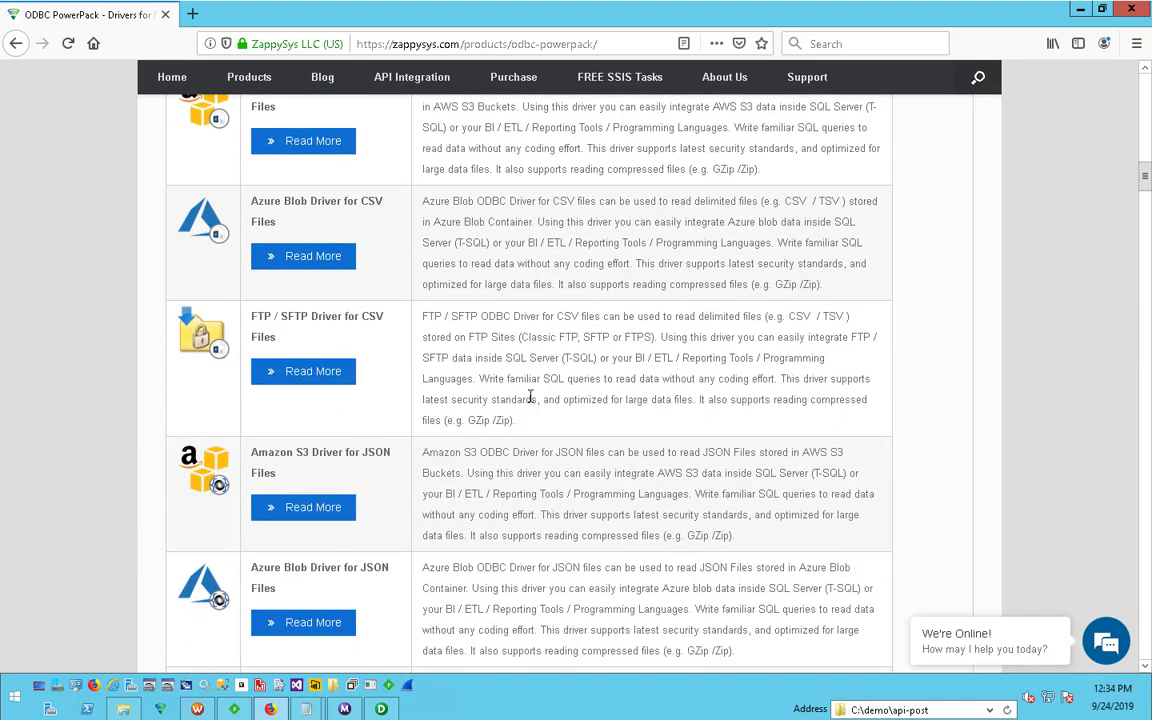
{"action": "scroll", "coordinate": [515, 410], "scroll_direction": "up", "scroll_amount": 10}
{"action": "scroll", "coordinate": [530, 408], "scroll_direction": "up", "scroll_amount": 1}
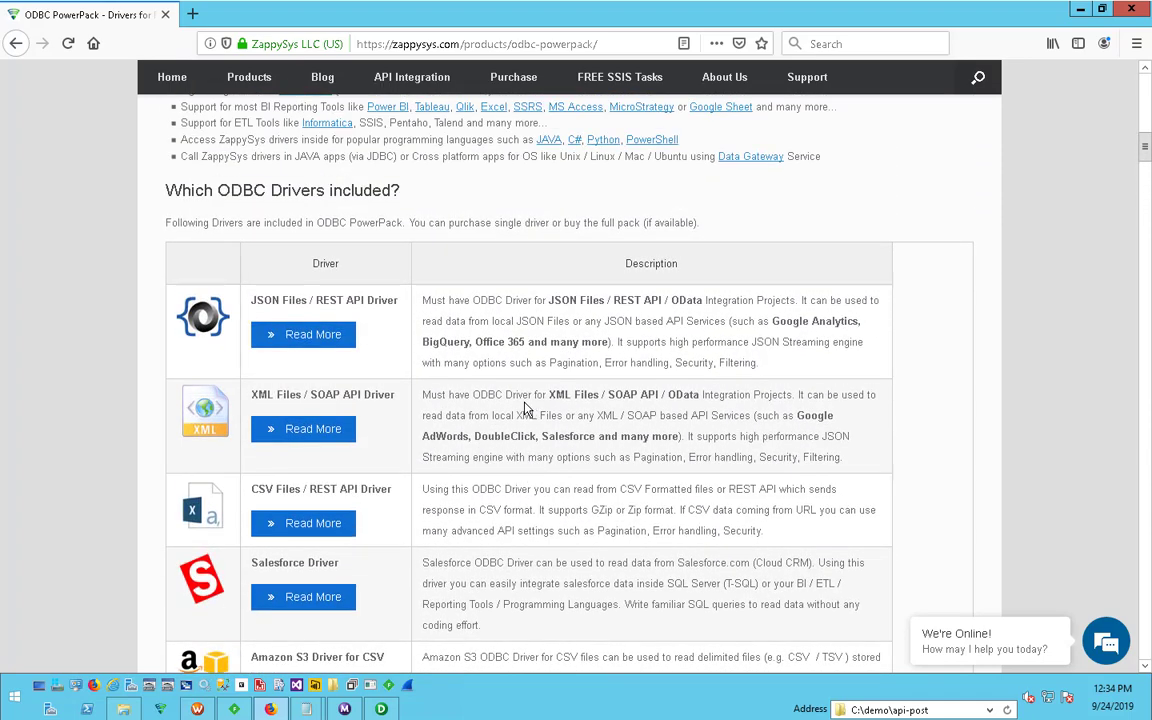
- Examine the JSON Files / REST API and XML Files / SOAP API driver entries, then minimize the browser
{"action": "left_click_drag", "start_coordinate": [251, 300], "coordinate": [278, 307]}
{"action": "left_click", "coordinate": [281, 304]}
{"action": "left_click_drag", "start_coordinate": [315, 302], "coordinate": [398, 302]}
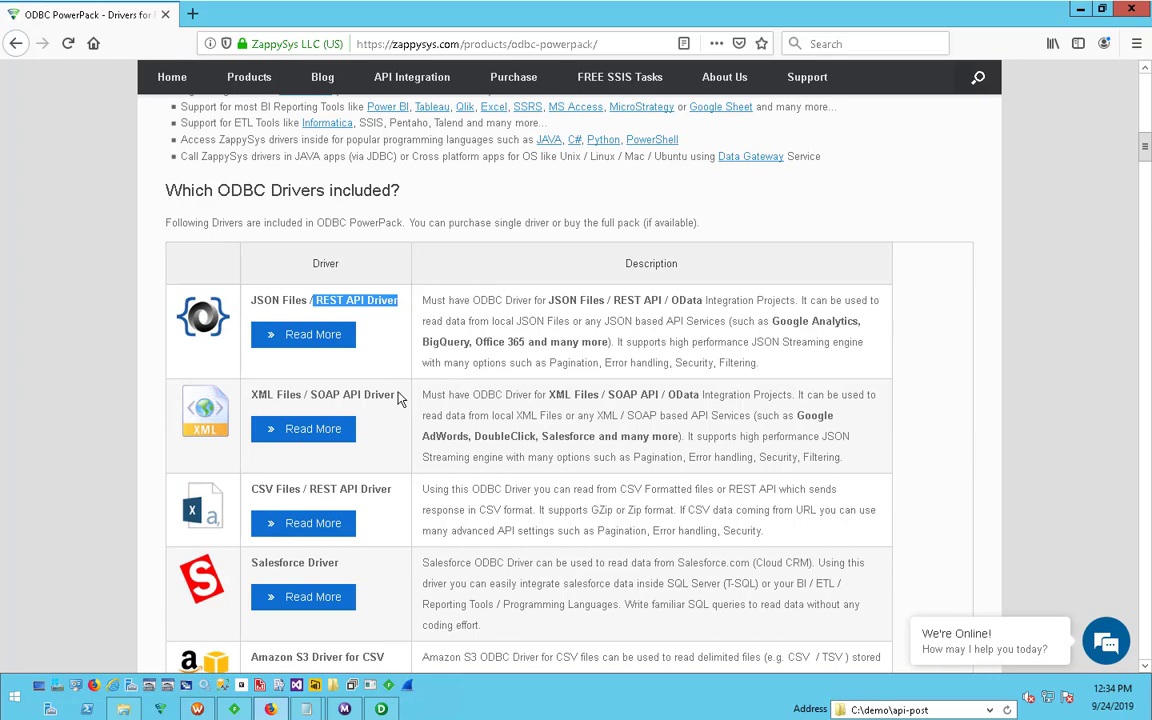
{"action": "left_click_drag", "start_coordinate": [395, 394], "coordinate": [250, 394]}
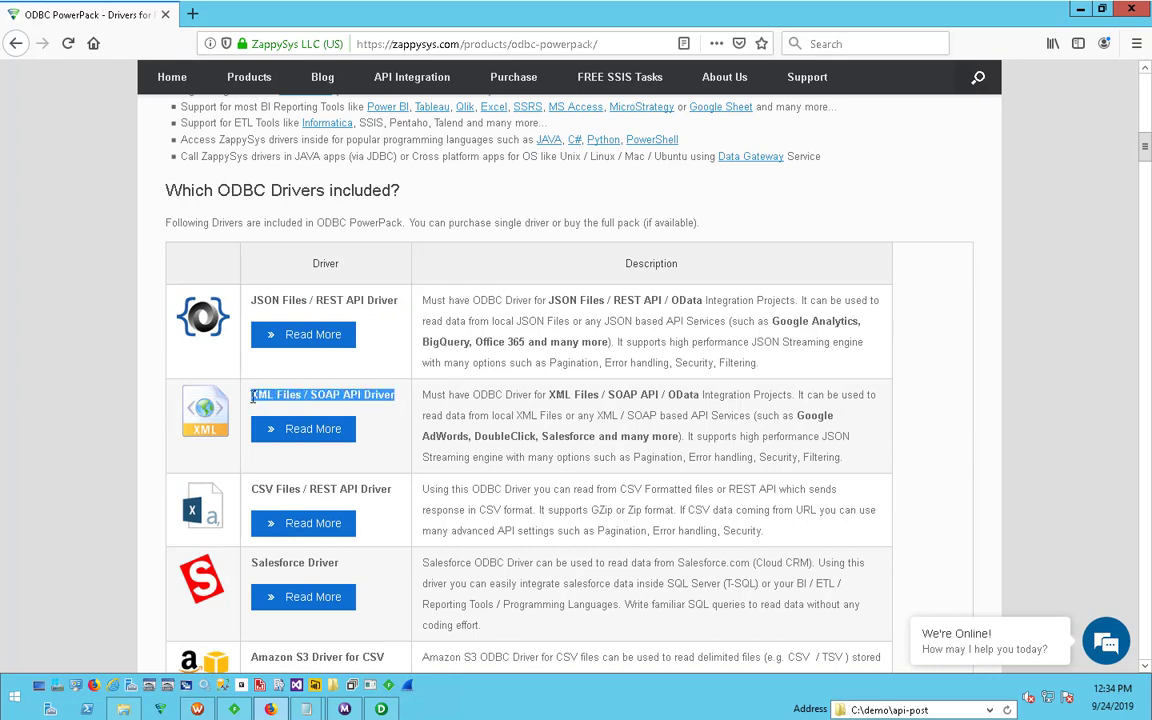
{"action": "left_click", "coordinate": [370, 400]}
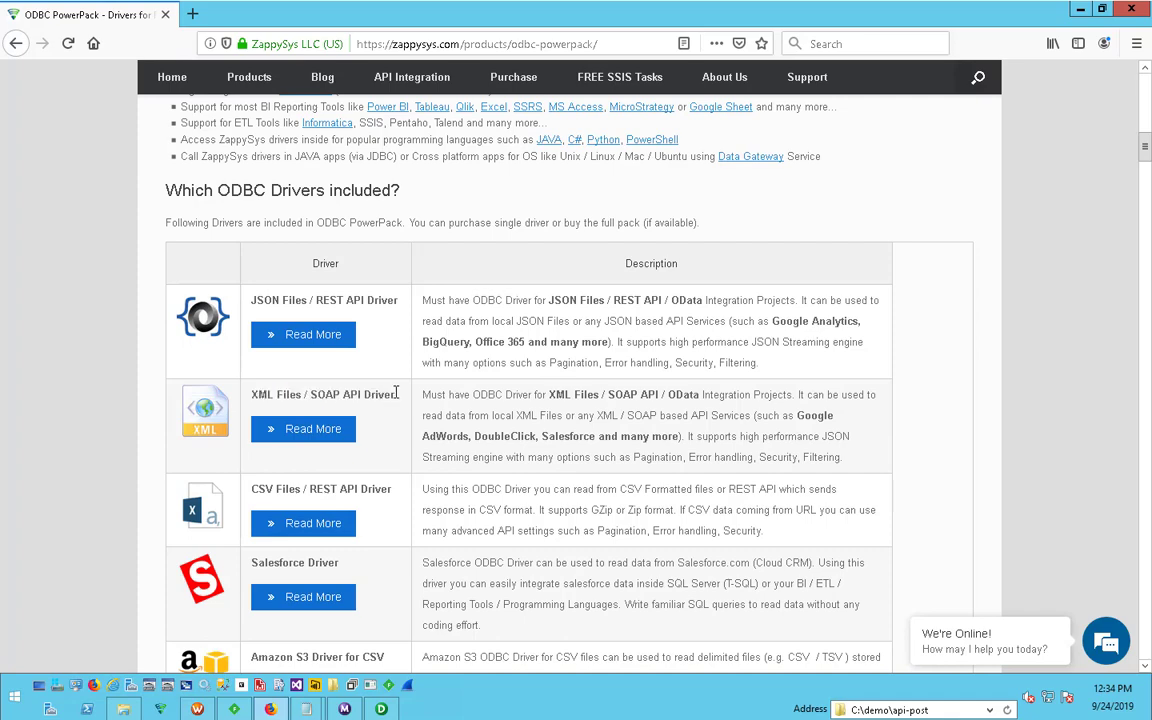
{"action": "left_click_drag", "start_coordinate": [395, 394], "coordinate": [362, 397]}
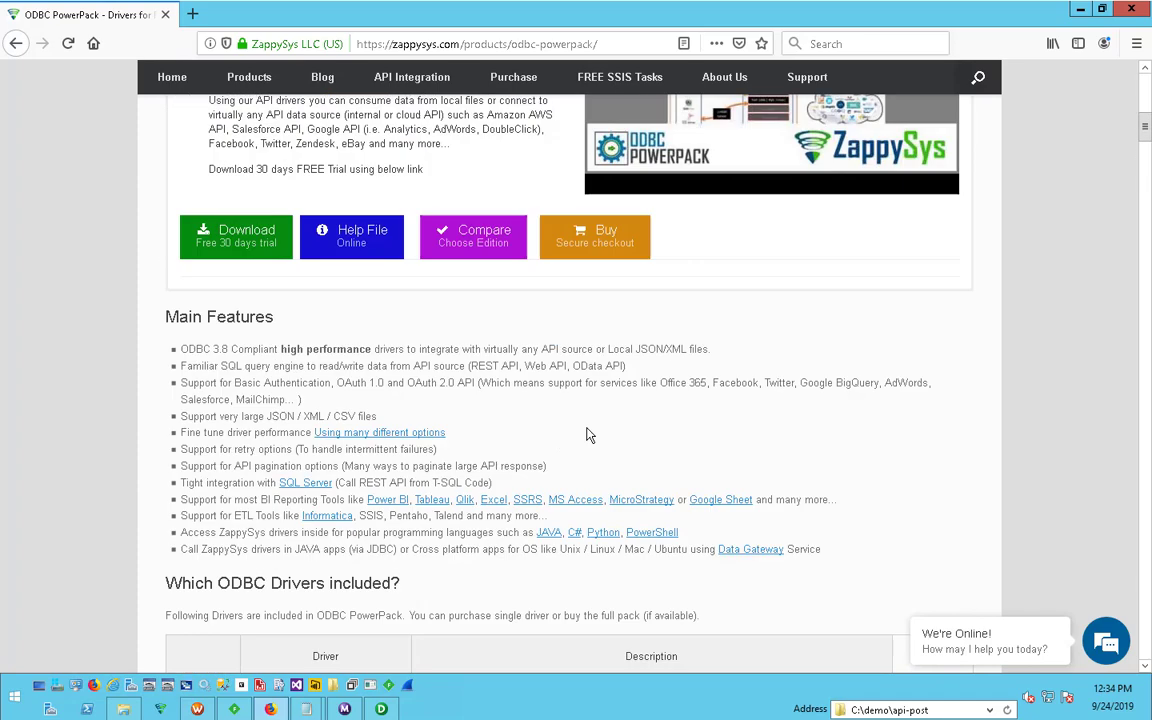
{"action": "scroll", "coordinate": [589, 432], "scroll_direction": "up", "scroll_amount": 8}
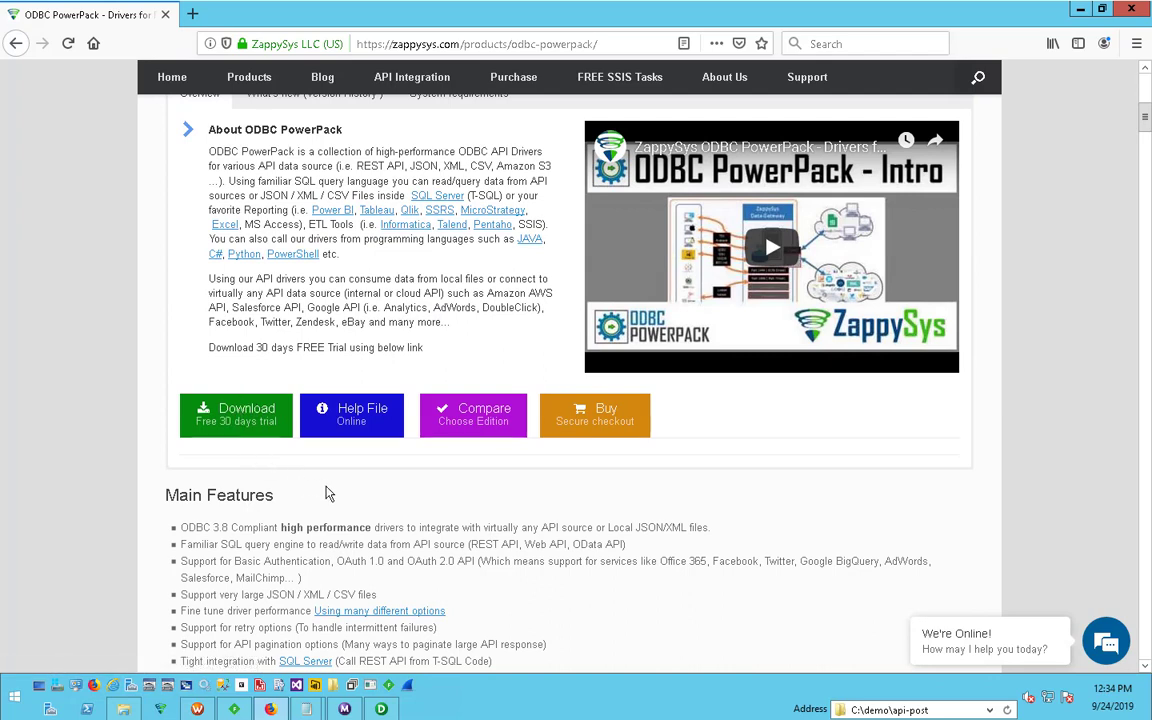
{"action": "left_click", "coordinate": [1080, 10]}
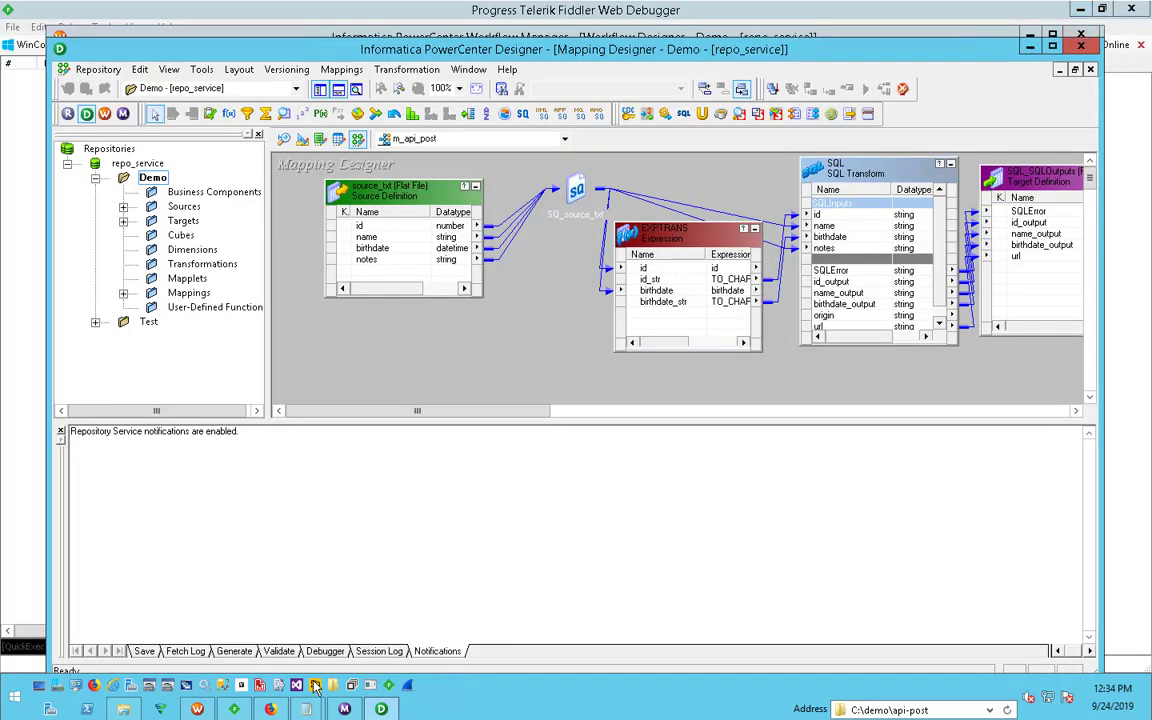
- Search Windows for "odbc", open the 64-bit ODBC Administrator, and view its system and user data sources
{"action": "left_click", "coordinate": [10, 697]}
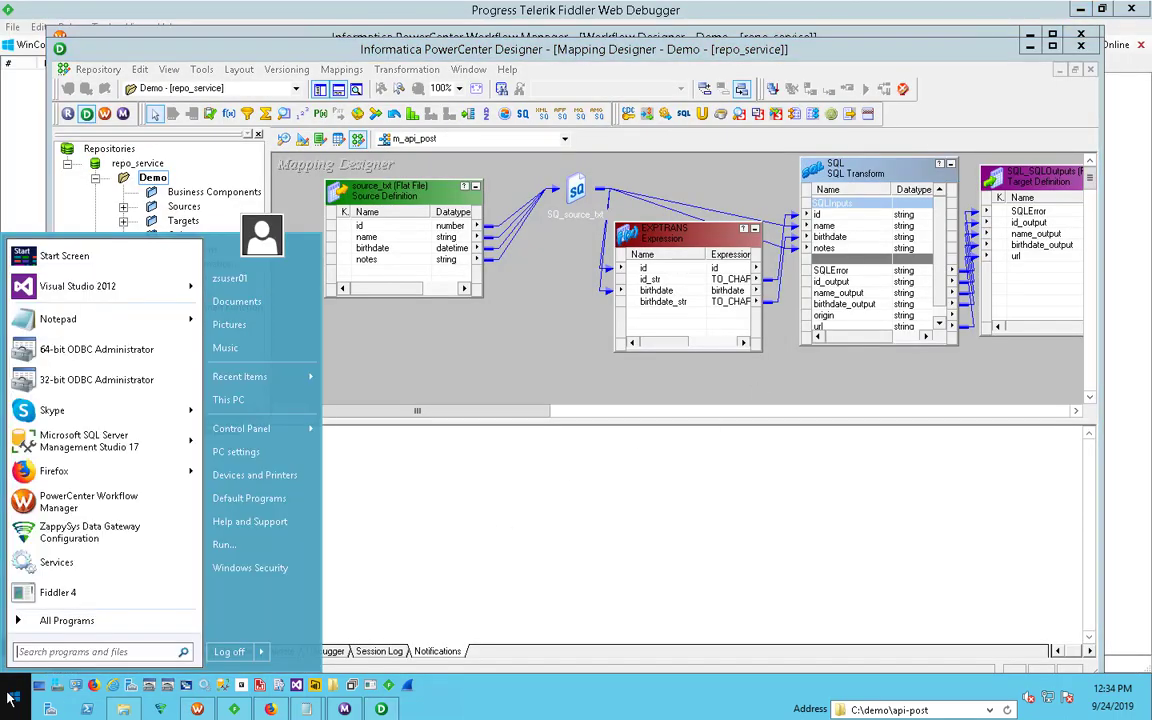
{"action": "type", "text": "odbc"}
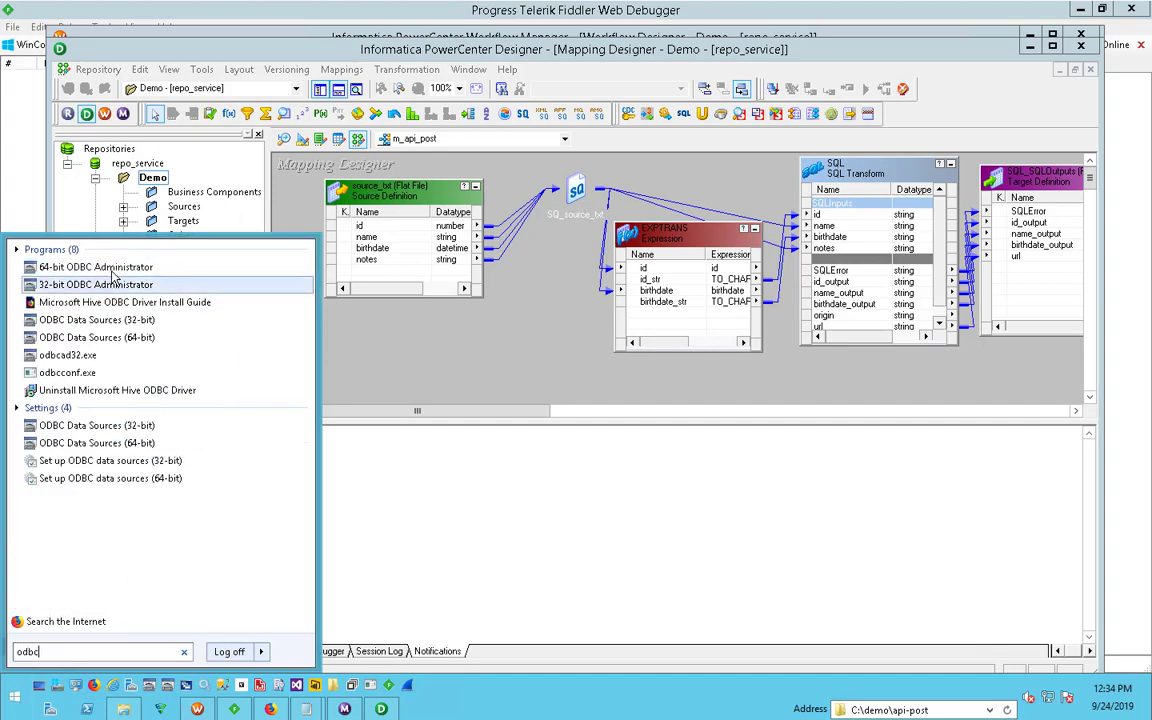
{"action": "left_click", "coordinate": [113, 270]}
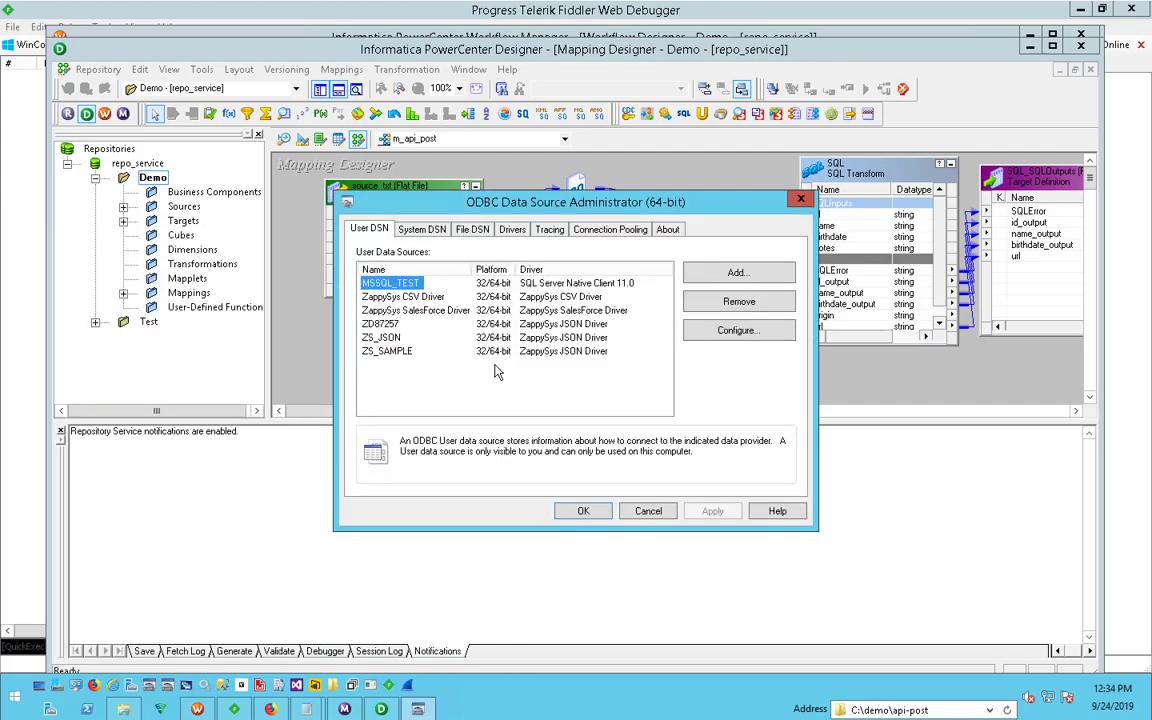
{"action": "left_click", "coordinate": [420, 229]}
{"action": "left_click_drag", "start_coordinate": [568, 202], "coordinate": [690, 278]}
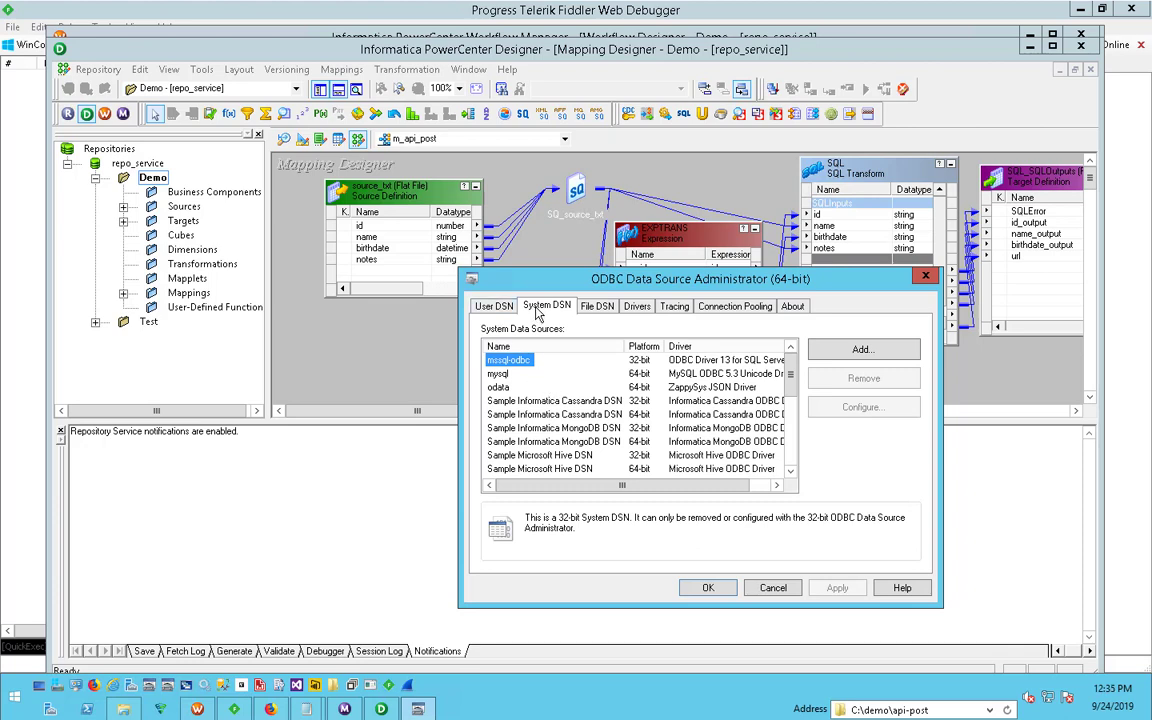
{"action": "left_click", "coordinate": [493, 306]}
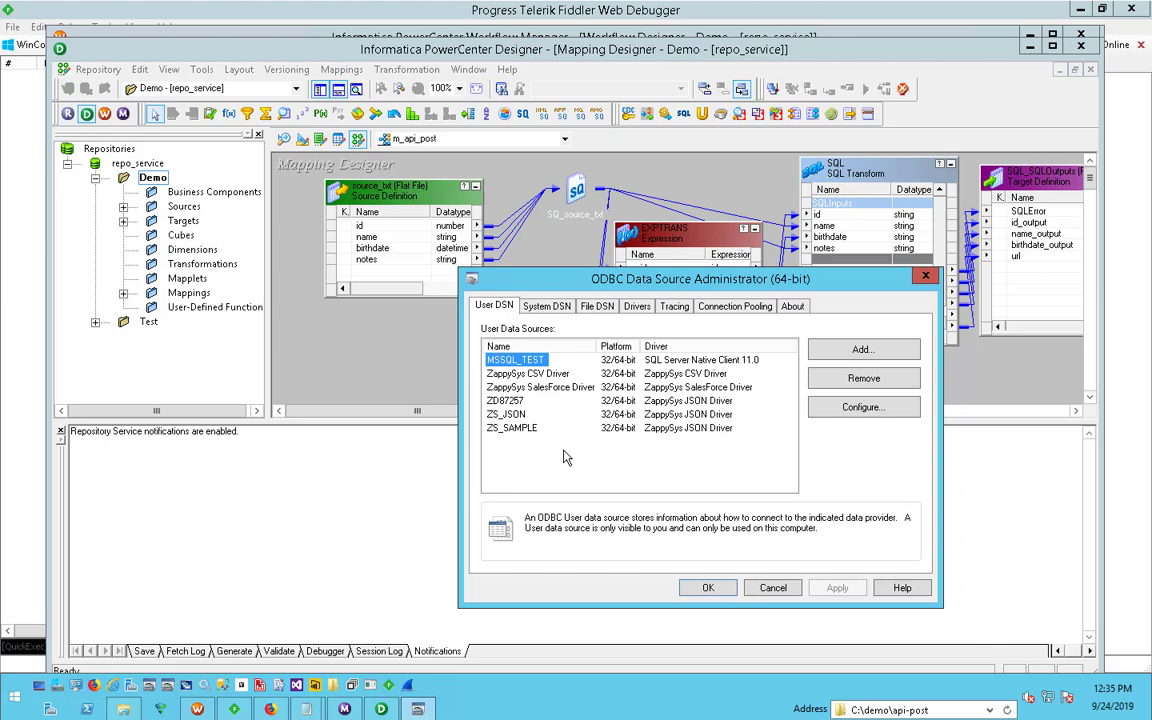
- Add a new system data source that uses the ZappySys JSON Driver
{"action": "left_click", "coordinate": [546, 306]}
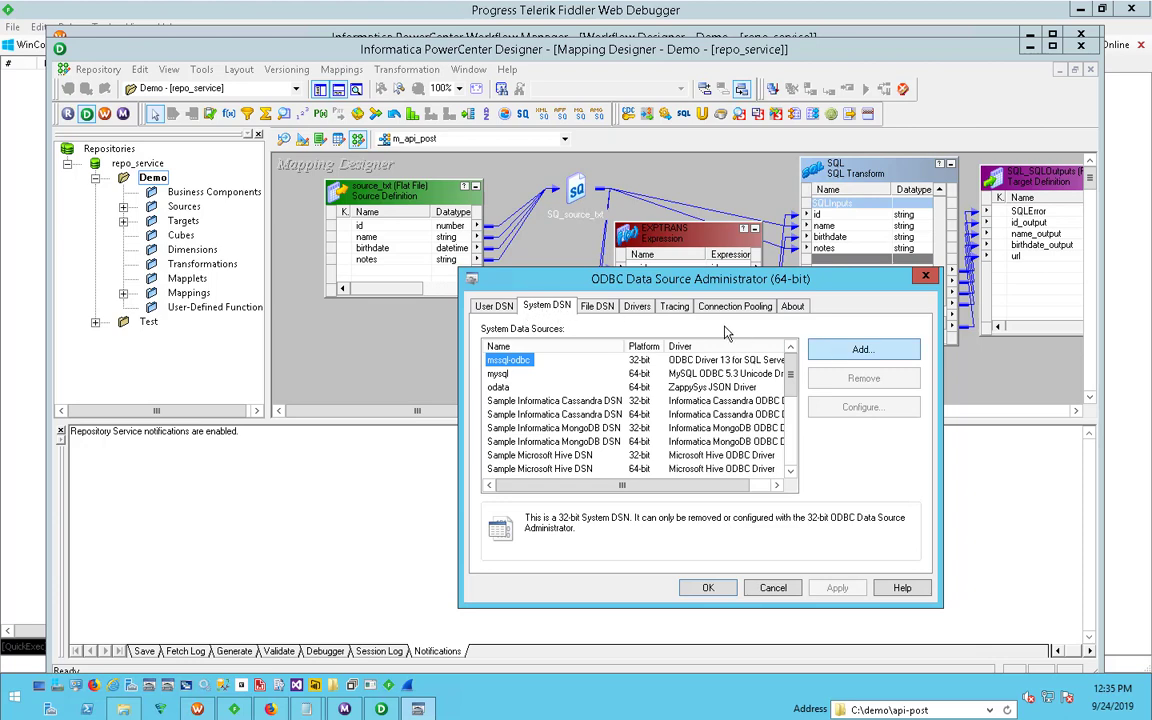
{"action": "left_click", "coordinate": [848, 352]}
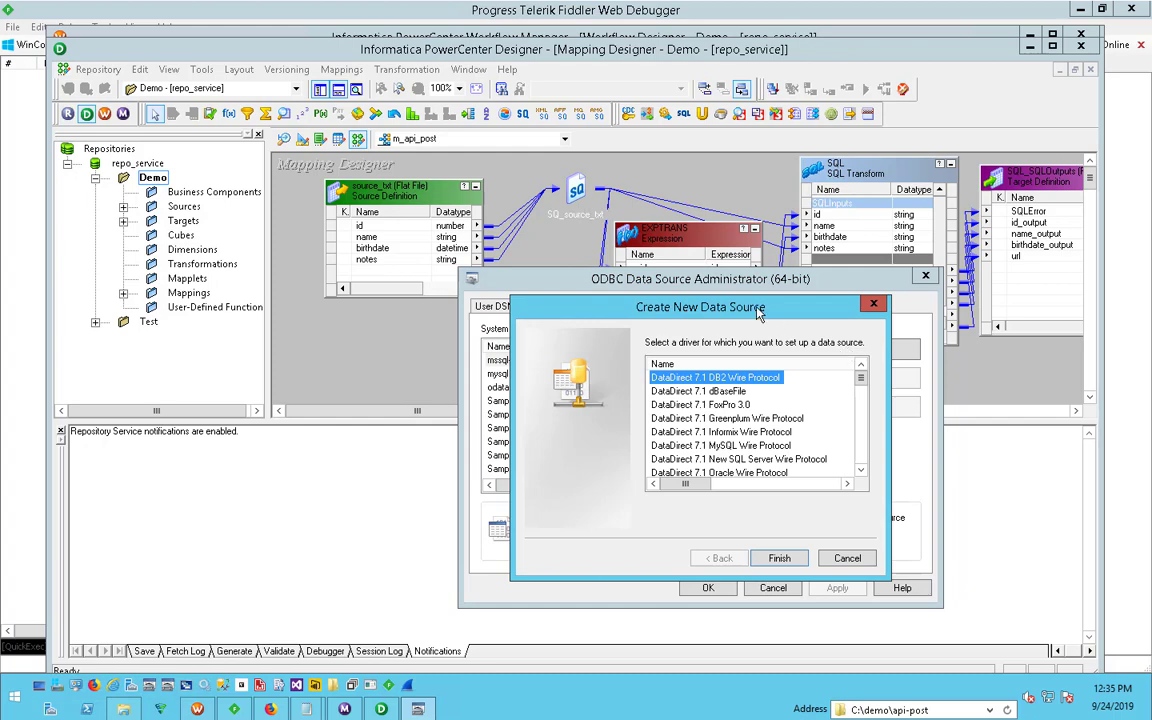
{"action": "left_click_drag", "start_coordinate": [756, 307], "coordinate": [827, 238]}
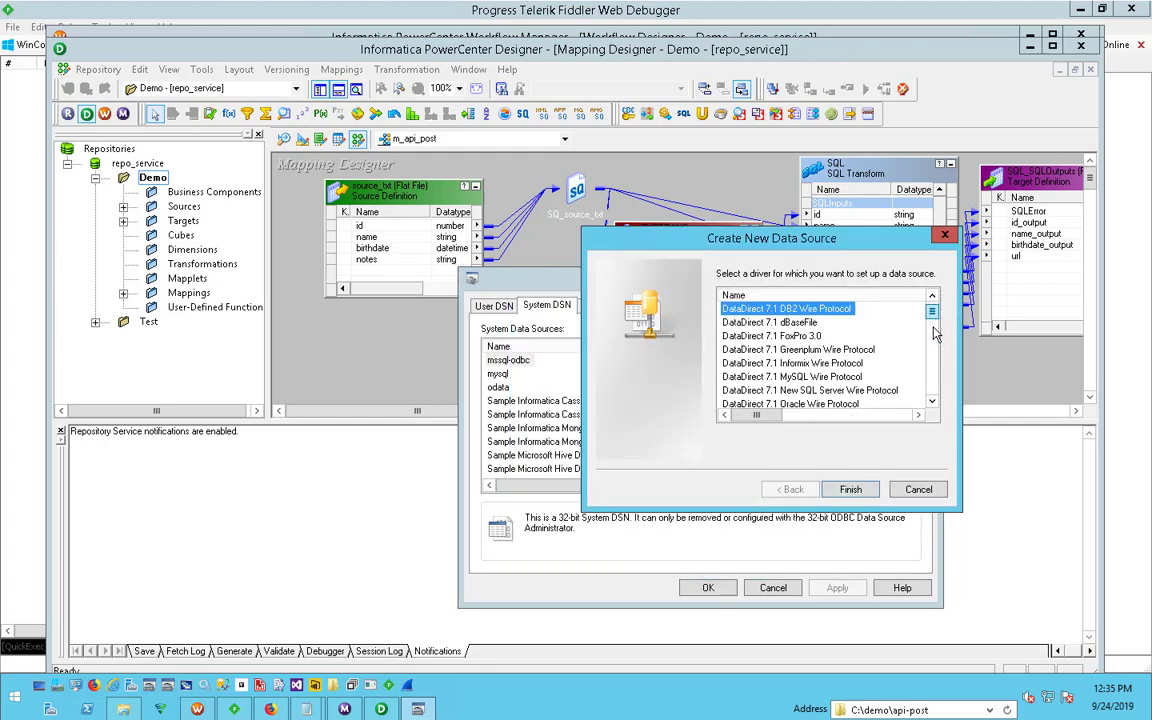
{"action": "left_click_drag", "start_coordinate": [931, 312], "coordinate": [931, 378]}
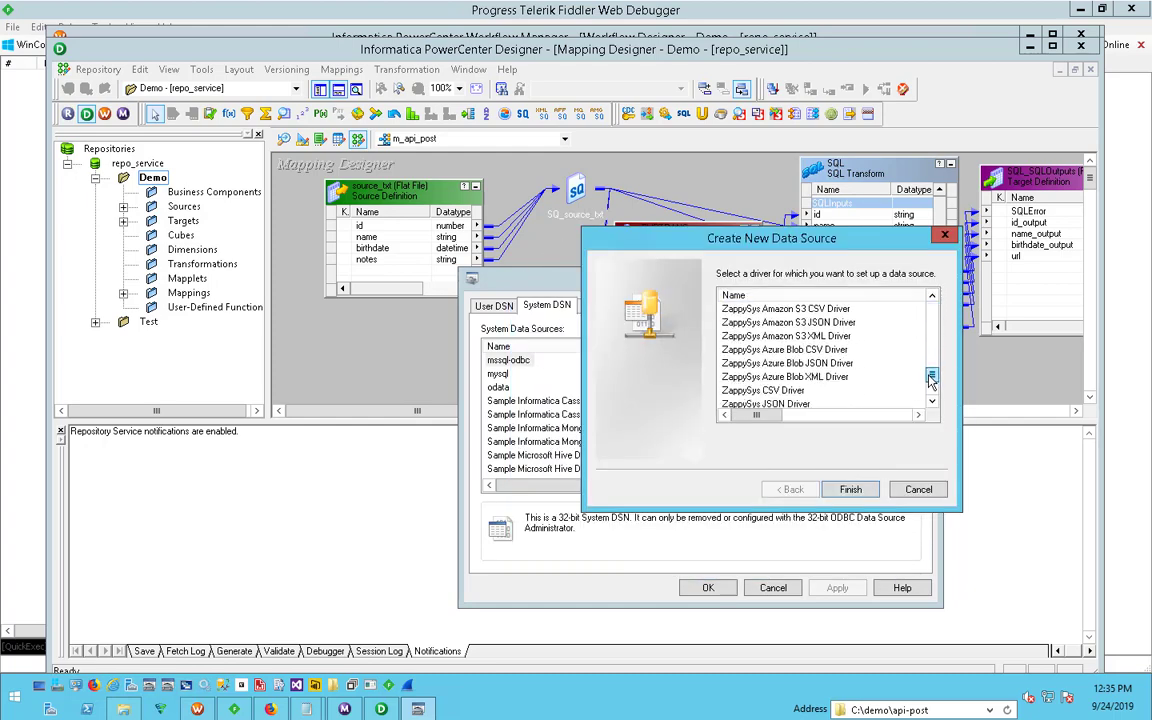
{"action": "left_click", "coordinate": [776, 403]}
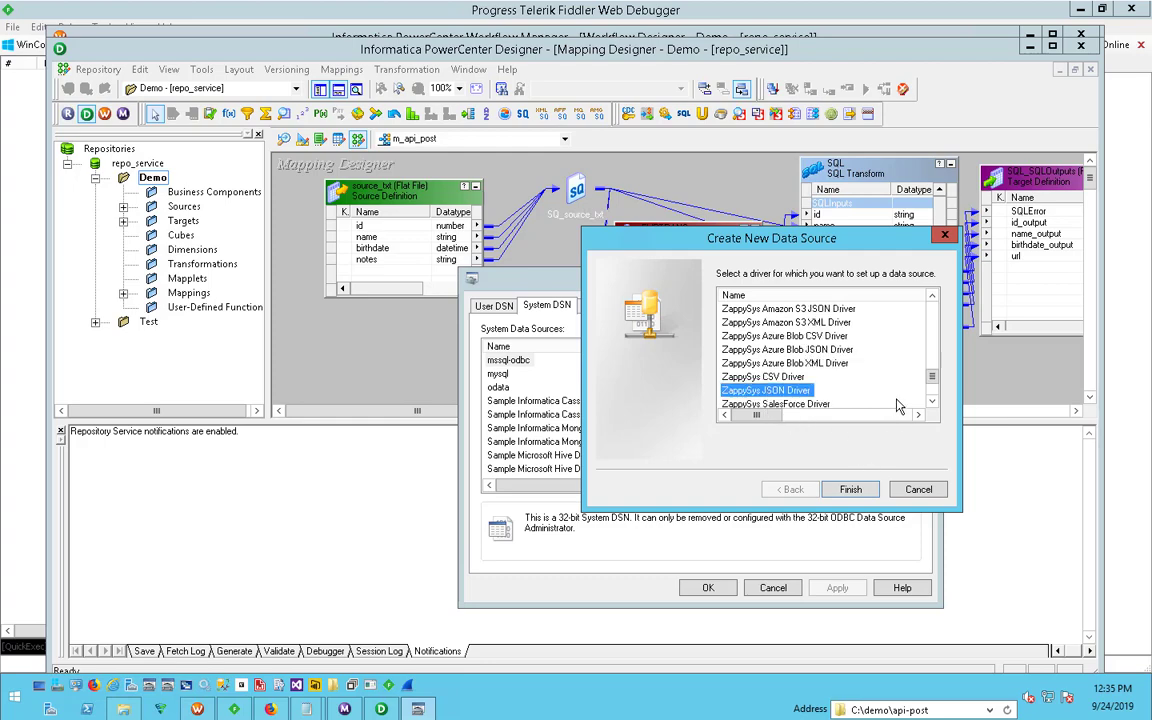
{"action": "scroll", "coordinate": [897, 406], "scroll_direction": "down", "scroll_amount": 2}
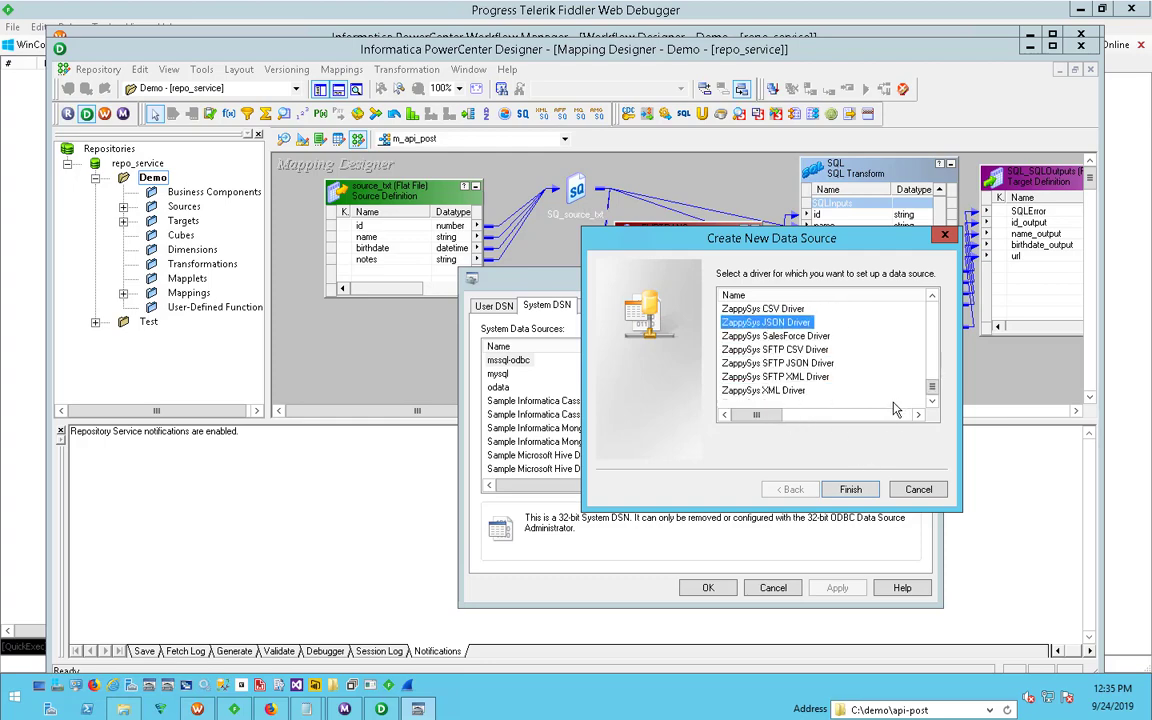
{"action": "left_click", "coordinate": [850, 490]}
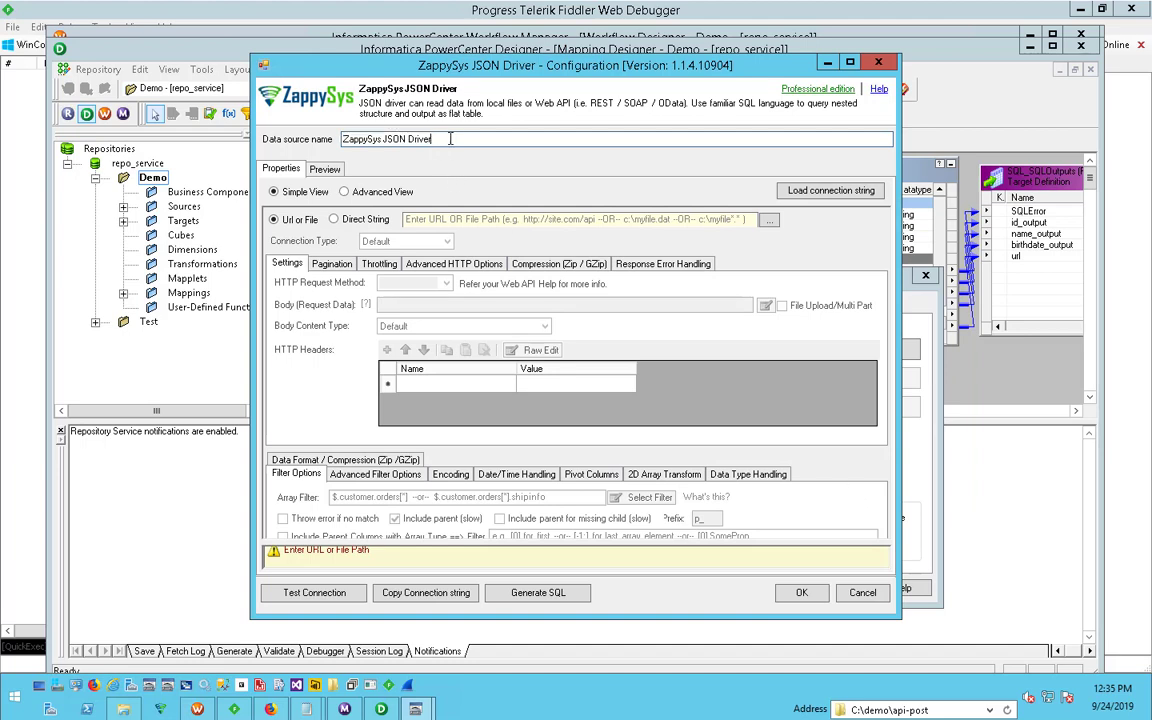
{"action": "left_click_drag", "start_coordinate": [450, 139], "coordinate": [268, 139]}
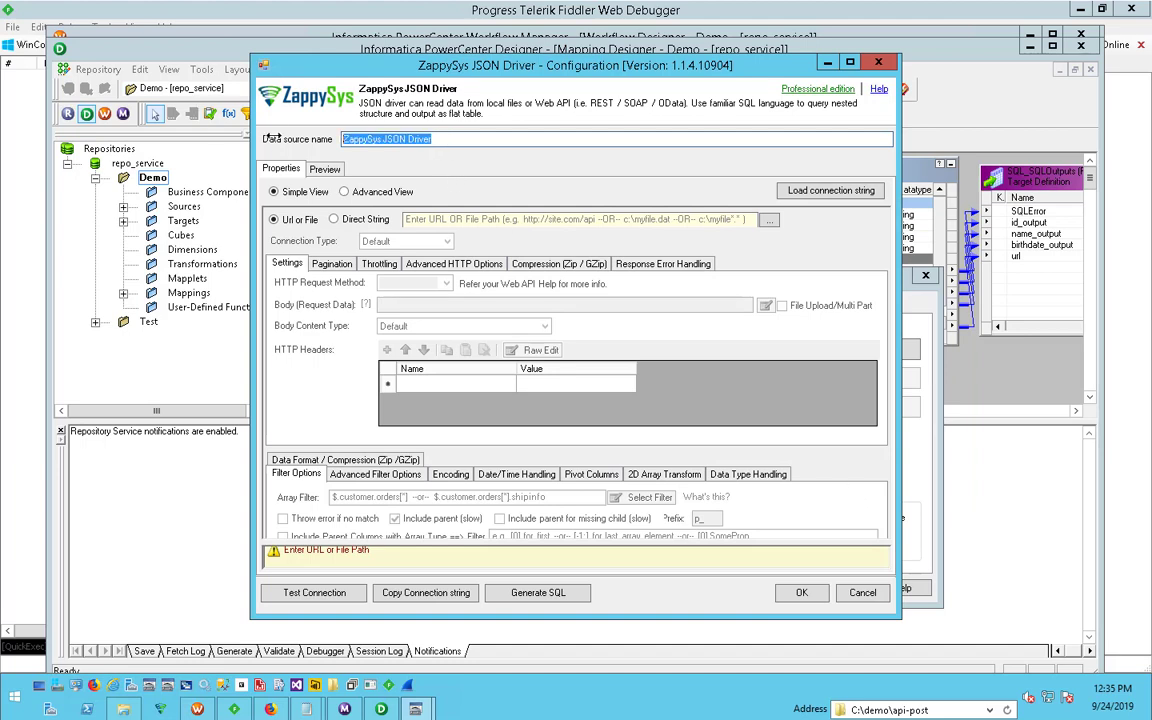
{"action": "type", "text": "ZS-DEMO2"}
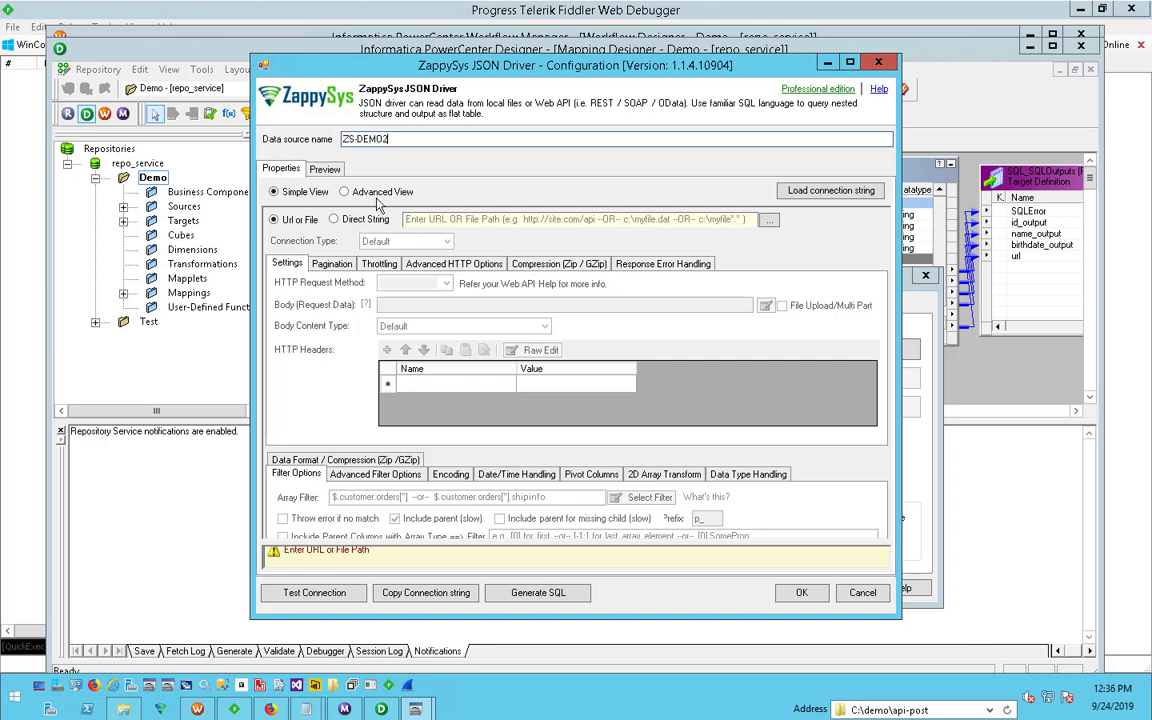
{"action": "left_click", "coordinate": [491, 218]}
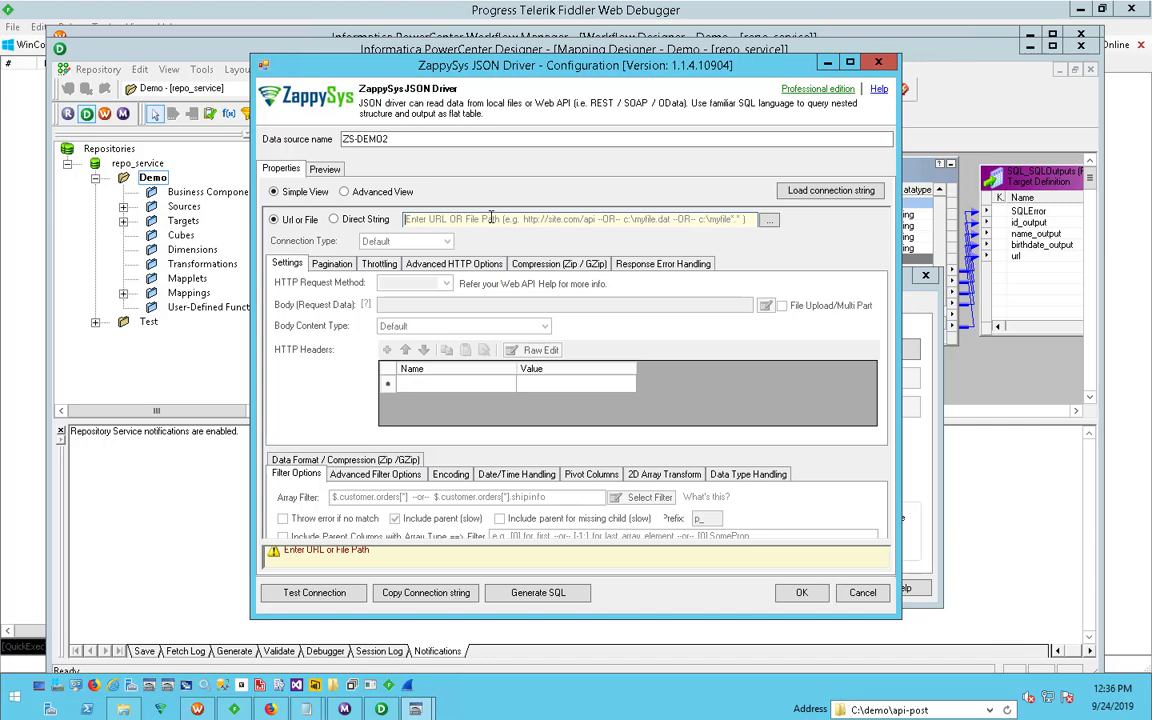
{"action": "type", "text": "http://httpbin.org/post"}
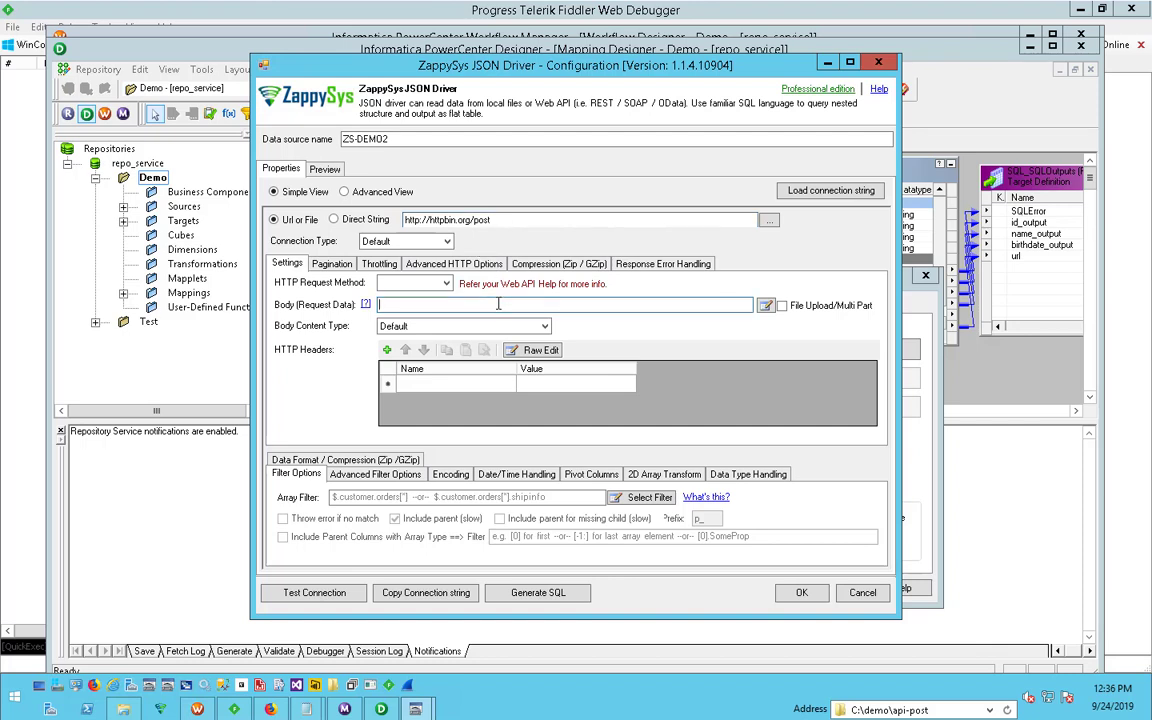
- Switch the connection type to HTTP and try the Basic - UserID/Password credentials type in the HTTP settings
{"action": "left_click", "coordinate": [446, 242]}
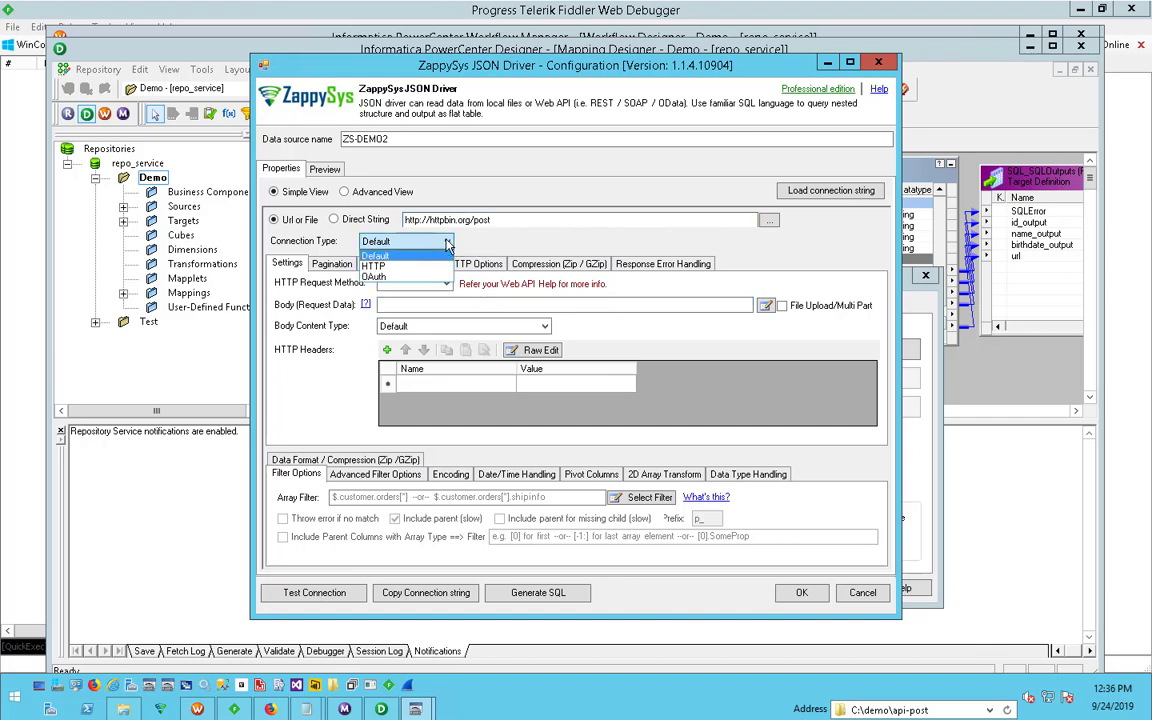
{"action": "left_click", "coordinate": [434, 268]}
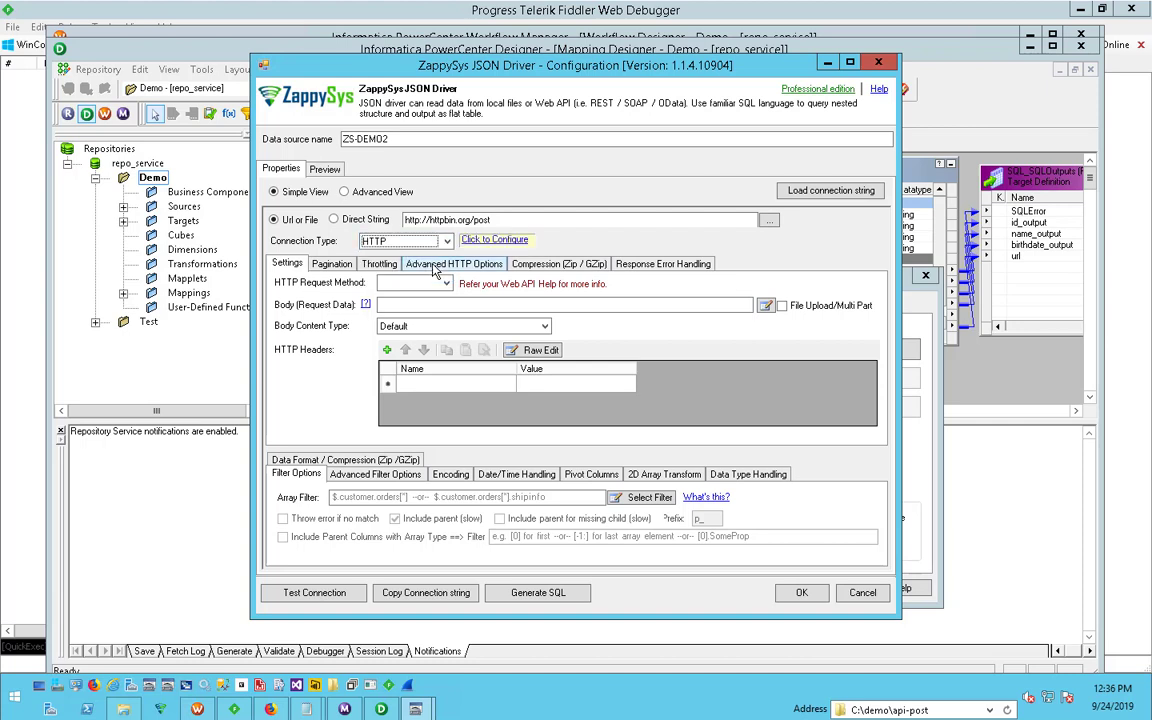
{"action": "left_click", "coordinate": [440, 220]}
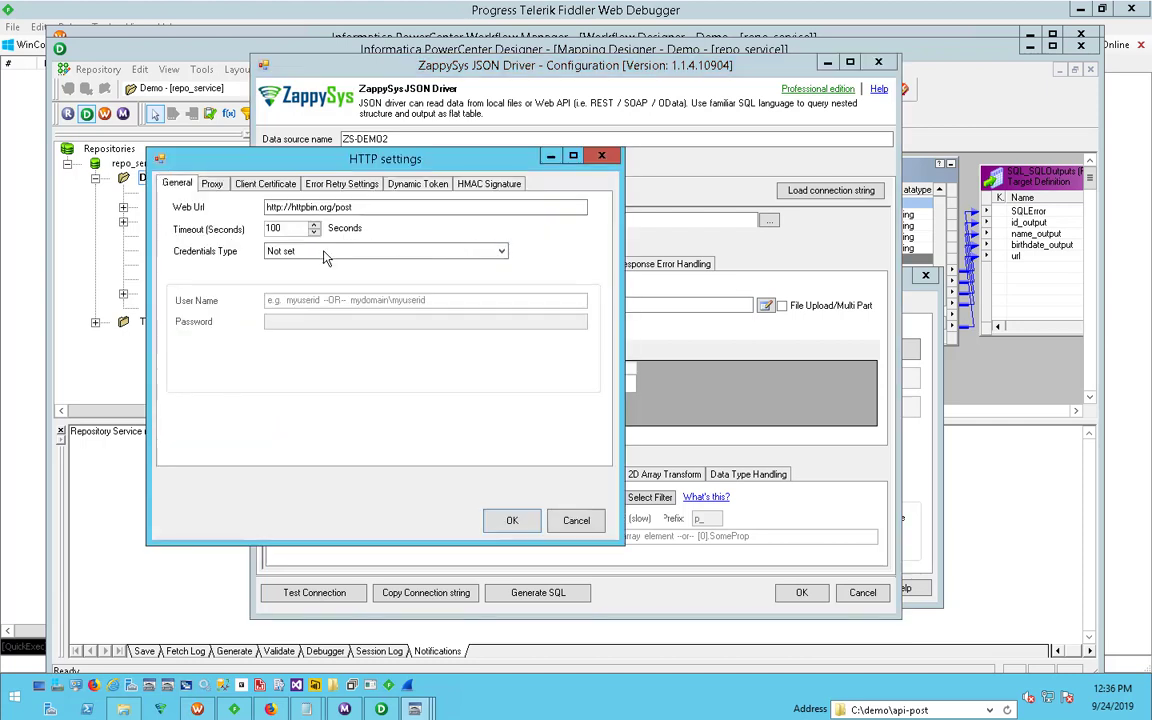
{"action": "left_click", "coordinate": [292, 251]}
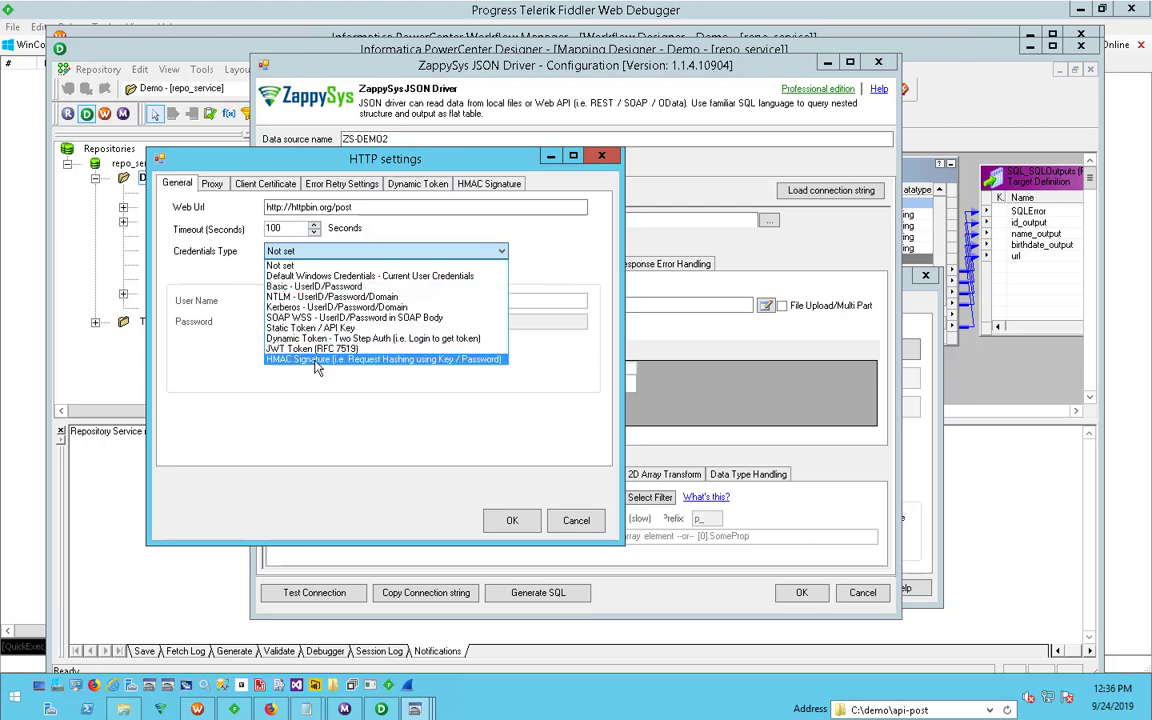
{"action": "left_click", "coordinate": [335, 288]}
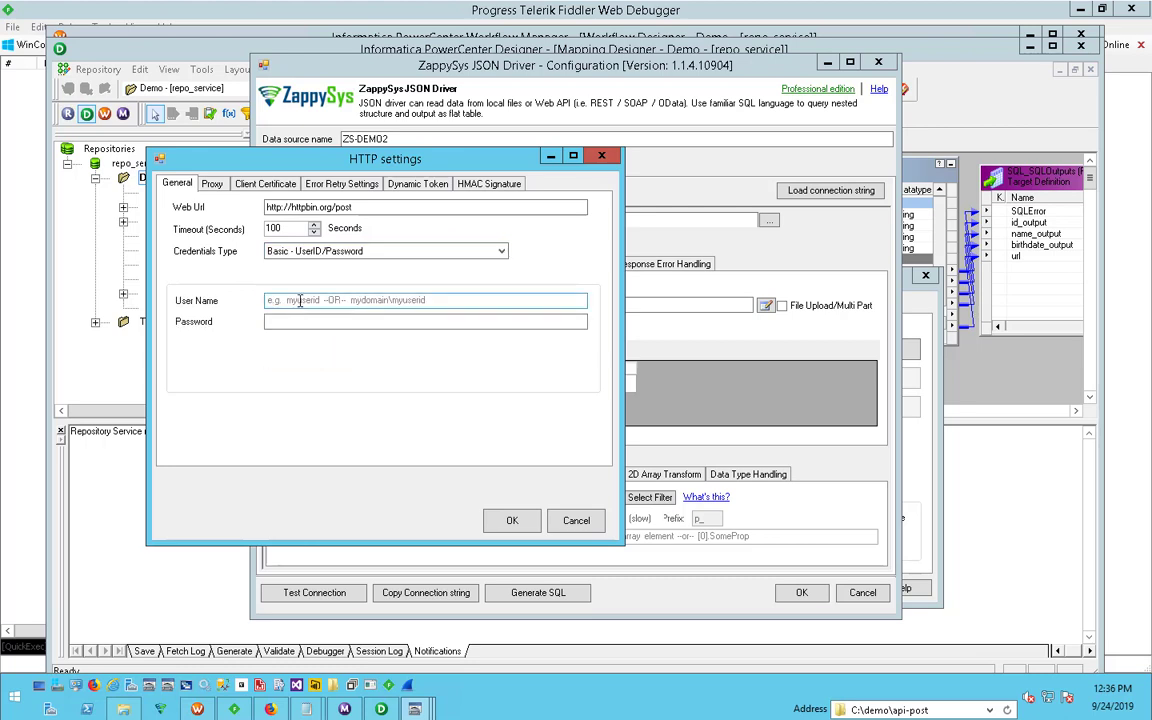
{"action": "left_click", "coordinate": [295, 322]}
- Try the Dynamic Token - Two Step Auth credentials and view their settings, restoring the credentials type to Not set
{"action": "left_click", "coordinate": [332, 252]}
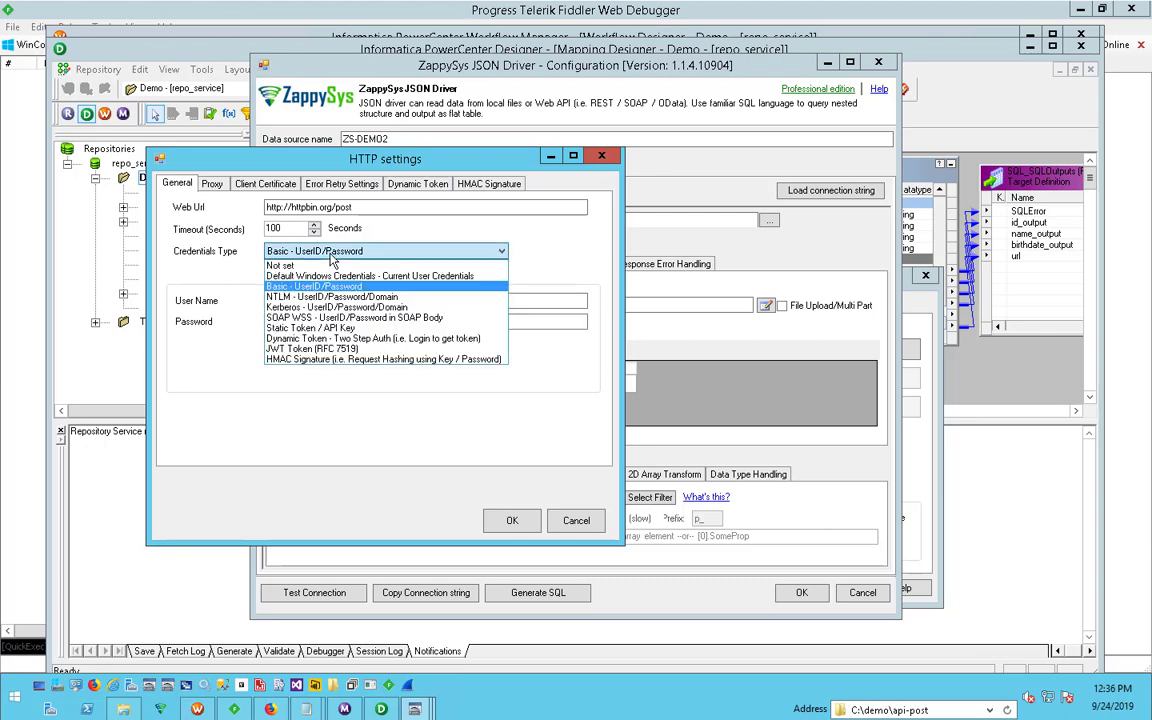
{"action": "left_click", "coordinate": [367, 340]}
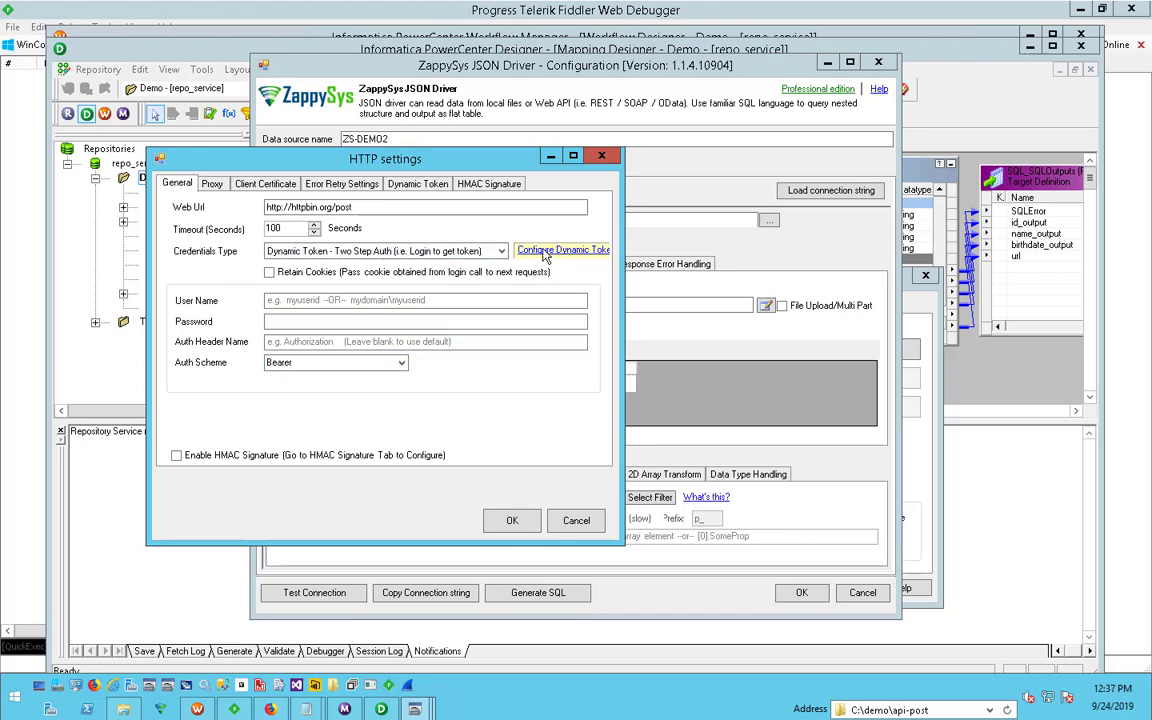
{"action": "left_click", "coordinate": [547, 252]}
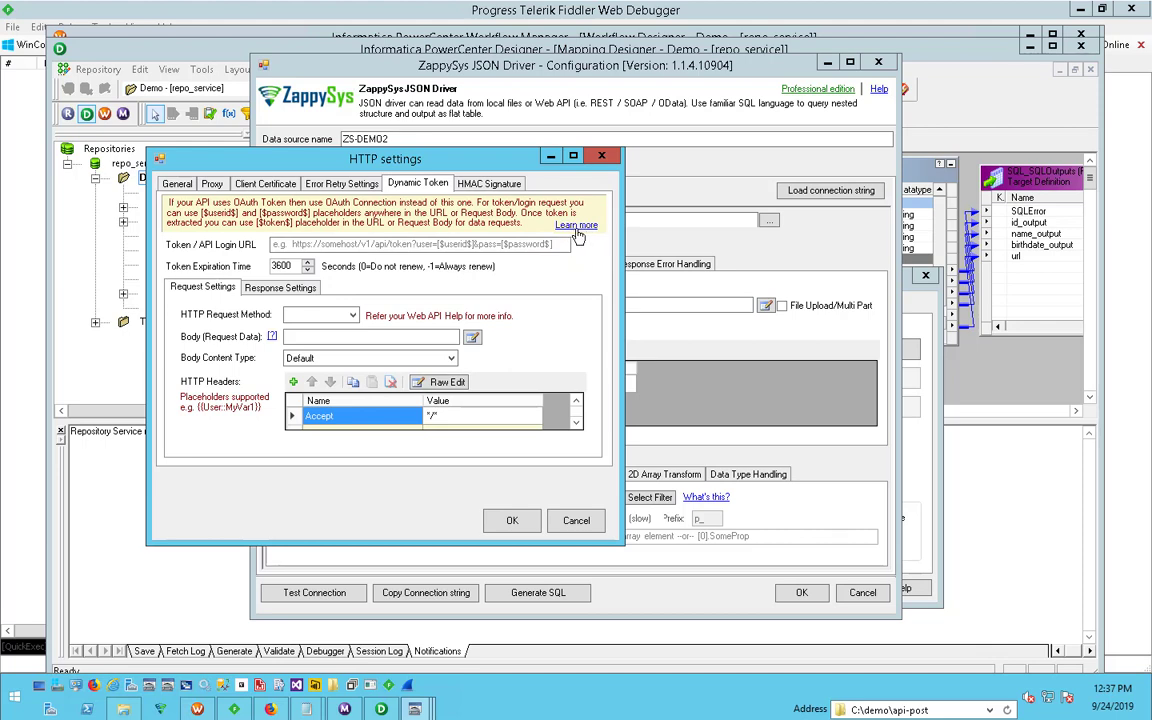
{"action": "left_click", "coordinate": [180, 186]}
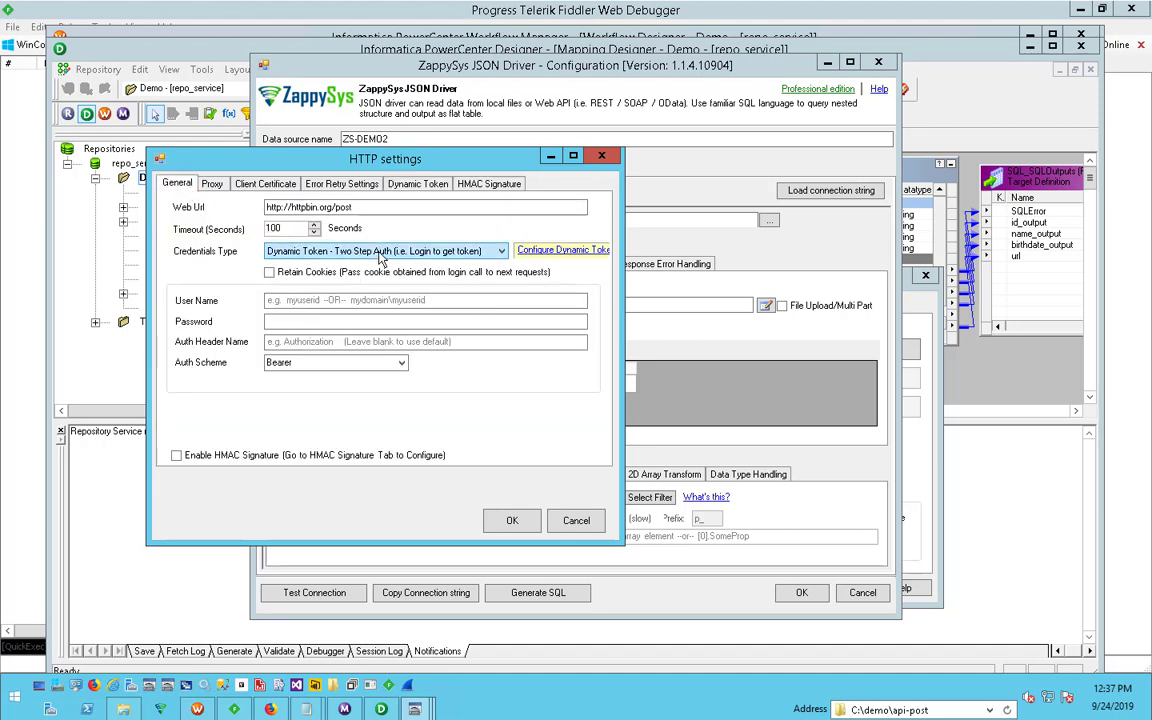
{"action": "left_click", "coordinate": [379, 252]}
{"action": "left_click", "coordinate": [338, 265]}
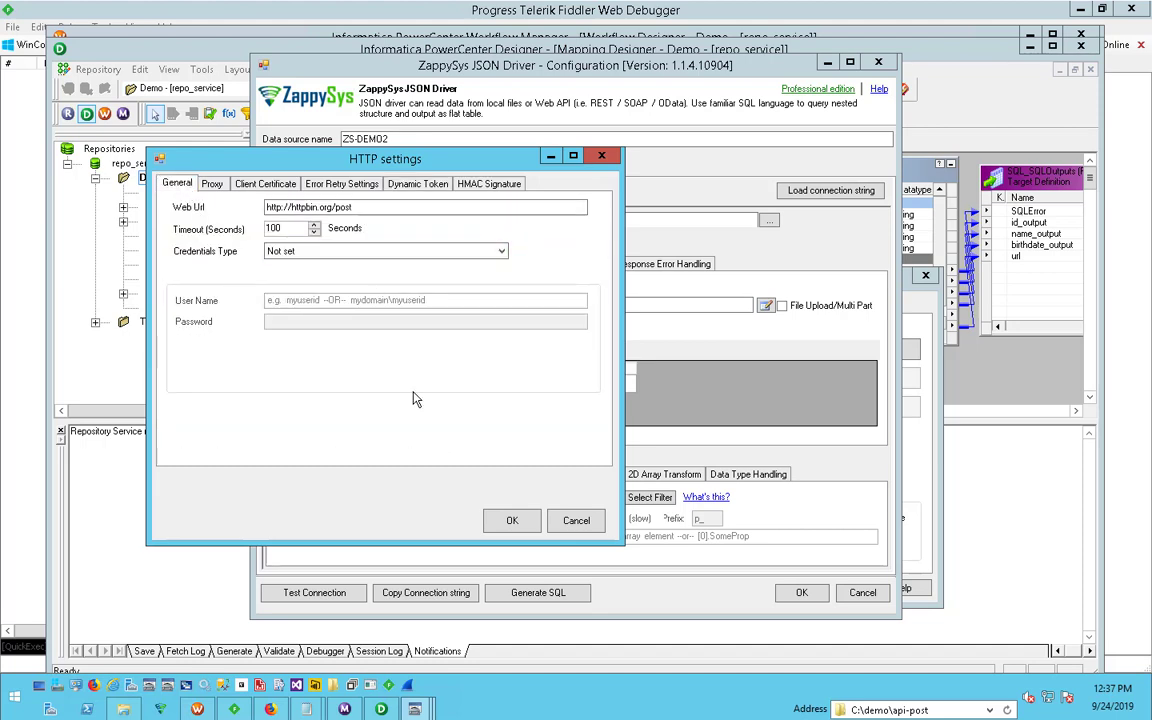
{"action": "left_click", "coordinate": [511, 521]}
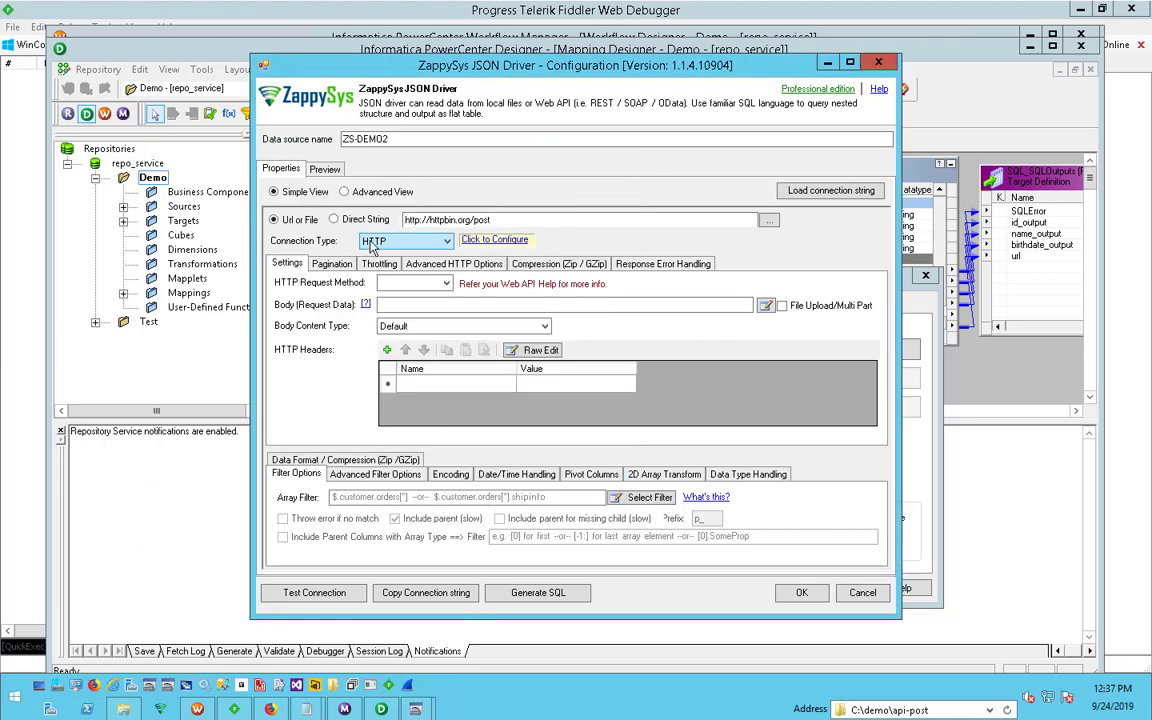
- Try the OAuth connection type and view its provider list, cancelling the settings and restoring the connection type to Default
{"action": "left_click", "coordinate": [373, 243]}
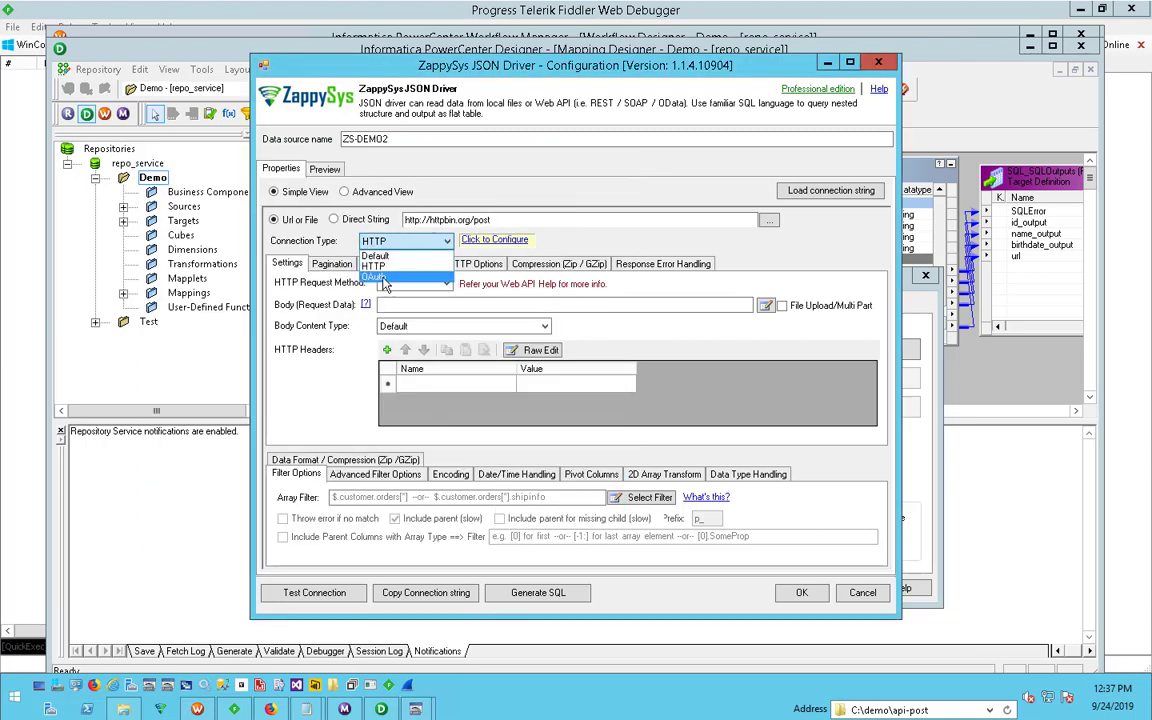
{"action": "left_click", "coordinate": [382, 278]}
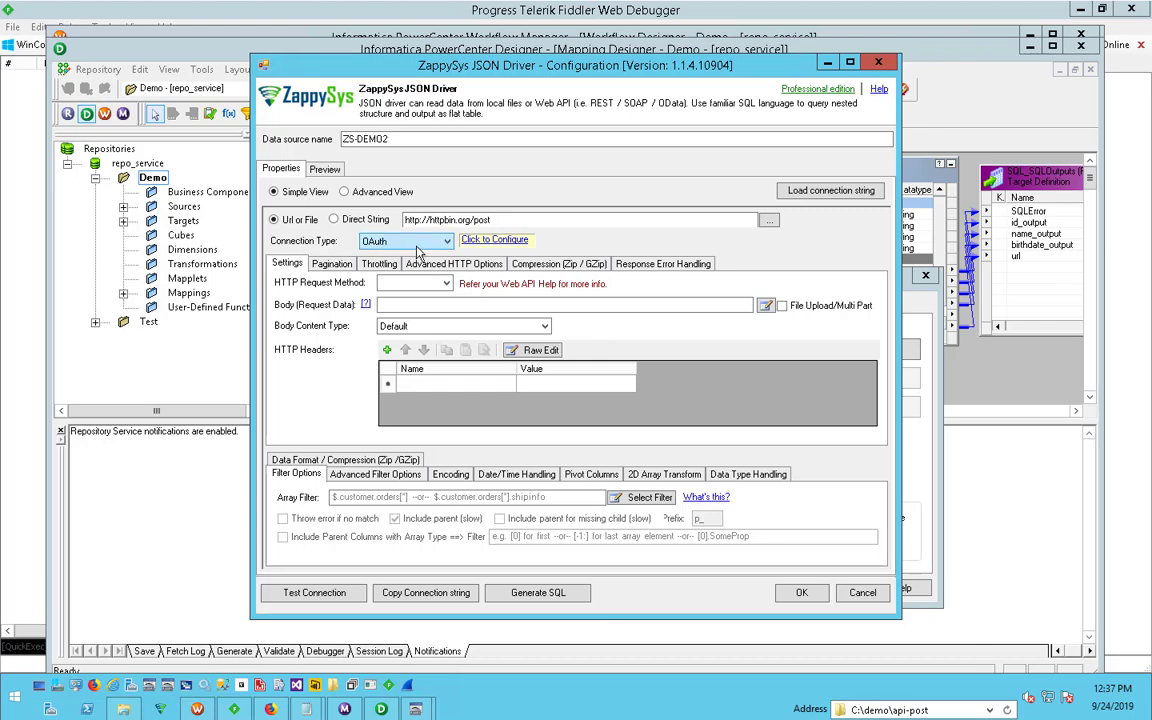
{"action": "left_click", "coordinate": [500, 242]}
{"action": "left_click", "coordinate": [177, 60]}
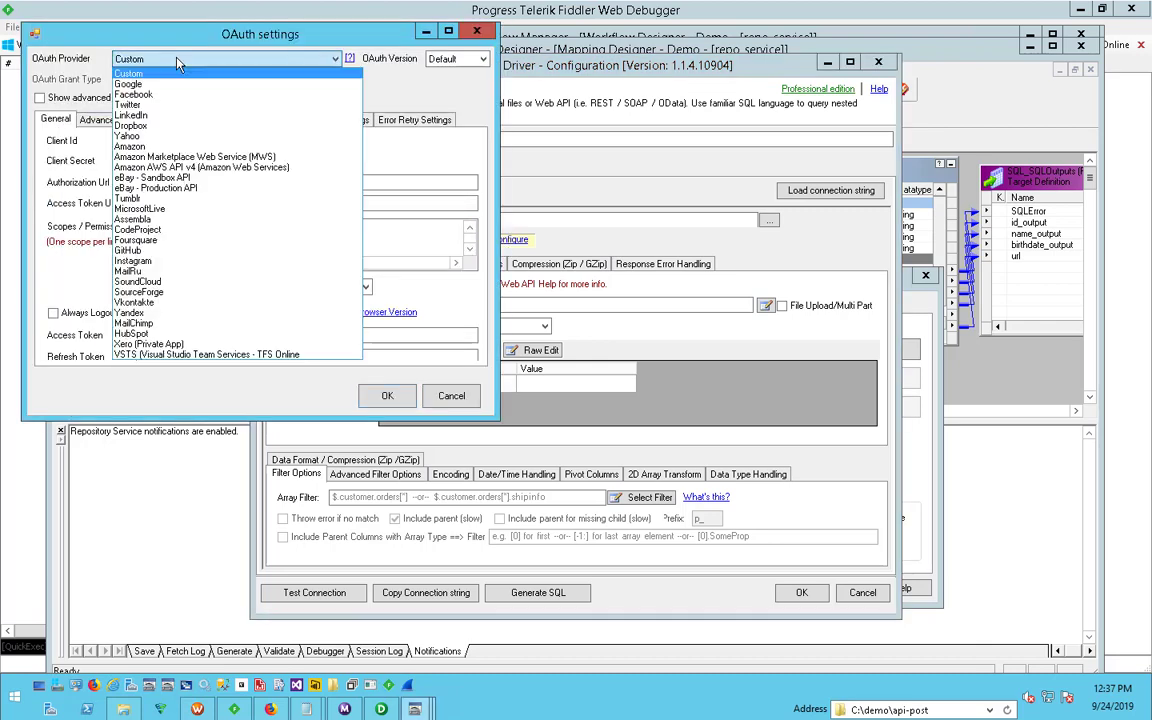
{"action": "left_click", "coordinate": [177, 60]}
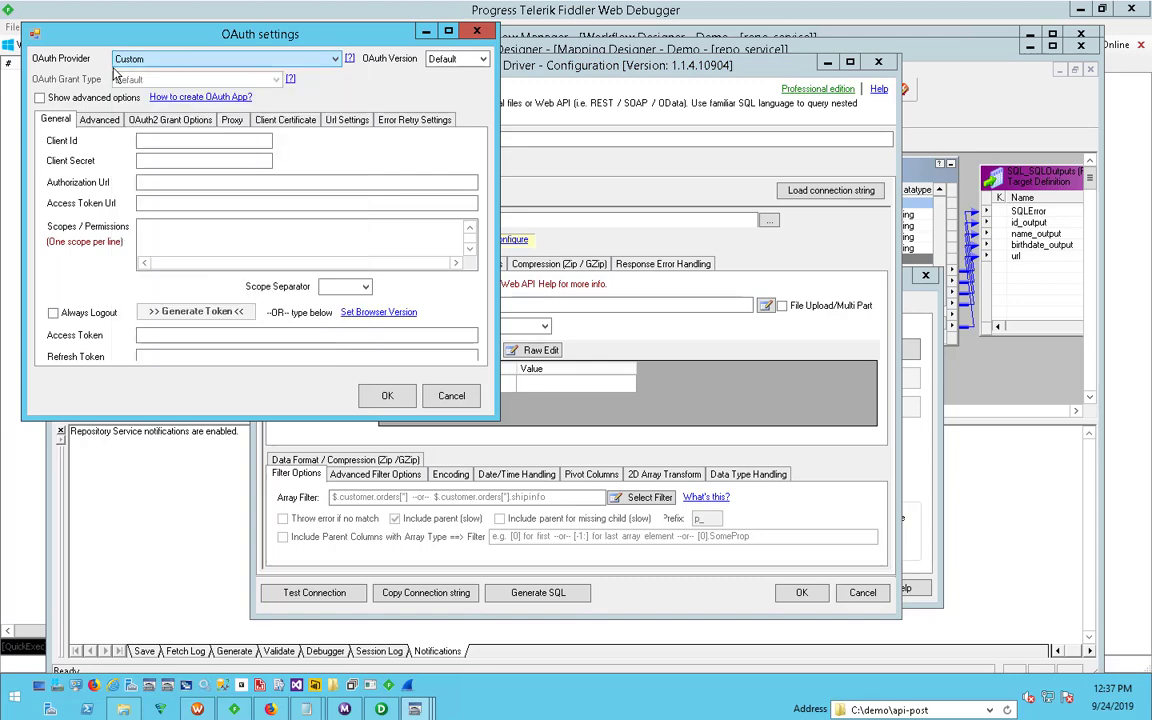
{"action": "left_click", "coordinate": [450, 394]}
{"action": "left_click", "coordinate": [405, 241]}
{"action": "left_click", "coordinate": [410, 258]}
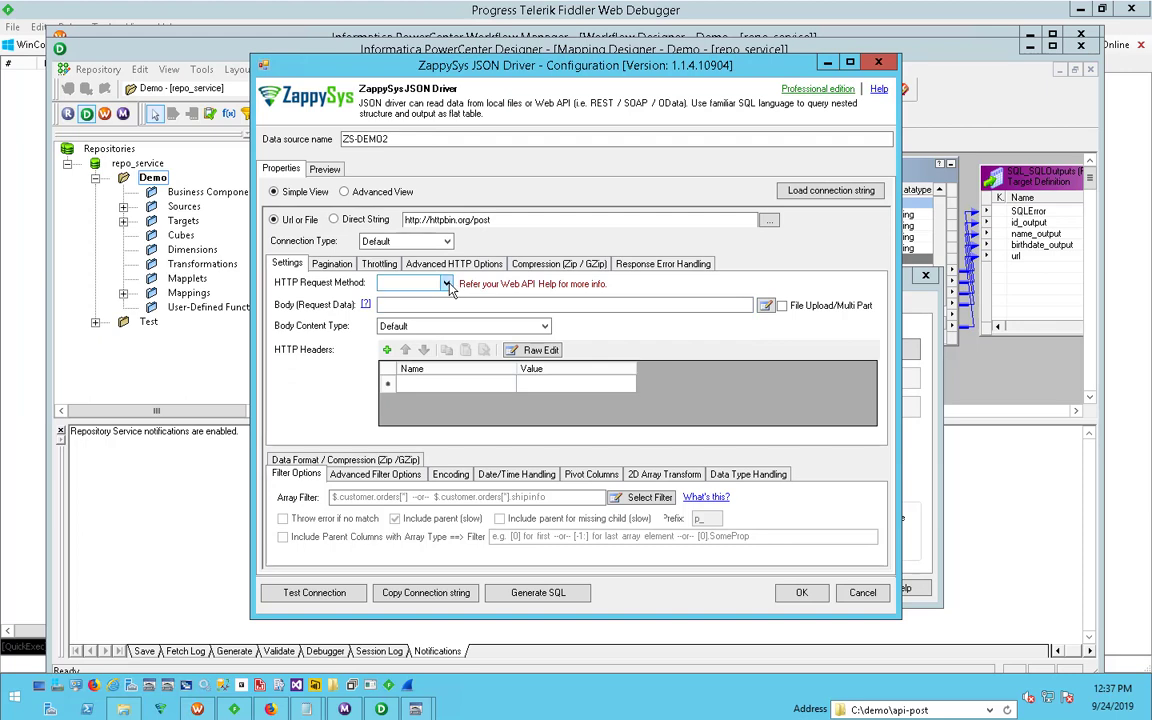
- Set the HTTP request method to POST for the httpbin URL
{"action": "double_click", "coordinate": [474, 221]}
{"action": "left_click", "coordinate": [471, 224]}
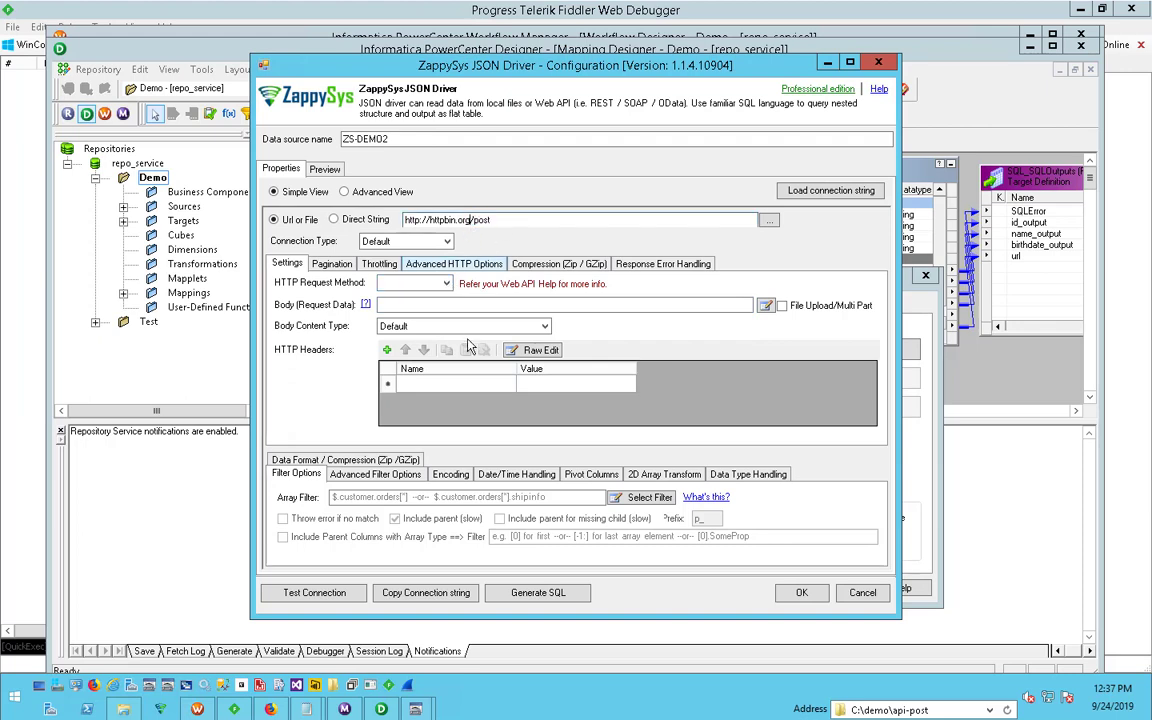
{"action": "left_click", "coordinate": [447, 285]}
{"action": "left_click", "coordinate": [430, 309]}
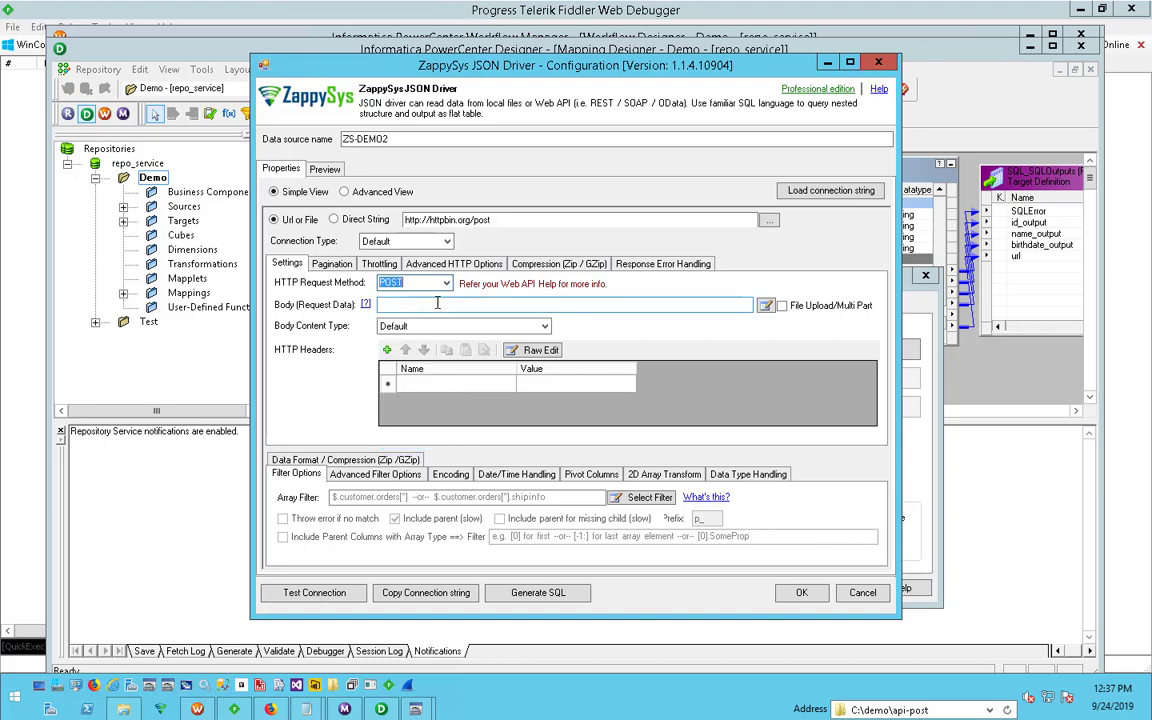
{"action": "left_click", "coordinate": [447, 283]}
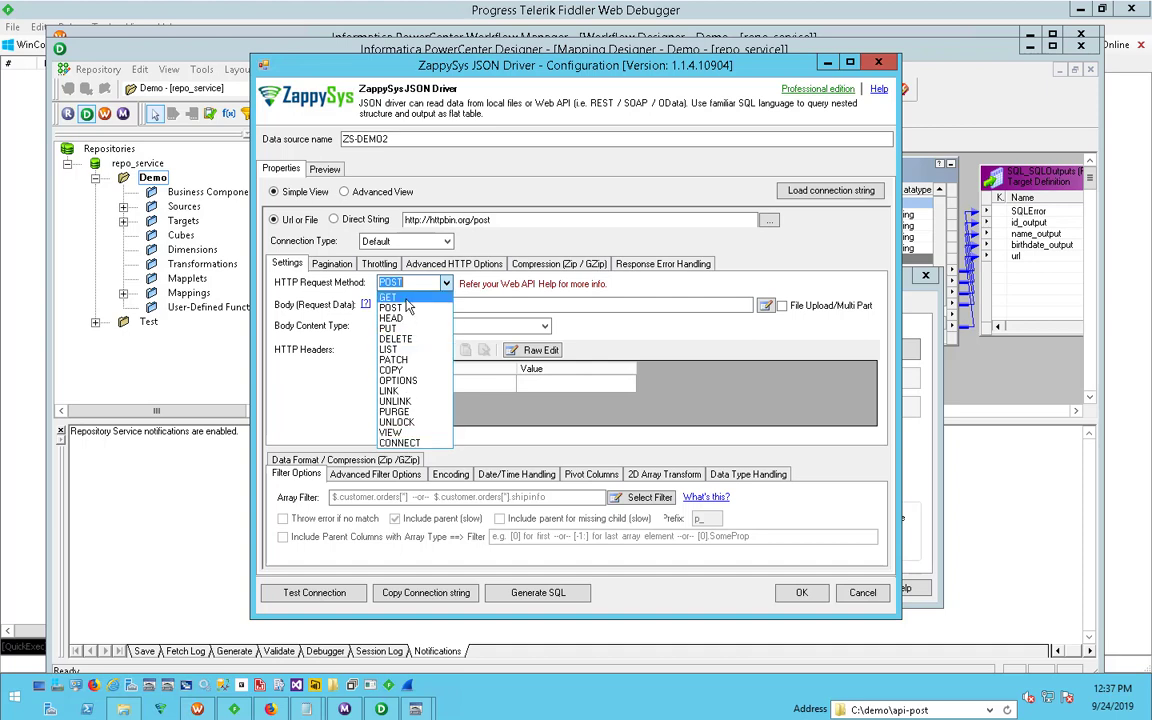
{"action": "left_click", "coordinate": [408, 309]}
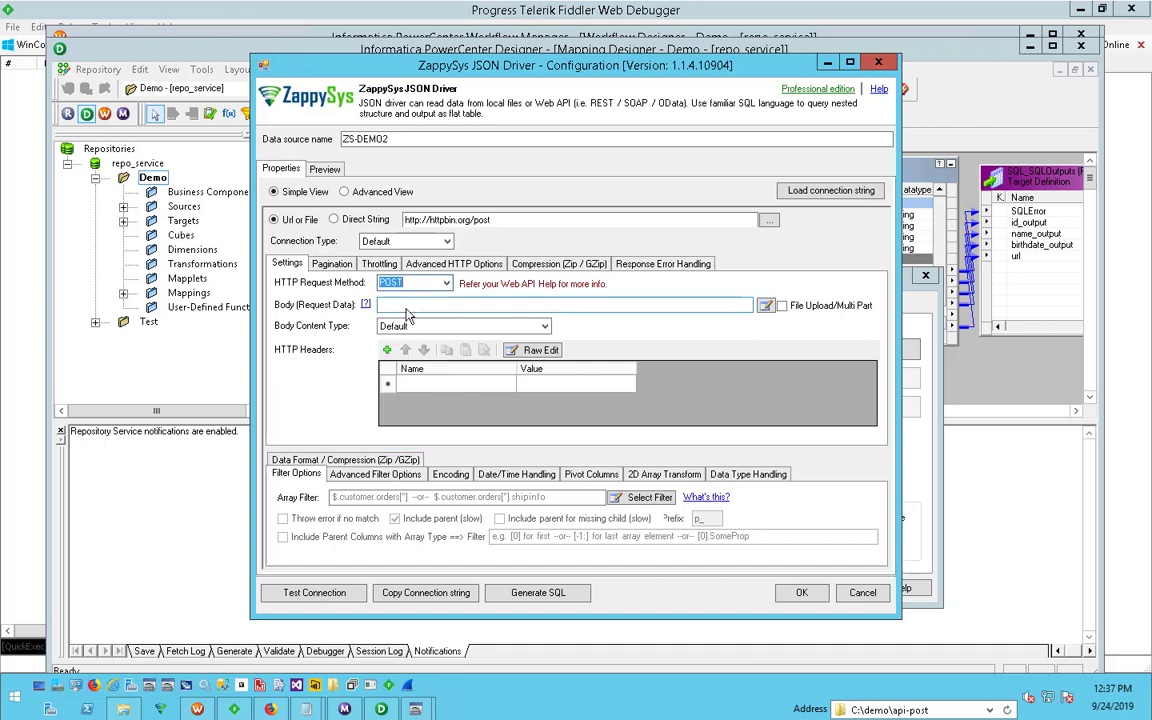
- Look over the available HTTP request methods and the request body field
{"action": "left_click", "coordinate": [413, 306]}
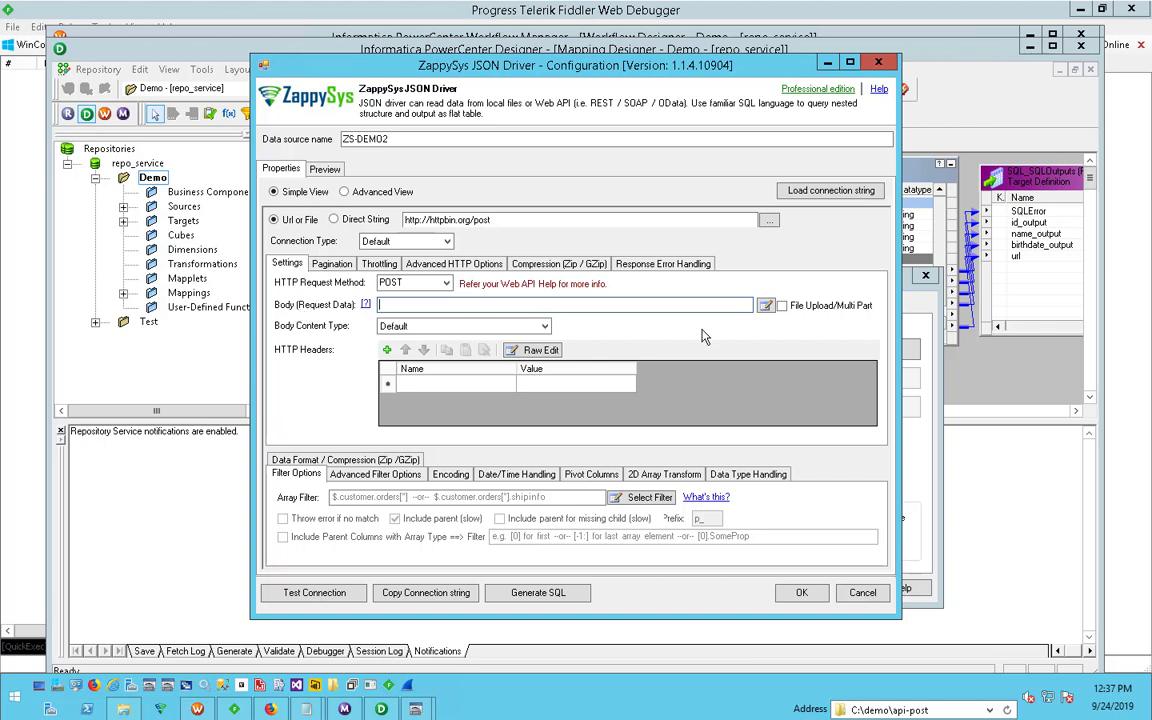
{"action": "left_click", "coordinate": [446, 284]}
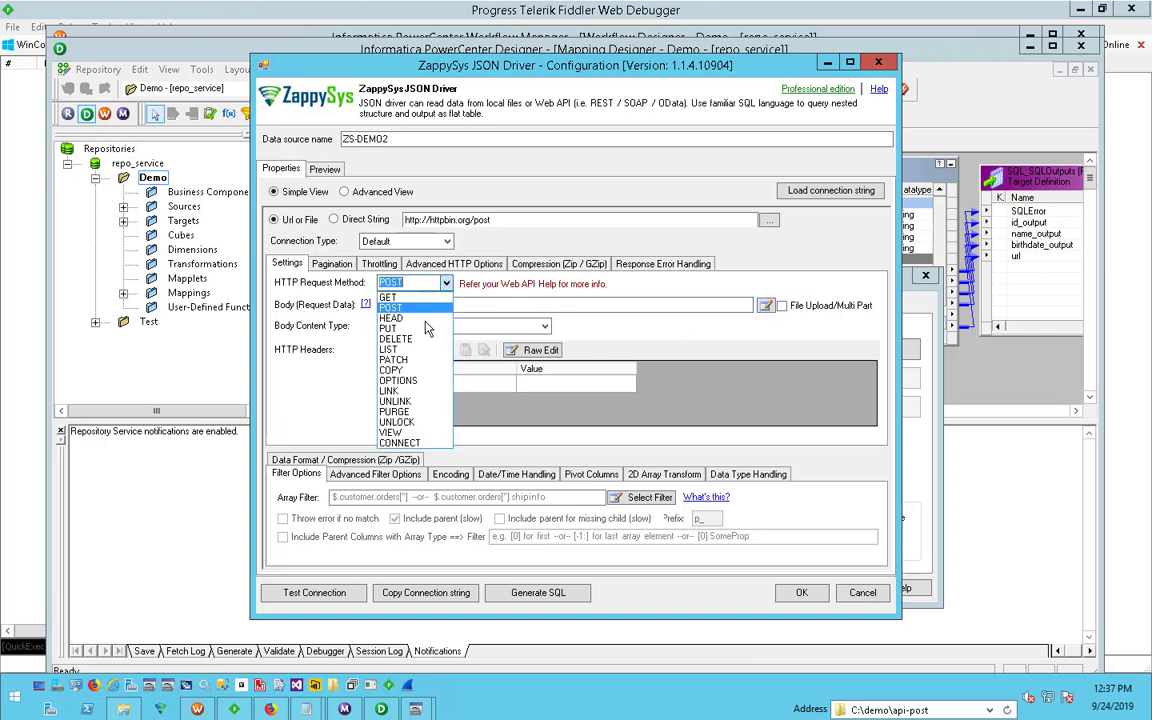
{"action": "left_click", "coordinate": [505, 296]}
{"action": "left_click", "coordinate": [437, 305]}
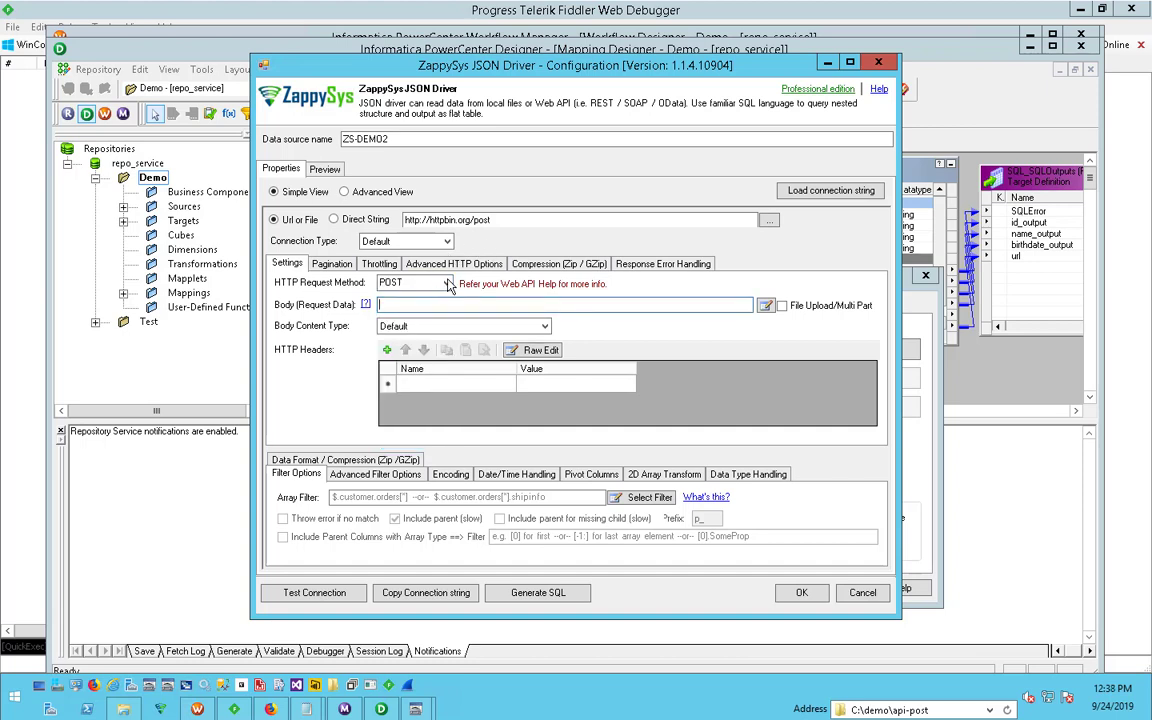
{"action": "left_click", "coordinate": [447, 284]}
- Try the query string ?para1=xxxx at the end of the URL and remove it again
{"action": "left_click", "coordinate": [524, 222]}
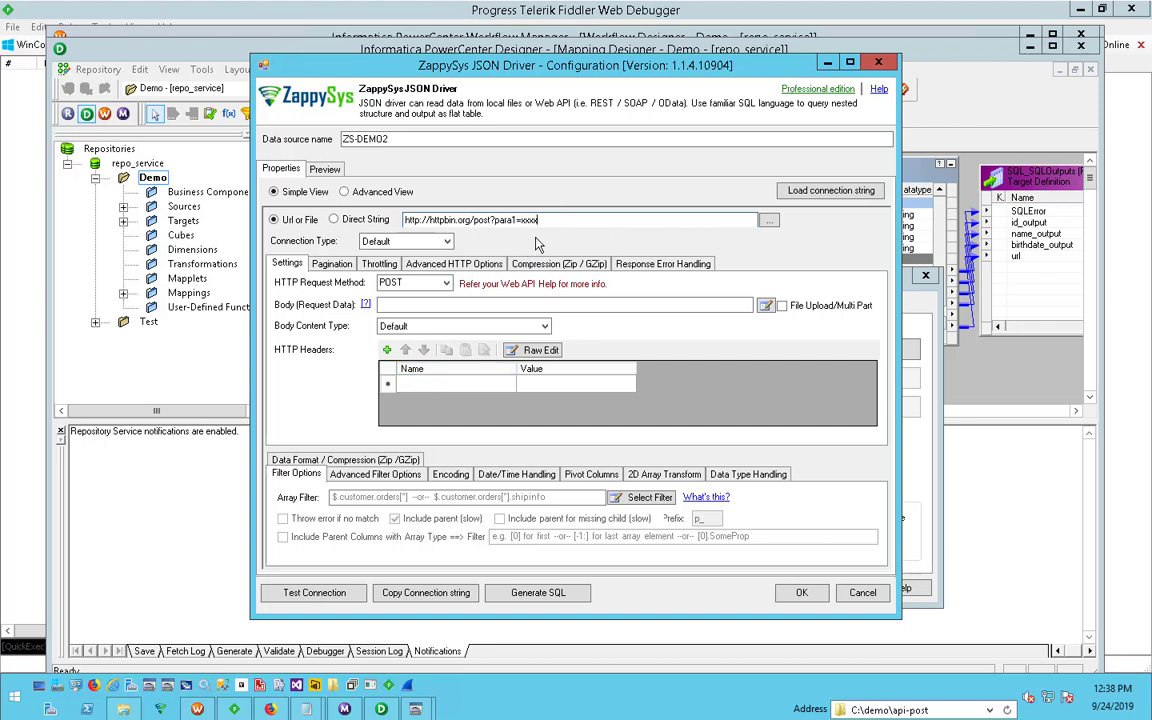
{"action": "key", "text": "shift+Left"}
{"action": "key", "text": "shift+Left"}
{"action": "key", "text": "shift+Left"}
{"action": "key", "text": "shift+Left"}
{"action": "key", "text": "shift+Left"}
{"action": "key", "text": "shift+Left"}
{"action": "key", "text": "shift+Left"}
{"action": "key", "text": "shift+Left"}
{"action": "key", "text": "shift+Left"}
{"action": "key", "text": "shift+Left"}
{"action": "key", "text": "shift+Left"}
{"action": "key", "text": "Delete"}
{"action": "left_click", "coordinate": [446, 283]}
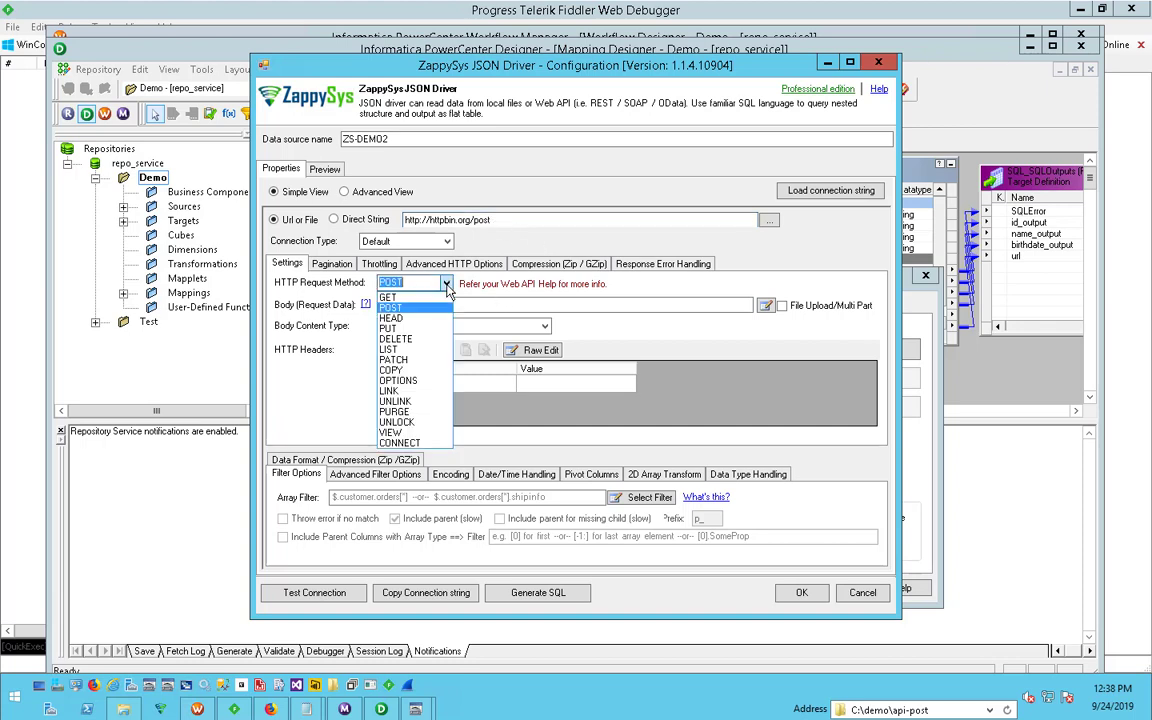
- Enter {id:1, name:"test"} as the request body through the request data editor, keeping POST as the method
{"action": "left_click", "coordinate": [447, 288]}
{"action": "left_click", "coordinate": [562, 304]}
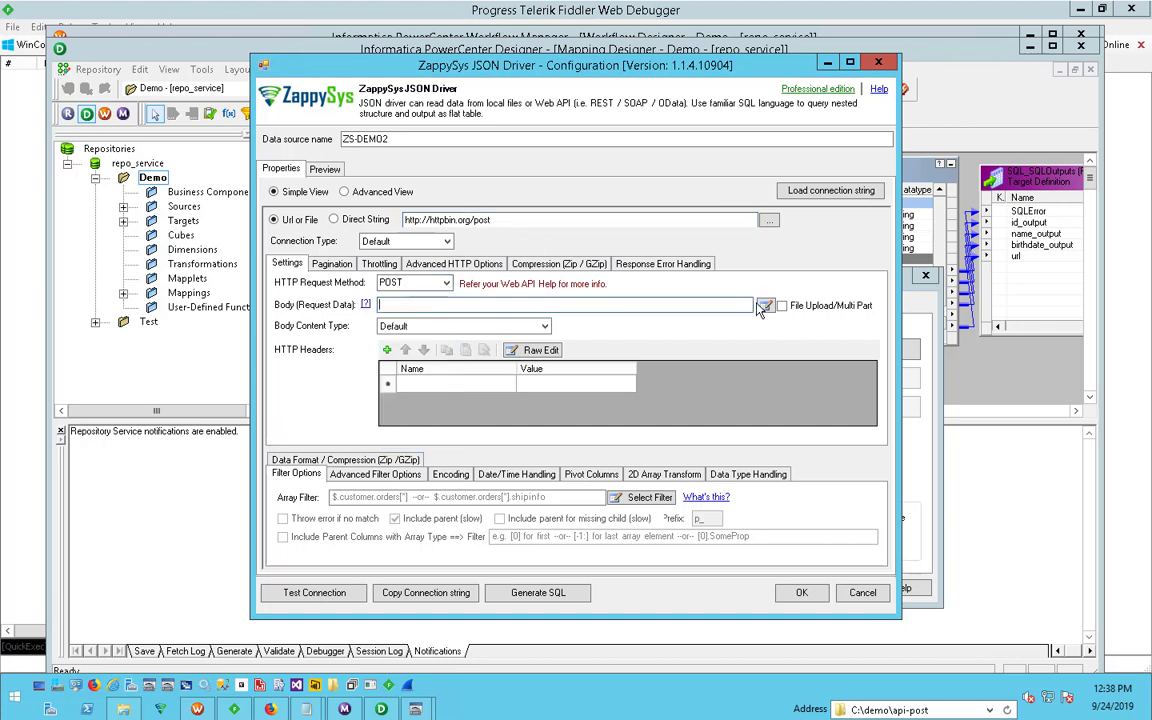
{"action": "left_click", "coordinate": [765, 306]}
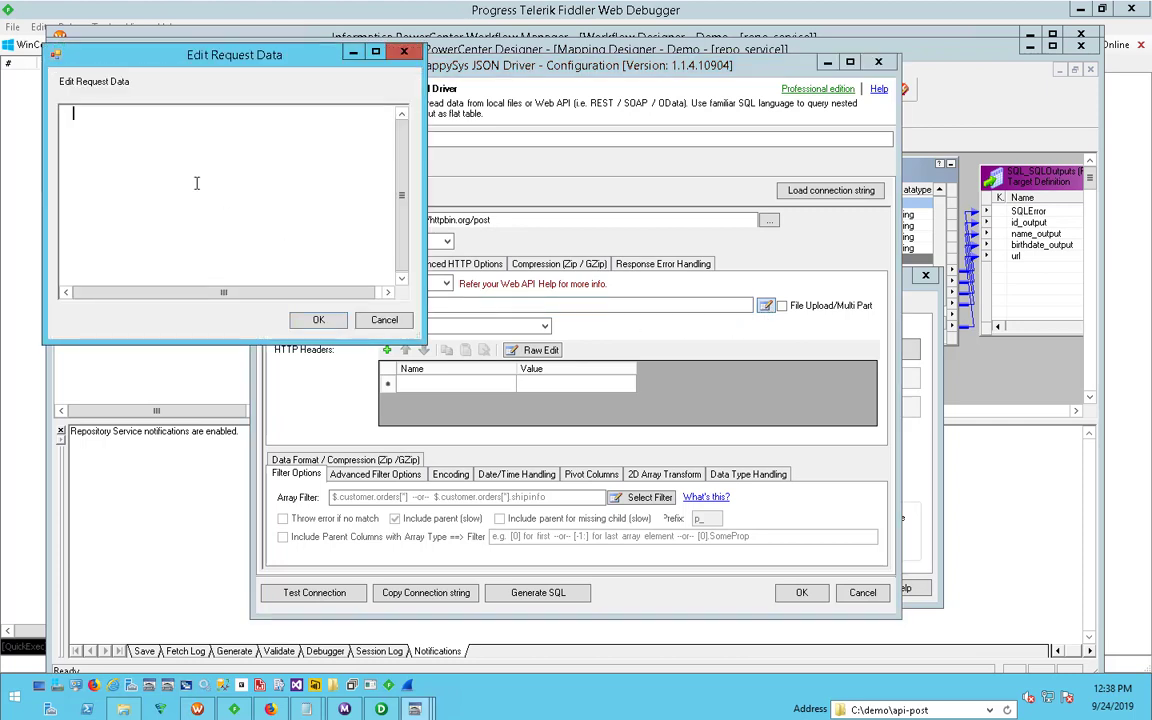
{"action": "type", "text": "{}"}
{"action": "key", "text": "Left"}
{"action": "key", "text": "Left"}
{"action": "key", "text": "Right"}
{"action": "type", "text": "id:1, name:\"\""}
{"action": "key", "text": "Left"}
{"action": "type", "text": "test"}
{"action": "left_click", "coordinate": [312, 319]}
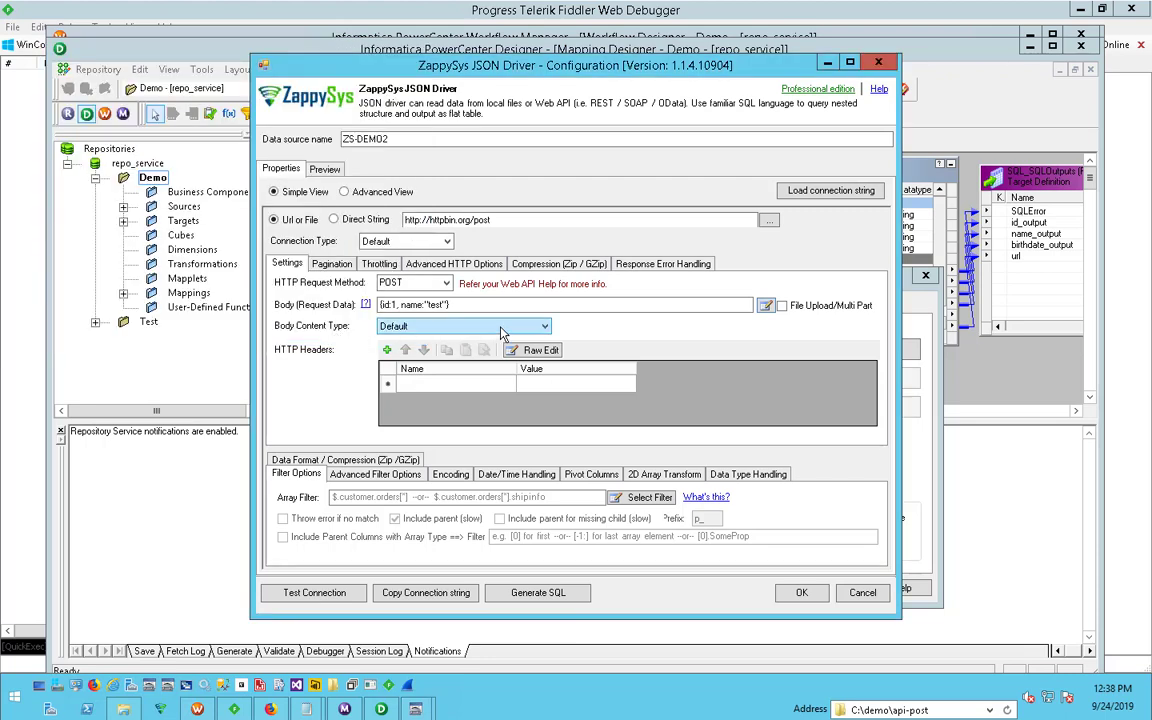
- Set the body content type to JSON (application/json)
{"action": "left_click", "coordinate": [503, 330]}
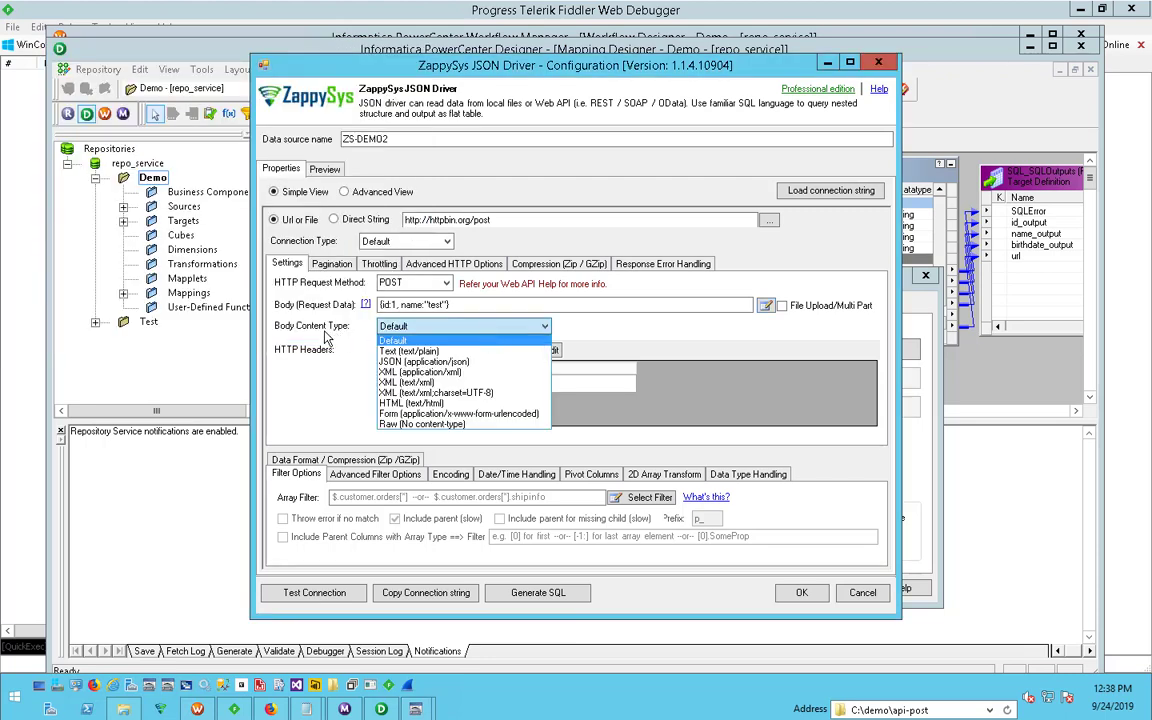
{"action": "left_click", "coordinate": [475, 363]}
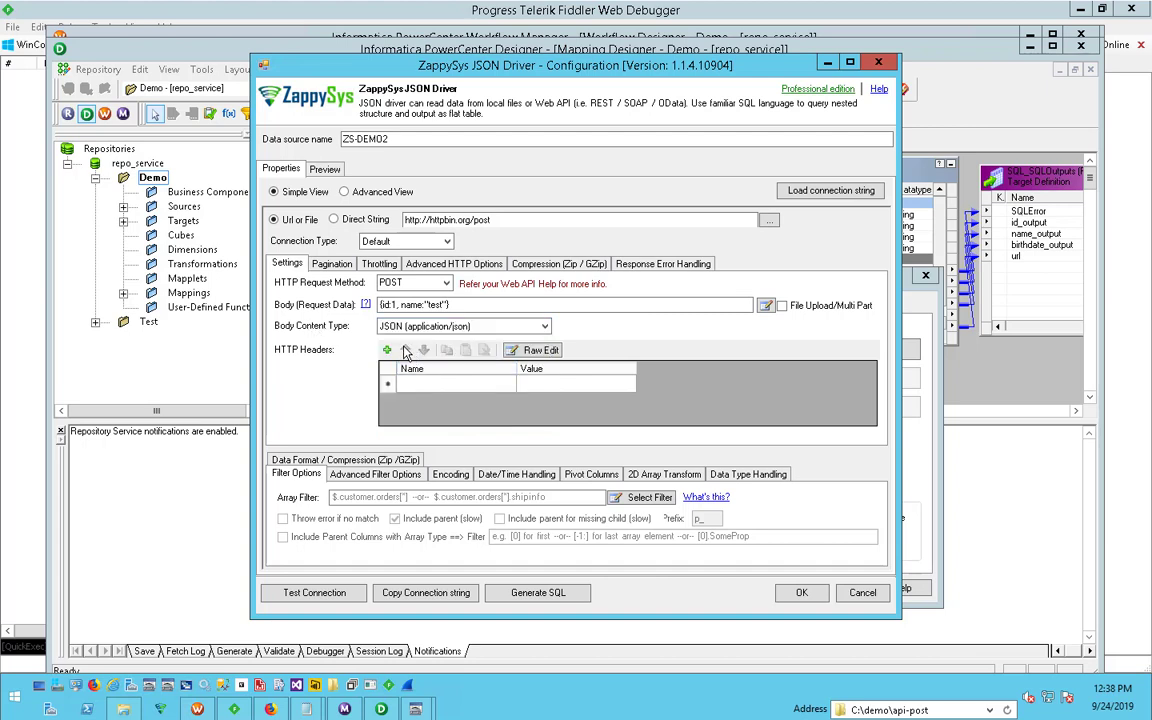
{"action": "left_click", "coordinate": [519, 331]}
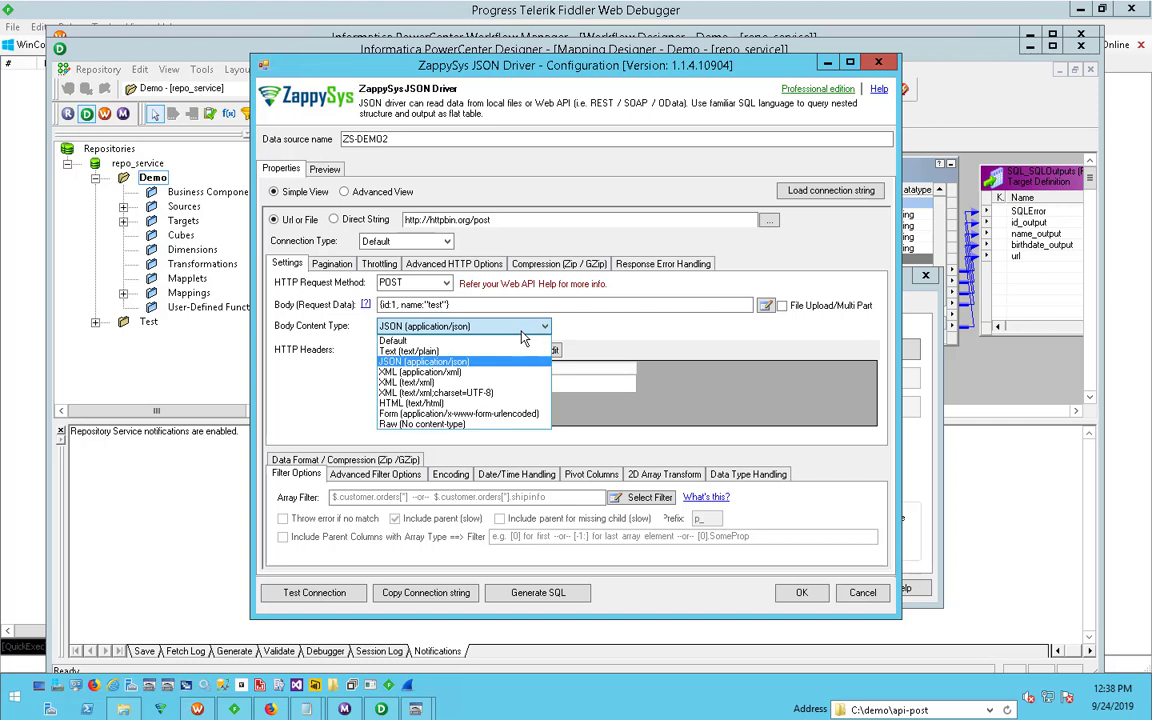
{"action": "left_click", "coordinate": [522, 332]}
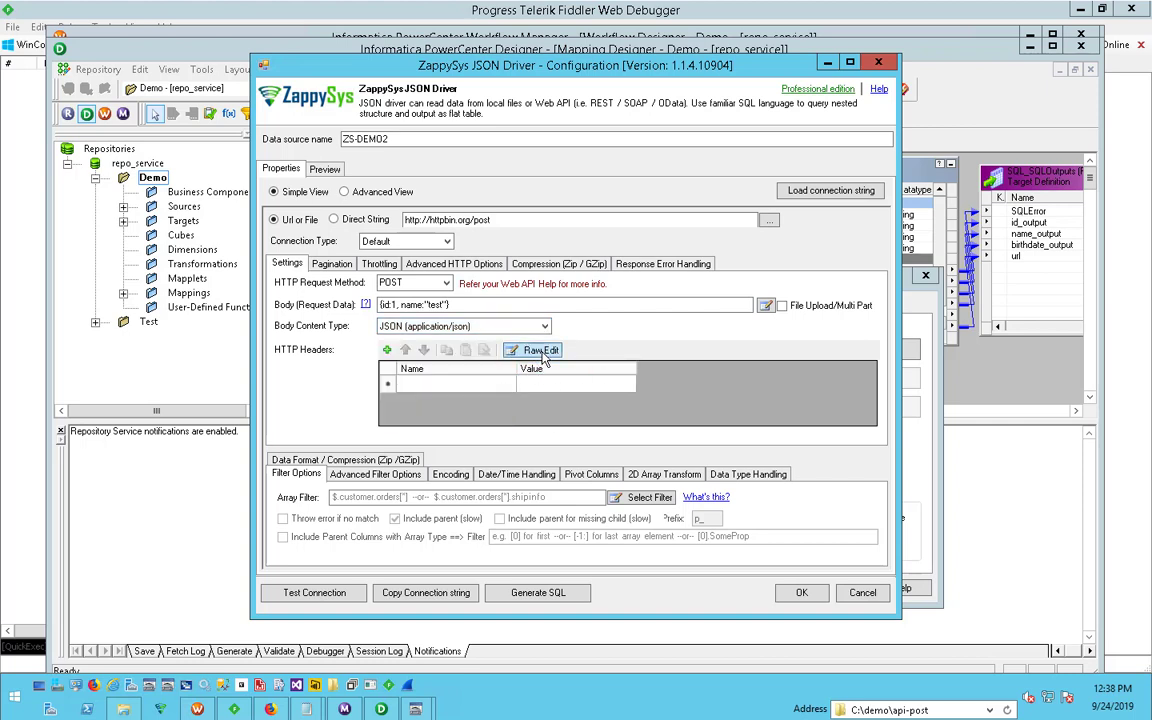
- Add the HTTP header x-clientid with the value 1234 in the raw headers editor
{"action": "left_click", "coordinate": [540, 351]}
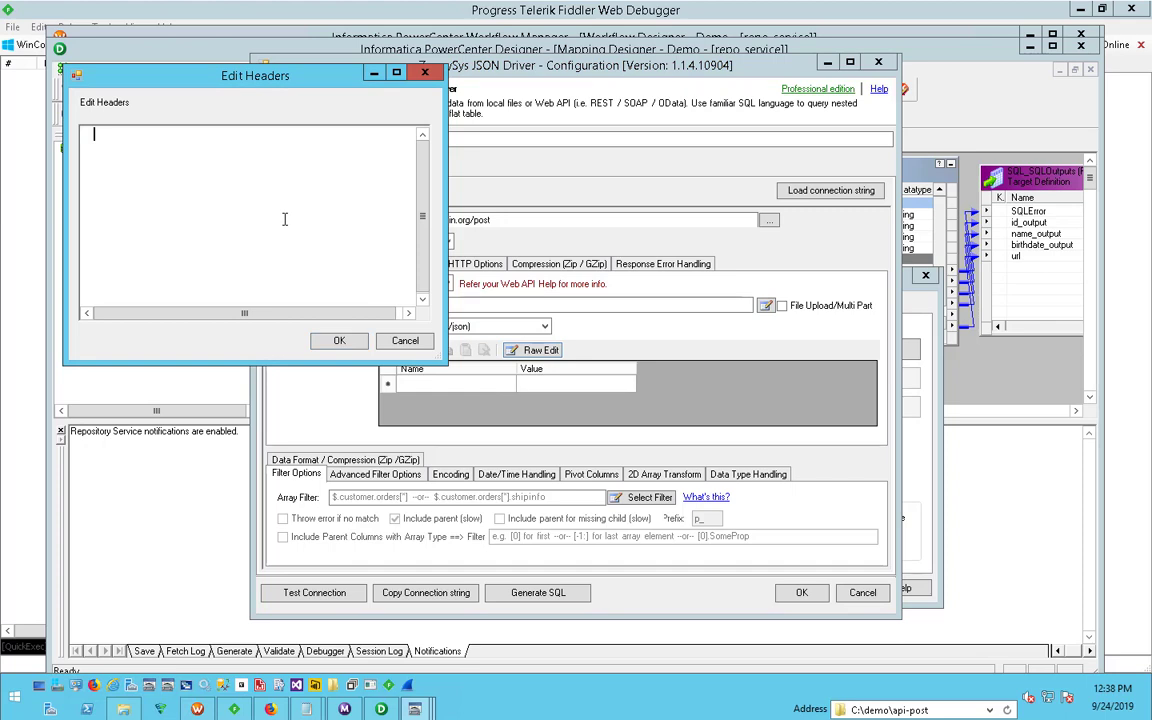
{"action": "type", "text": "x-clientid:1234"}
{"action": "left_click", "coordinate": [339, 340]}
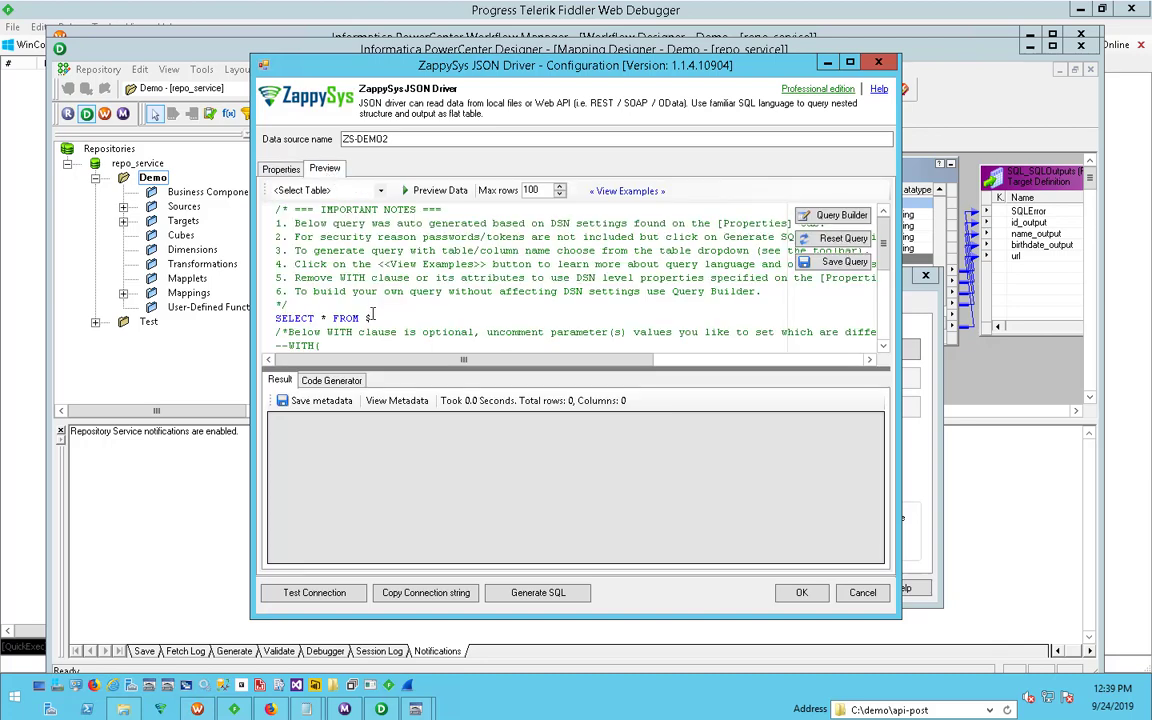
- Remove the IMPORTANT NOTES comment block above the SELECT query and preview the data returned by the POST request
{"action": "left_click_drag", "start_coordinate": [291, 306], "coordinate": [155, 86]}
{"action": "key", "text": "Delete"}
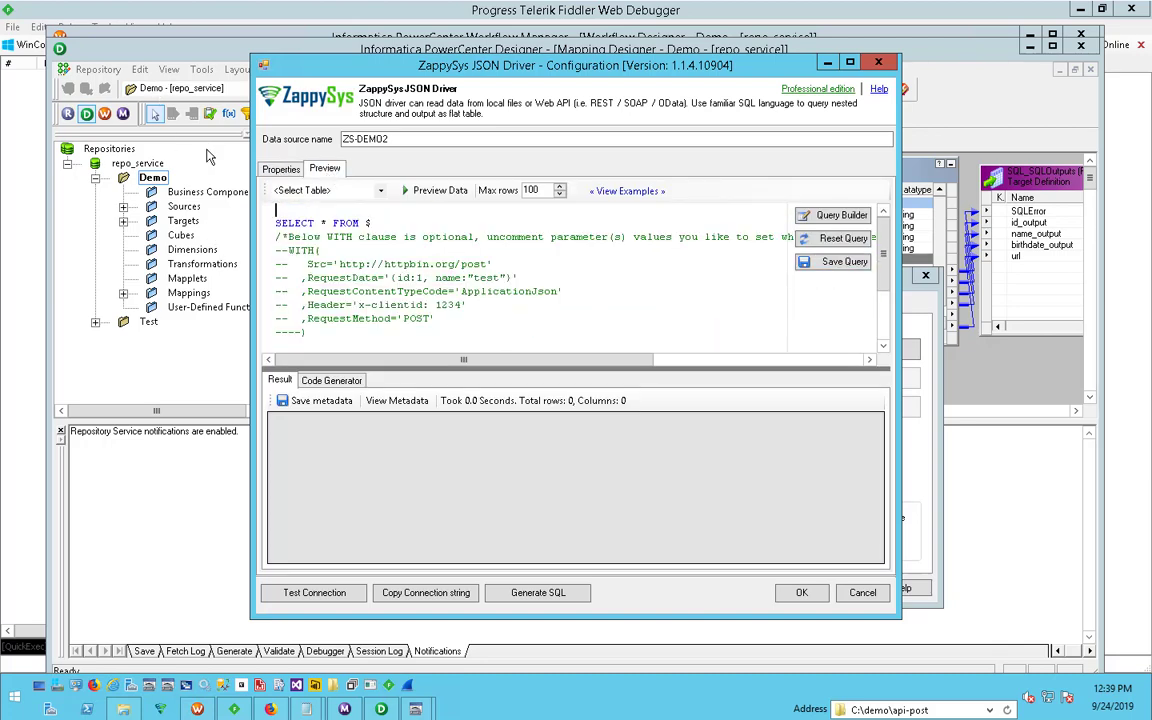
{"action": "key", "text": "Delete"}
{"action": "left_click_drag", "start_coordinate": [303, 313], "coordinate": [236, 210]}
{"action": "left_click", "coordinate": [437, 190]}
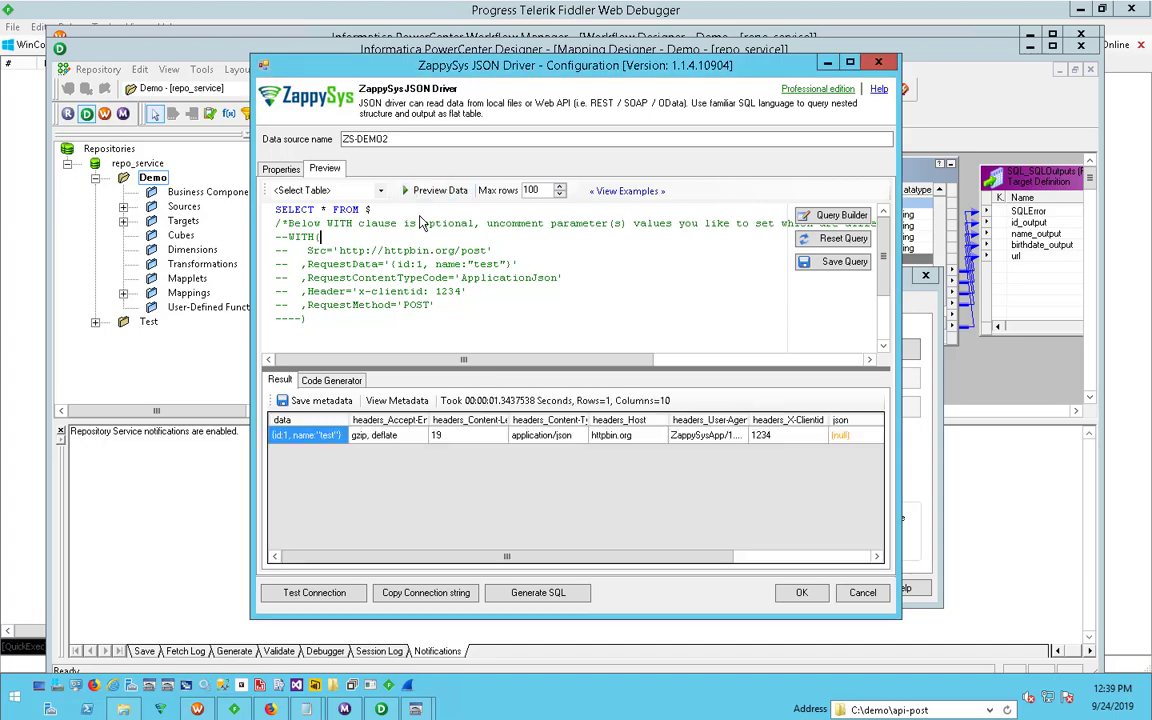
{"action": "left_click_drag", "start_coordinate": [380, 565], "coordinate": [316, 556]}
- Test the connection of the ZS-DEMO2 data source and dismiss the result message
{"action": "left_click", "coordinate": [272, 168]}
{"action": "left_click", "coordinate": [300, 593]}
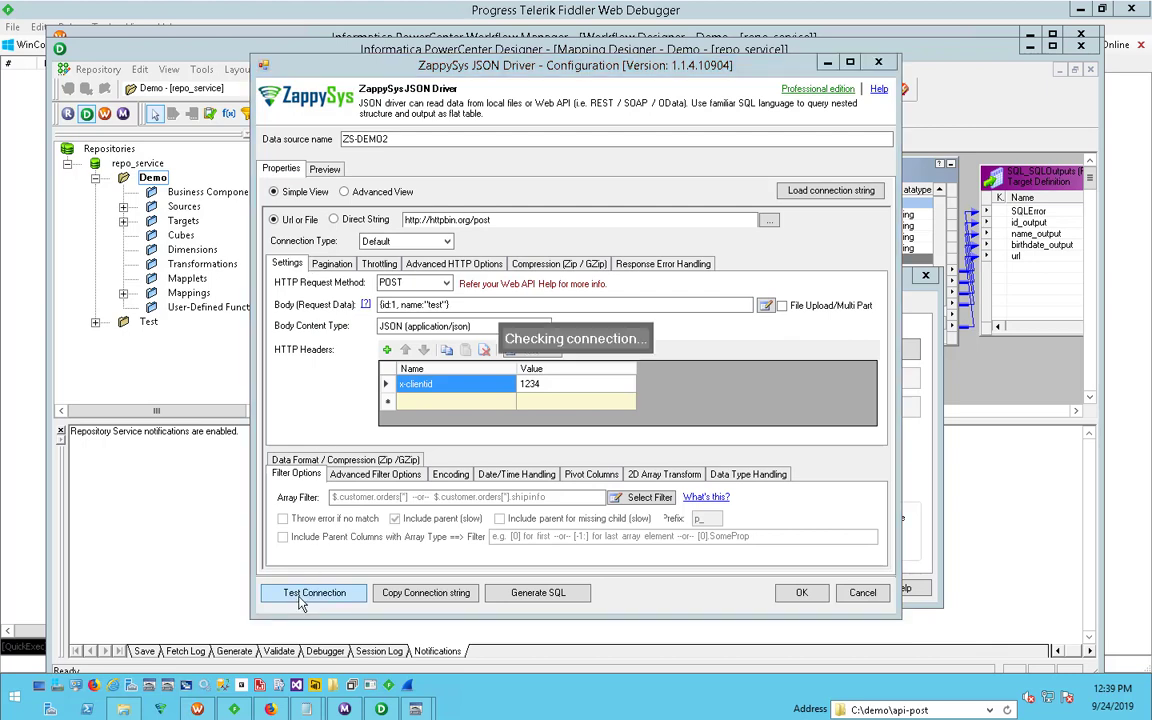
{"action": "left_click", "coordinate": [660, 408]}
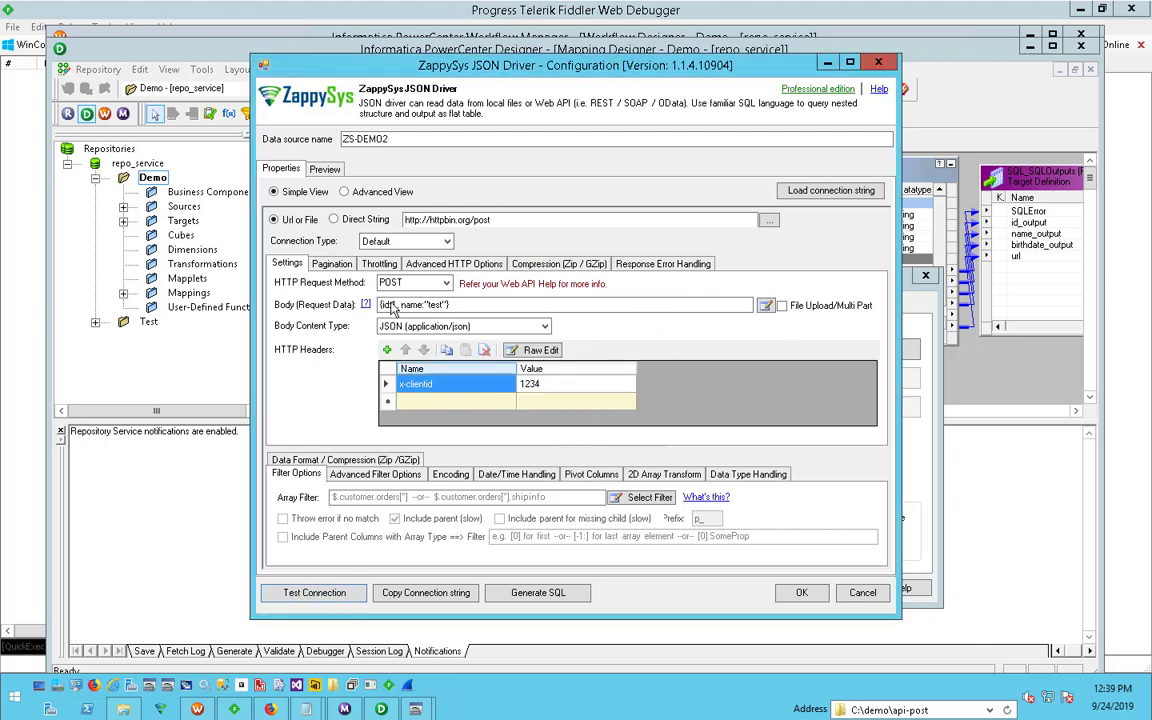
- Delete the comment line below SELECT in the preview query and uncomment the WITH clause's opening, Src, RequestData and closing parenthesis
{"action": "left_click", "coordinate": [322, 168]}
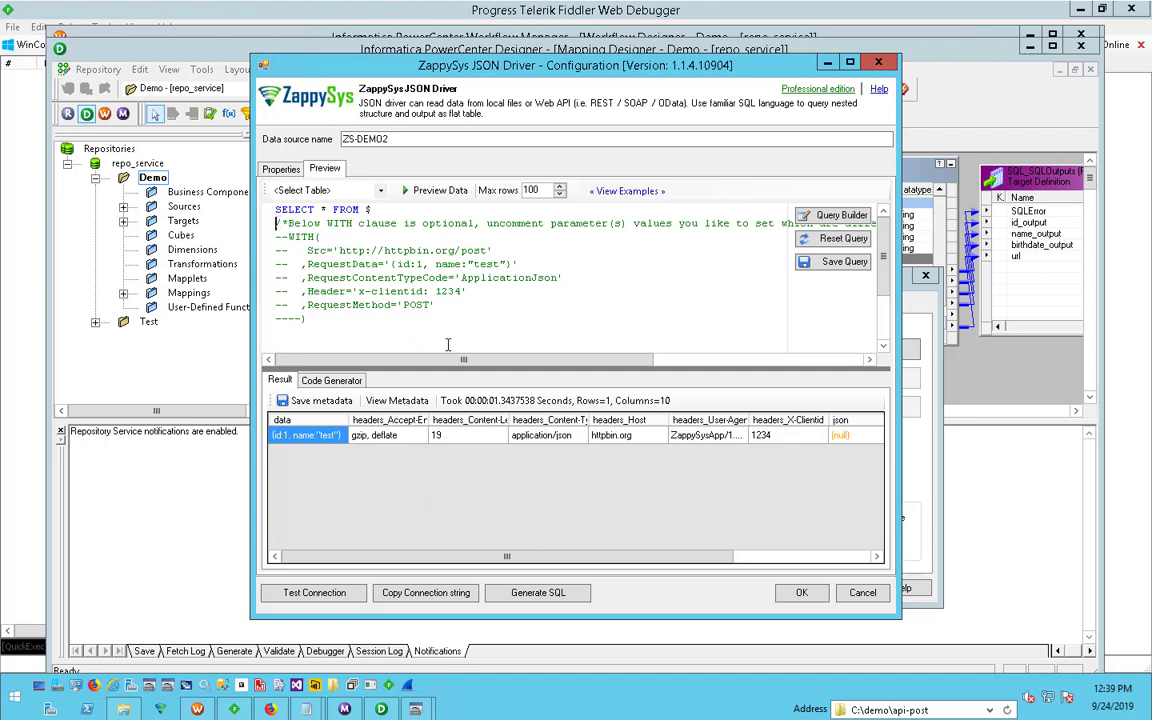
{"action": "key", "text": "shift+Down"}
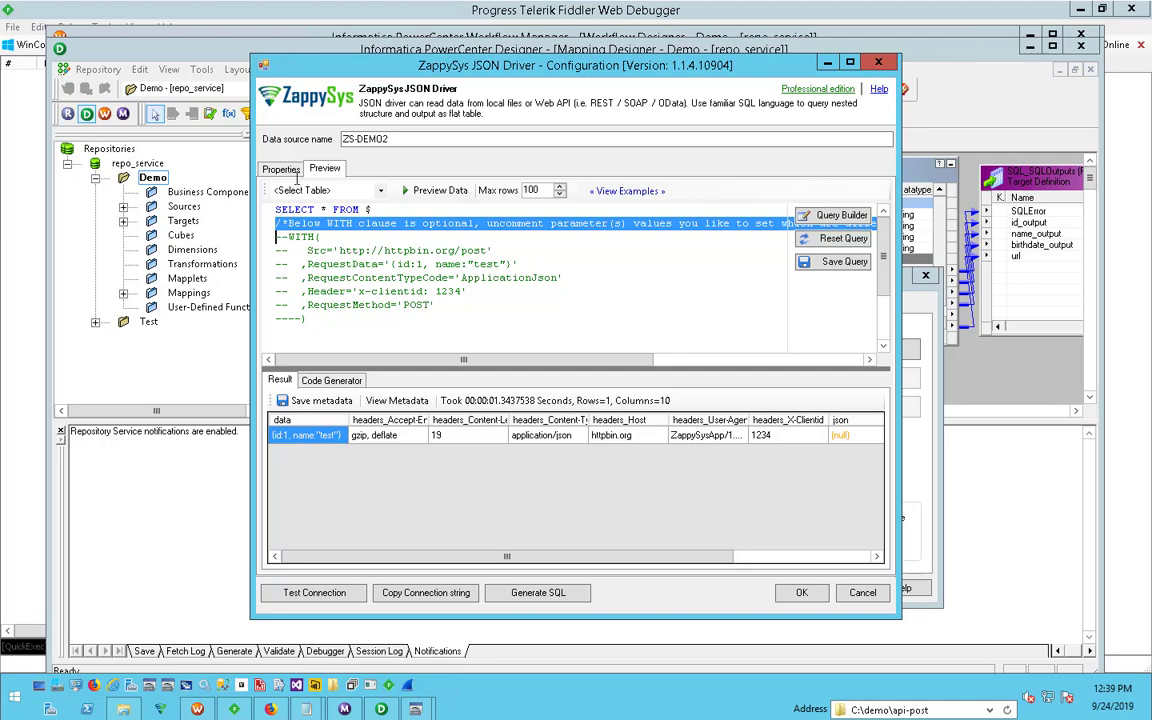
{"action": "left_click", "coordinate": [272, 168]}
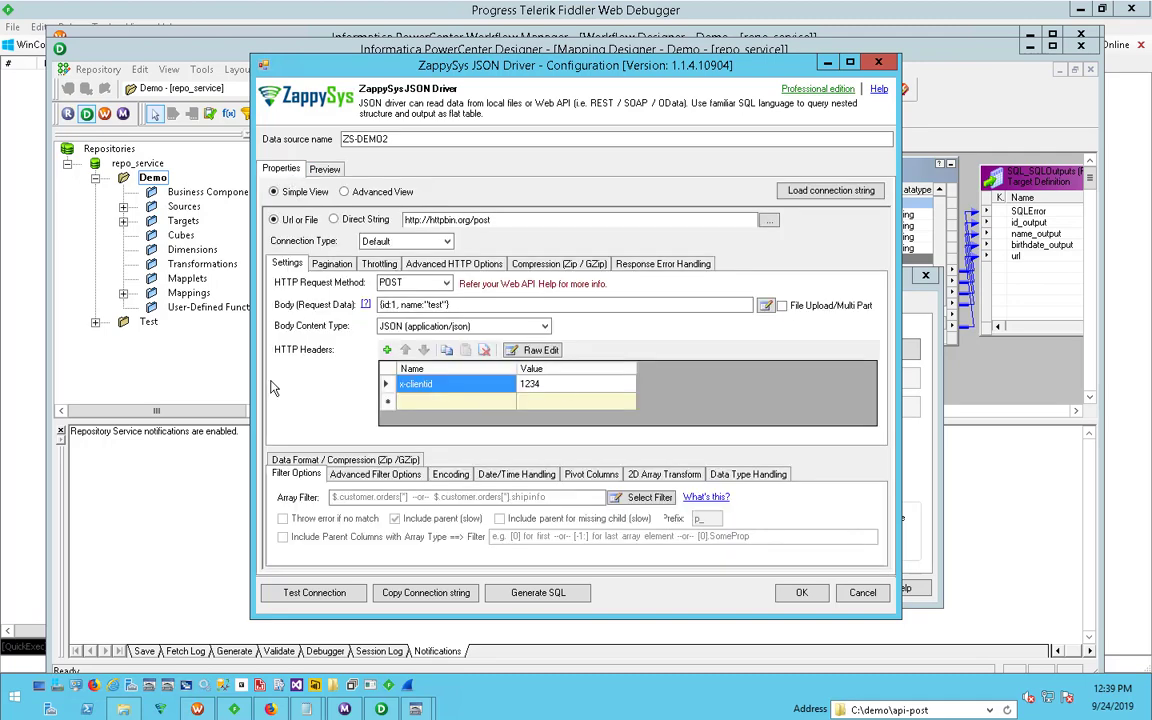
{"action": "left_click", "coordinate": [328, 170]}
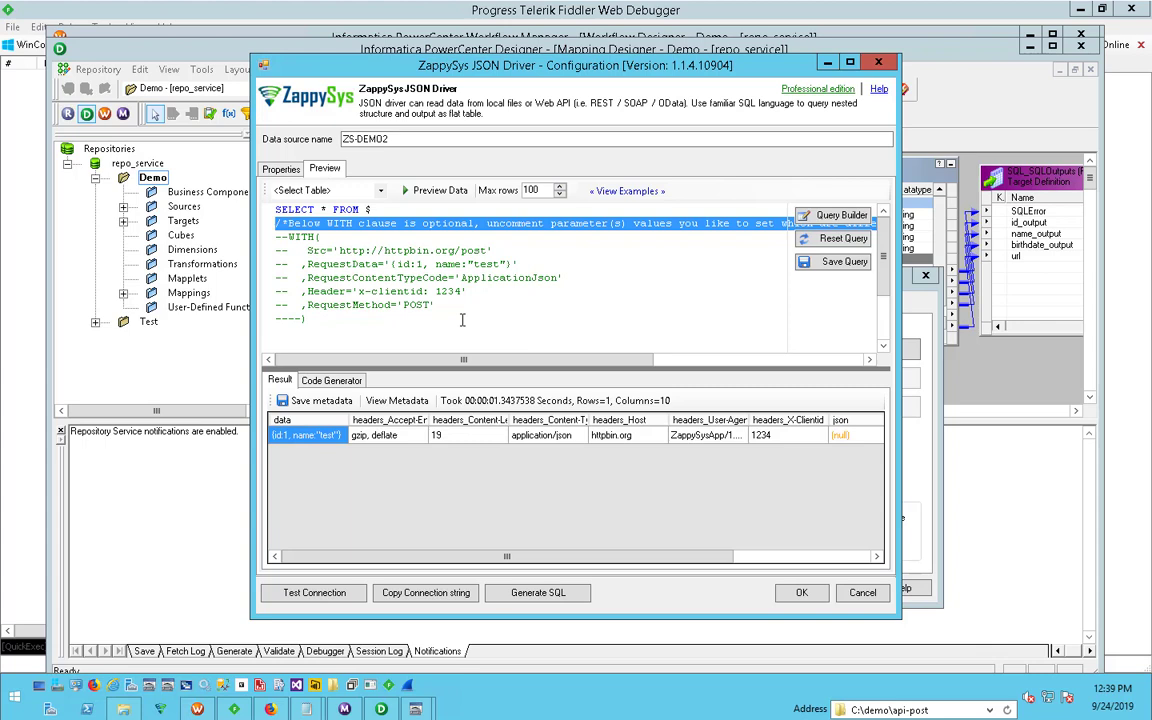
{"action": "left_click", "coordinate": [513, 277]}
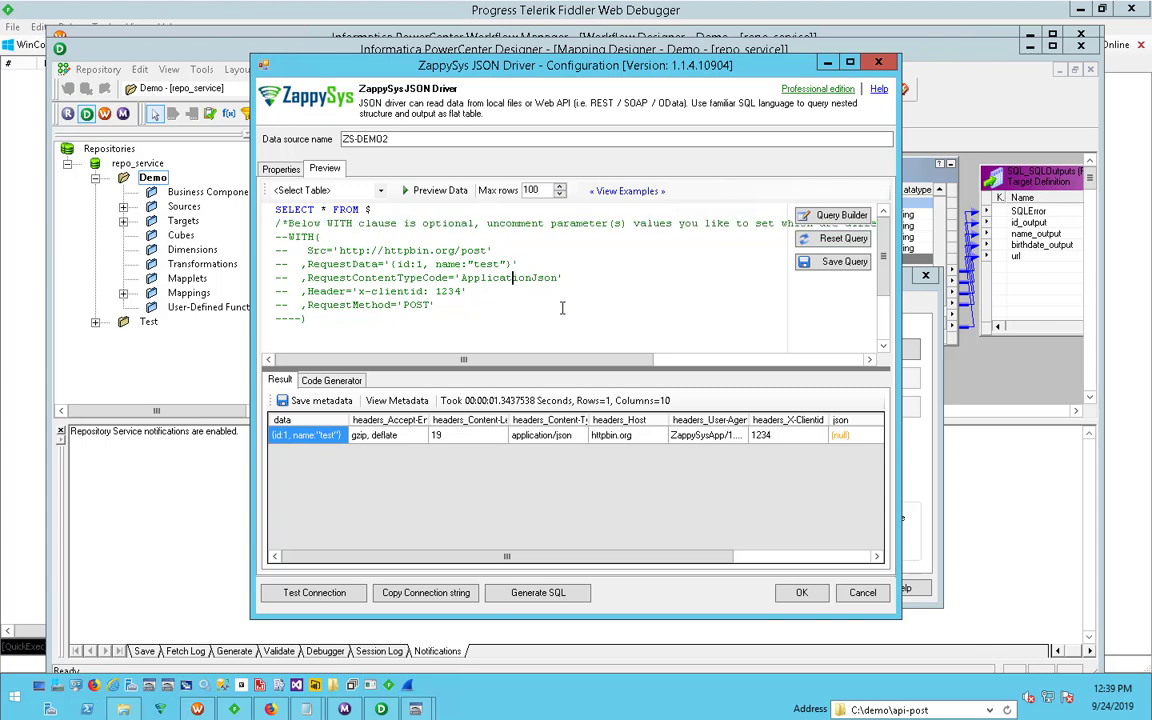
{"action": "key", "text": "shift+Down"}
{"action": "key", "text": "Delete"}
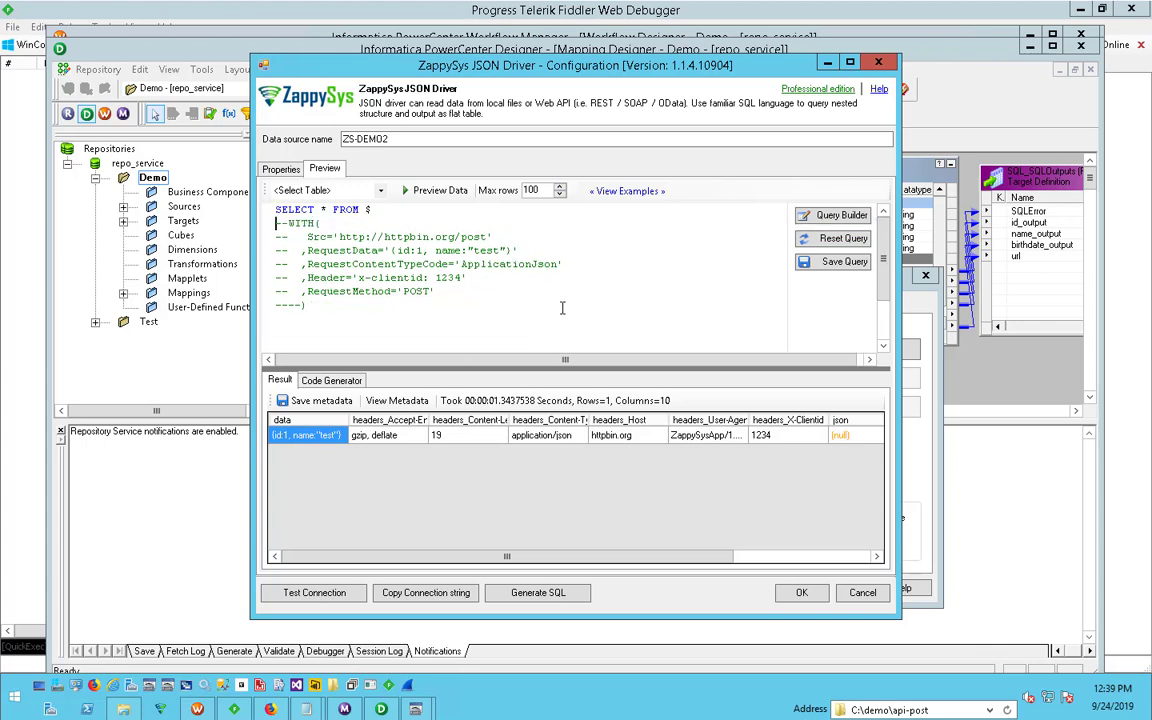
{"action": "key", "text": "Delete"}
{"action": "key", "text": "Delete"}
{"action": "key", "text": "Delete"}
{"action": "key", "text": "Delete"}
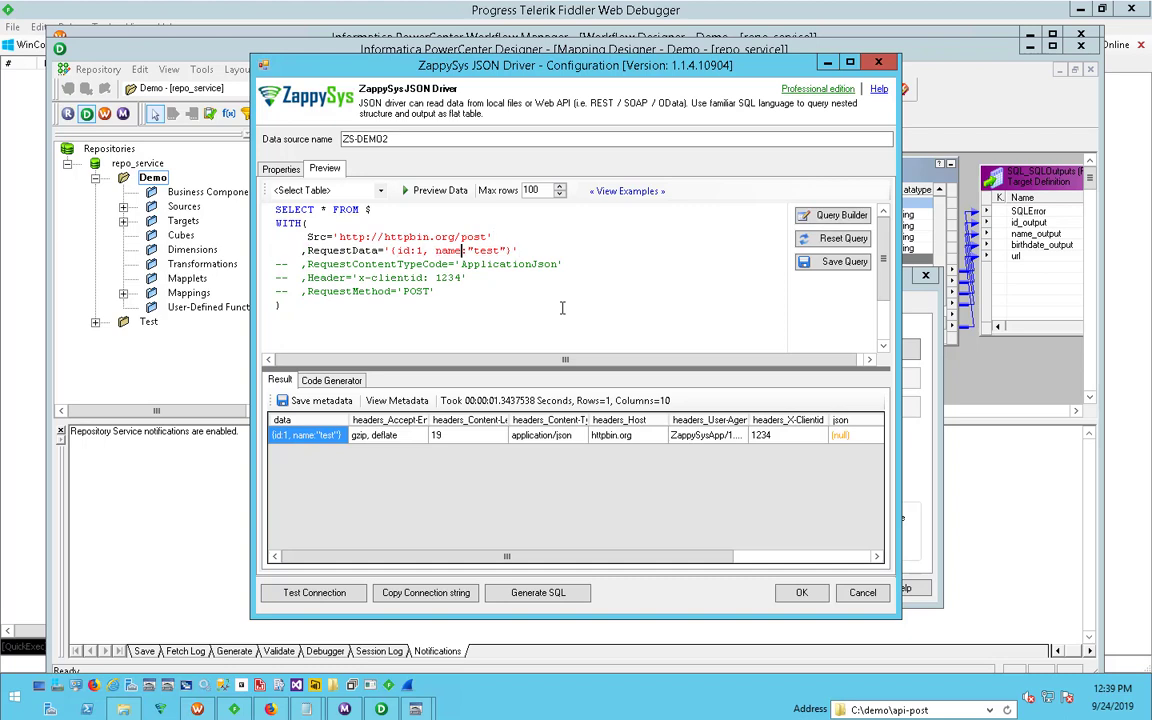
- Change the name value in RequestData to test2, preview the data, and widen the data column to read the response
{"action": "type", "text": ":"}
{"action": "type", "text": "2"}
{"action": "left_click", "coordinate": [436, 194]}
{"action": "left_click", "coordinate": [806, 558]}
{"action": "left_click_drag", "start_coordinate": [785, 558], "coordinate": [450, 547]}
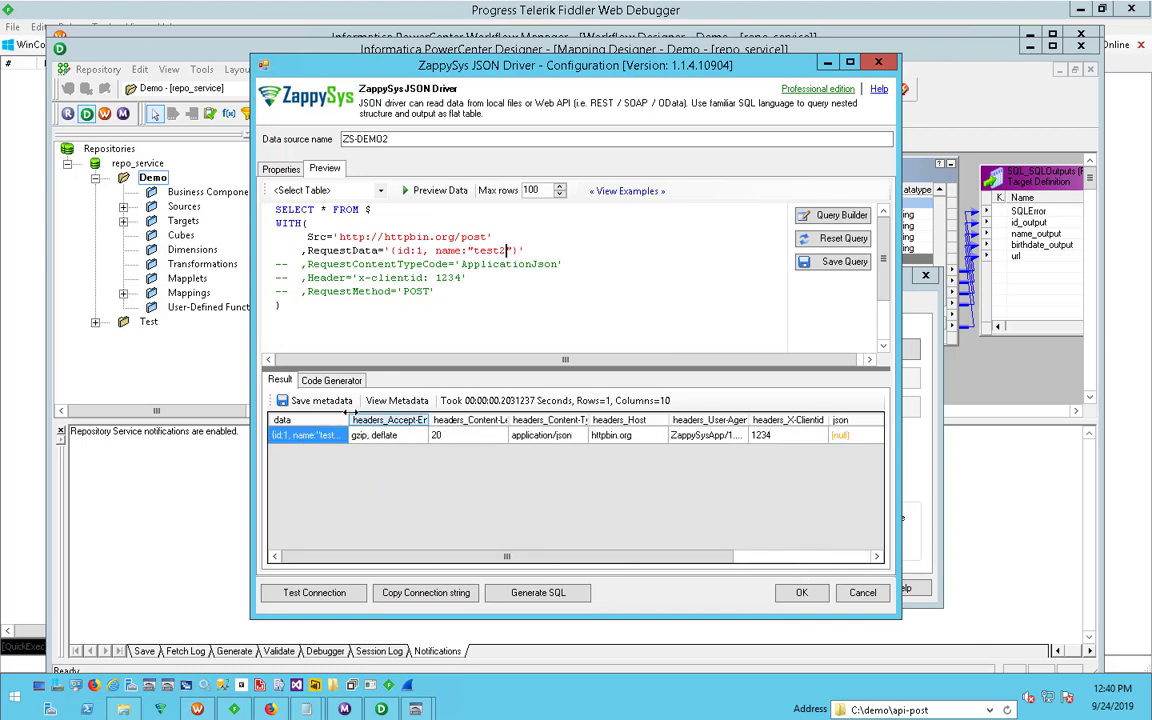
{"action": "left_click_drag", "start_coordinate": [351, 419], "coordinate": [425, 423]}
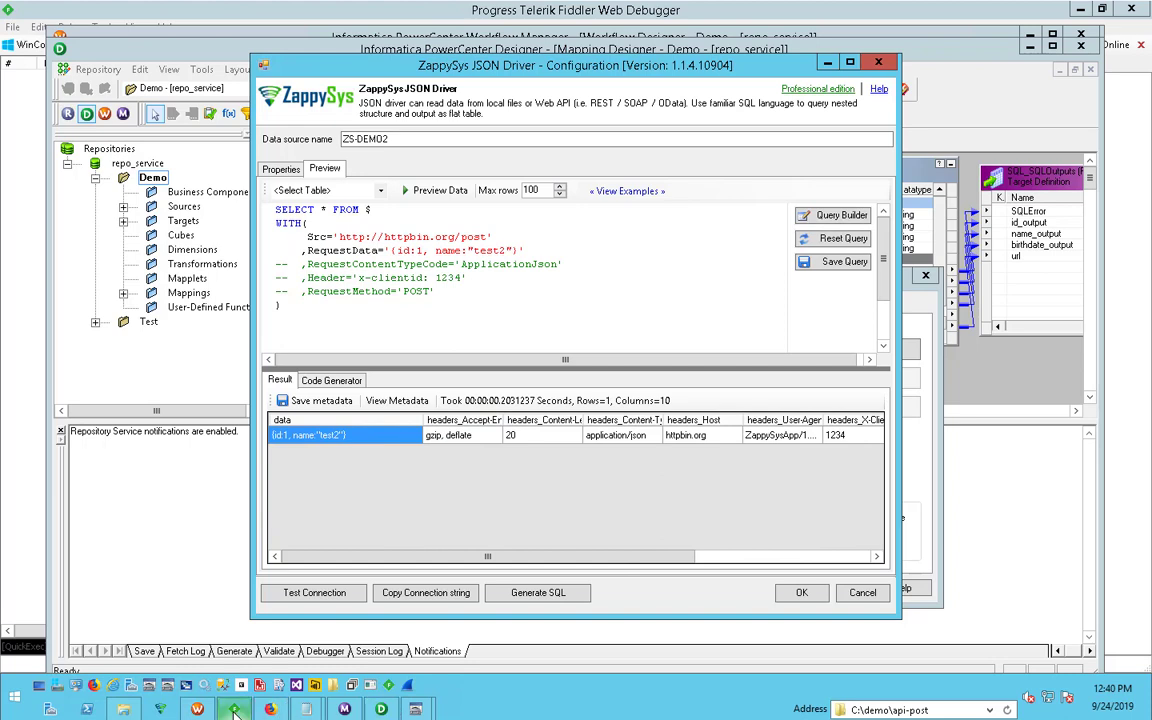
- Switch to Fiddler, start capturing traffic, and check that HTTPS capture and decryption are enabled in the options
{"action": "left_click", "coordinate": [381, 709]}
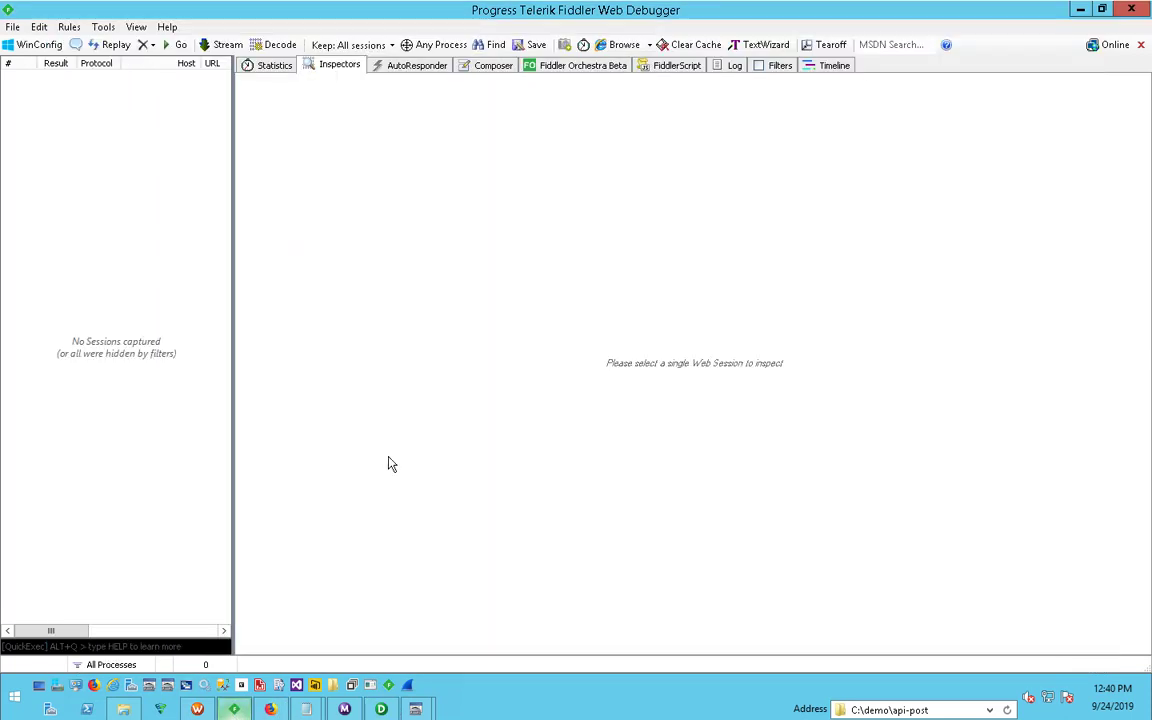
{"action": "left_click", "coordinate": [30, 664]}
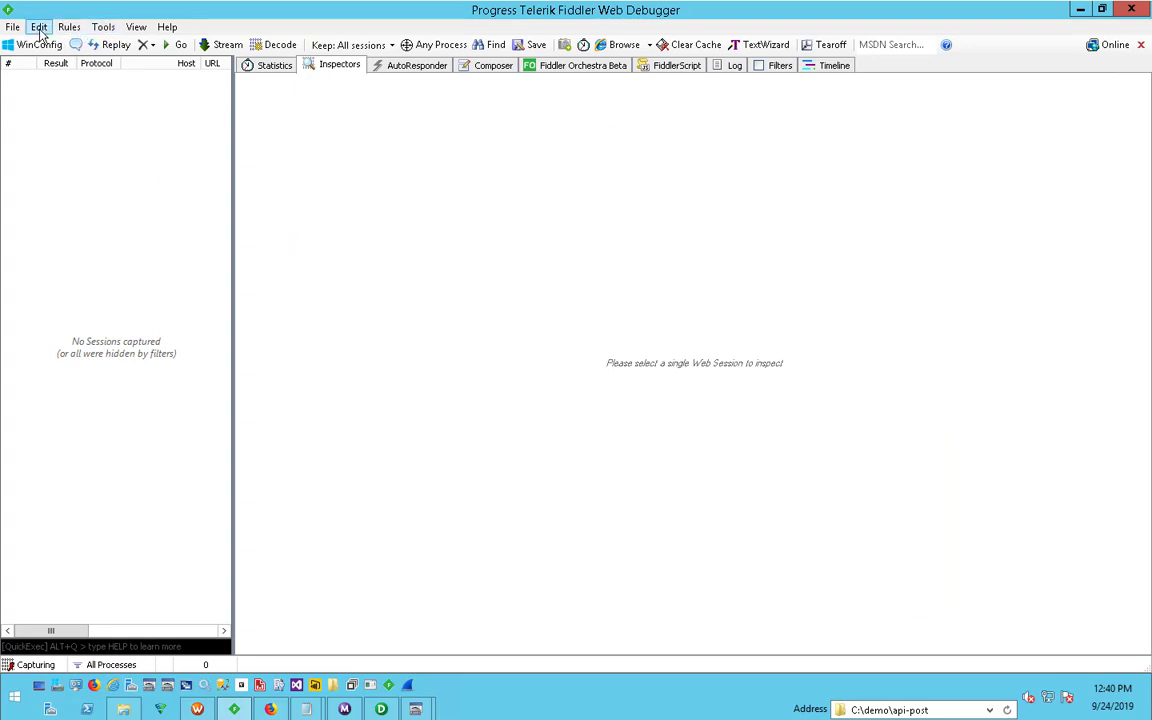
{"action": "left_click", "coordinate": [99, 28]}
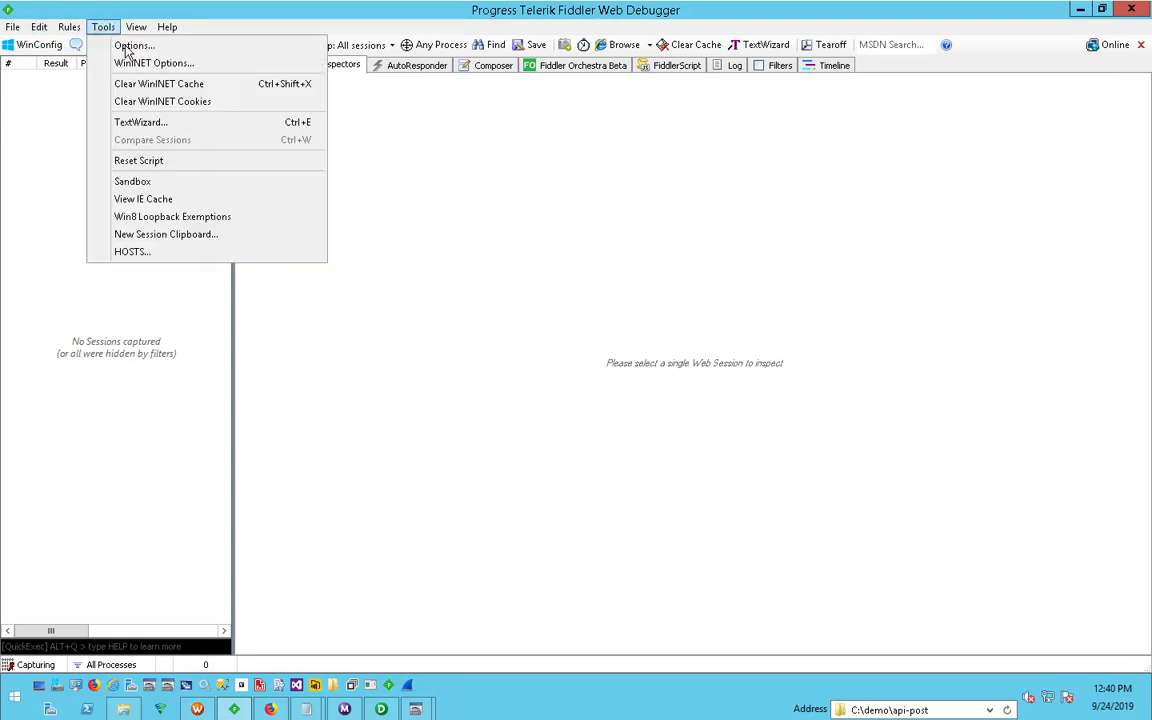
{"action": "left_click", "coordinate": [127, 46]}
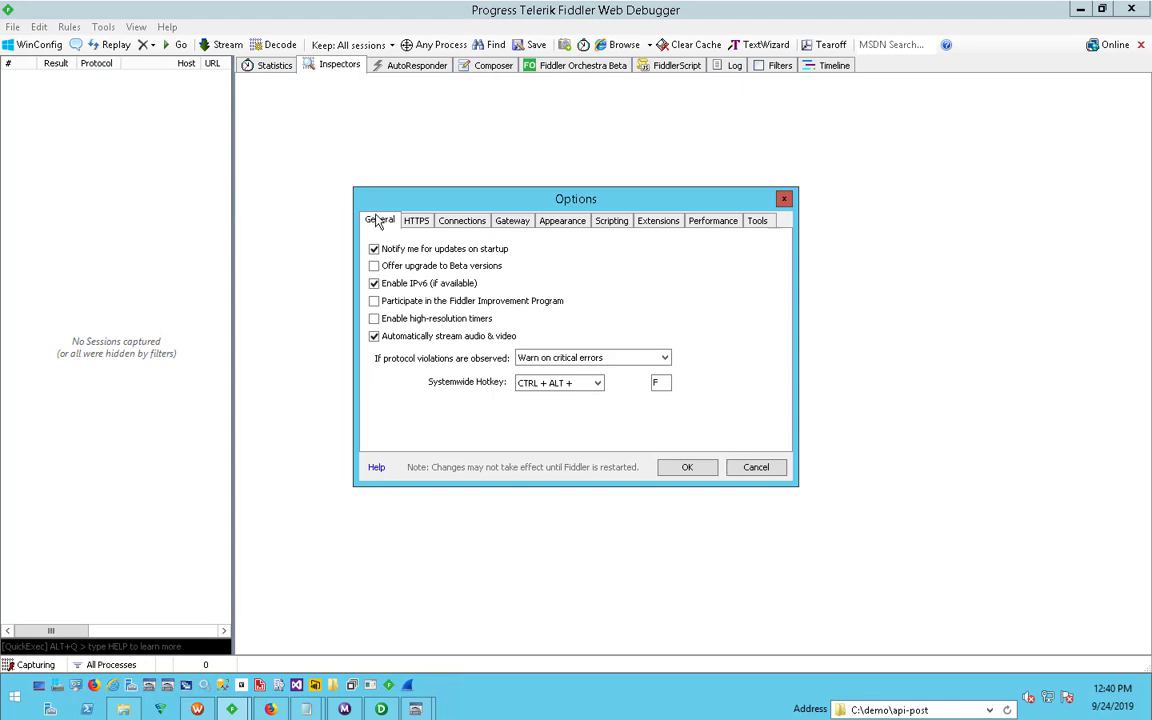
{"action": "left_click", "coordinate": [416, 220]}
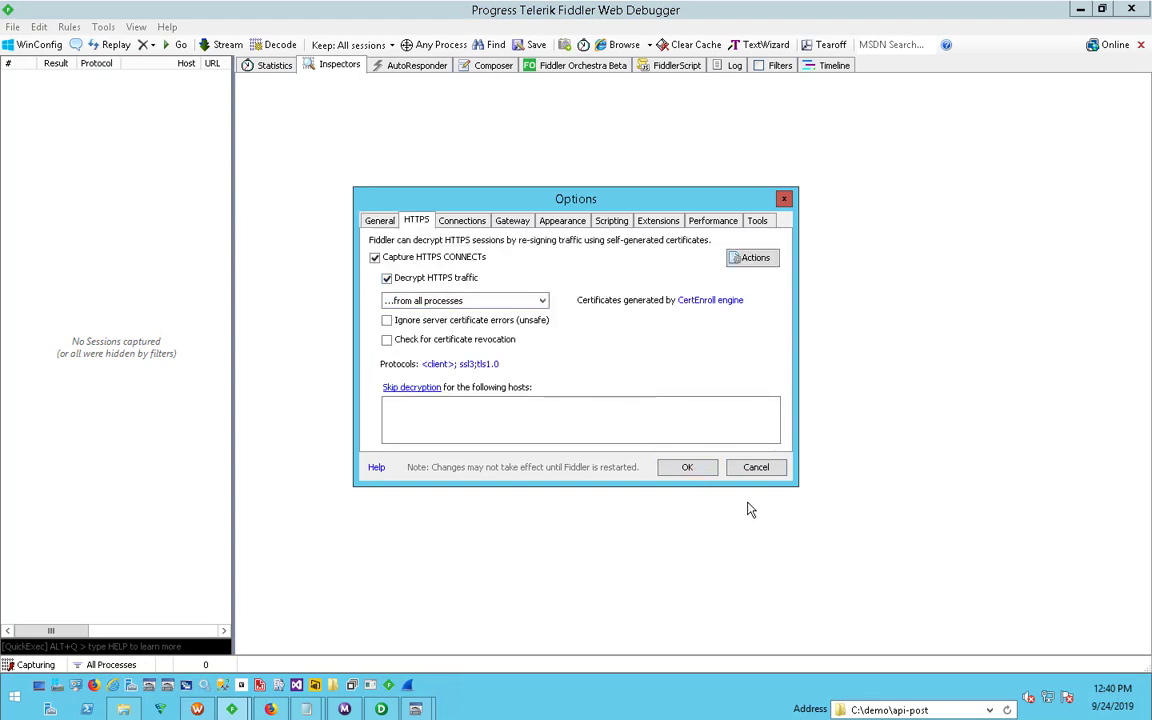
{"action": "left_click", "coordinate": [757, 469]}
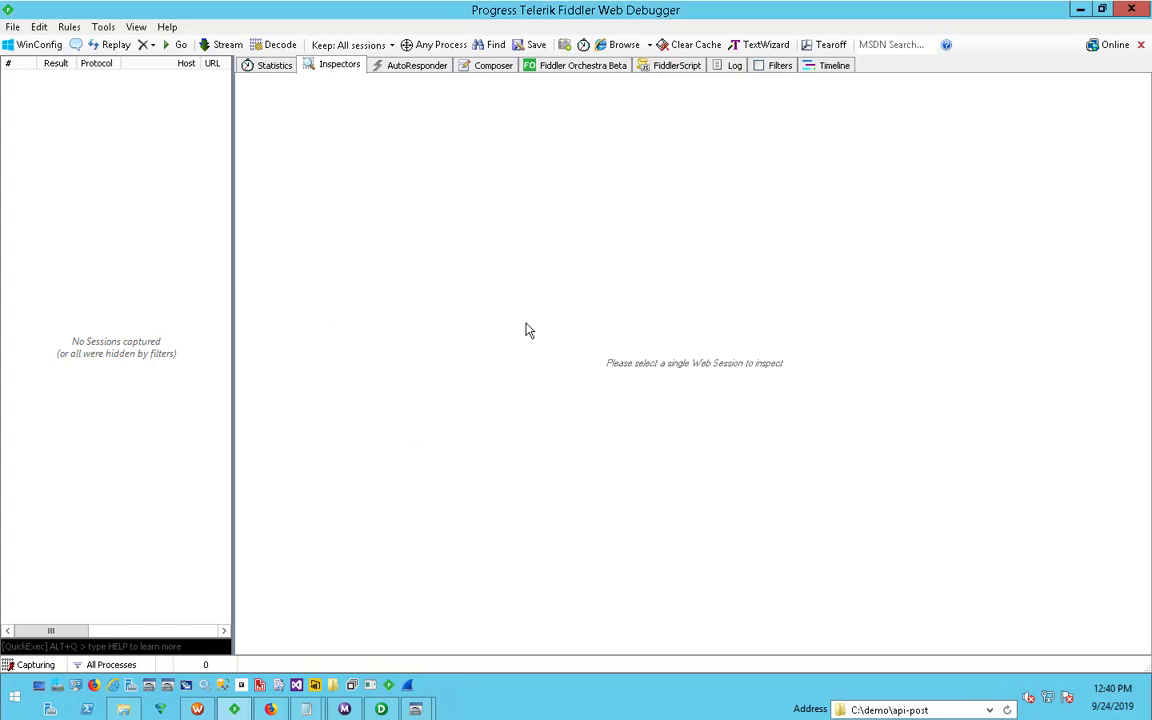
{"action": "left_click", "coordinate": [103, 27]}
{"action": "left_click", "coordinate": [120, 44]}
{"action": "left_click", "coordinate": [416, 220]}
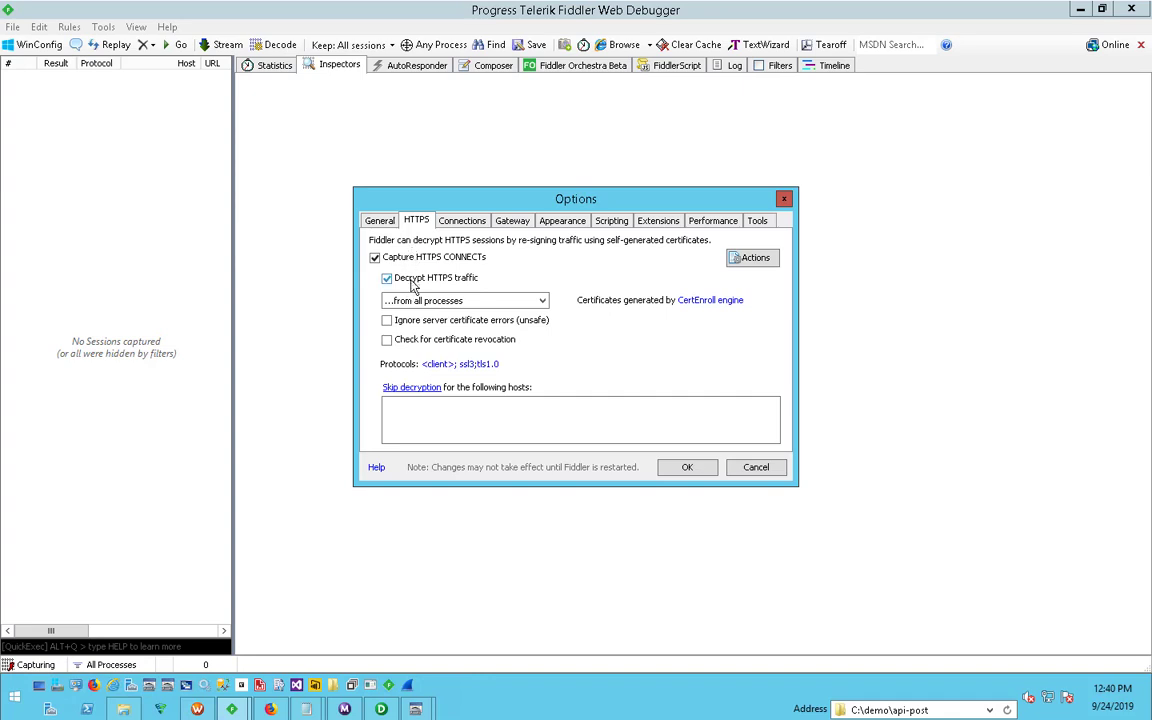
{"action": "left_click", "coordinate": [687, 467]}
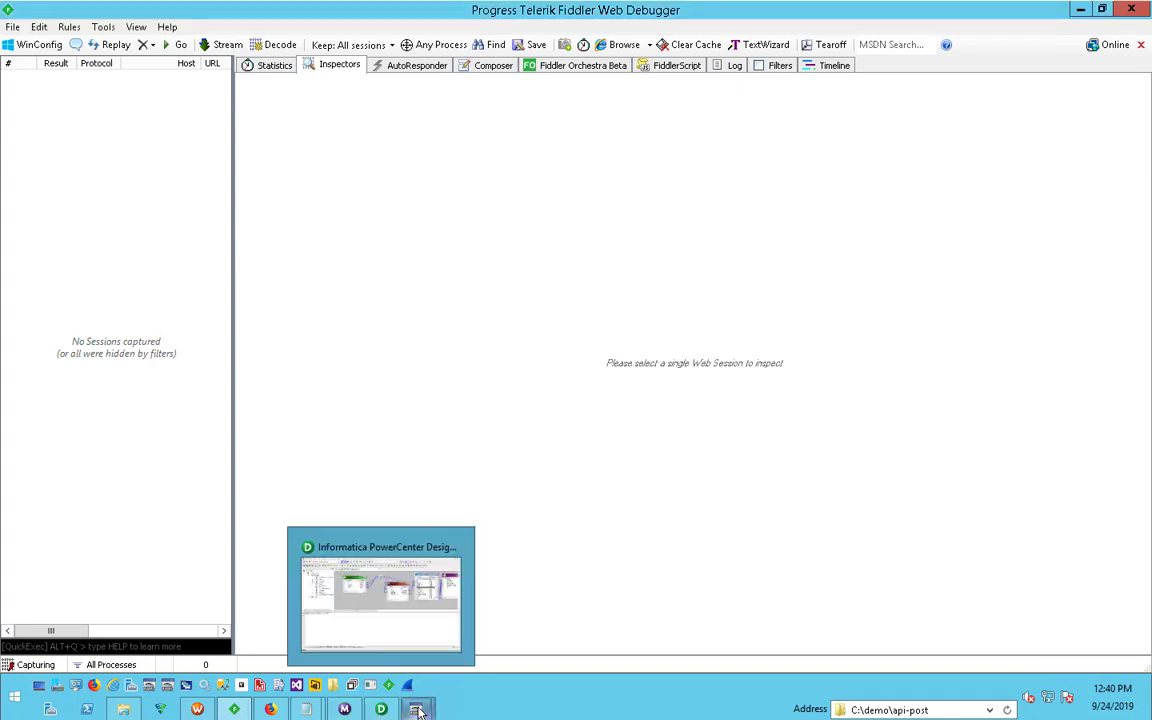
- Switch back to the ZappySys JSON Driver configuration and preview the query's data again
{"action": "mouse_move", "coordinate": [418, 709]}
{"action": "left_click", "coordinate": [494, 627]}
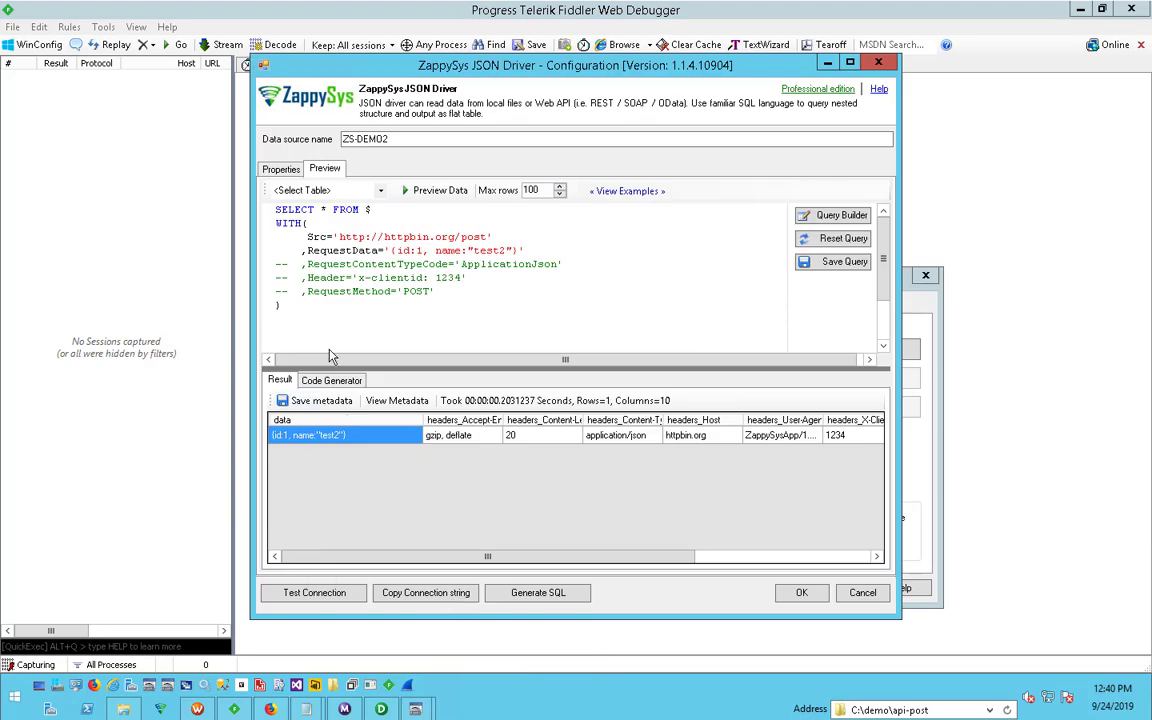
{"action": "left_click", "coordinate": [432, 190]}
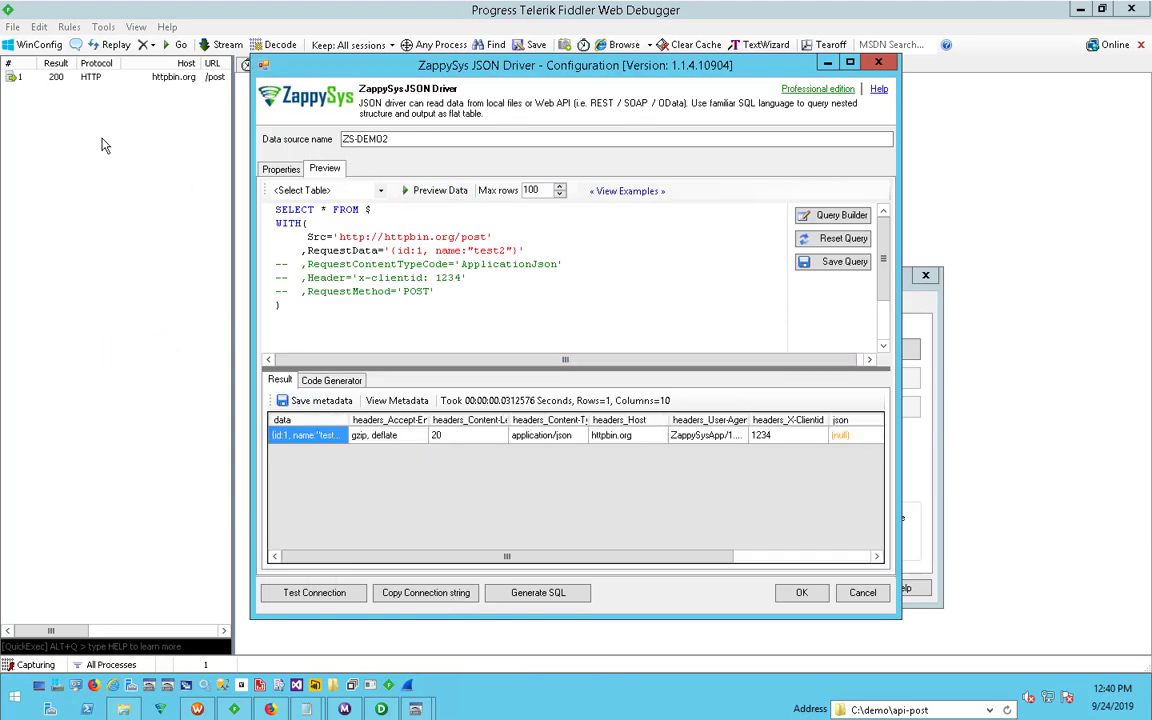
- Examine the captured httpbin.org/post session in Fiddler, viewing the raw request and highlighting its JSON body
{"action": "left_click", "coordinate": [105, 127]}
{"action": "left_click", "coordinate": [105, 82]}
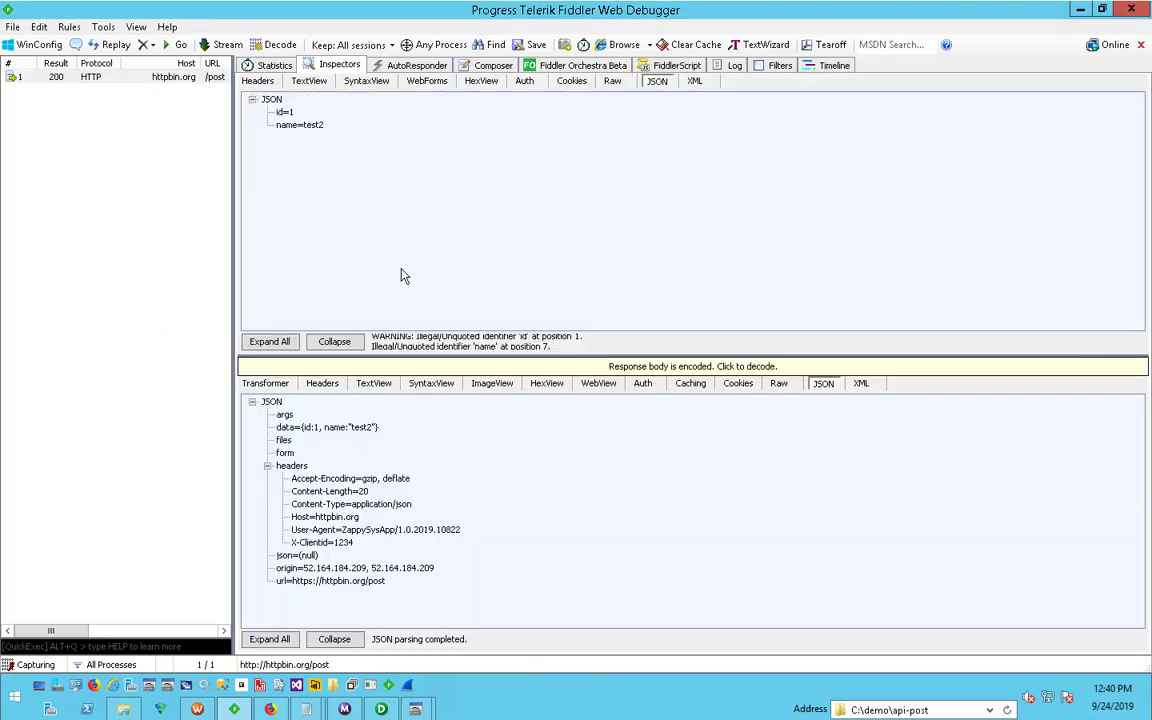
{"action": "left_click", "coordinate": [612, 82]}
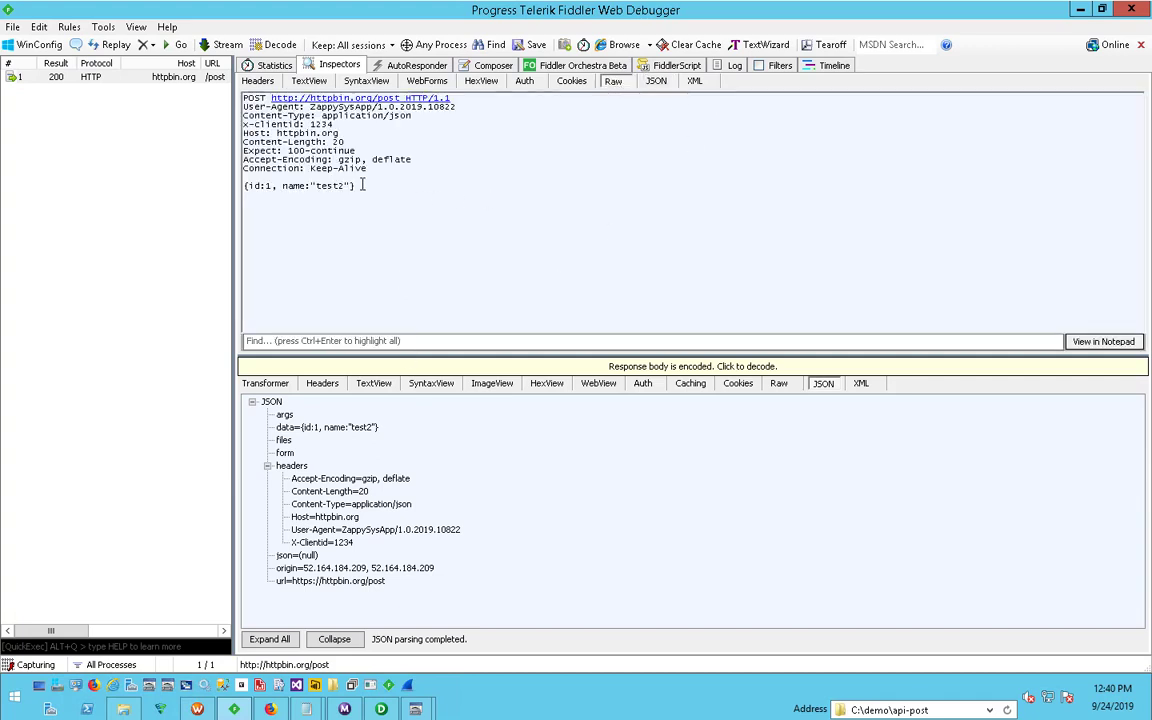
{"action": "left_click_drag", "start_coordinate": [363, 185], "coordinate": [198, 184]}
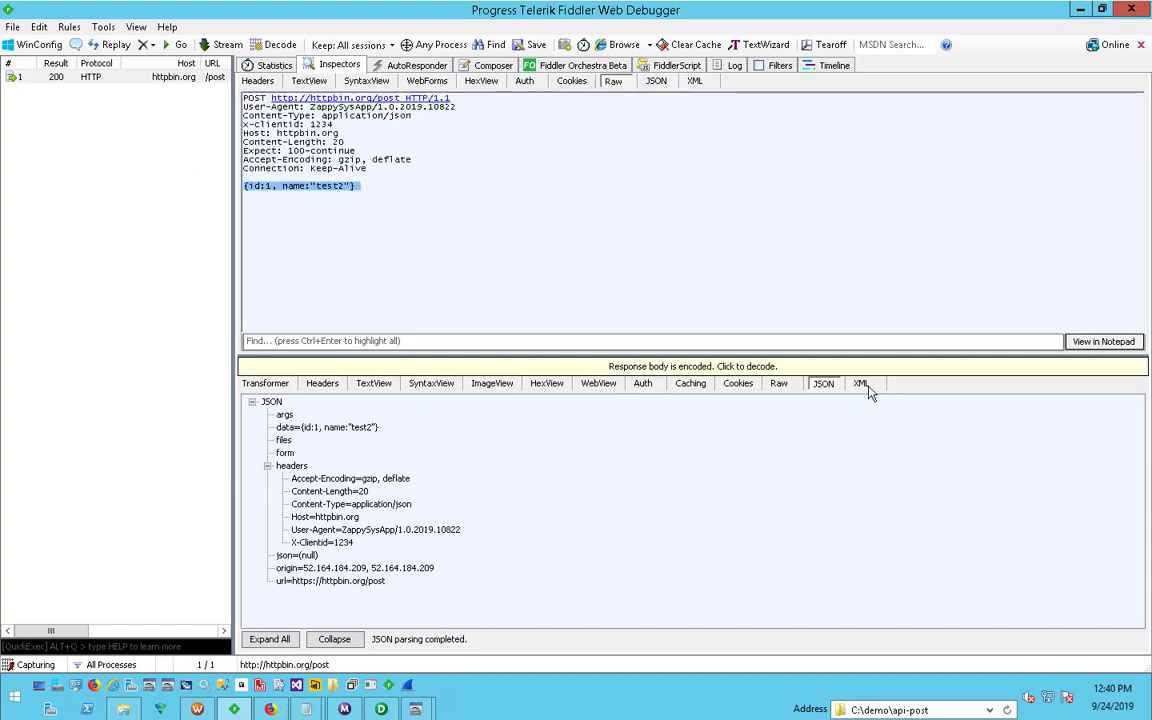
- View the raw response of the captured httpbin.org/post session, decode its body, and highlight the json, origin and url fields
{"action": "left_click", "coordinate": [780, 384]}
{"action": "left_click_drag", "start_coordinate": [428, 521], "coordinate": [397, 603]}
{"action": "left_click", "coordinate": [345, 366]}
{"action": "left_click", "coordinate": [368, 564]}
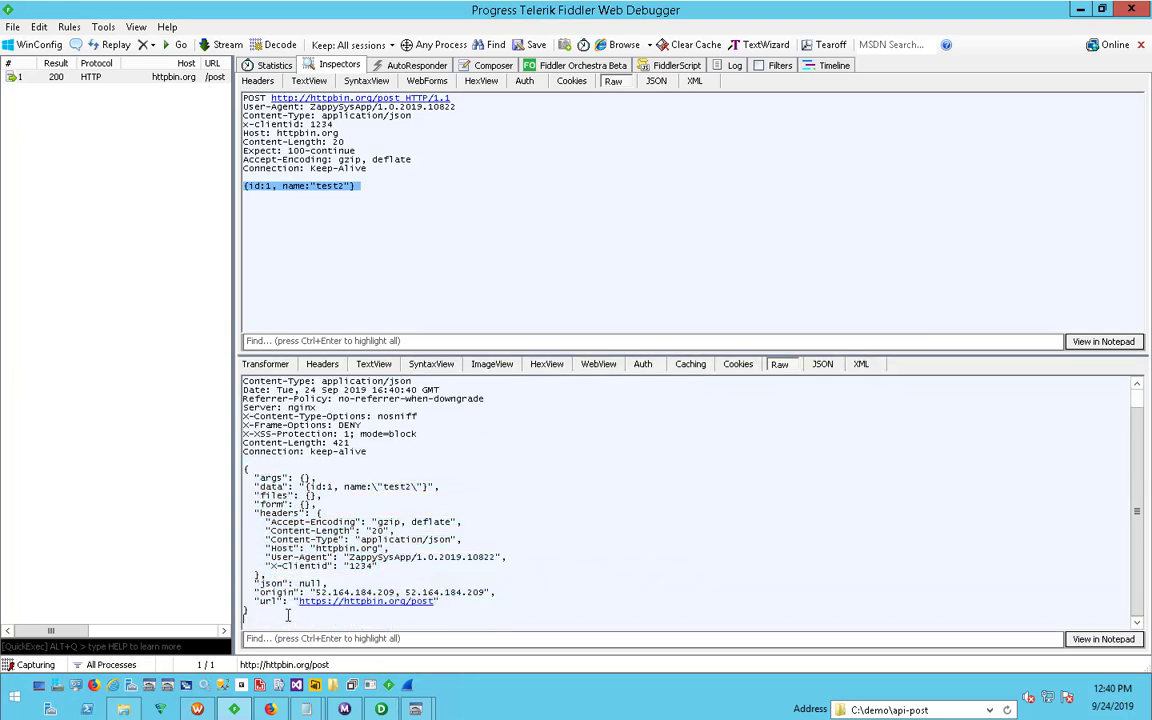
{"action": "left_click_drag", "start_coordinate": [276, 586], "coordinate": [346, 592]}
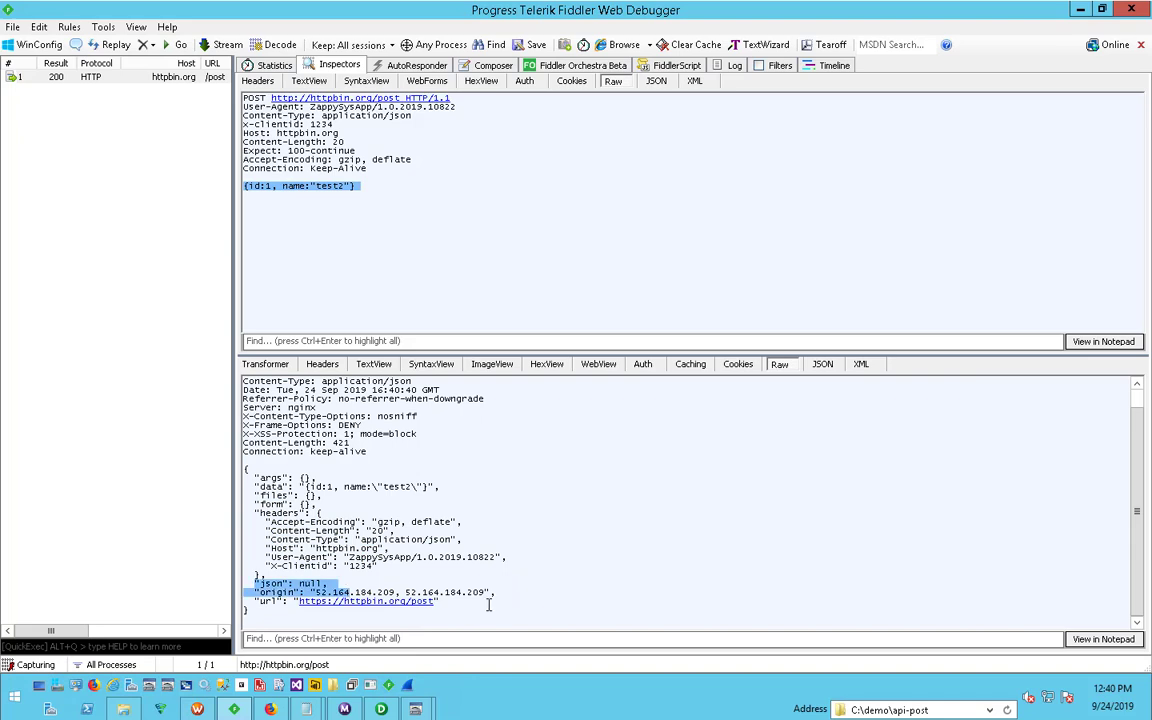
{"action": "left_click_drag", "start_coordinate": [444, 604], "coordinate": [232, 581]}
{"action": "left_click", "coordinate": [466, 557]}
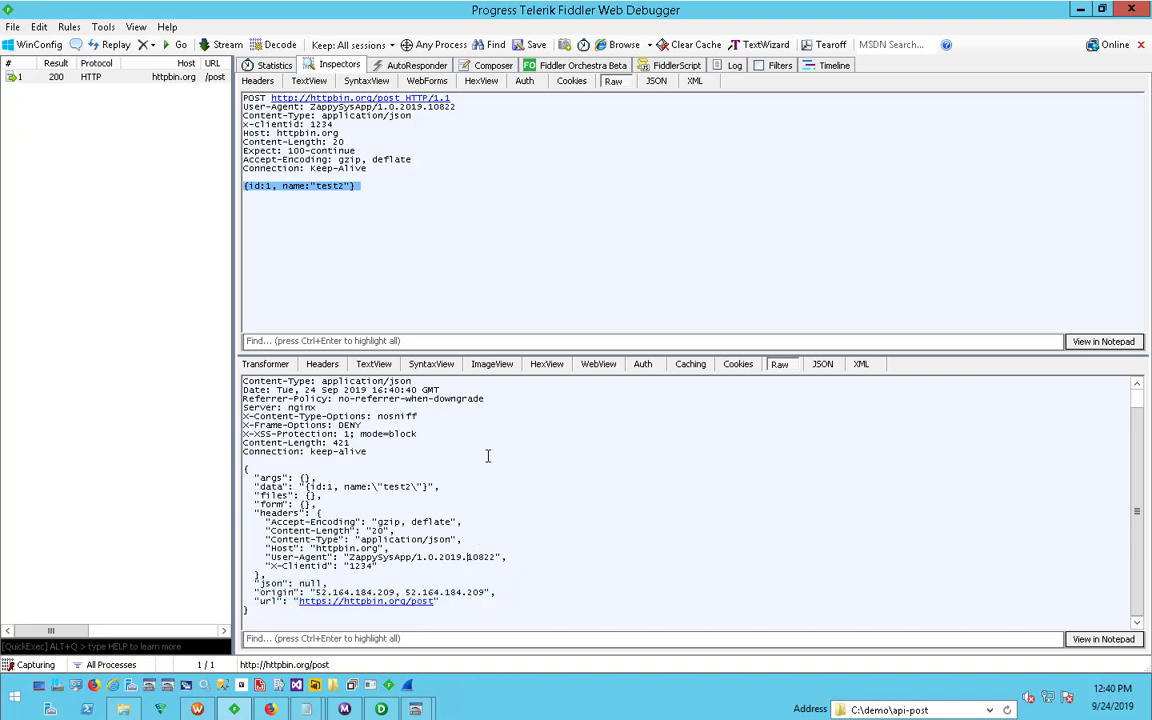
- Switch back to the ZappySys JSON Driver configuration and copy the entire preview query
{"action": "mouse_move", "coordinate": [381, 709]}
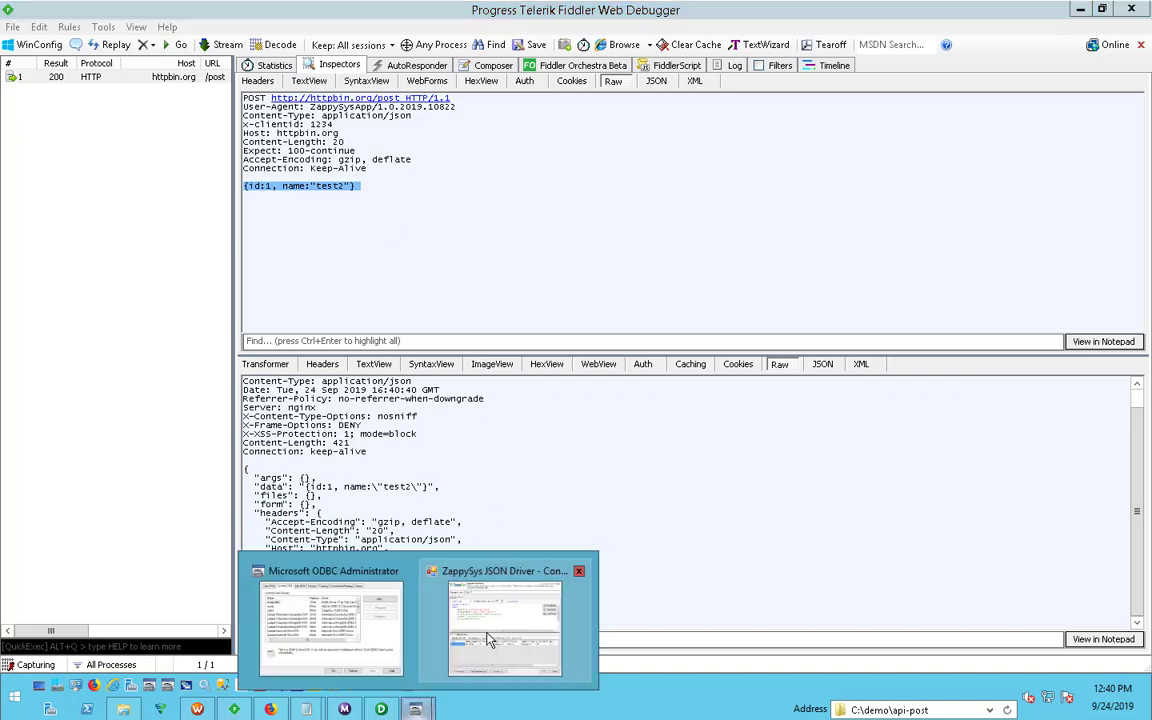
{"action": "left_click", "coordinate": [460, 575]}
{"action": "left_click", "coordinate": [428, 293]}
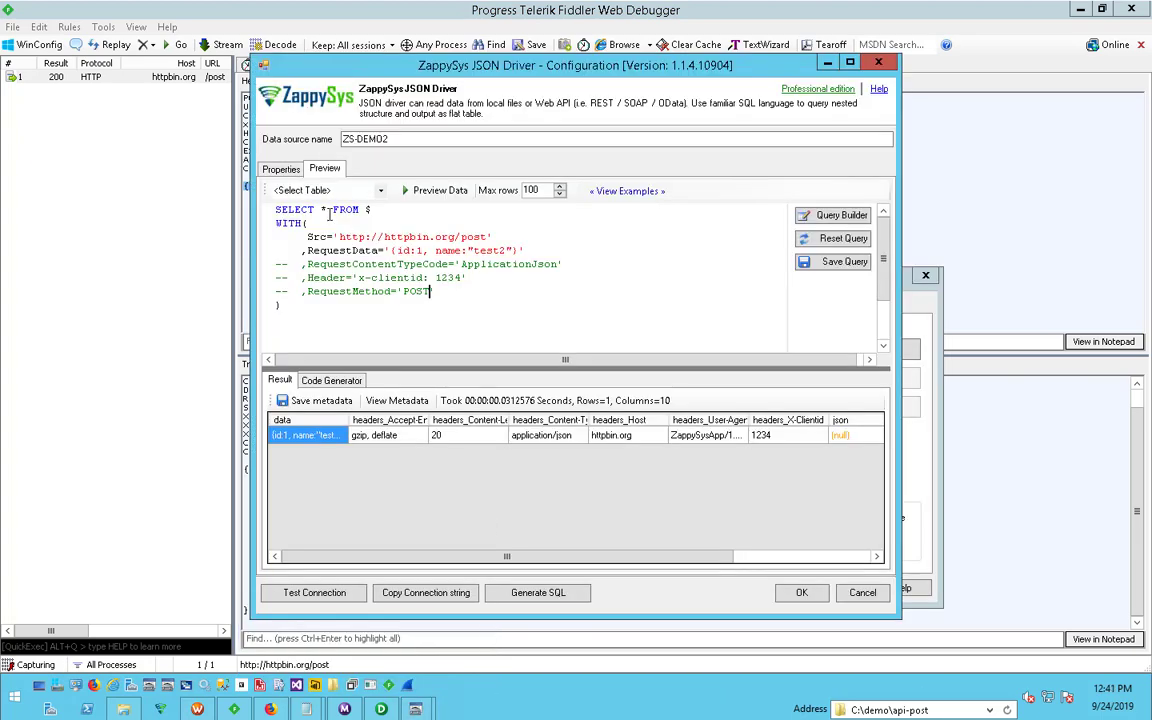
{"action": "left_click", "coordinate": [327, 212]}
{"action": "key", "text": "ctrl+a"}
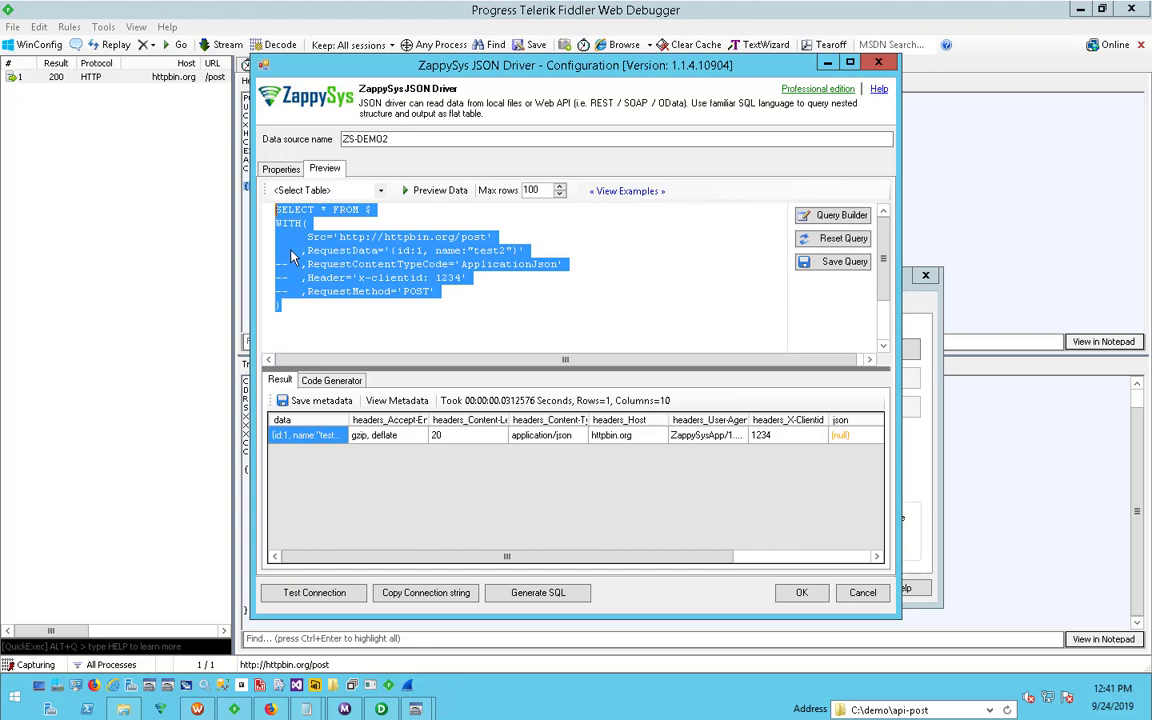
{"action": "right_click", "coordinate": [261, 224]}
{"action": "left_click", "coordinate": [290, 252]}
- Generate a query from the _root_ table and remove every column except origin and url
{"action": "left_click", "coordinate": [380, 191]}
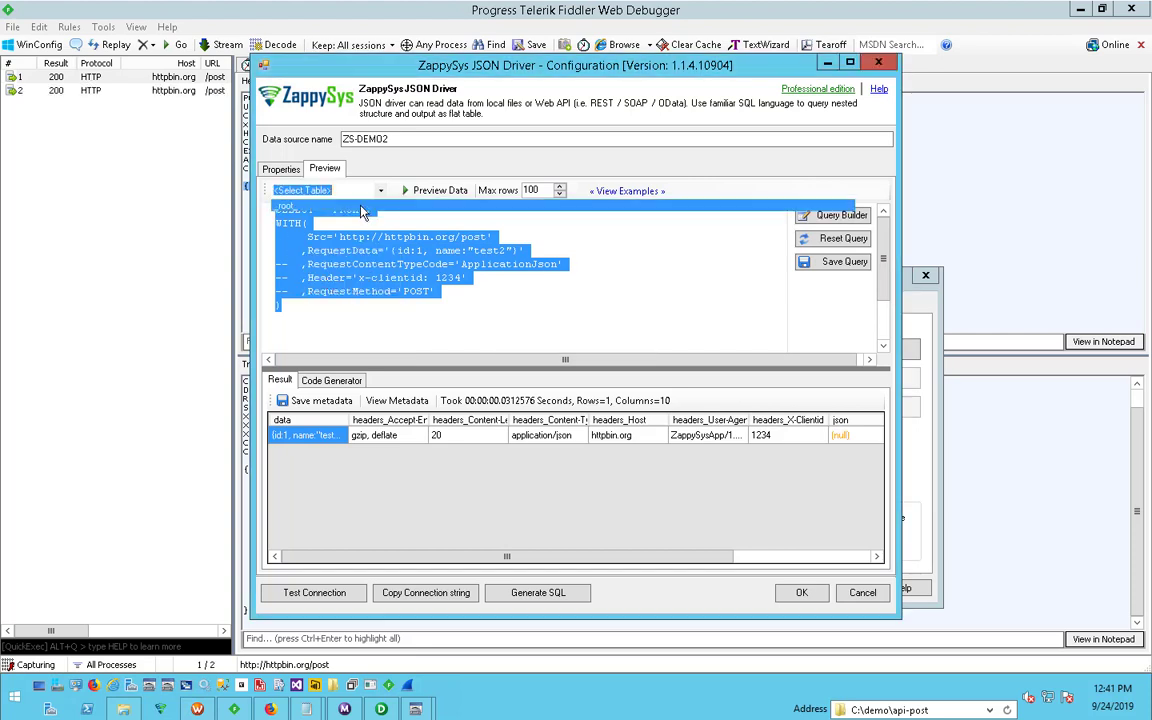
{"action": "left_click", "coordinate": [362, 208]}
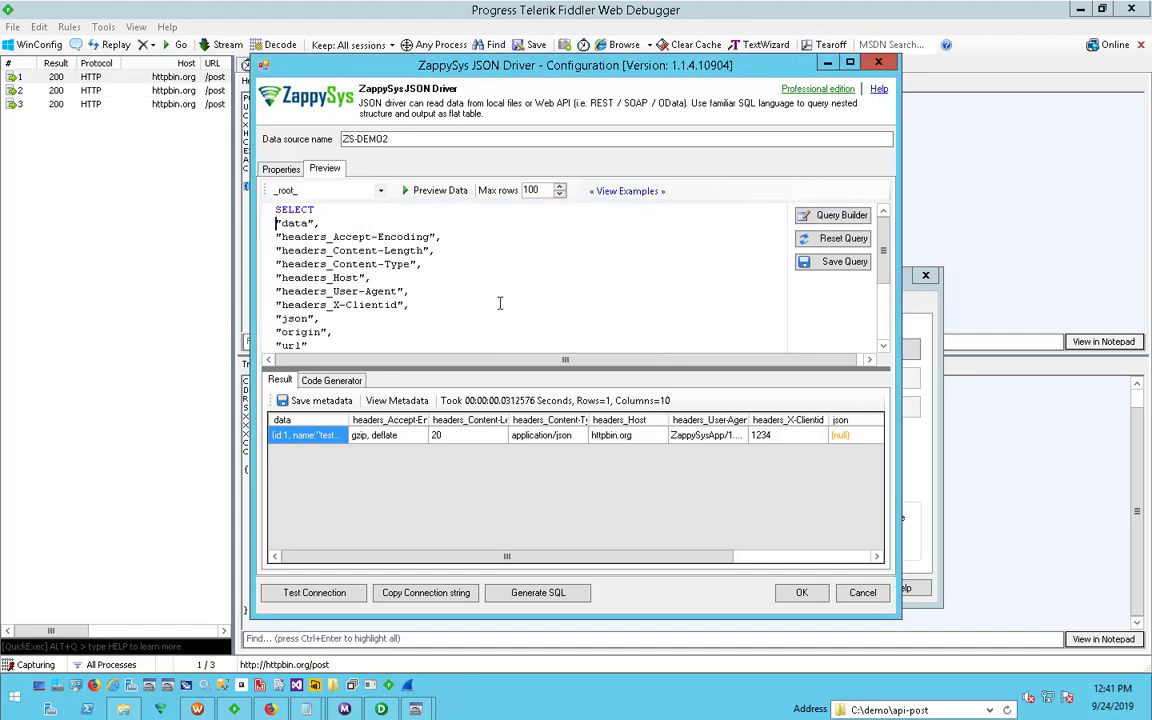
{"action": "key", "text": "shift+Down"}
{"action": "key", "text": "shift+Down"}
{"action": "key", "text": "shift+Down"}
{"action": "key", "text": "shift+Down"}
{"action": "key", "text": "shift+Down"}
{"action": "key", "text": "shift+Down"}
{"action": "key", "text": "shift+Down"}
{"action": "key", "text": "shift+Down"}
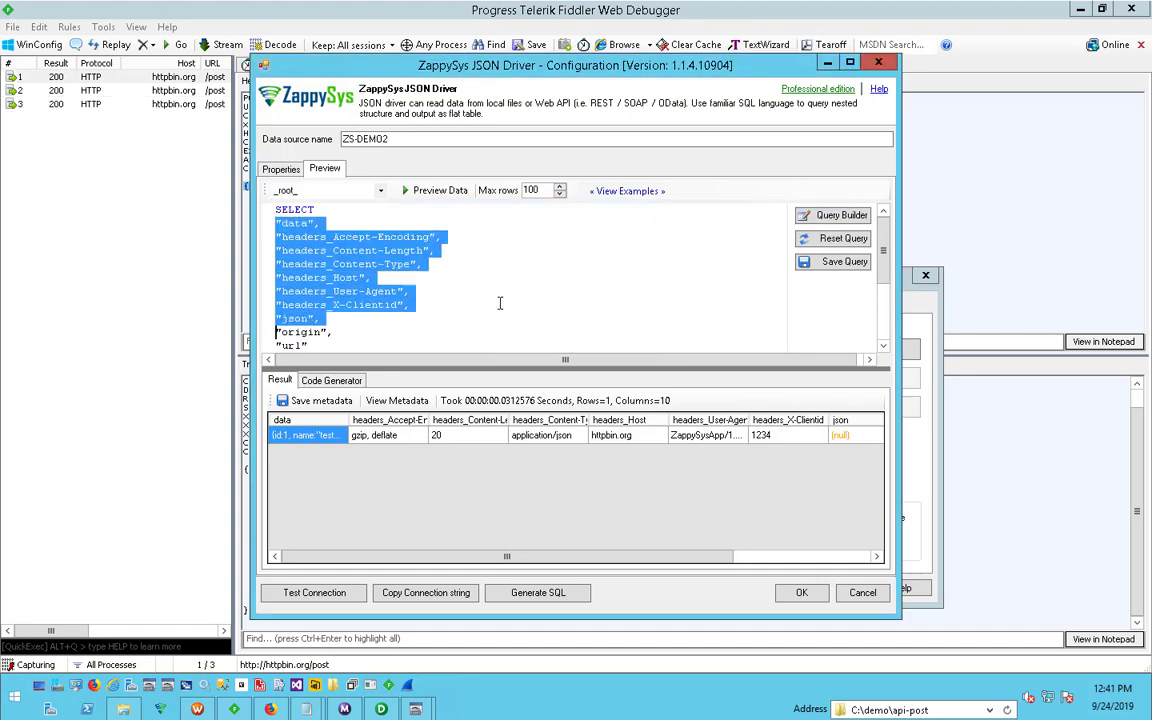
{"action": "key", "text": "Delete"}
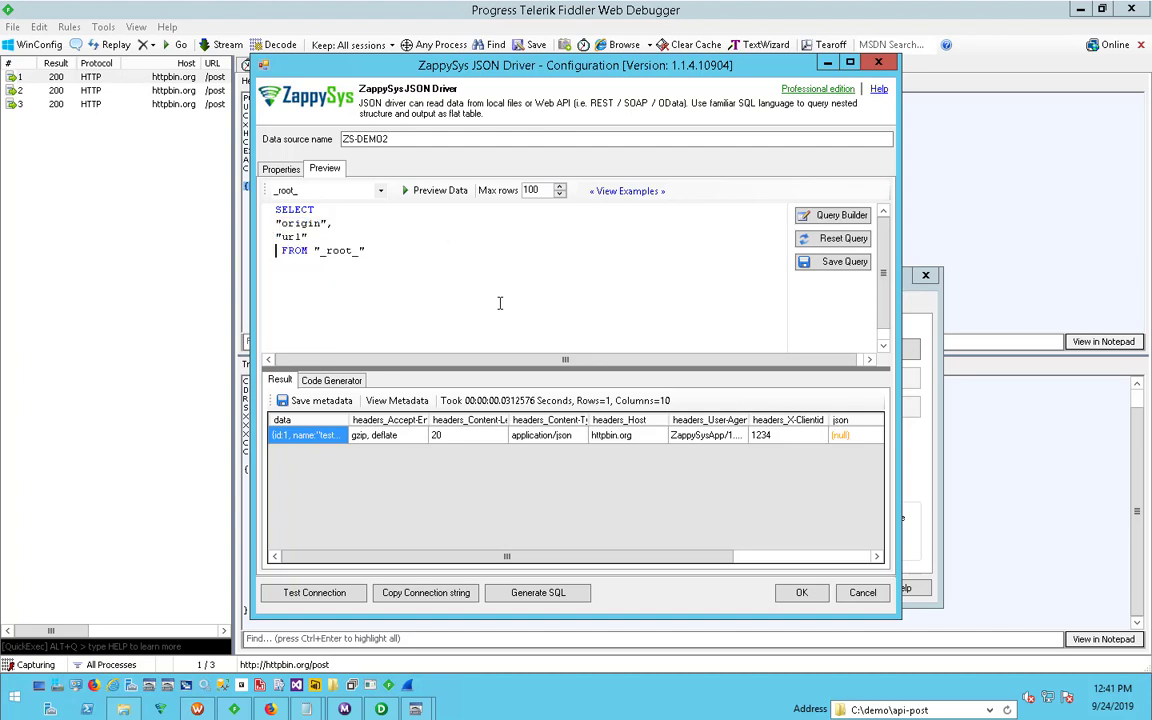
- Paste the copied query below, remove its SELECT * FROM $ line so the WITH clause follows FROM "_root_", and preview the data
{"action": "key", "text": "Return"}
{"action": "key", "text": "ctrl+v"}
{"action": "scroll", "coordinate": [500, 304], "scroll_direction": "up", "scroll_amount": 1}
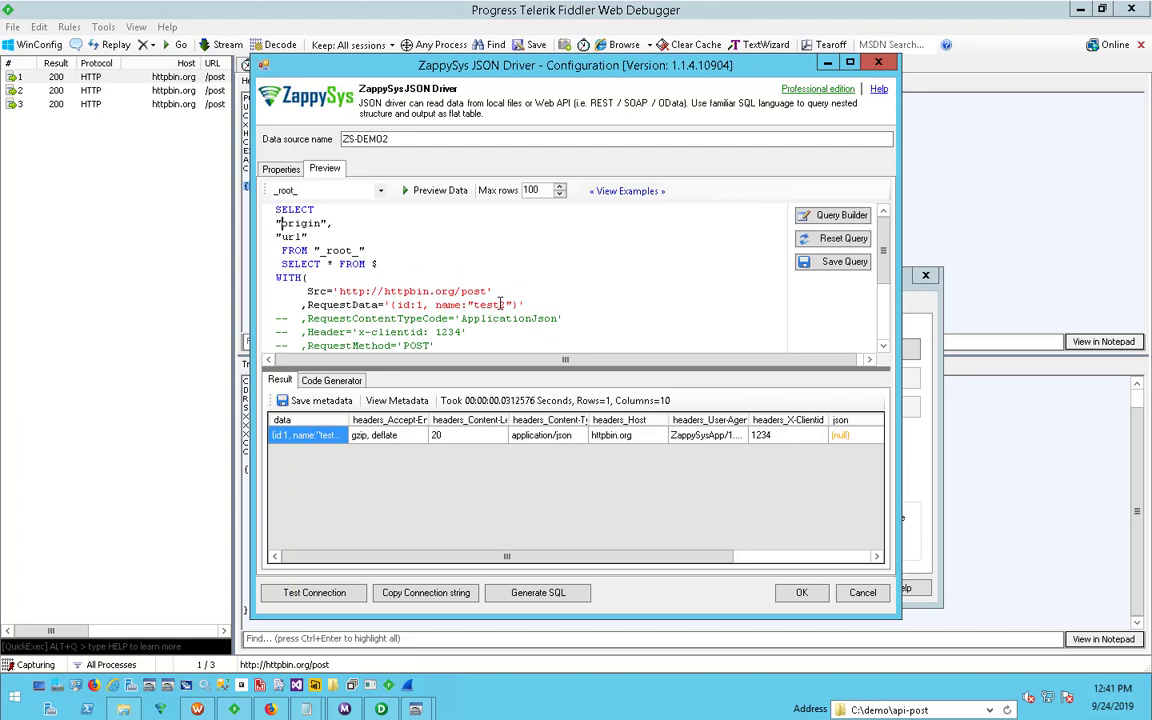
{"action": "key", "text": "shift+Down"}
{"action": "key", "text": "shift+Down"}
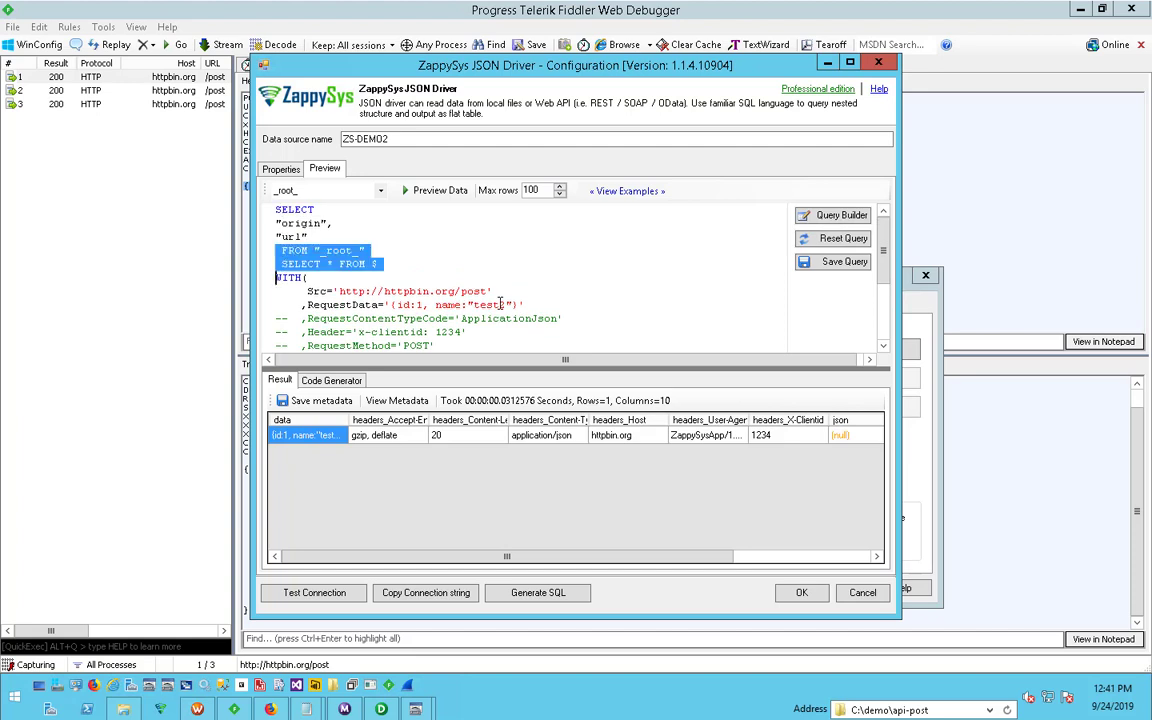
{"action": "key", "text": "Right"}
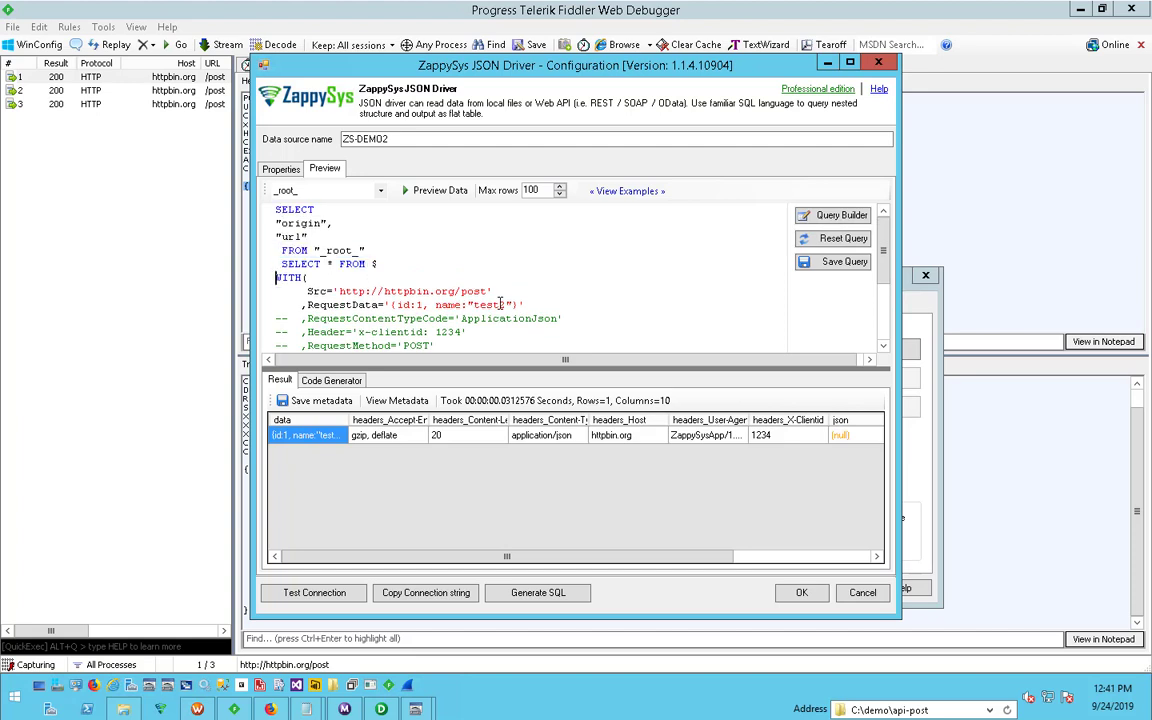
{"action": "key", "text": "shift+Down"}
{"action": "key", "text": "Delete"}
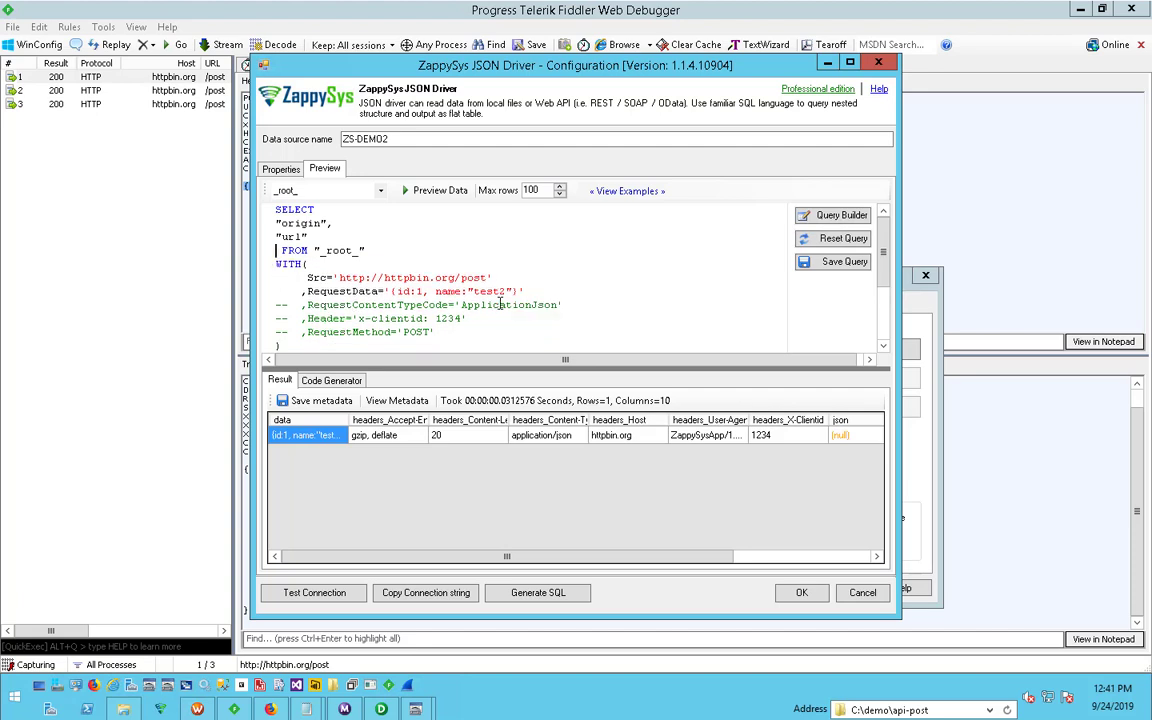
{"action": "key", "text": "Delete"}
{"action": "left_click", "coordinate": [437, 190]}
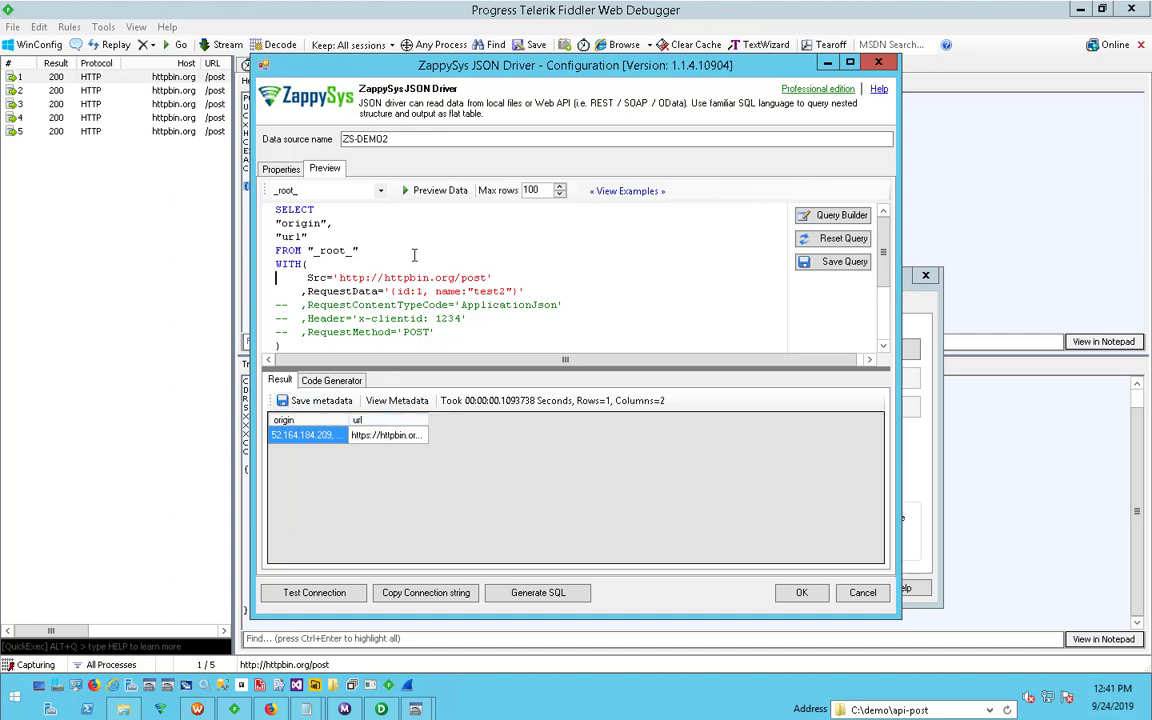
- Save the query result's metadata to the file c:\demo\api-post\meta.txt
{"action": "left_click", "coordinate": [366, 250]}
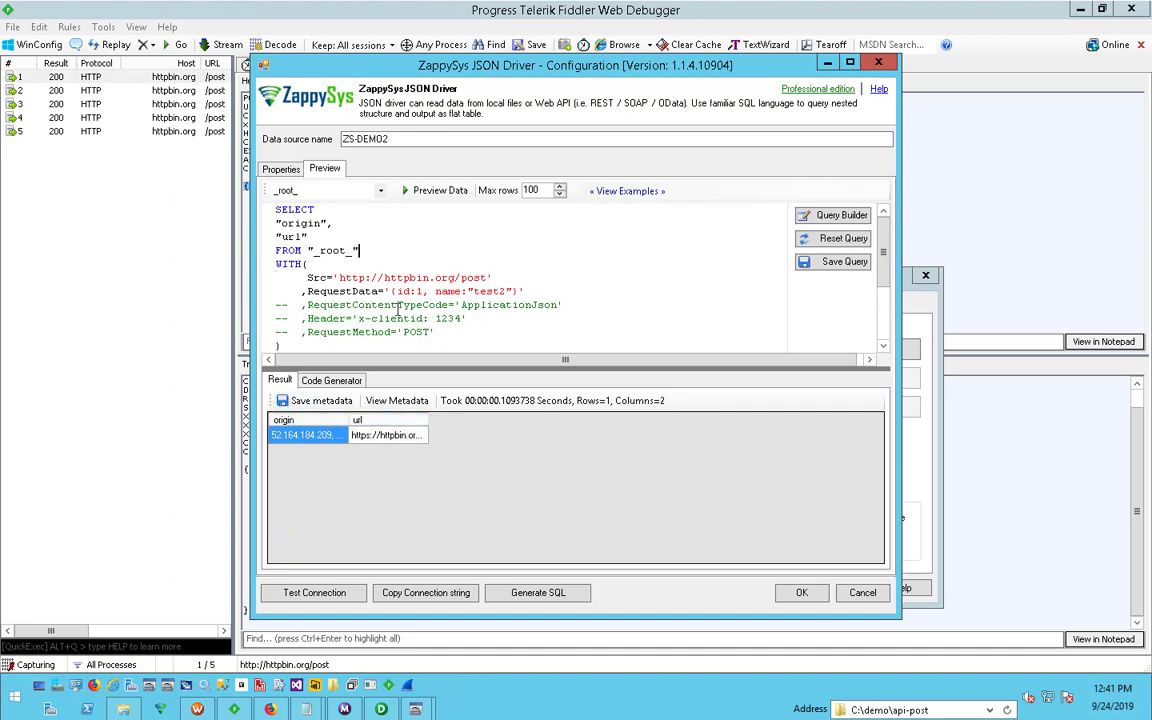
{"action": "left_click", "coordinate": [300, 400]}
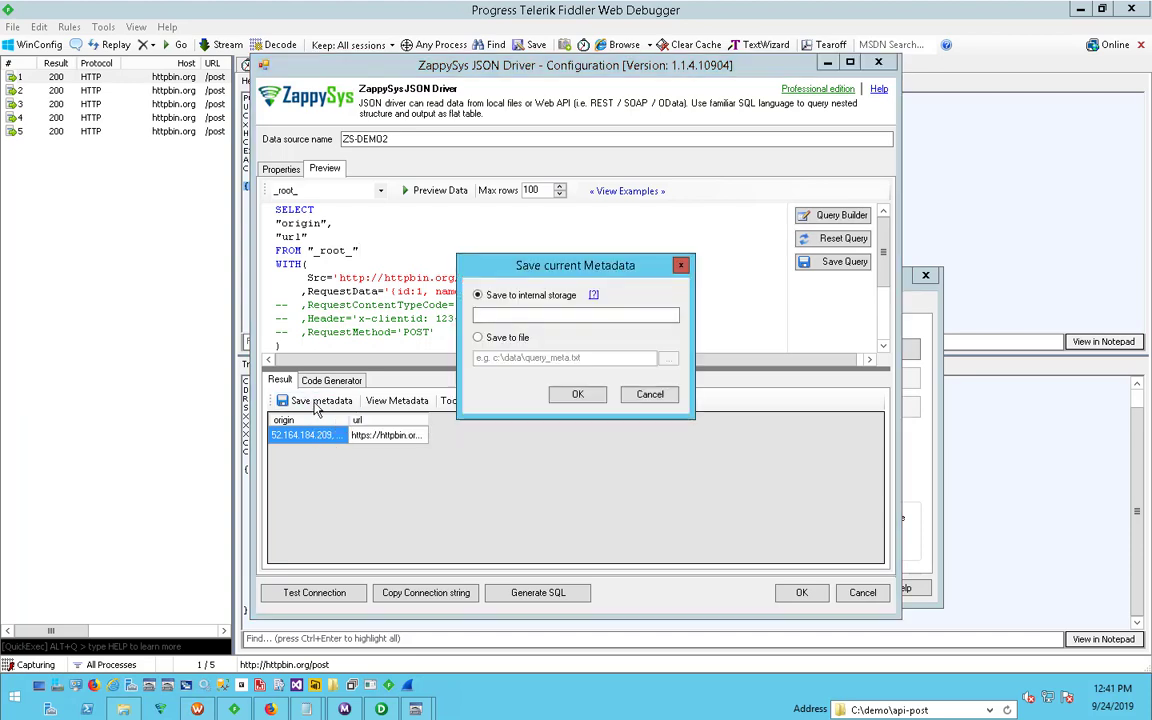
{"action": "left_click", "coordinate": [507, 337]}
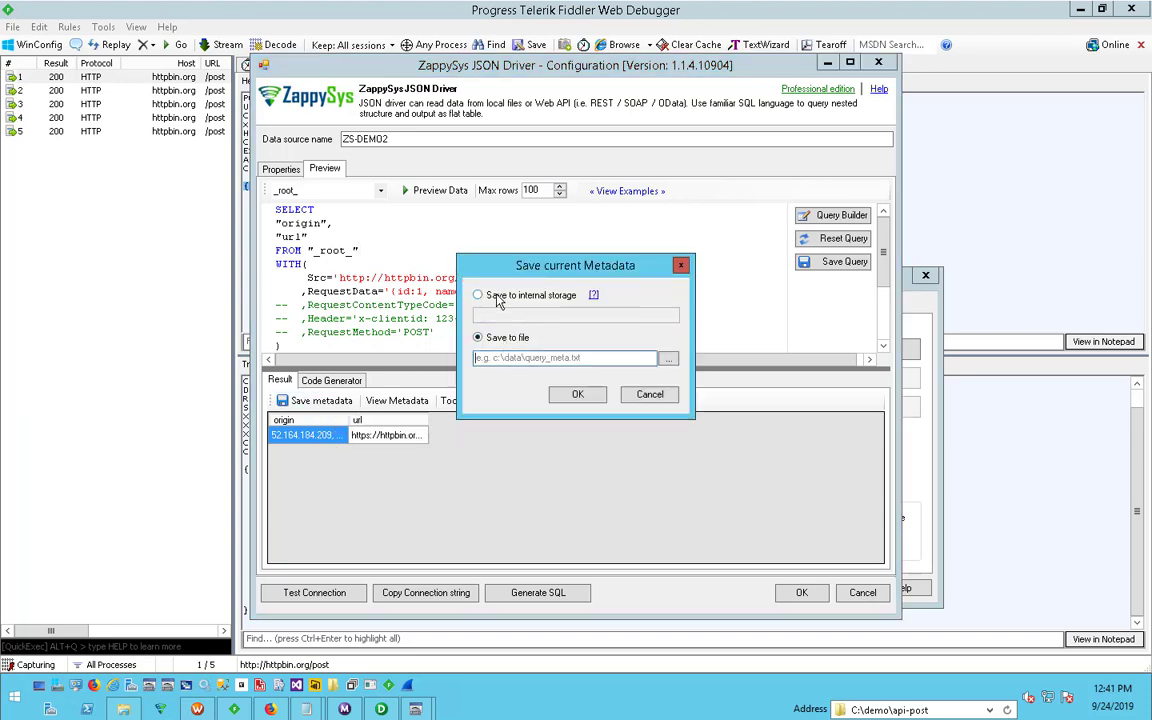
{"action": "left_click", "coordinate": [510, 359]}
{"action": "type", "text": "c:\\"}
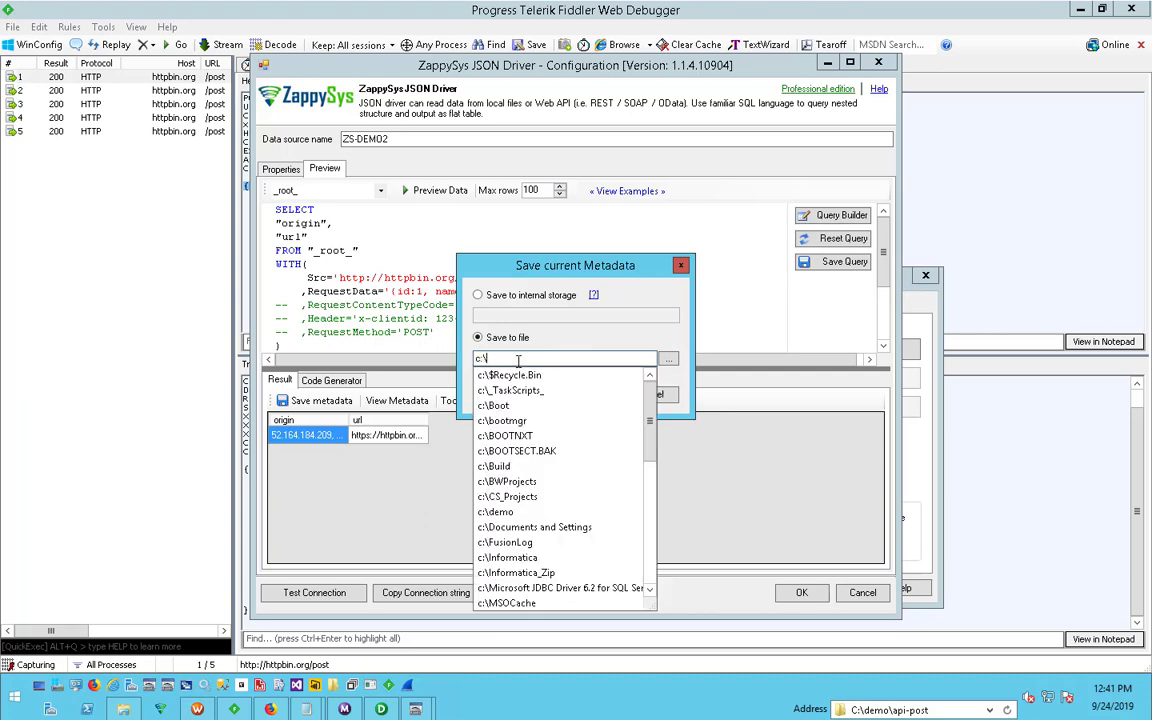
{"action": "type", "text": "demo\\"}
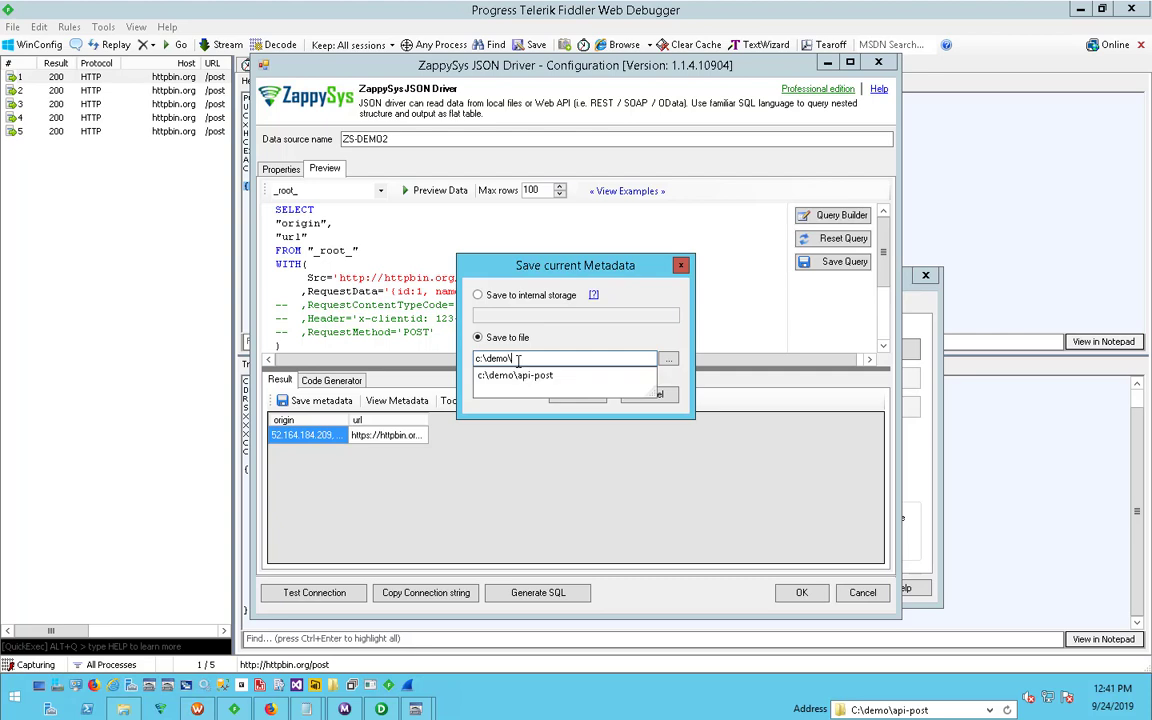
{"action": "key", "text": "Down"}
{"action": "type", "text": "\\"}
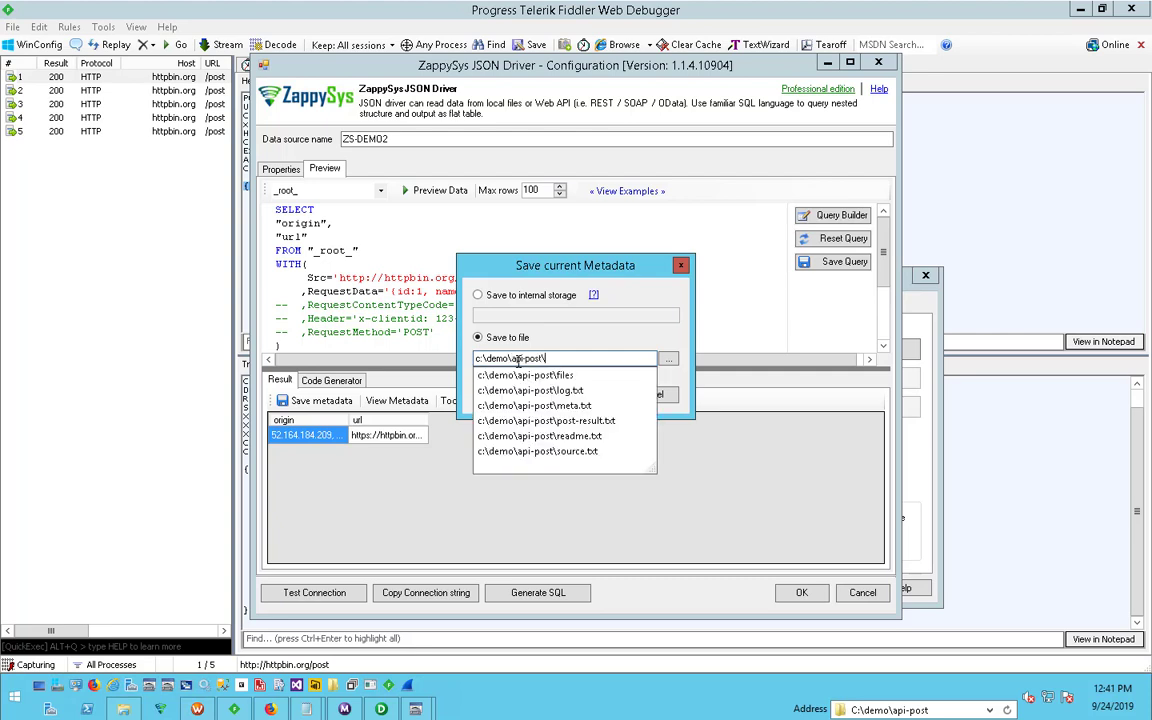
{"action": "key", "text": "Down"}
{"action": "key", "text": "Down"}
{"action": "key", "text": "Down"}
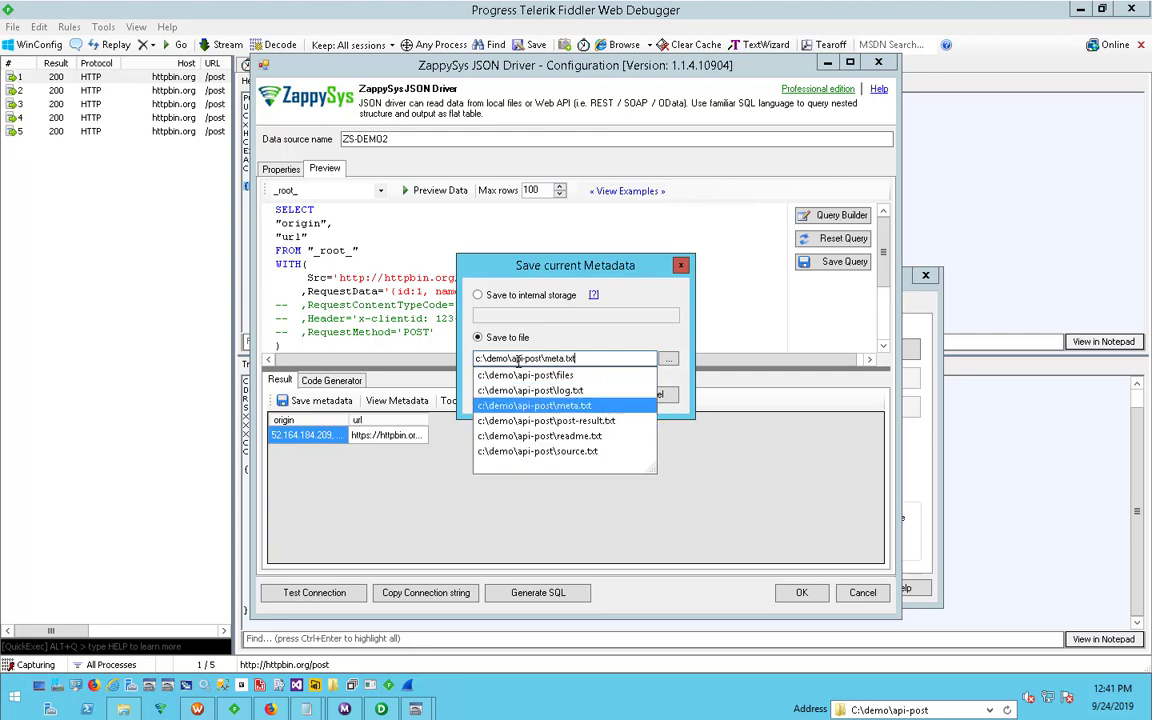
{"action": "key", "text": "Return"}
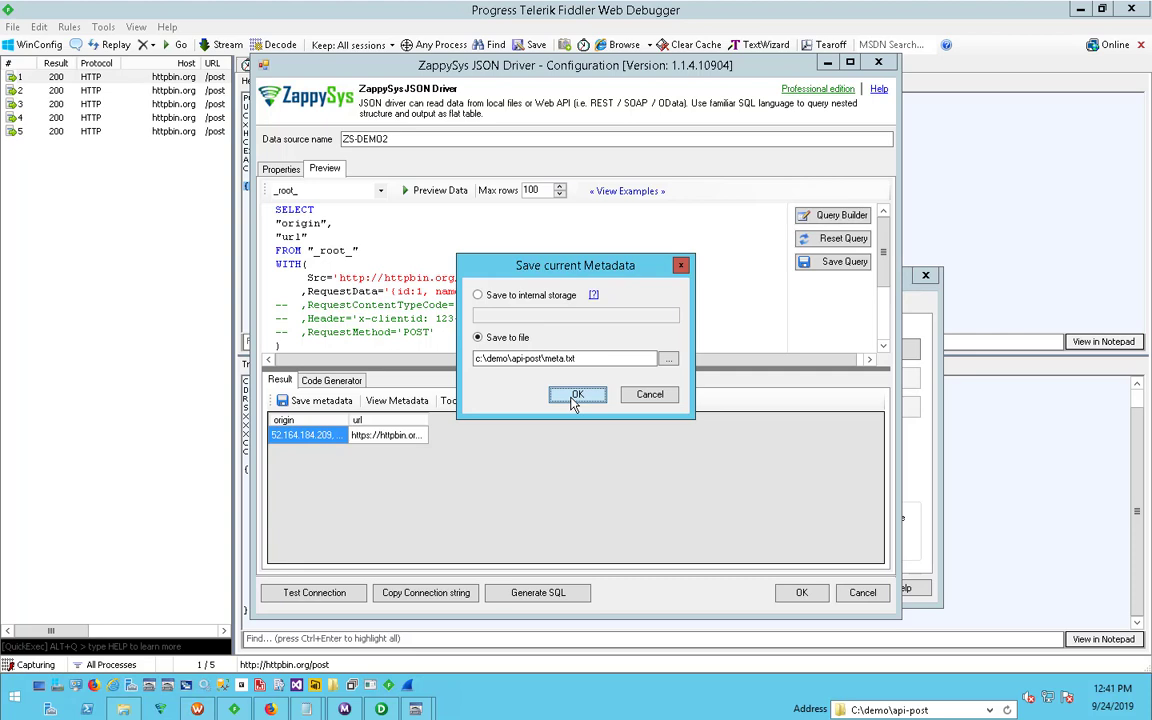
{"action": "left_click", "coordinate": [576, 396]}
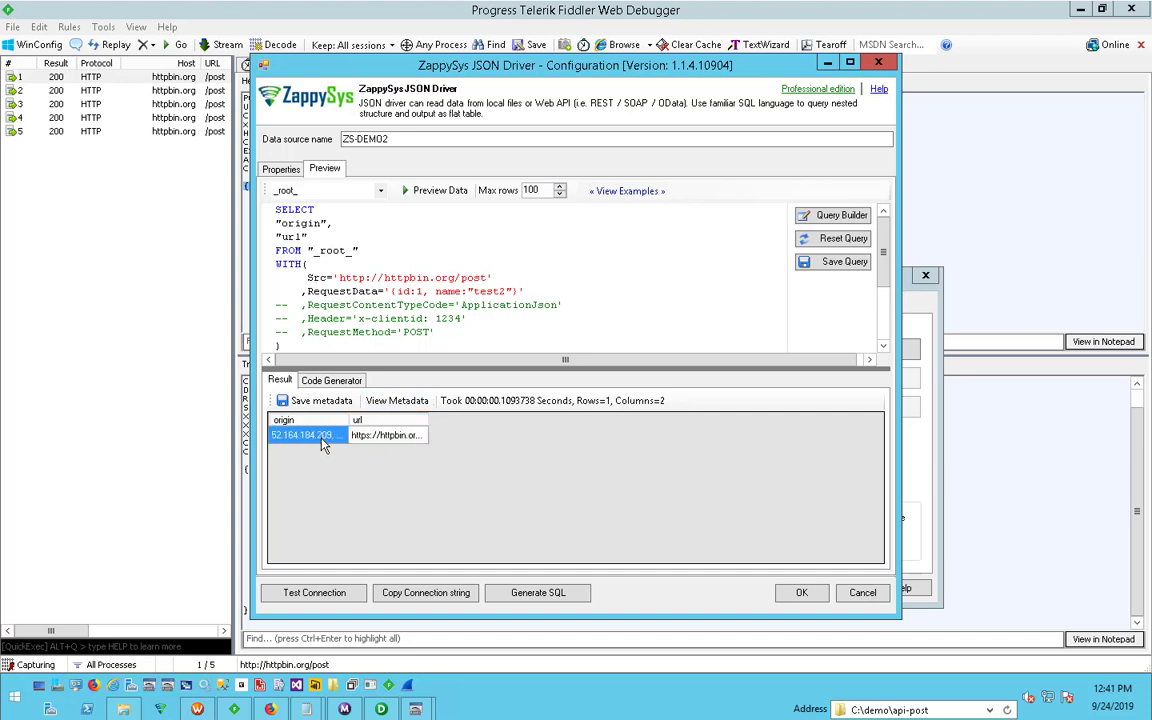
- Switch to Fiddler and examine the raw response of the first session, highlighting its headers, JSON body and individual field values
{"action": "left_click", "coordinate": [434, 260]}
{"action": "left_click", "coordinate": [247, 709]}
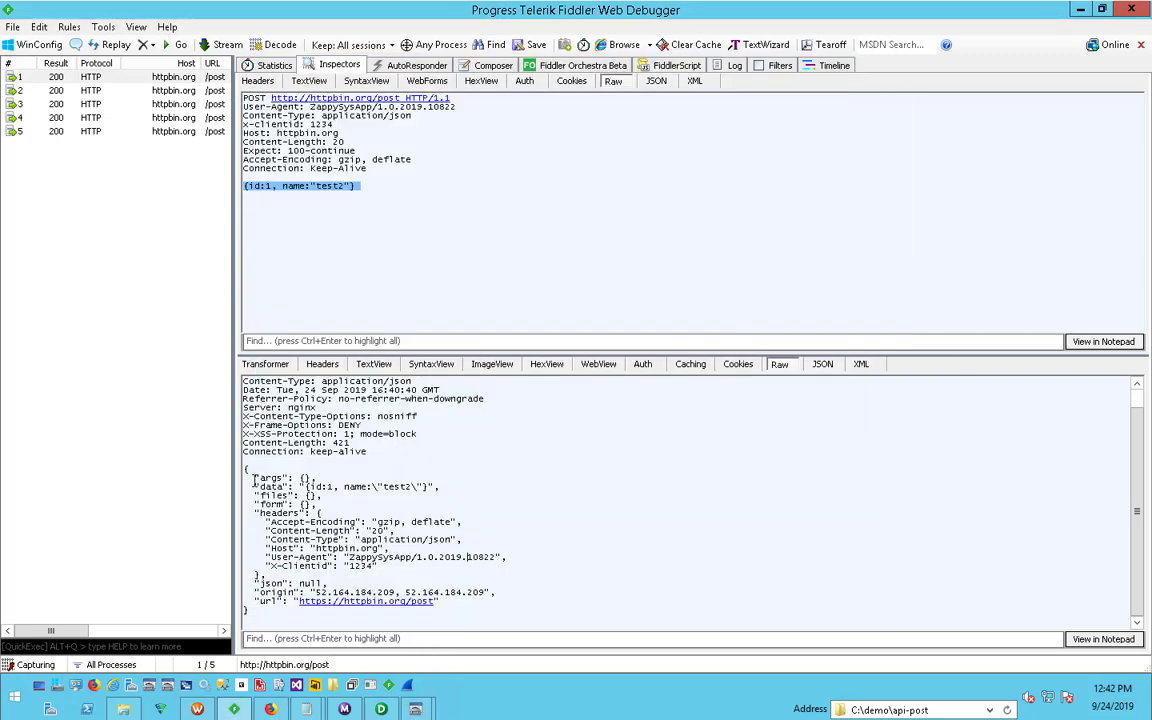
{"action": "left_click_drag", "start_coordinate": [246, 468], "coordinate": [290, 621]}
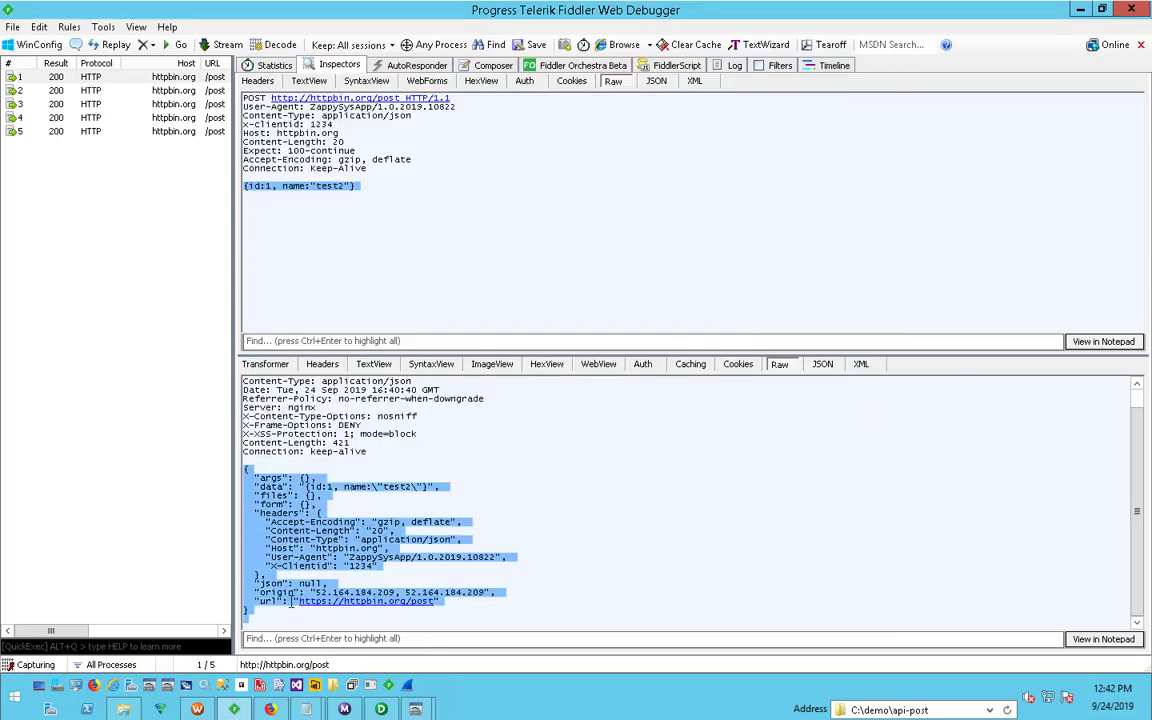
{"action": "left_click", "coordinate": [297, 484]}
{"action": "left_click_drag", "start_coordinate": [407, 461], "coordinate": [224, 345]}
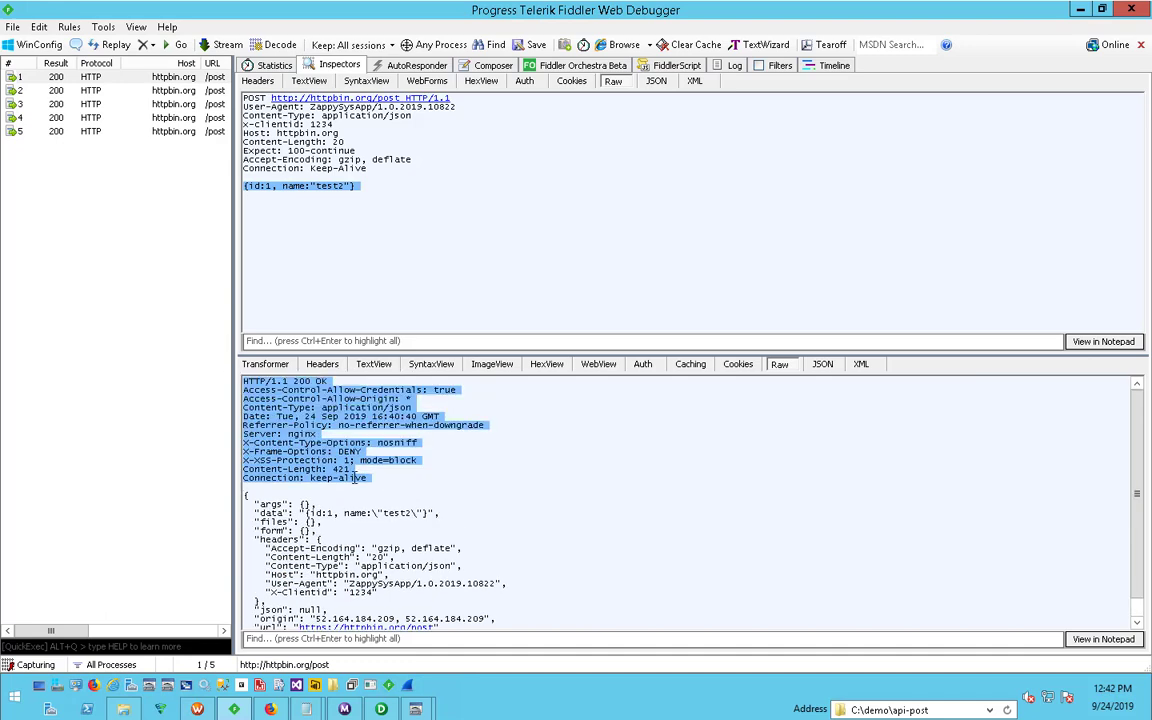
{"action": "left_click", "coordinate": [360, 505]}
{"action": "scroll", "coordinate": [360, 505], "scroll_direction": "down", "scroll_amount": 1}
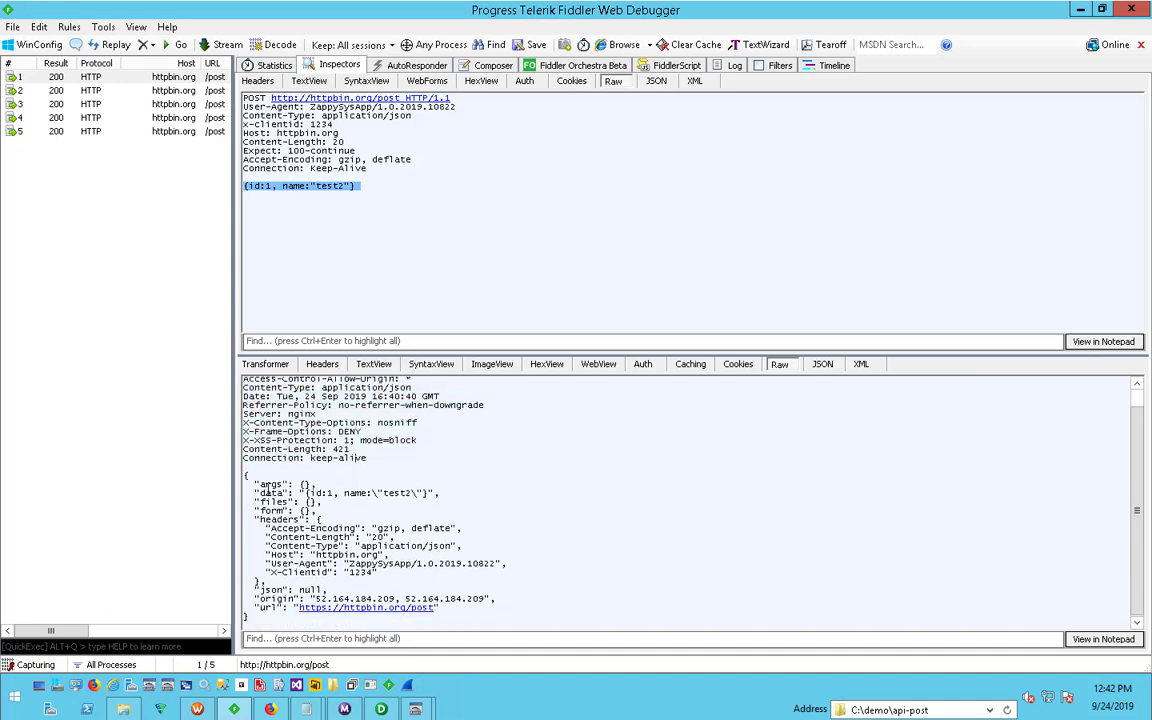
{"action": "left_click_drag", "start_coordinate": [245, 477], "coordinate": [279, 622]}
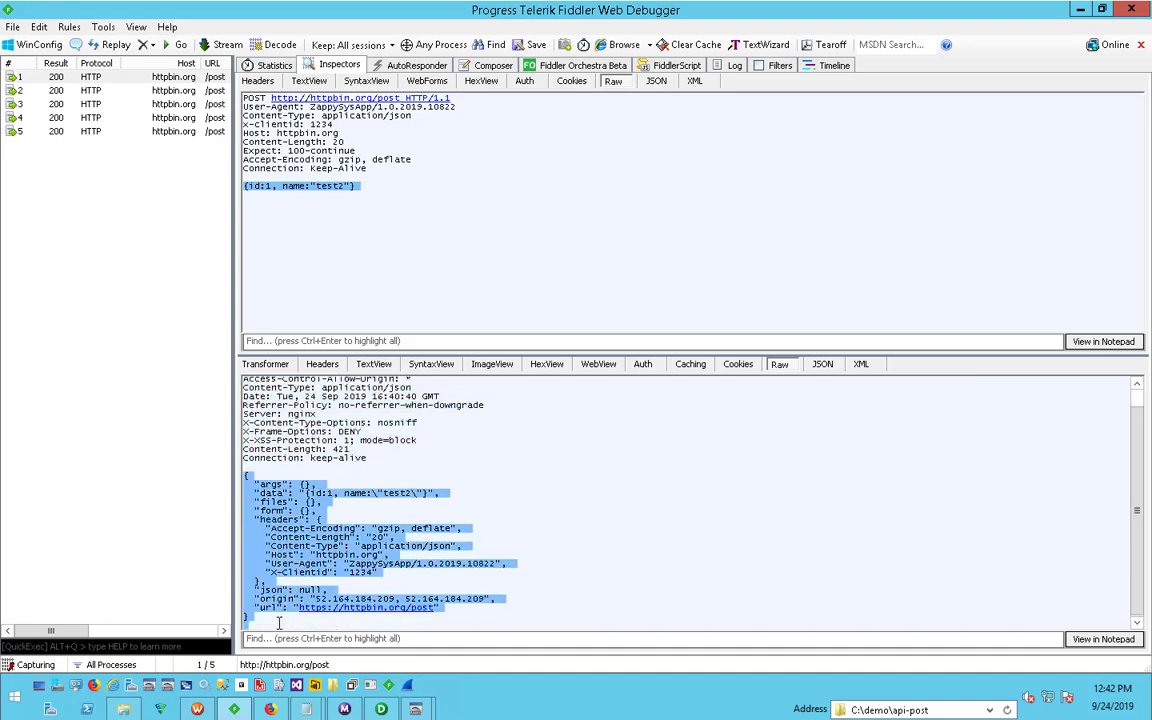
{"action": "left_click", "coordinate": [289, 545]}
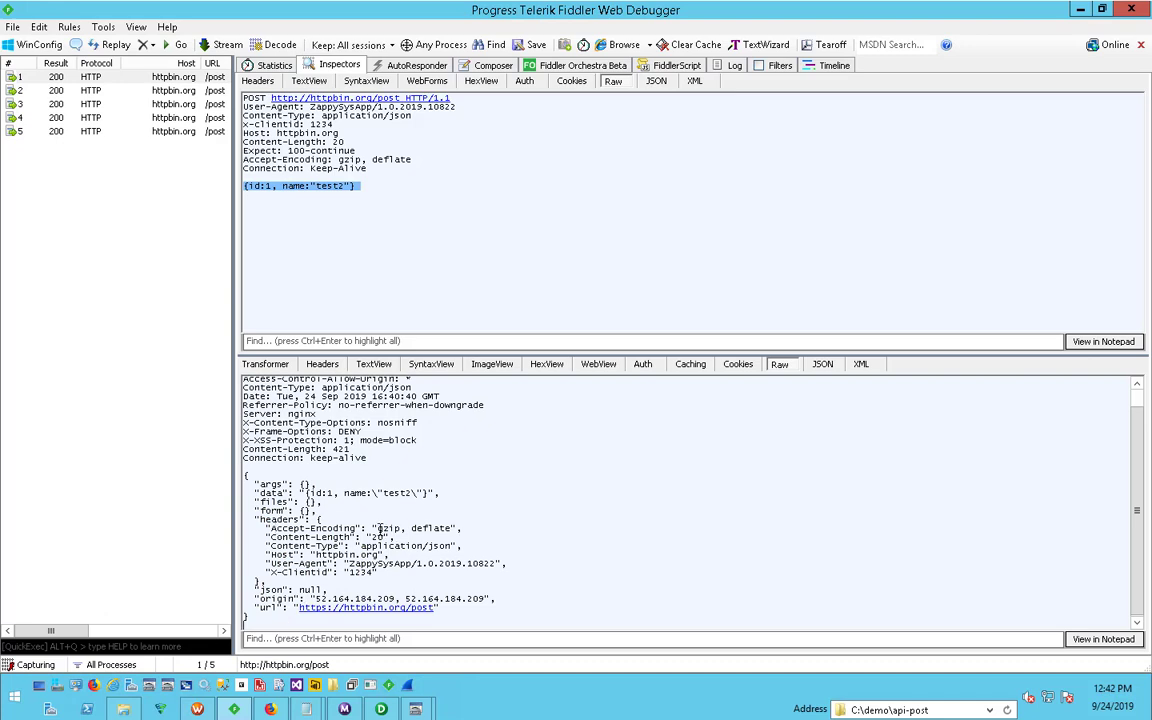
{"action": "left_click_drag", "start_coordinate": [377, 528], "coordinate": [451, 528]}
{"action": "left_click_drag", "start_coordinate": [314, 598], "coordinate": [483, 598]}
{"action": "left_click_drag", "start_coordinate": [504, 622], "coordinate": [243, 457]}
{"action": "left_click", "coordinate": [357, 508]}
- Return to the ZappySys JSON Driver configuration, add meta='c:\demo\api-post\meta.txt' to the WITH clause, and preview the data
{"action": "mouse_move", "coordinate": [415, 709]}
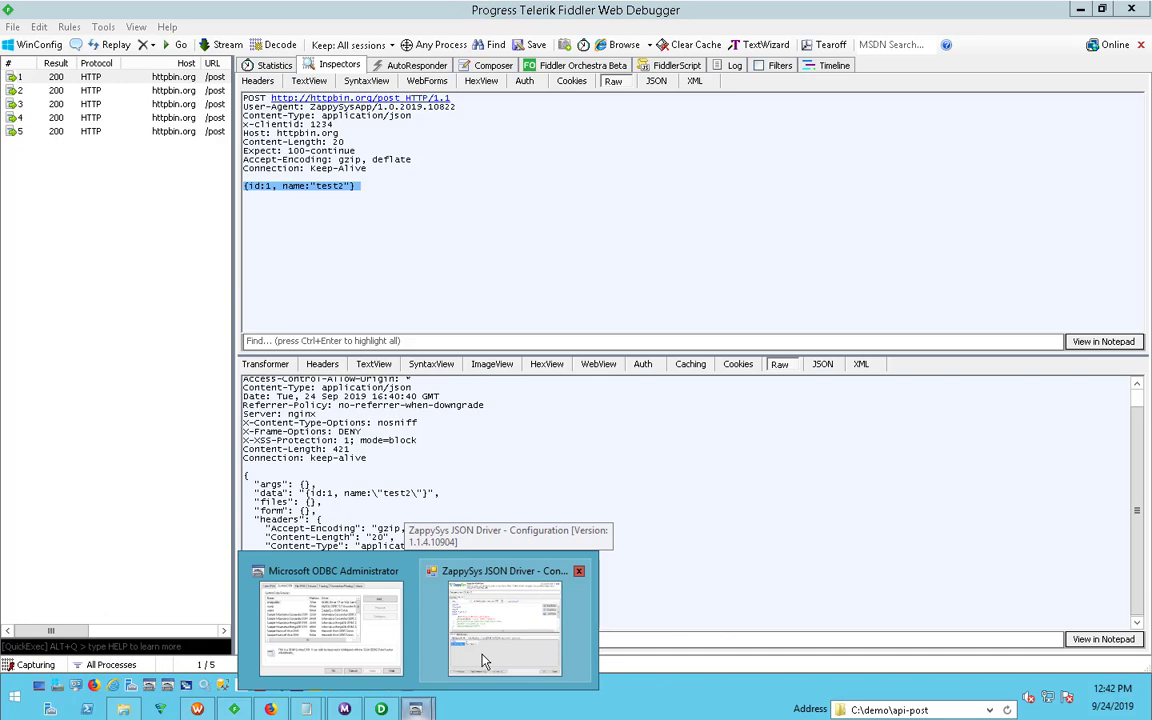
{"action": "left_click", "coordinate": [482, 660]}
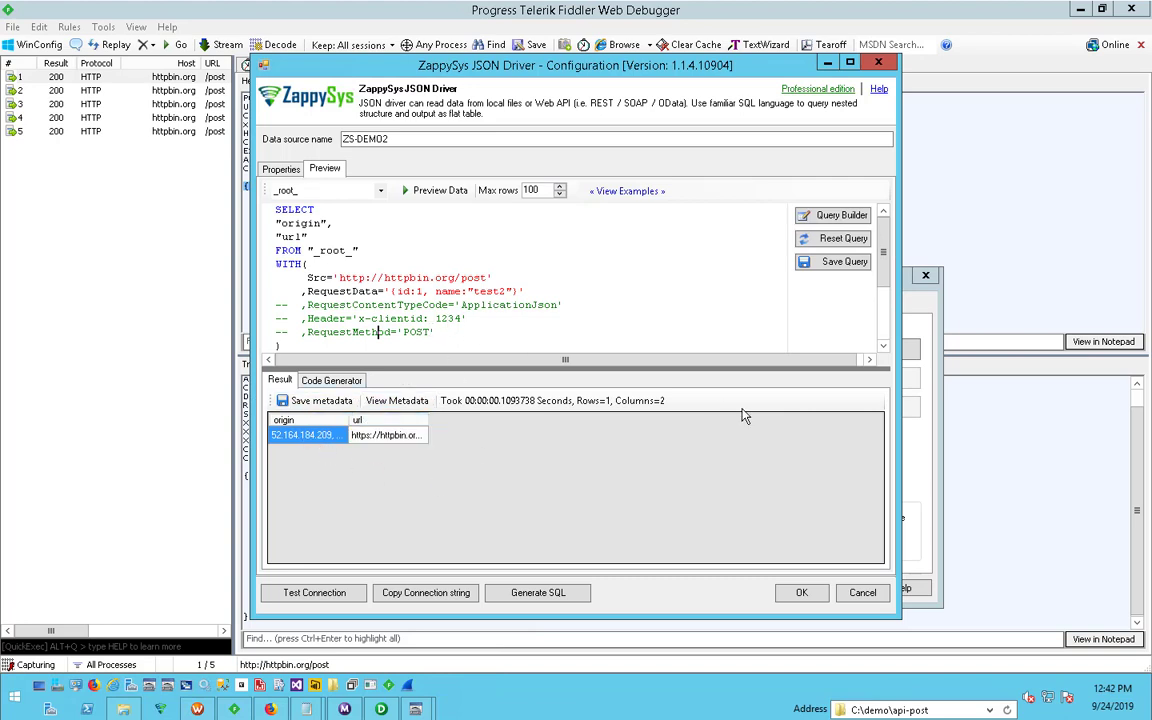
{"action": "key", "text": "Return"}
{"action": "type", "text": ", meta"}
{"action": "type", "text": "=''"}
{"action": "type", "text": "c:\\"}
{"action": "type", "text": "demo"}
{"action": "type", "text": "\\api"}
{"action": "type", "text": "-post"}
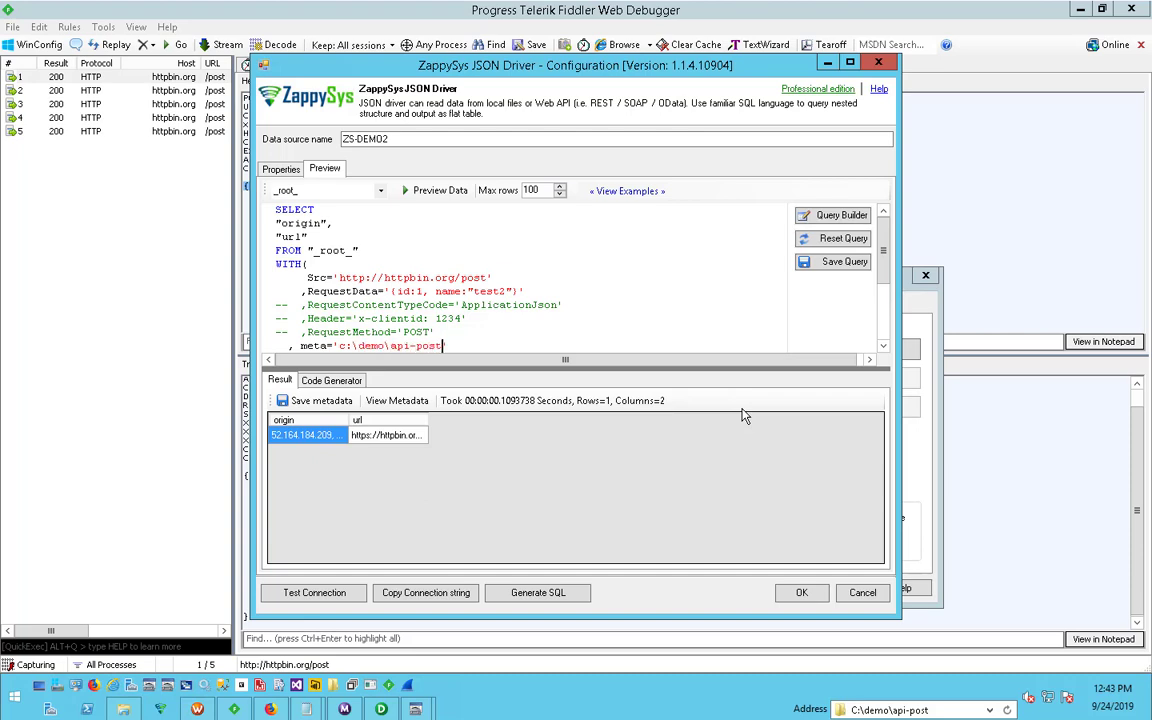
{"action": "type", "text": "\\meta.txt"}
{"action": "key", "text": "Down"}
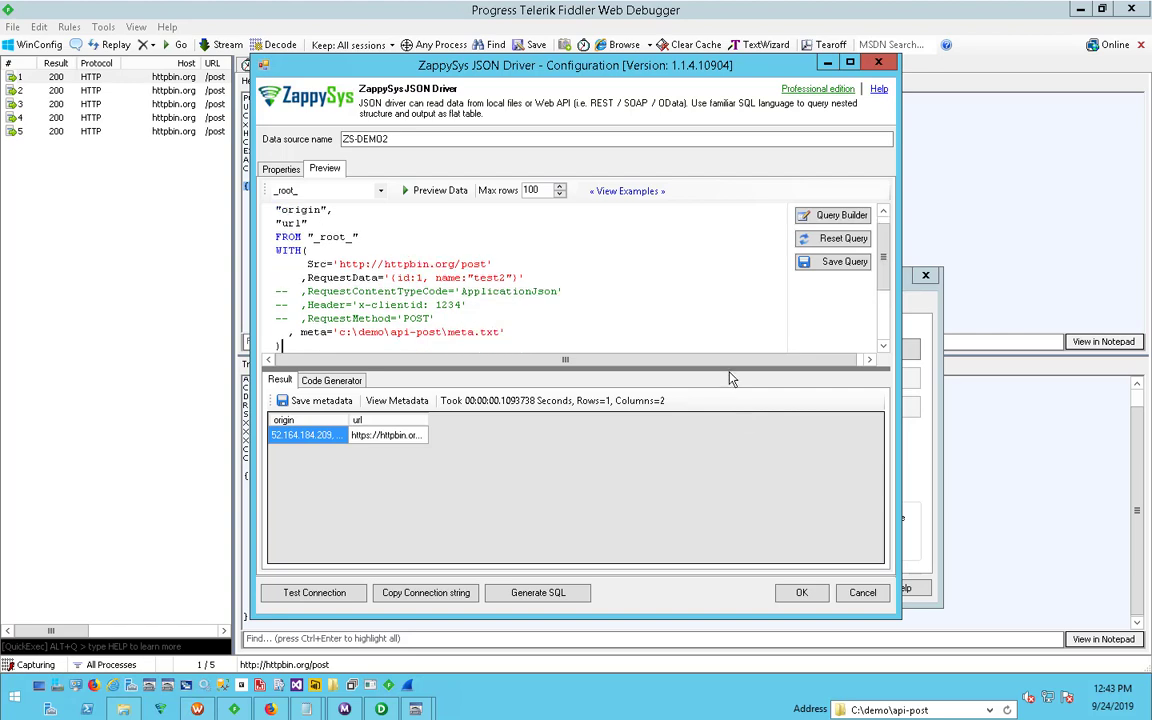
{"action": "left_click", "coordinate": [440, 191]}
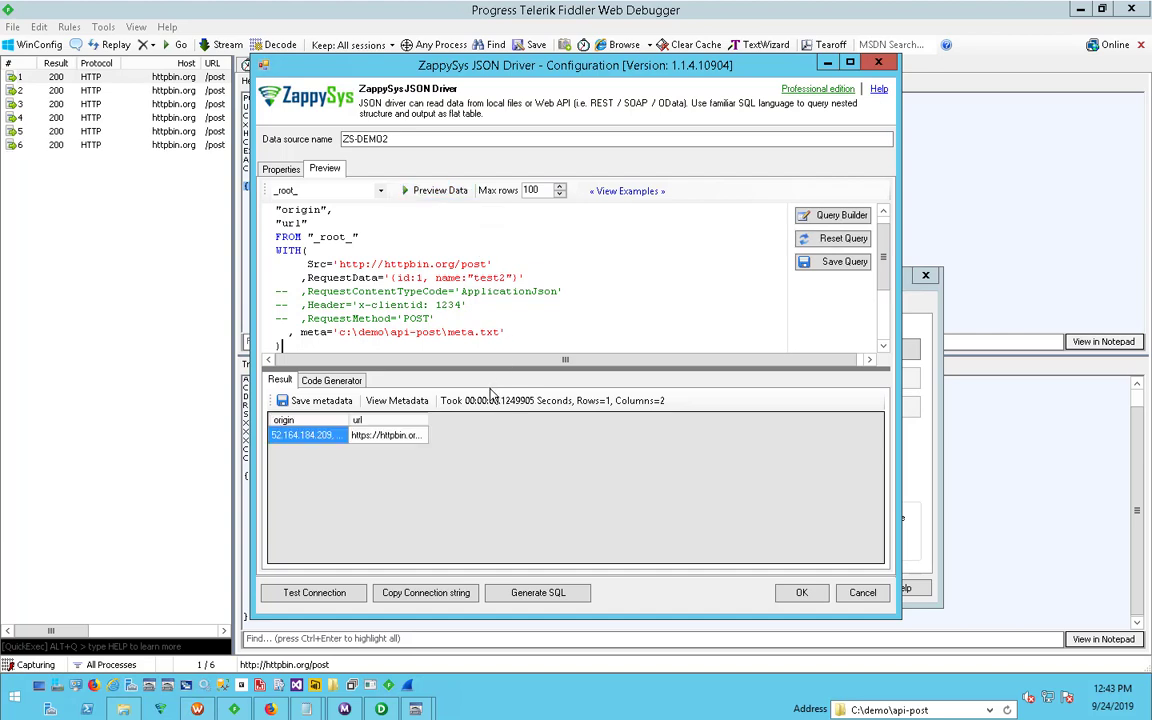
- Look over the query and connection properties of the ZS-DEMO2 data source, save its configuration, and close the ODBC Data Source Administrator
{"action": "left_click", "coordinate": [341, 237]}
{"action": "key", "text": "ctrl+a"}
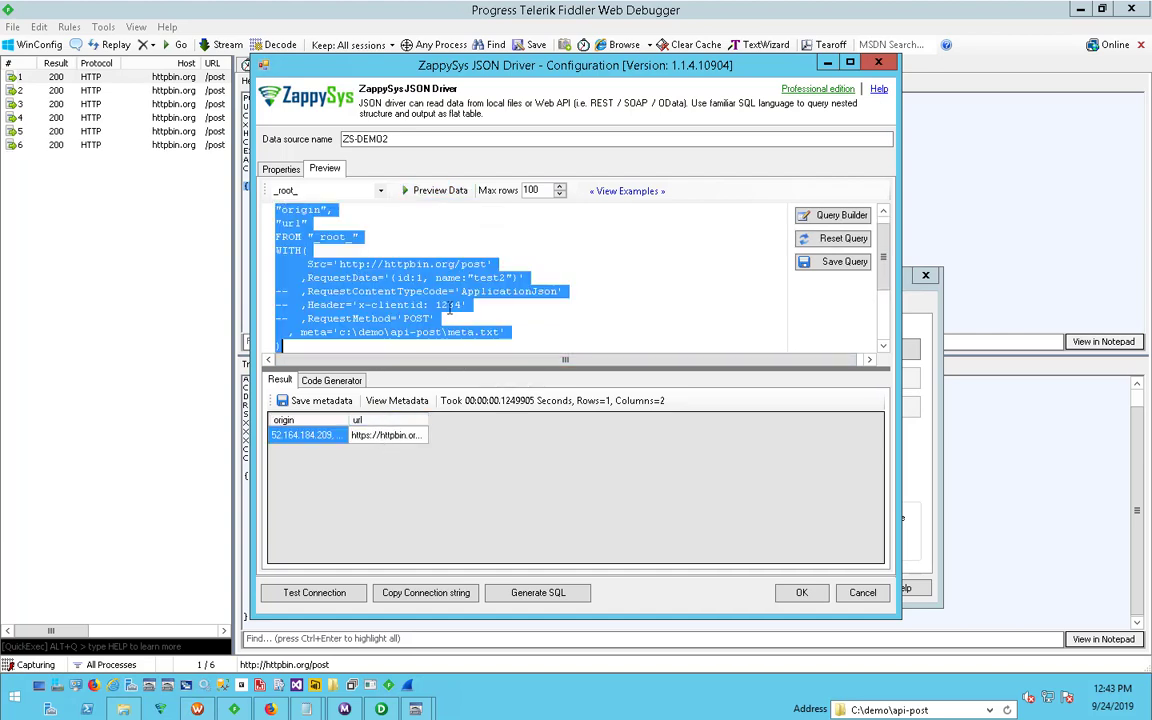
{"action": "left_click", "coordinate": [423, 332]}
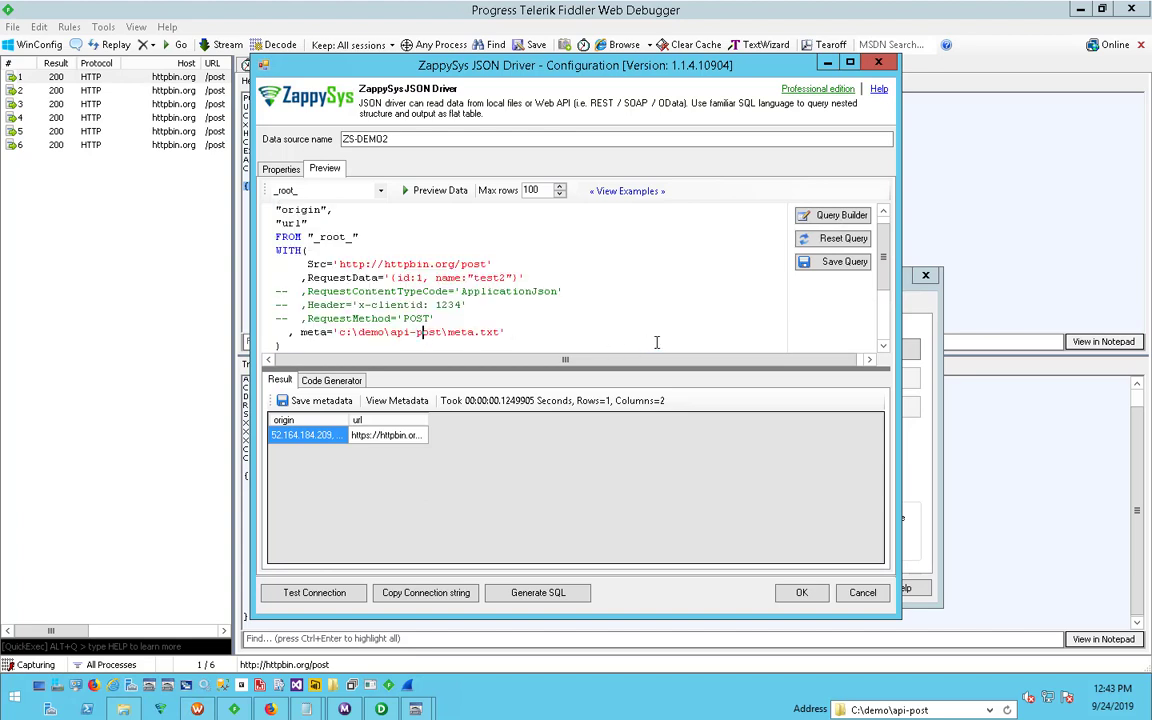
{"action": "left_click", "coordinate": [283, 170]}
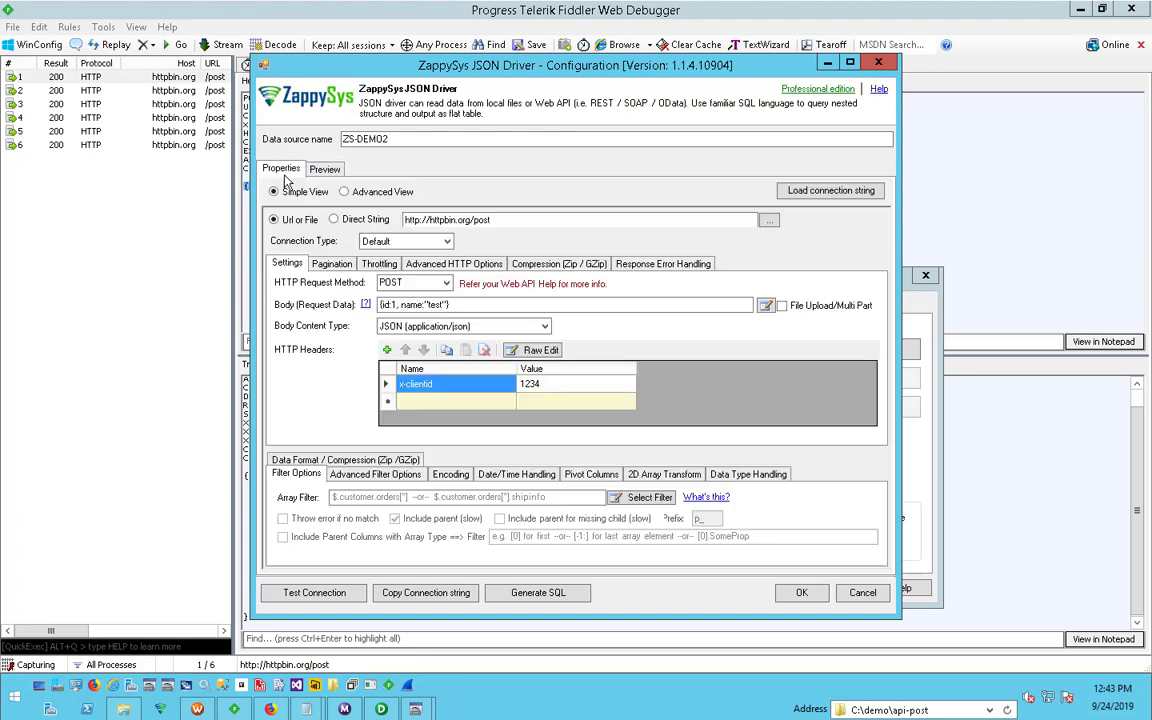
{"action": "left_click", "coordinate": [805, 594]}
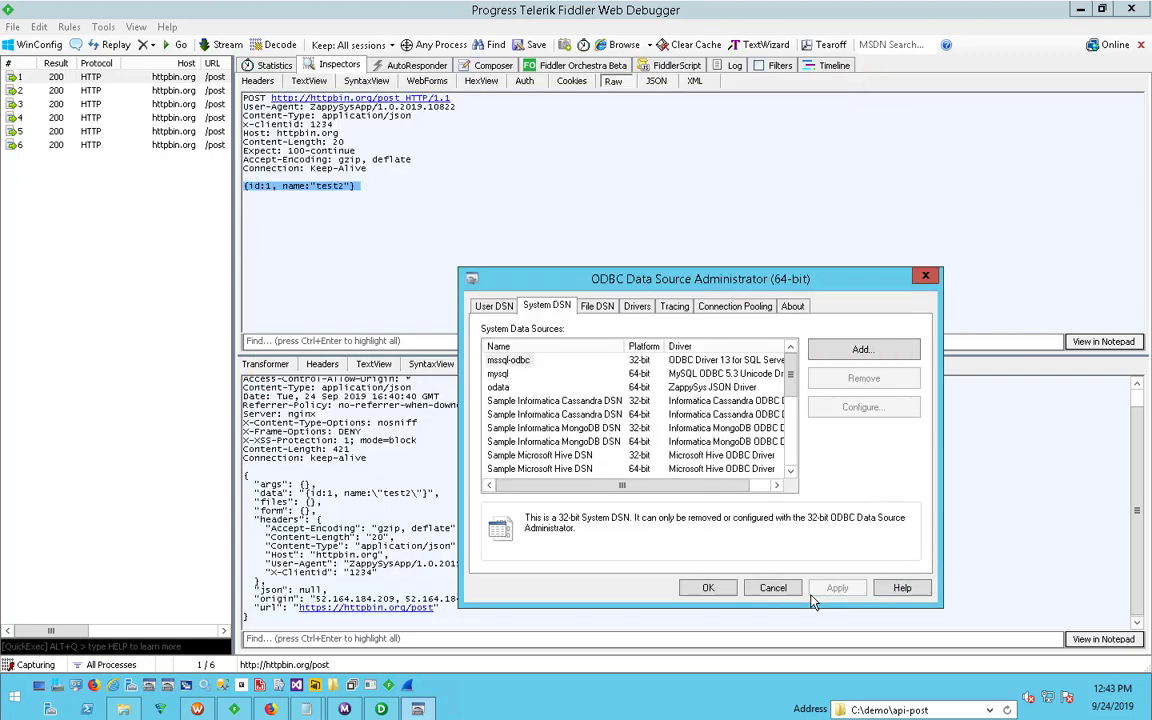
{"action": "left_click", "coordinate": [725, 591]}
{"action": "left_click", "coordinate": [548, 270]}
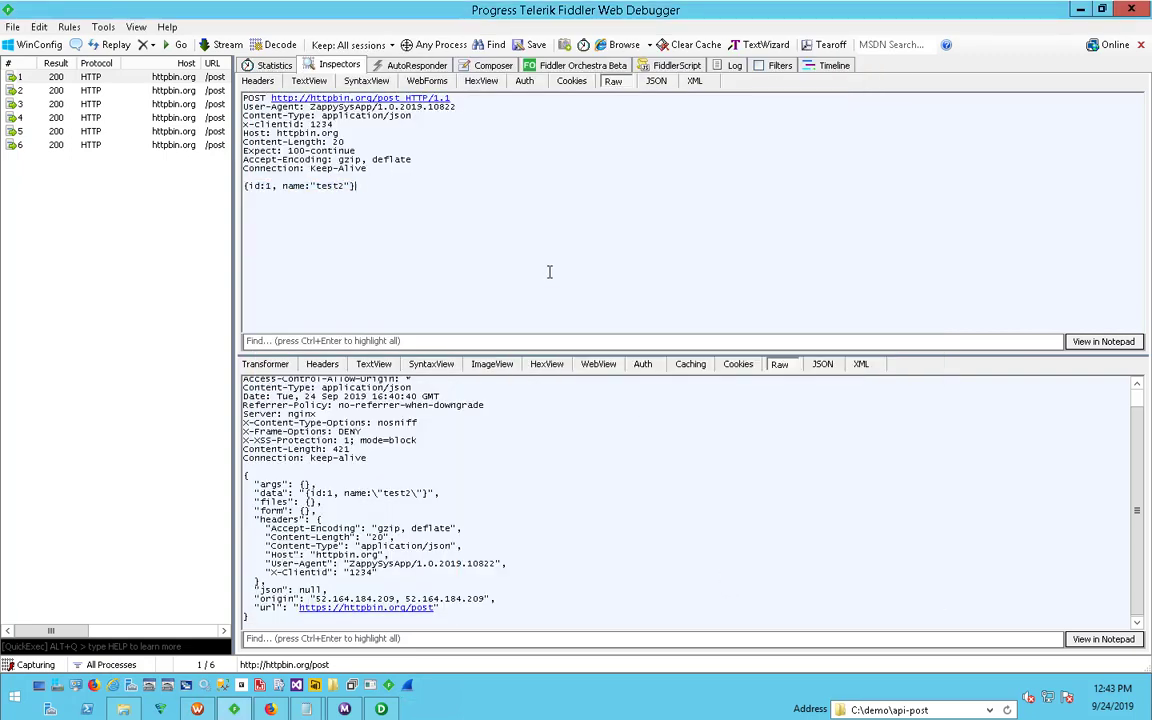
- Switch to Informatica PowerCenter Designer and compare the flat-file definitions in the Source Analyzer and Target Designer, ending on source_txt
{"action": "mouse_move", "coordinate": [381, 713]}
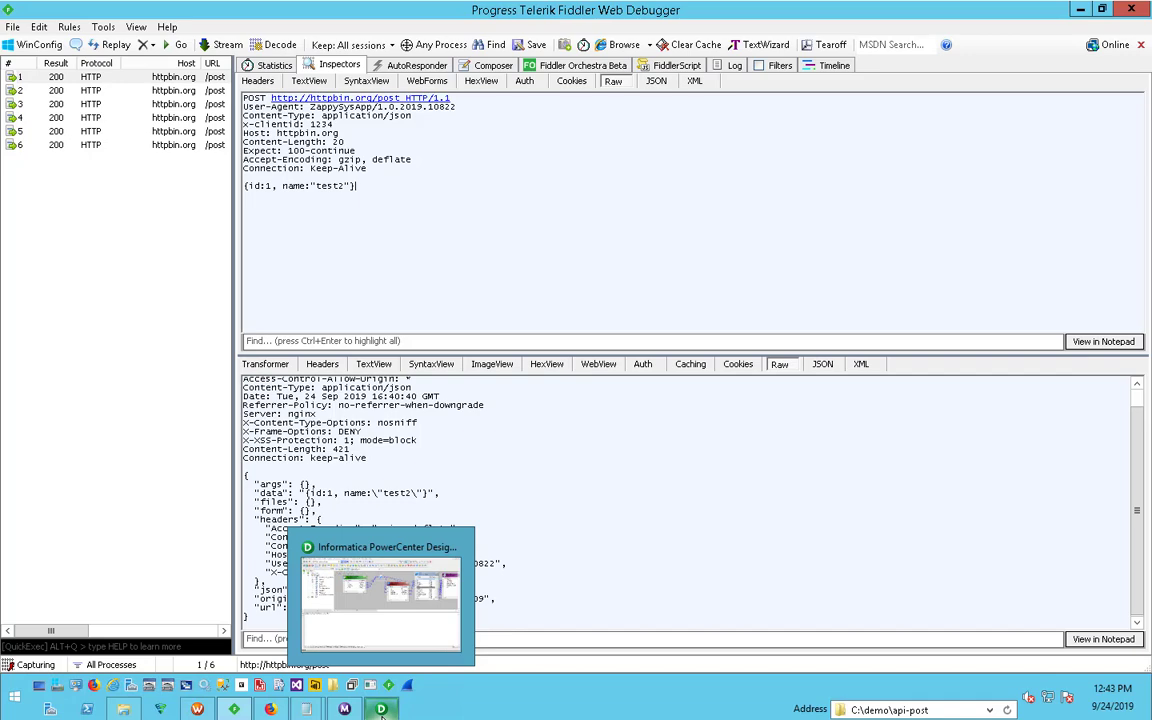
{"action": "left_click", "coordinate": [381, 630]}
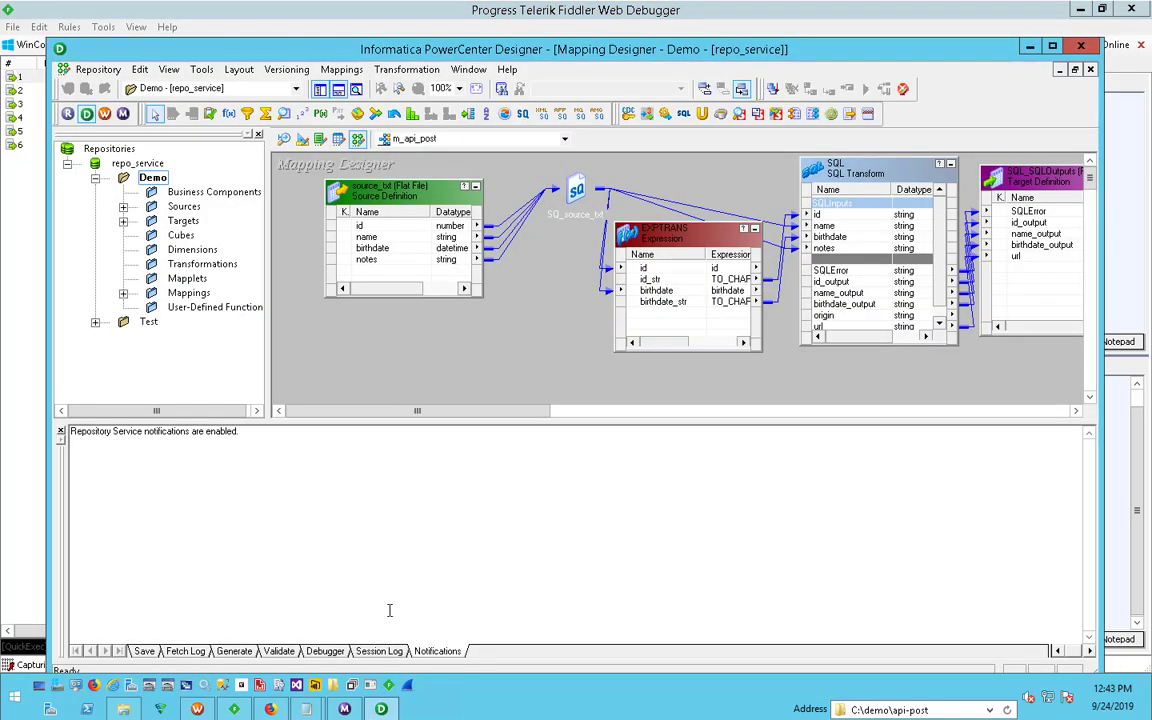
{"action": "left_click", "coordinate": [286, 139]}
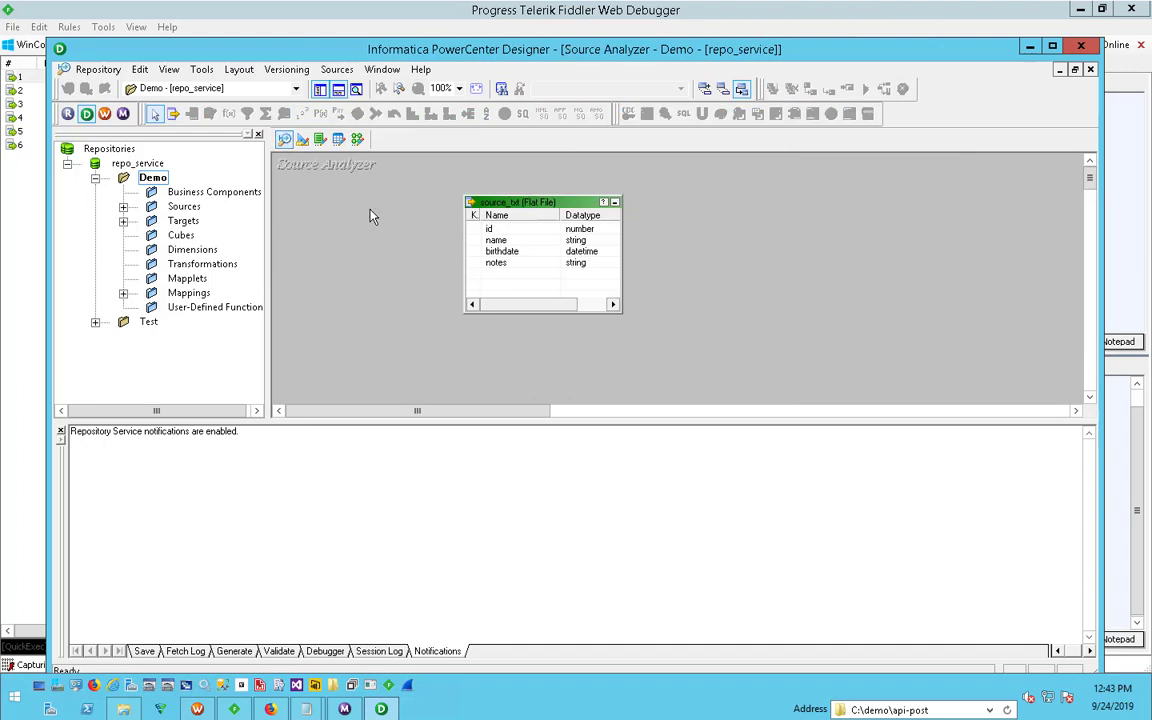
{"action": "left_click", "coordinate": [302, 139]}
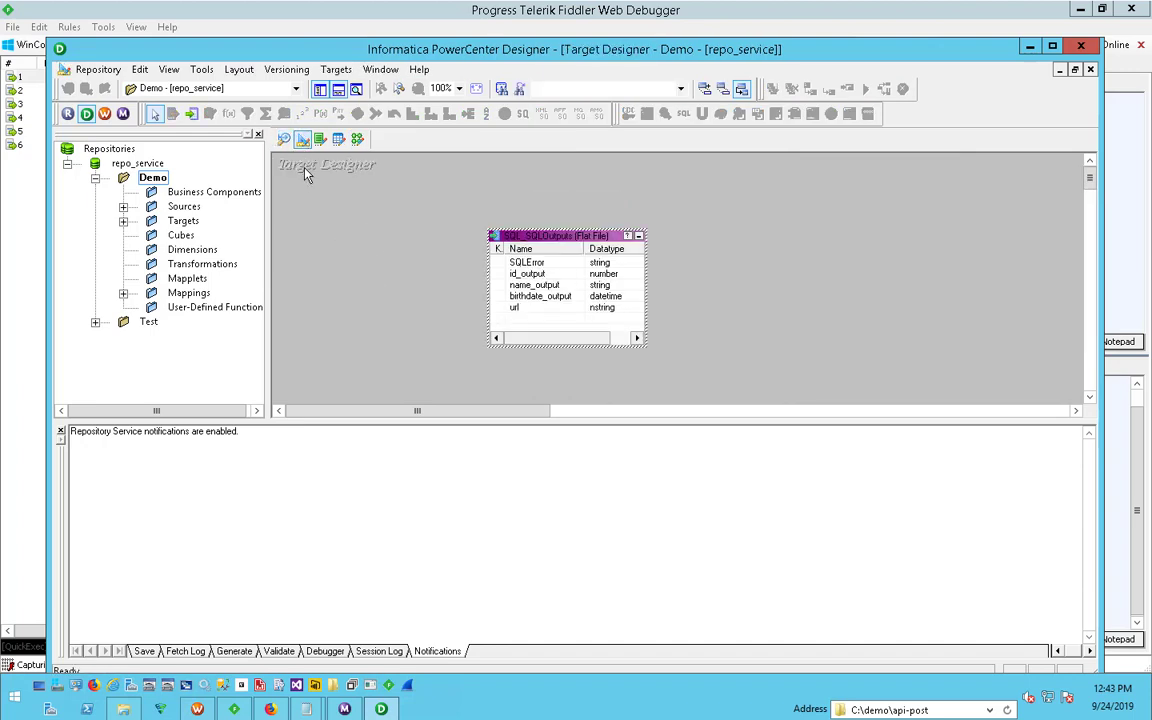
{"action": "left_click", "coordinate": [285, 140]}
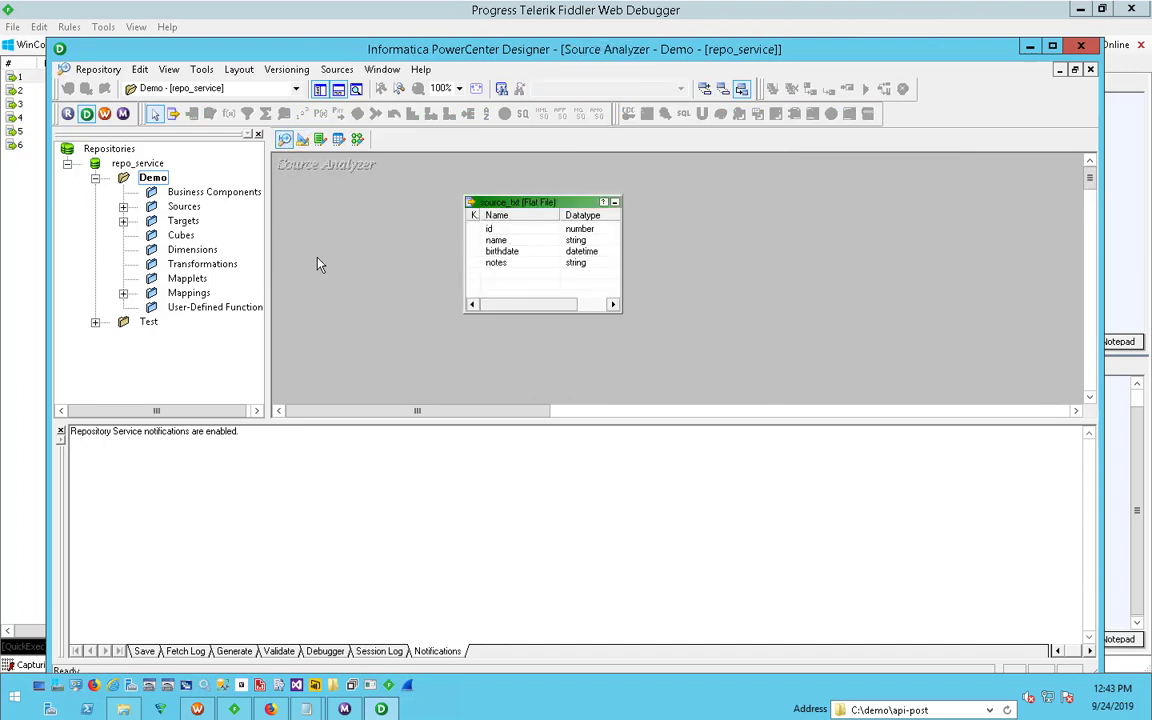
{"action": "left_click", "coordinate": [483, 231]}
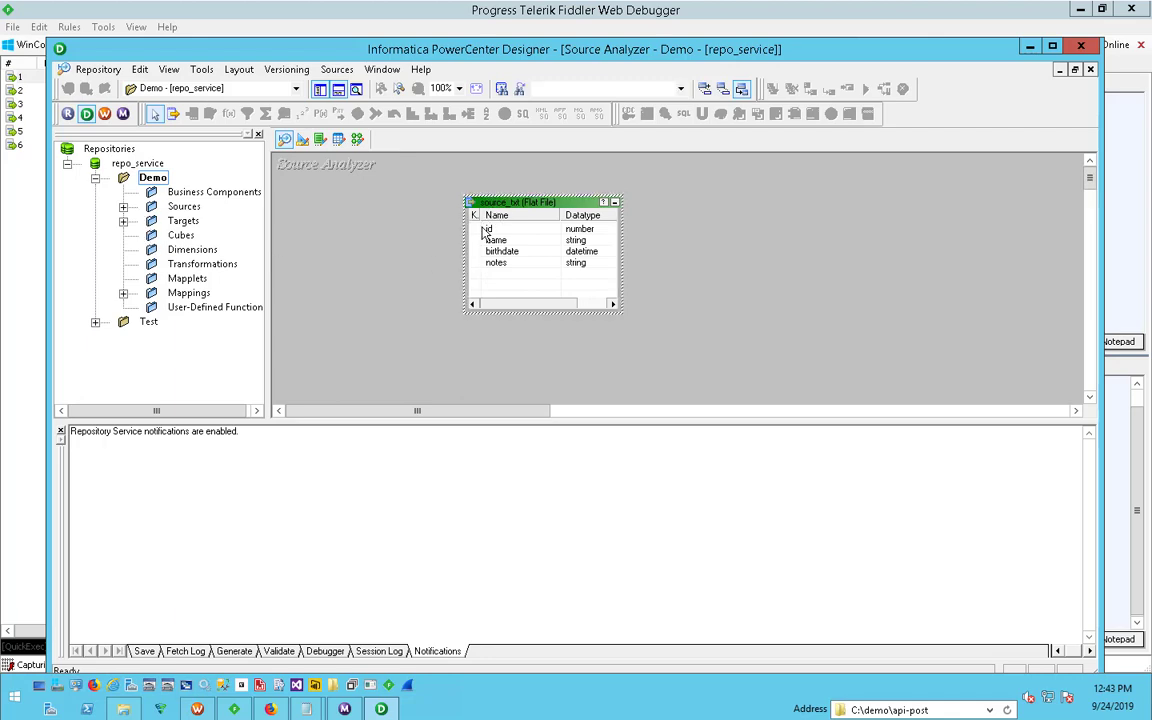
- Examine the source import options and the ODBC data sources offered for a database import, and cancel without importing
{"action": "left_click", "coordinate": [336, 69]}
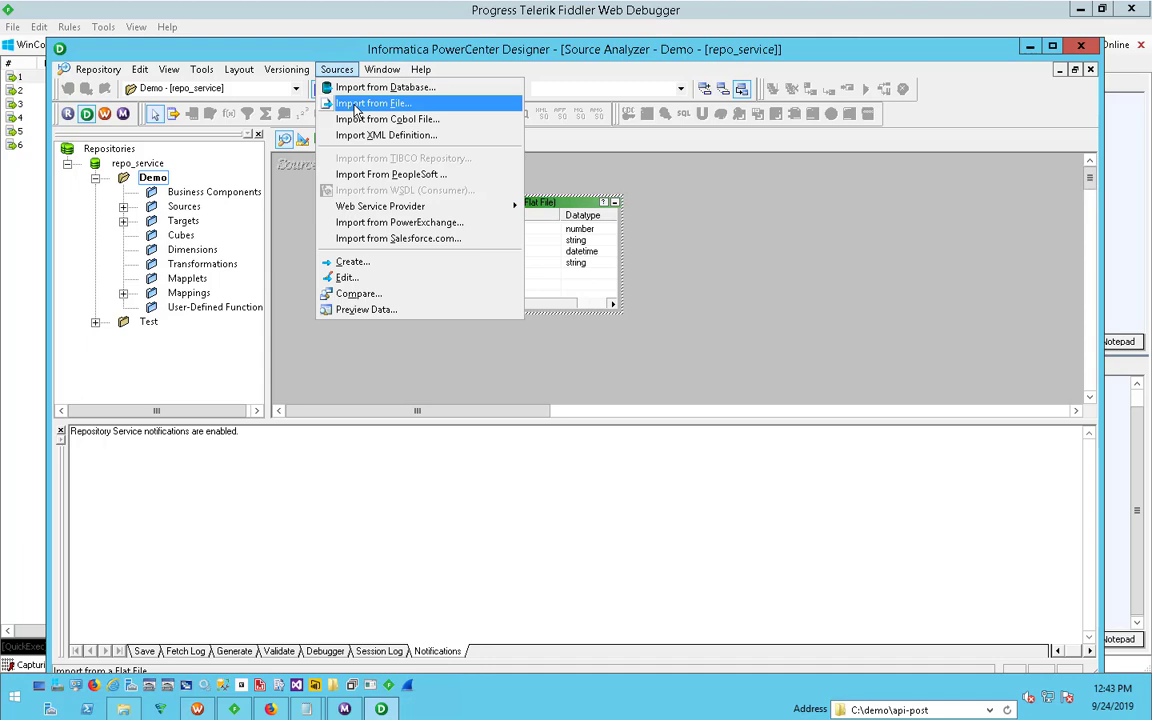
{"action": "left_click", "coordinate": [303, 252]}
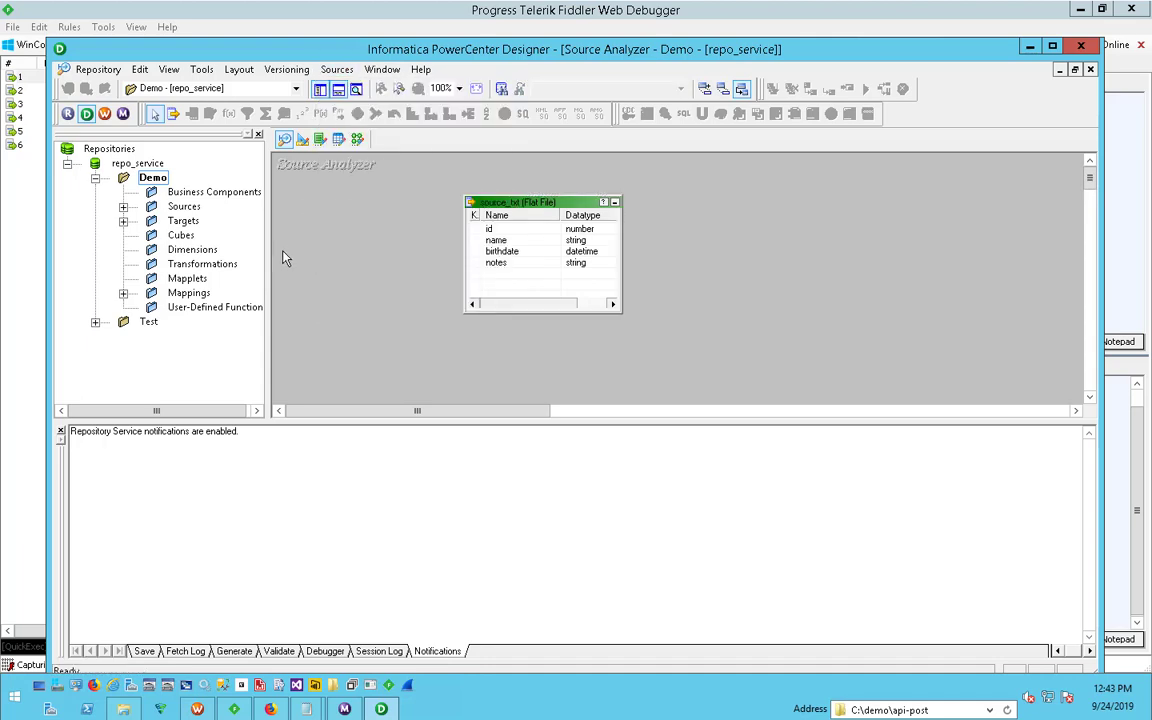
{"action": "left_click", "coordinate": [340, 70]}
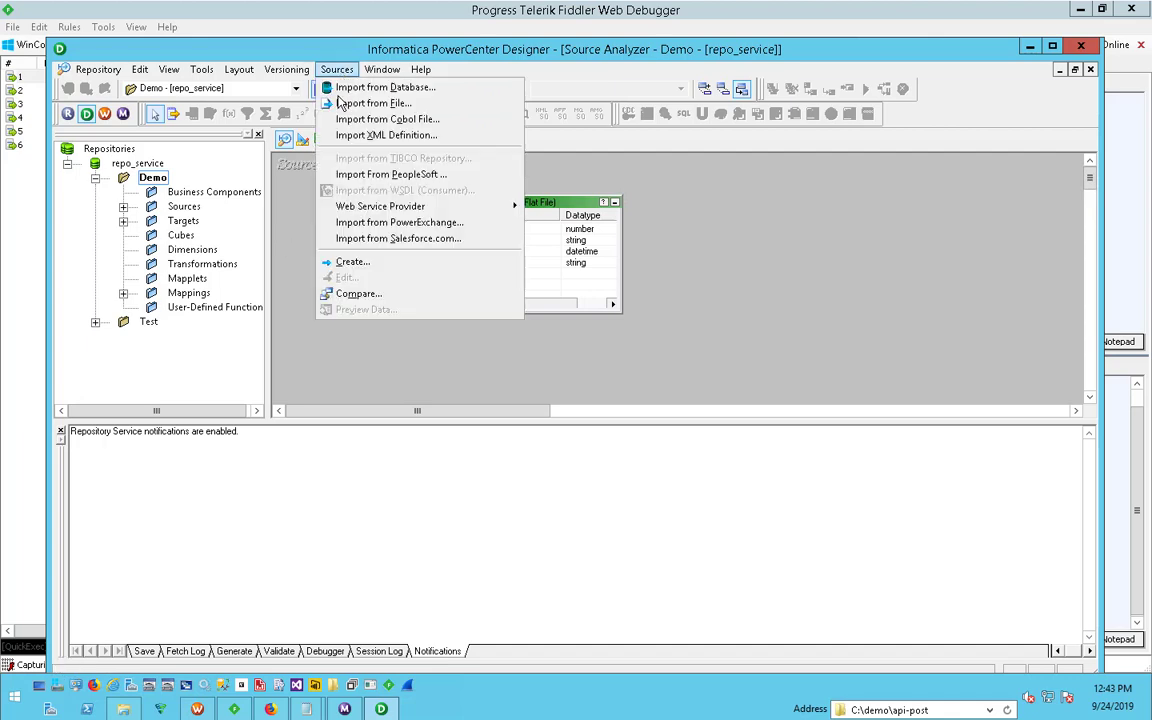
{"action": "left_click", "coordinate": [367, 94]}
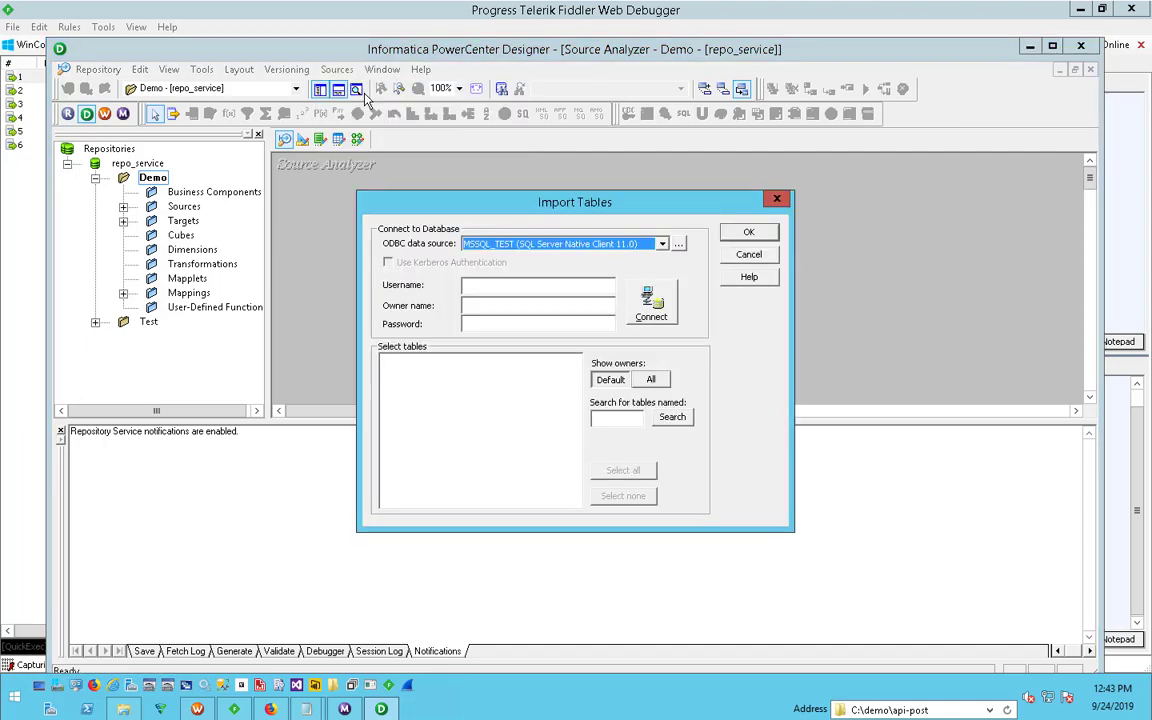
{"action": "left_click", "coordinate": [662, 244]}
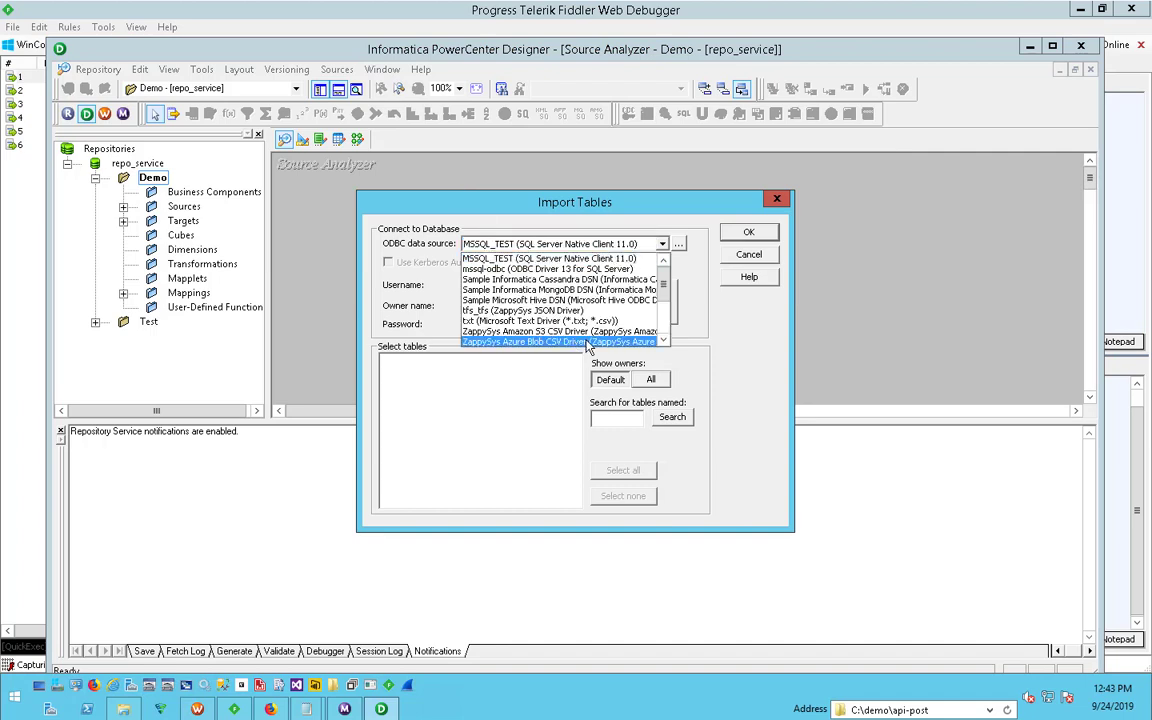
{"action": "mouse_move", "coordinate": [662, 283]}
{"action": "left_mouse_down"}
{"action": "mouse_move", "coordinate": [664, 333]}
{"action": "mouse_move", "coordinate": [670, 260]}
{"action": "left_mouse_up"}
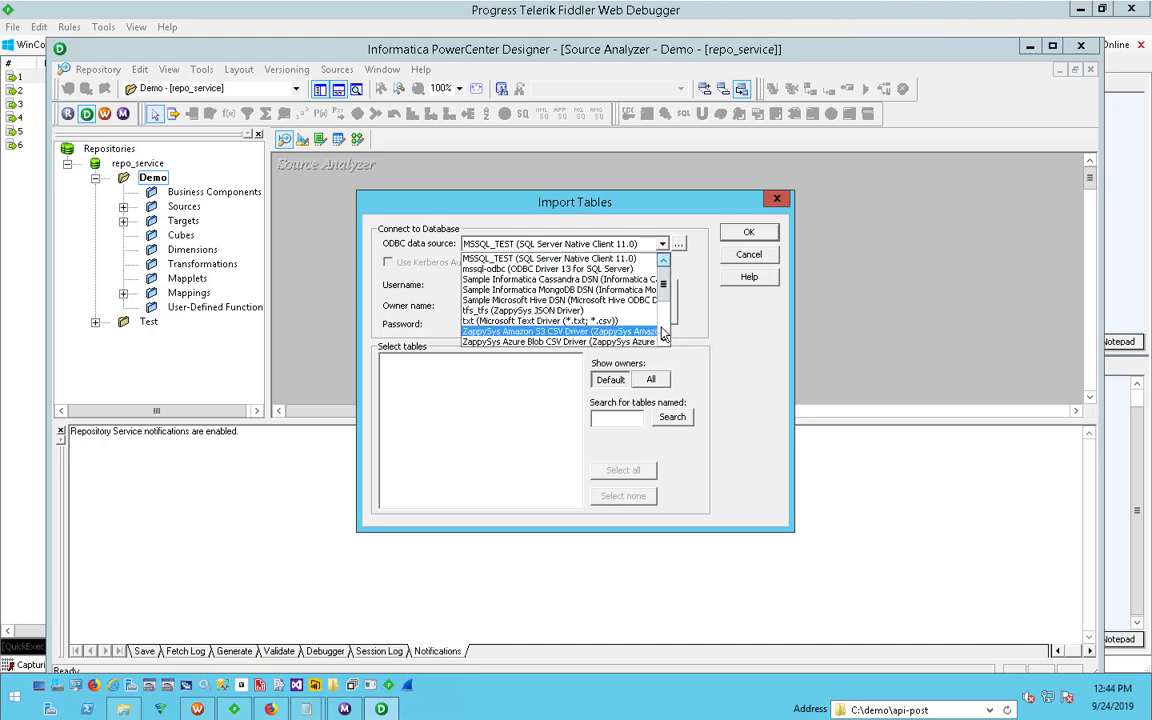
{"action": "scroll", "coordinate": [772, 262], "scroll_direction": "down", "scroll_amount": 3}
{"action": "left_click", "coordinate": [772, 260]}
{"action": "left_click", "coordinate": [762, 258]}
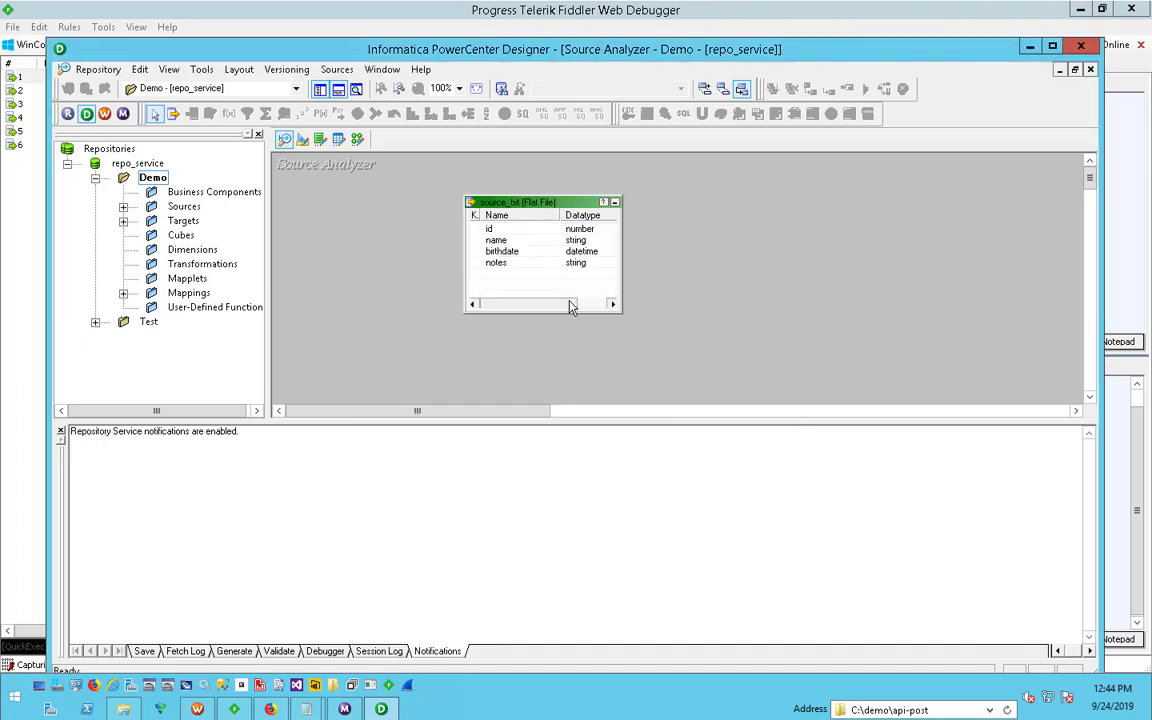
- Review the source_txt source definition and the SQL_SQLOutputs flat-file target definition in the Target Designer
{"action": "left_click", "coordinate": [520, 215]}
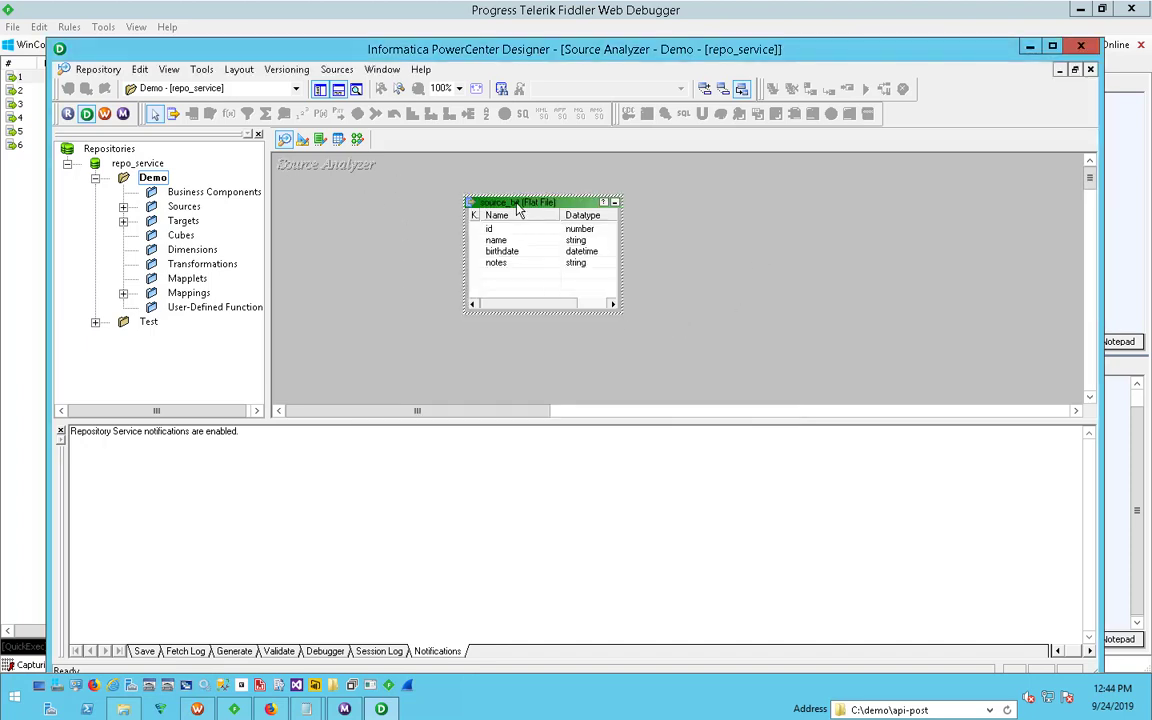
{"action": "left_click", "coordinate": [301, 139]}
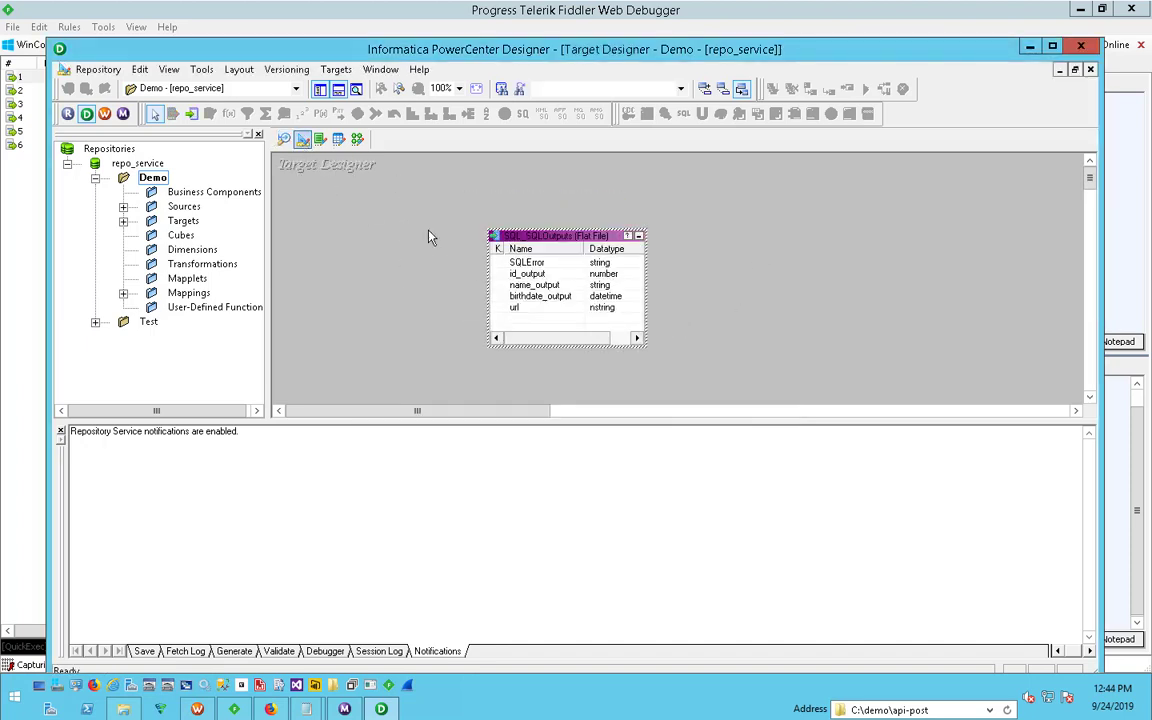
{"action": "left_click_drag", "start_coordinate": [389, 227], "coordinate": [380, 228]}
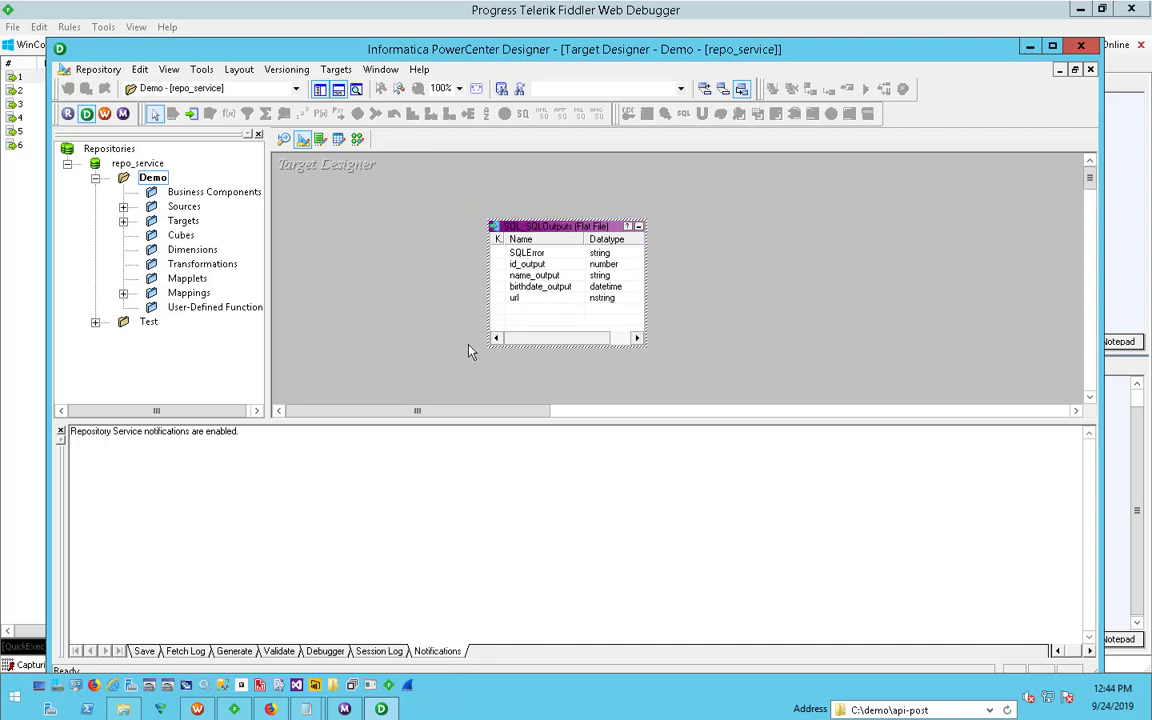
{"action": "left_click", "coordinate": [375, 268]}
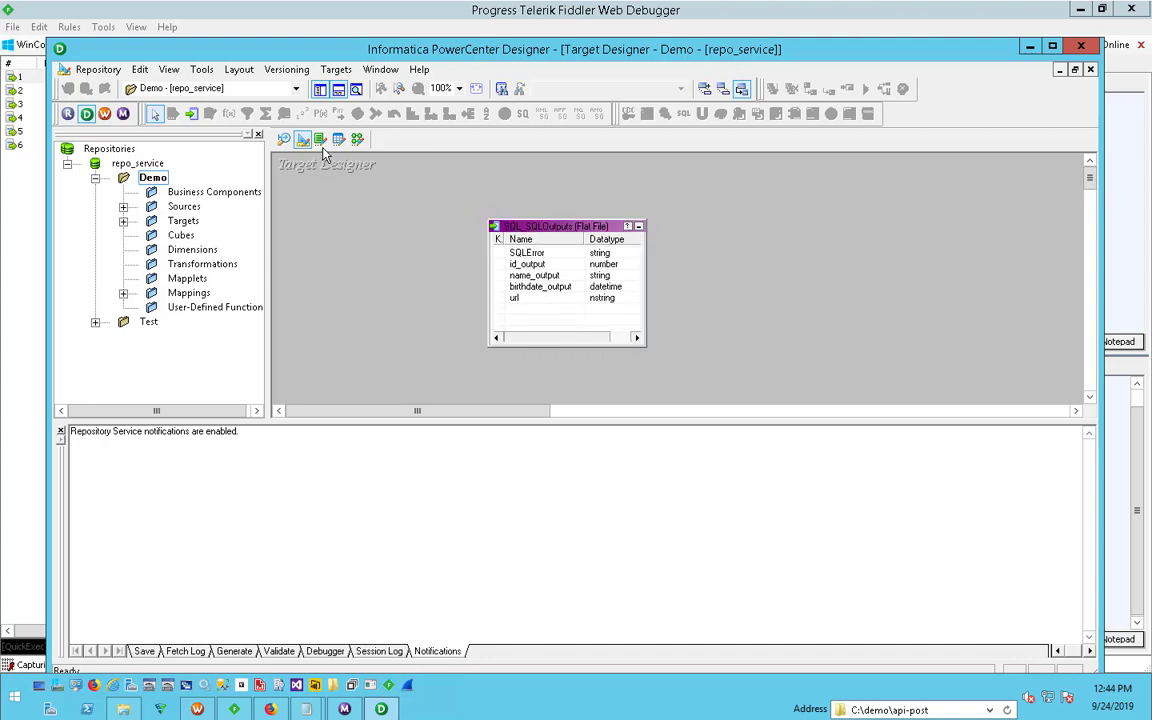
{"action": "left_click", "coordinate": [326, 70]}
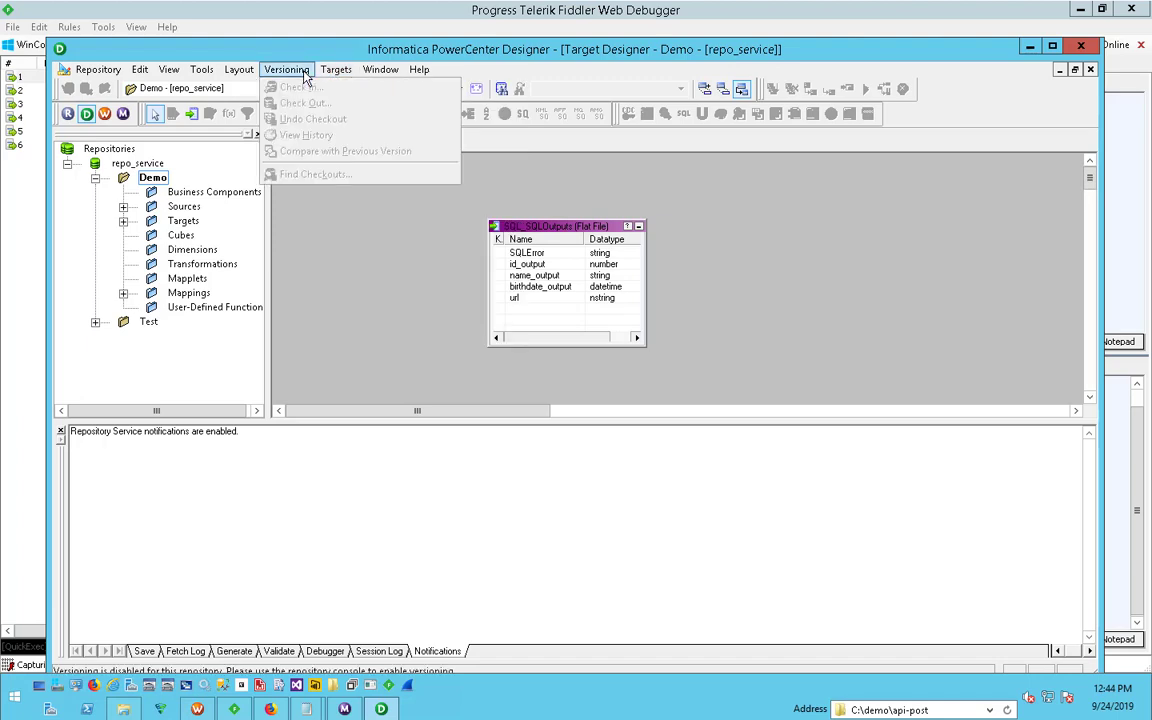
{"action": "left_click", "coordinate": [401, 387]}
- Switch to PowerCenter Workflow Manager and start a new relational connection with the ODBC subtype
{"action": "left_click", "coordinate": [197, 709]}
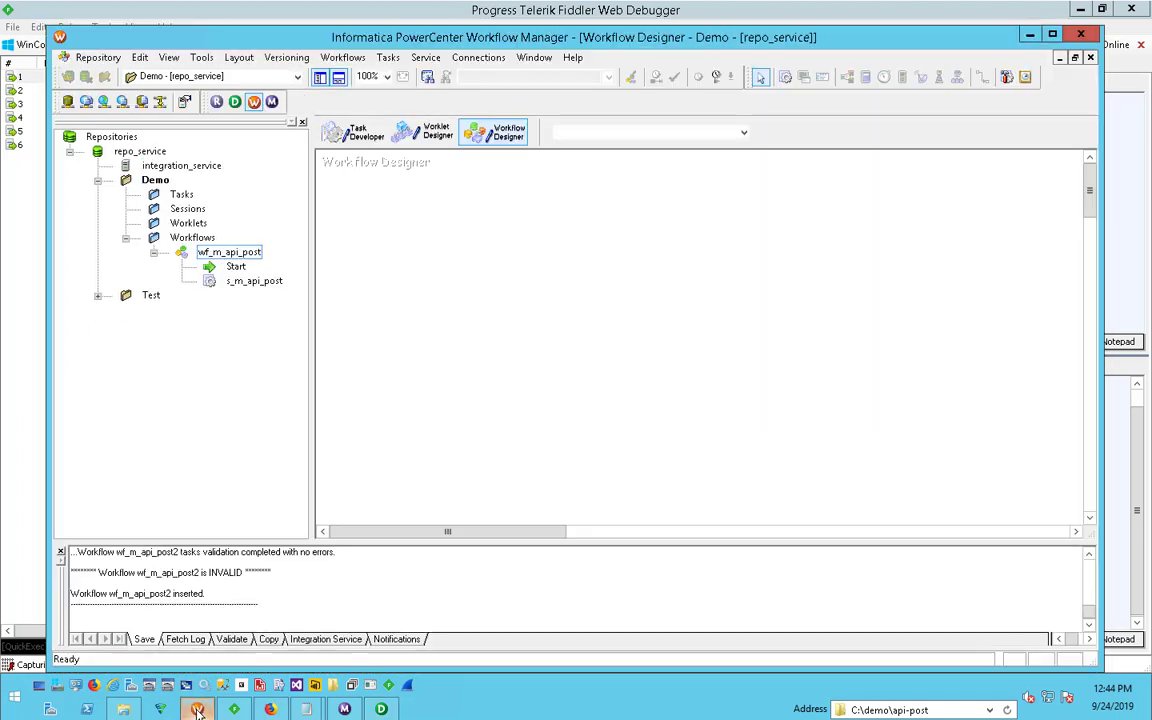
{"action": "left_click", "coordinate": [493, 62]}
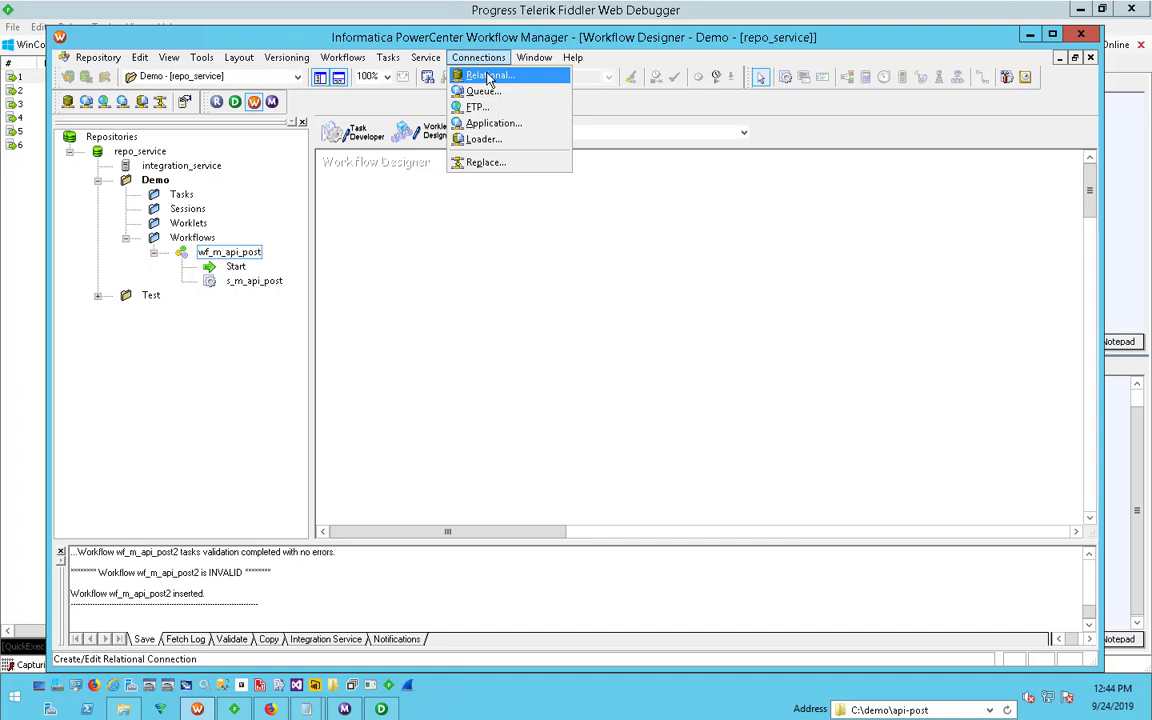
{"action": "left_click", "coordinate": [489, 77]}
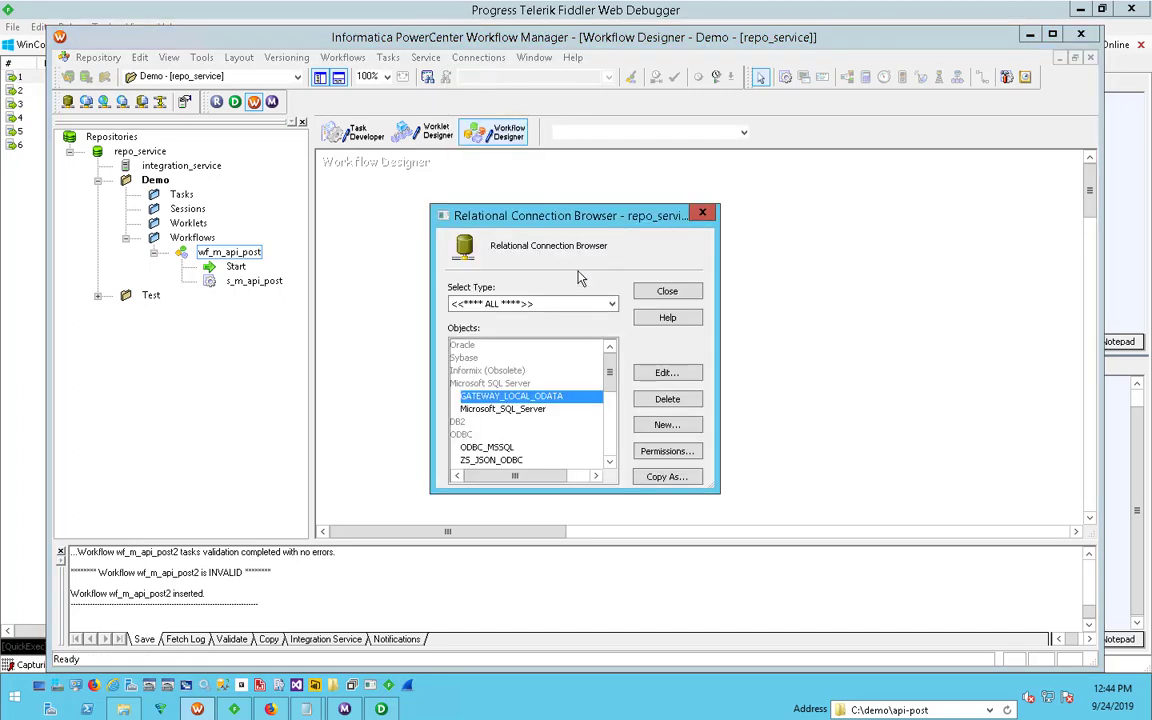
{"action": "left_click_drag", "start_coordinate": [612, 373], "coordinate": [609, 385]}
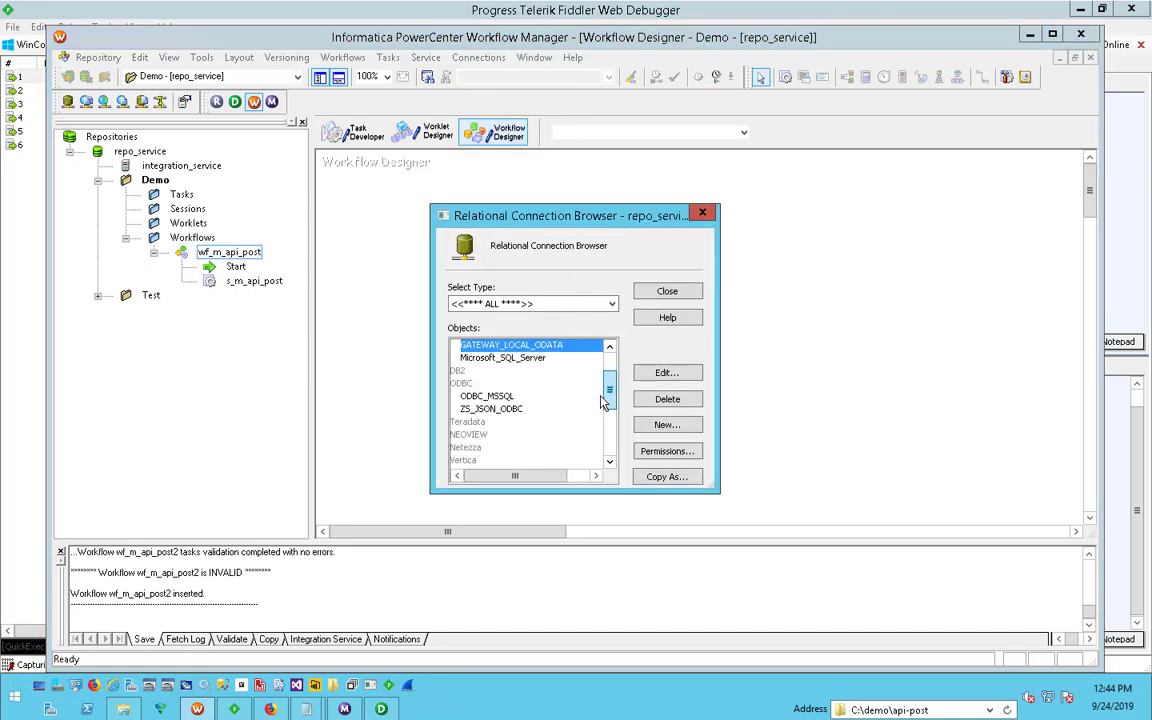
{"action": "left_click", "coordinate": [495, 409]}
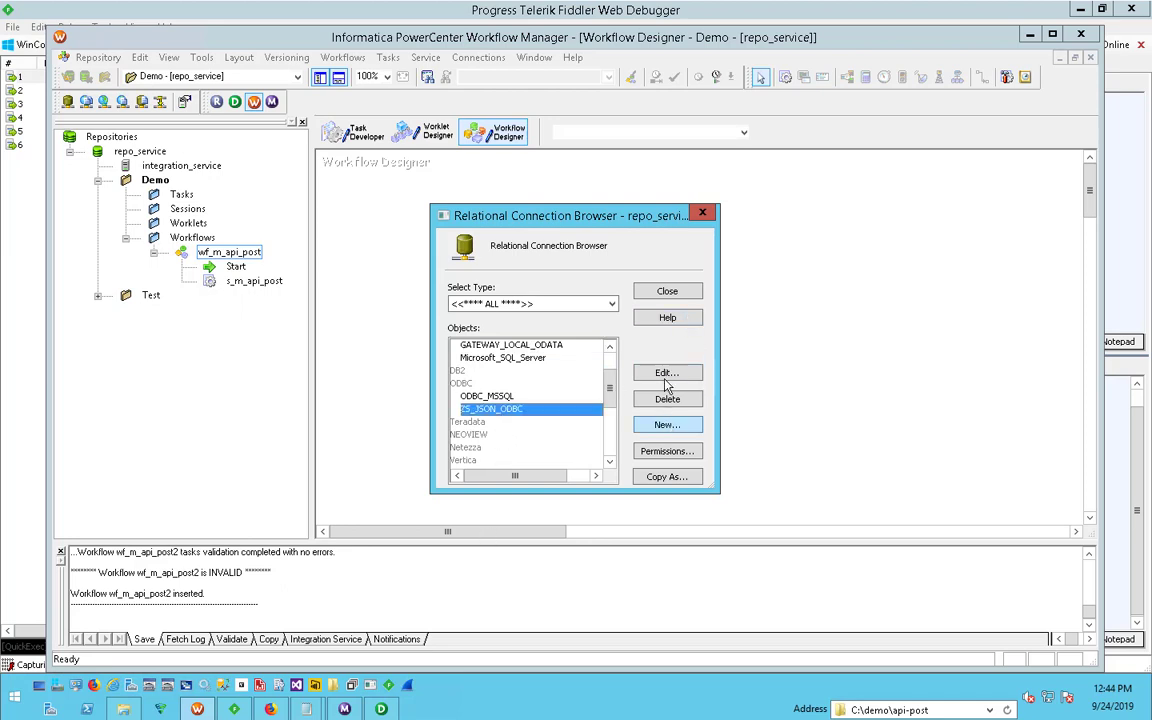
{"action": "left_click", "coordinate": [652, 428]}
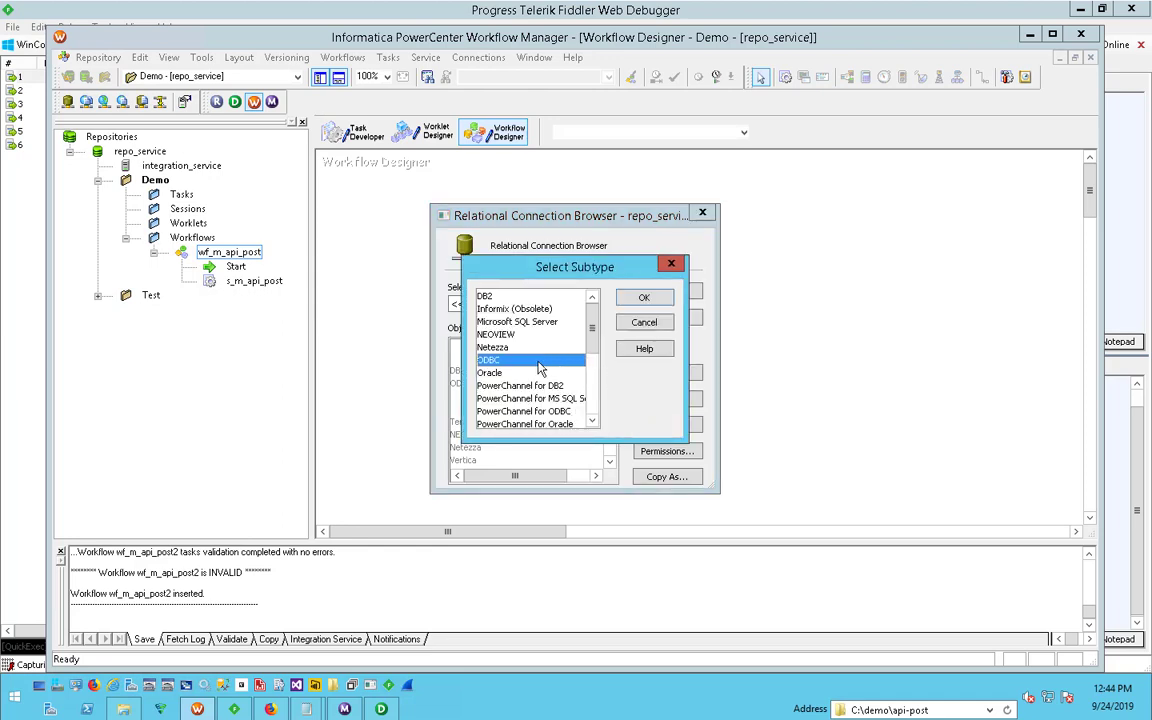
{"action": "left_click", "coordinate": [641, 300]}
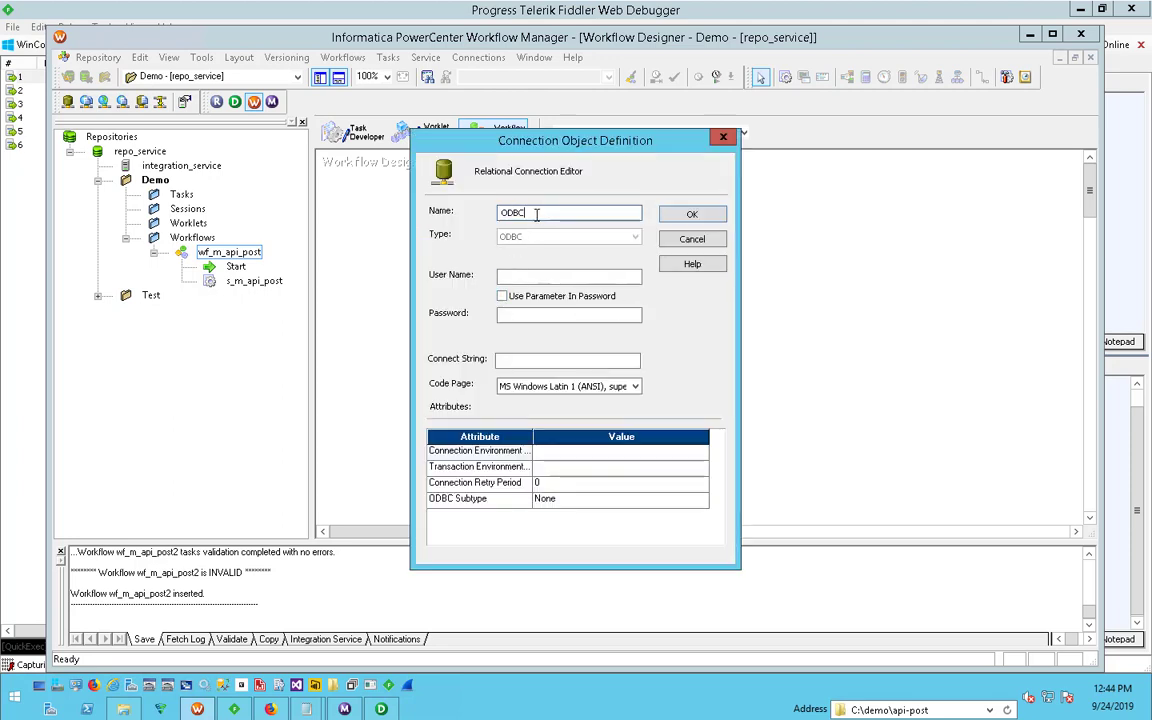
- Name the new relational connection ZS_ODBC2 and fill in a dummy user name and password
{"action": "left_click_drag", "start_coordinate": [547, 158], "coordinate": [786, 180]}
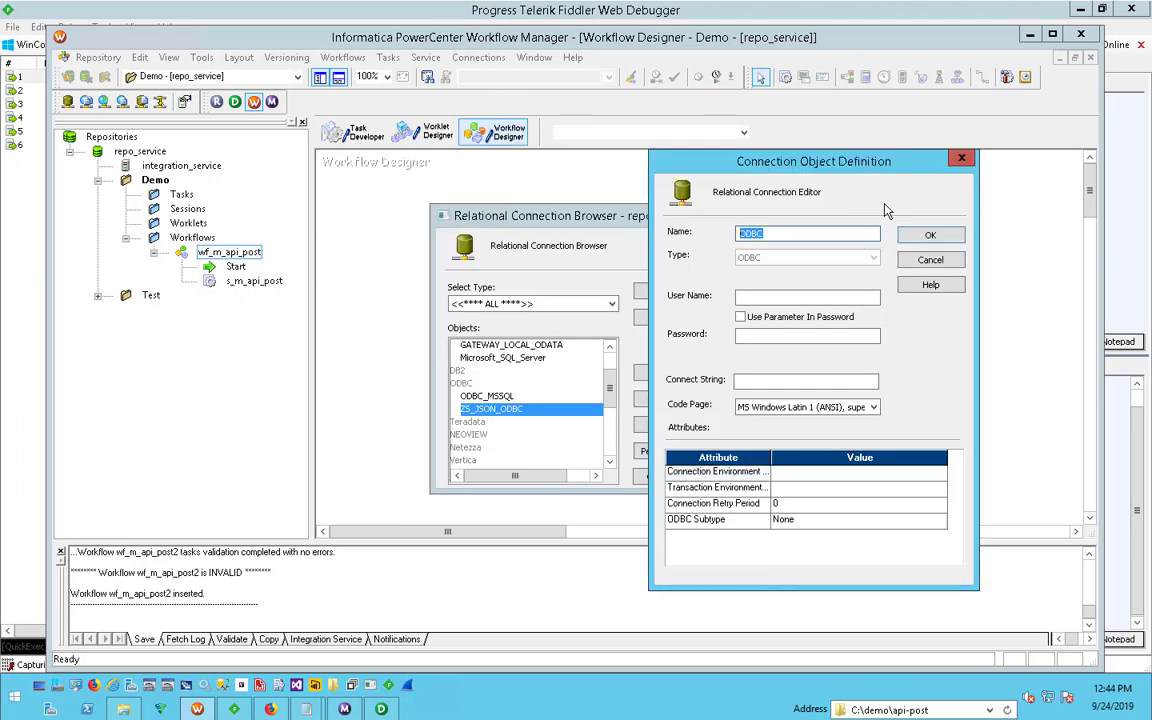
{"action": "type", "text": "ZS_ODBC2"}
{"action": "left_click", "coordinate": [833, 298]}
{"action": "type", "text": "ssdsd"}
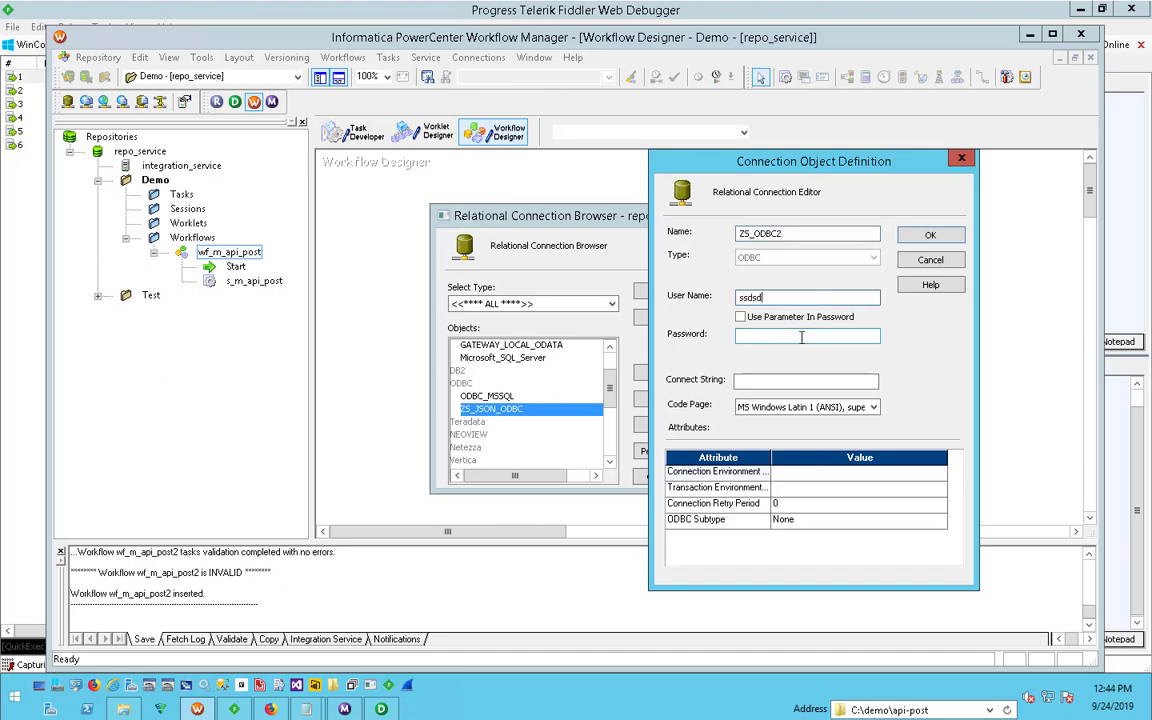
{"action": "left_click", "coordinate": [802, 337]}
{"action": "type", "text": "******"}
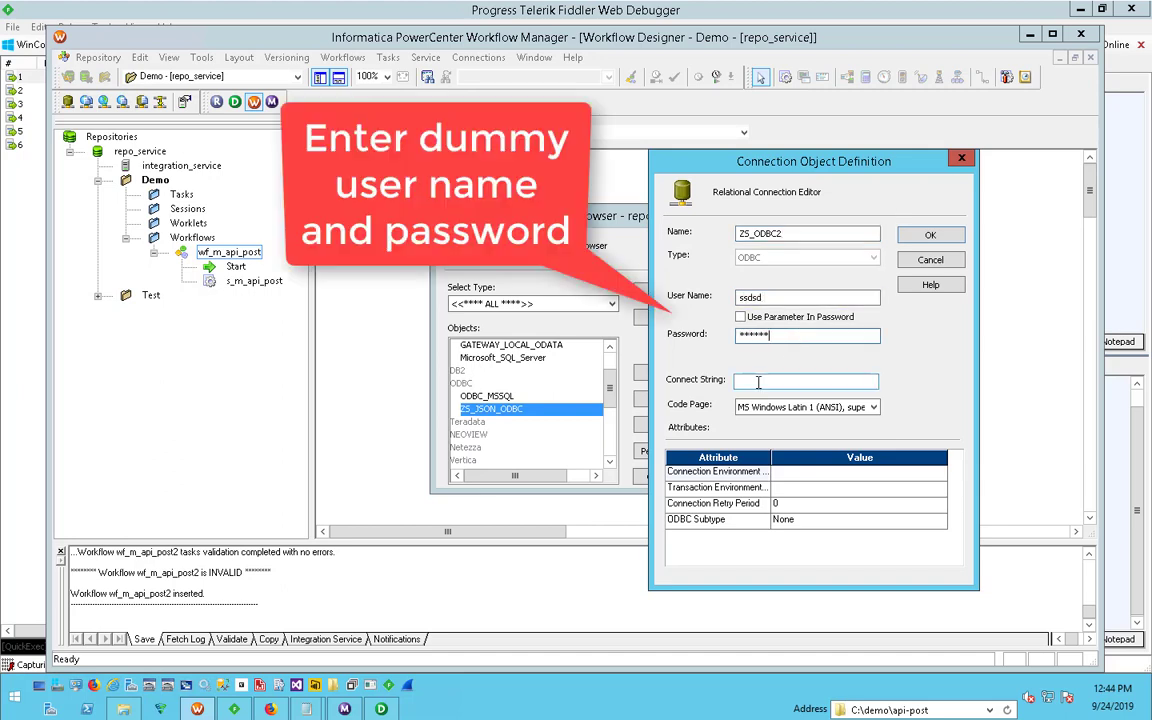
- Set the connection's connect string to the ODBC data source name ZS-DEMO2
{"action": "left_click", "coordinate": [758, 381]}
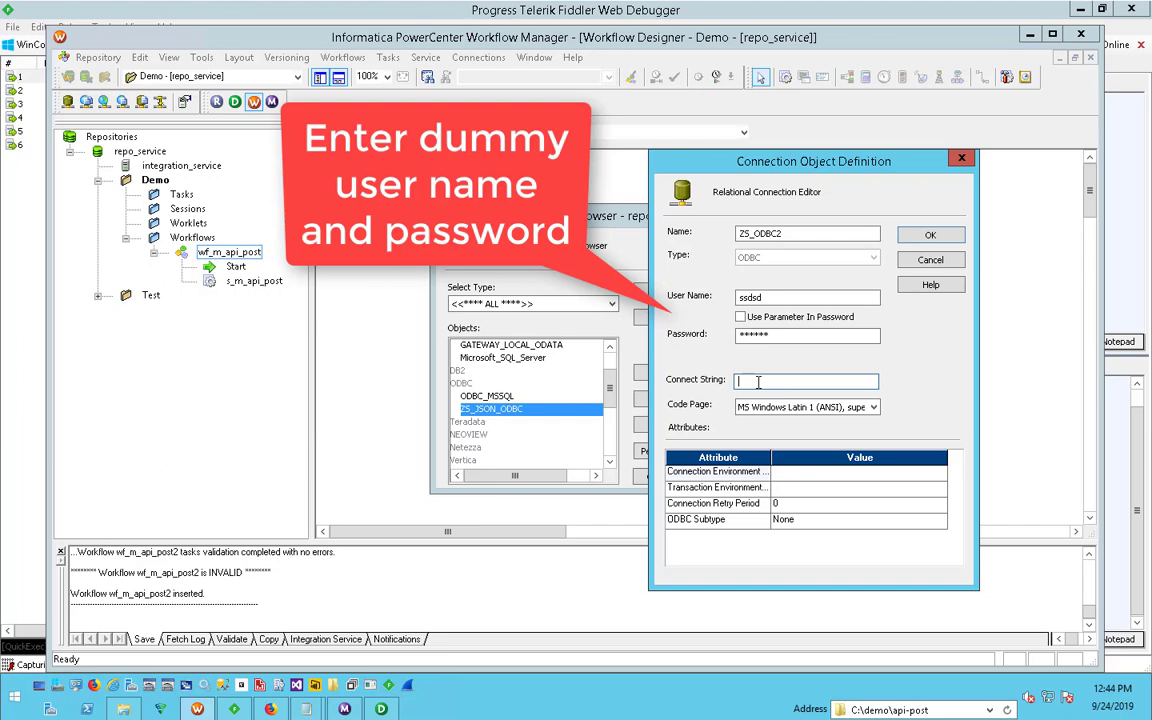
{"action": "type", "text": "ZS-DEMO2"}
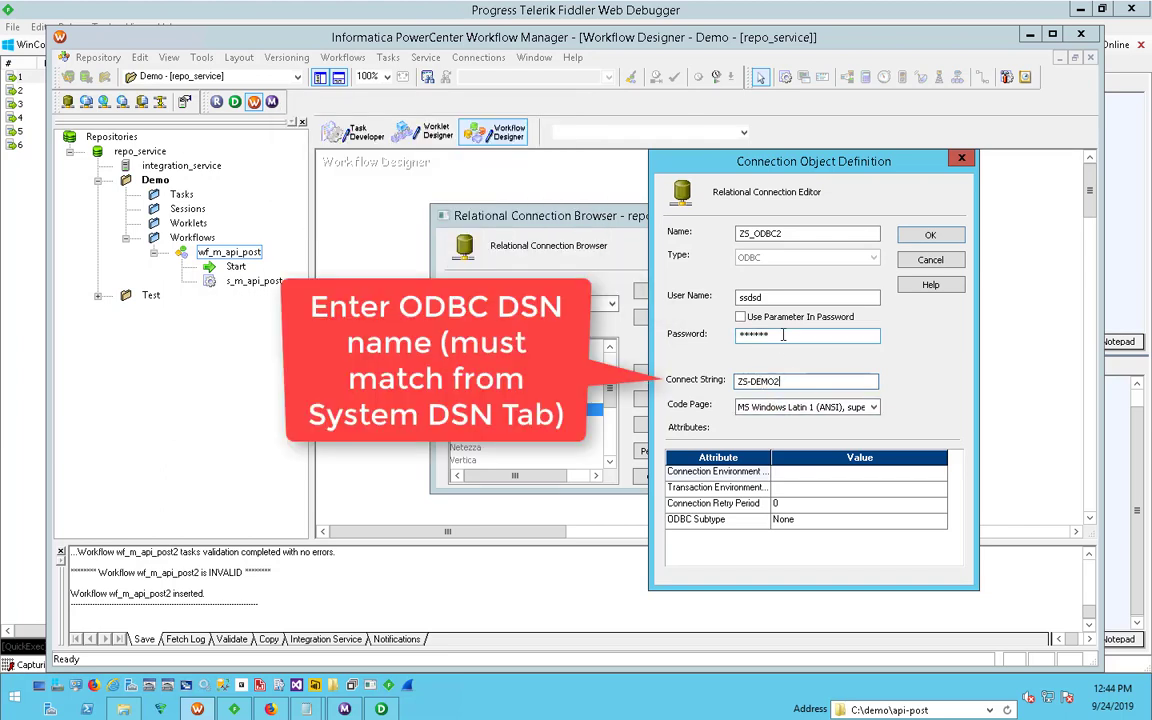
{"action": "key", "text": "shift+Tab"}
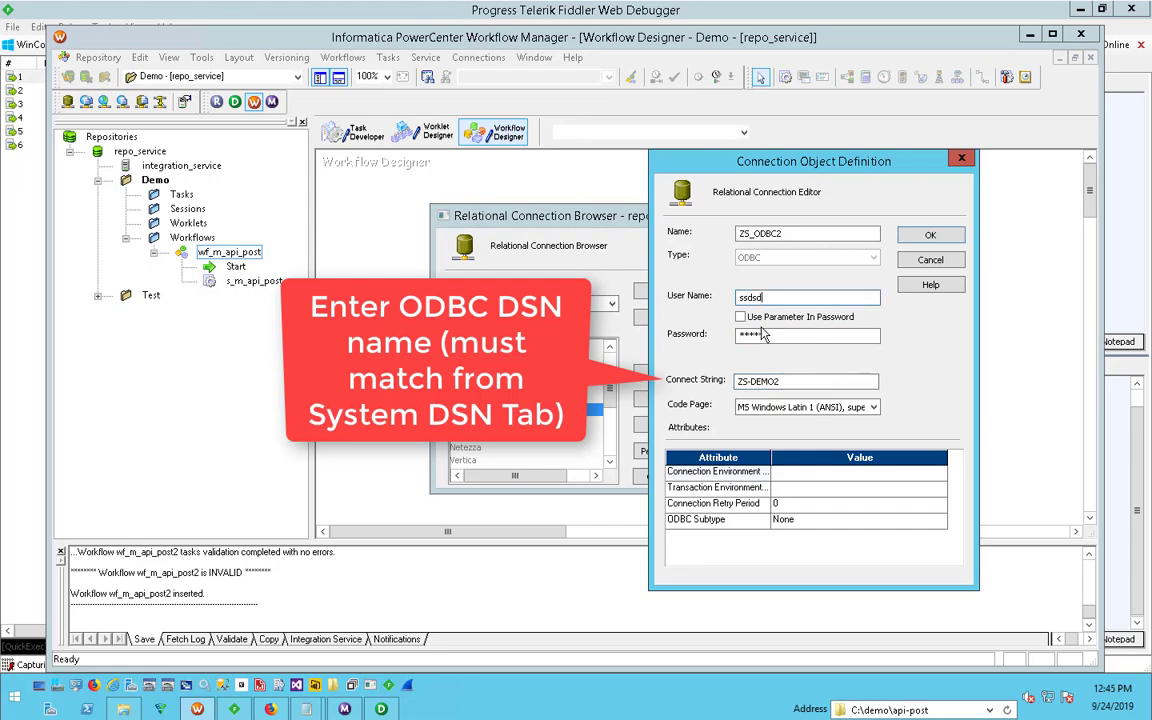
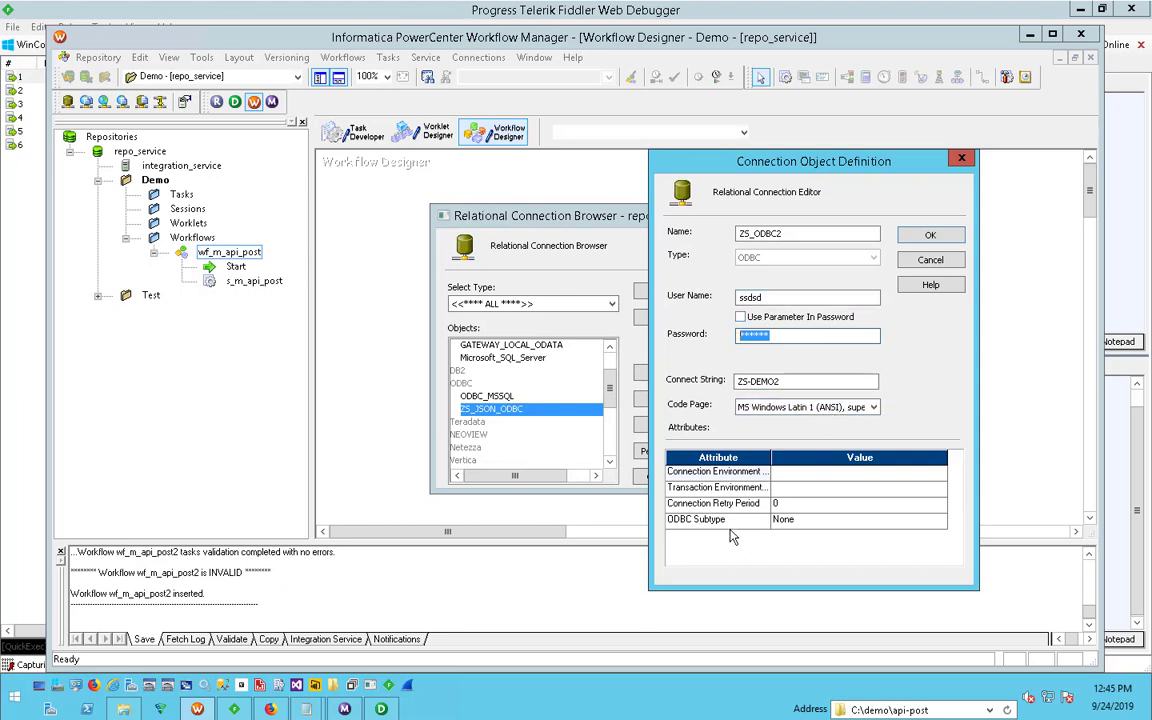
- Discard the unsaved ZS_ODBC2 connection and set the existing ZS_JSON_ODBC connection's connect string to ZS-DEMO2
{"action": "left_click", "coordinate": [927, 263]}
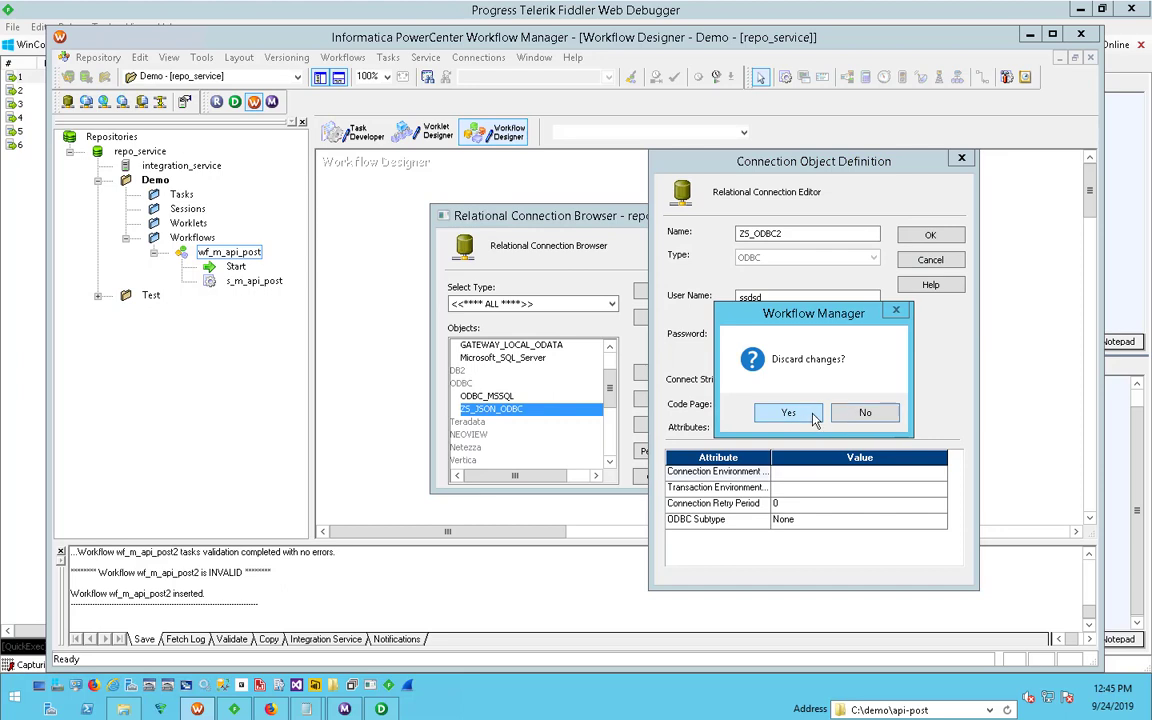
{"action": "left_click", "coordinate": [788, 413]}
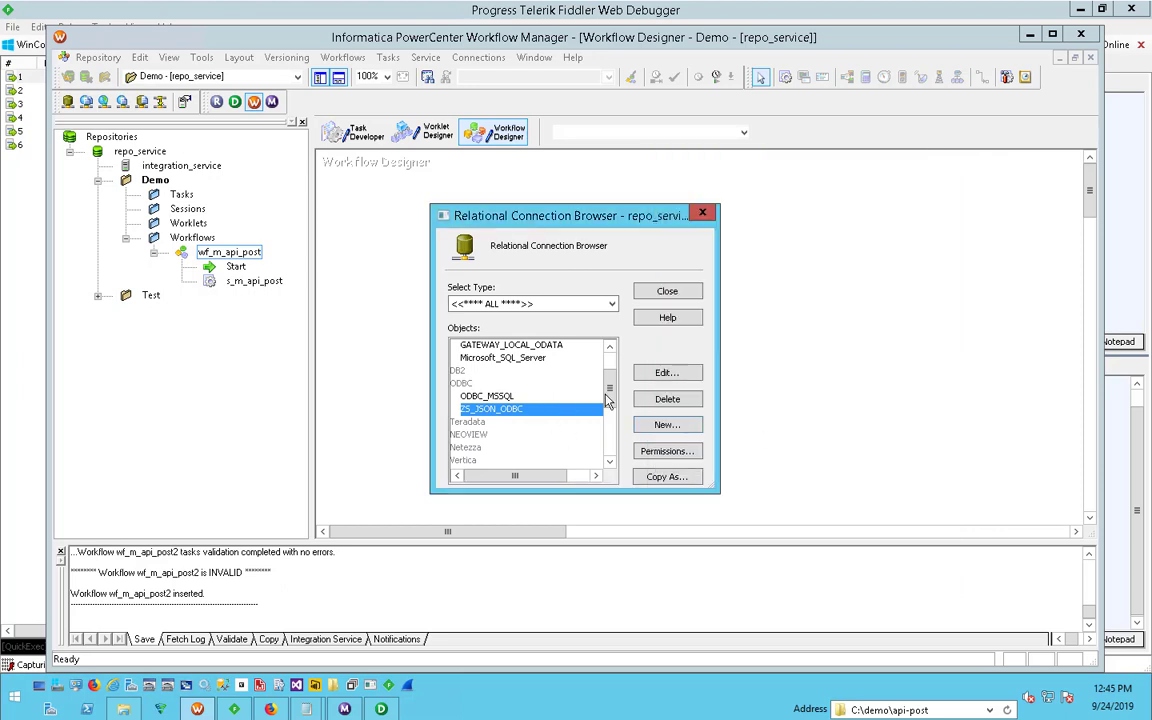
{"action": "left_click", "coordinate": [672, 374]}
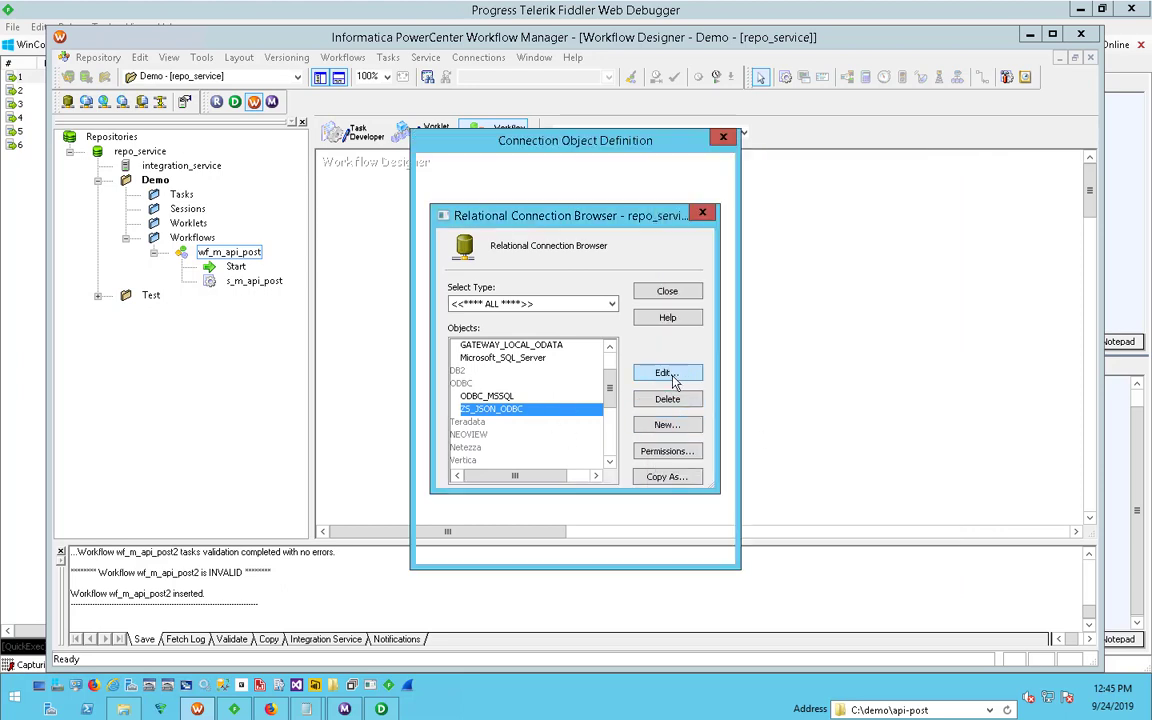
{"action": "left_click", "coordinate": [544, 361]}
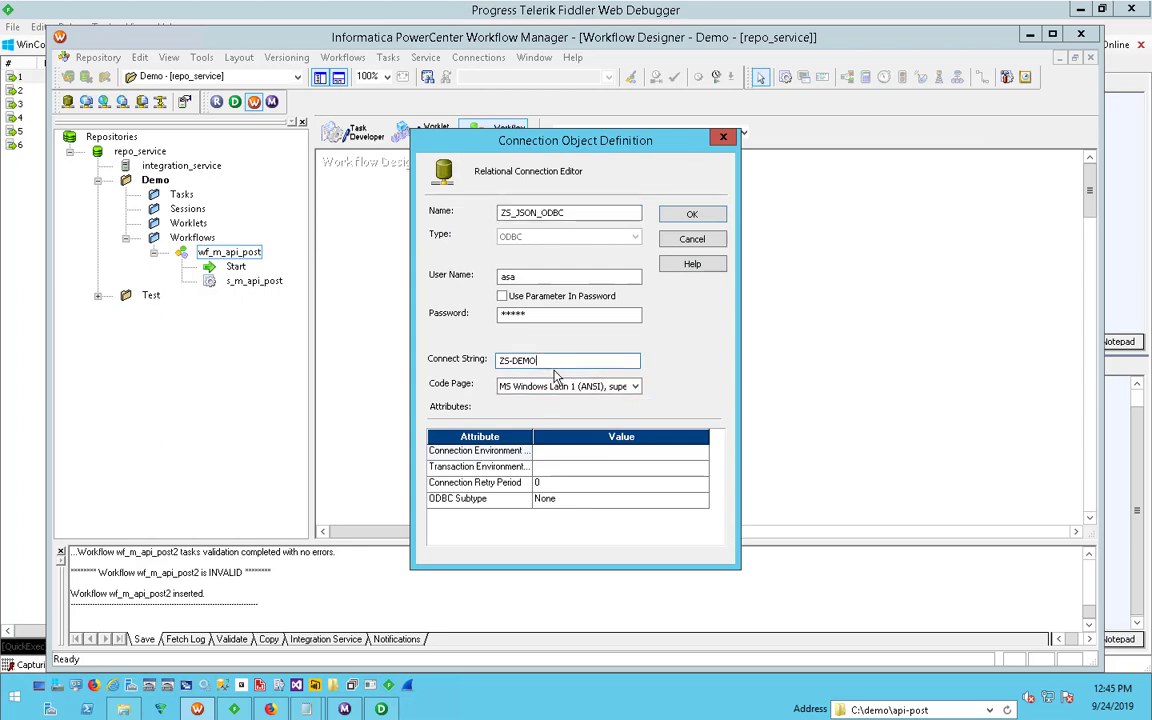
{"action": "type", "text": "2"}
{"action": "left_click", "coordinate": [692, 215]}
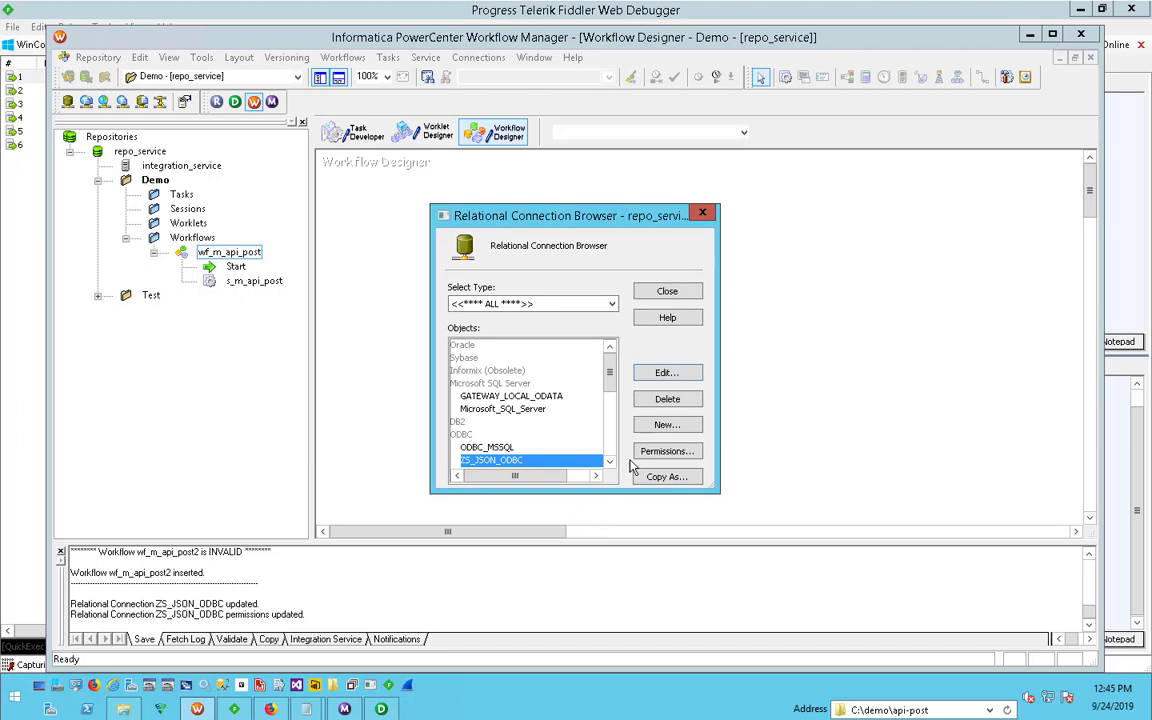
{"action": "left_click", "coordinate": [686, 300]}
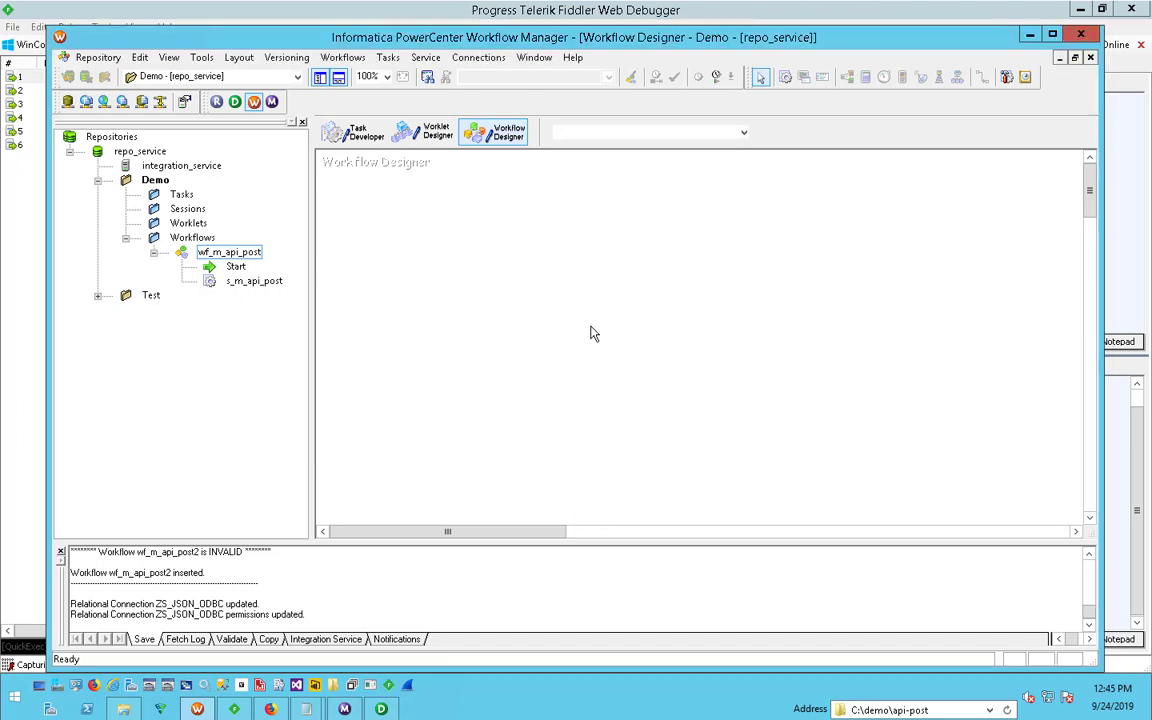
- Save the repository changes in the Demo folder
{"action": "key", "text": "ctrl+s"}
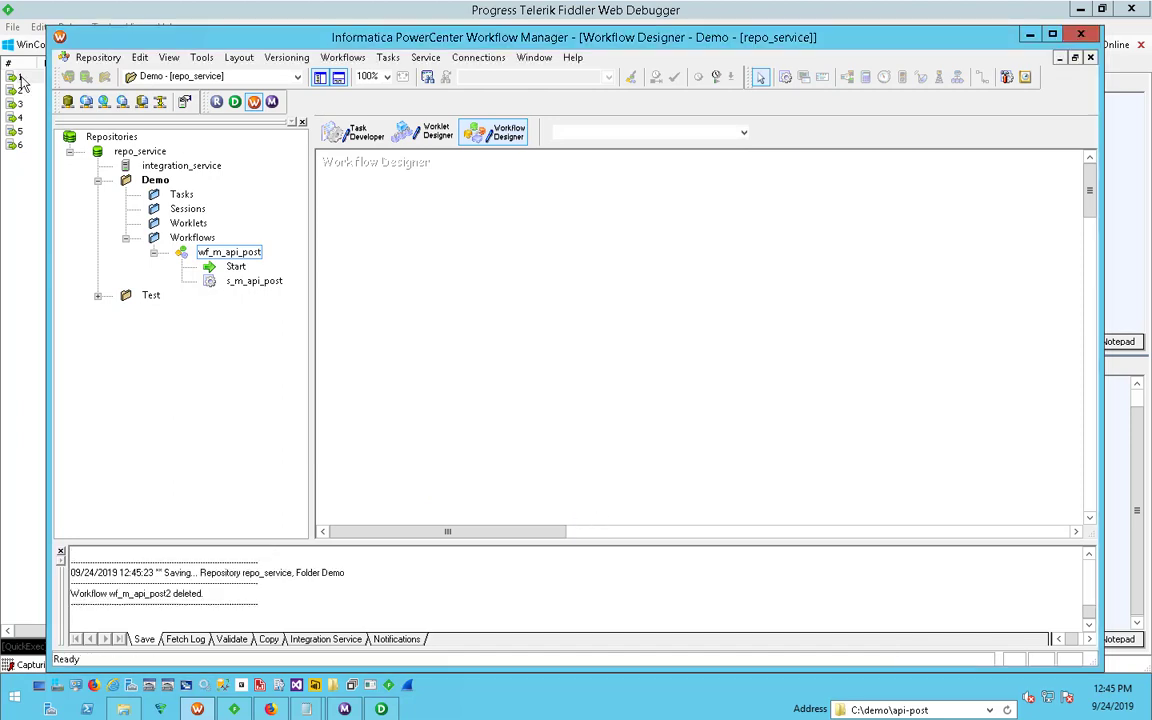
{"action": "left_click", "coordinate": [77, 60]}
{"action": "left_click", "coordinate": [96, 238]}
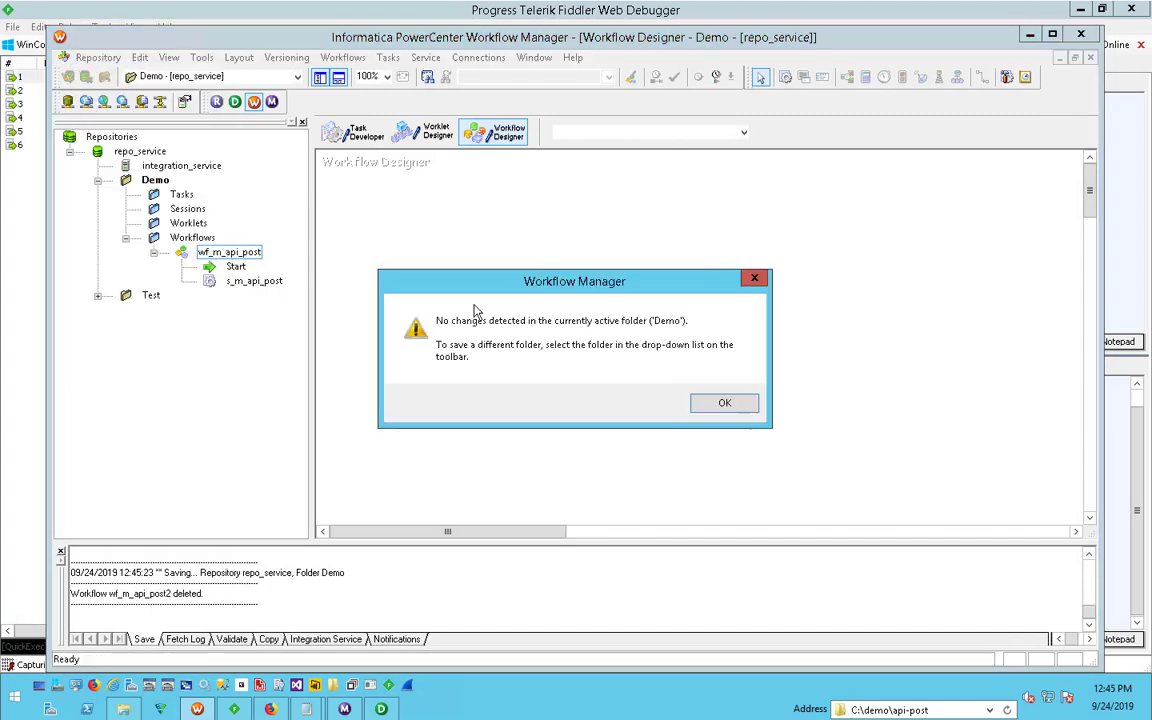
{"action": "left_click", "coordinate": [722, 403]}
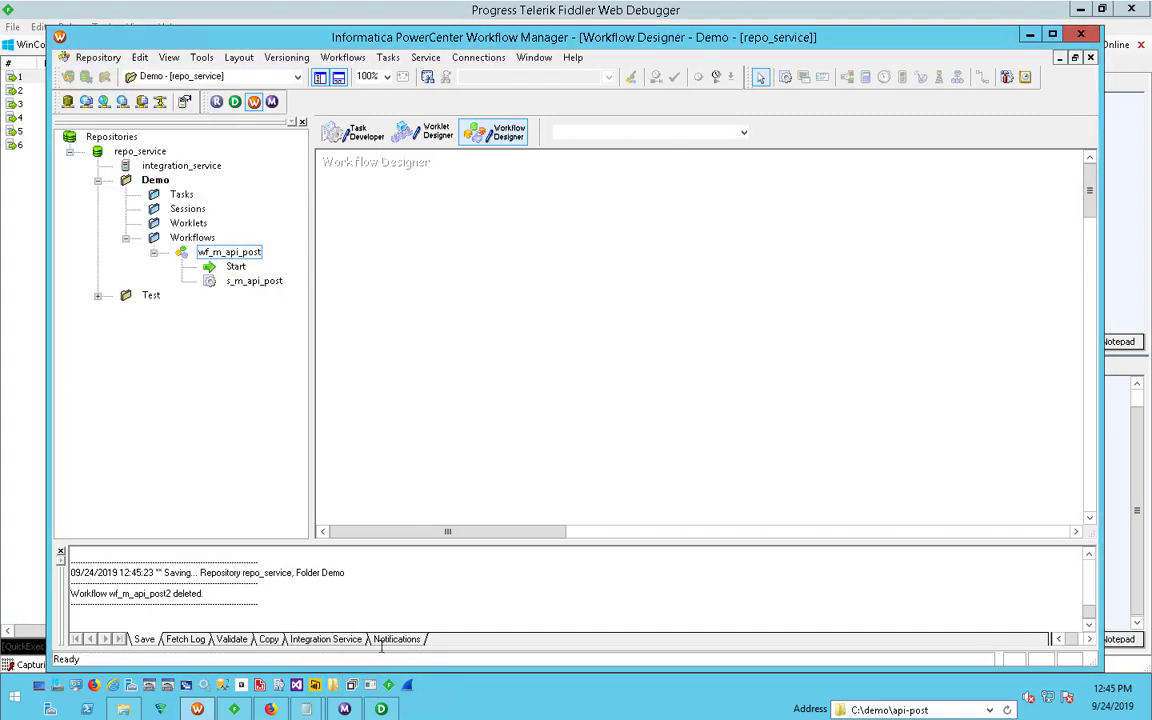
- Switch to PowerCenter Designer and create a new mapping named m_post_api2 in the Mapping Designer
{"action": "left_click", "coordinate": [380, 709]}
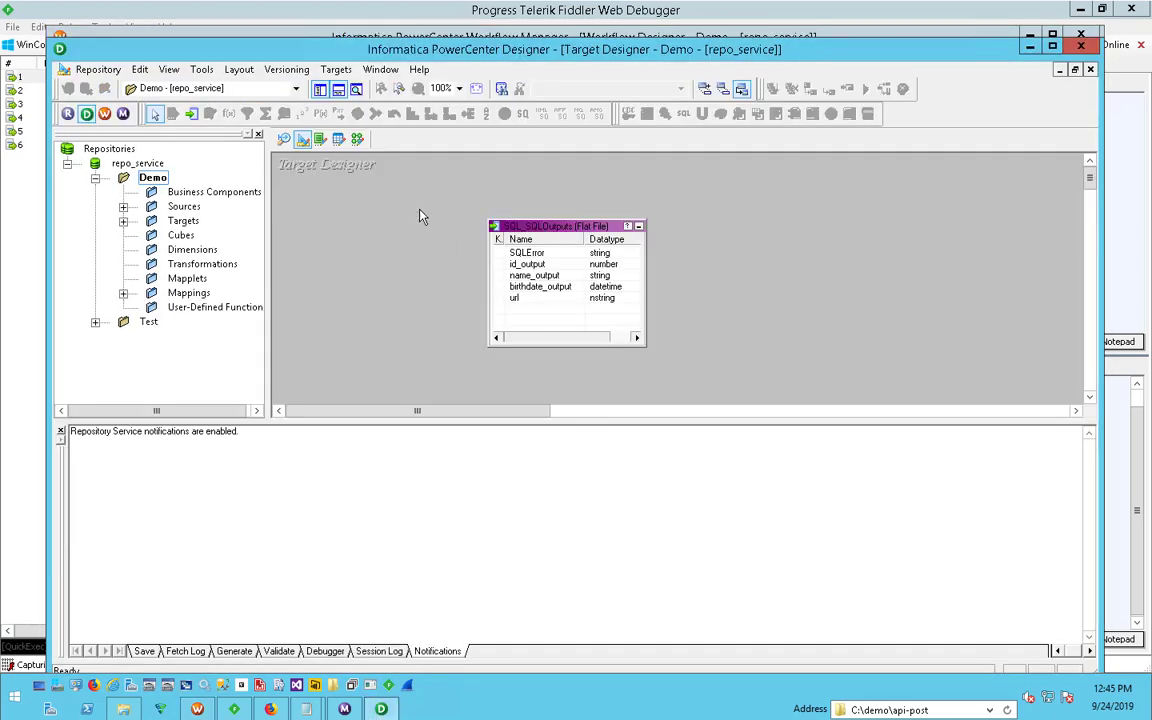
{"action": "left_click", "coordinate": [357, 140]}
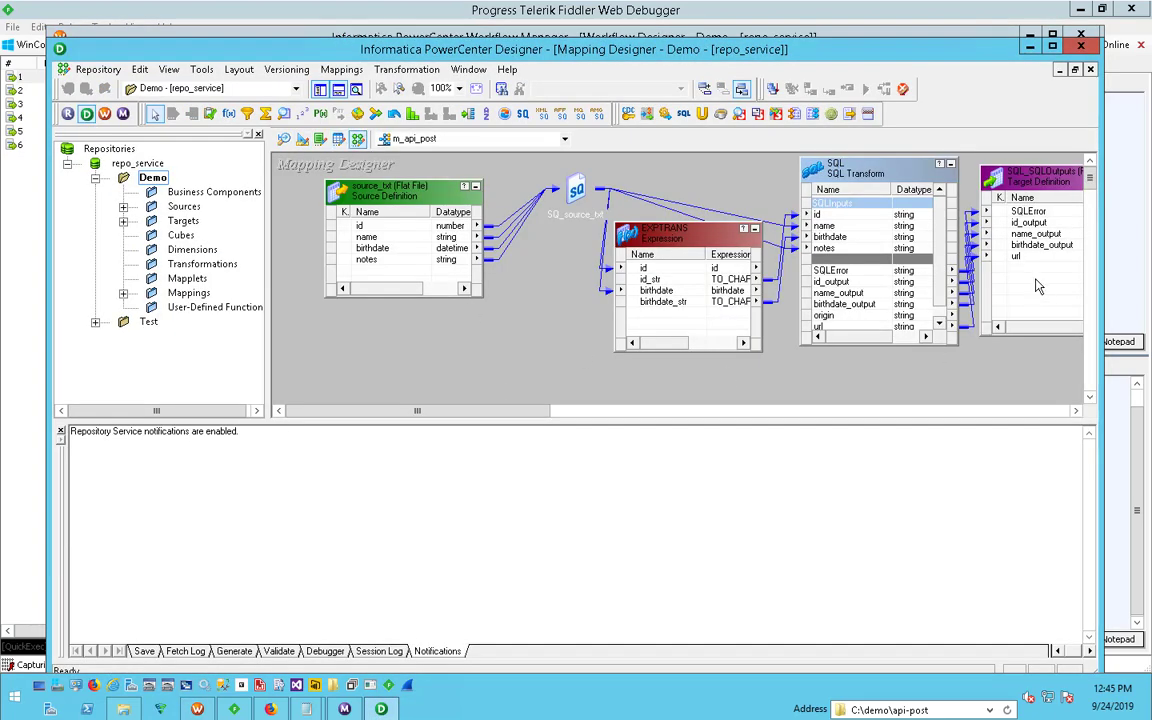
{"action": "left_click", "coordinate": [341, 69]}
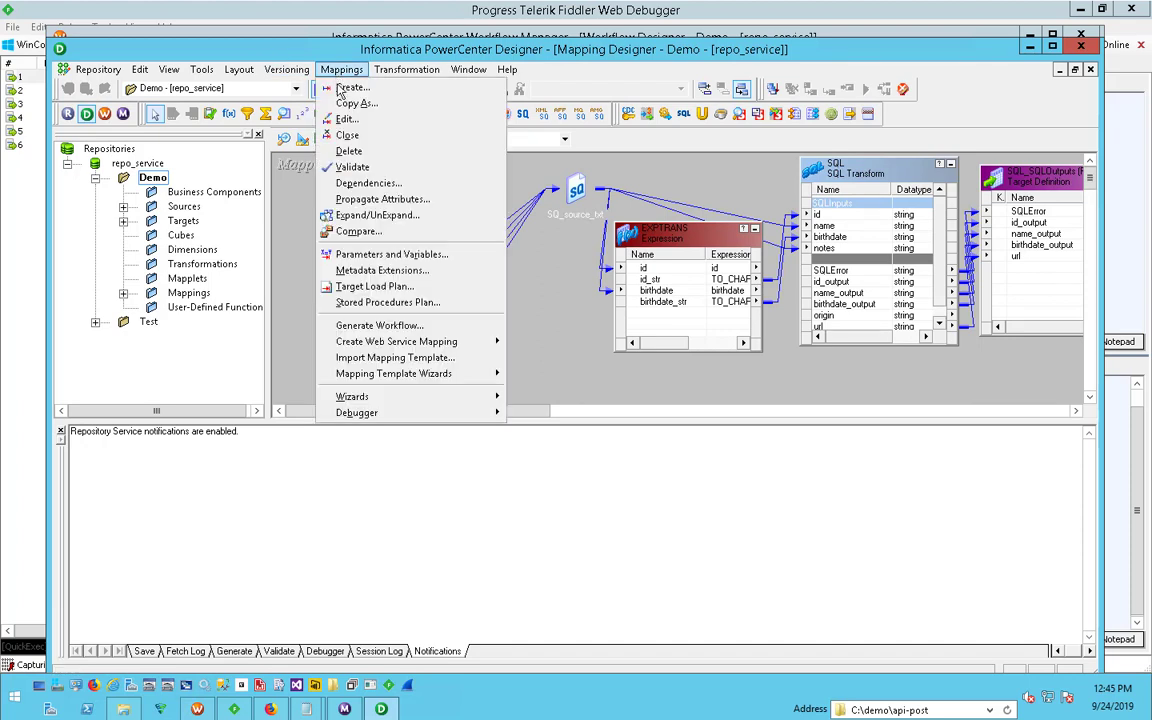
{"action": "left_click", "coordinate": [343, 89]}
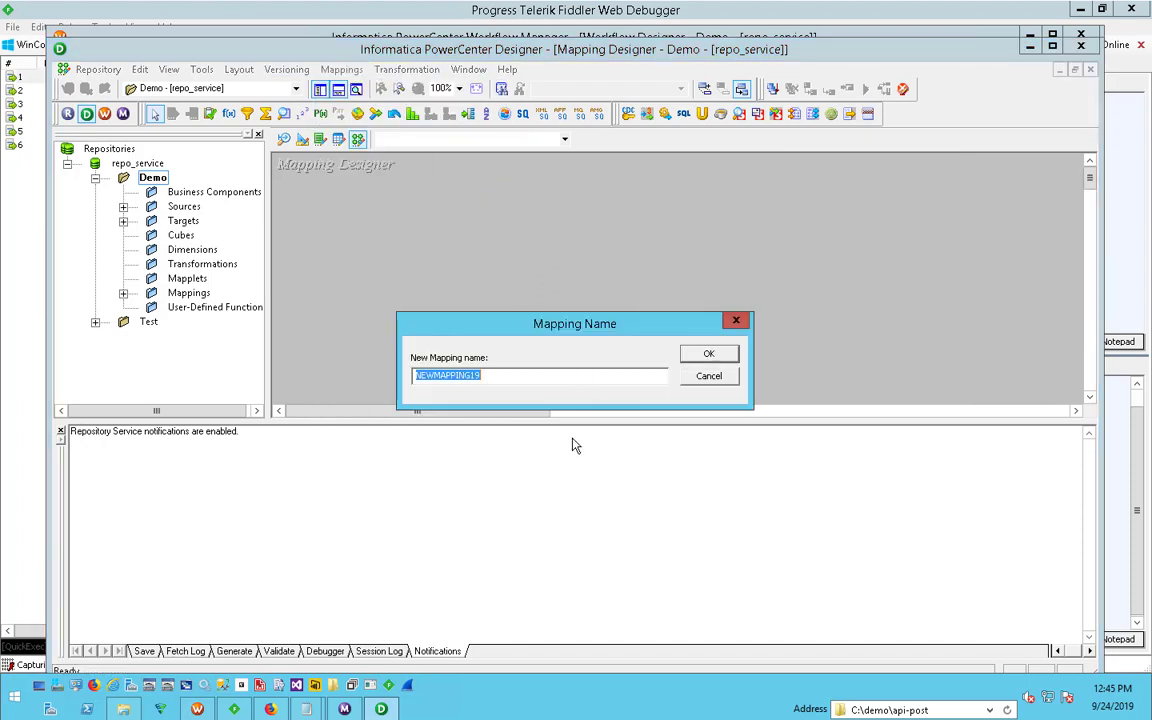
{"action": "type", "text": "m_post_api2"}
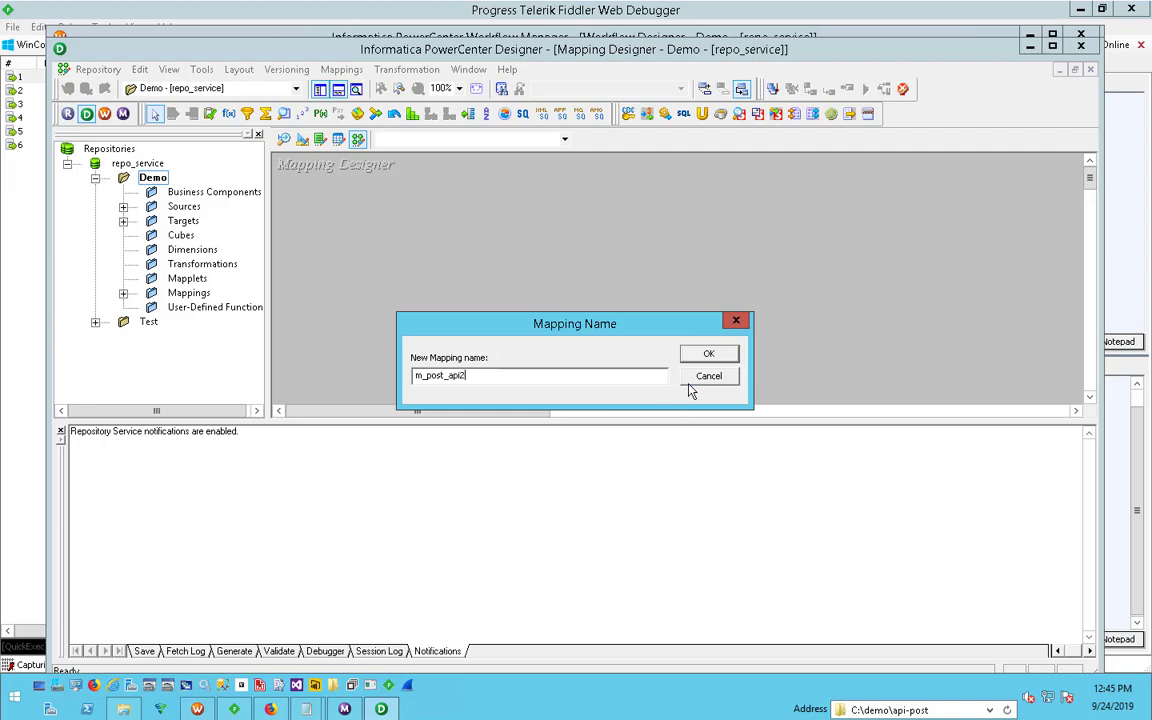
{"action": "key", "text": "Return"}
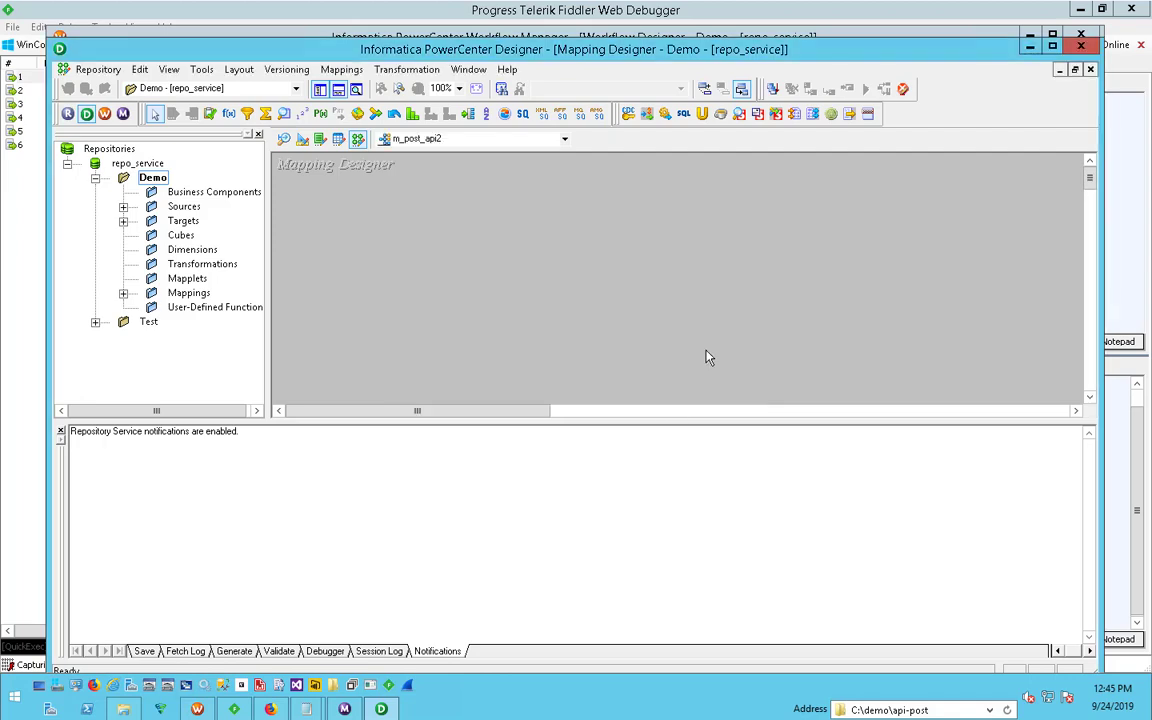
- Add the source_txt flat-file source and the SQL_SQLOutputs target to the mapping, leaving a gap between them
{"action": "left_click", "coordinate": [123, 207]}
{"action": "left_click", "coordinate": [151, 221]}
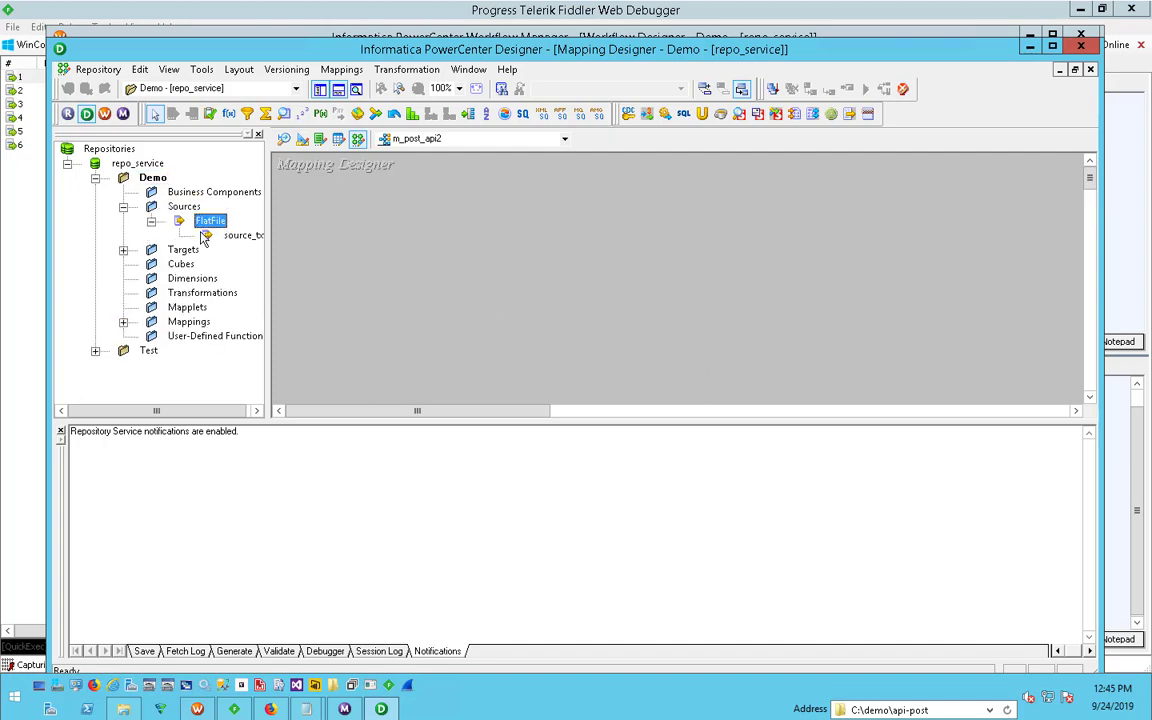
{"action": "left_click_drag", "start_coordinate": [203, 237], "coordinate": [400, 208]}
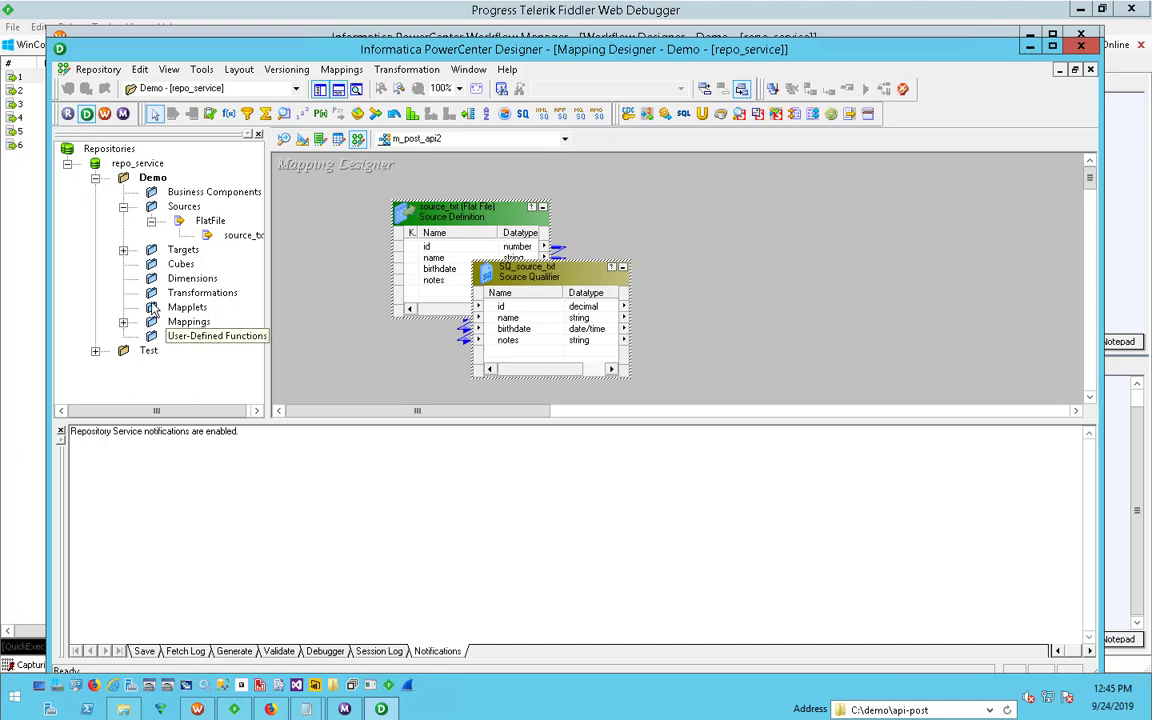
{"action": "left_click", "coordinate": [123, 250]}
{"action": "left_click_drag", "start_coordinate": [162, 264], "coordinate": [878, 206]}
{"action": "left_click_drag", "start_coordinate": [521, 269], "coordinate": [472, 260]}
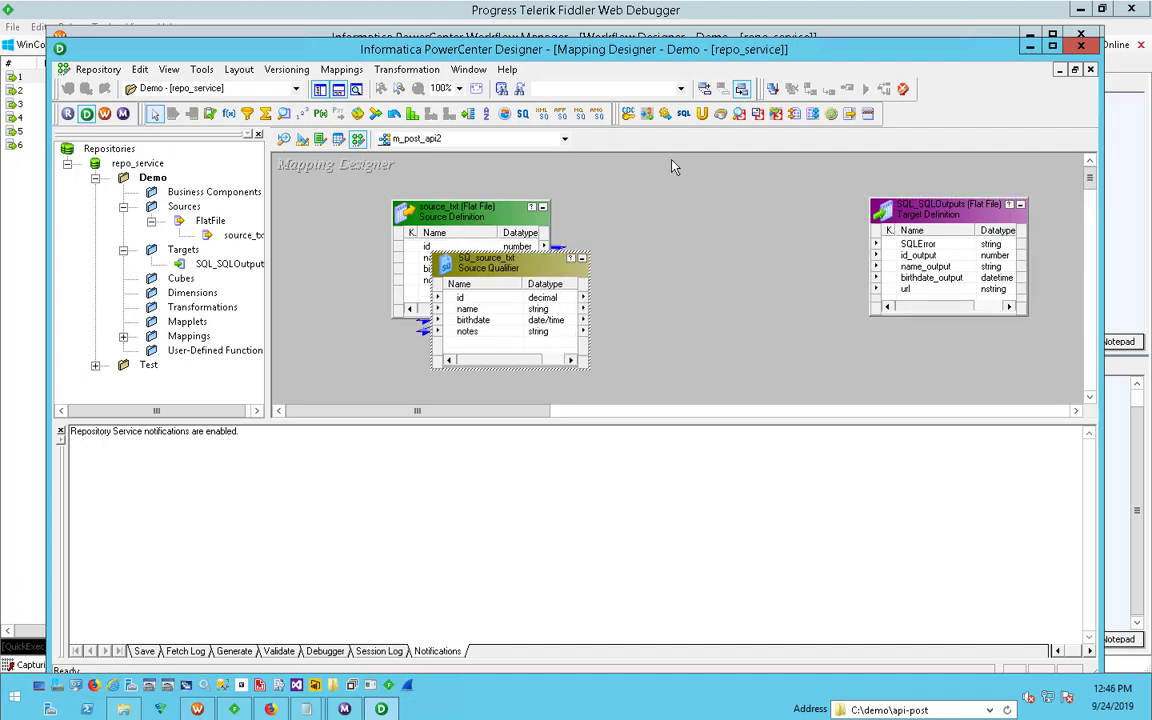
- Add an SQL transformation in query mode with the ODBC database type and a static connection, and place it just before the target
{"action": "left_click", "coordinate": [683, 115]}
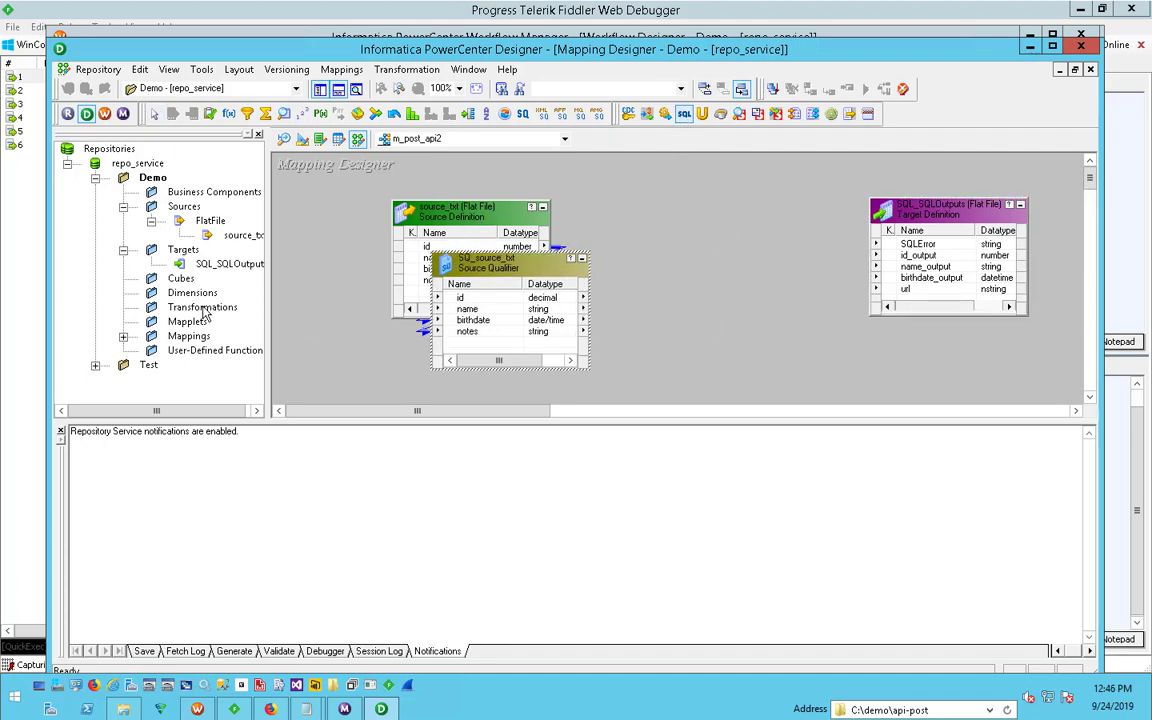
{"action": "left_click_drag", "start_coordinate": [674, 193], "coordinate": [815, 391]}
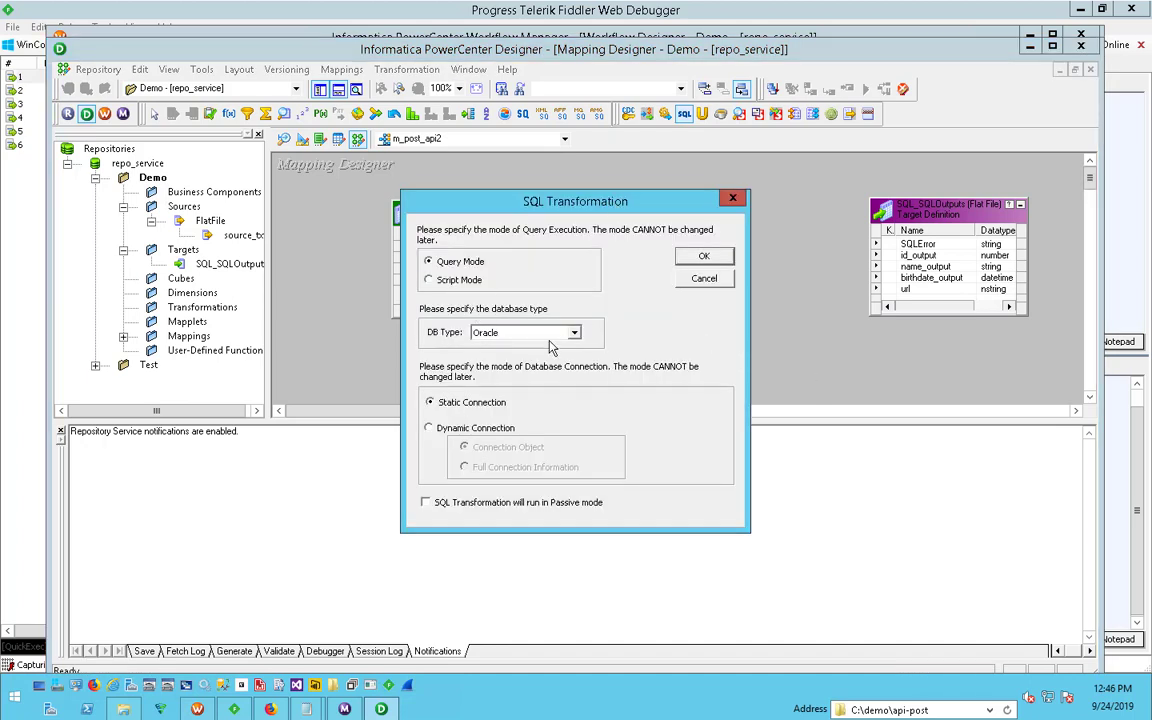
{"action": "left_click", "coordinate": [550, 332]}
{"action": "left_click_drag", "start_coordinate": [577, 390], "coordinate": [577, 424]}
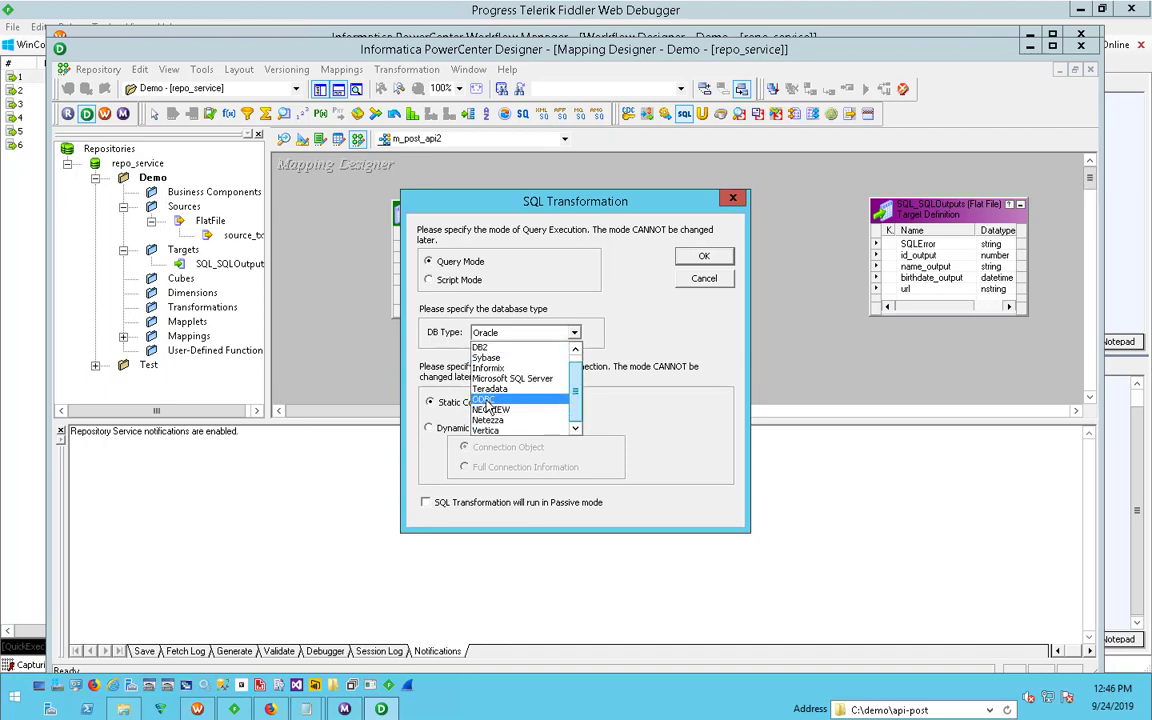
{"action": "left_click", "coordinate": [486, 400]}
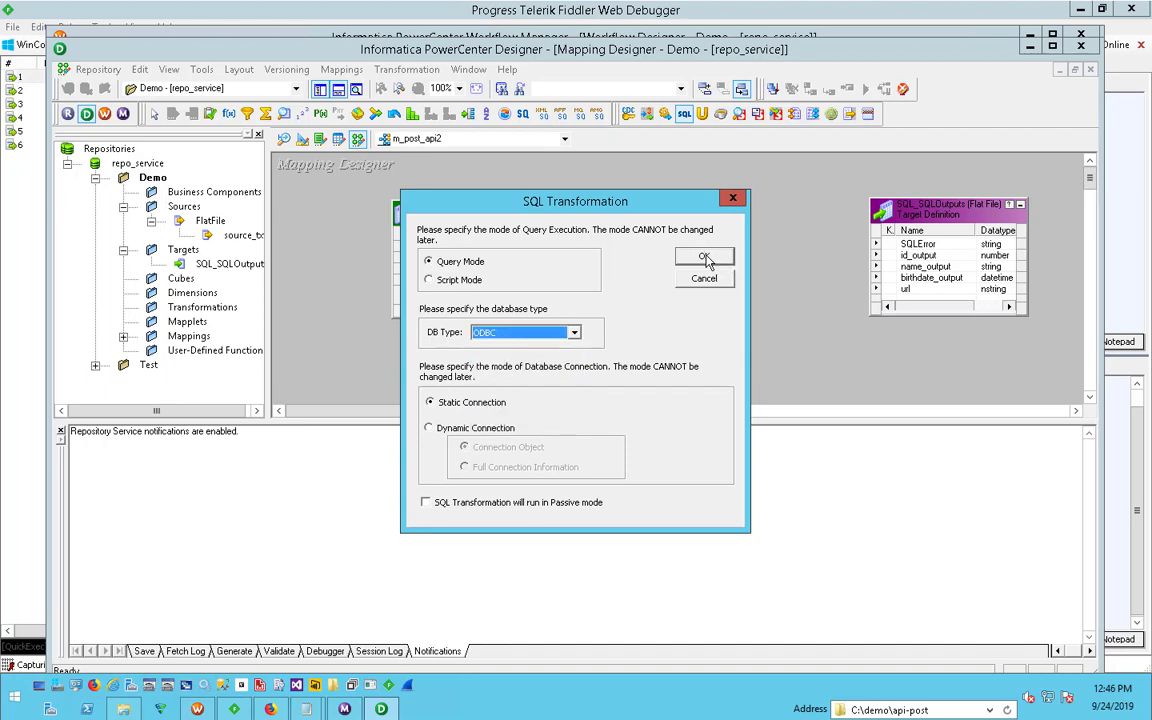
{"action": "left_click", "coordinate": [705, 258]}
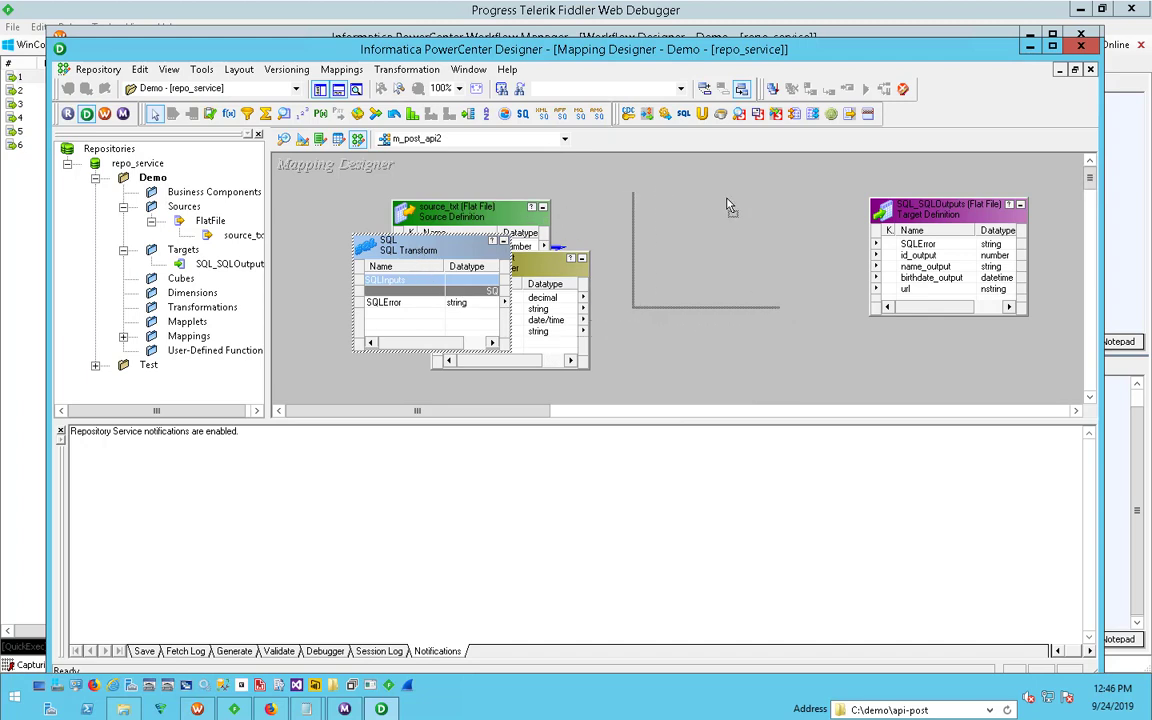
{"action": "left_click_drag", "start_coordinate": [731, 205], "coordinate": [790, 197]}
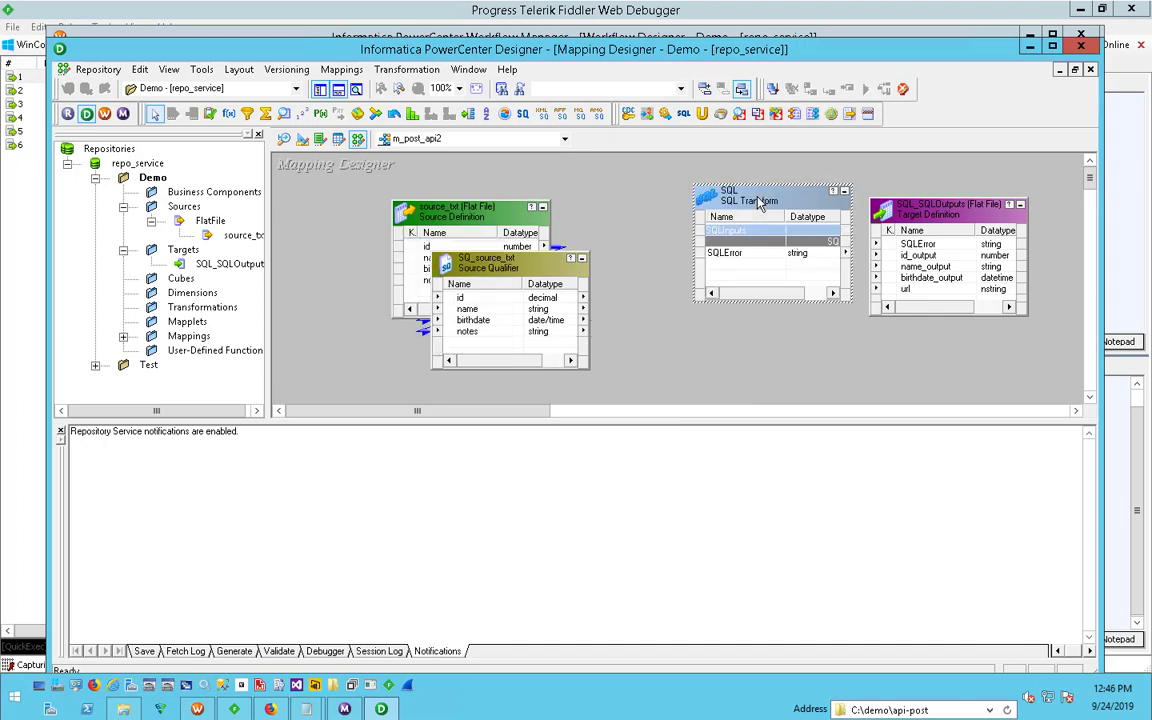
- Try to link the source qualifier's id, name, birthdate and notes ports to the SQL transformation
{"action": "left_click", "coordinate": [485, 298]}
{"action": "left_click", "coordinate": [486, 332], "text": "shift"}
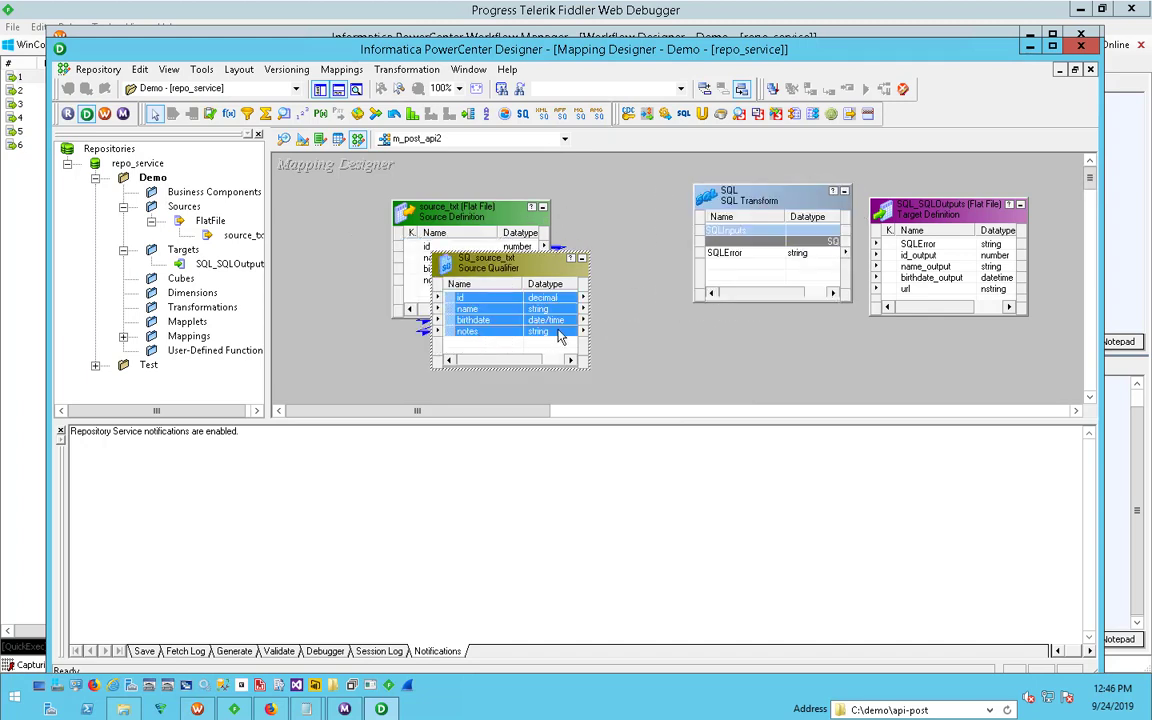
{"action": "left_click_drag", "start_coordinate": [560, 338], "coordinate": [761, 260]}
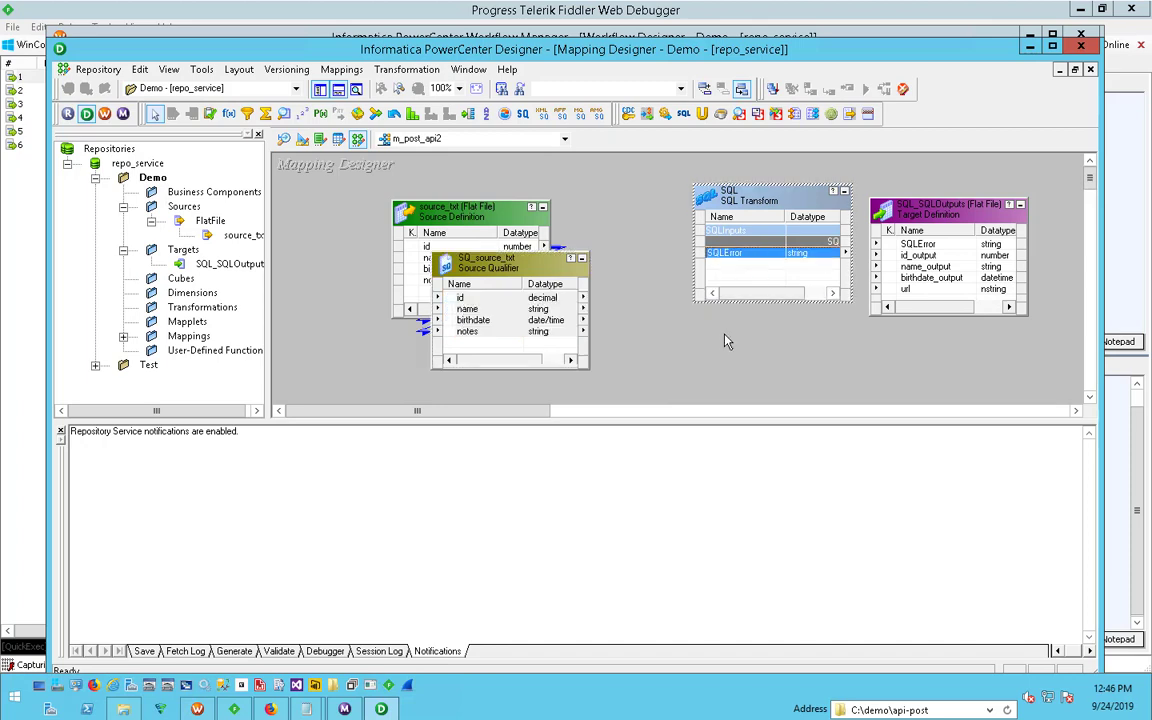
{"action": "left_click", "coordinate": [727, 341]}
- Move the source_txt definition and its source qualifier farther from the SQL transformation to make room between them
{"action": "left_click_drag", "start_coordinate": [608, 187], "coordinate": [390, 349]}
{"action": "left_click_drag", "start_coordinate": [464, 271], "coordinate": [384, 258]}
{"action": "left_click", "coordinate": [509, 289]}
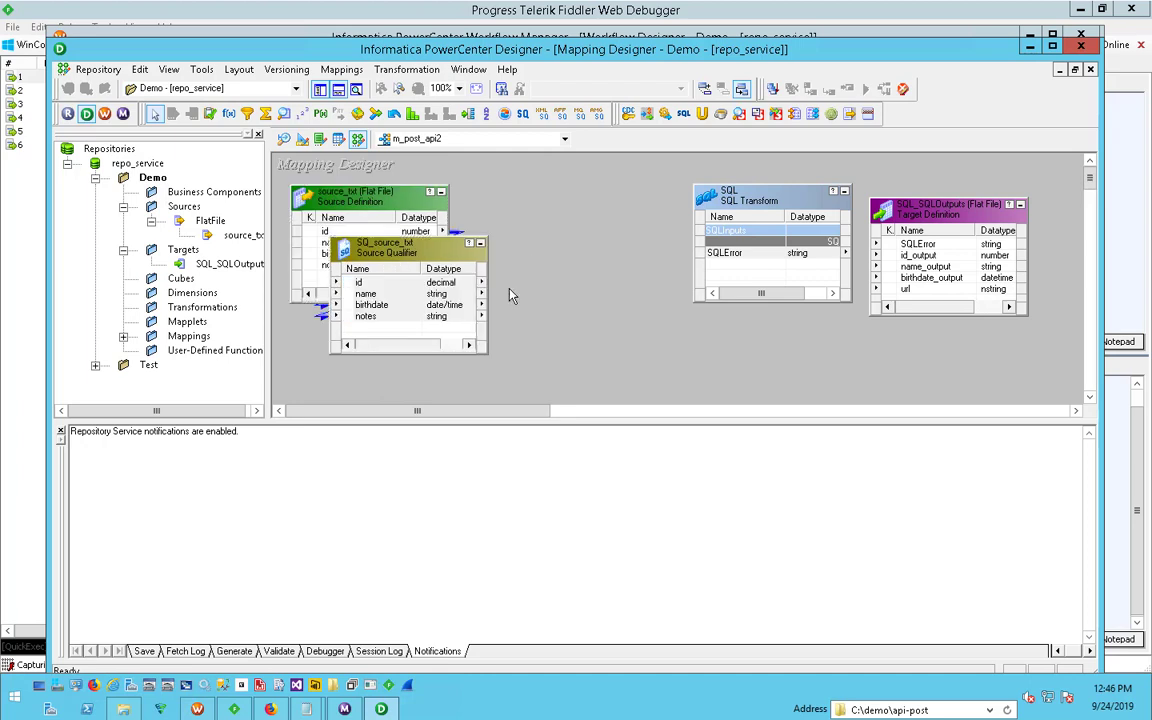
{"action": "left_click", "coordinate": [370, 283]}
{"action": "left_click", "coordinate": [388, 307]}
{"action": "left_click", "coordinate": [575, 297]}
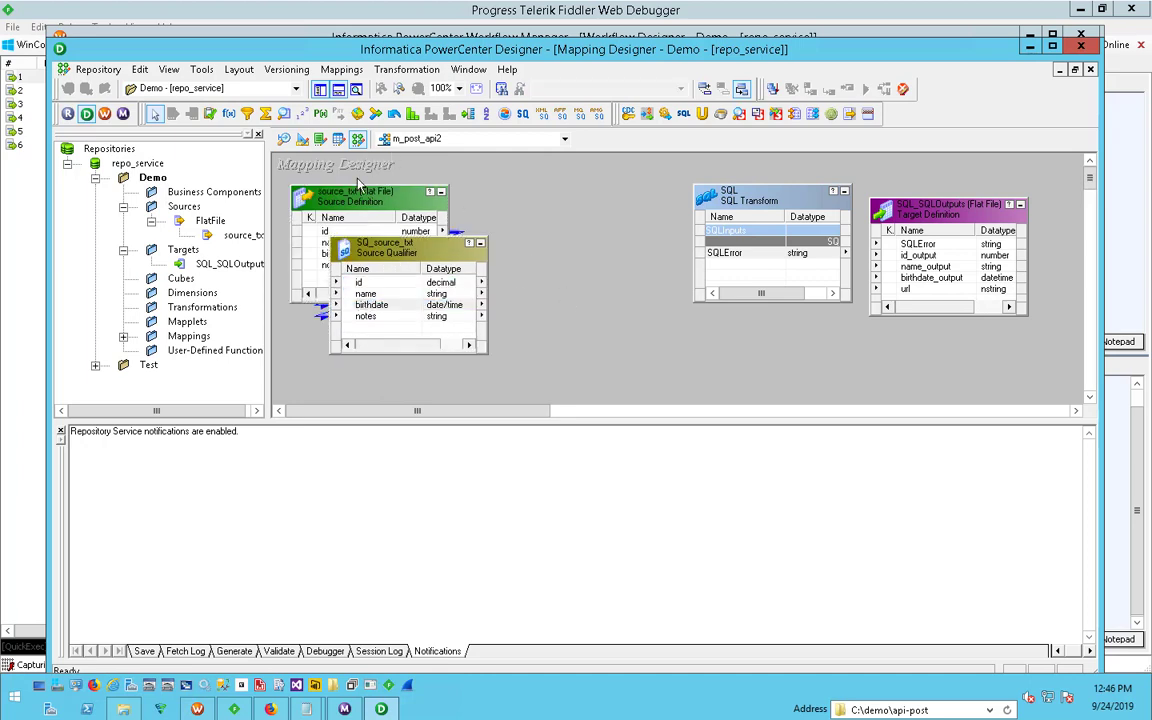
- Add an Expression transformation before the SQL transformation and link the source qualifier's id, name, birthdate and notes ports to it
{"action": "left_click", "coordinate": [229, 114]}
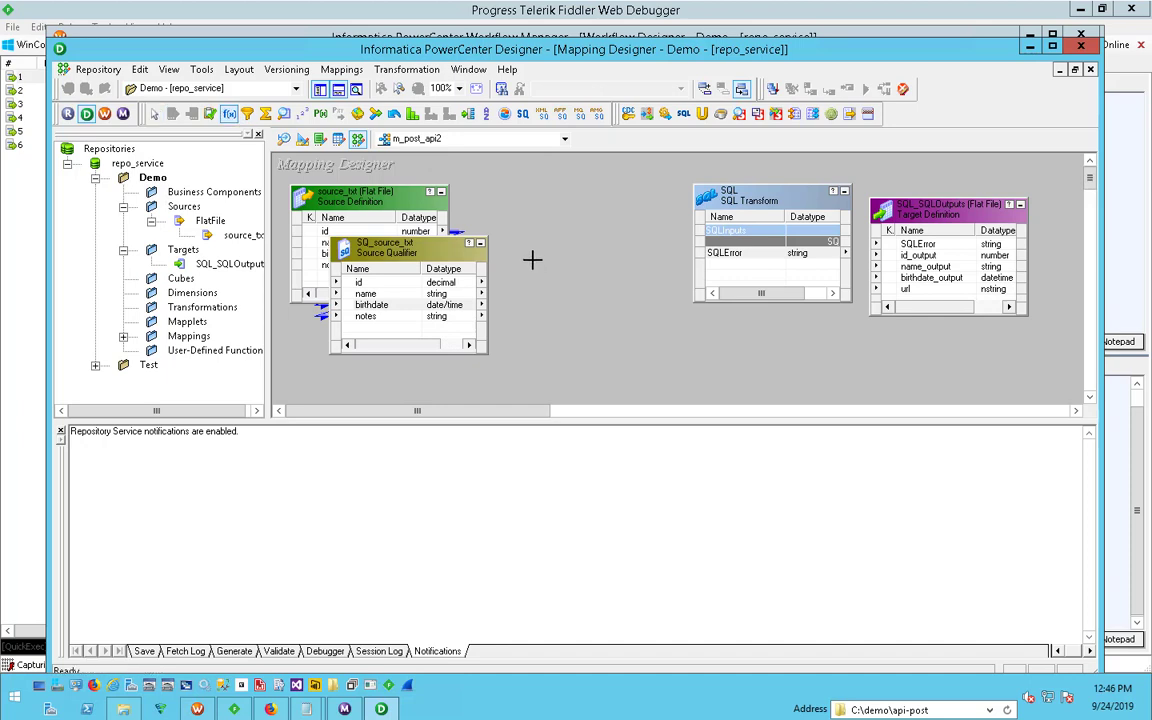
{"action": "left_click_drag", "start_coordinate": [541, 185], "coordinate": [659, 355]}
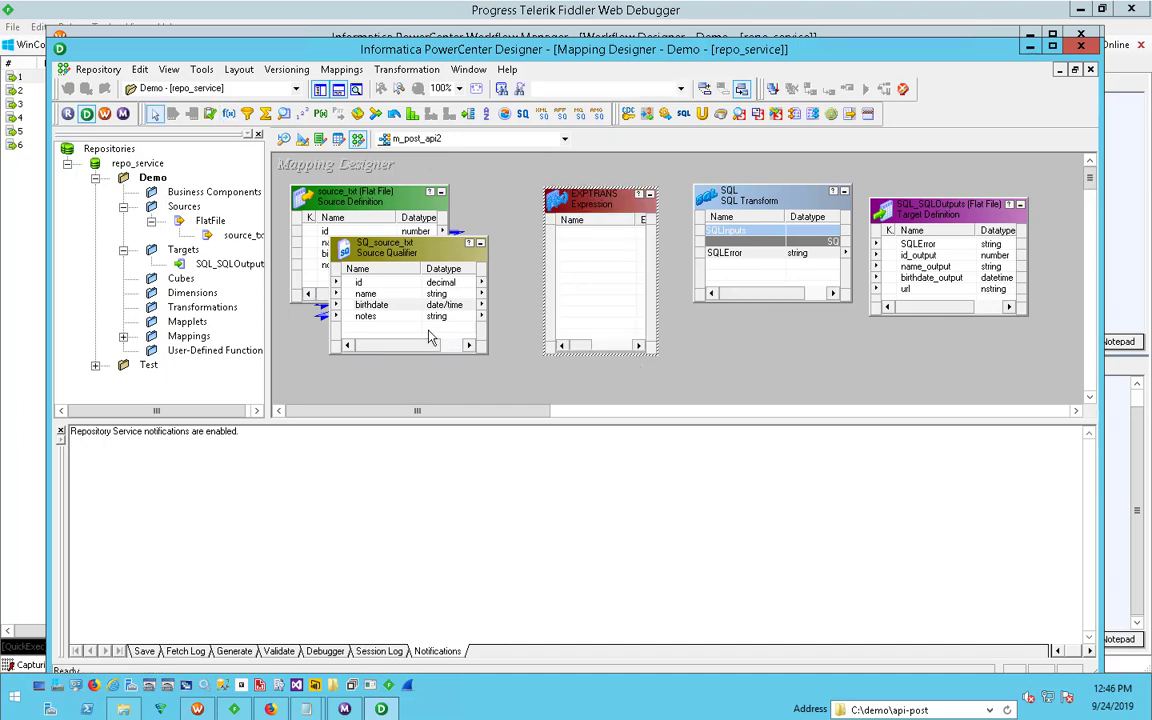
{"action": "left_click", "coordinate": [358, 282]}
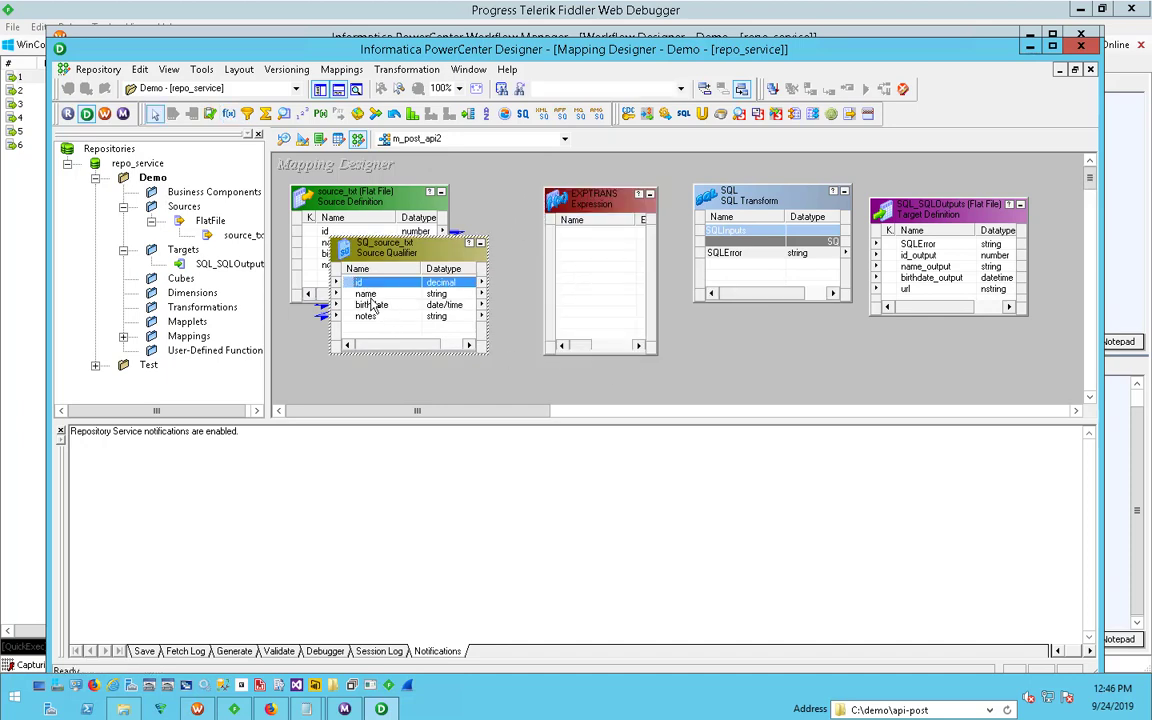
{"action": "left_click_drag", "start_coordinate": [370, 283], "coordinate": [592, 245]}
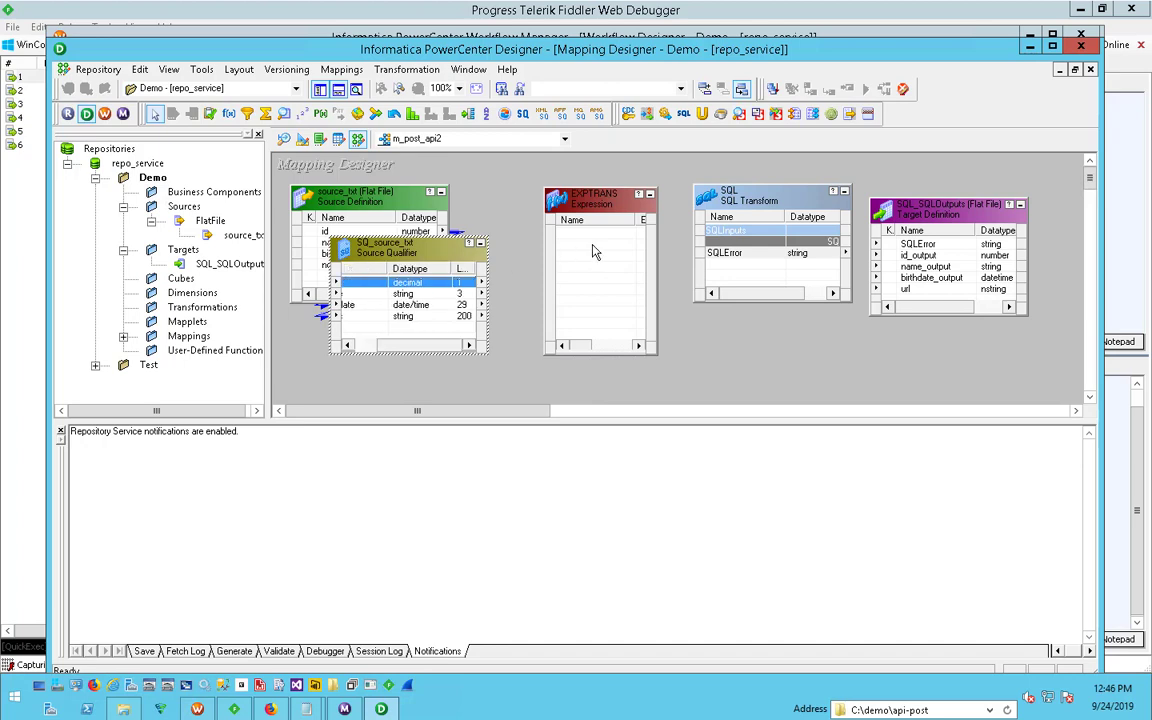
{"action": "left_click", "coordinate": [366, 348]}
{"action": "left_click", "coordinate": [378, 295], "text": "shift"}
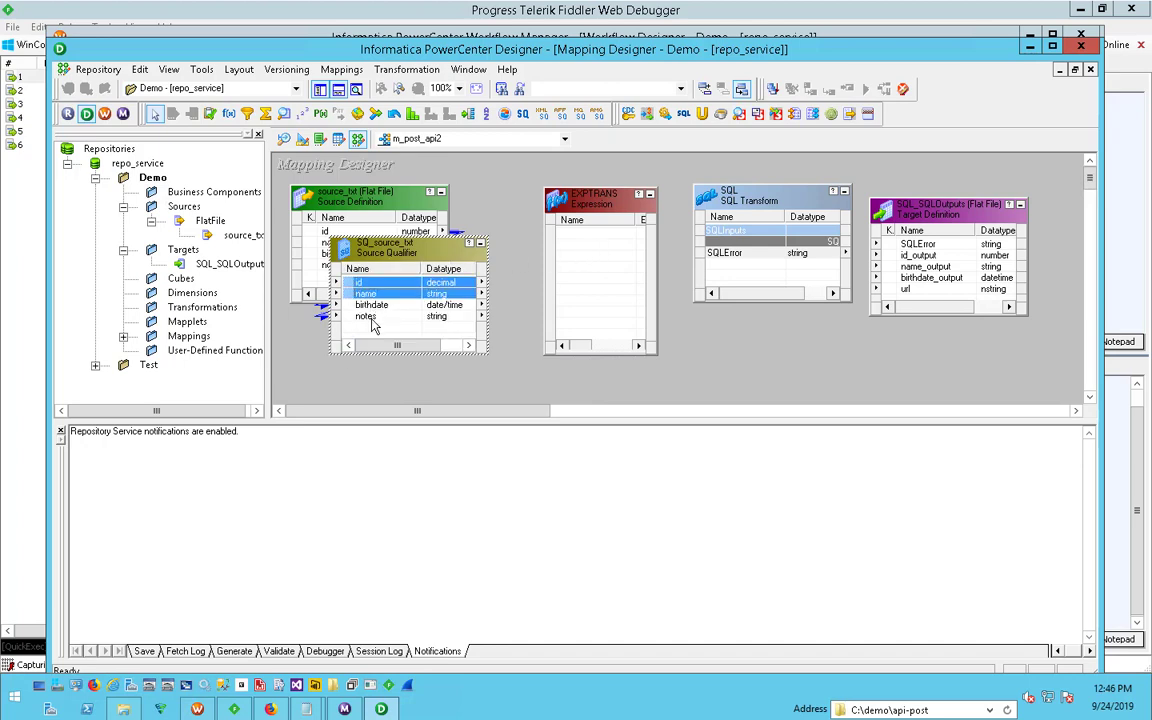
{"action": "left_click", "coordinate": [370, 306], "text": "ctrl"}
{"action": "left_click", "coordinate": [373, 317], "text": "ctrl"}
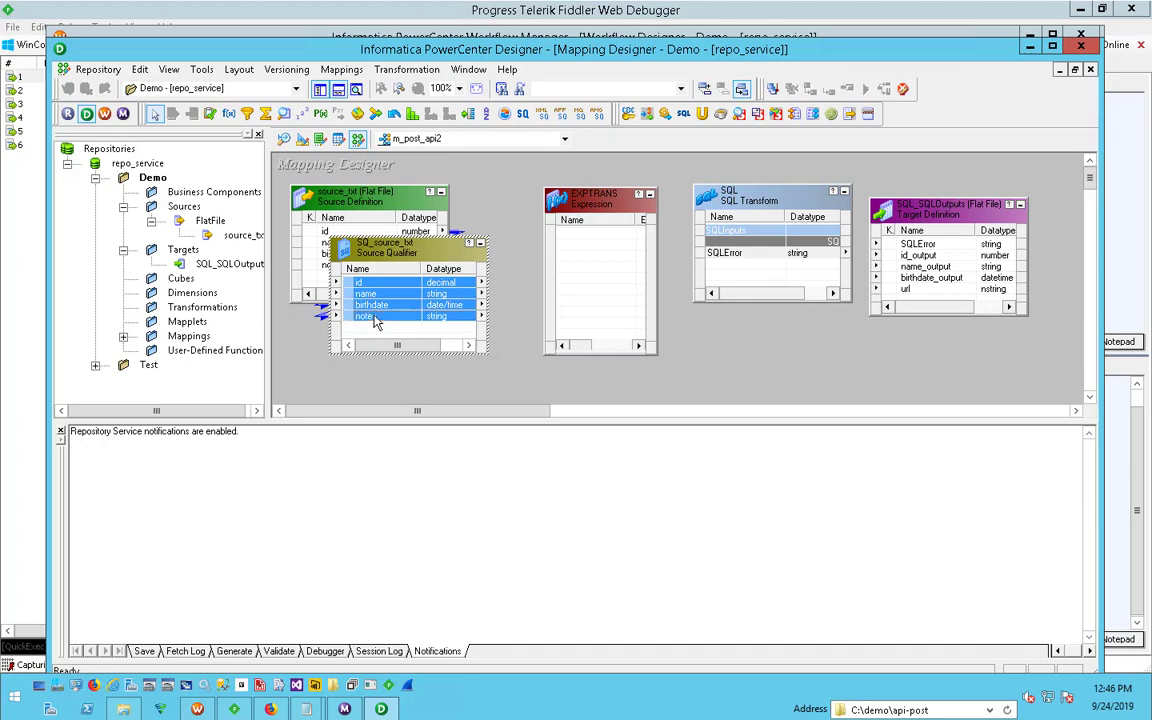
{"action": "left_click_drag", "start_coordinate": [351, 284], "coordinate": [560, 252]}
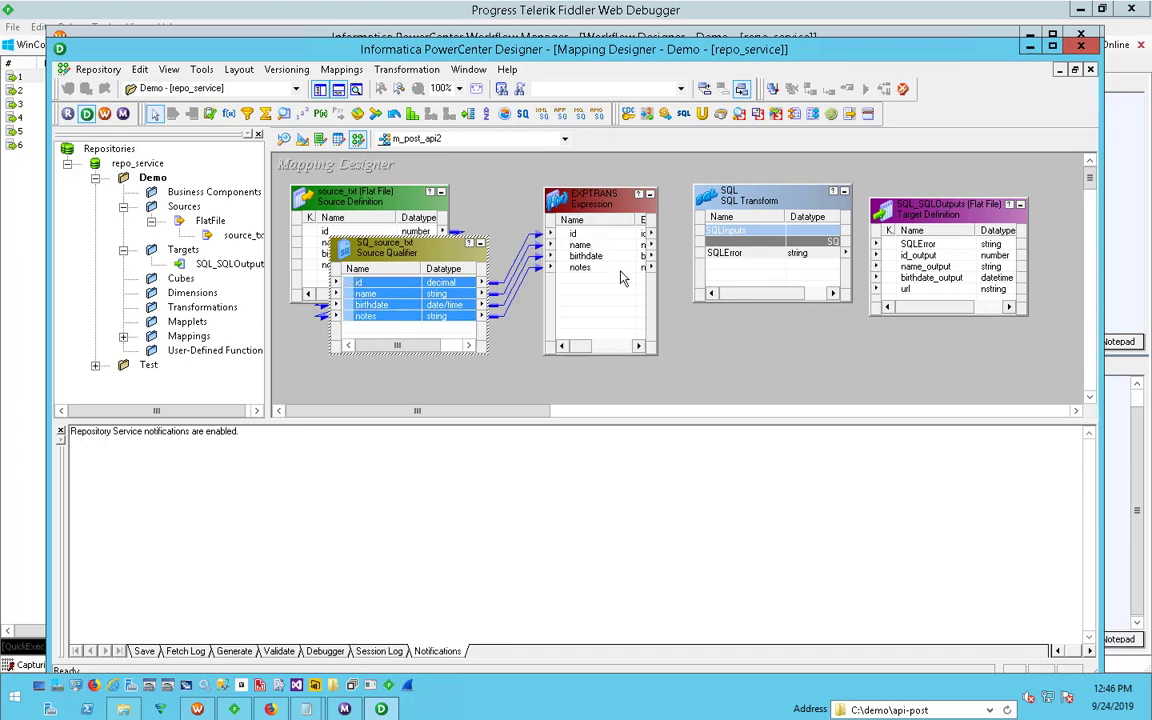
- Duplicate the id port in the EXPTRANS Expression transformation and name the copy id_str
{"action": "double_click", "coordinate": [590, 198]}
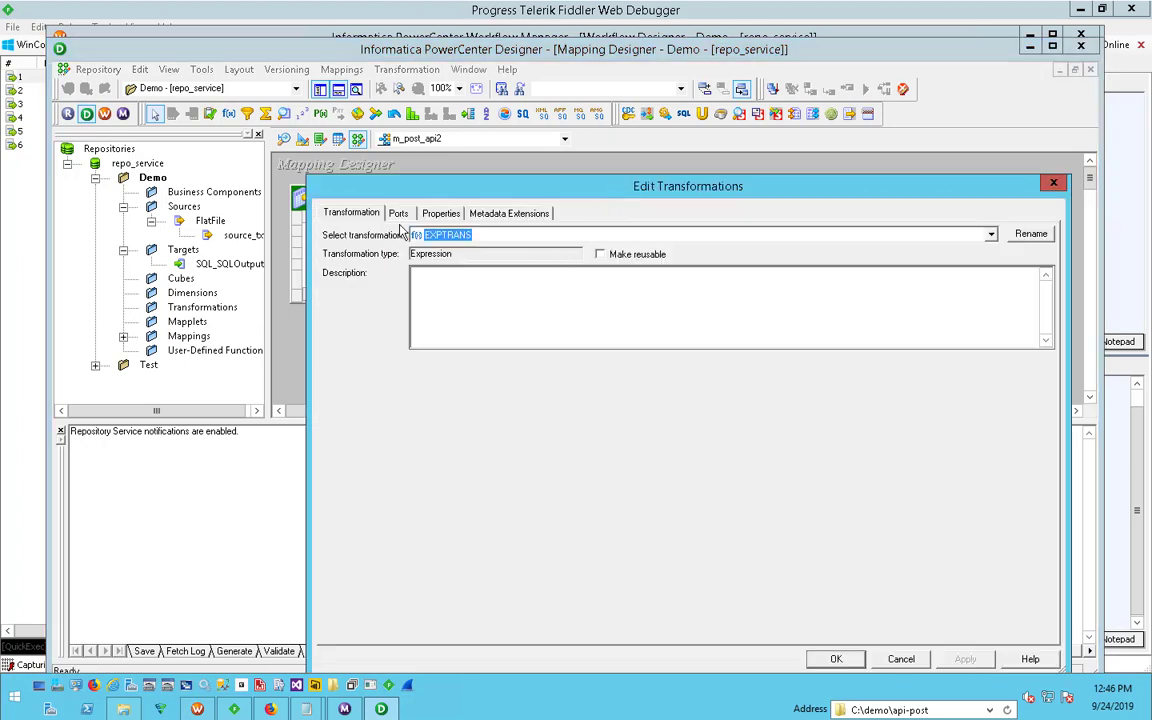
{"action": "left_click", "coordinate": [441, 214]}
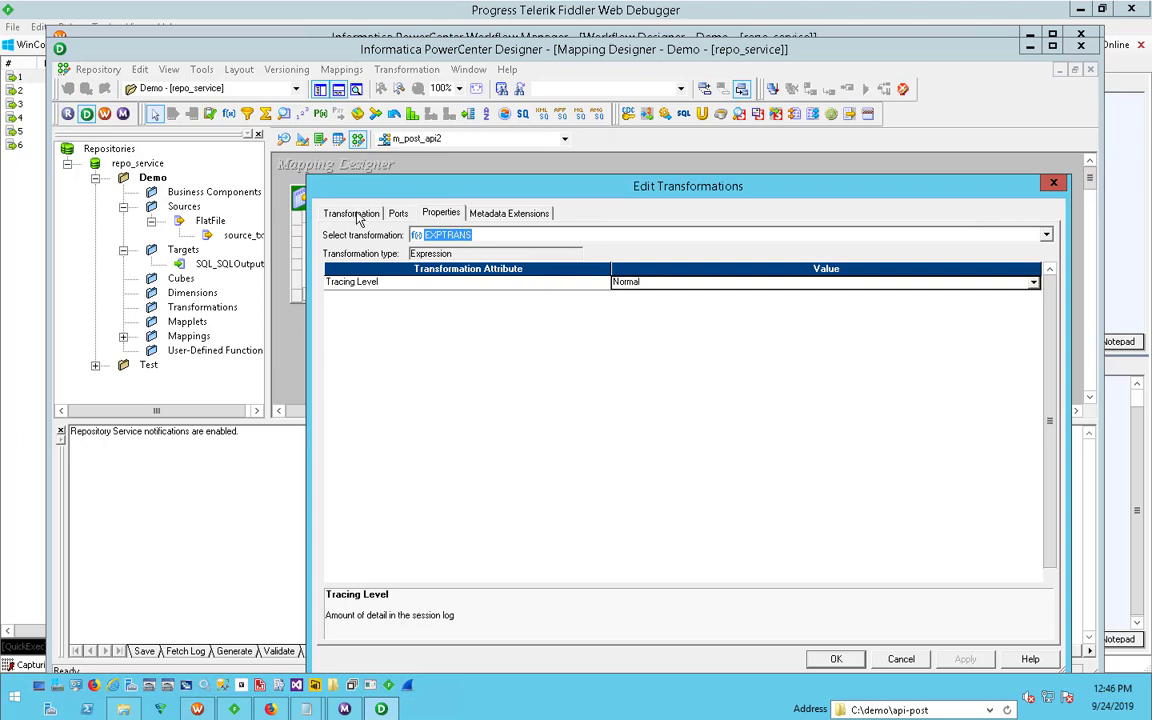
{"action": "left_click", "coordinate": [398, 213]}
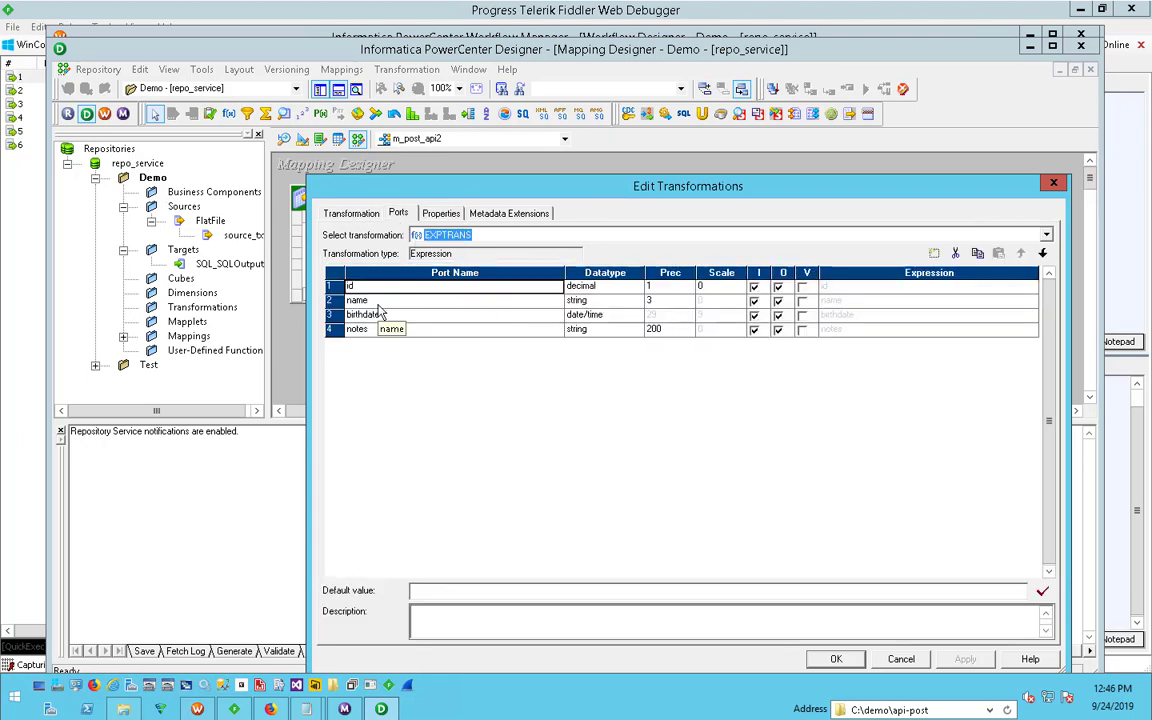
{"action": "left_click", "coordinate": [977, 254]}
{"action": "left_click", "coordinate": [998, 254]}
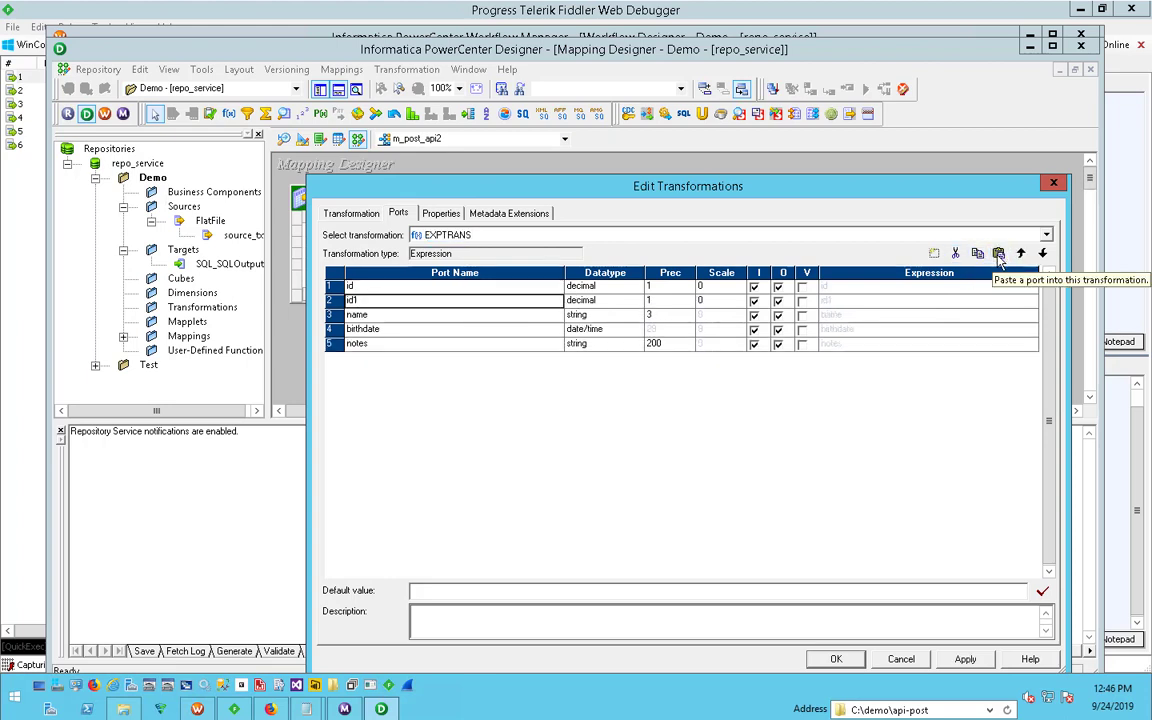
{"action": "left_click", "coordinate": [356, 300]}
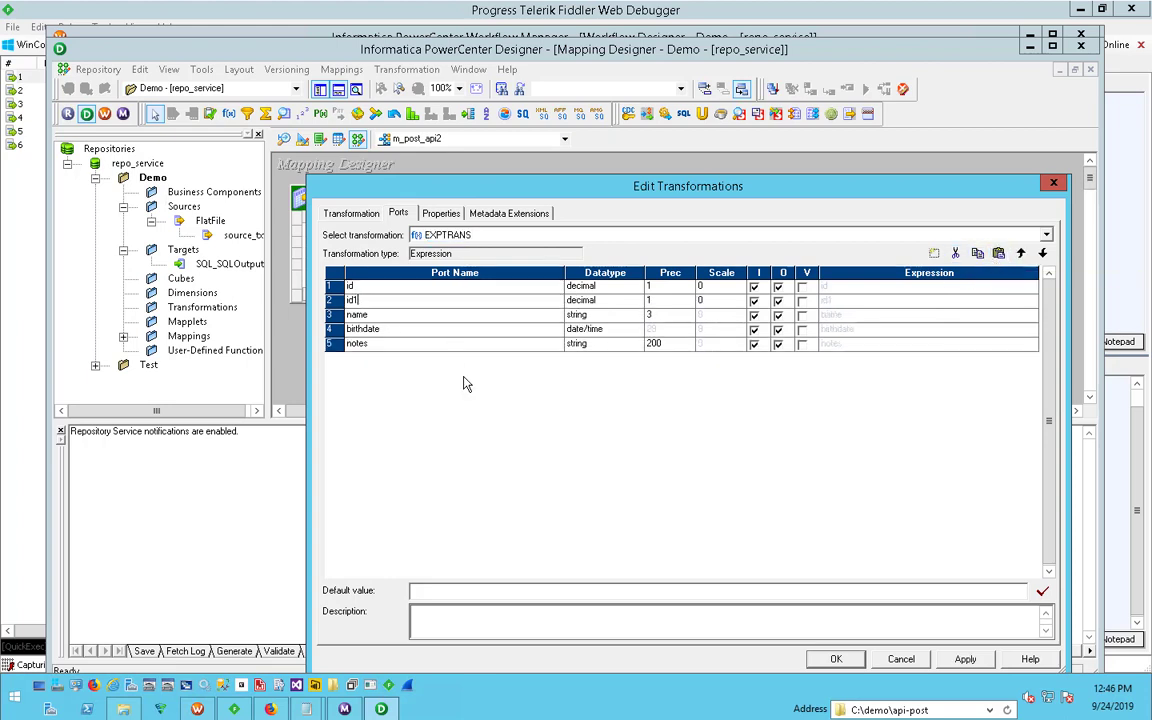
{"action": "key", "text": "BackSpace"}
{"action": "type", "text": "_str"}
- Make id_str an output-only port with the string datatype and a precision of 10
{"action": "double_click", "coordinate": [626, 300]}
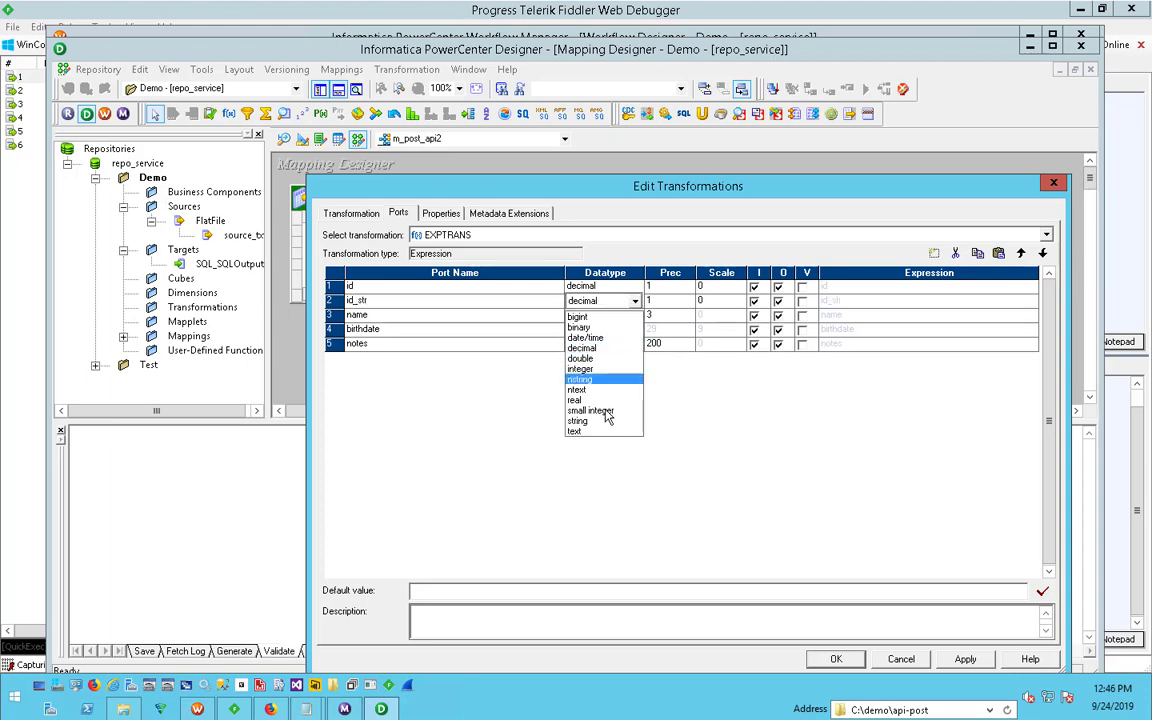
{"action": "left_click", "coordinate": [578, 421]}
{"action": "left_click", "coordinate": [665, 301]}
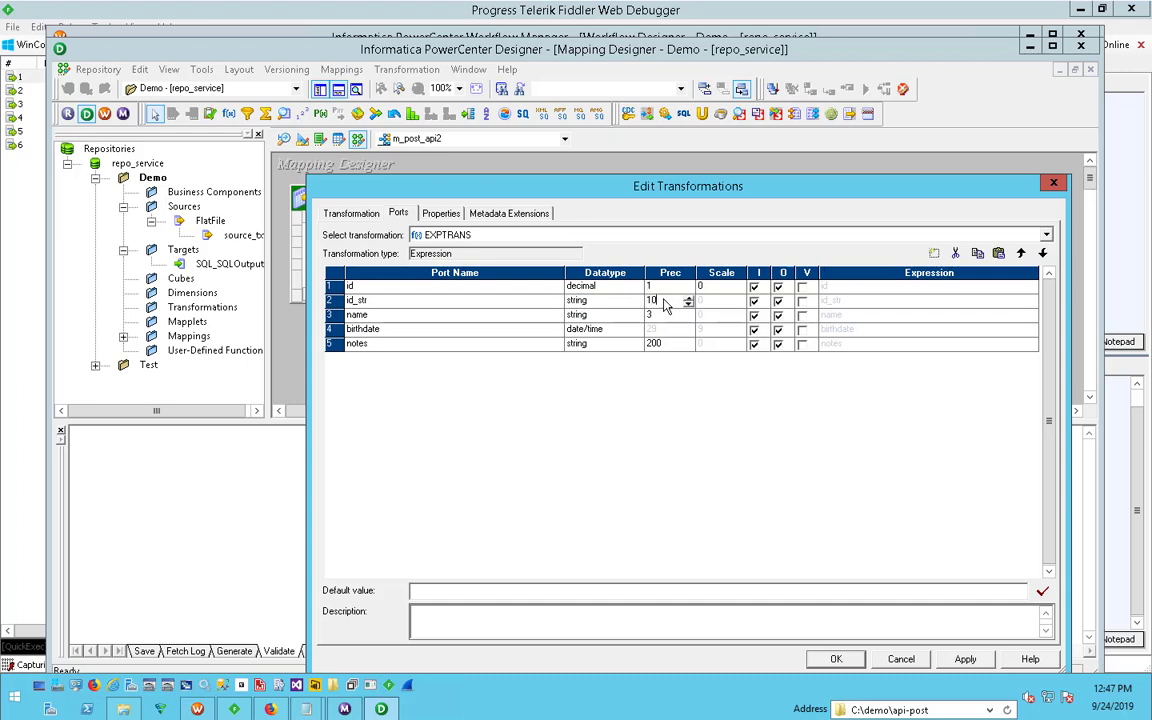
{"action": "left_click", "coordinate": [754, 301]}
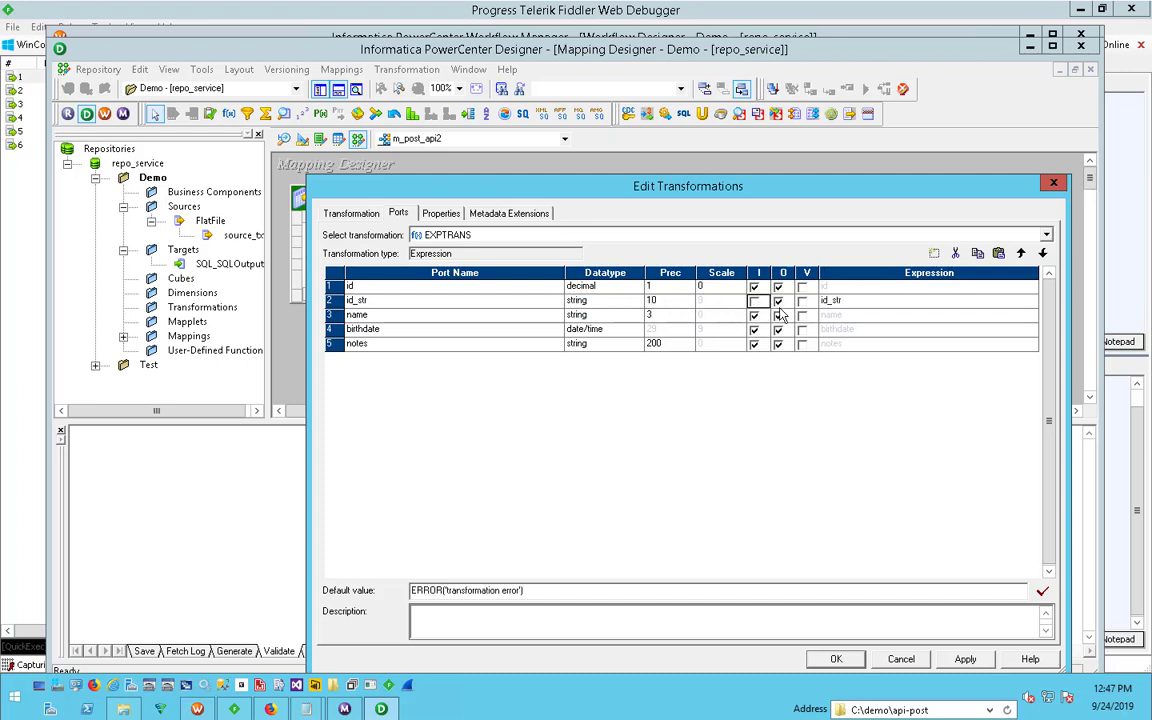
- Set the id_str port's expression to TO_CHAR(id) and validate it
{"action": "left_click", "coordinate": [876, 302]}
{"action": "left_click", "coordinate": [1031, 301]}
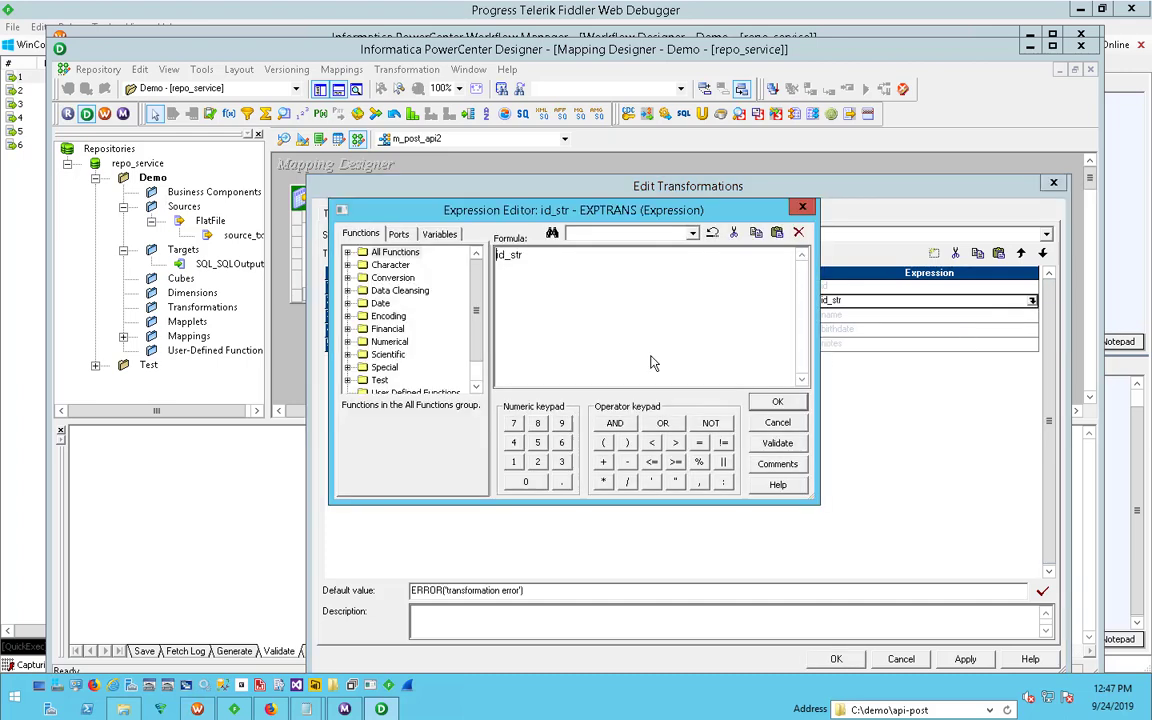
{"action": "type", "text": "TO_CHAR(id"}
{"action": "left_click", "coordinate": [777, 443]}
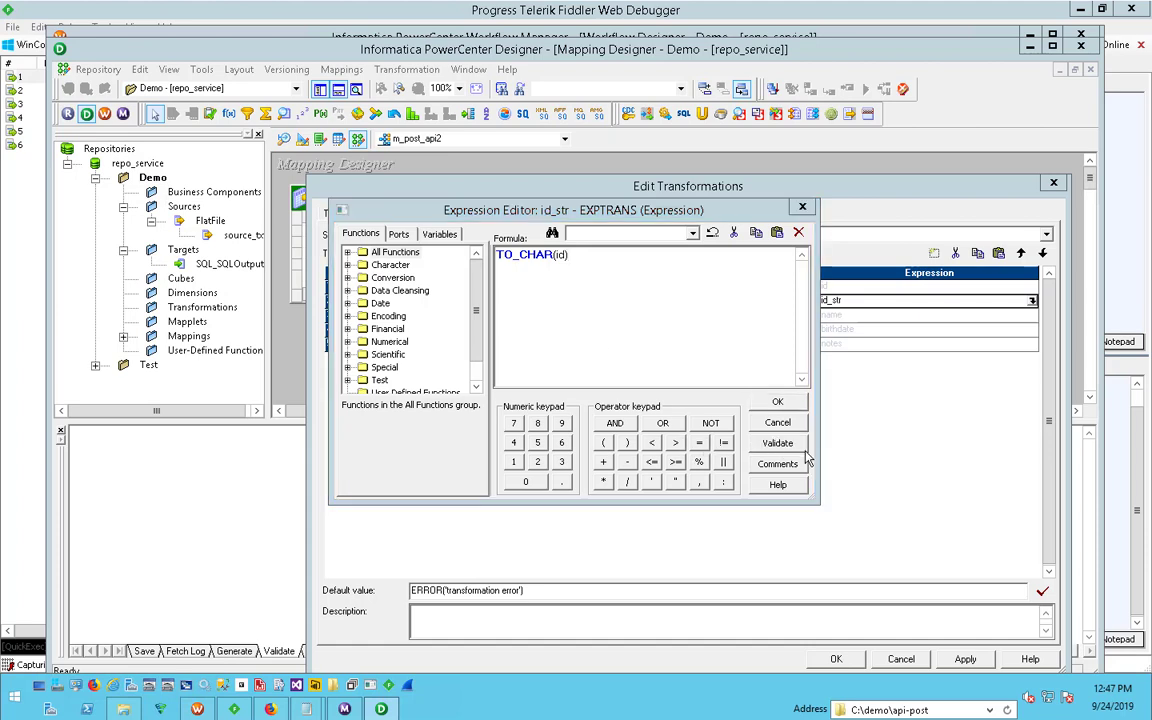
{"action": "key", "text": "Return"}
{"action": "left_click", "coordinate": [777, 402]}
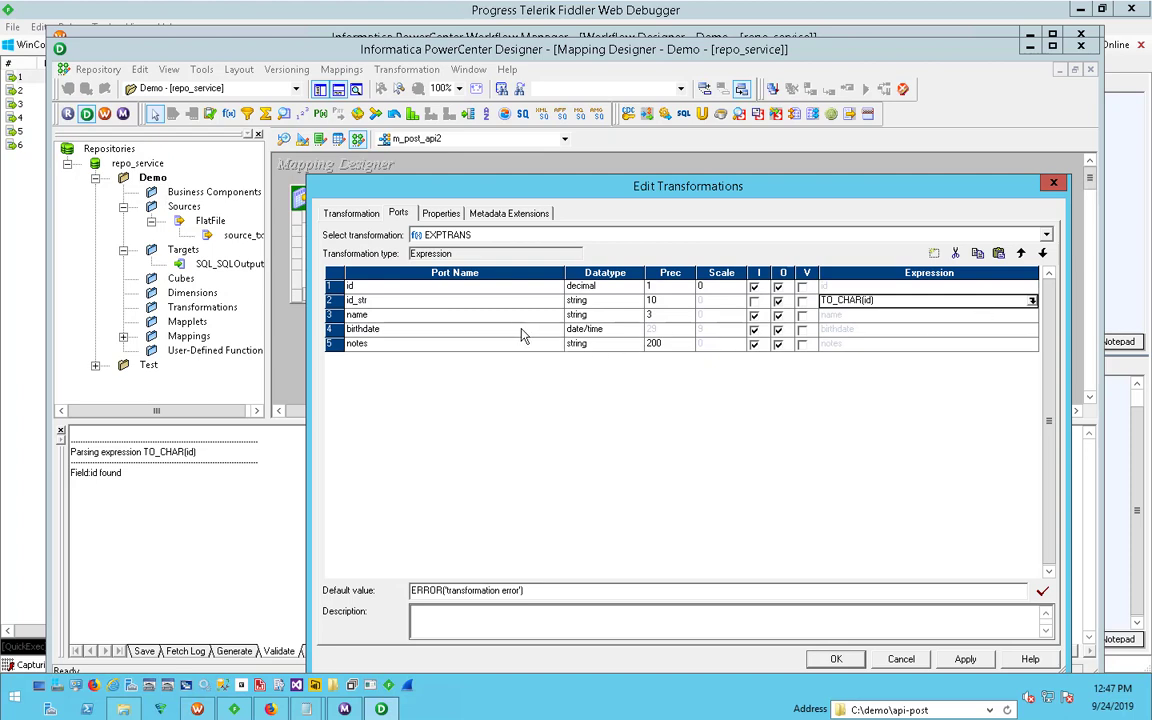
- Duplicate the birthdate port in the Expression transformation and name the copy birthdate_str
{"action": "left_click", "coordinate": [470, 329]}
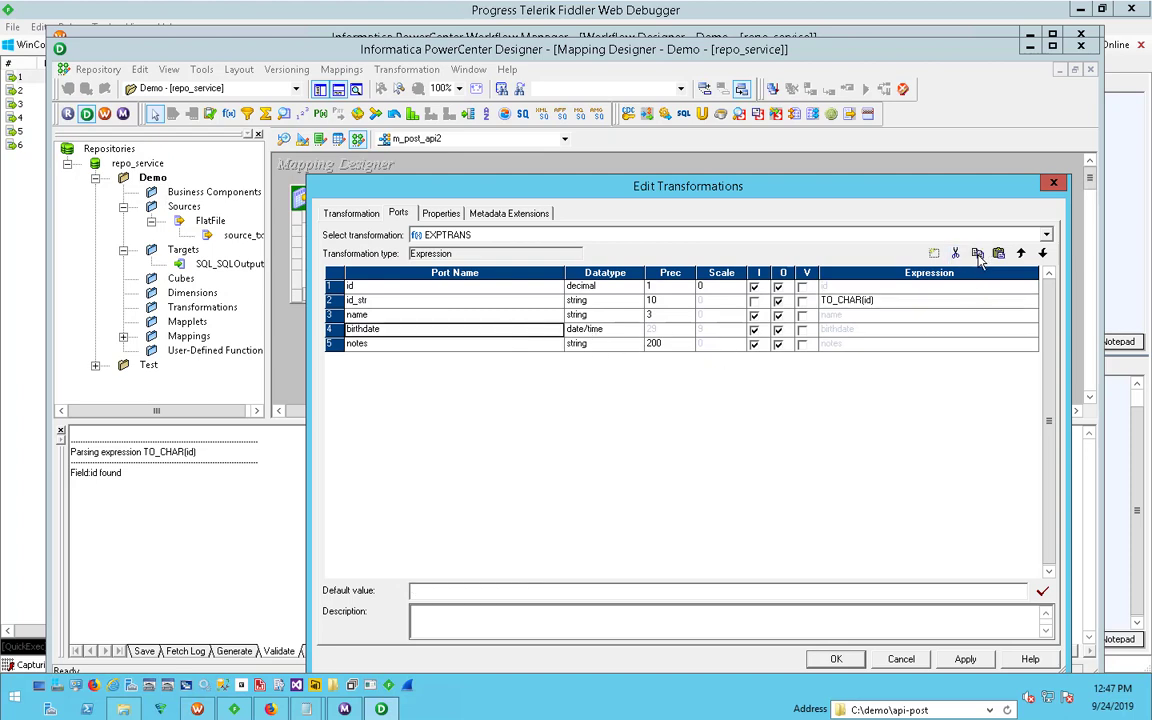
{"action": "key", "text": "ctrl+c"}
{"action": "key", "text": "ctrl+v"}
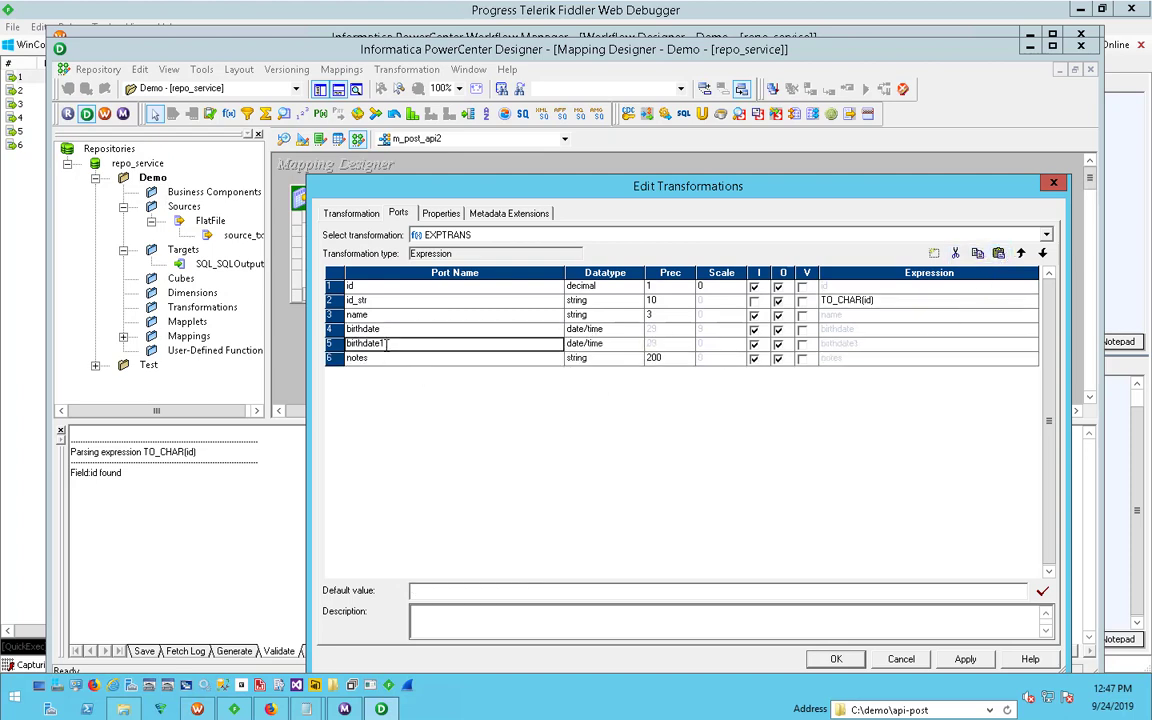
{"action": "left_click", "coordinate": [387, 344]}
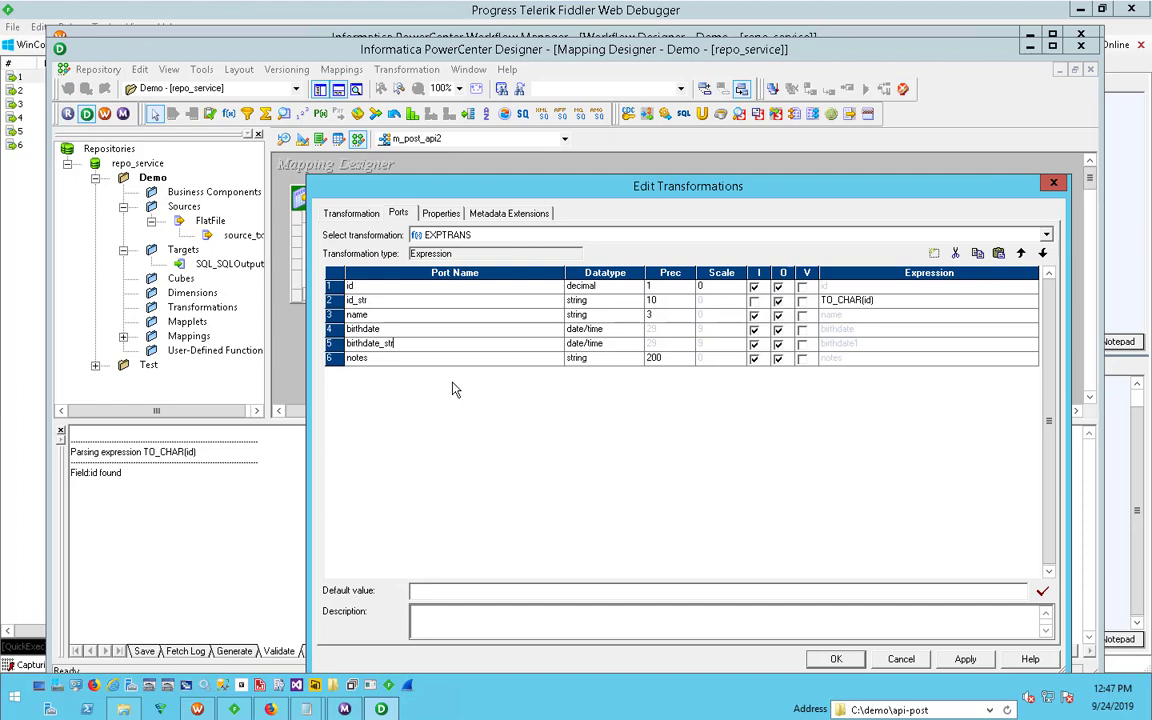
- Make birthdate_str an output-only port with the string datatype
{"action": "left_click", "coordinate": [575, 346]}
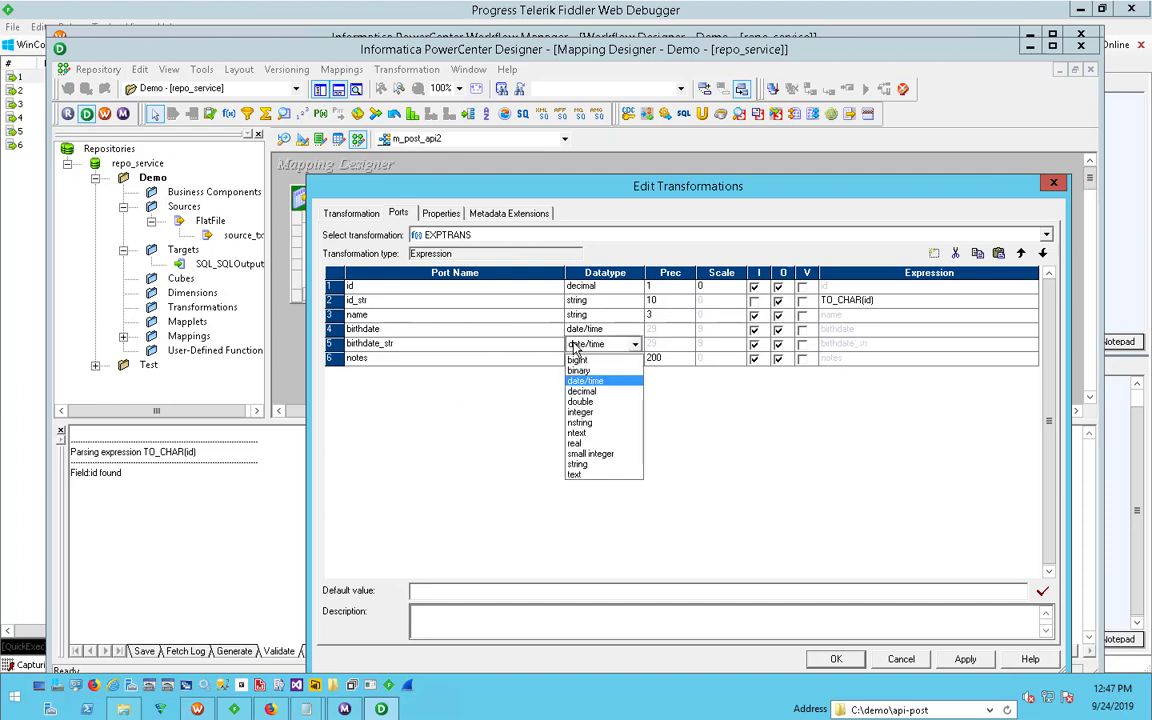
{"action": "left_click", "coordinate": [590, 464]}
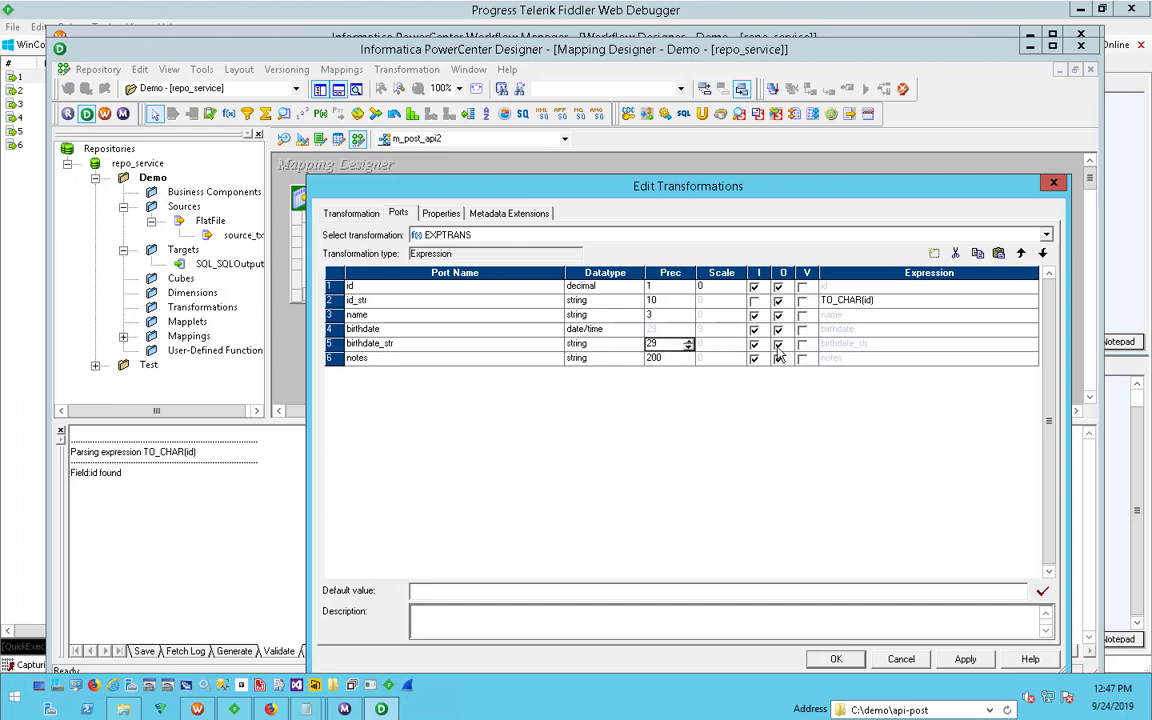
{"action": "left_click", "coordinate": [582, 346]}
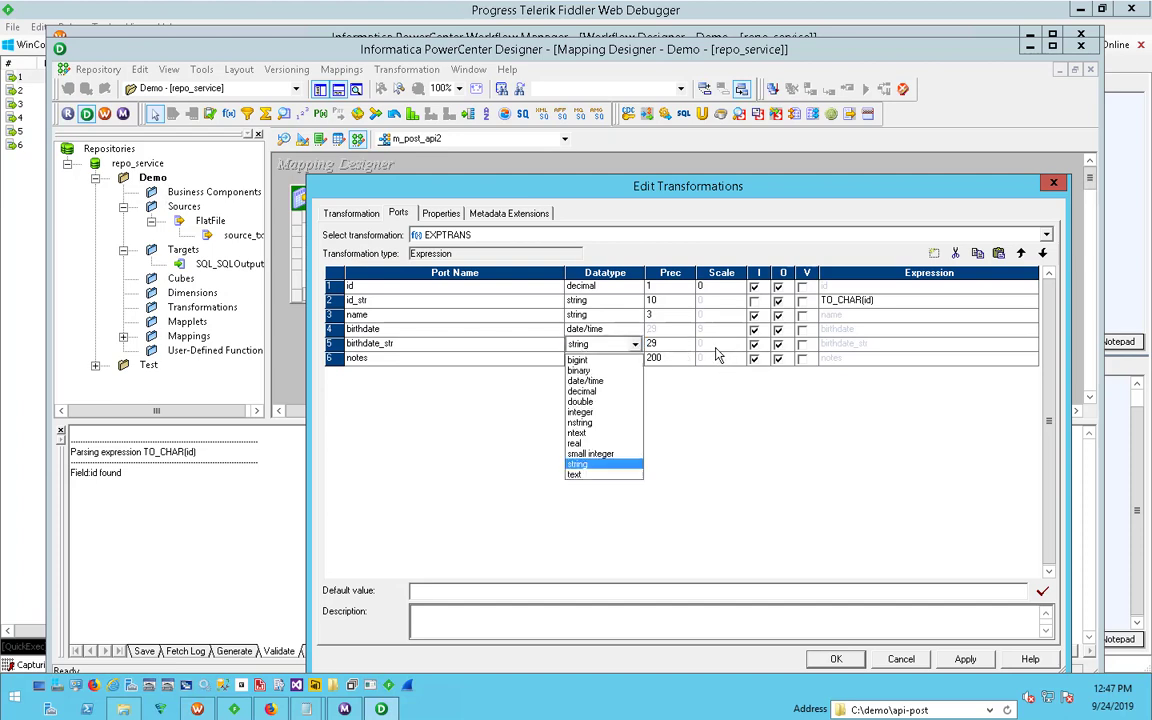
{"action": "left_click", "coordinate": [737, 347]}
{"action": "left_click", "coordinate": [754, 344]}
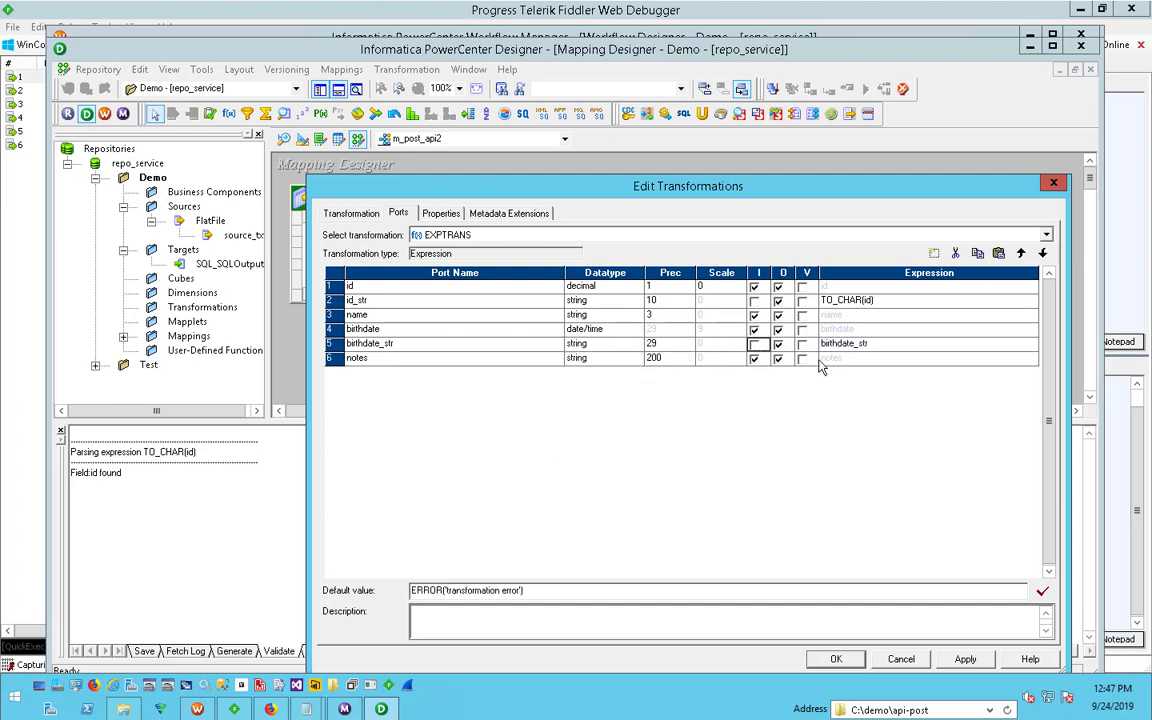
- Set the birthdate_str port's expression to TO_CHAR(birthdate,'YYYY-MM-DD') and accept the transformation's port changes
{"action": "left_click", "coordinate": [876, 343]}
{"action": "left_click", "coordinate": [1031, 344]}
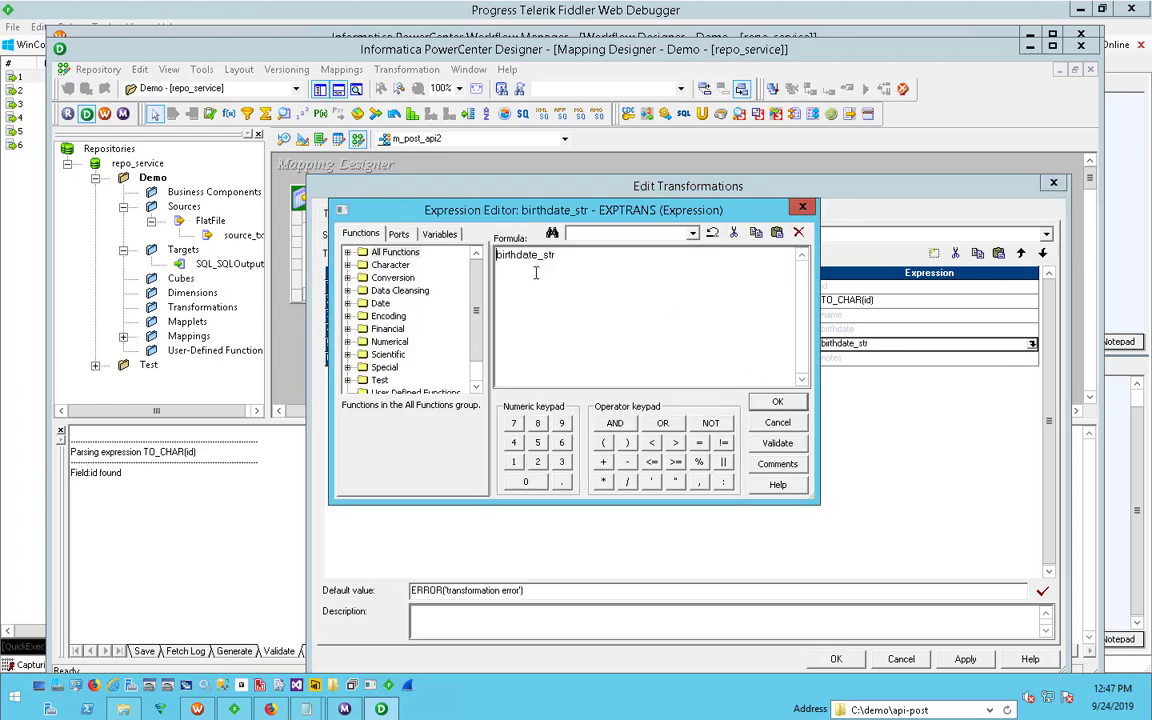
{"action": "type", "text": "TO_CHAR("}
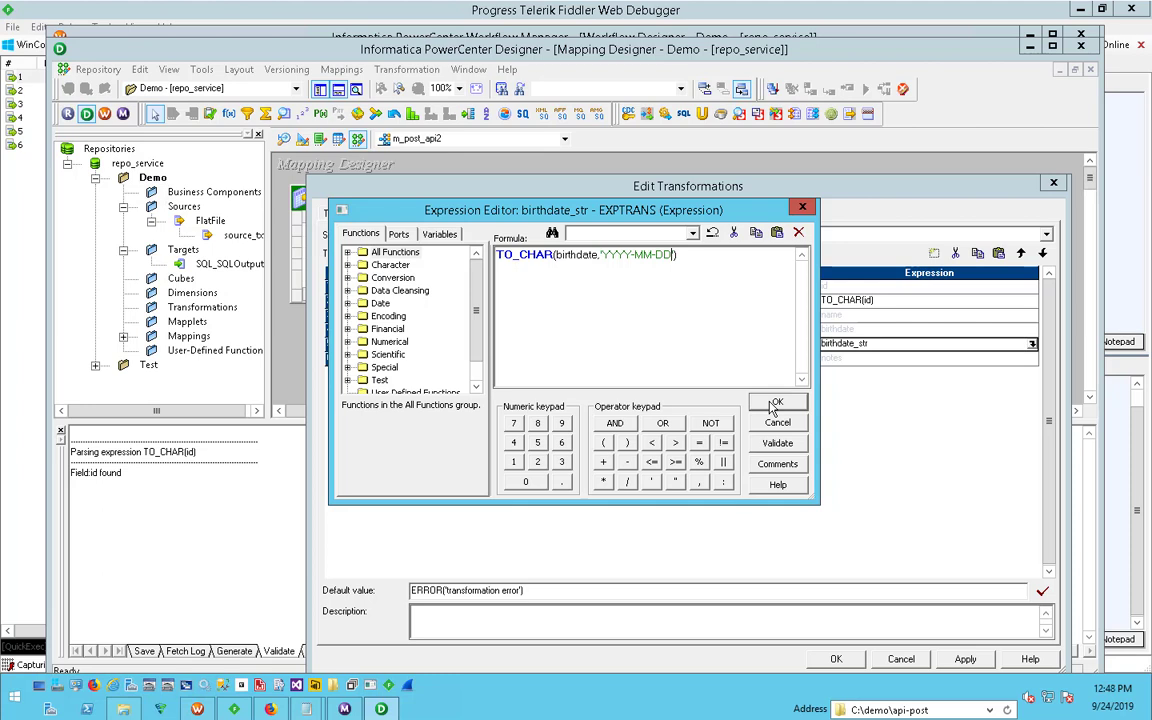
{"action": "left_click", "coordinate": [772, 405]}
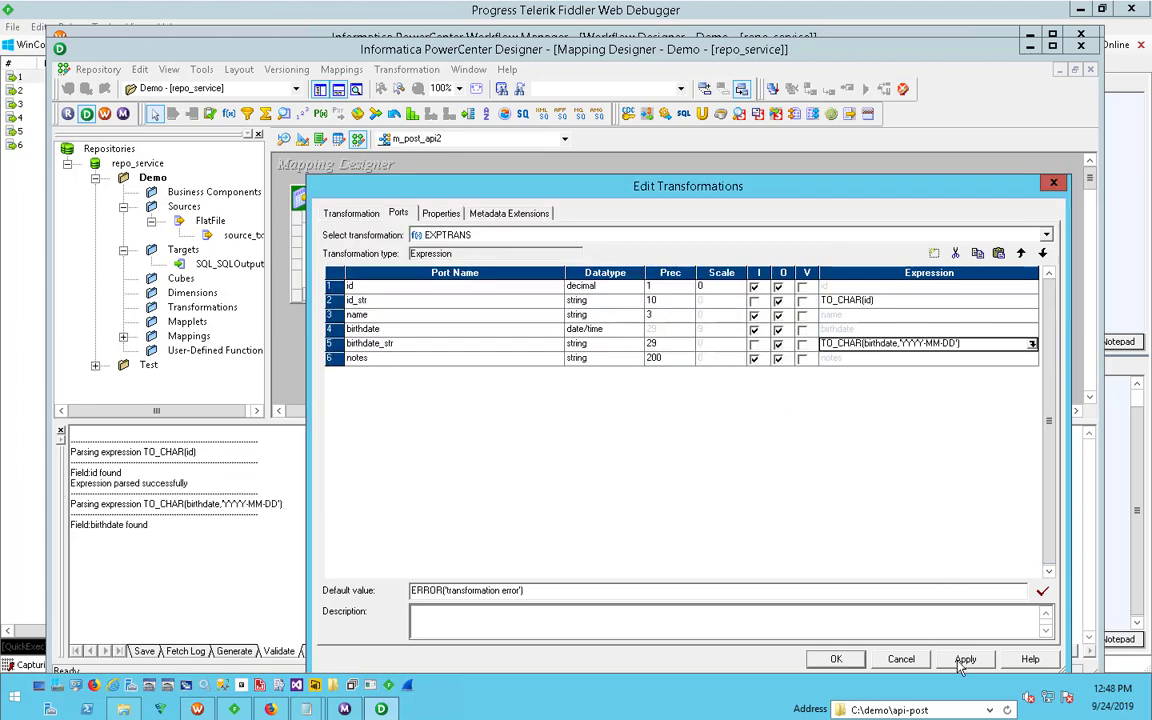
{"action": "left_click", "coordinate": [838, 660]}
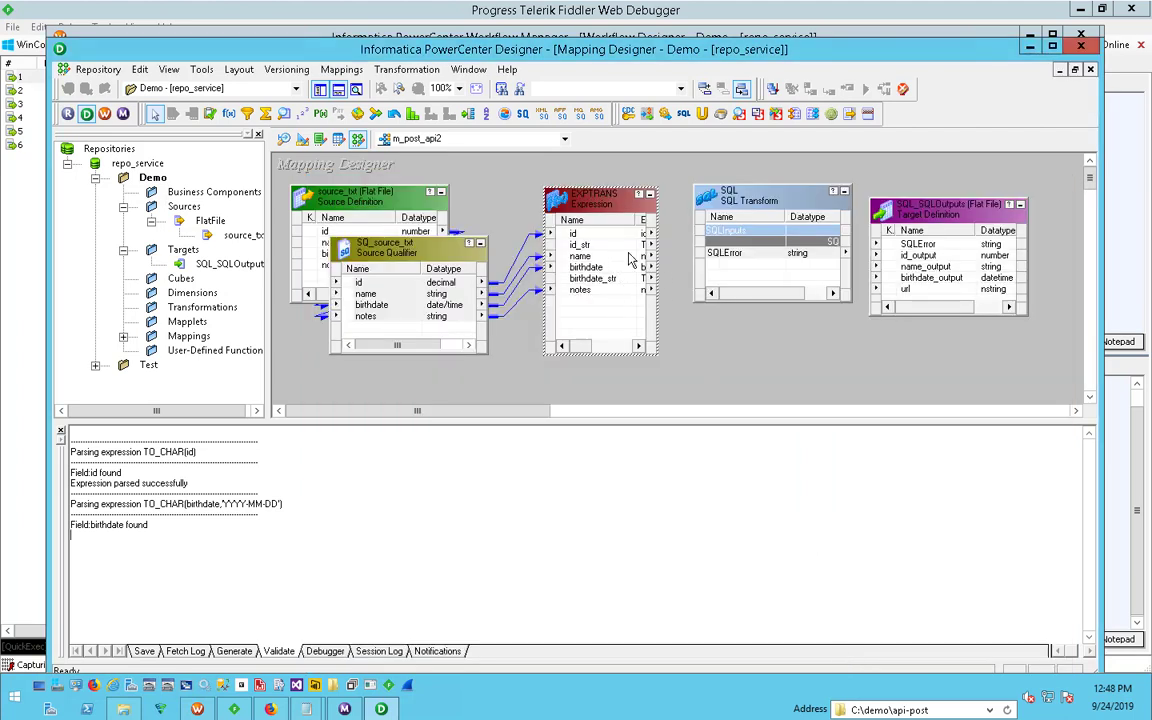
- Link the Expression transformation's id_str, name, birthdate_str and notes ports to the SQL transformation
{"action": "left_click", "coordinate": [568, 233]}
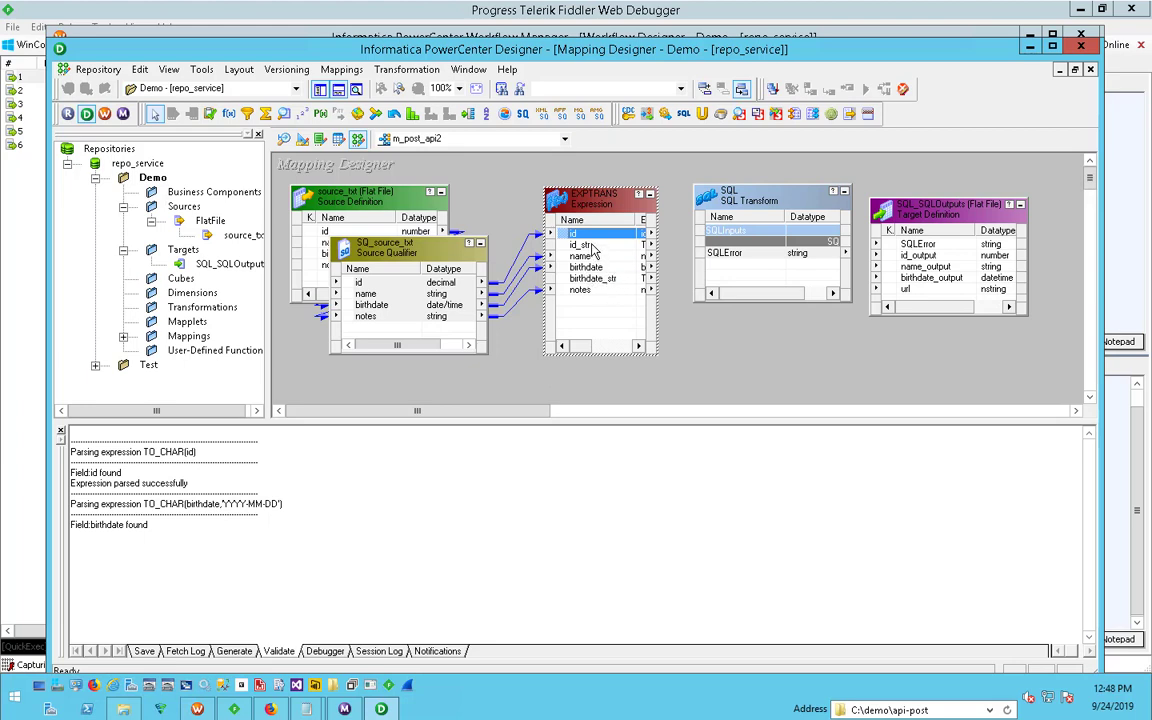
{"action": "left_click", "coordinate": [591, 245]}
{"action": "left_click", "coordinate": [592, 257], "text": "ctrl"}
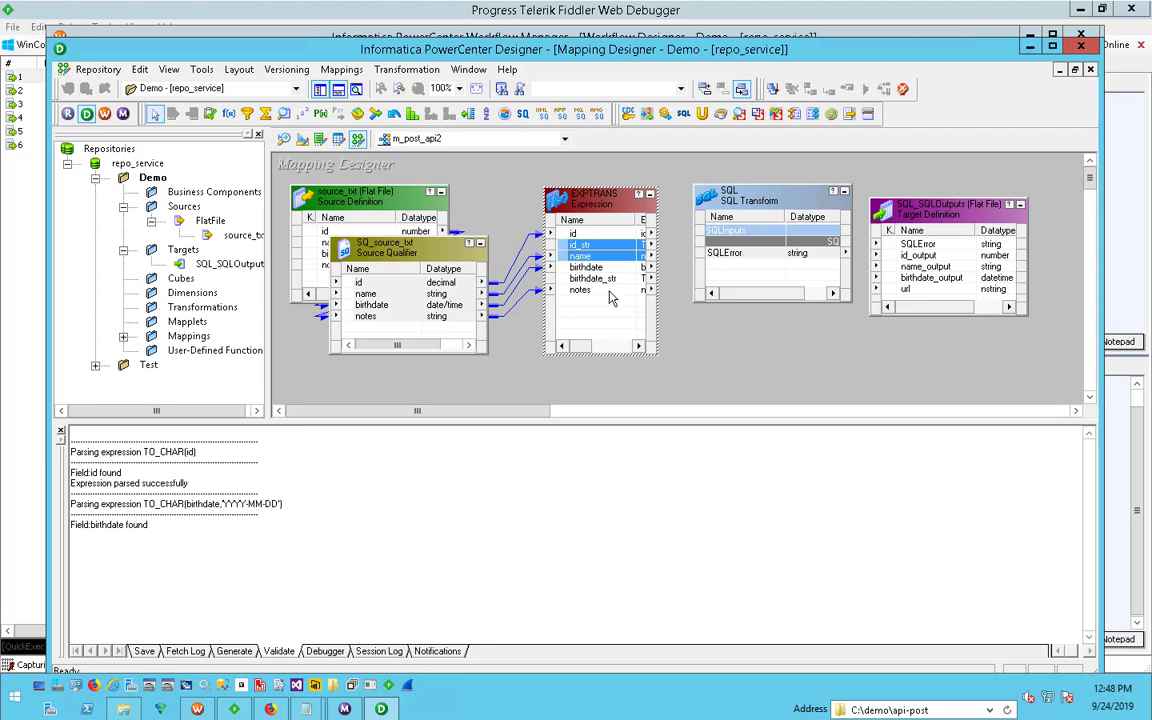
{"action": "left_click", "coordinate": [608, 281], "text": "ctrl"}
{"action": "left_click", "coordinate": [598, 291], "text": "ctrl"}
{"action": "left_click_drag", "start_coordinate": [574, 278], "coordinate": [808, 381]}
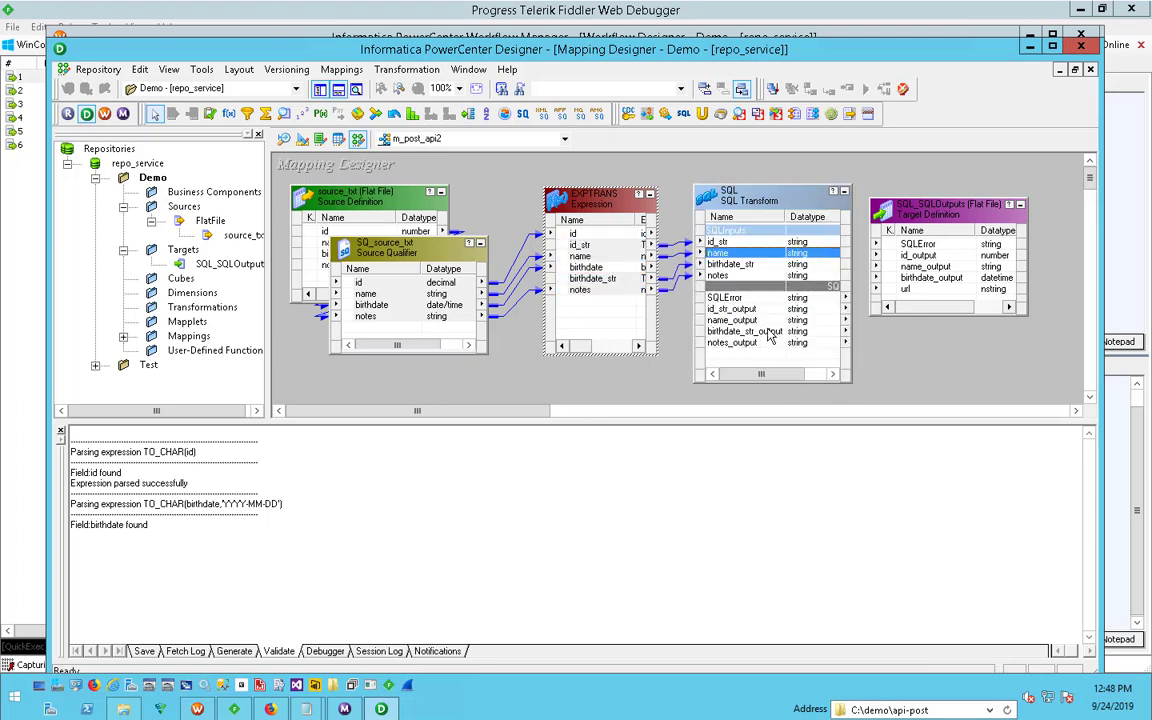
- Review the input ports and matching output ports of the SQL transformation
{"action": "left_click", "coordinate": [770, 332]}
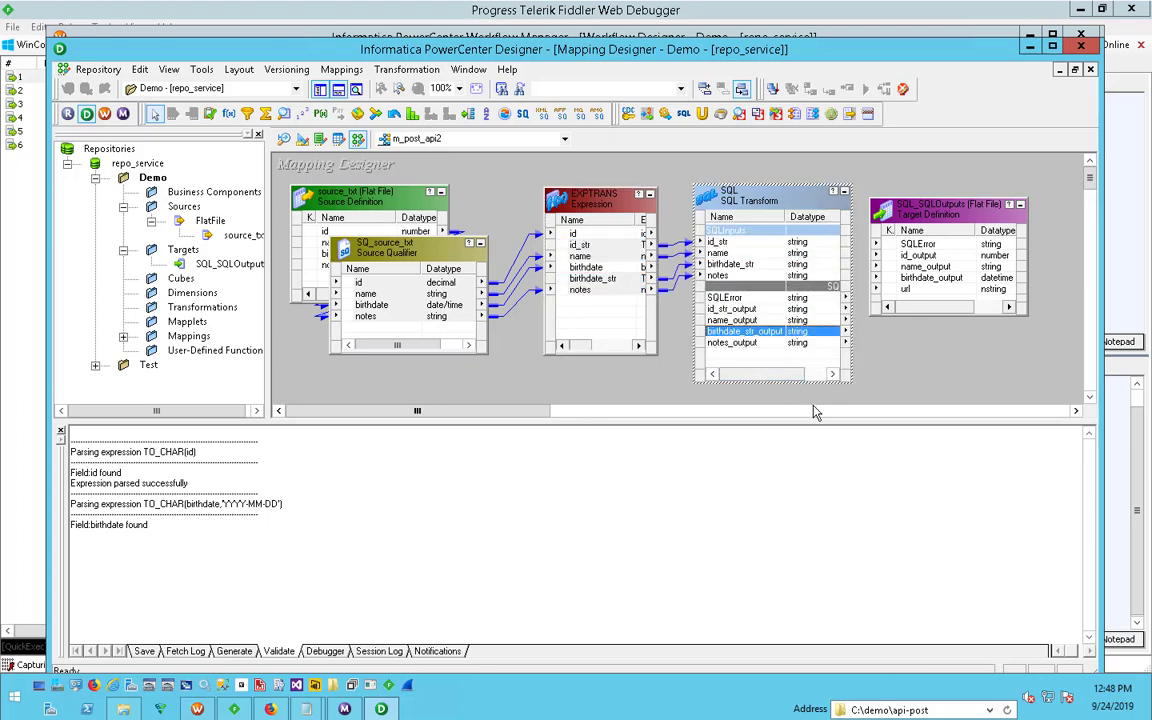
{"action": "left_click", "coordinate": [745, 320]}
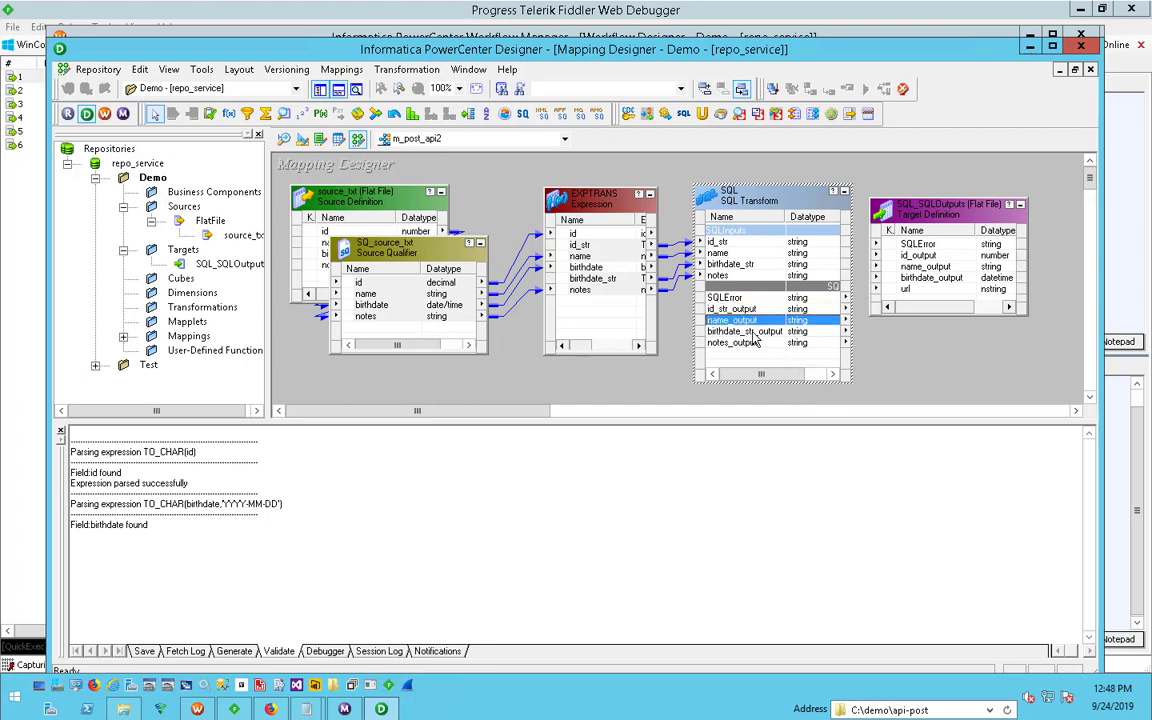
{"action": "left_click", "coordinate": [736, 243]}
{"action": "left_click", "coordinate": [735, 254]}
{"action": "left_click", "coordinate": [735, 265]}
{"action": "left_click", "coordinate": [735, 276]}
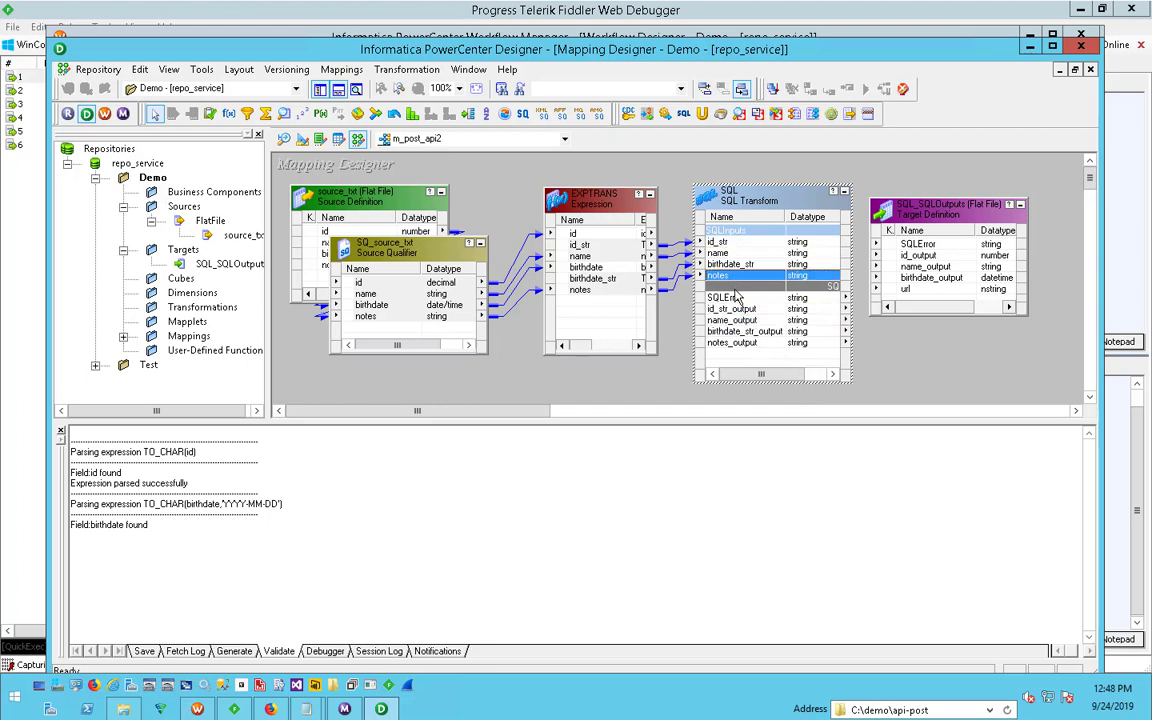
{"action": "key", "text": "Down"}
{"action": "key", "text": "Down"}
{"action": "key", "text": "Down"}
{"action": "key", "text": "Down"}
{"action": "key", "text": "Down"}
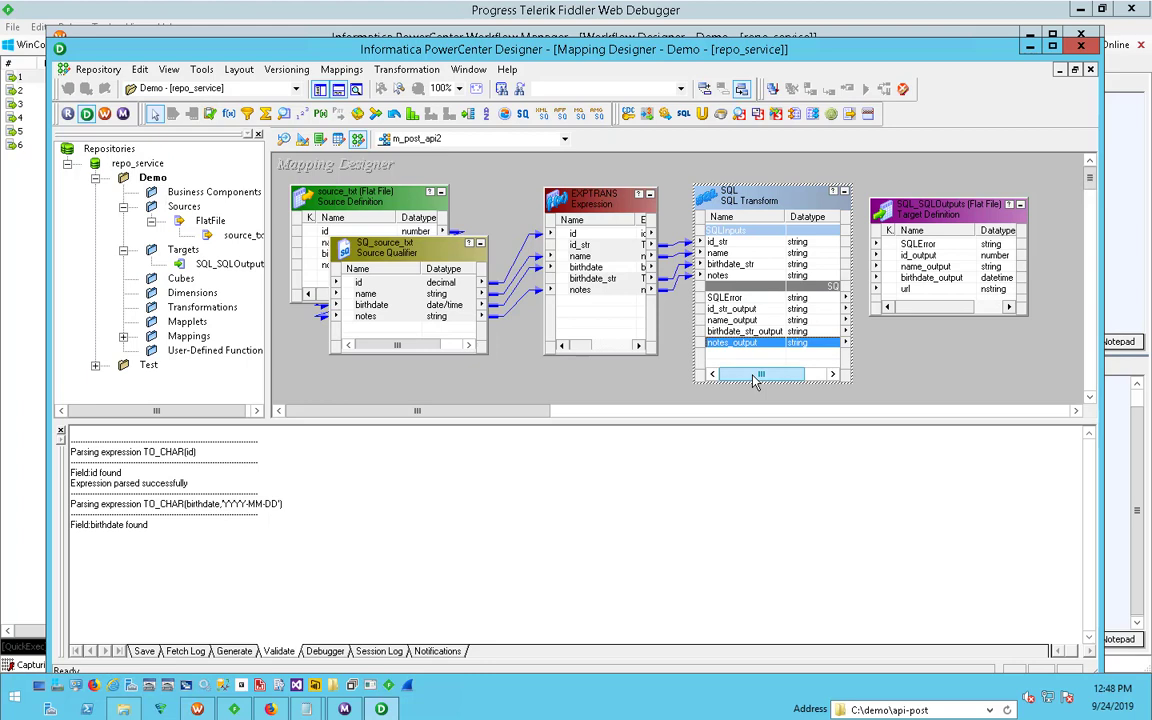
- Open the SQL transformation's query for editing and enlarge the SQL Editor window
{"action": "double_click", "coordinate": [740, 190]}
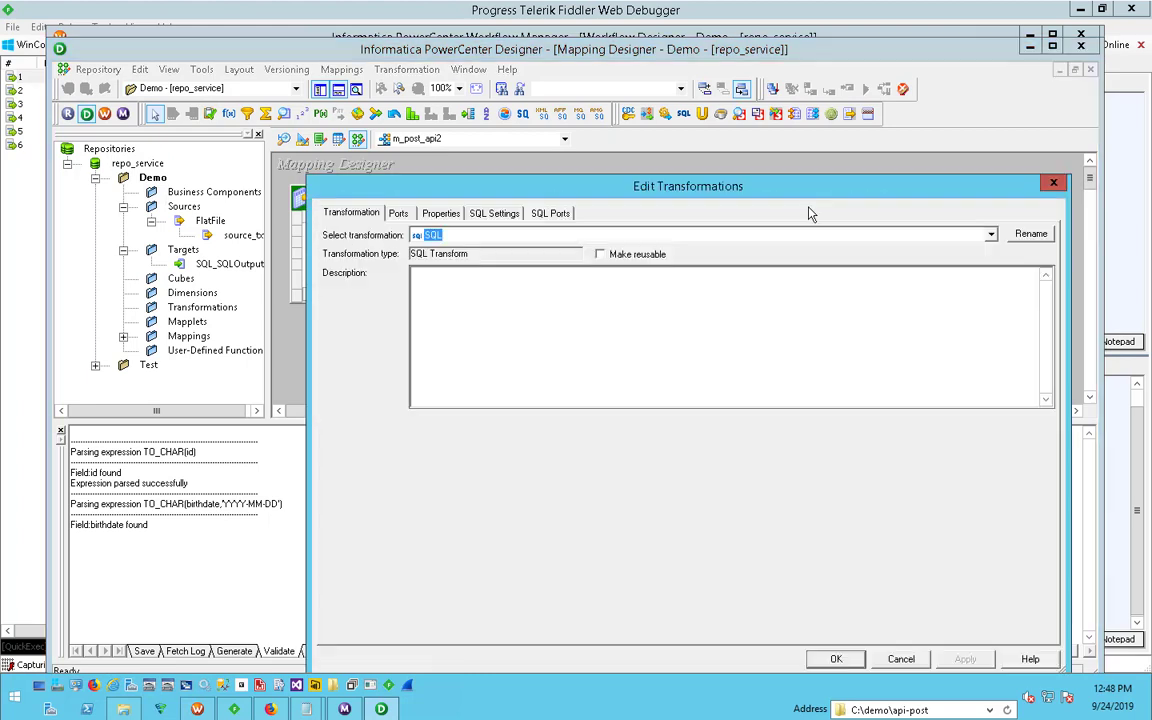
{"action": "left_click", "coordinate": [549, 213]}
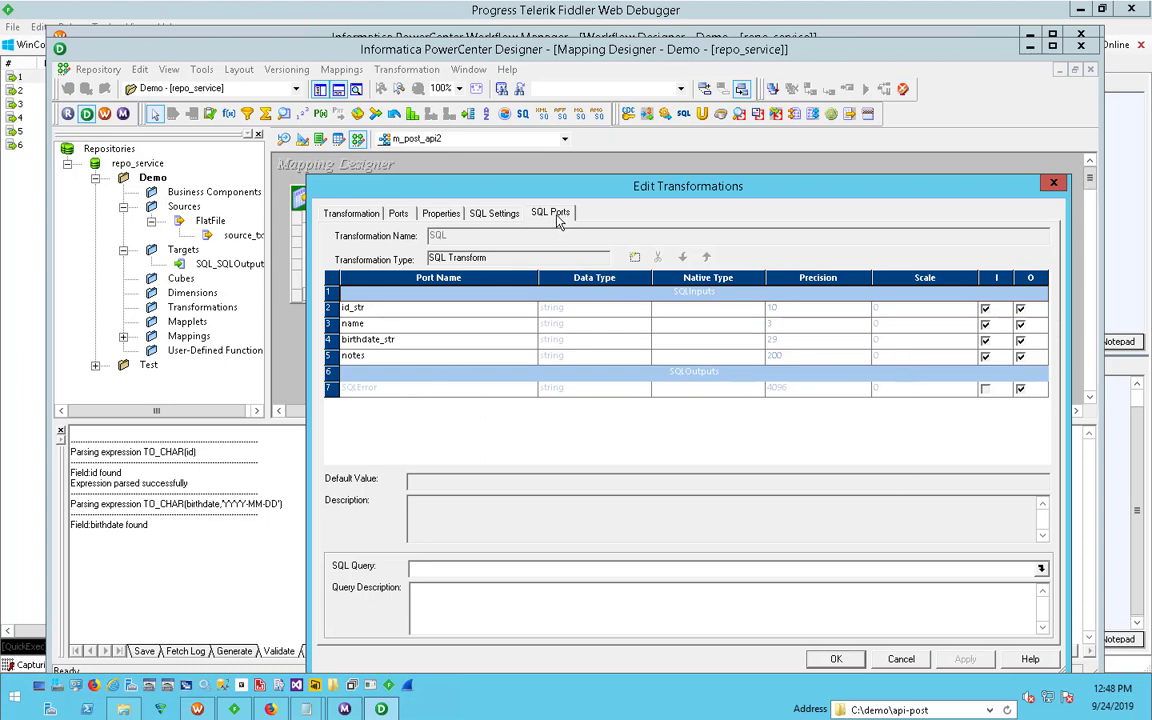
{"action": "left_click", "coordinate": [1040, 569]}
{"action": "left_click_drag", "start_coordinate": [682, 283], "coordinate": [736, 327]}
{"action": "left_click", "coordinate": [758, 427]}
{"action": "left_click", "coordinate": [944, 463]}
{"action": "left_click_drag", "start_coordinate": [873, 333], "coordinate": [640, 160]}
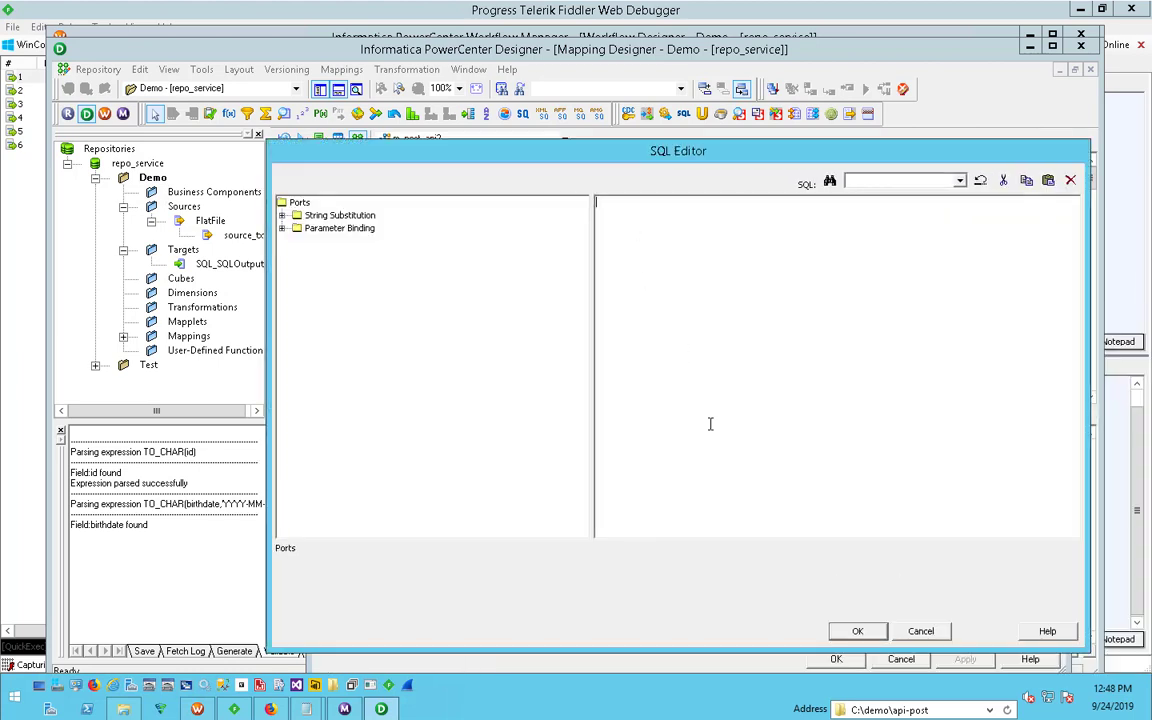
- Copy the whole SELECT origin, url query from readme.txt in Notepad and paste it as the SQL transformation's query
{"action": "left_click", "coordinate": [306, 709]}
{"action": "left_click", "coordinate": [355, 636]}
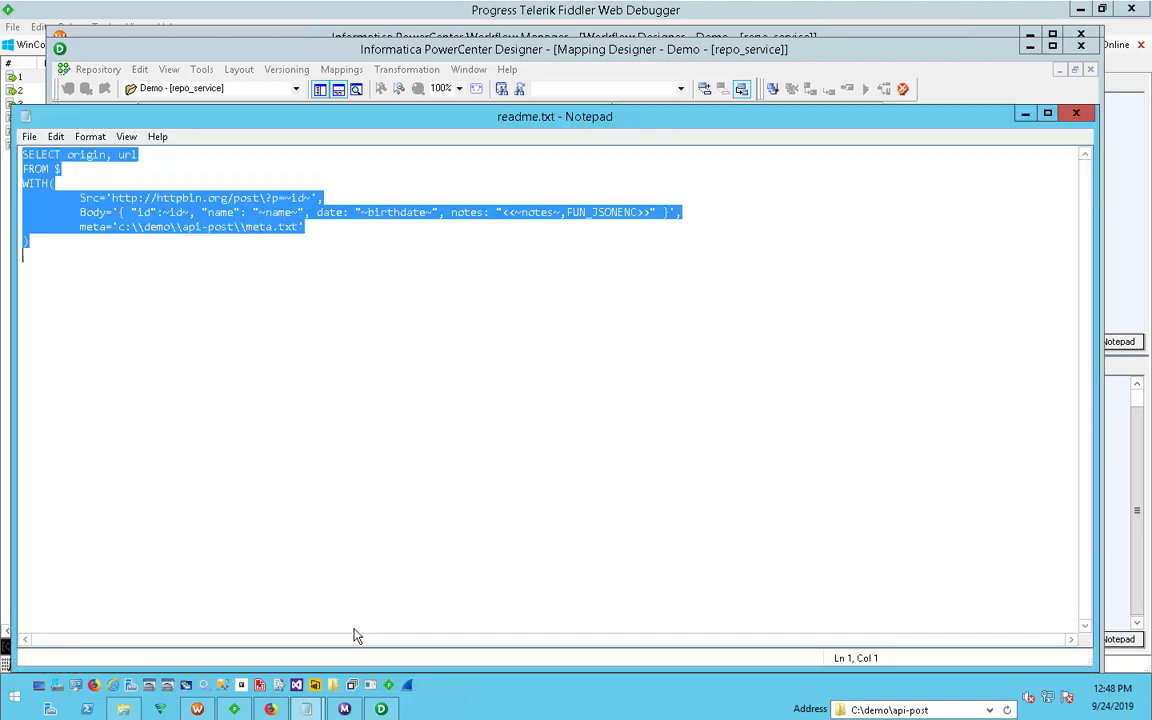
{"action": "left_click", "coordinate": [323, 279]}
{"action": "key", "text": "ctrl+a"}
{"action": "right_click", "coordinate": [41, 193]}
{"action": "left_click", "coordinate": [112, 245]}
{"action": "left_click", "coordinate": [1024, 114]}
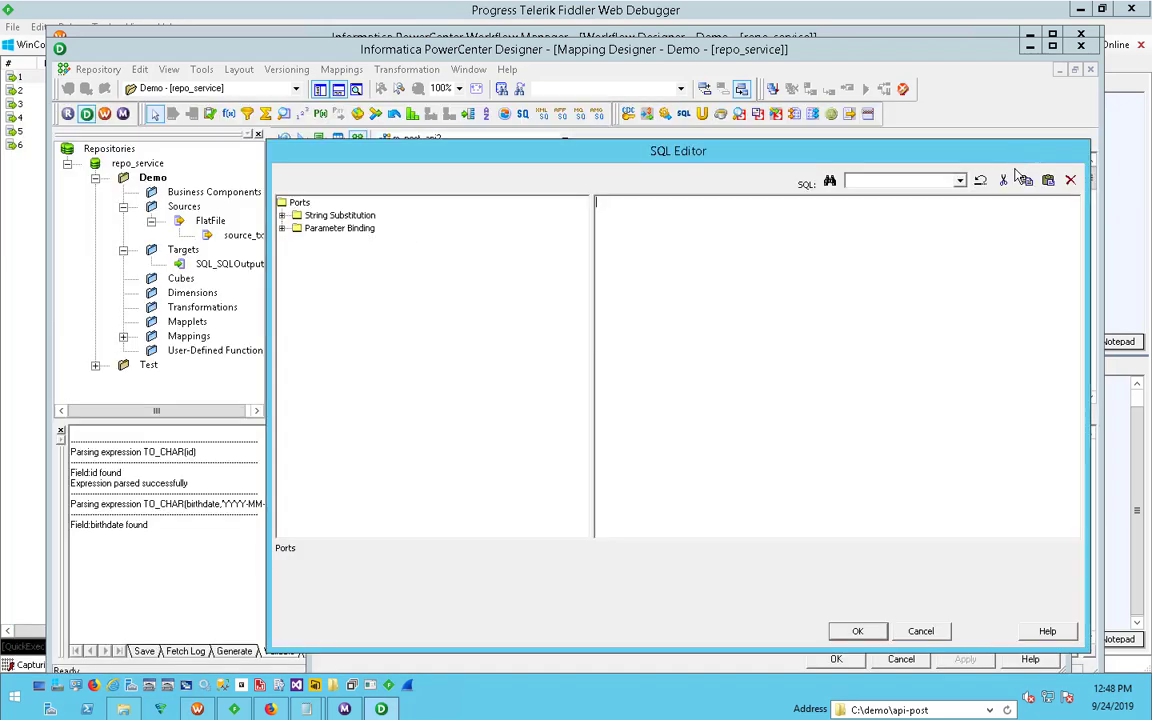
{"action": "key", "text": "ctrl+v"}
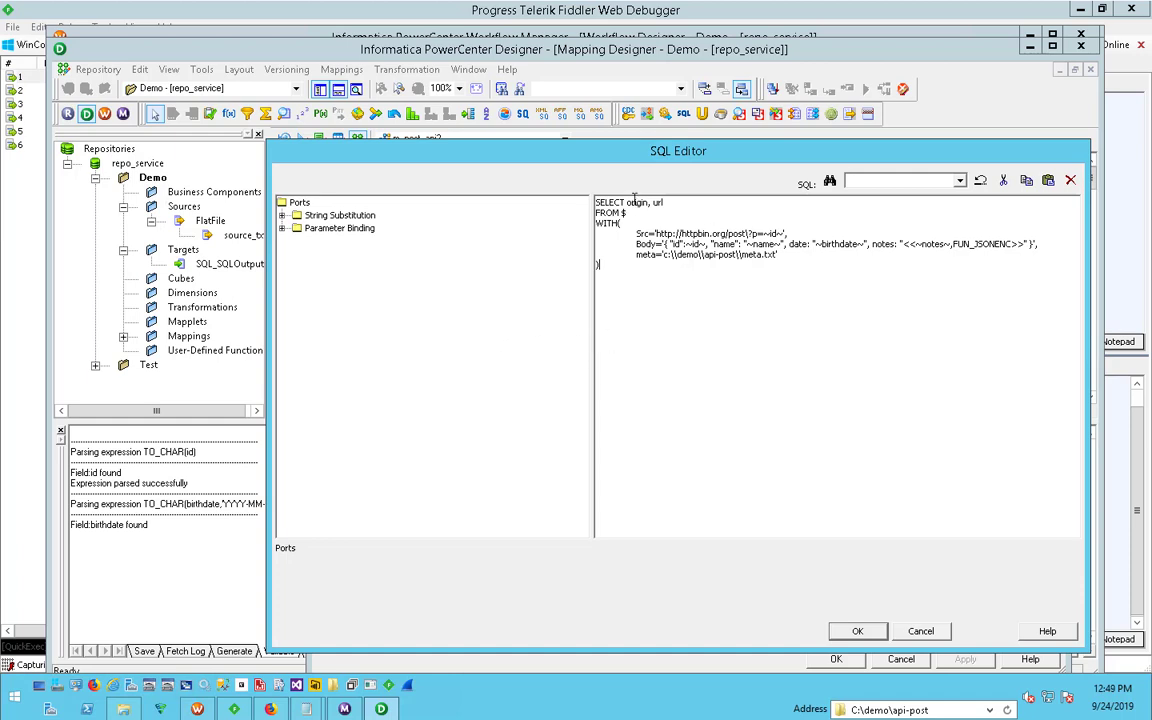
- Examine the pasted query's selected columns, the Src URL with its parameter, and the Body and meta lines
{"action": "key", "text": "shift+End"}
{"action": "left_click_drag", "start_coordinate": [670, 203], "coordinate": [632, 203]}
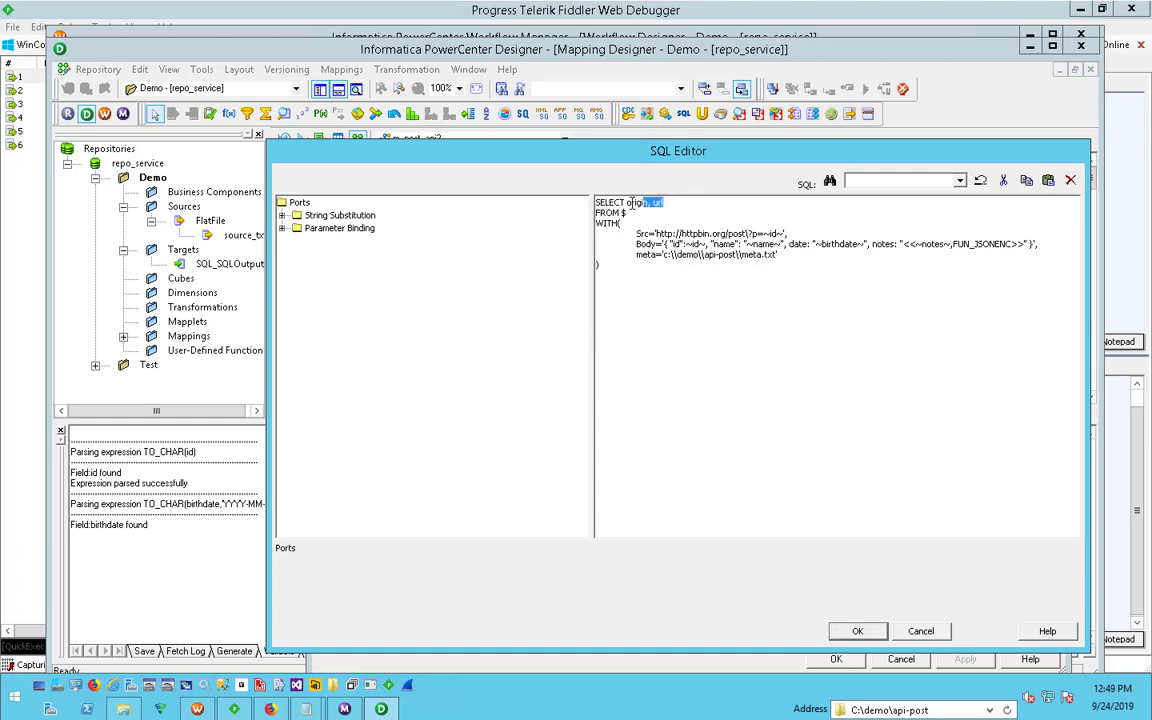
{"action": "left_click", "coordinate": [620, 296]}
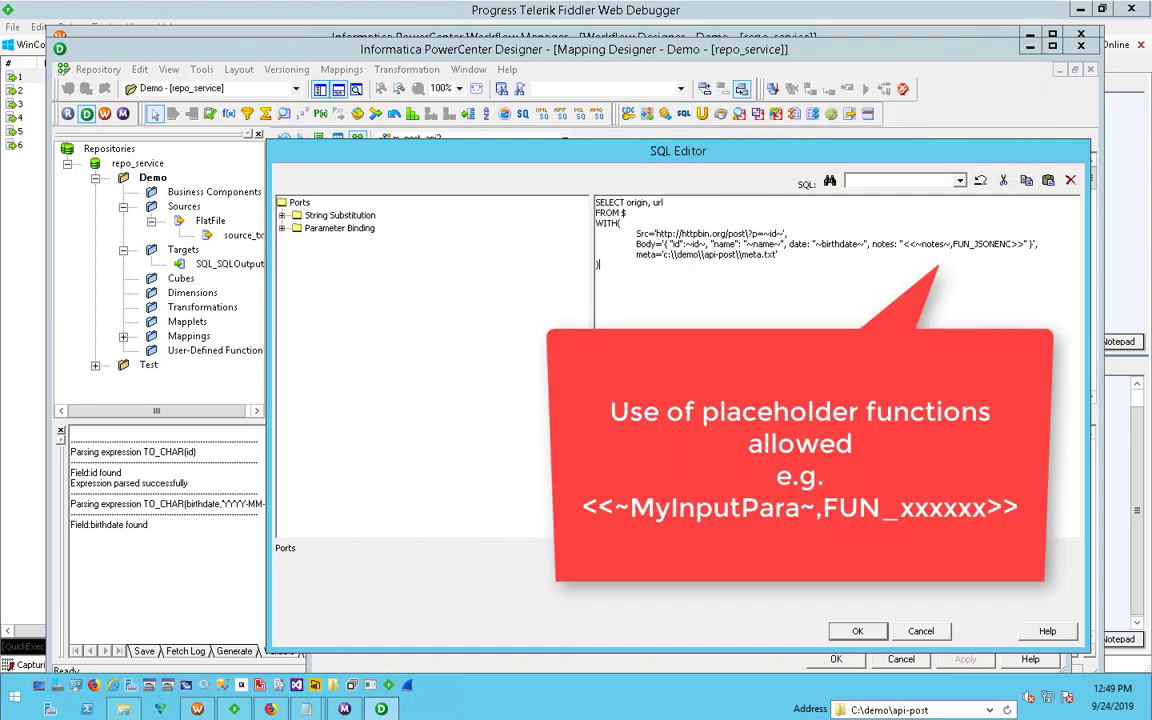
{"action": "left_click_drag", "start_coordinate": [656, 234], "coordinate": [784, 233]}
{"action": "left_click", "coordinate": [768, 264]}
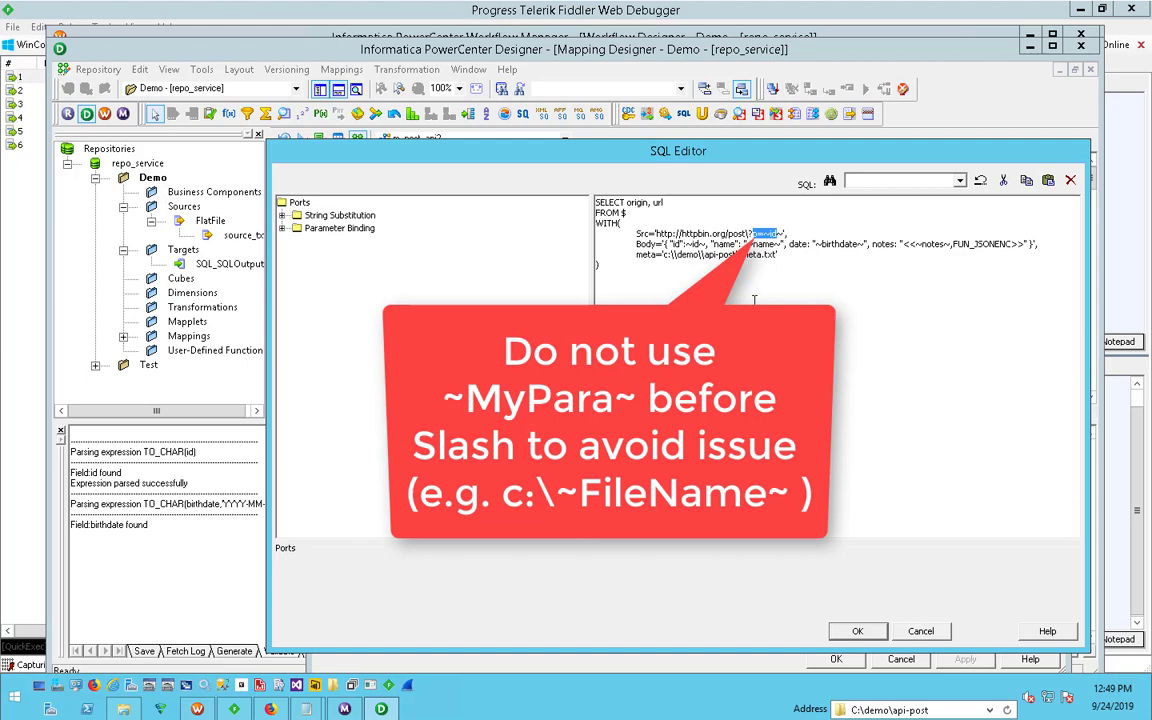
{"action": "mouse_move", "coordinate": [636, 244]}
{"action": "left_mouse_down"}
{"action": "mouse_move", "coordinate": [786, 256]}
{"action": "mouse_move", "coordinate": [611, 247]}
{"action": "mouse_move", "coordinate": [639, 256]}
{"action": "left_mouse_up"}
{"action": "left_click", "coordinate": [787, 256]}
{"action": "left_click", "coordinate": [639, 257]}
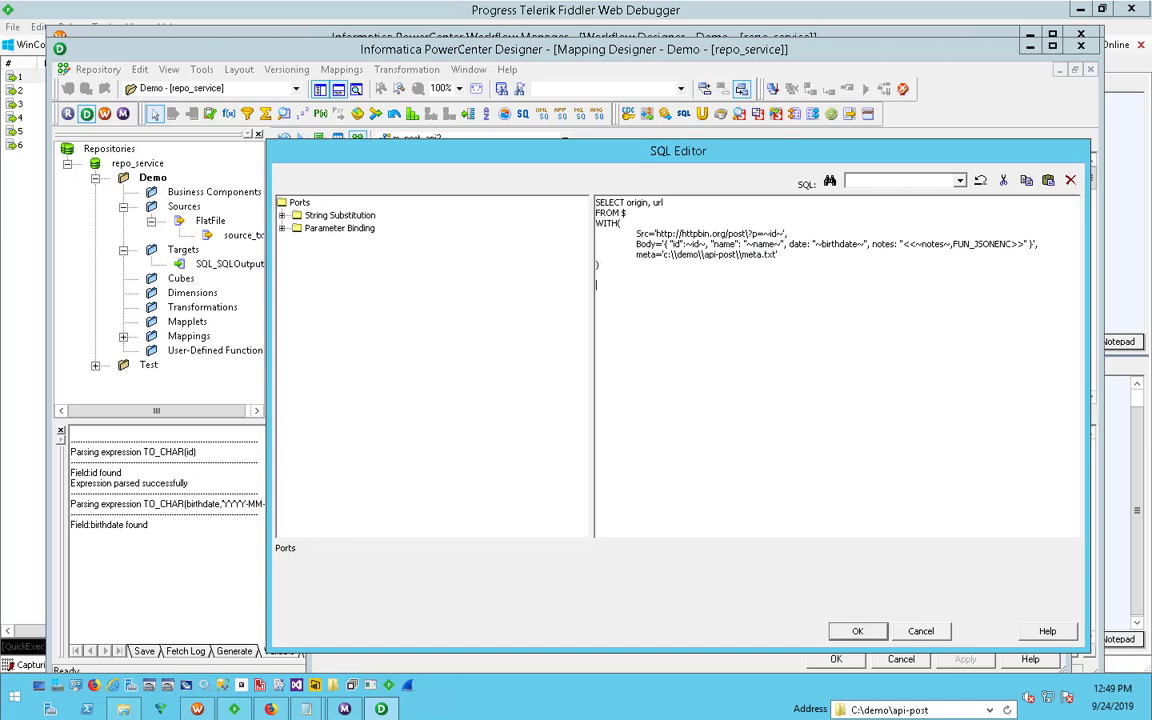
- Examine the ports offered under String Substitution and Parameter Binding for use in the query
{"action": "left_click", "coordinate": [282, 215]}
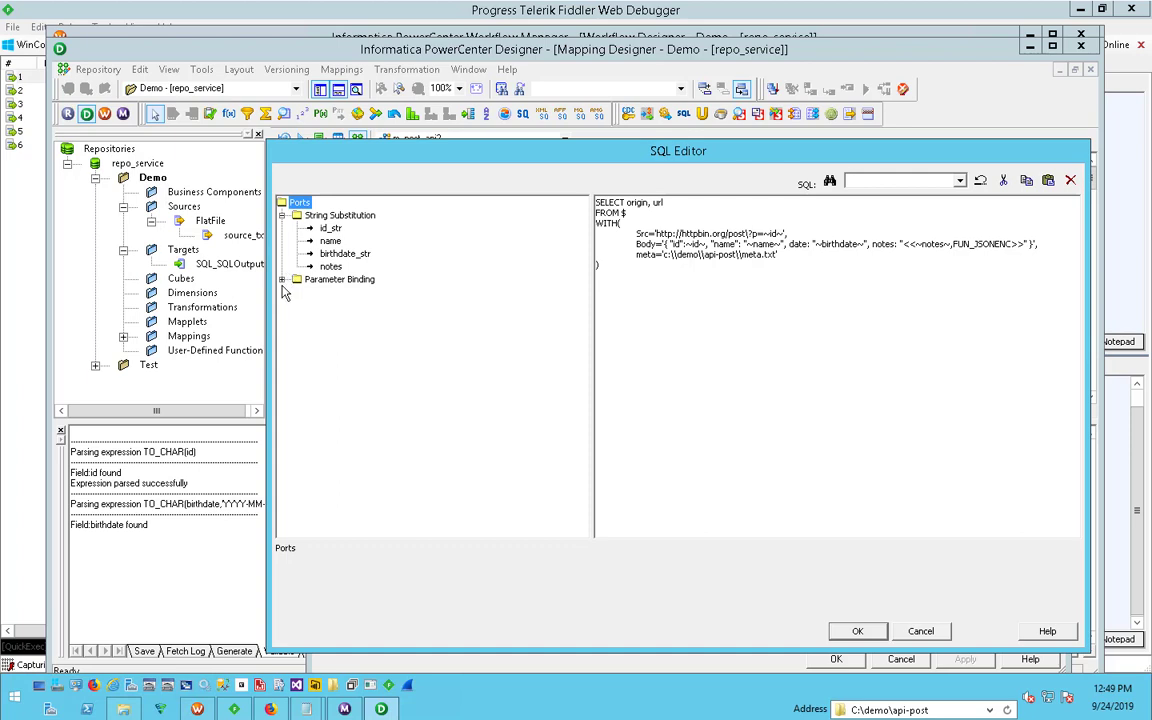
{"action": "left_click", "coordinate": [282, 280]}
{"action": "left_click", "coordinate": [330, 292]}
{"action": "left_click", "coordinate": [344, 317]}
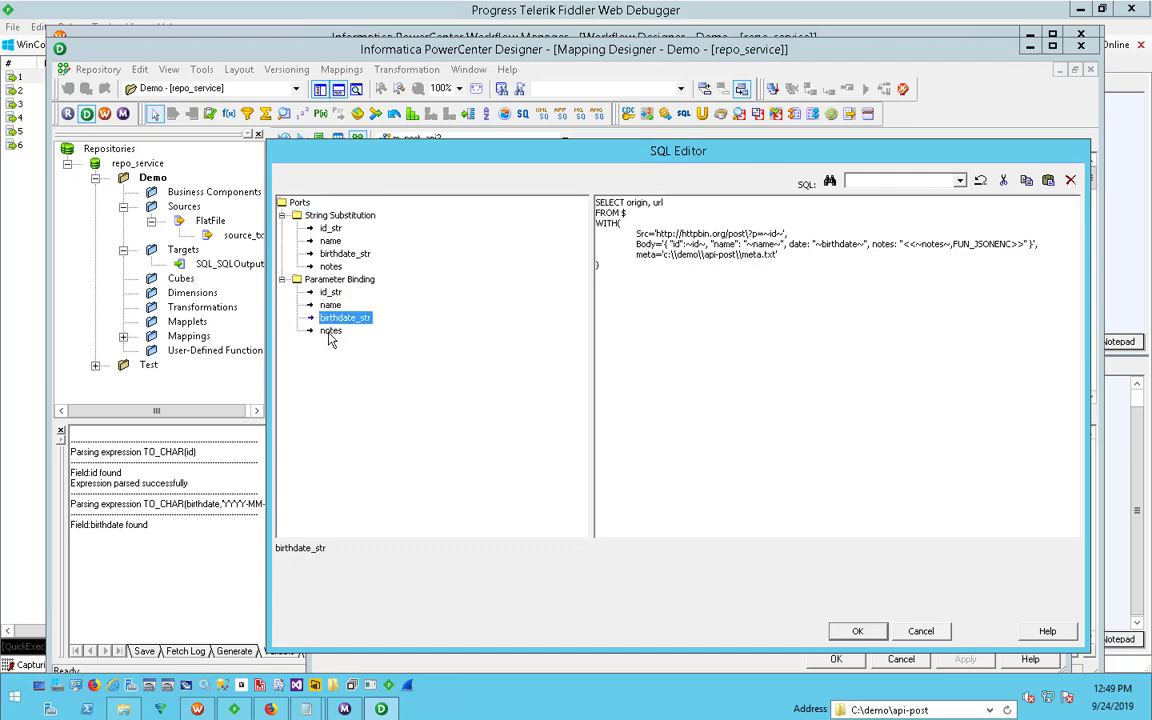
{"action": "left_click", "coordinate": [330, 330]}
{"action": "left_click", "coordinate": [330, 228]}
{"action": "left_click", "coordinate": [340, 254]}
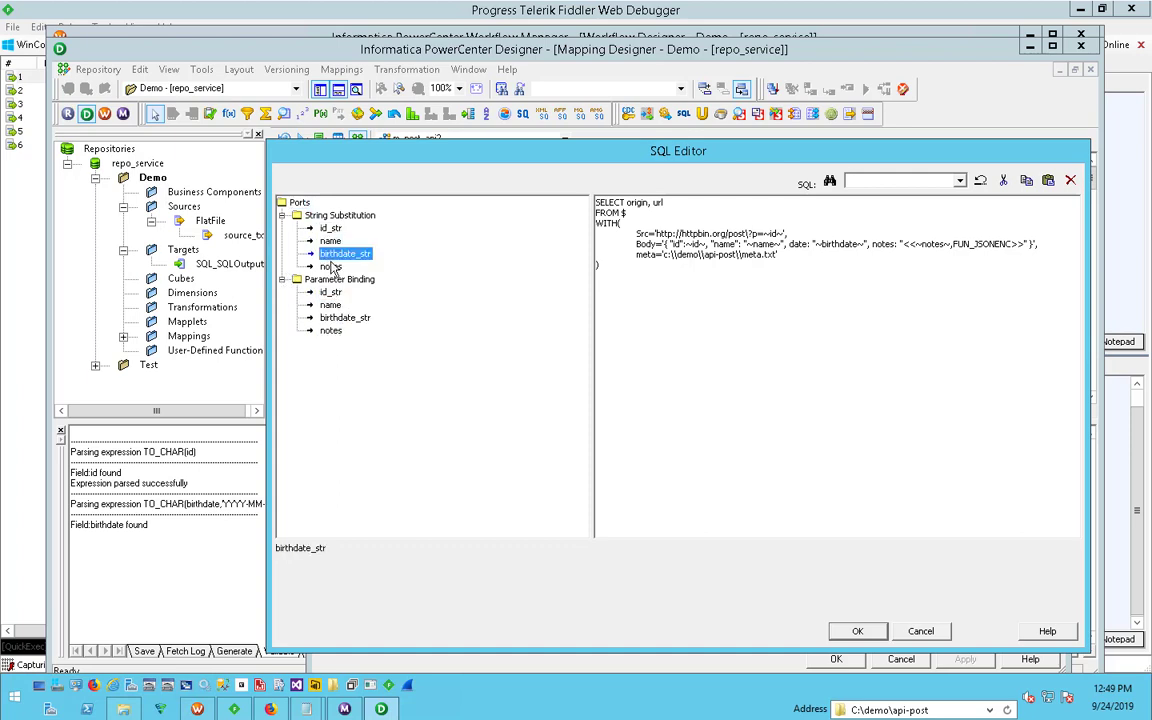
{"action": "left_click", "coordinate": [331, 267]}
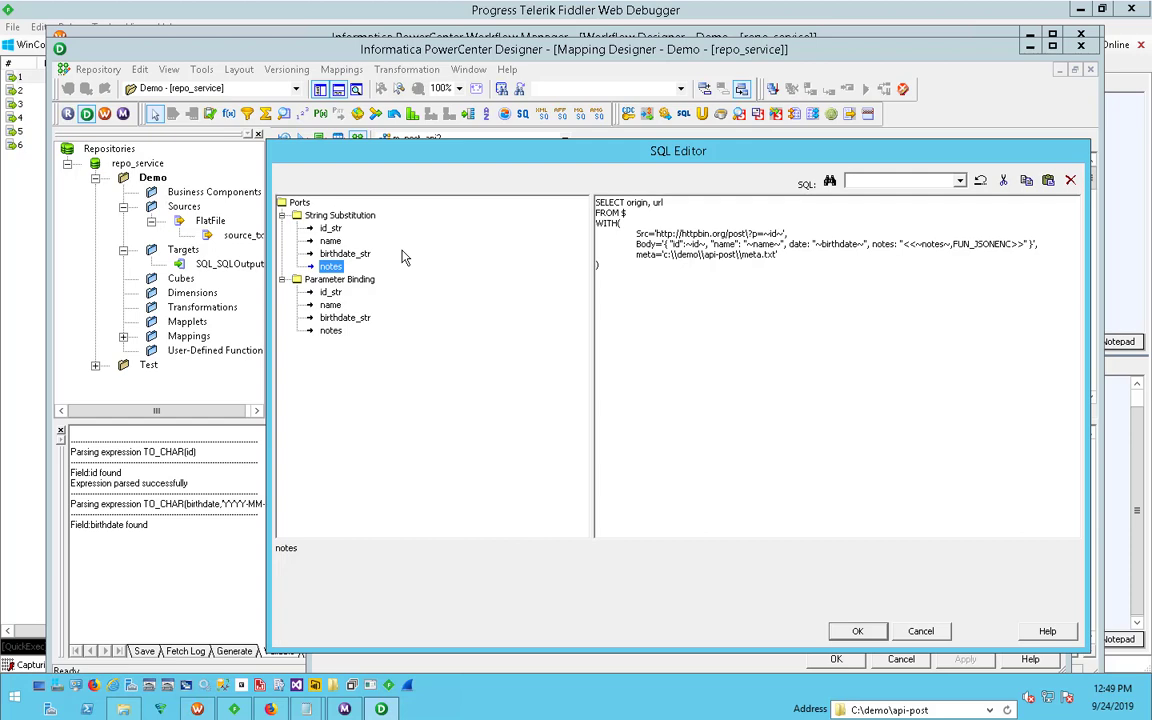
{"action": "left_click", "coordinate": [330, 292]}
{"action": "left_click", "coordinate": [330, 305]}
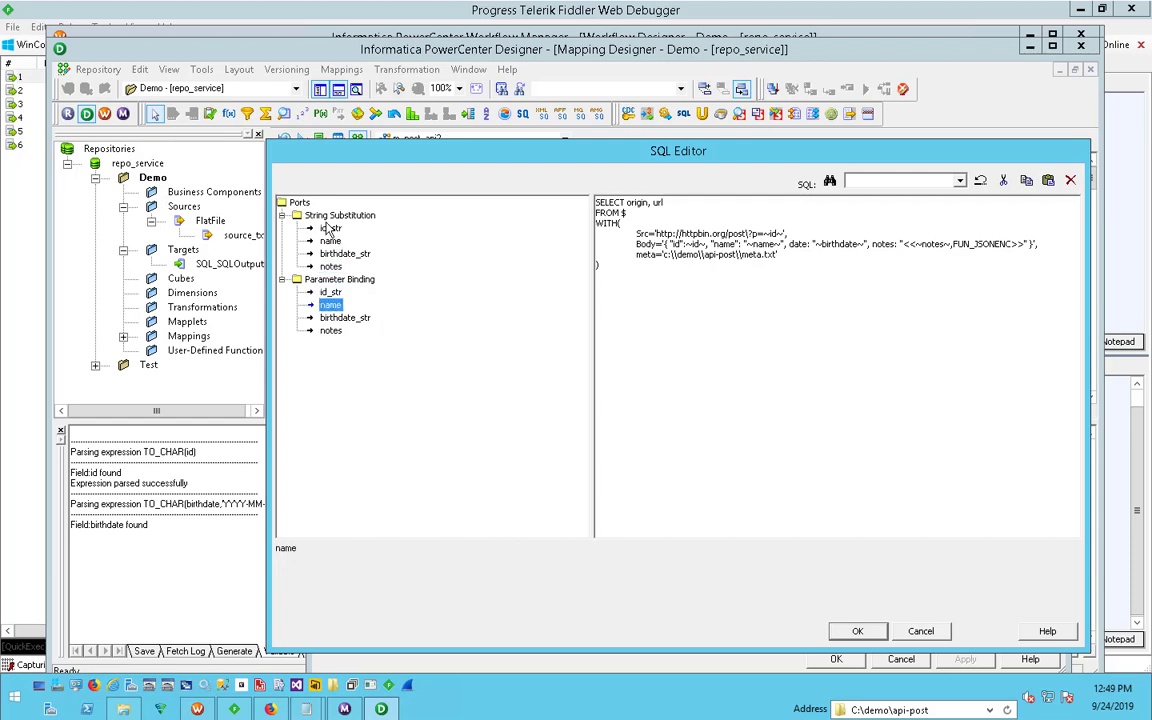
{"action": "left_click", "coordinate": [330, 228]}
{"action": "left_click", "coordinate": [330, 242]}
{"action": "left_click", "coordinate": [332, 255]}
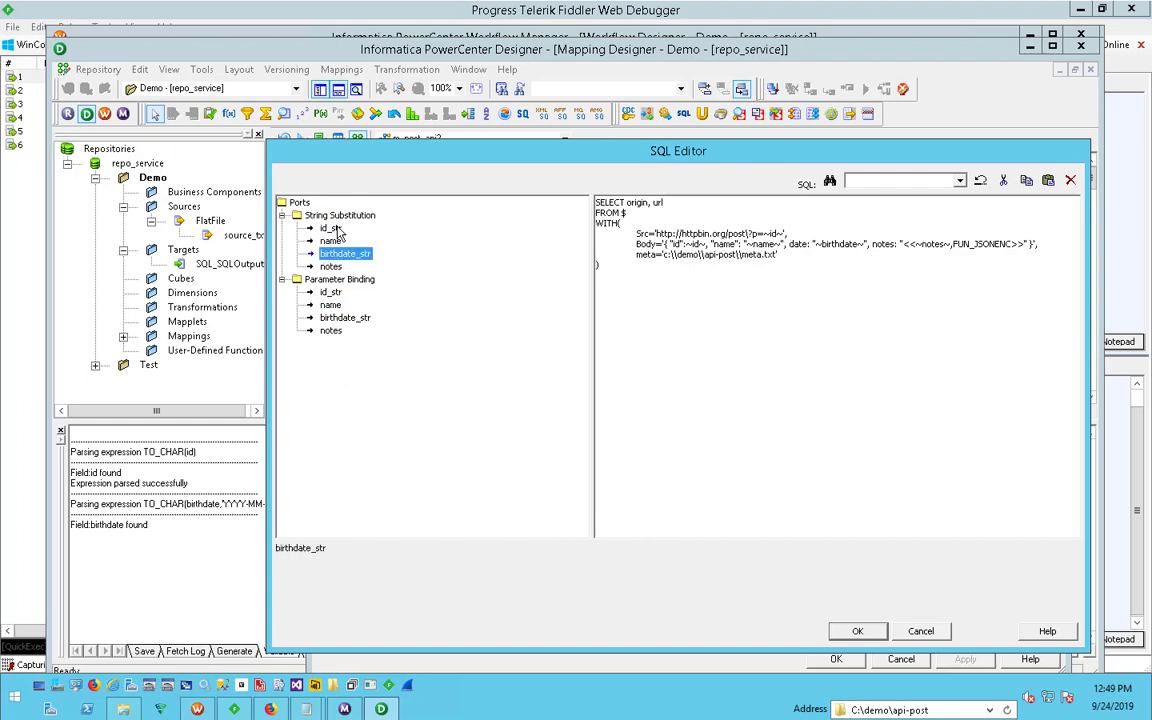
{"action": "left_click", "coordinate": [330, 228]}
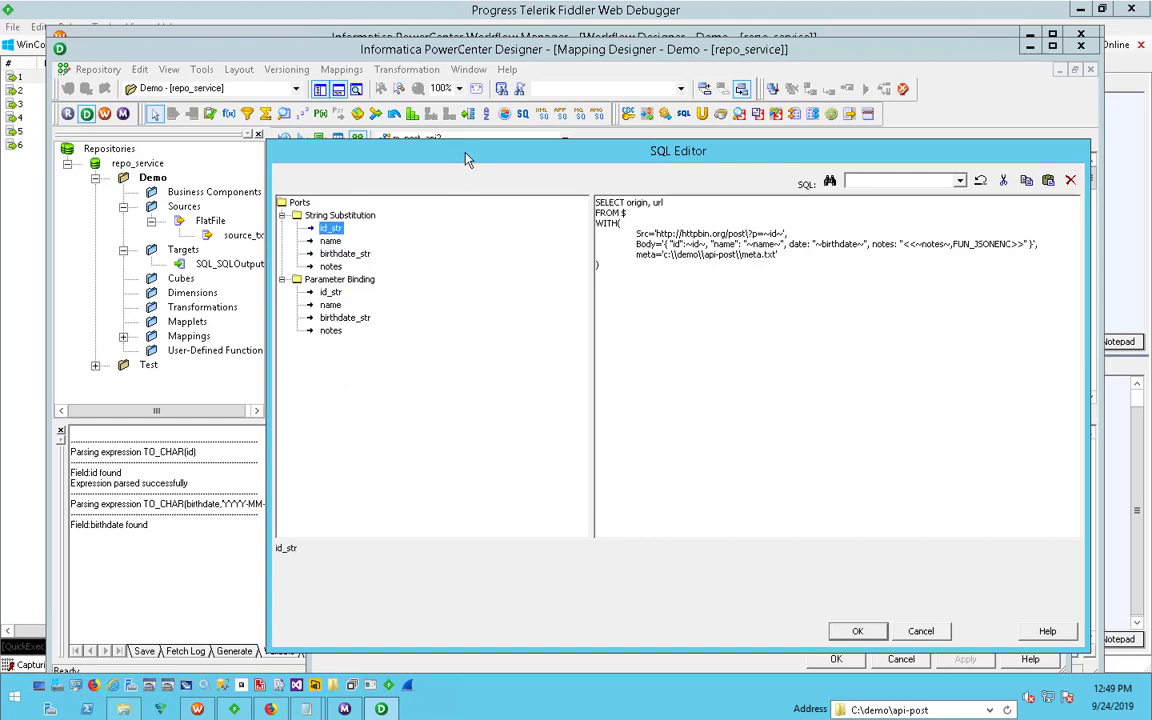
{"action": "left_click_drag", "start_coordinate": [465, 158], "coordinate": [442, 160]}
{"action": "left_click", "coordinate": [286, 285]}
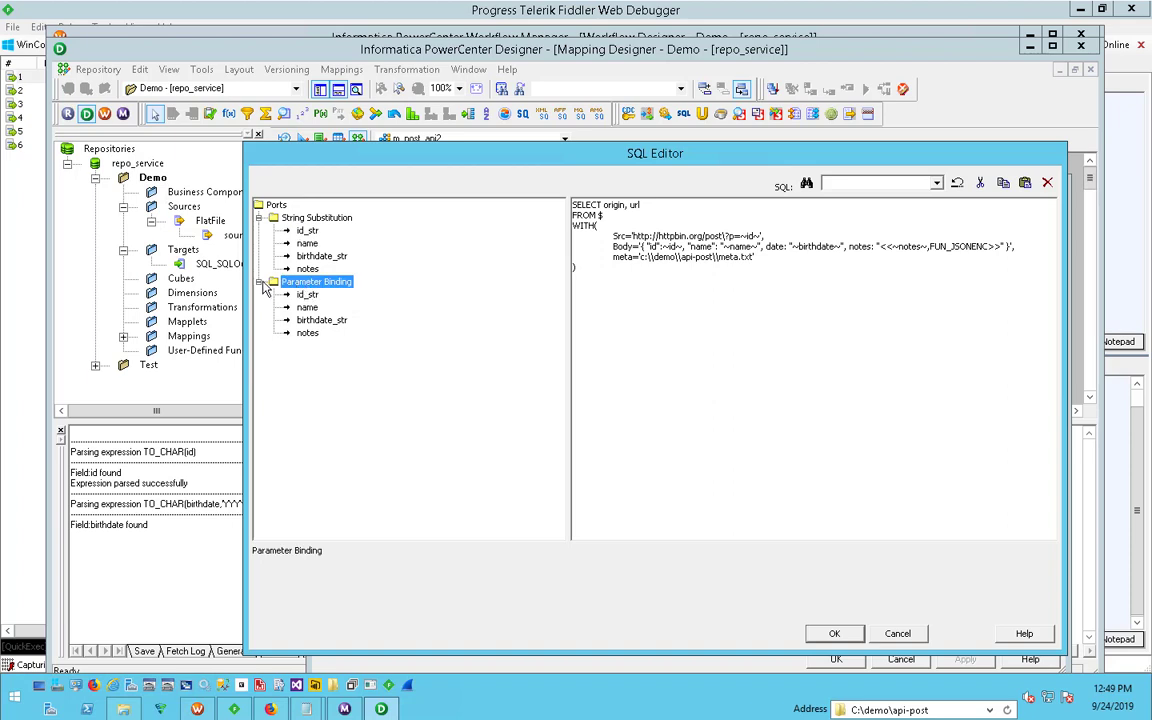
{"action": "left_click", "coordinate": [259, 283]}
- Replace ~id~ with ~id_str~ in the query's Src URL and Body, and ~birthdate~ with ~birthdate_Str~ in the Body
{"action": "left_click_drag", "start_coordinate": [742, 236], "coordinate": [759, 235]}
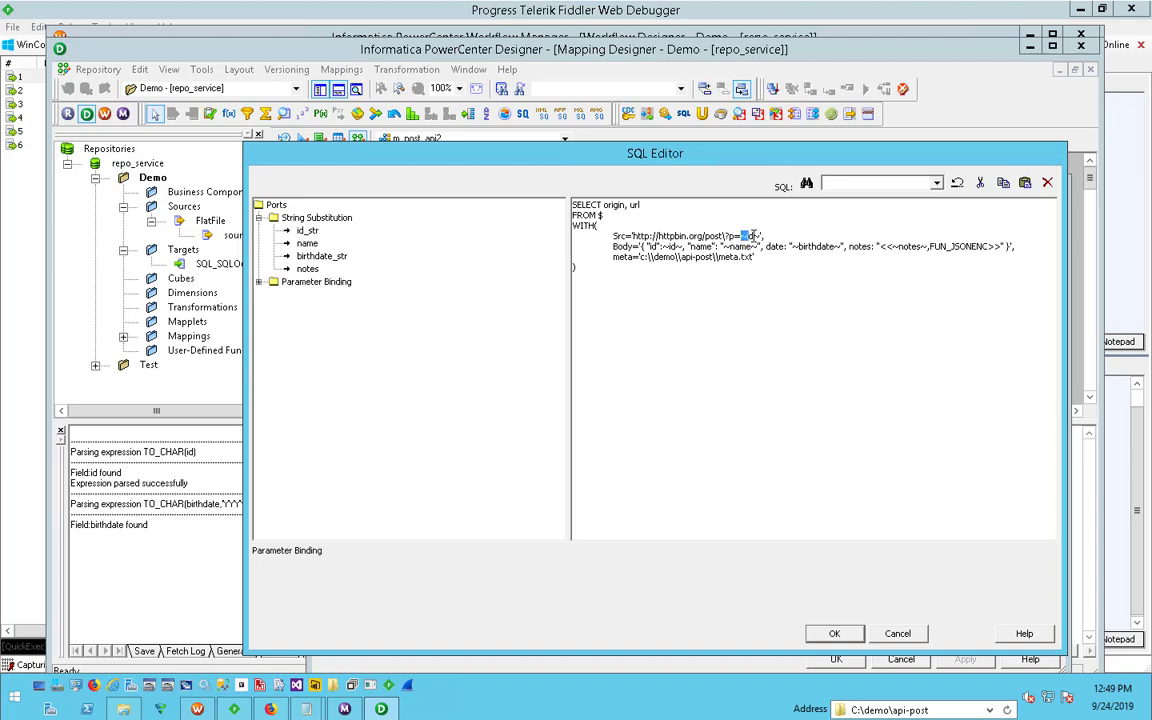
{"action": "left_click", "coordinate": [754, 301]}
{"action": "left_click", "coordinate": [306, 231]}
{"action": "left_click", "coordinate": [624, 298]}
{"action": "double_click", "coordinate": [307, 231]}
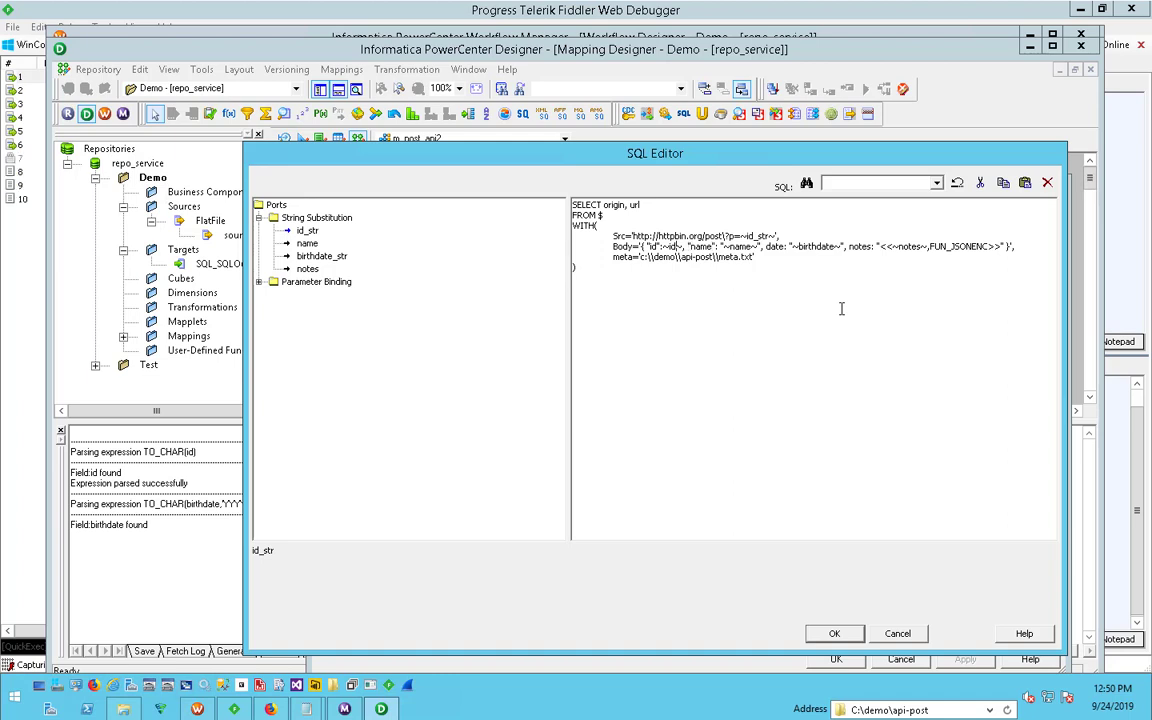
{"action": "type", "text": "_str"}
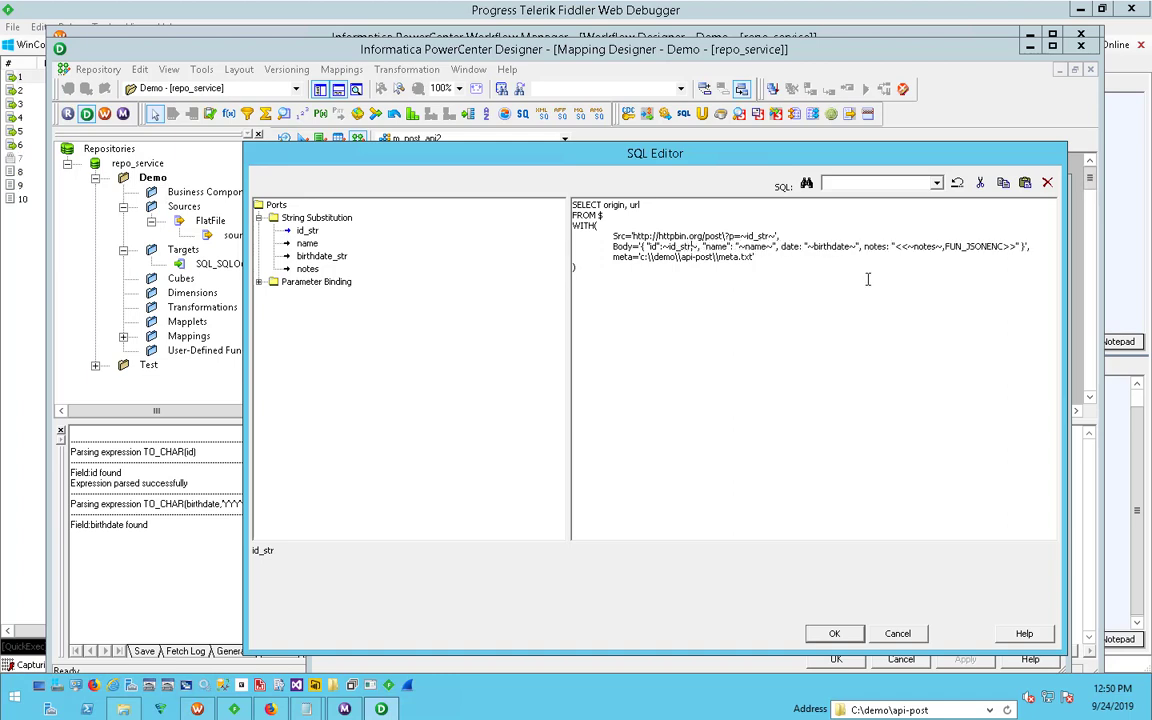
{"action": "left_click", "coordinate": [848, 246]}
{"action": "type", "text": "_Str"}
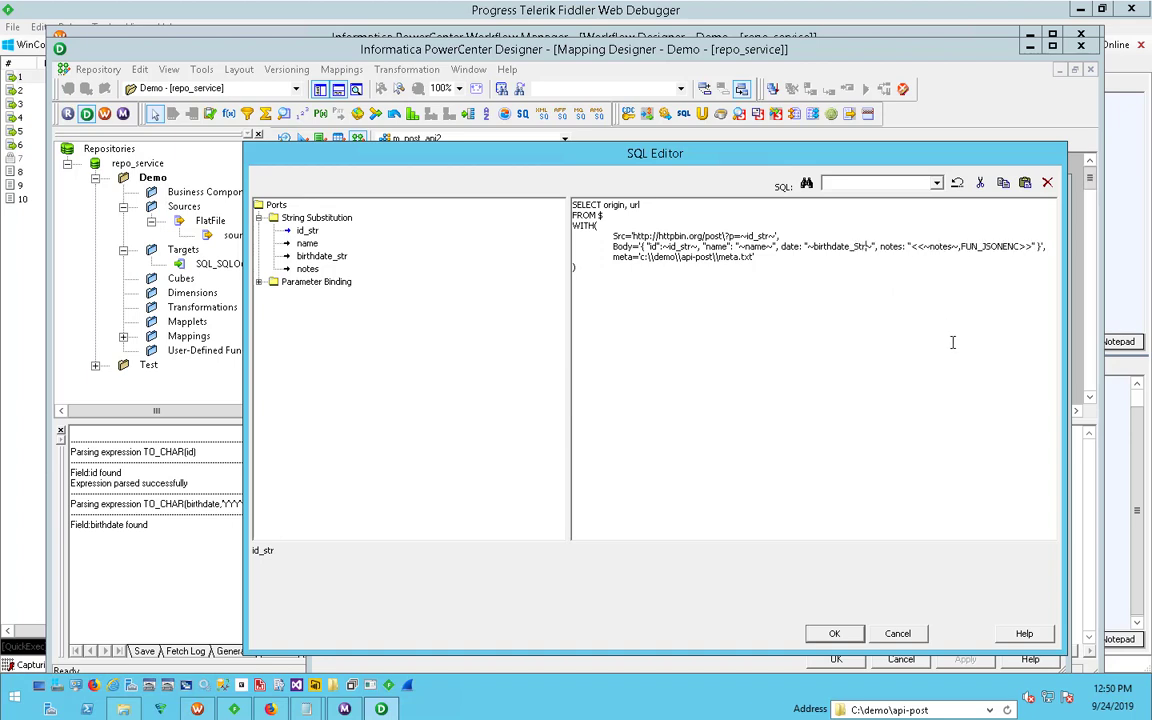
- Examine the notes placeholder <<~notes~,FUN_JSONENC>> in the Body, including its brackets and encoding function, and the query as a whole
{"action": "left_click", "coordinate": [951, 246]}
{"action": "left_click_drag", "start_coordinate": [913, 246], "coordinate": [1031, 246]}
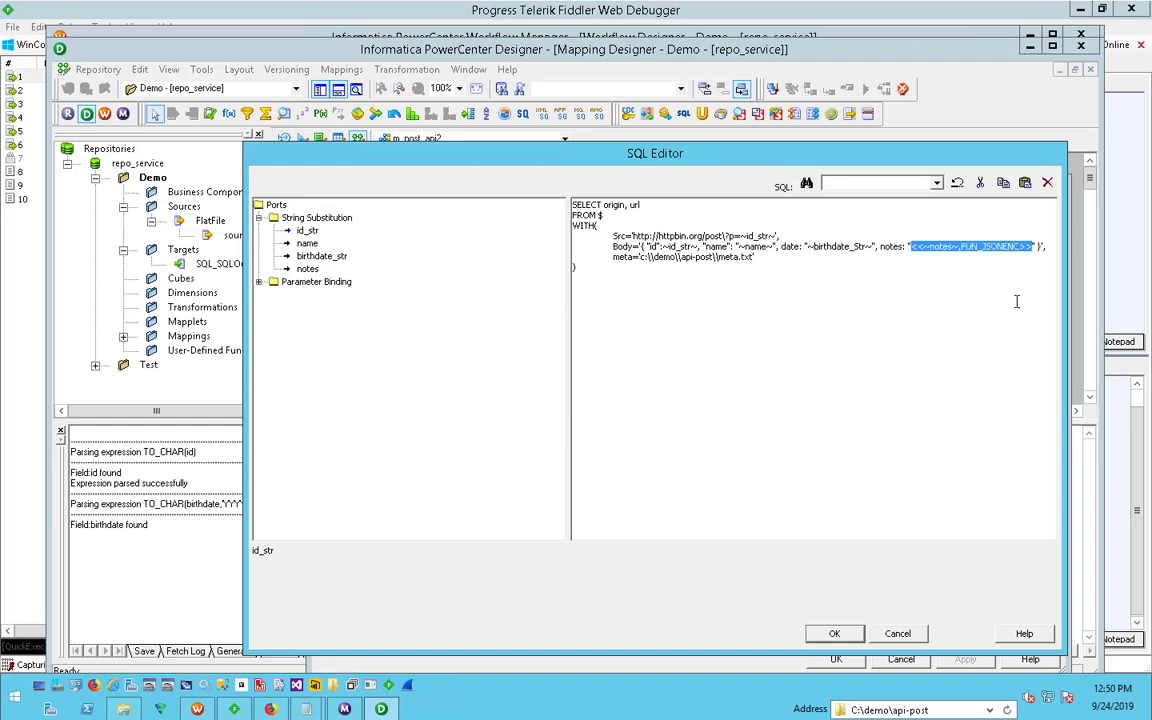
{"action": "left_click", "coordinate": [958, 246]}
{"action": "left_click_drag", "start_coordinate": [961, 246], "coordinate": [1031, 248]}
{"action": "left_click", "coordinate": [1026, 247]}
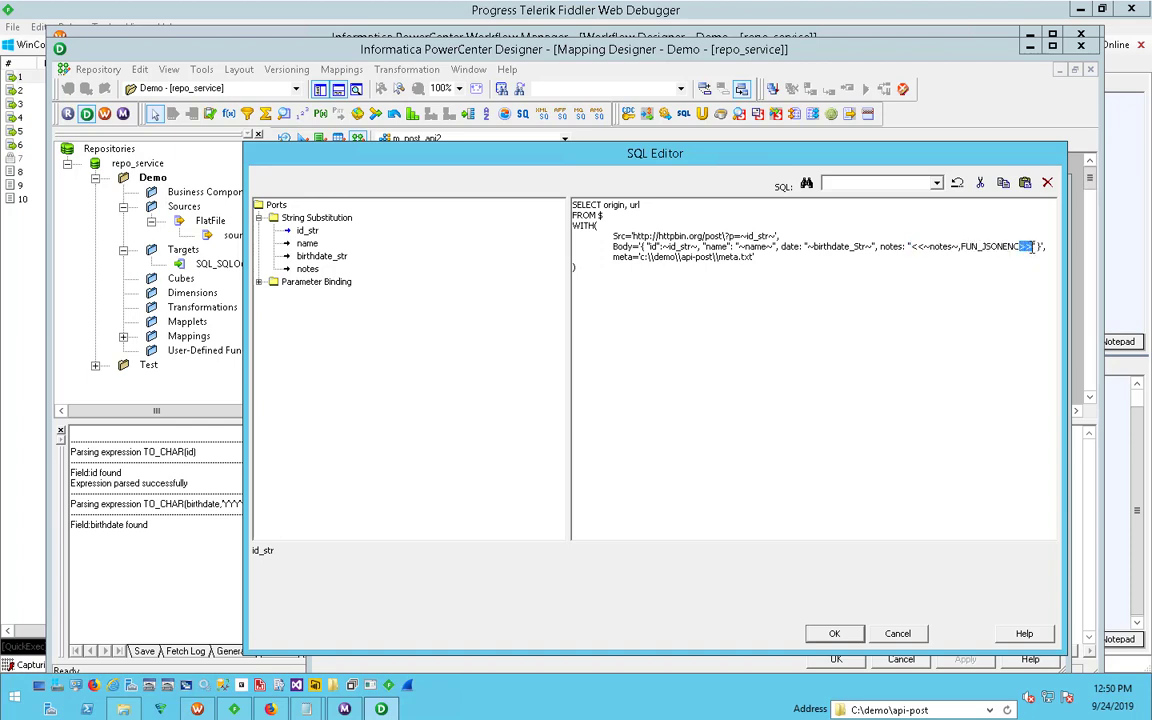
{"action": "left_click_drag", "start_coordinate": [926, 247], "coordinate": [912, 248]}
{"action": "left_click", "coordinate": [933, 248]}
{"action": "left_click_drag", "start_coordinate": [911, 248], "coordinate": [959, 248]}
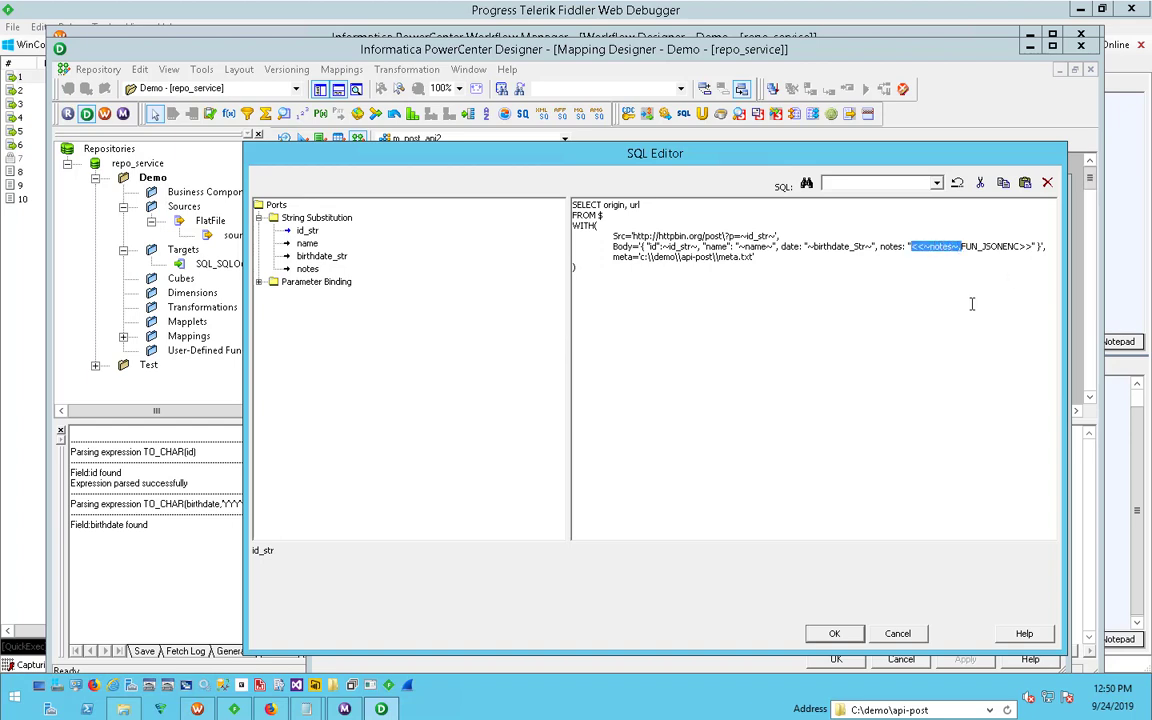
{"action": "left_click", "coordinate": [963, 246]}
{"action": "left_click_drag", "start_coordinate": [967, 246], "coordinate": [1018, 246]}
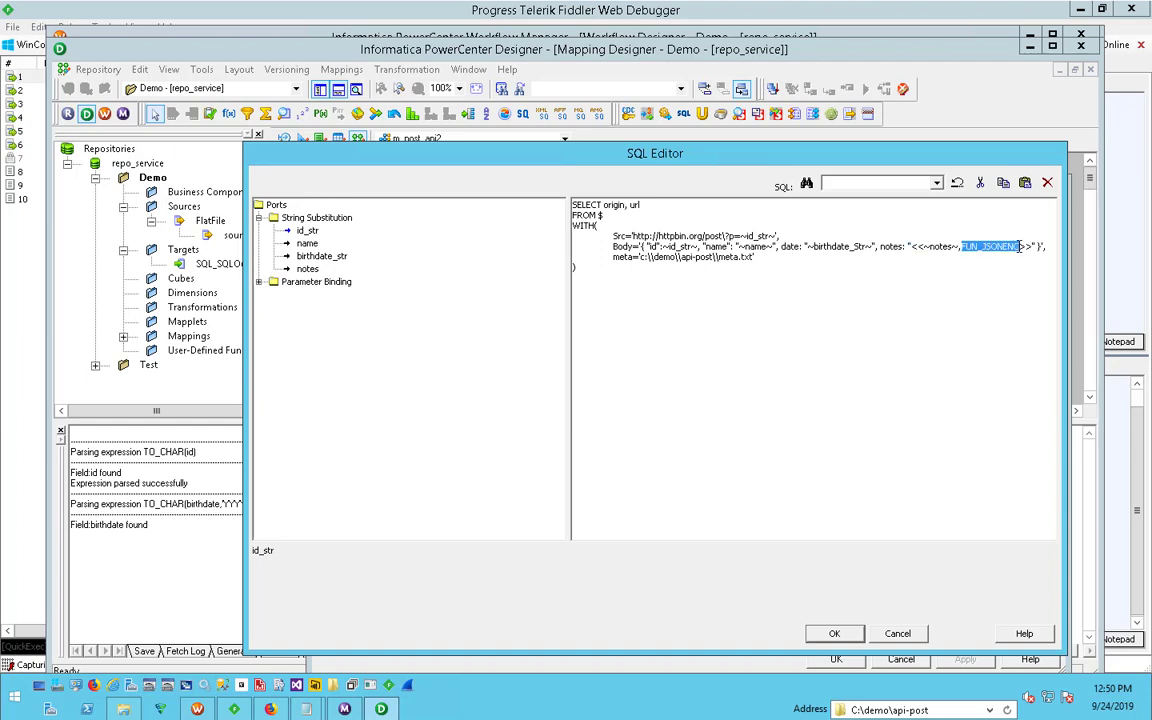
{"action": "left_click", "coordinate": [1024, 246]}
{"action": "left_click", "coordinate": [967, 246], "text": "shift"}
{"action": "left_click_drag", "start_coordinate": [983, 250], "coordinate": [977, 250]}
{"action": "key", "text": "ctrl+a"}
{"action": "left_click", "coordinate": [601, 218]}
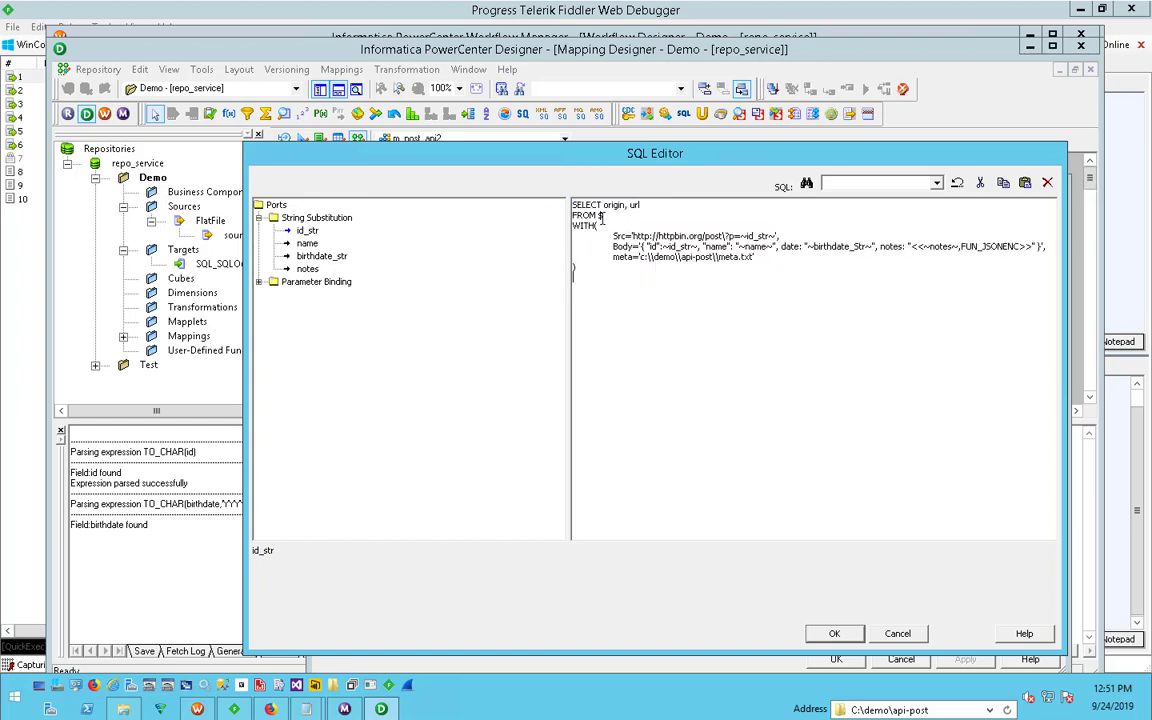
{"action": "key", "text": "ctrl+a"}
{"action": "left_click", "coordinate": [938, 254]}
- Correct the Body's birthdate placeholder to ~birthdate_str~, accept the query and recheck its Body and meta lines
{"action": "left_click", "coordinate": [842, 638]}
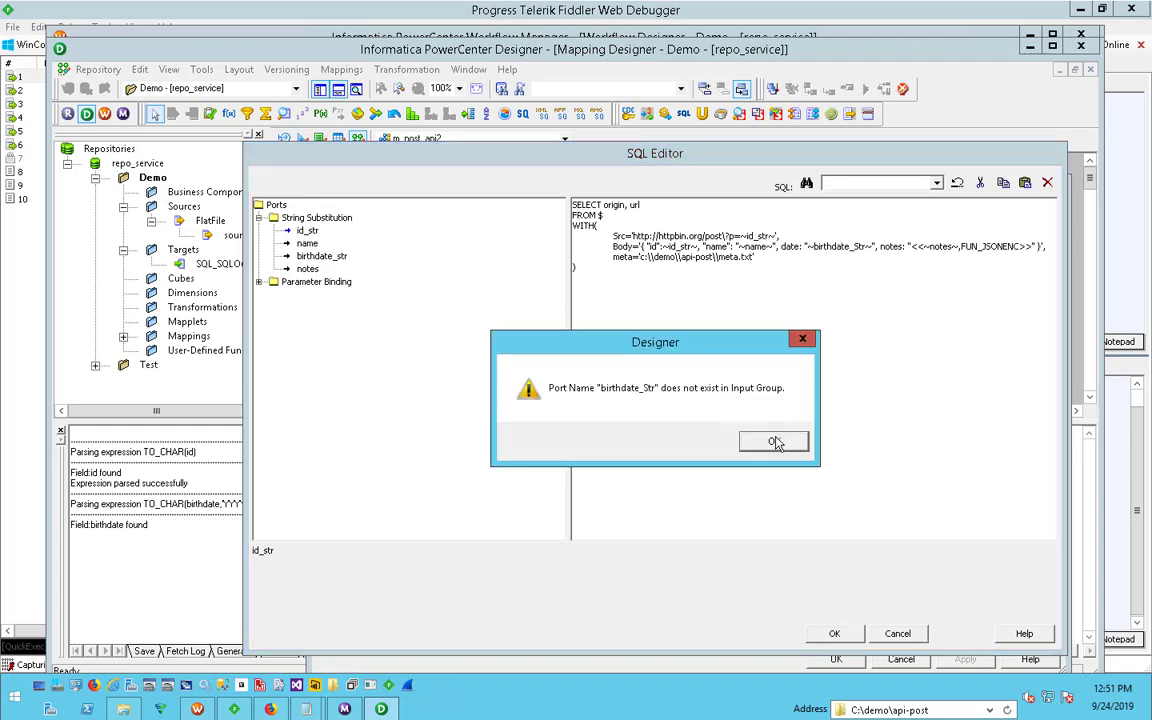
{"action": "left_click", "coordinate": [775, 443]}
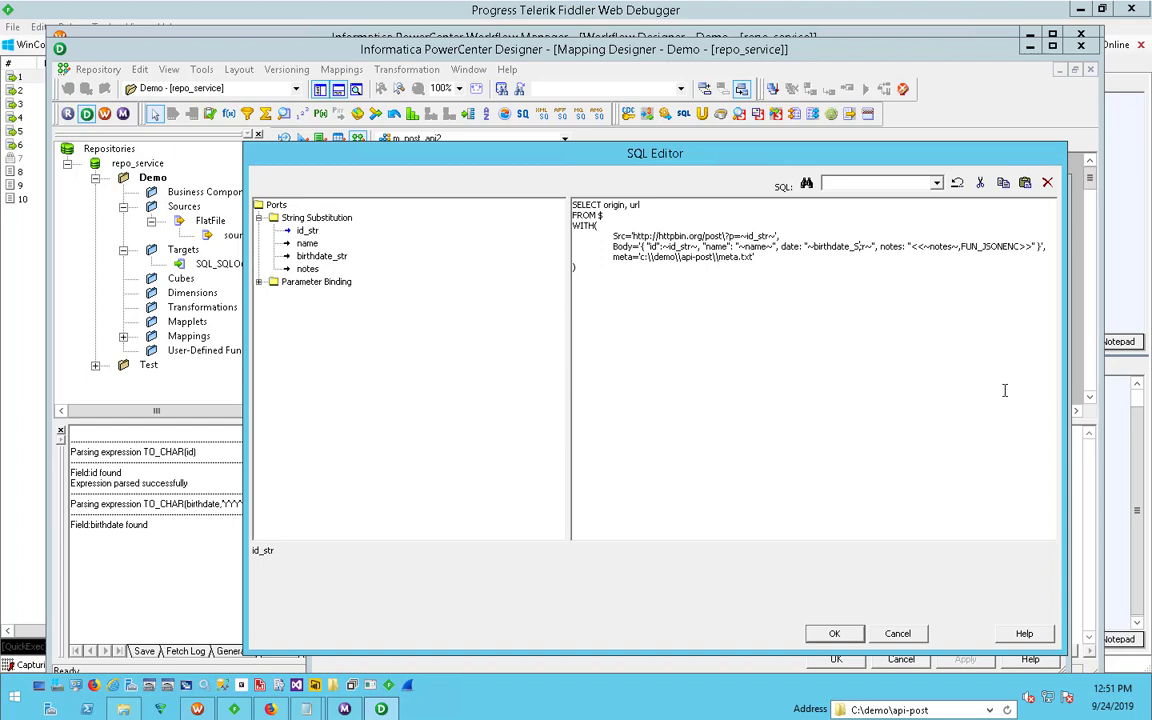
{"action": "key", "text": "Delete"}
{"action": "type", "text": "s"}
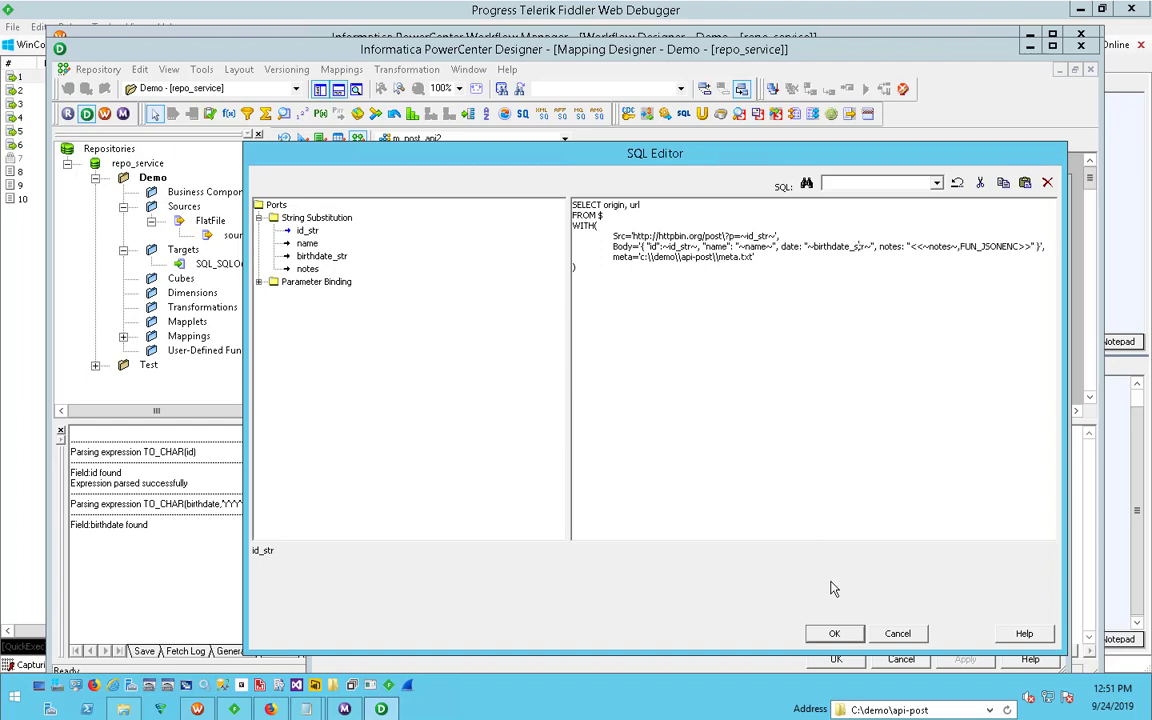
{"action": "left_click", "coordinate": [834, 633]}
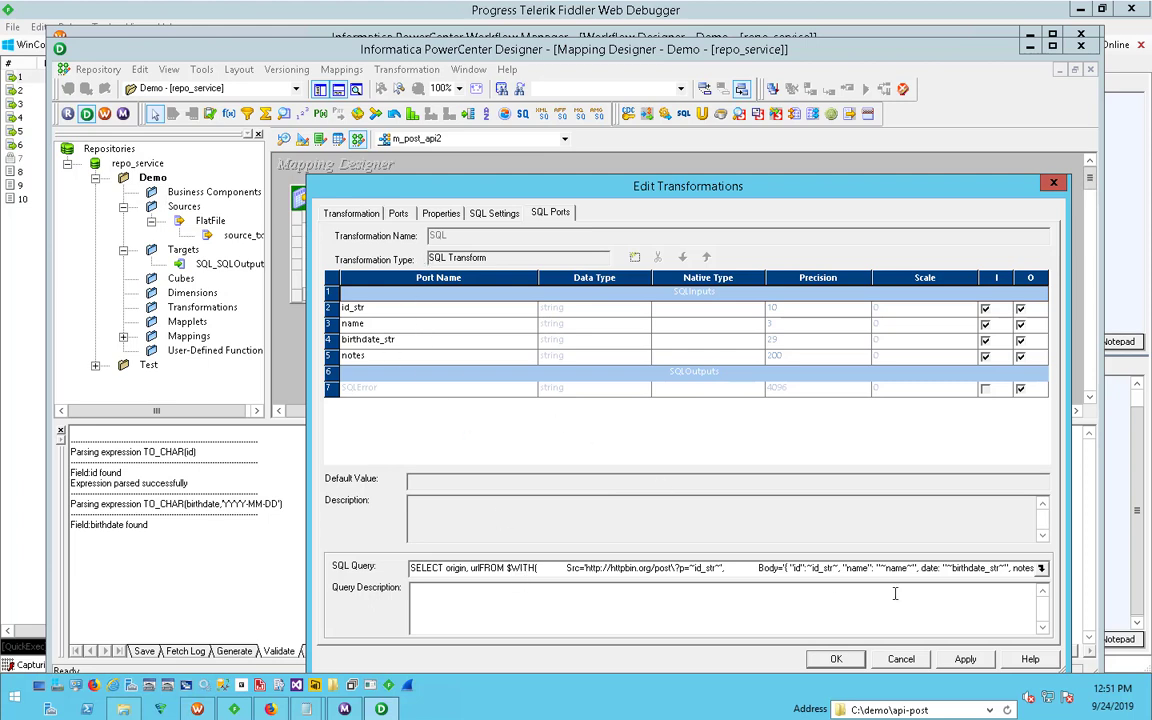
{"action": "left_click", "coordinate": [1040, 568]}
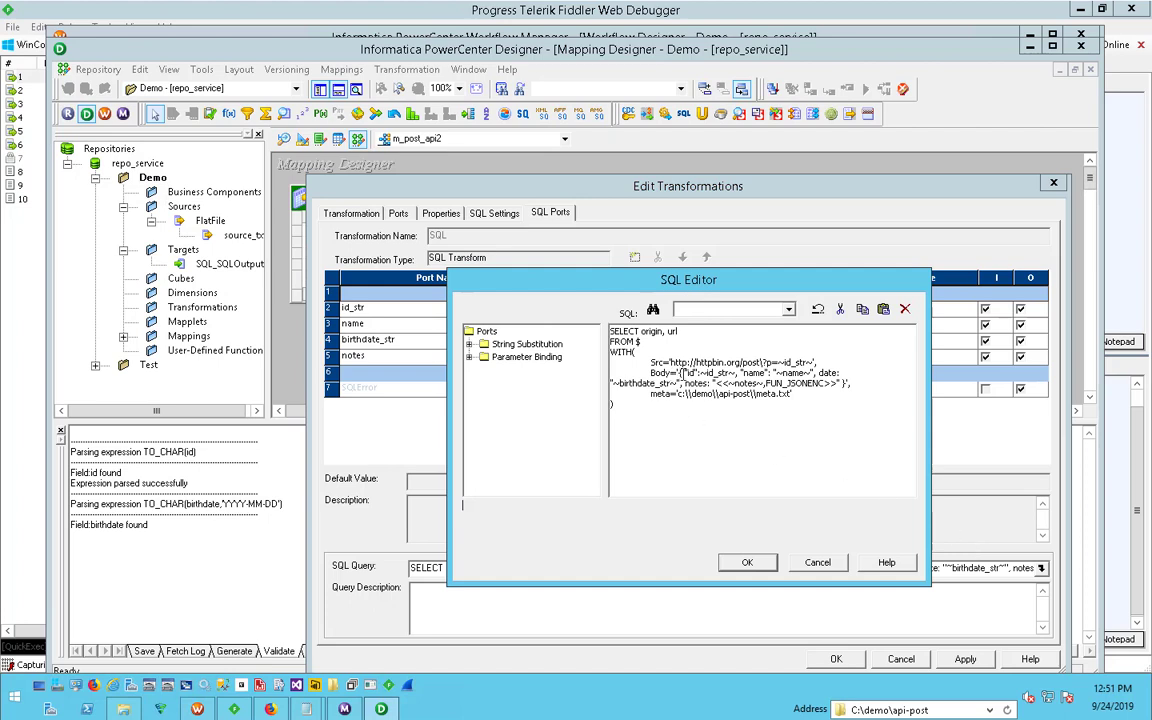
{"action": "left_click_drag", "start_coordinate": [684, 373], "coordinate": [797, 396]}
{"action": "left_click", "coordinate": [801, 398]}
{"action": "left_click", "coordinate": [748, 564]}
- Add two output ports named origin and url to the SQL transformation, matching the columns selected in the query
{"action": "left_click", "coordinate": [505, 388]}
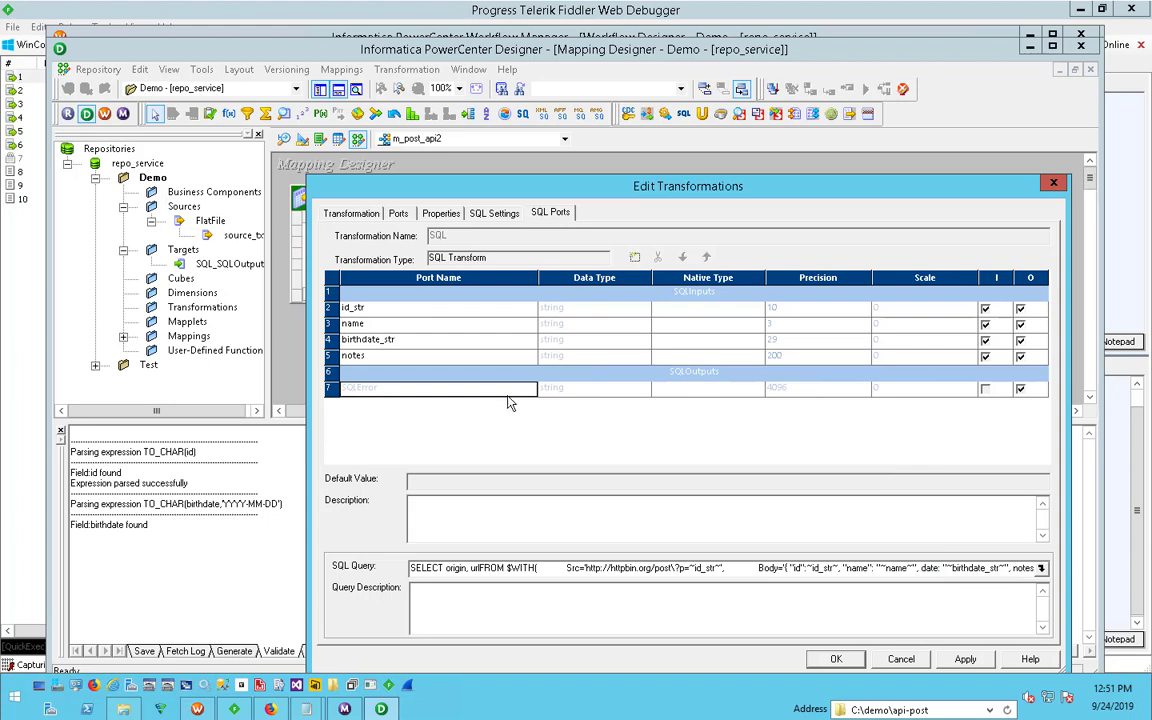
{"action": "left_click", "coordinate": [634, 258]}
{"action": "left_click", "coordinate": [634, 258]}
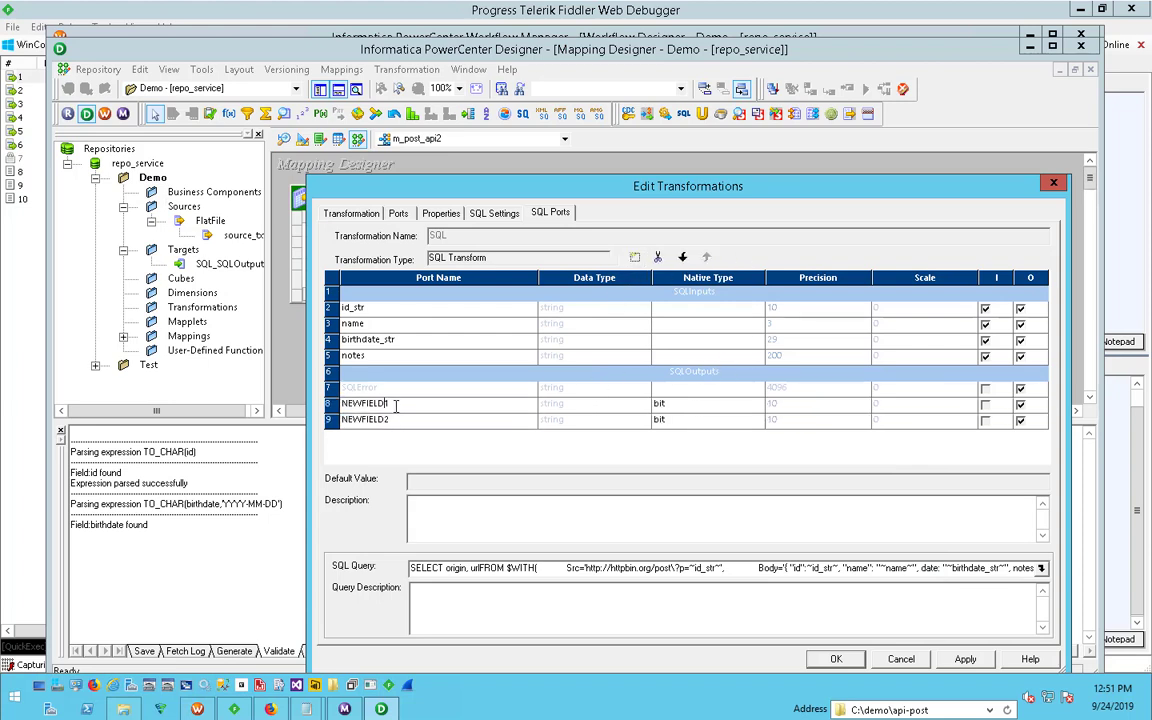
{"action": "type", "text": "origin"}
{"action": "left_click", "coordinate": [394, 420]}
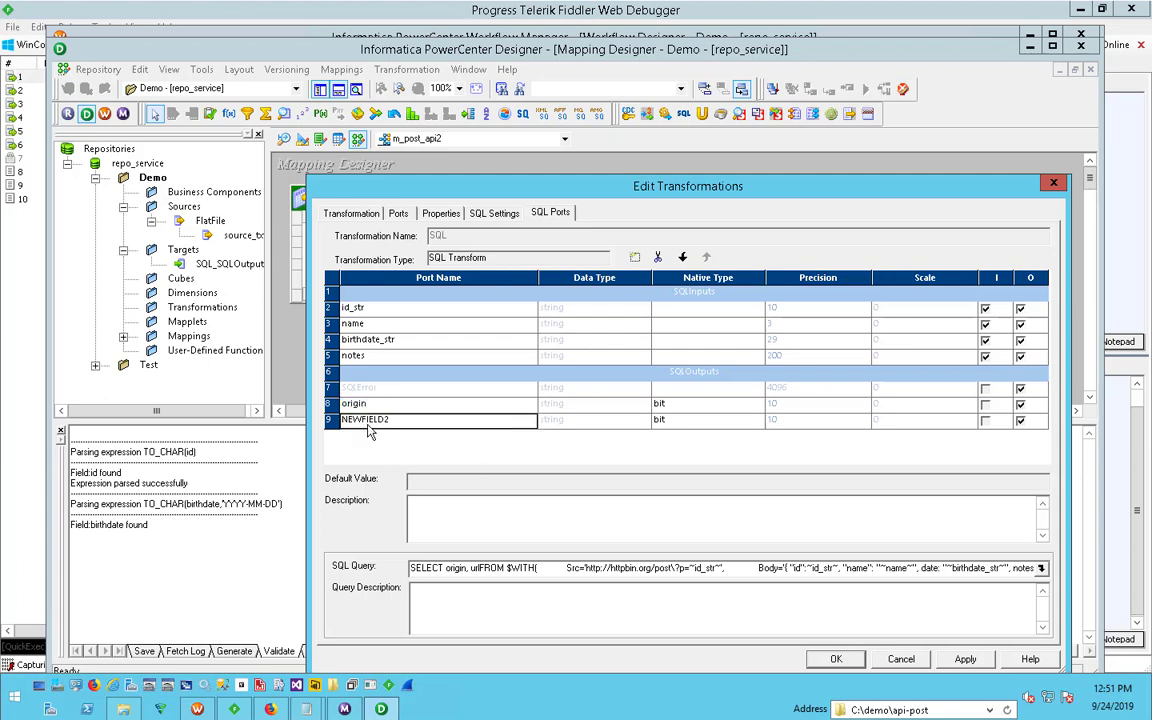
{"action": "double_click", "coordinate": [394, 420]}
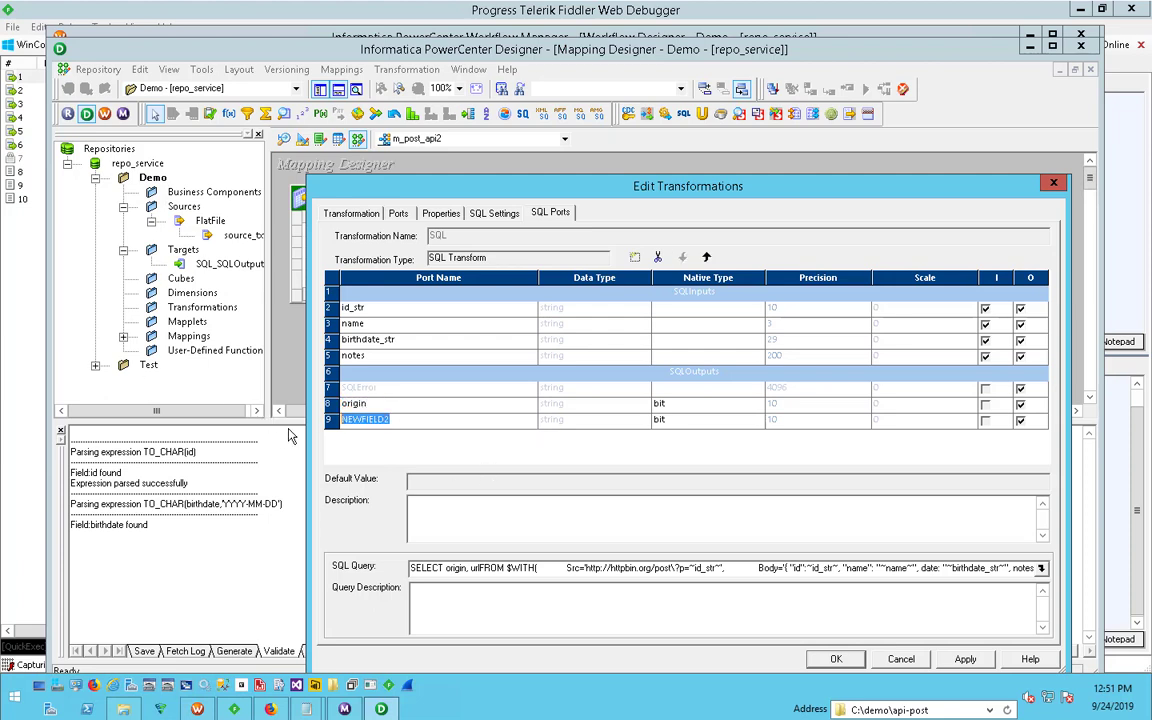
{"action": "type", "text": "url"}
{"action": "left_click_drag", "start_coordinate": [445, 567], "coordinate": [484, 573]}
- Set the origin output port's native type to varchar and its precision to 200
{"action": "left_click", "coordinate": [709, 409]}
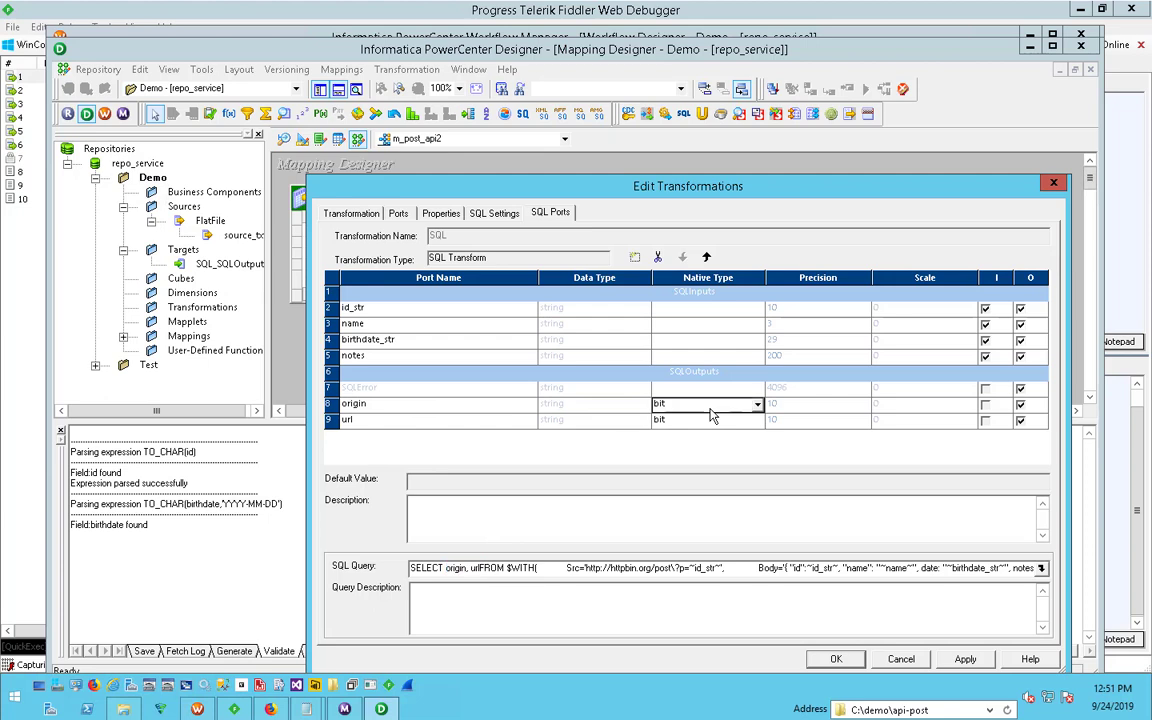
{"action": "left_click", "coordinate": [710, 408]}
{"action": "scroll", "coordinate": [688, 530], "scroll_direction": "down", "scroll_amount": 4}
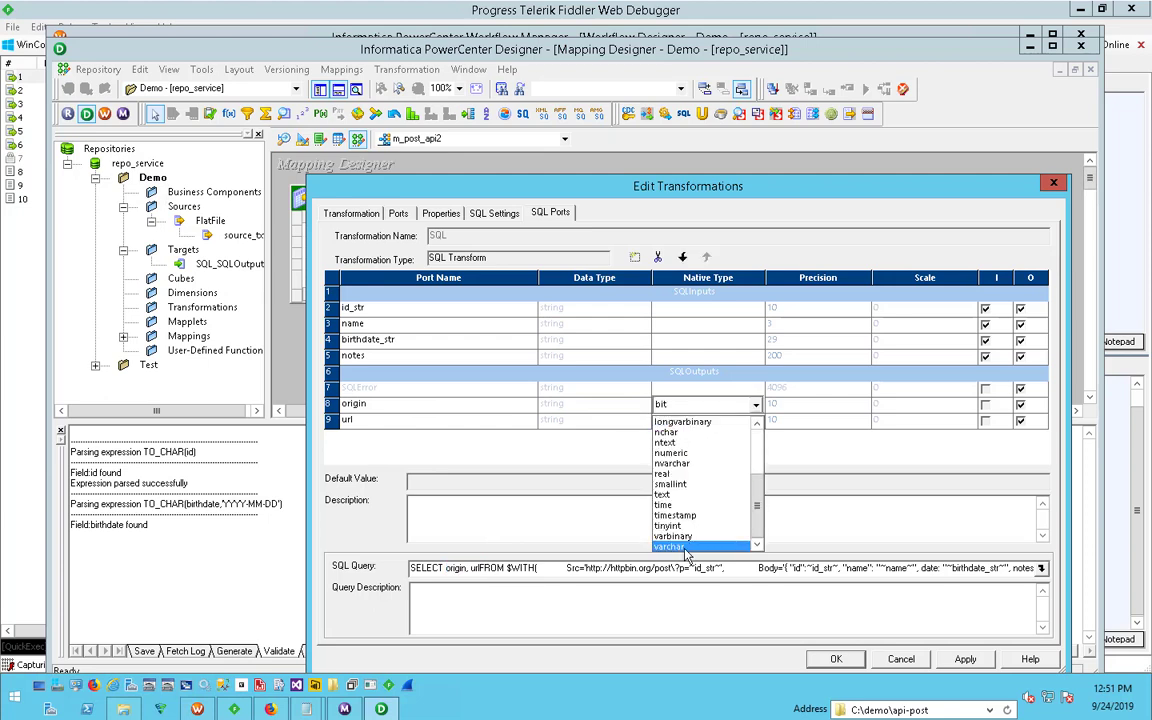
{"action": "left_click", "coordinate": [686, 547]}
{"action": "left_click", "coordinate": [790, 407]}
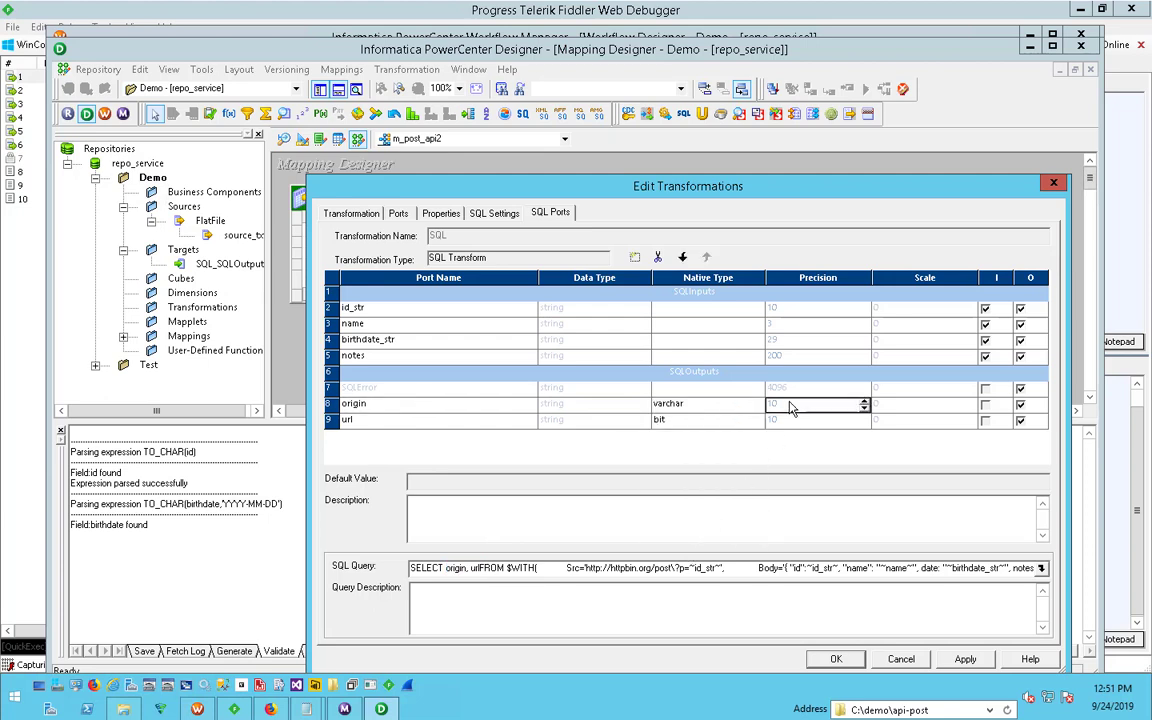
{"action": "type", "text": "200"}
- Set the url output port's native type to varchar and its precision to 200, and accept the SQL transformation's edits
{"action": "left_click", "coordinate": [716, 421]}
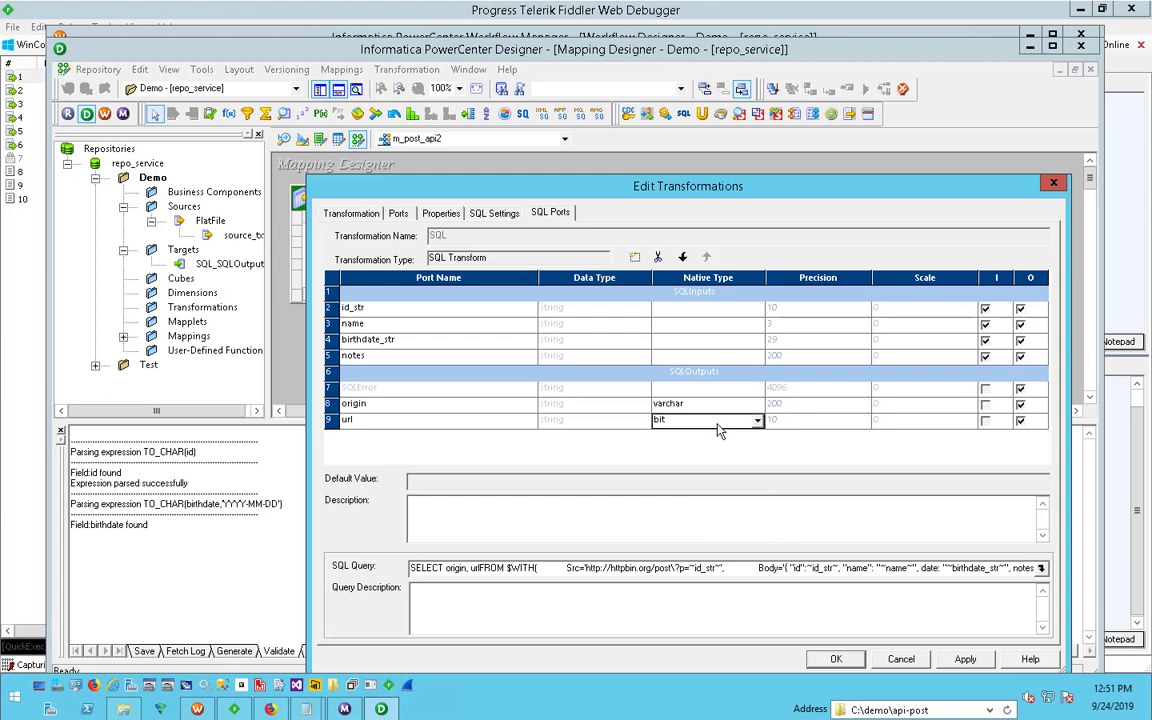
{"action": "scroll", "coordinate": [718, 430], "scroll_direction": "down", "scroll_amount": 3}
{"action": "left_click", "coordinate": [734, 550]}
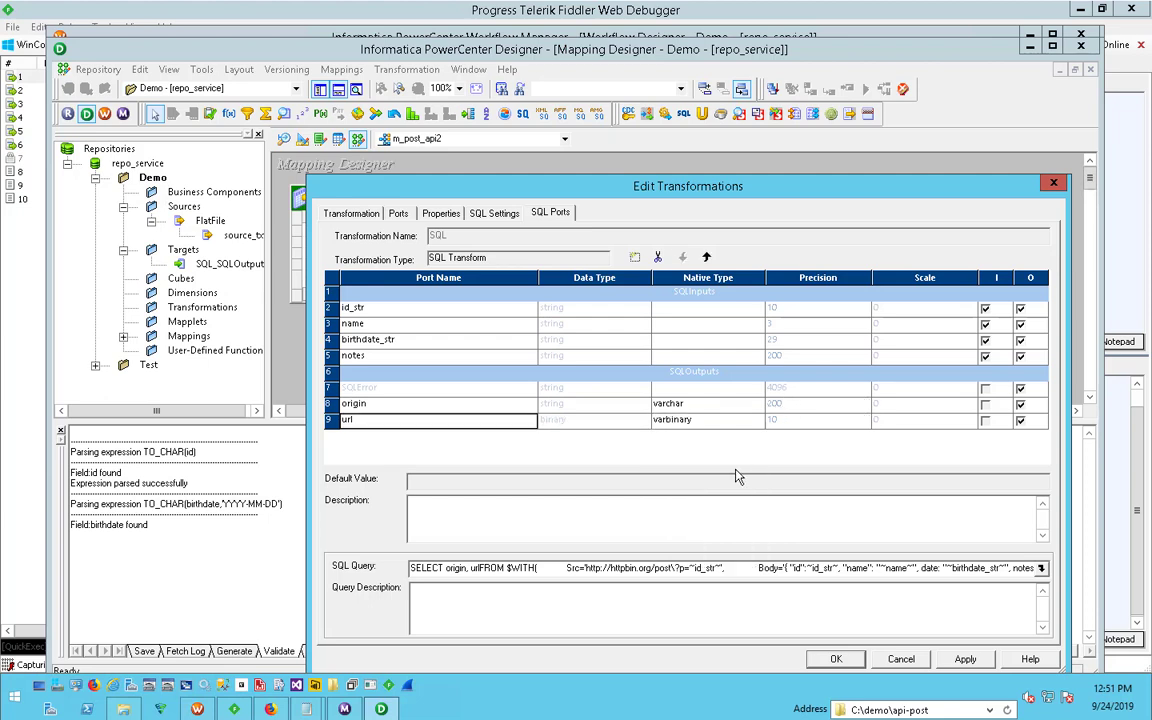
{"action": "left_click", "coordinate": [733, 410]}
{"action": "left_click", "coordinate": [712, 405]}
{"action": "left_click", "coordinate": [712, 420]}
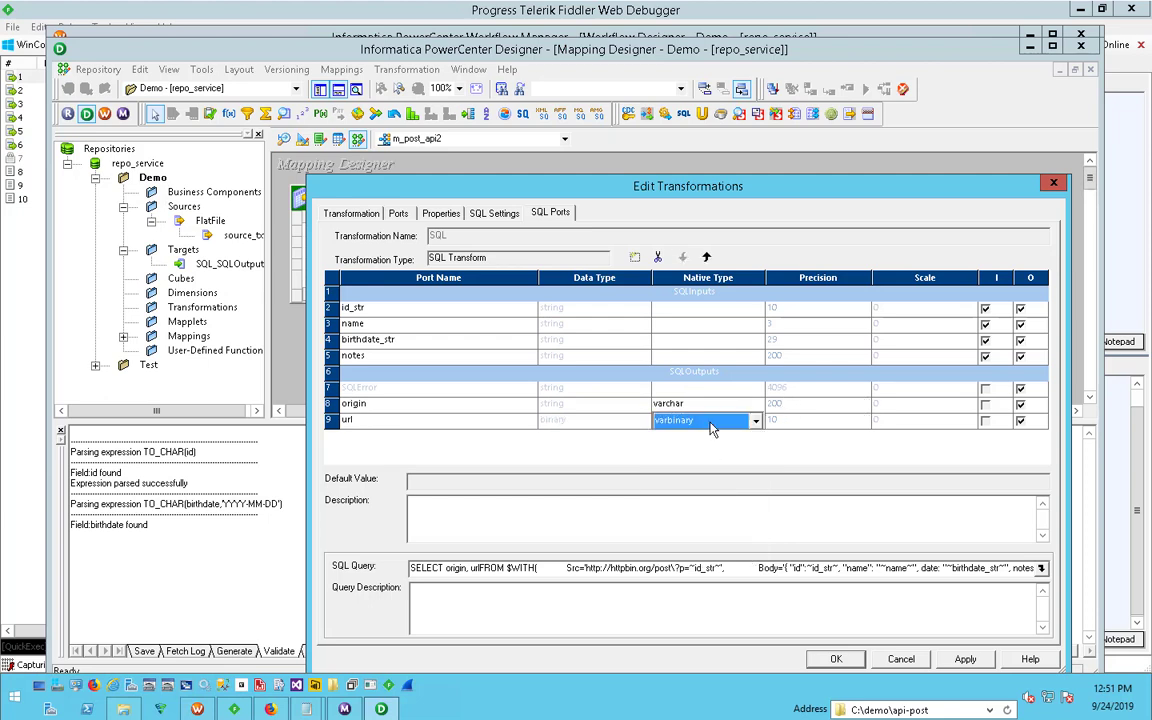
{"action": "left_click", "coordinate": [712, 420]}
{"action": "left_click", "coordinate": [708, 564]}
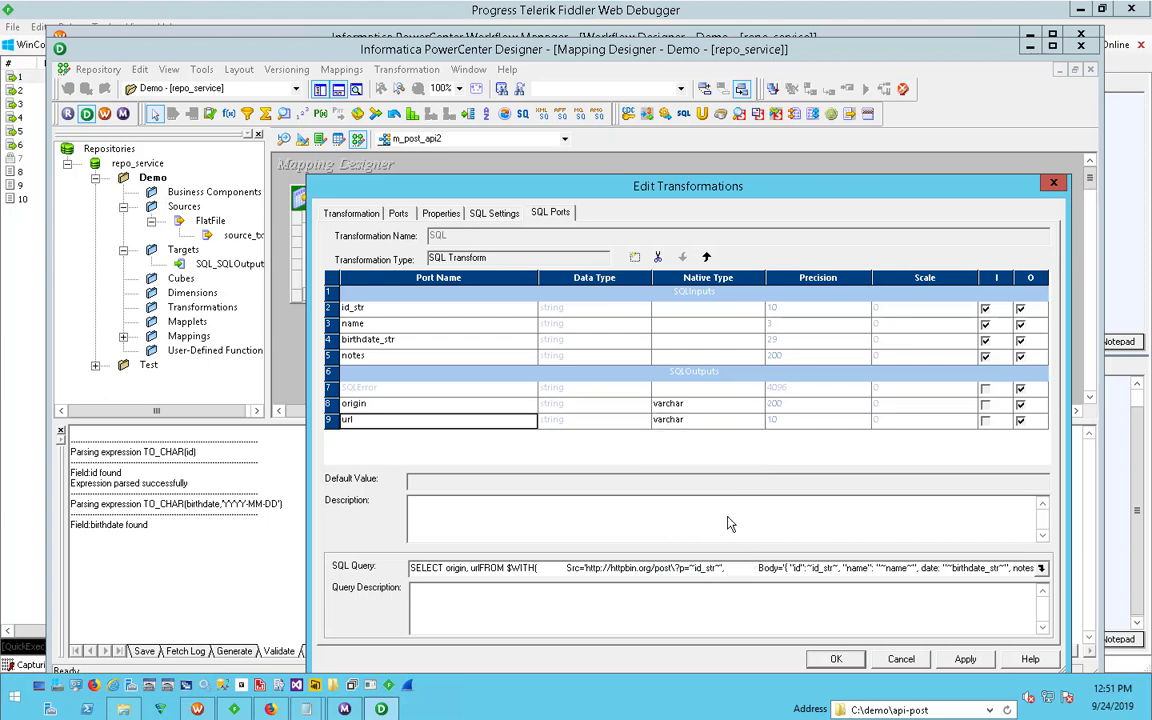
{"action": "left_click", "coordinate": [798, 420]}
{"action": "type", "text": "200"}
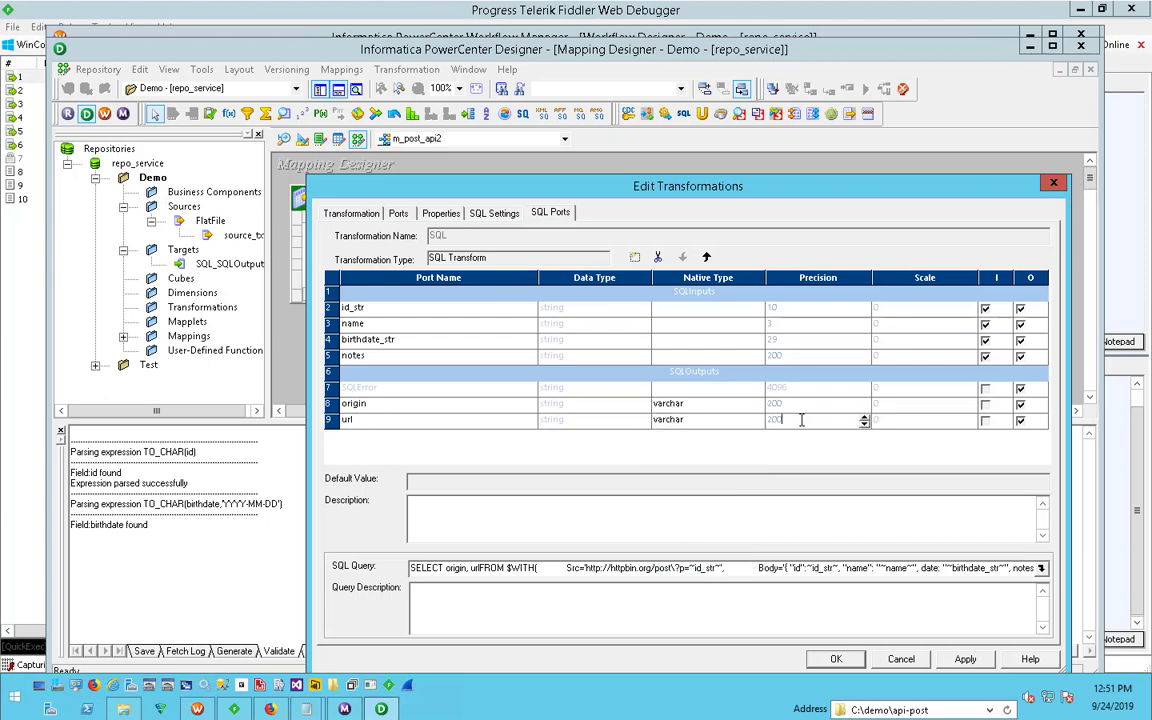
{"action": "left_click", "coordinate": [950, 664]}
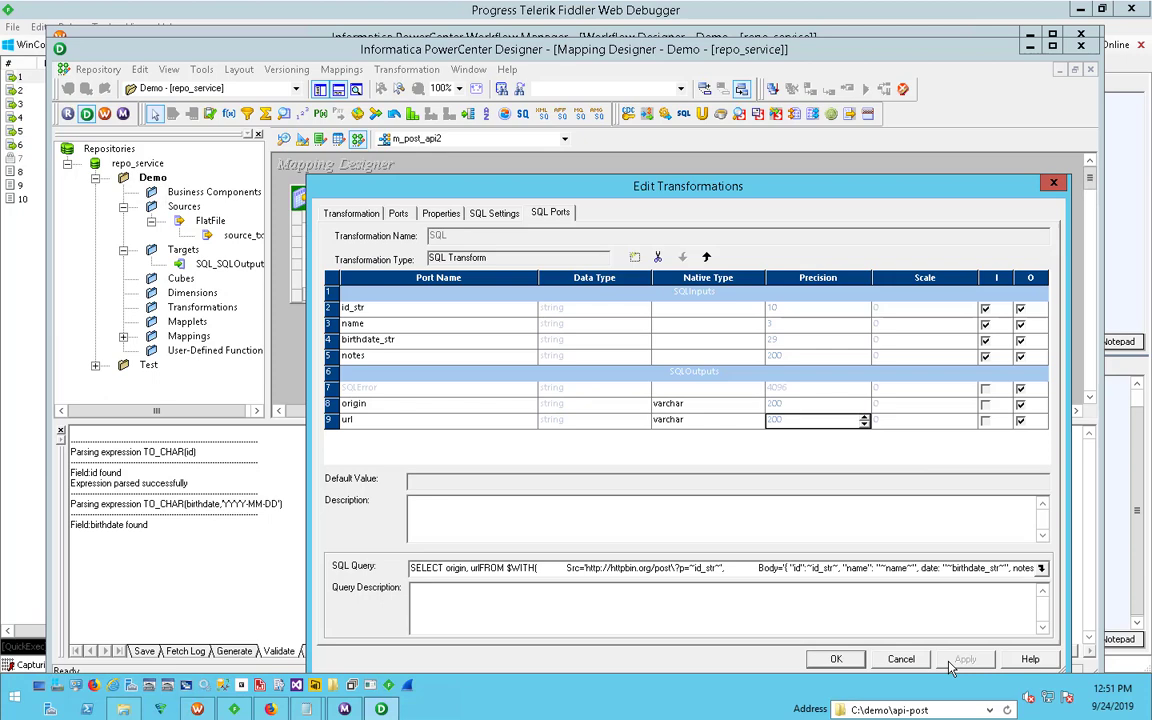
{"action": "left_click", "coordinate": [836, 659]}
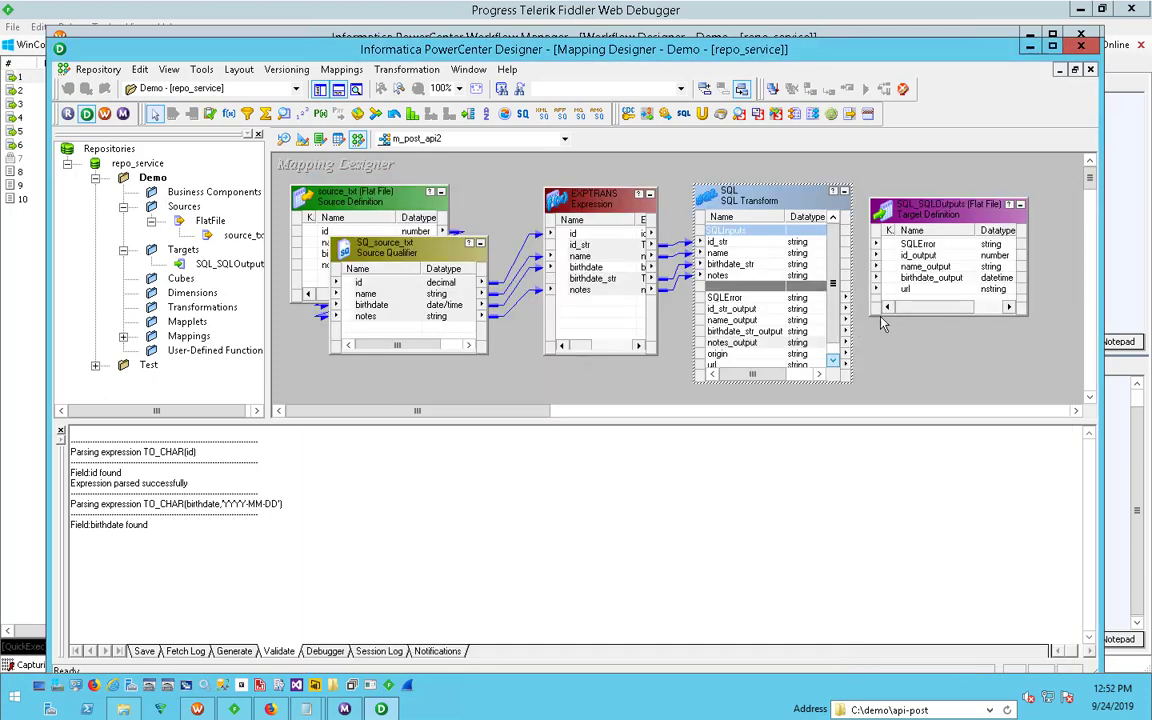
- Move the target definition away from the widened SQL transformation and link the url output port to the target's url column
{"action": "left_click", "coordinate": [741, 366]}
{"action": "left_click_drag", "start_coordinate": [739, 361], "coordinate": [906, 289]}
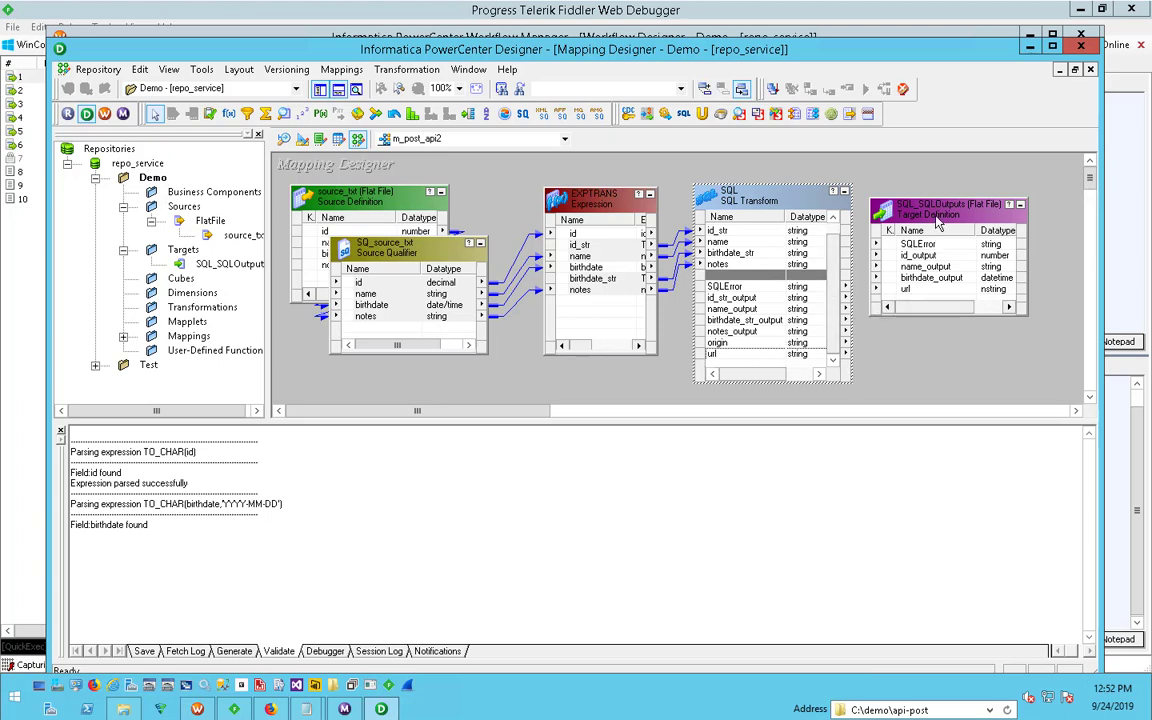
{"action": "left_click_drag", "start_coordinate": [938, 209], "coordinate": [990, 180]}
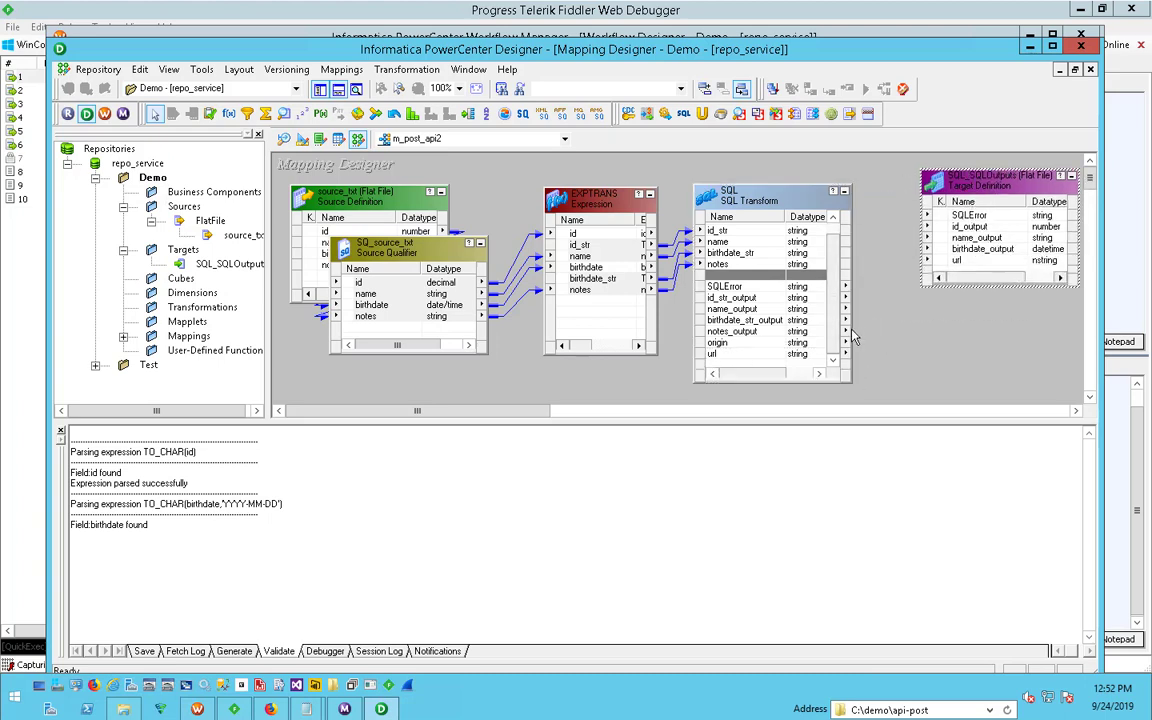
{"action": "left_click_drag", "start_coordinate": [852, 328], "coordinate": [900, 321]}
{"action": "left_click_drag", "start_coordinate": [722, 368], "coordinate": [964, 262]}
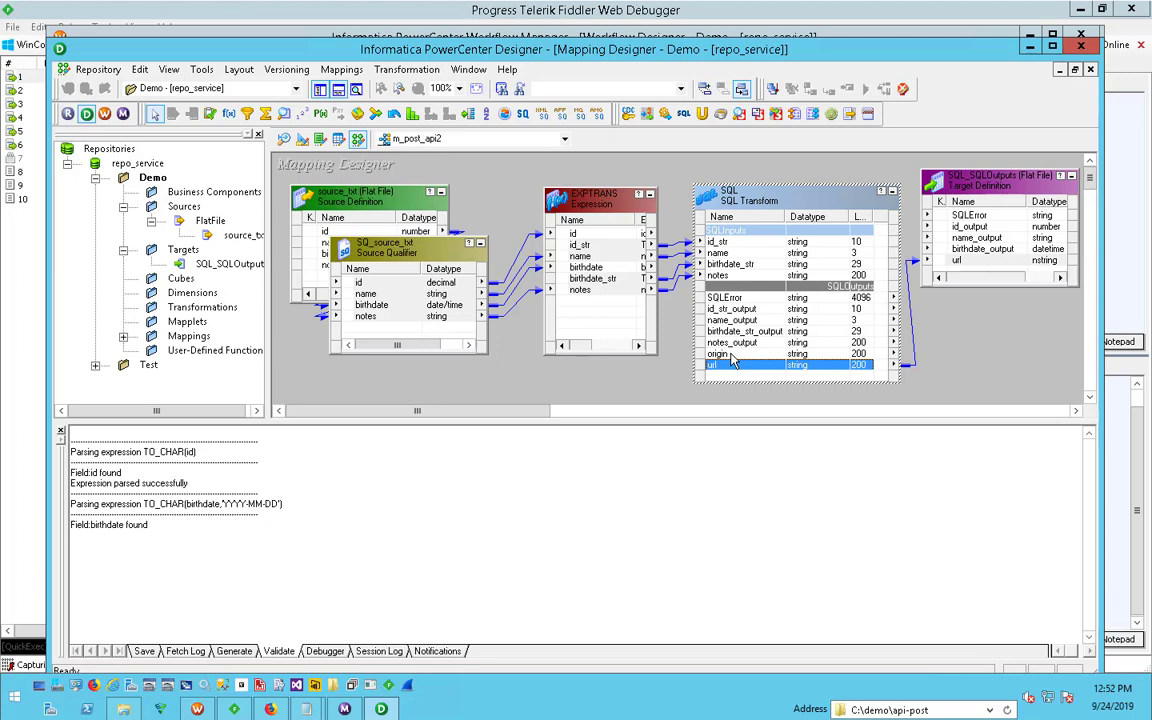
- Link SQLError, id_str_output, name_output and birthdate_str_output to the target's SQLError, id_output, name_output and birthdate_output columns
{"action": "left_click_drag", "start_coordinate": [725, 298], "coordinate": [962, 216]}
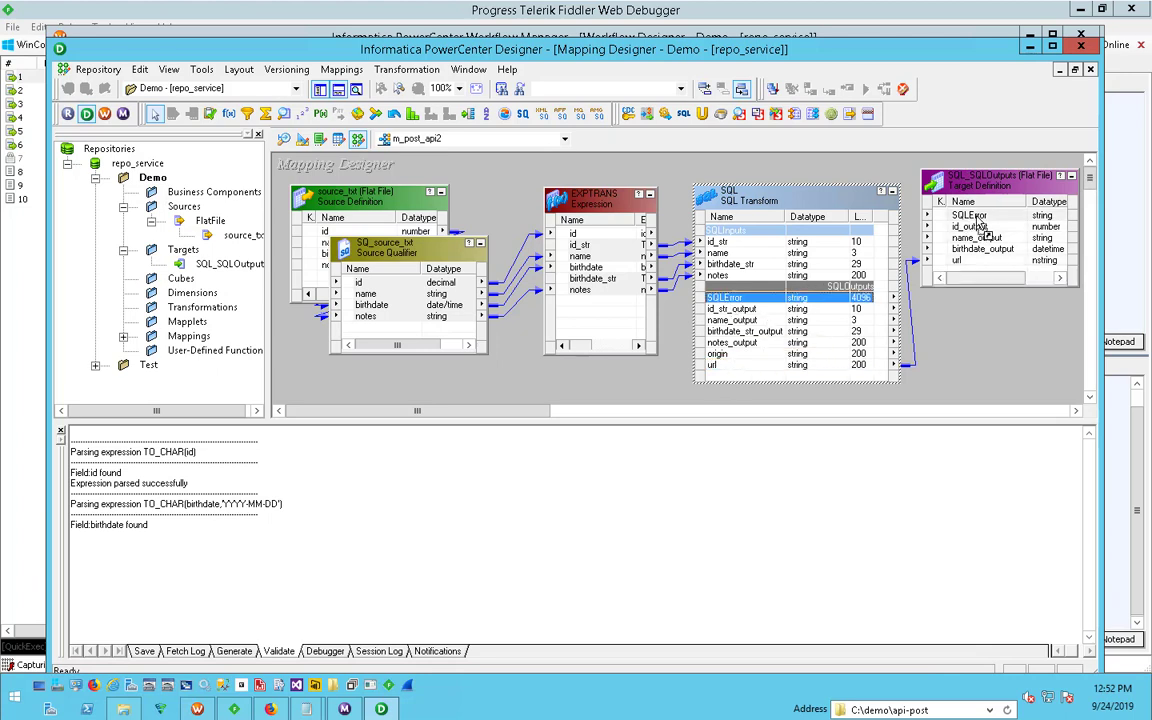
{"action": "left_click", "coordinate": [728, 312]}
{"action": "left_click_drag", "start_coordinate": [728, 312], "coordinate": [965, 226]}
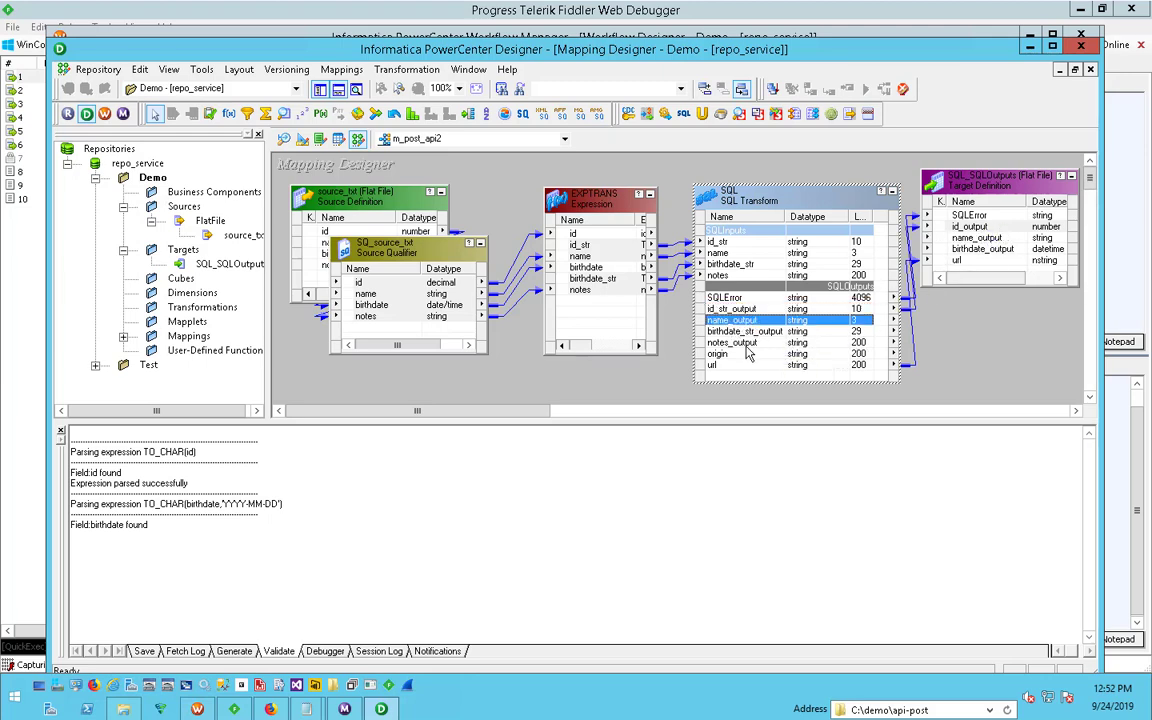
{"action": "left_click", "coordinate": [789, 333]}
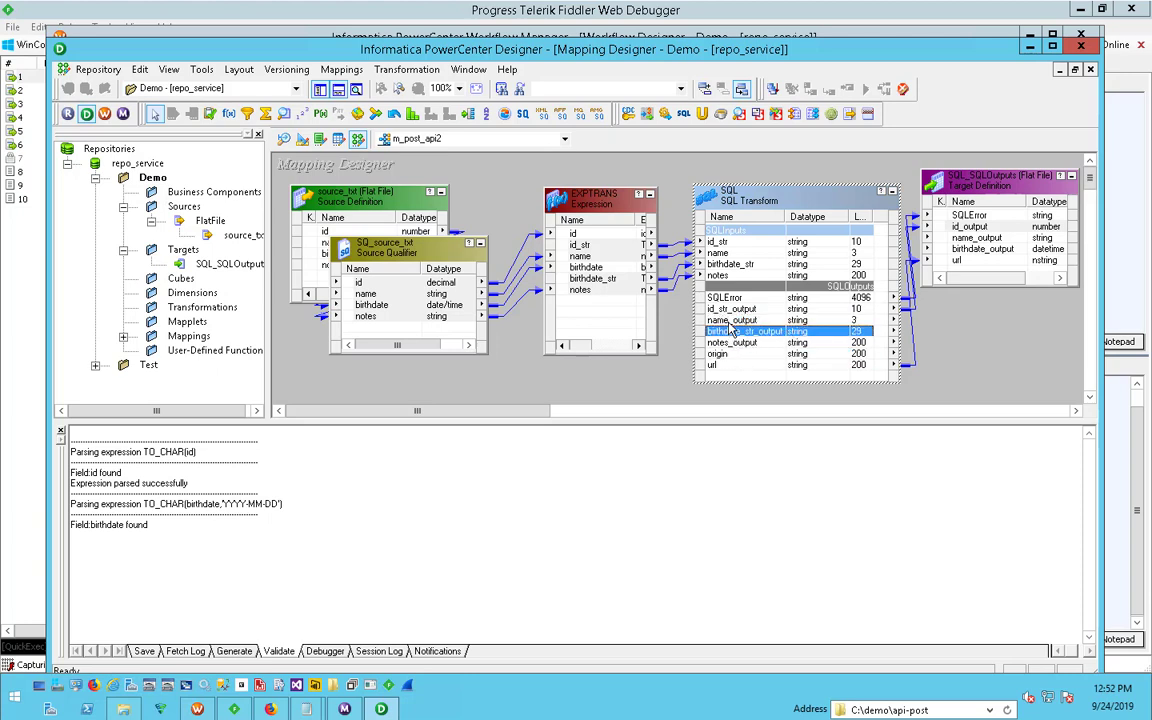
{"action": "left_click_drag", "start_coordinate": [738, 322], "coordinate": [971, 241]}
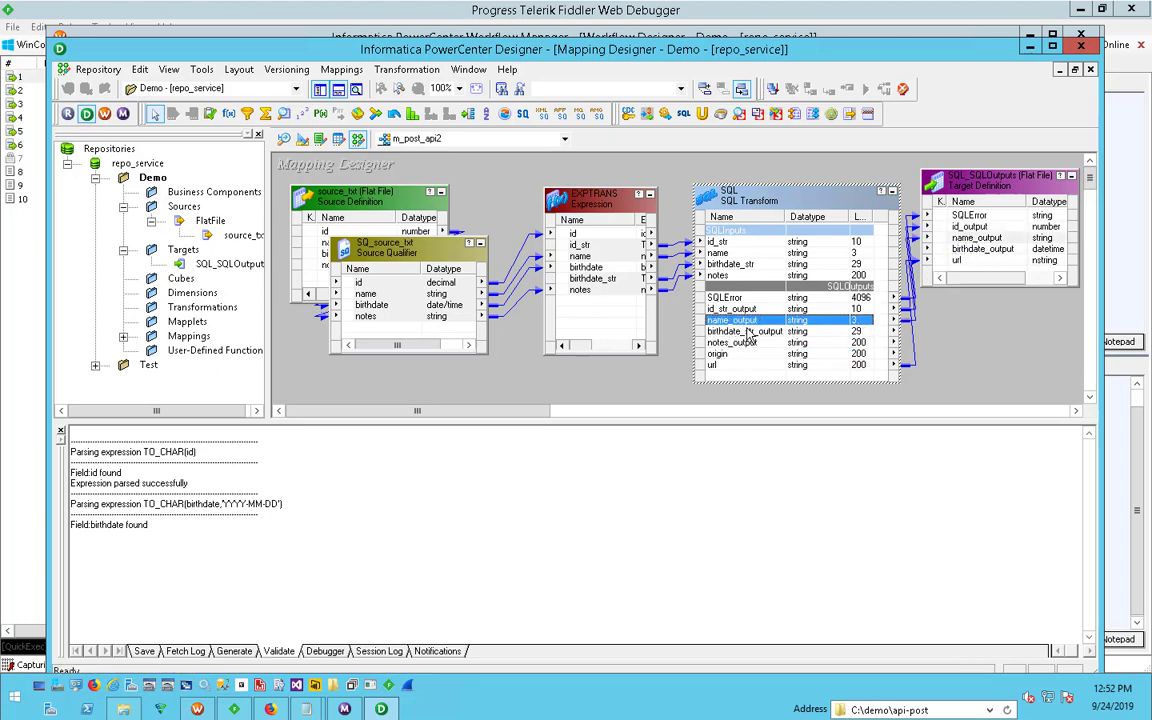
{"action": "left_click", "coordinate": [745, 331]}
{"action": "left_click_drag", "start_coordinate": [742, 332], "coordinate": [1008, 258]}
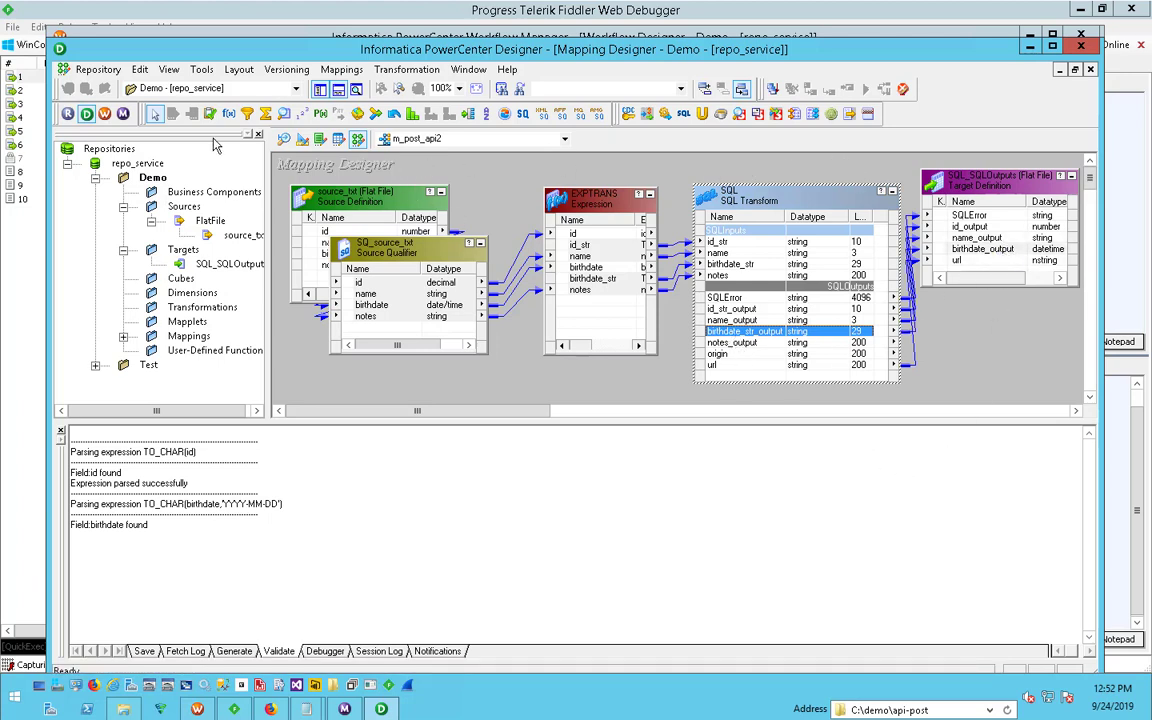
- Save the mapping m_post_api2 and check its validation messages in the save log
{"action": "key", "text": "ctrl+s"}
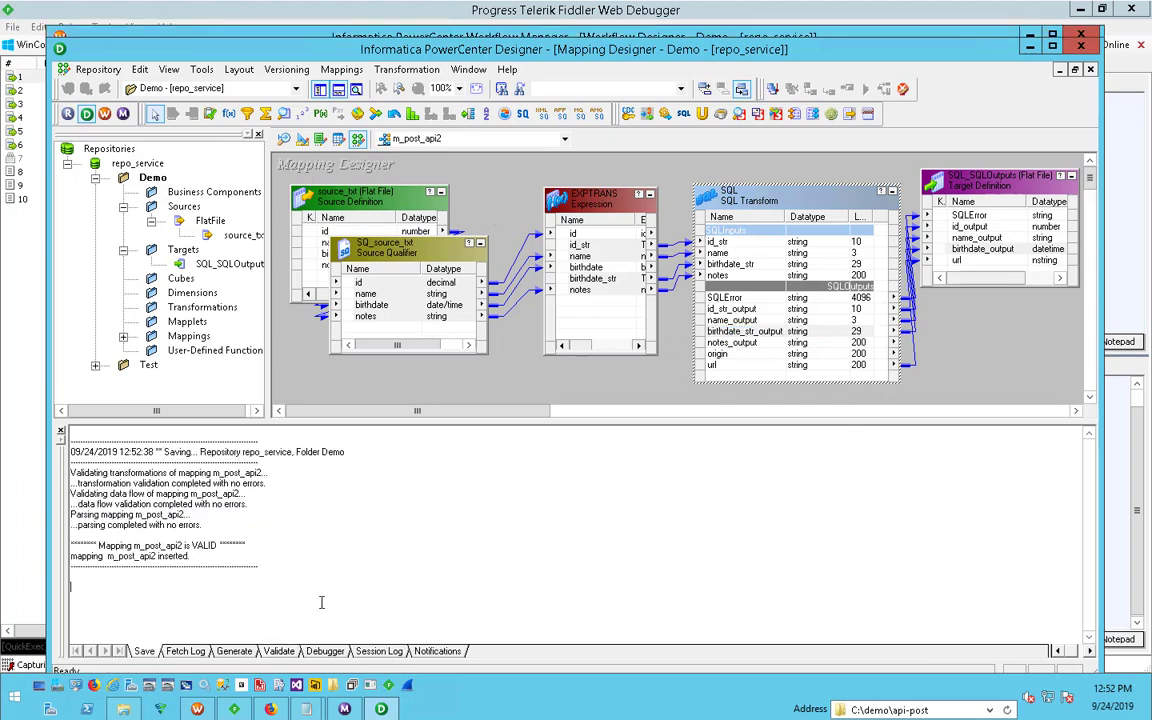
{"action": "left_click_drag", "start_coordinate": [321, 602], "coordinate": [25, 446]}
{"action": "left_click_drag", "start_coordinate": [251, 551], "coordinate": [91, 531]}
{"action": "left_click", "coordinate": [338, 559]}
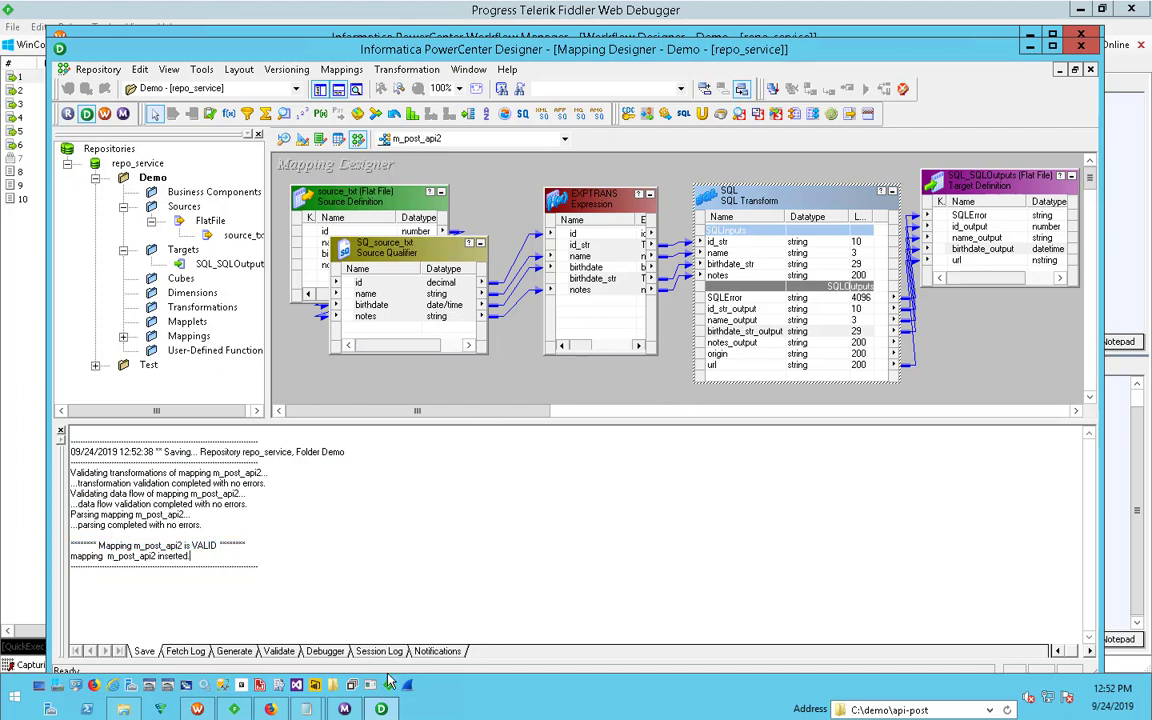
- Switch to Workflow Manager and create a new workflow named wf_m_api_post2
{"action": "left_click", "coordinate": [230, 710]}
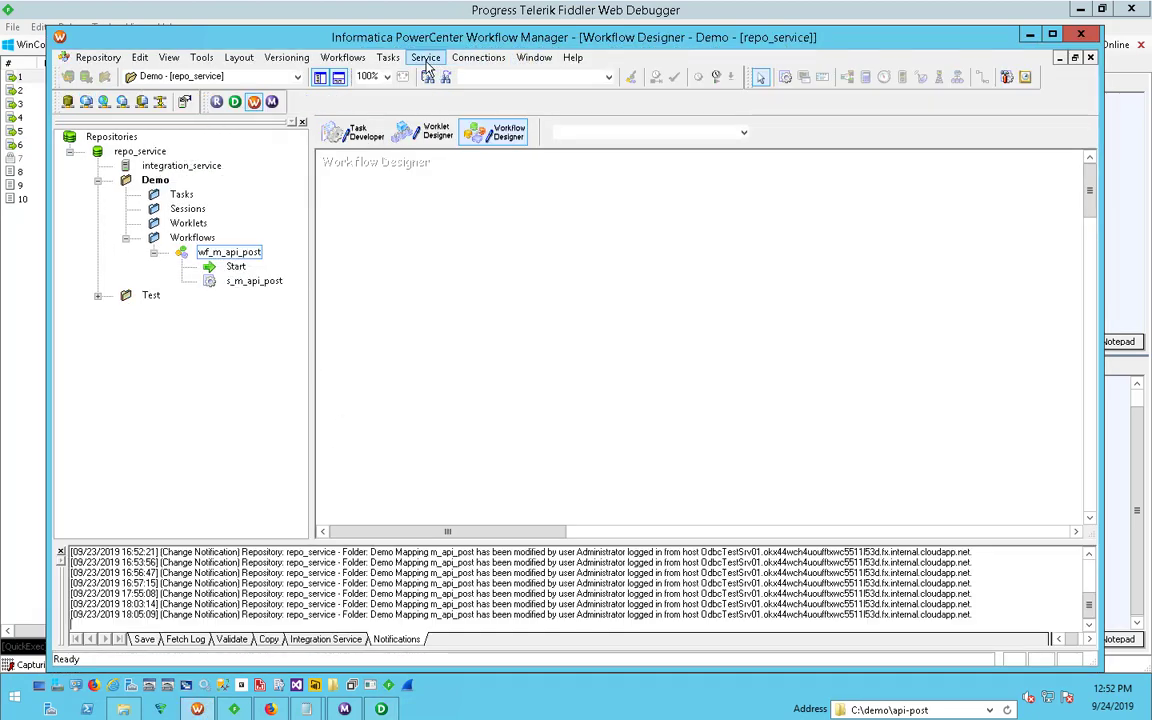
{"action": "left_click", "coordinate": [345, 57]}
{"action": "left_click", "coordinate": [335, 76]}
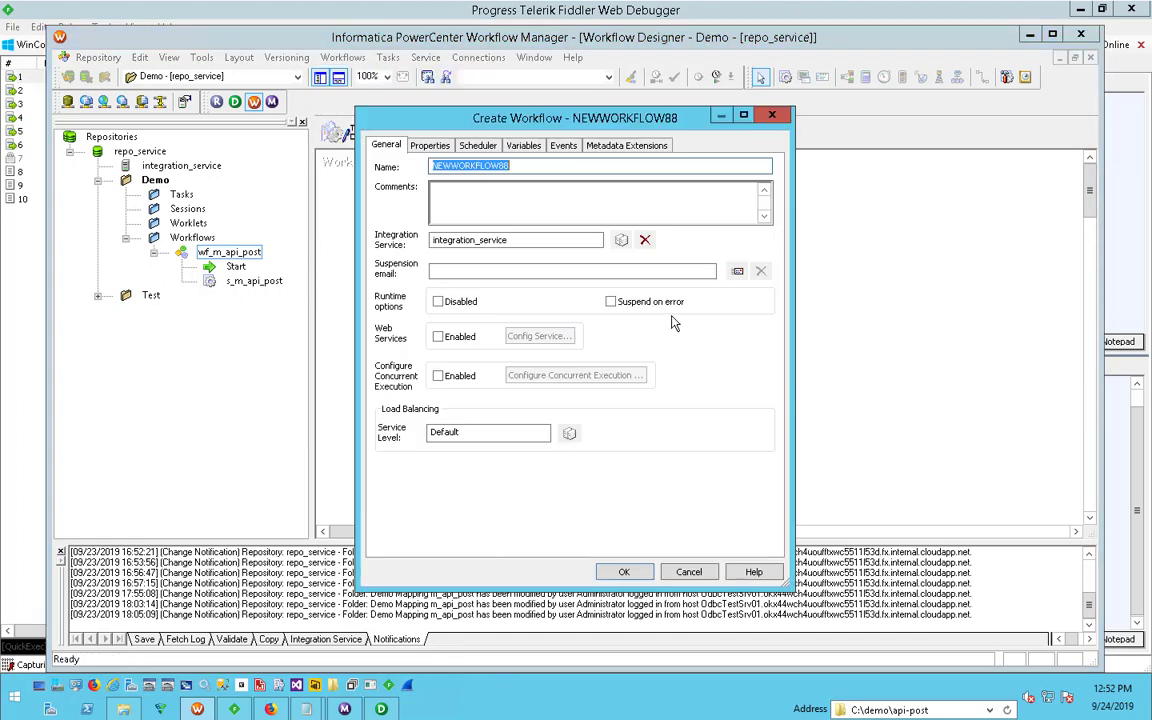
{"action": "type", "text": "wf_m_api_post2"}
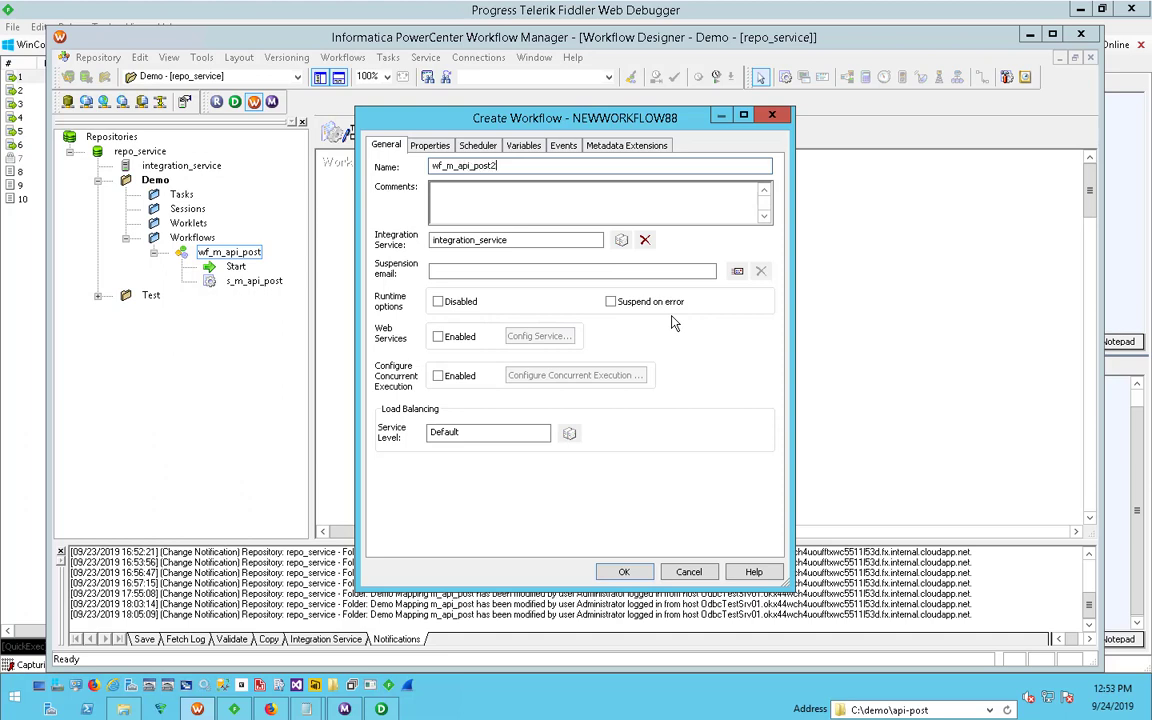
{"action": "left_click", "coordinate": [624, 573]}
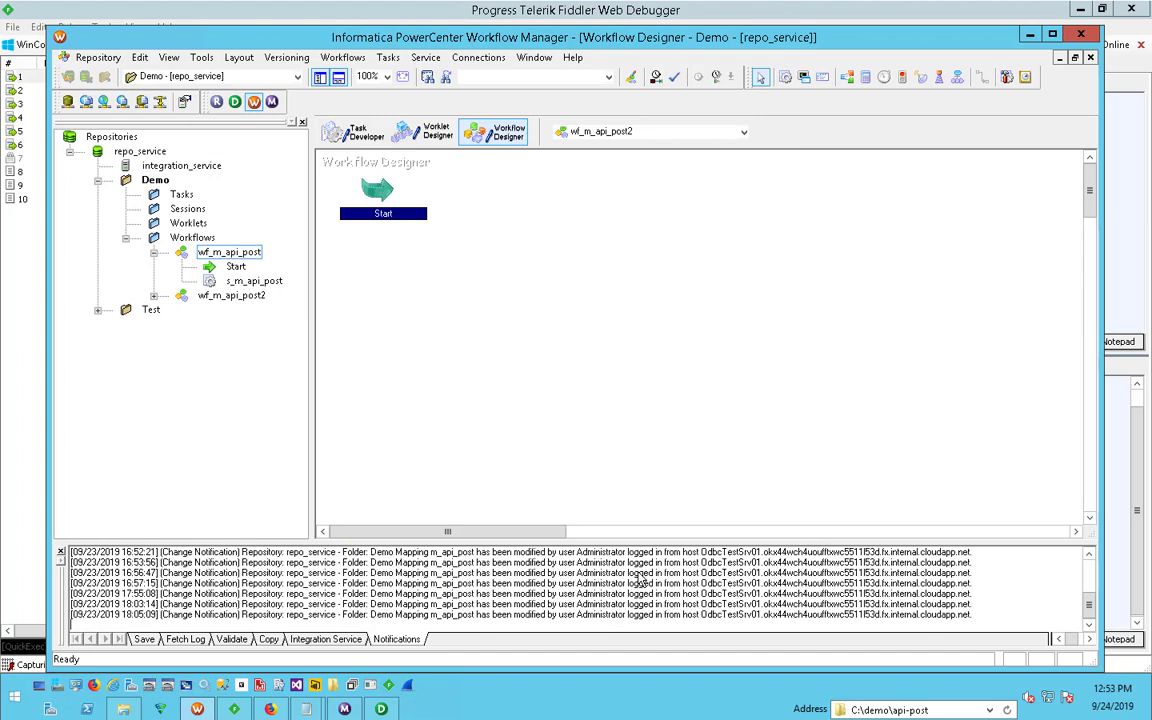
- Add a session task to the workflow and associate it with the mapping m_post_api2
{"action": "left_click", "coordinate": [436, 276]}
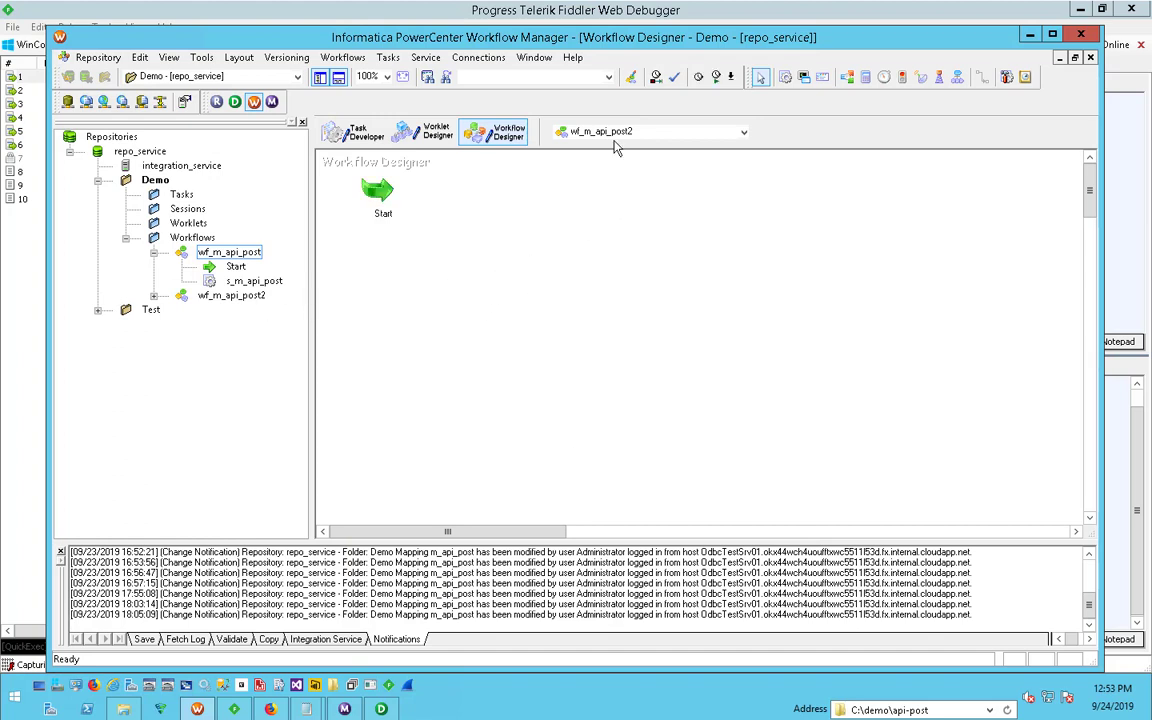
{"action": "left_click", "coordinate": [785, 77]}
{"action": "left_click", "coordinate": [599, 298]}
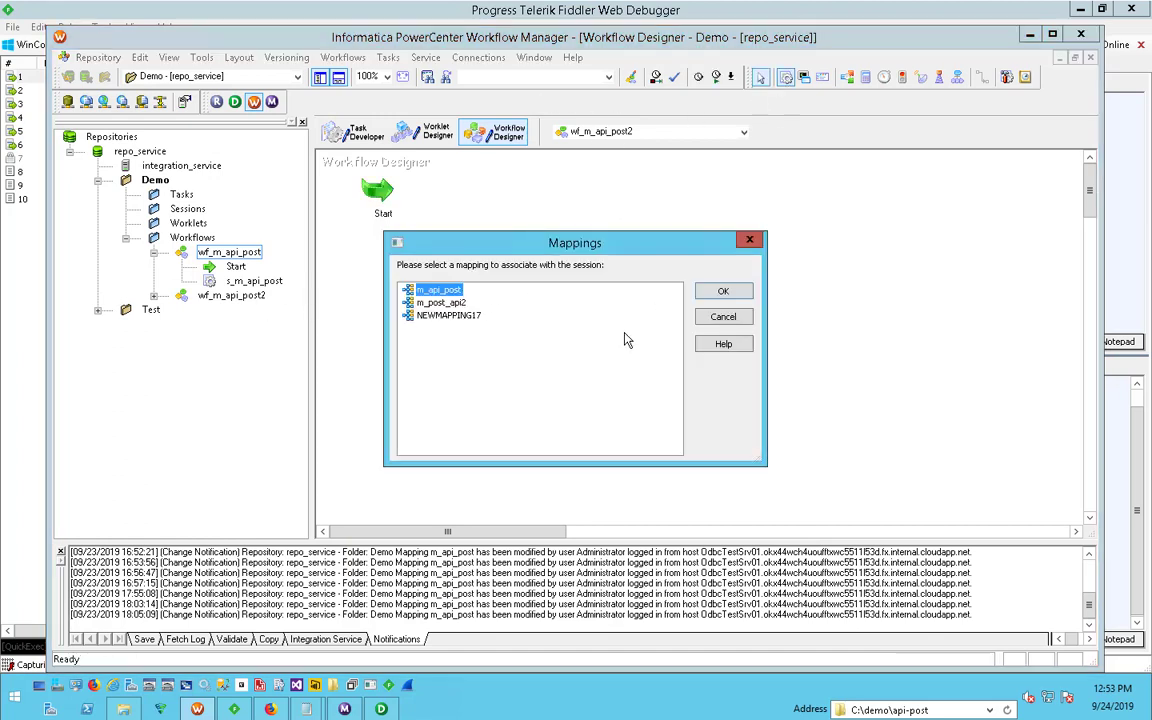
{"action": "left_click", "coordinate": [440, 302]}
{"action": "left_click", "coordinate": [723, 291]}
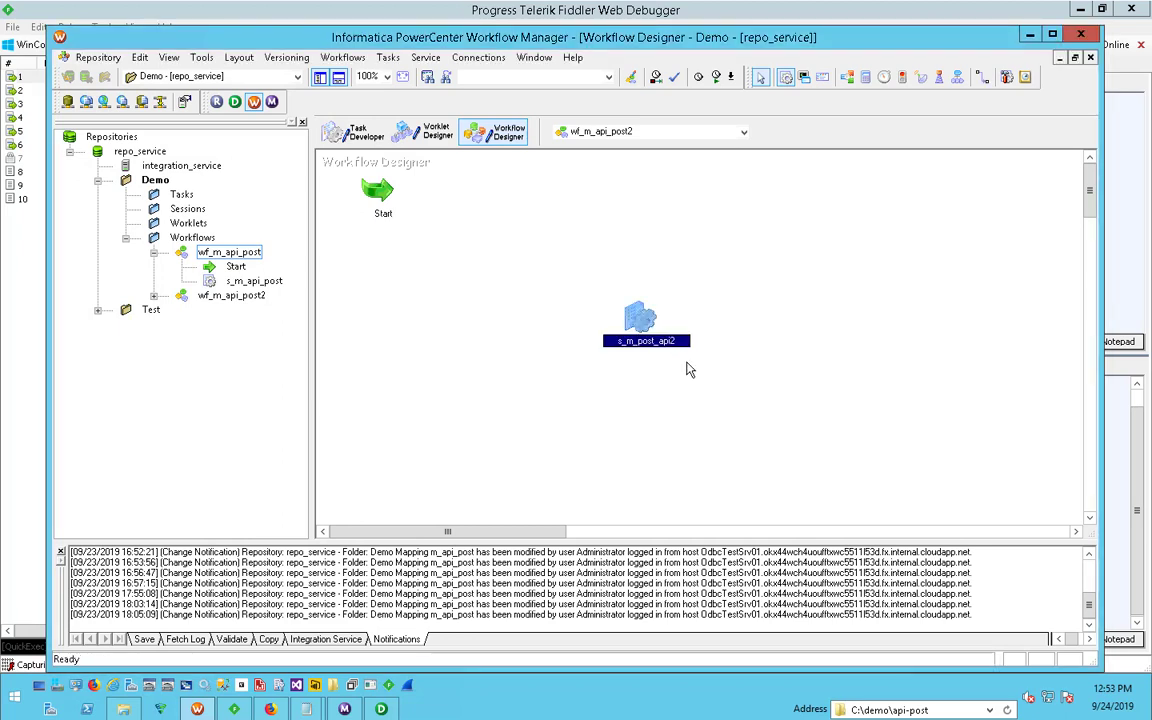
- Link the Start task to the s_m_post_api2 session
{"action": "left_click", "coordinate": [392, 212]}
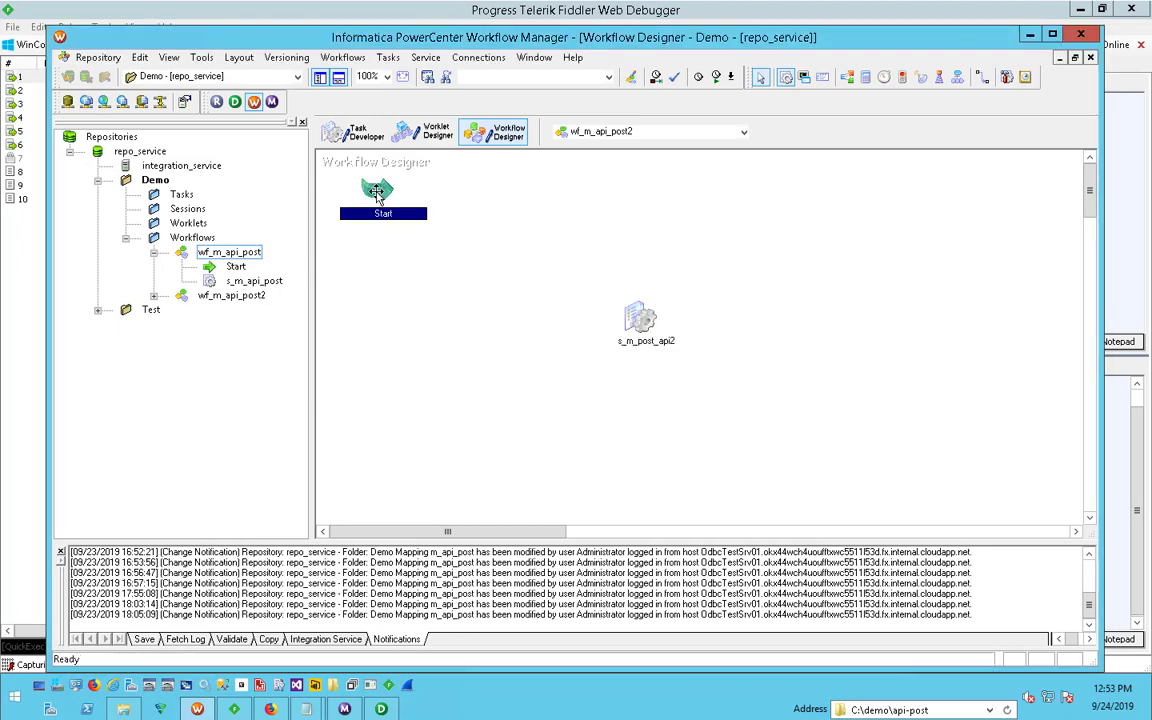
{"action": "left_click", "coordinate": [982, 79]}
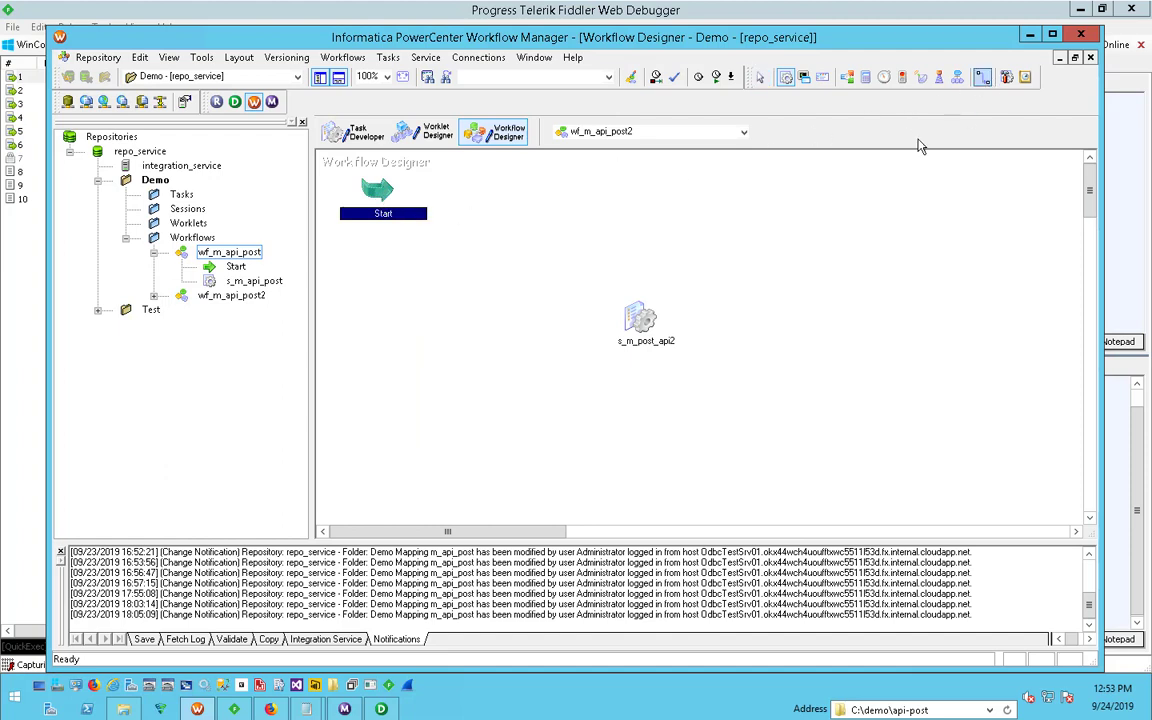
{"action": "left_click_drag", "start_coordinate": [380, 194], "coordinate": [640, 320]}
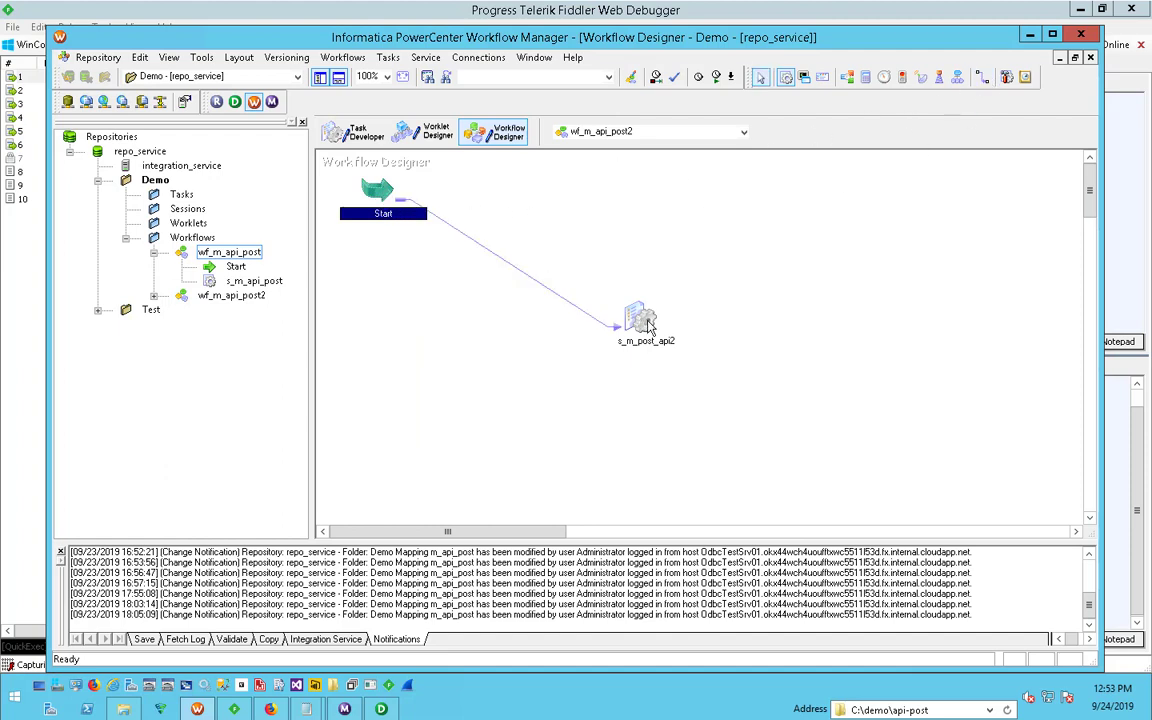
- Set Stop on errors to 1 in the s_m_post_api2 session's error handling configuration and accept the settings
{"action": "double_click", "coordinate": [640, 318]}
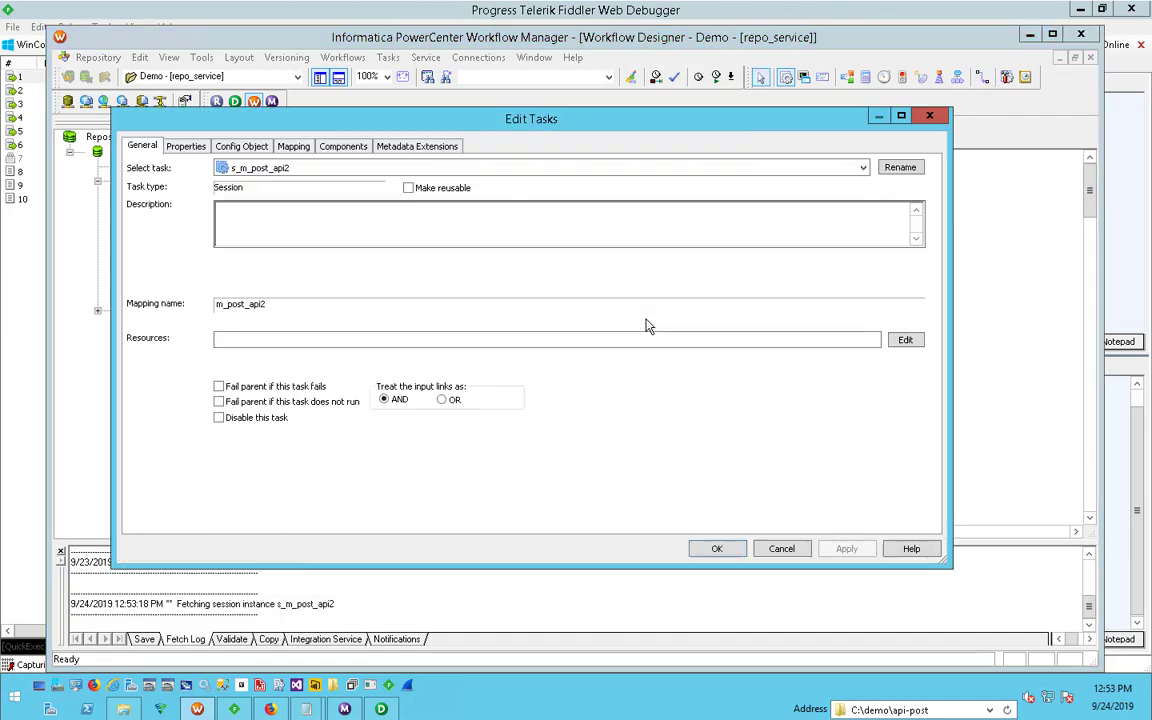
{"action": "left_click", "coordinate": [293, 147]}
{"action": "left_click", "coordinate": [352, 149]}
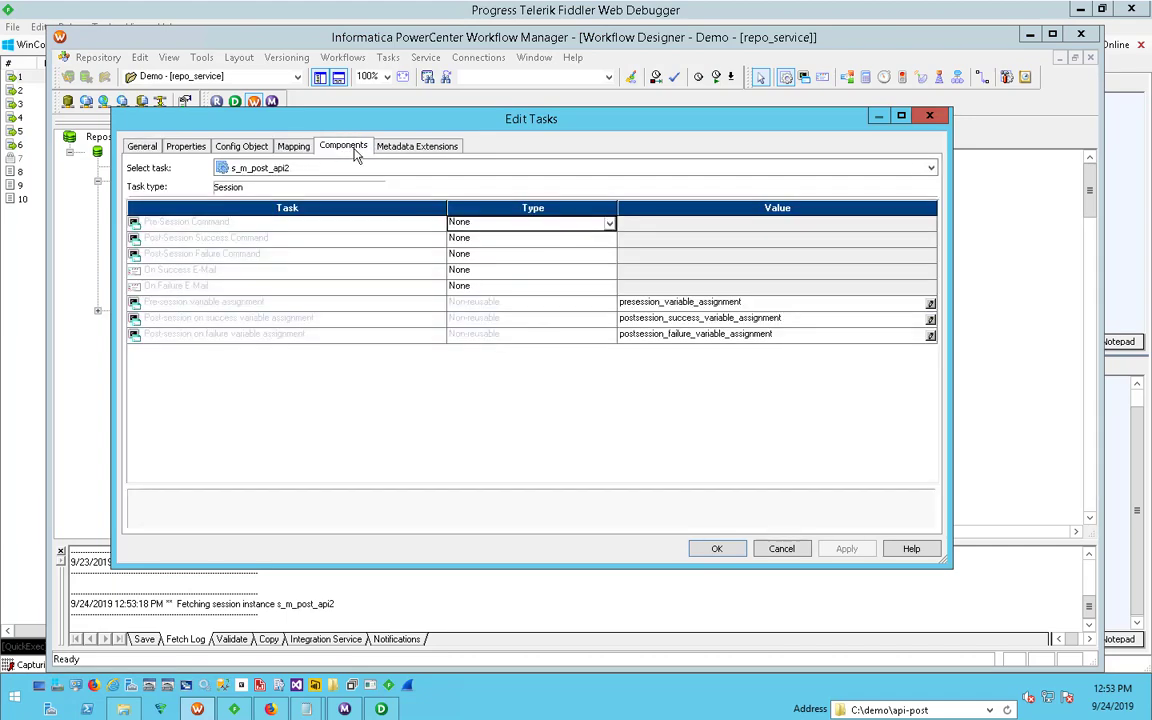
{"action": "left_click", "coordinate": [220, 141]}
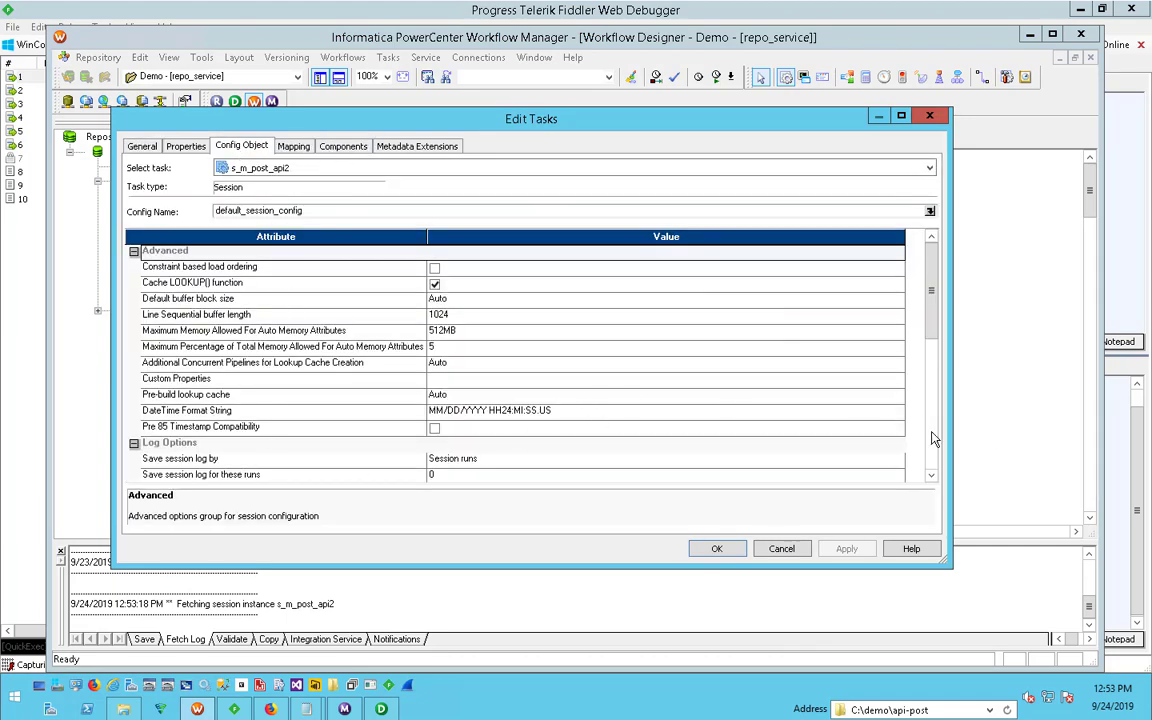
{"action": "scroll", "coordinate": [931, 432], "scroll_direction": "down", "scroll_amount": 6}
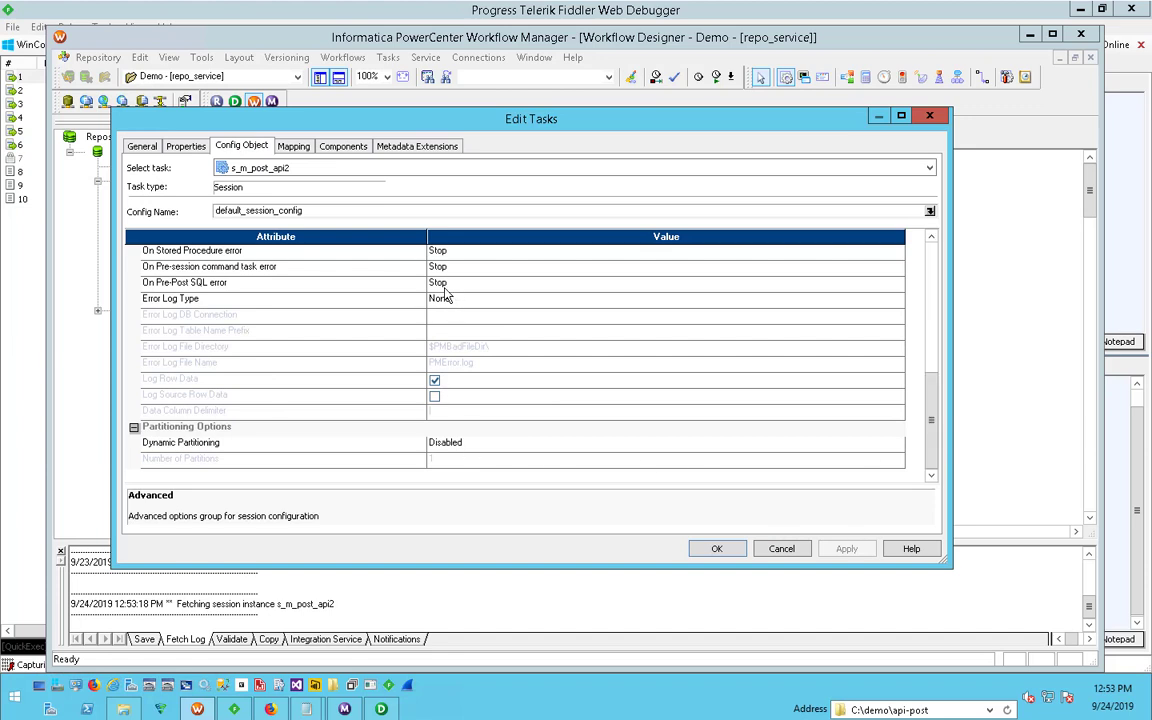
{"action": "left_click", "coordinate": [931, 237]}
{"action": "left_click", "coordinate": [931, 237]}
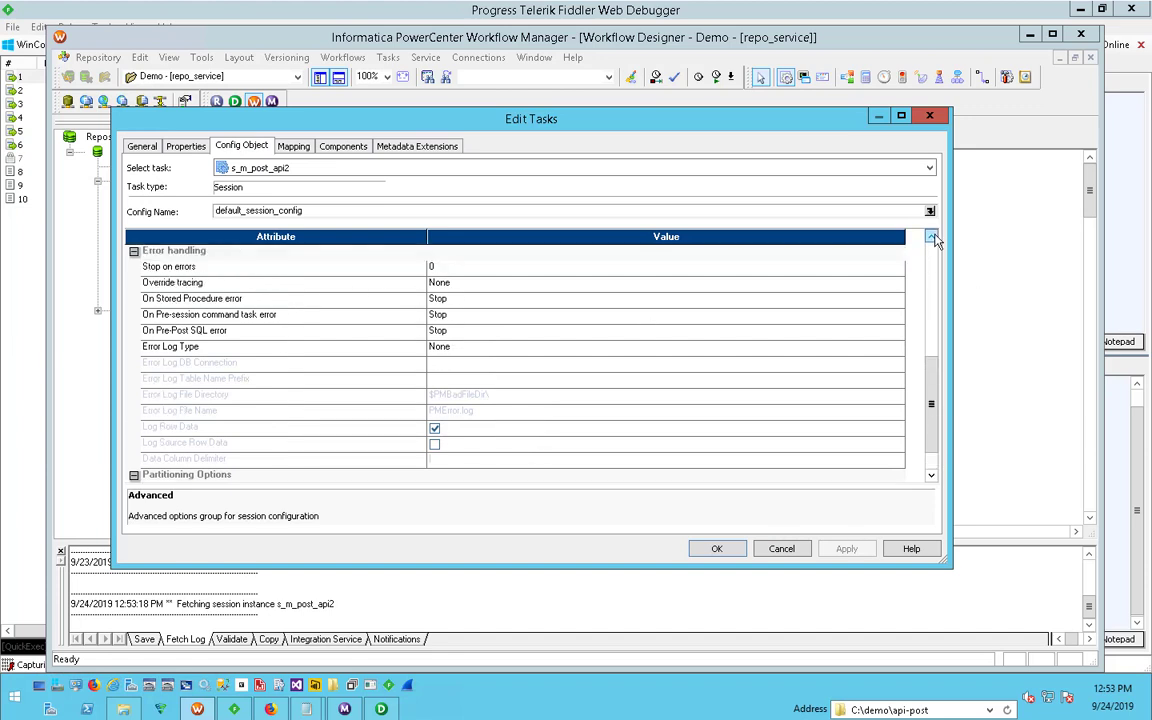
{"action": "left_click", "coordinate": [931, 237]}
{"action": "left_click", "coordinate": [433, 299]}
{"action": "left_click", "coordinate": [433, 299]}
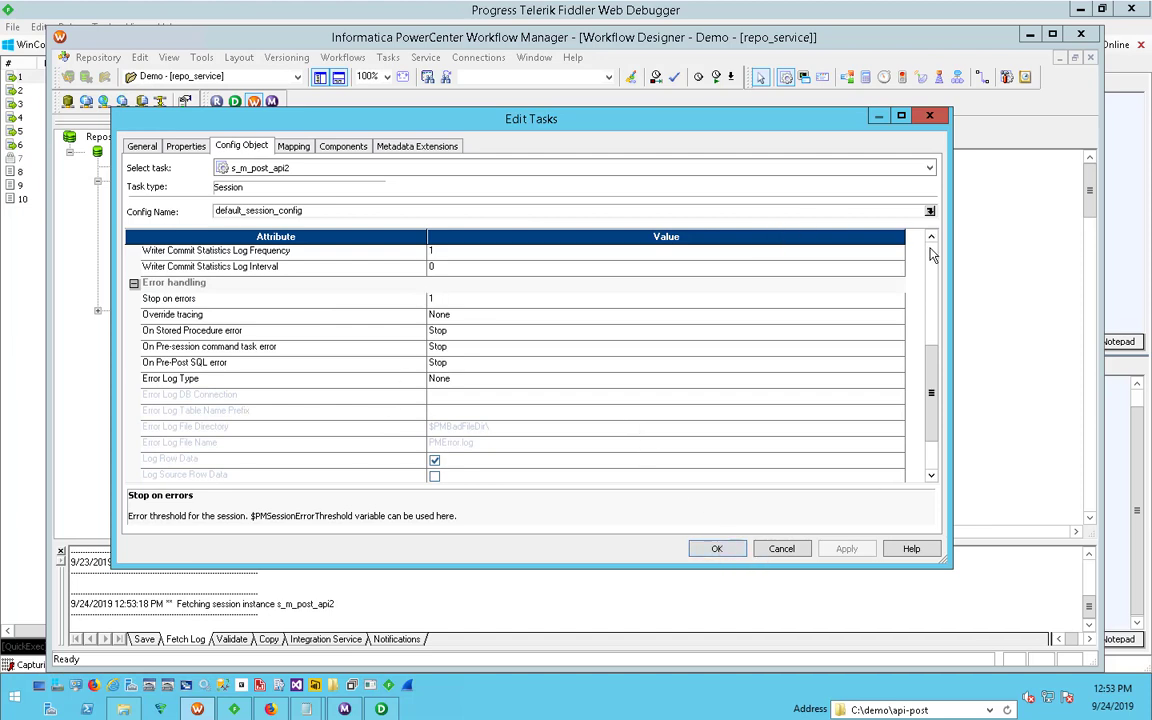
{"action": "scroll", "coordinate": [835, 290], "scroll_direction": "up", "scroll_amount": 5}
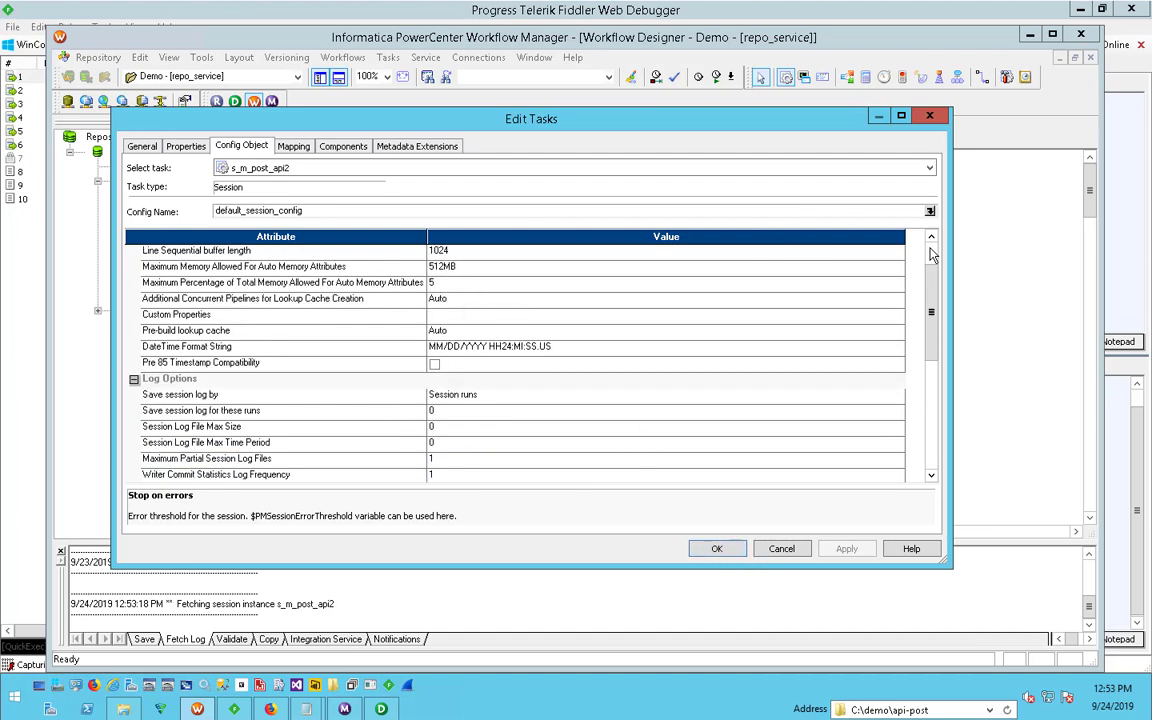
{"action": "left_click", "coordinate": [716, 549]}
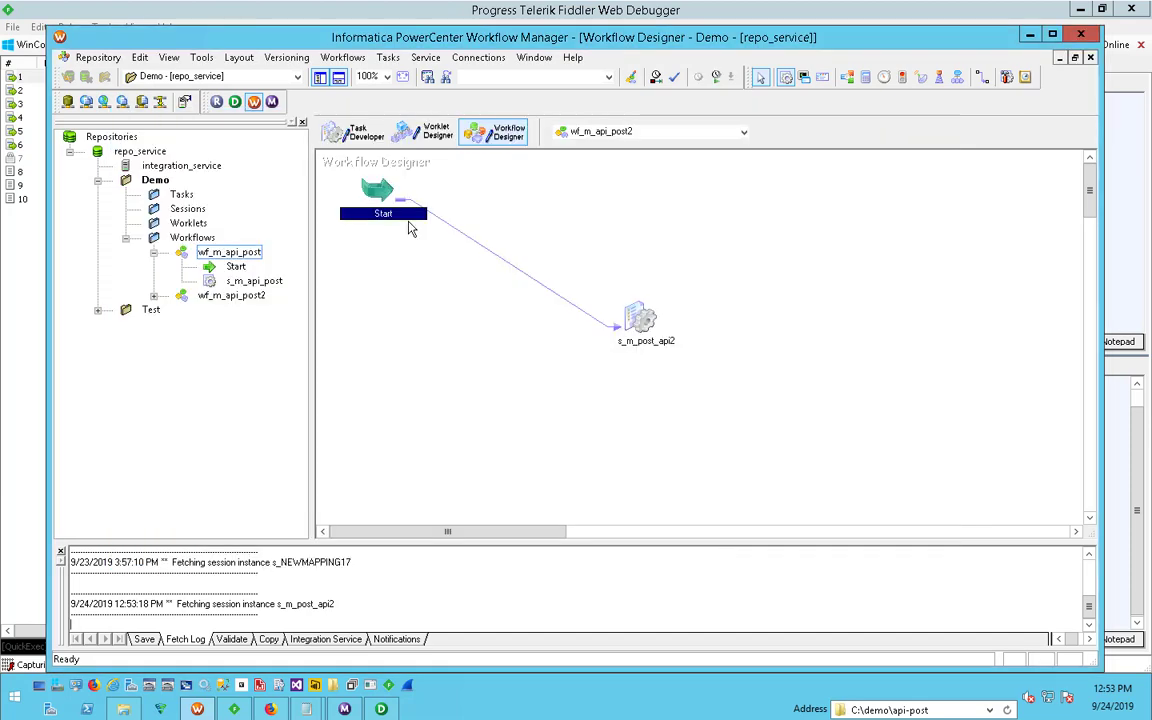
- Open the s_m_post_api2 session's mapping settings for the SQ_source_txt source and maximize the task editor
{"action": "left_click", "coordinate": [631, 321]}
{"action": "double_click", "coordinate": [631, 321]}
{"action": "left_click", "coordinate": [291, 146]}
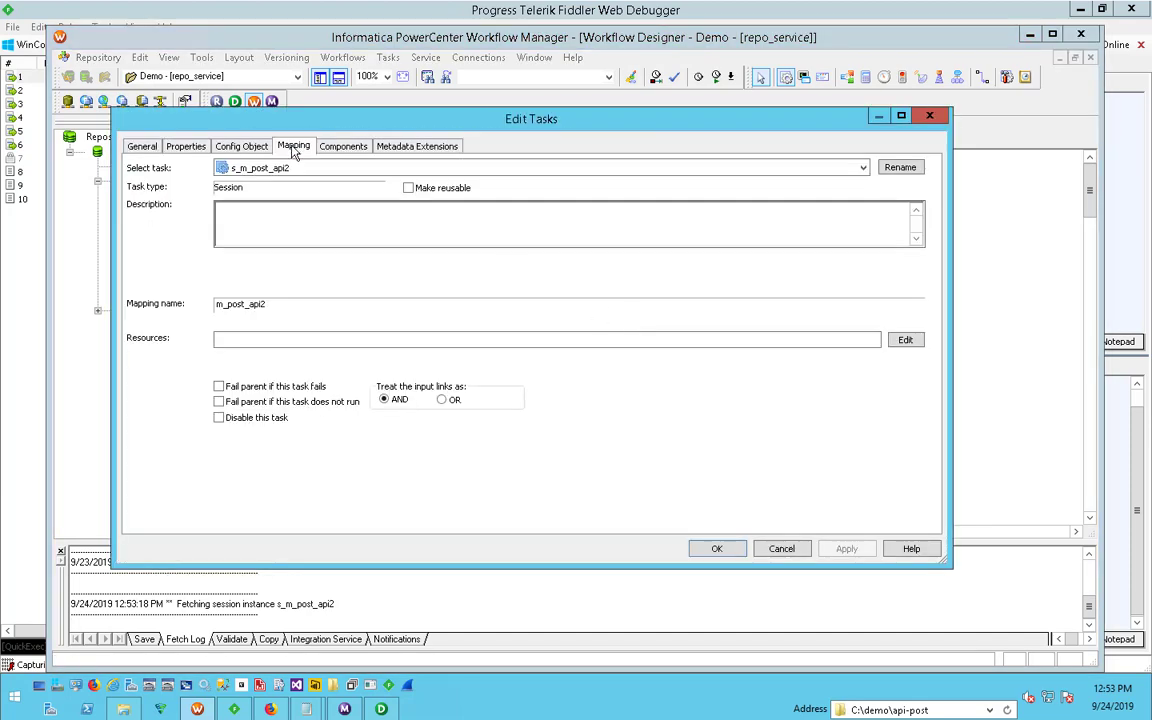
{"action": "left_click", "coordinate": [343, 146]}
{"action": "left_click", "coordinate": [293, 146]}
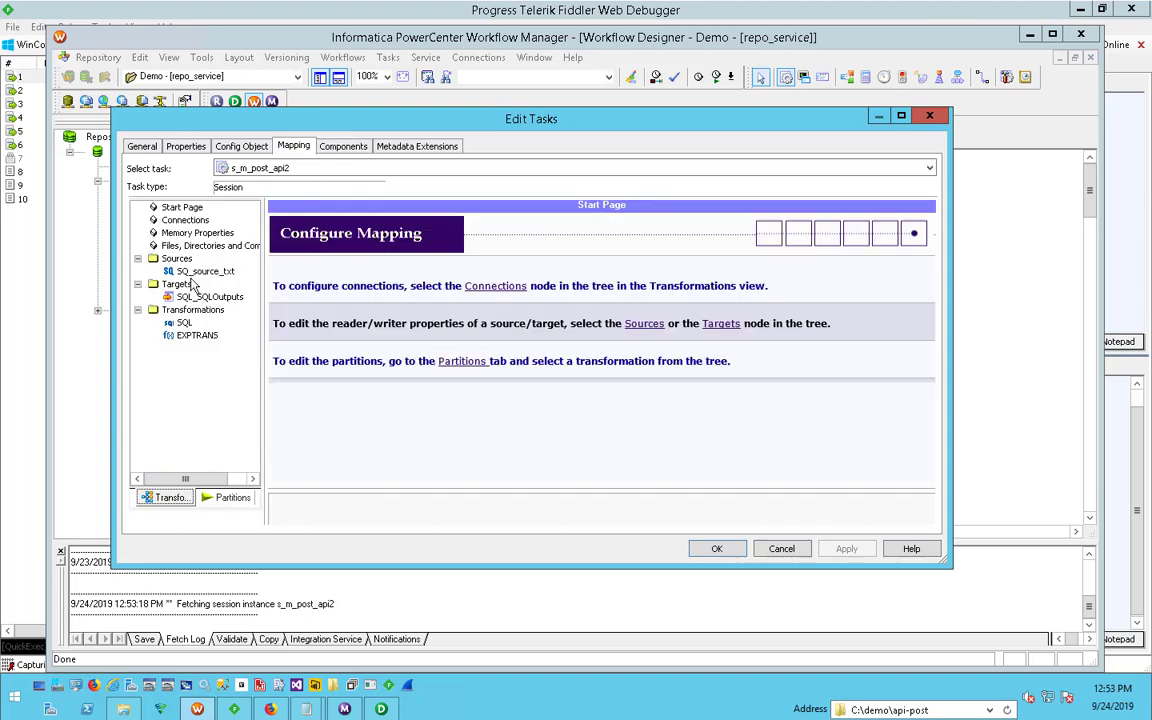
{"action": "left_click", "coordinate": [200, 272]}
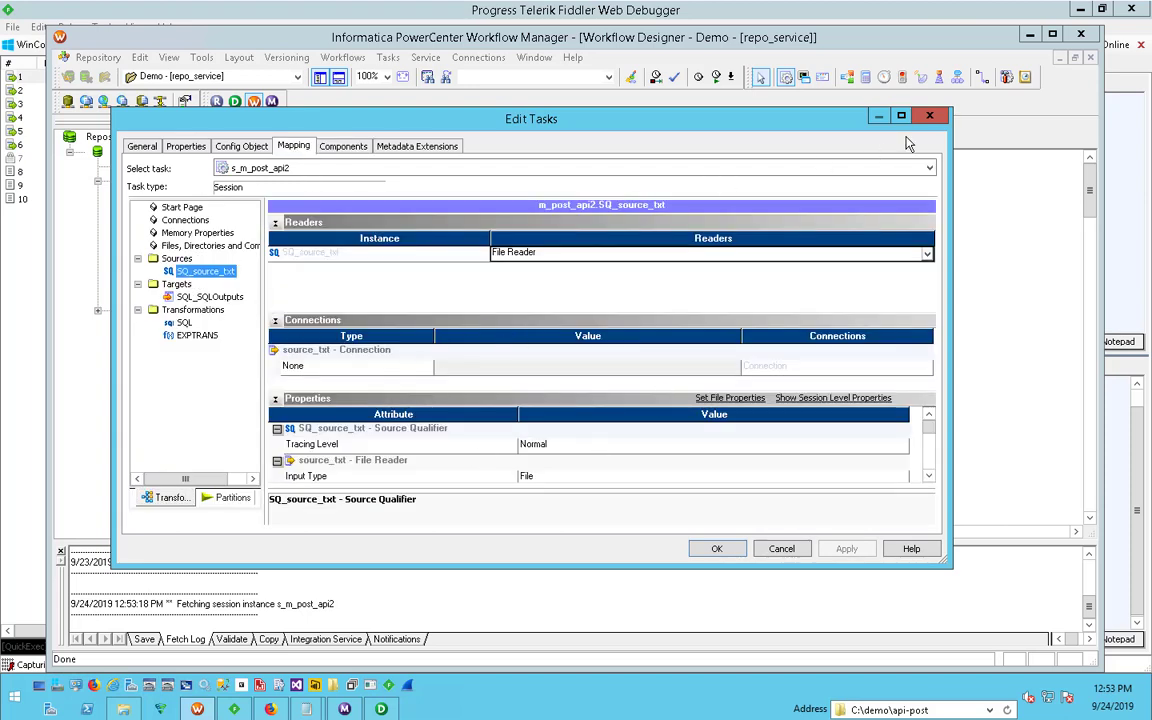
{"action": "double_click", "coordinate": [812, 116]}
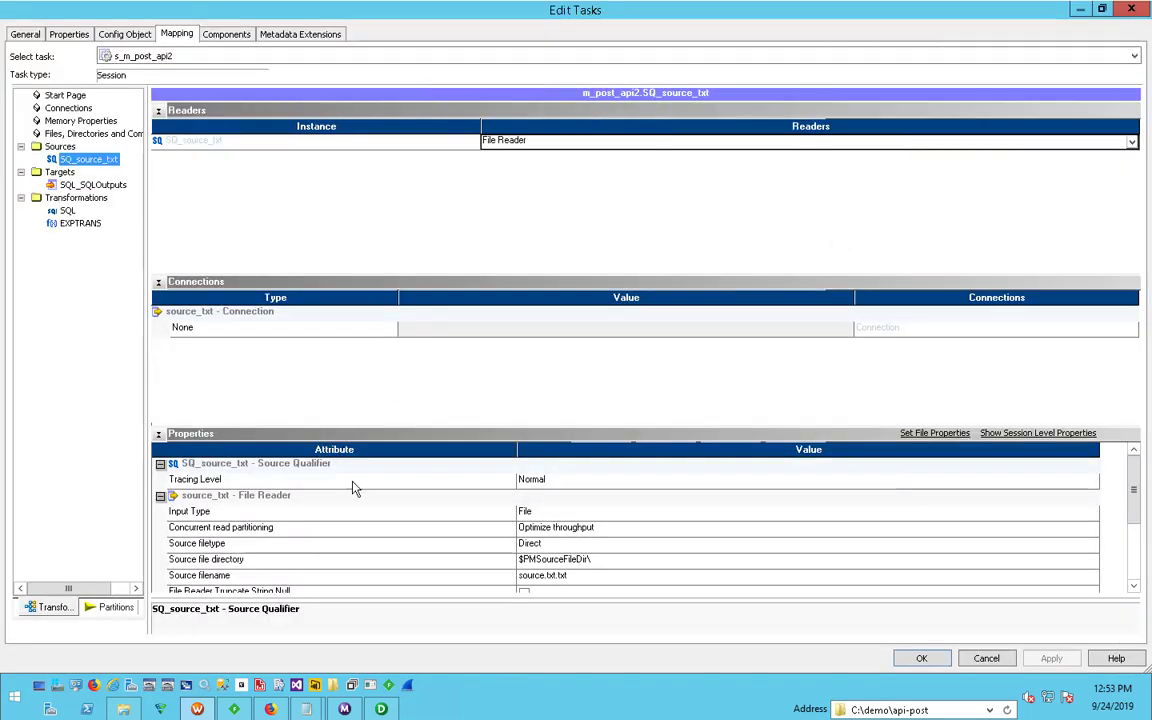
- Set the source file directory to c:\demo\api-post and the source filename to source.txt
{"action": "left_click", "coordinate": [586, 561]}
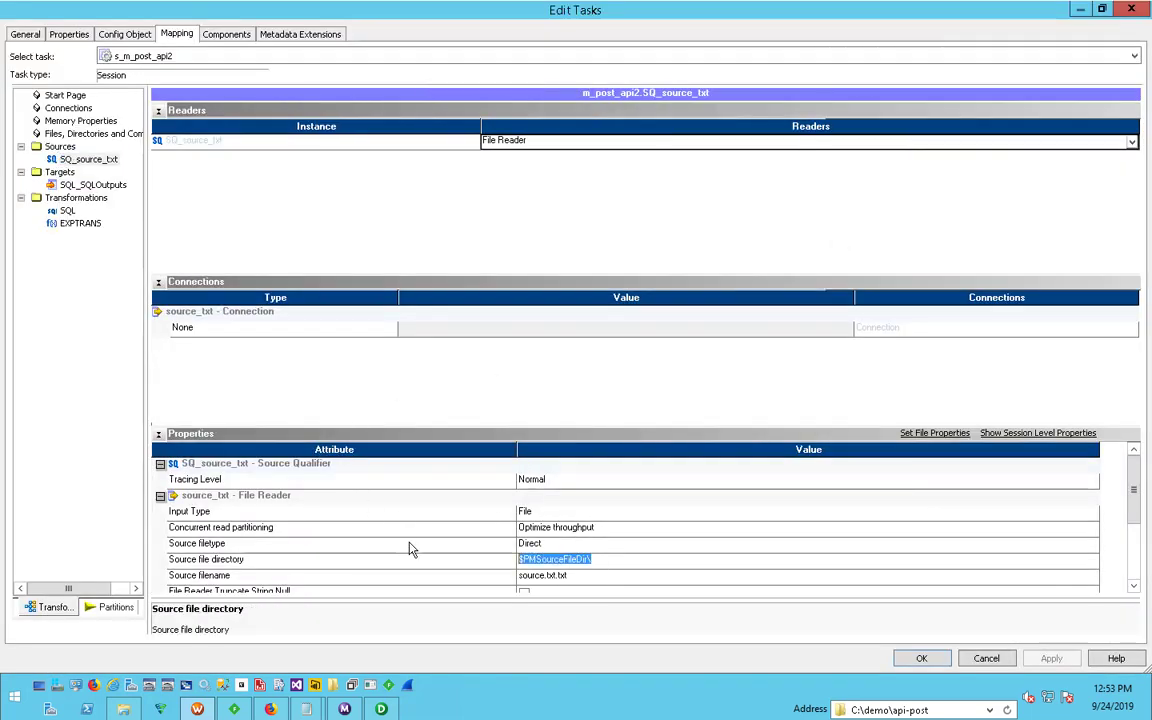
{"action": "type", "text": "c:\\dem"}
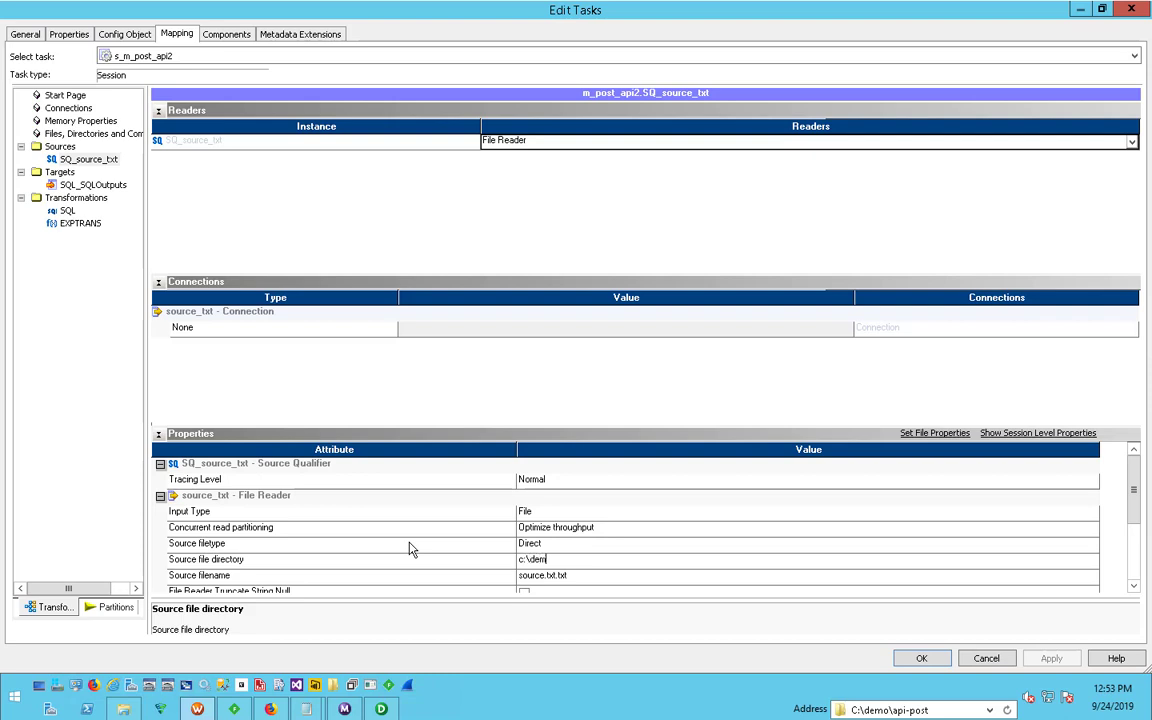
{"action": "type", "text": "o\\api"}
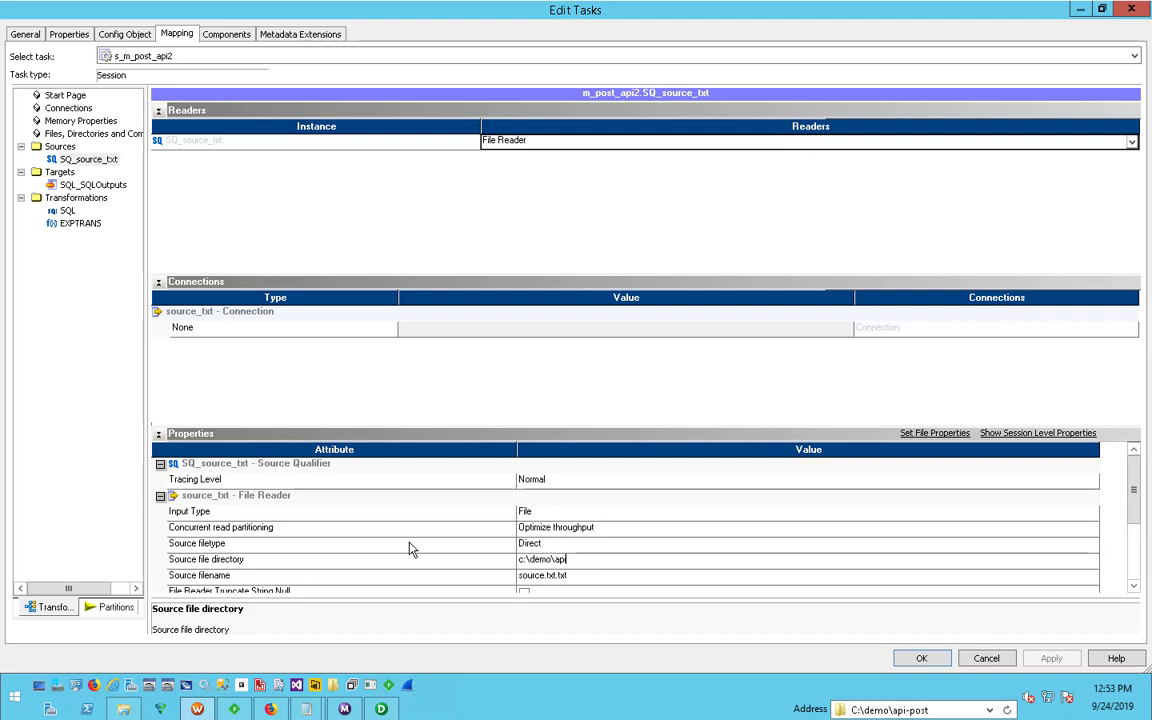
{"action": "type", "text": "-post"}
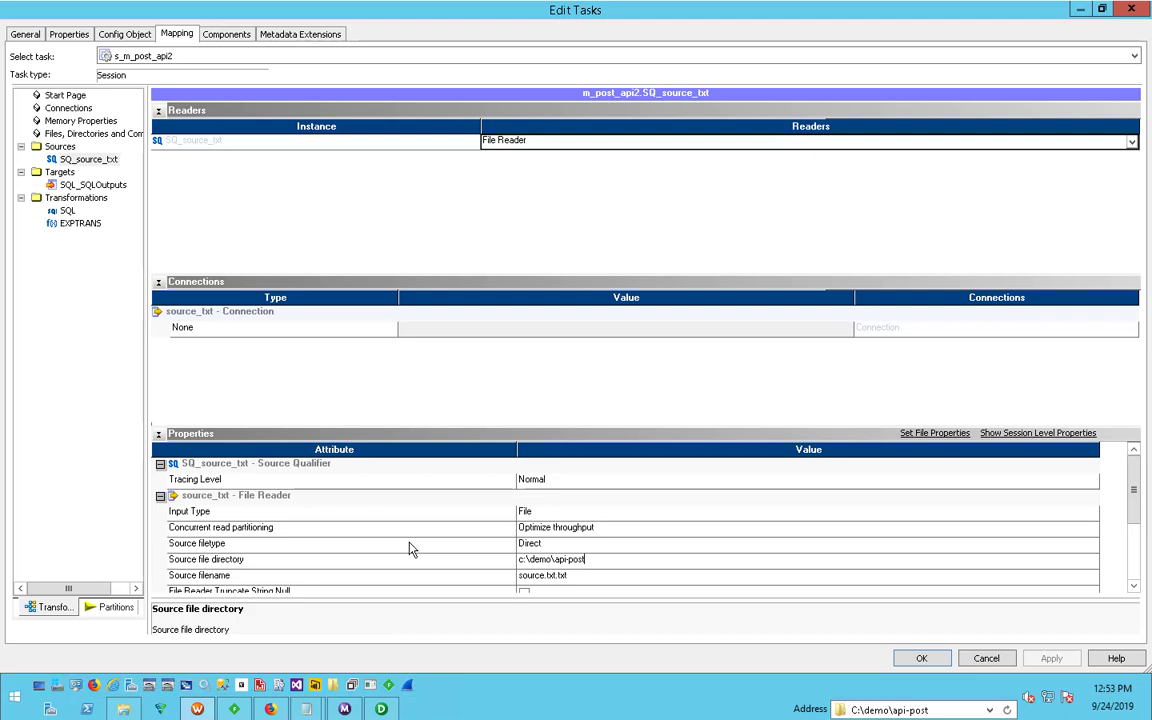
{"action": "left_click", "coordinate": [589, 577]}
{"action": "left_click", "coordinate": [570, 576]}
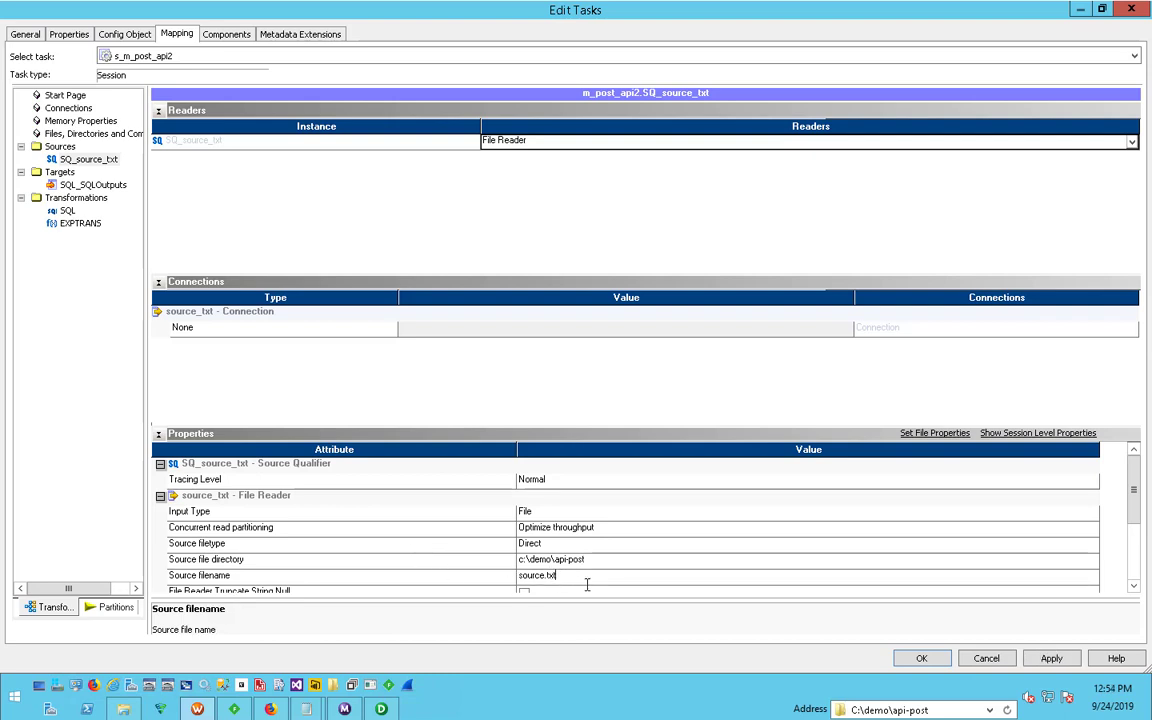
{"action": "left_click", "coordinate": [490, 560]}
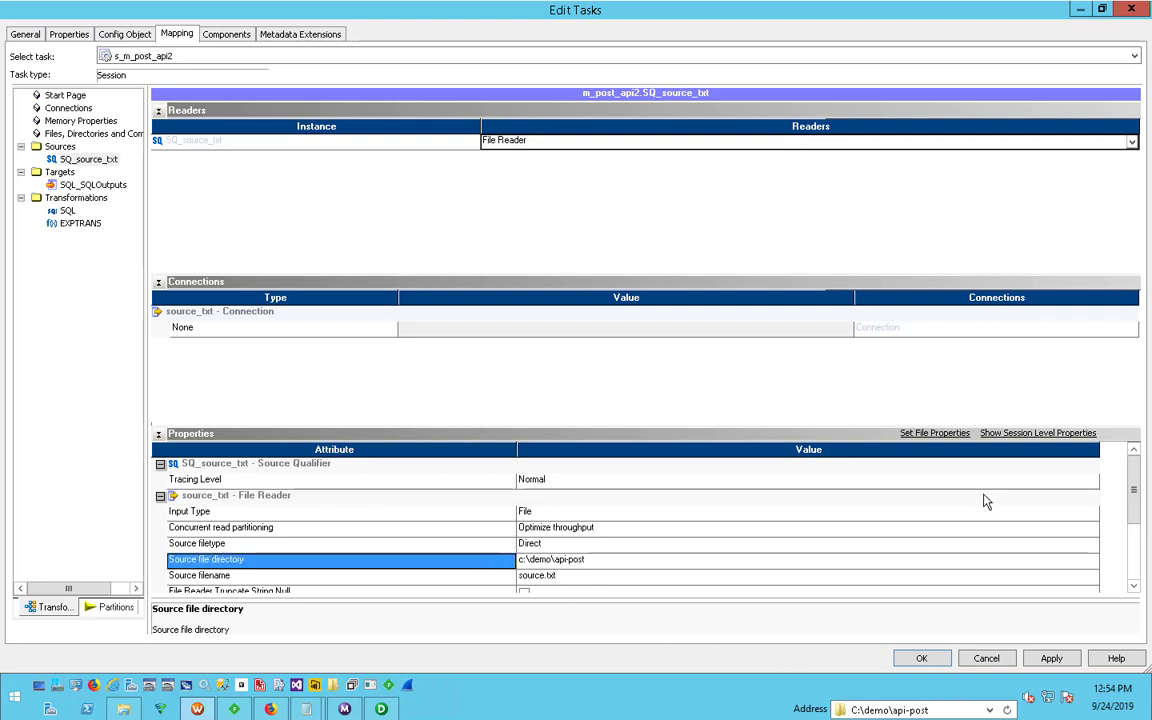
- Review the delimited file properties of source_txt, accept them, and apply the source settings
{"action": "left_click", "coordinate": [936, 436]}
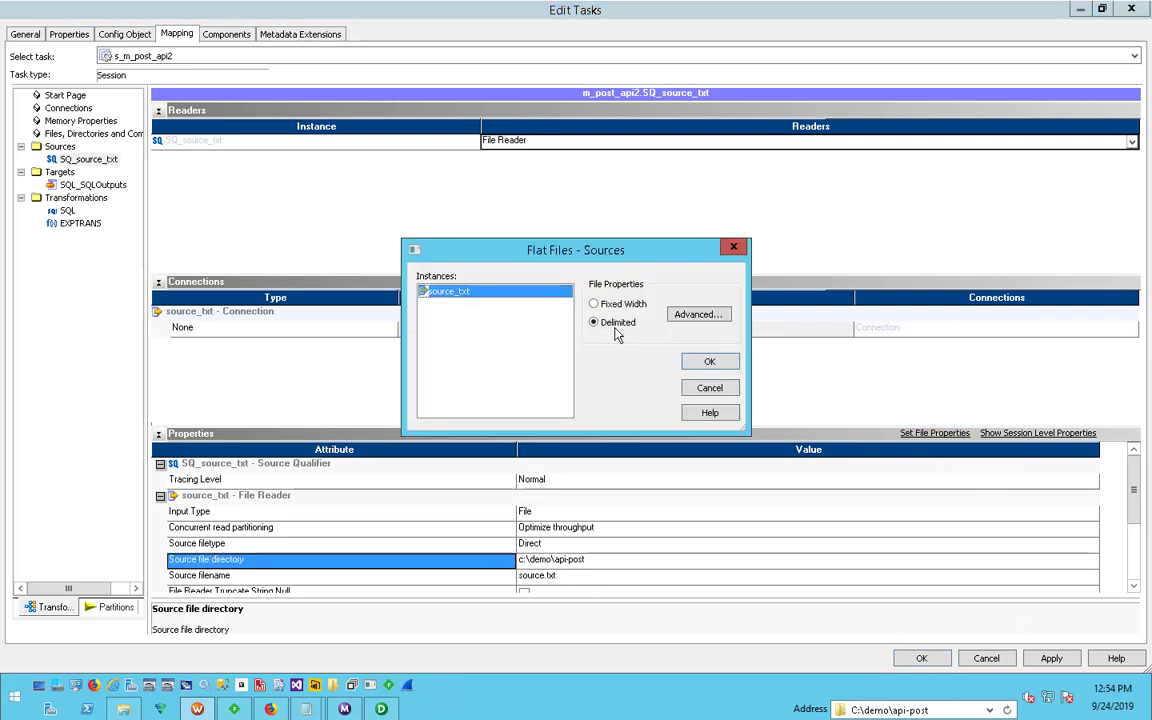
{"action": "left_click", "coordinate": [714, 318]}
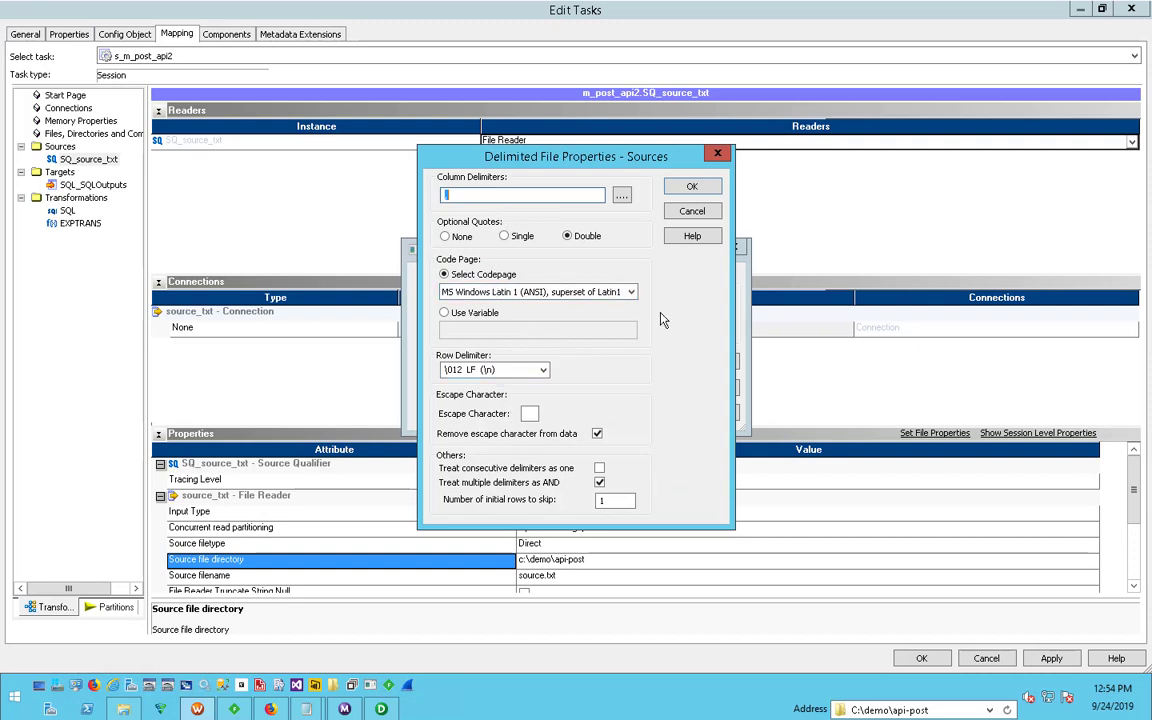
{"action": "left_click", "coordinate": [689, 186]}
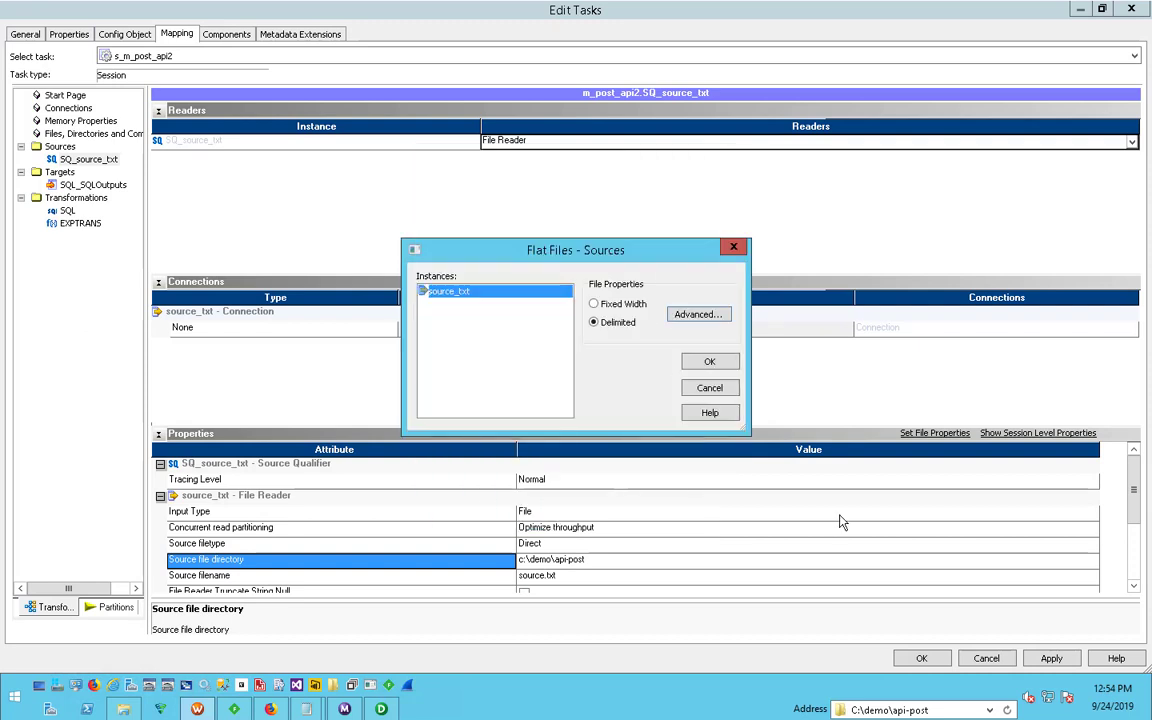
{"action": "left_click", "coordinate": [688, 364]}
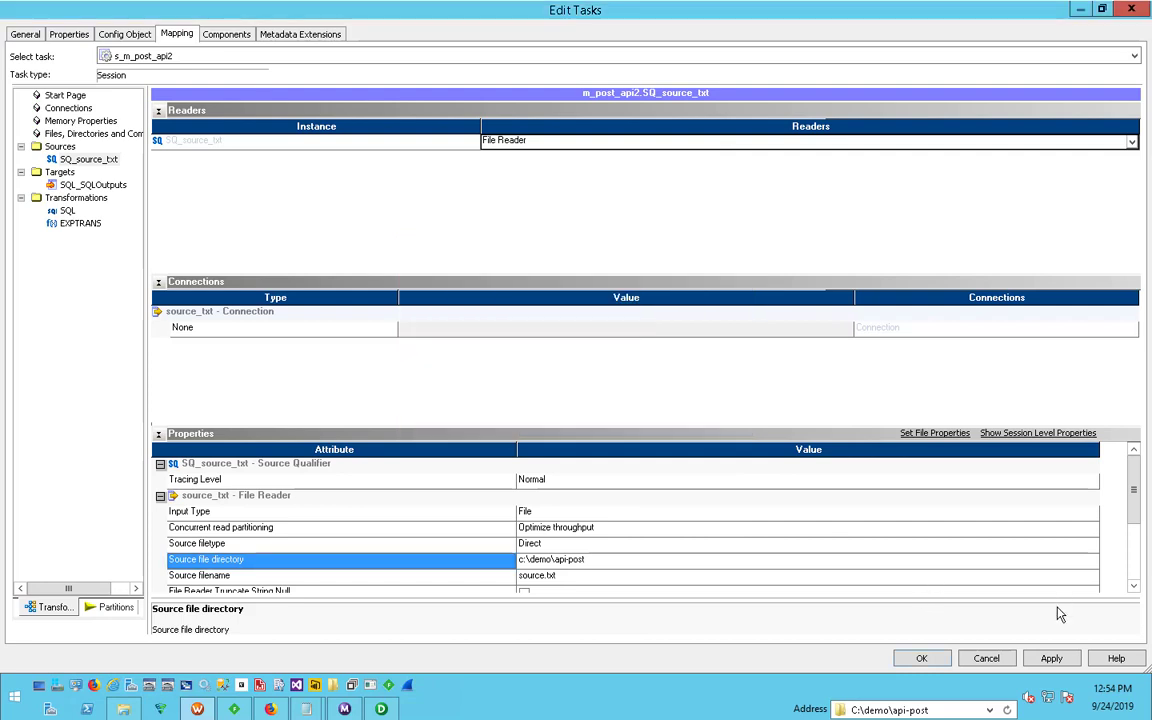
{"action": "left_click", "coordinate": [1045, 659]}
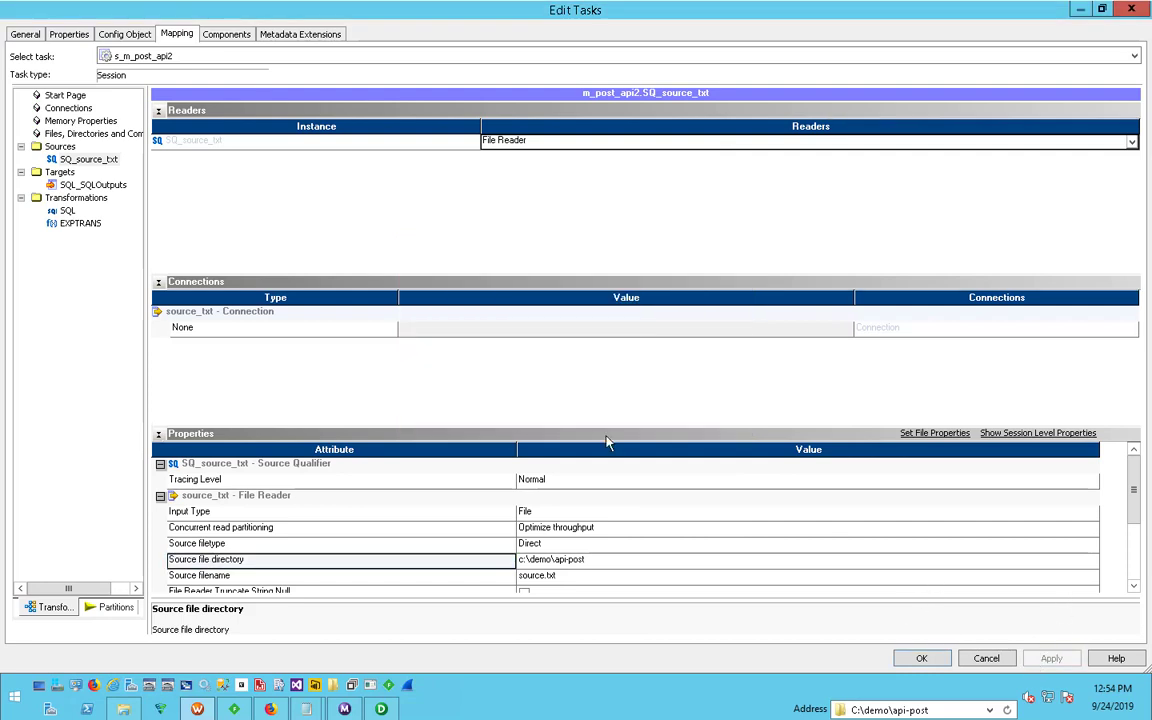
- Set the output file directory of the SQL_SQLOutputs target to c:\demo\api-post
{"action": "left_click", "coordinate": [80, 185]}
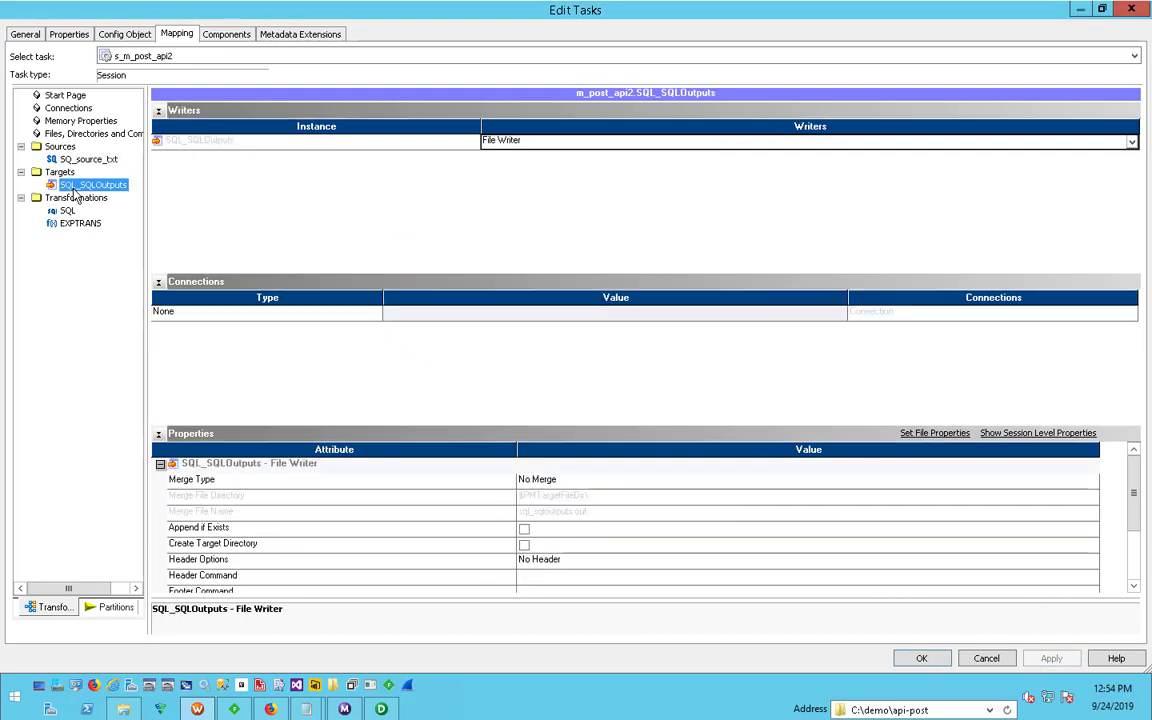
{"action": "left_click", "coordinate": [1133, 553]}
{"action": "left_click", "coordinate": [573, 500]}
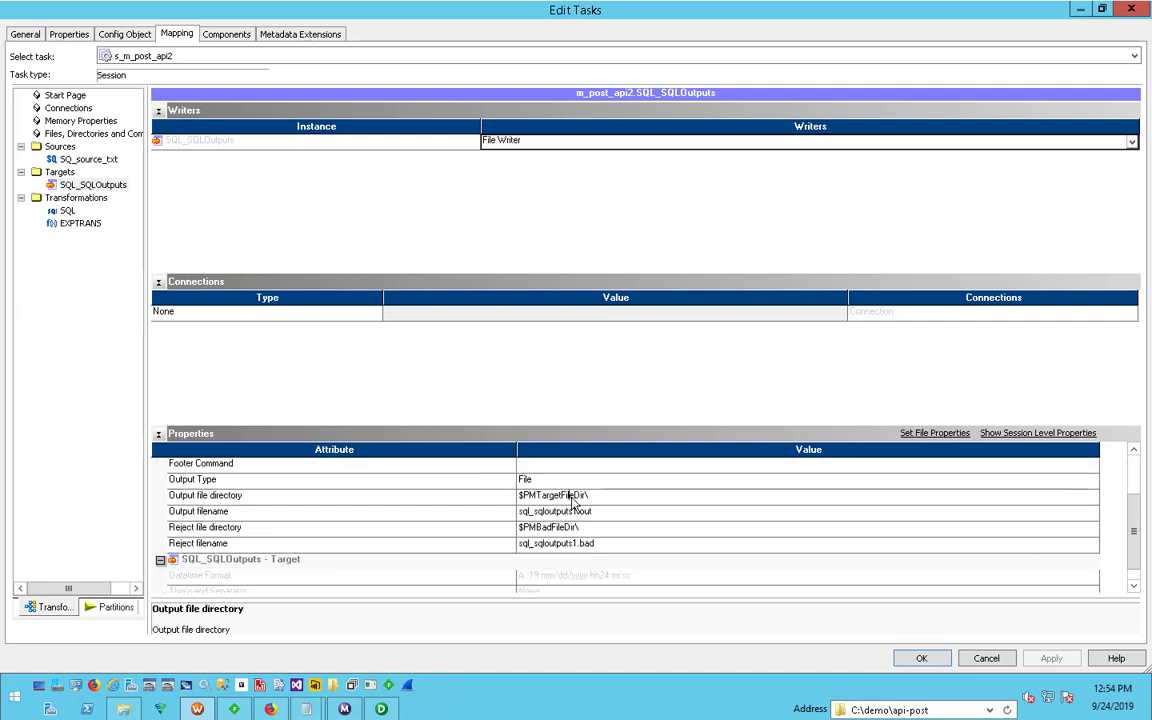
{"action": "left_click", "coordinate": [585, 497]}
{"action": "left_click_drag", "start_coordinate": [588, 497], "coordinate": [311, 459]}
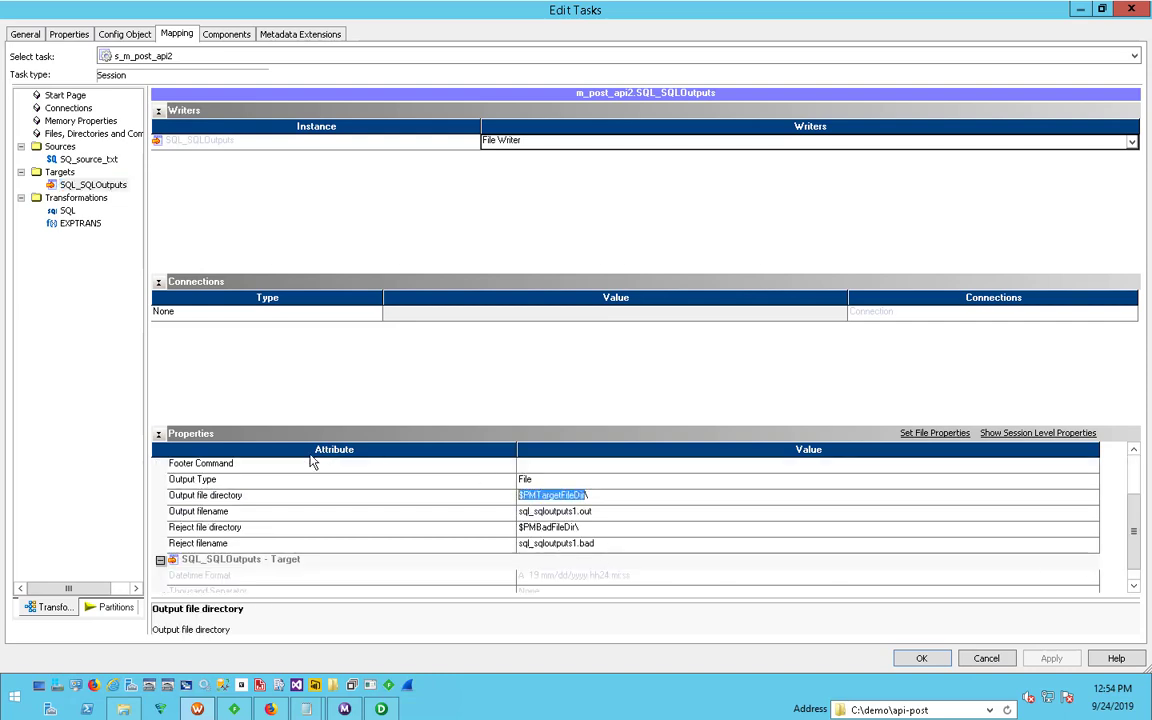
{"action": "type", "text": "c:\\demo\\api-post"}
{"action": "left_click", "coordinate": [568, 523]}
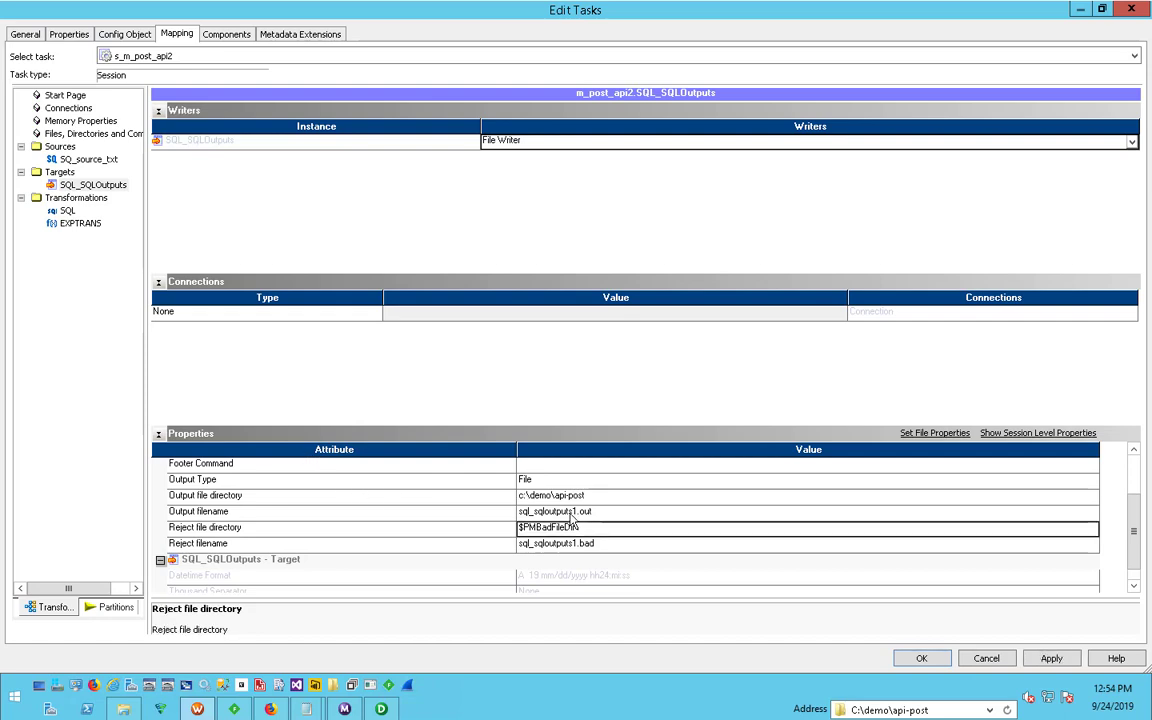
- Set the SQL_SQLOutputs target's output filename to target.txt and apply the change
{"action": "left_click", "coordinate": [569, 512]}
{"action": "left_click_drag", "start_coordinate": [578, 511], "coordinate": [411, 496]}
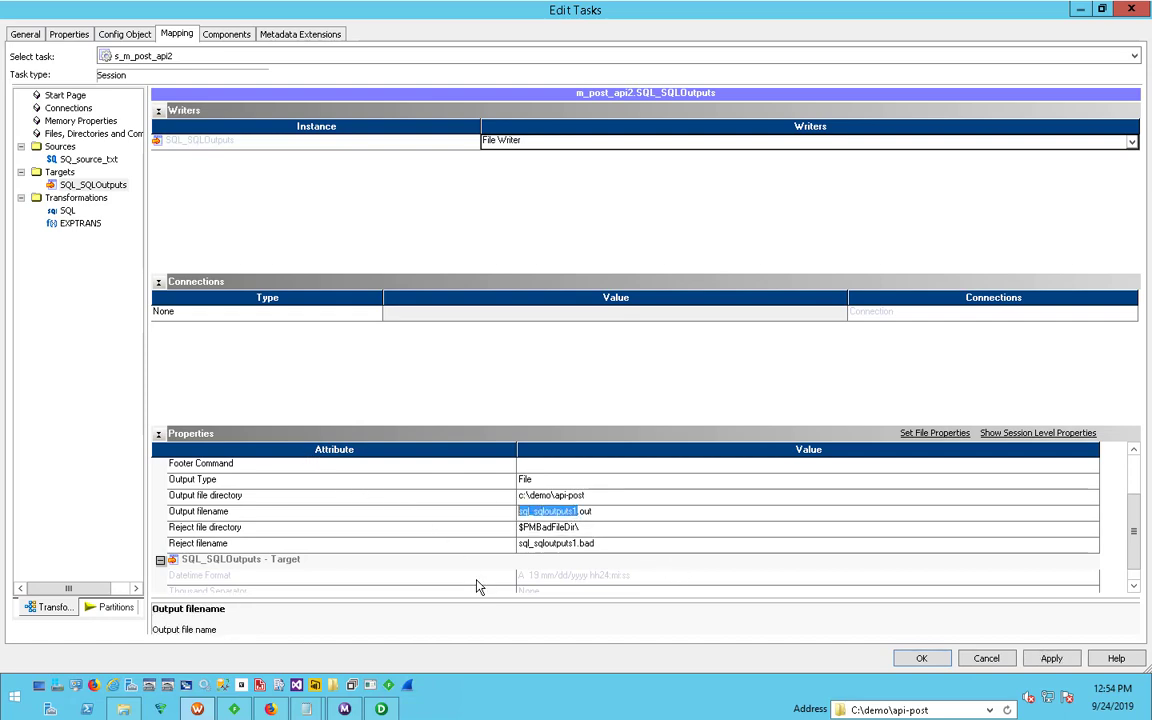
{"action": "type", "text": "target"}
{"action": "key", "text": "Delete"}
{"action": "key", "text": "Delete"}
{"action": "key", "text": "Delete"}
{"action": "type", "text": "txt"}
{"action": "left_click", "coordinate": [450, 516]}
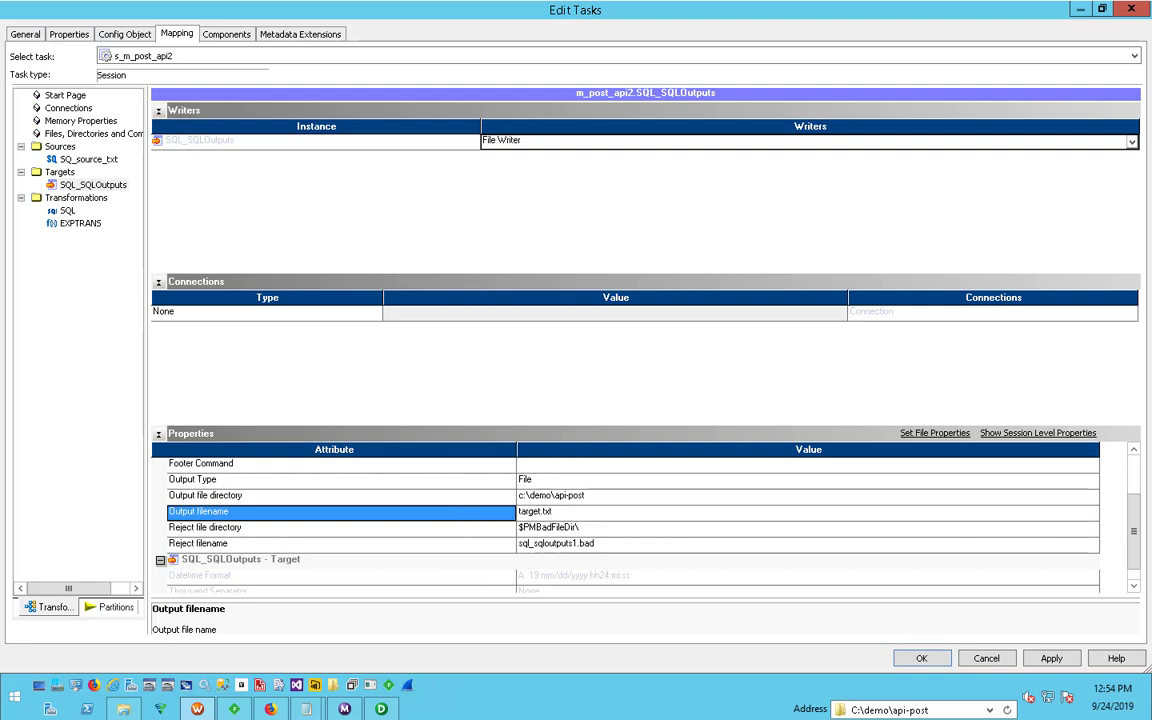
{"action": "left_click", "coordinate": [1052, 657]}
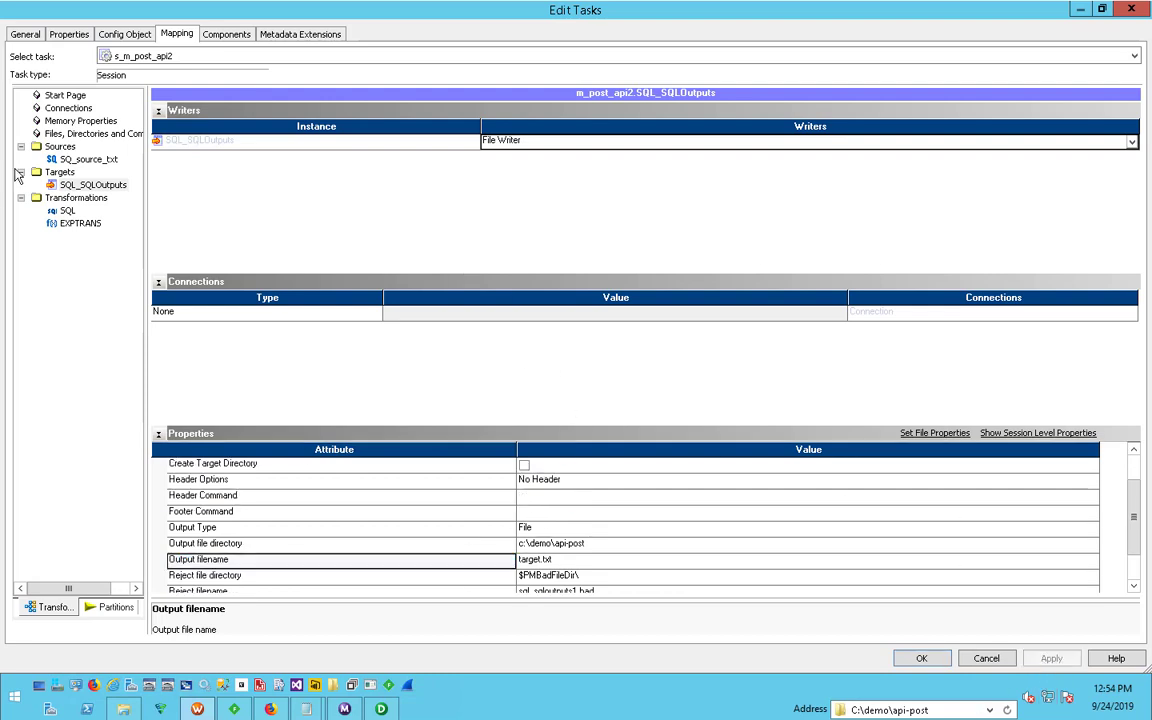
- Assign the relational connection ZS_JSON_ODBC to the SQL transformation and apply the change
{"action": "left_click", "coordinate": [68, 211]}
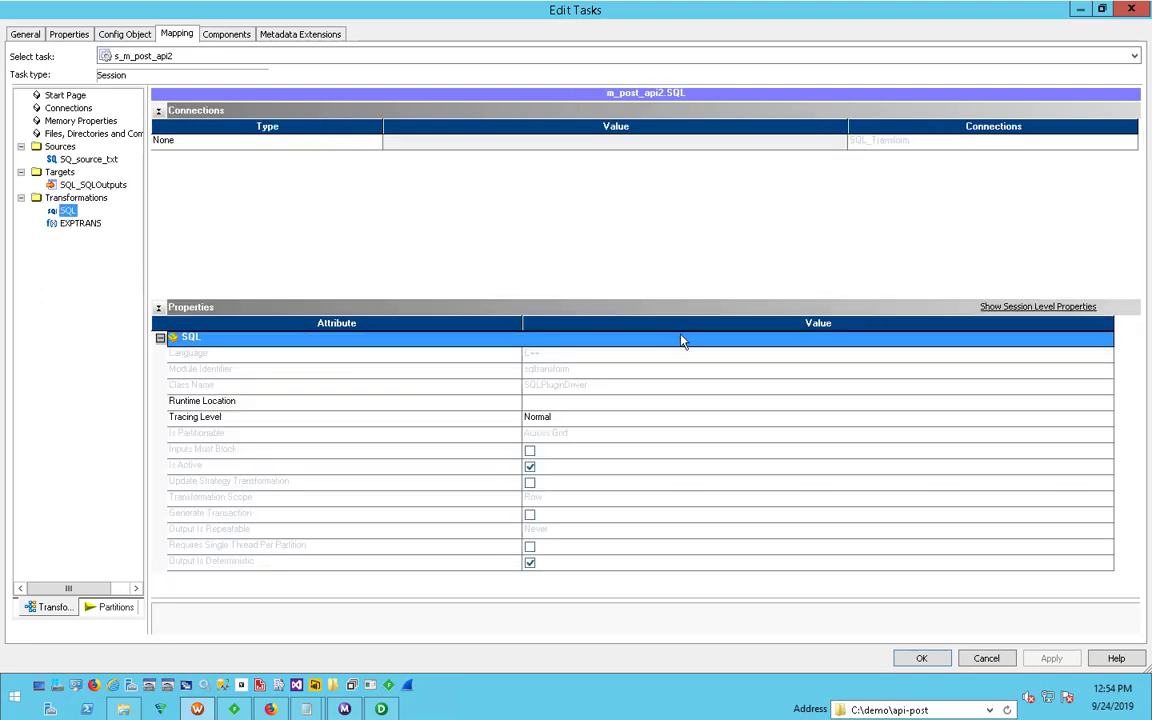
{"action": "left_click", "coordinate": [316, 146]}
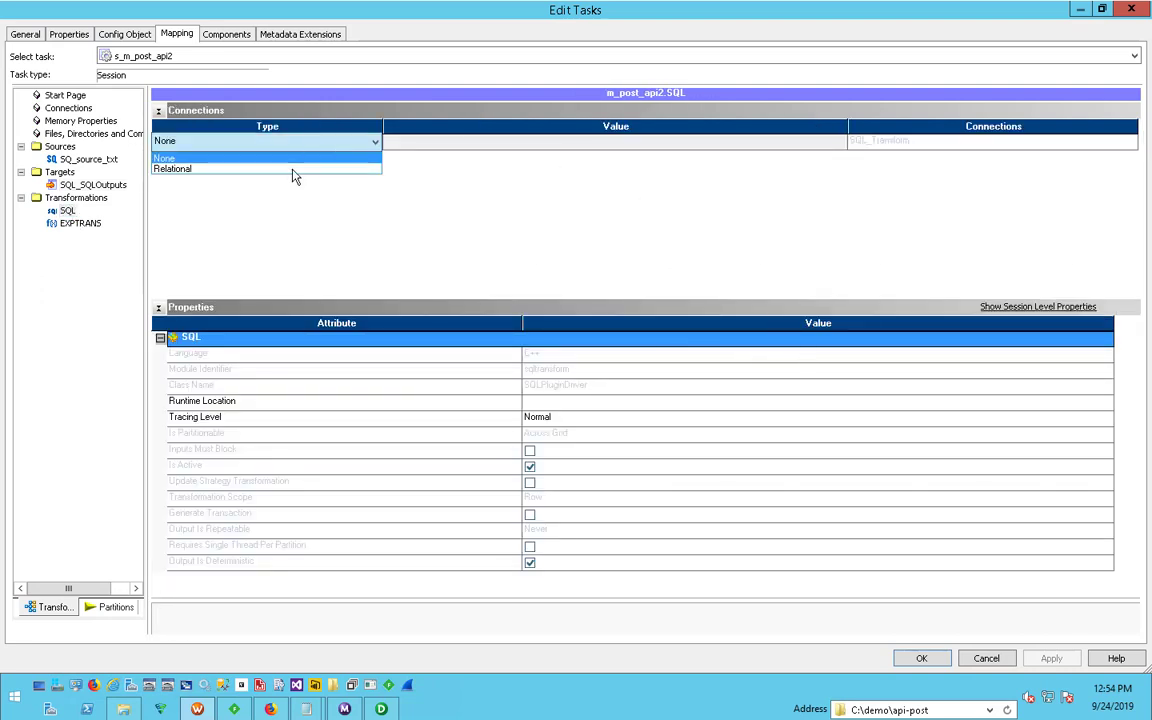
{"action": "left_click", "coordinate": [288, 173]}
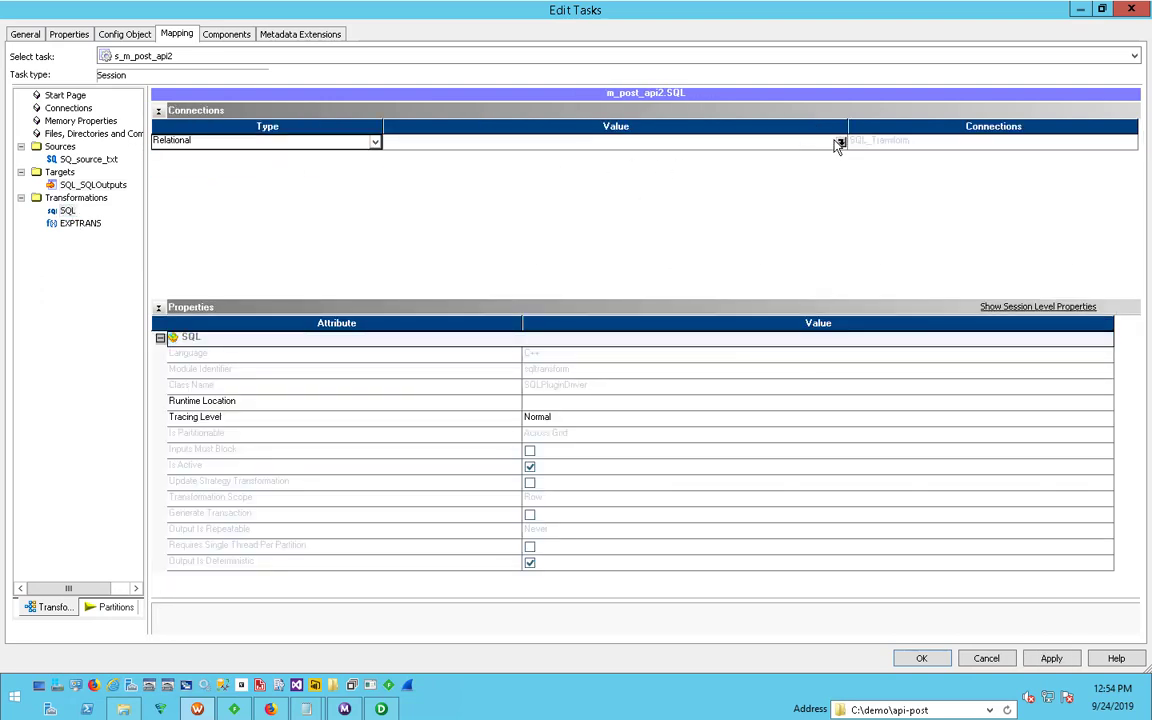
{"action": "left_click", "coordinate": [840, 142]}
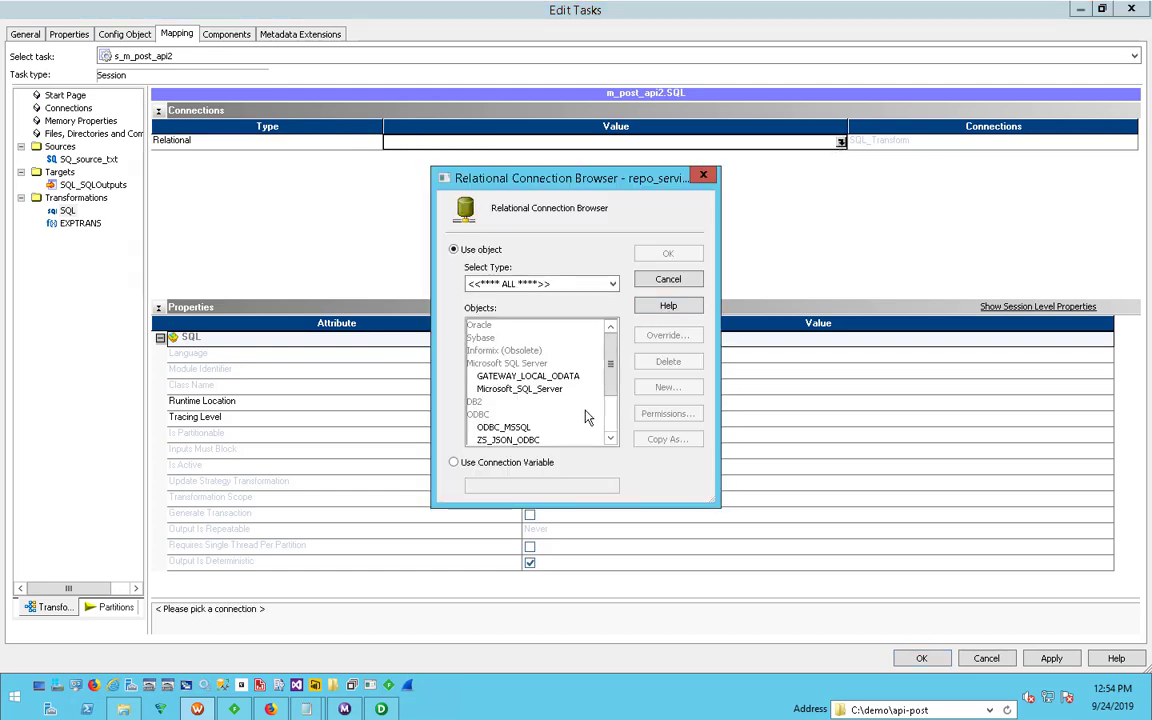
{"action": "left_click", "coordinate": [610, 439]}
{"action": "left_click", "coordinate": [610, 439]}
{"action": "left_click", "coordinate": [520, 414]}
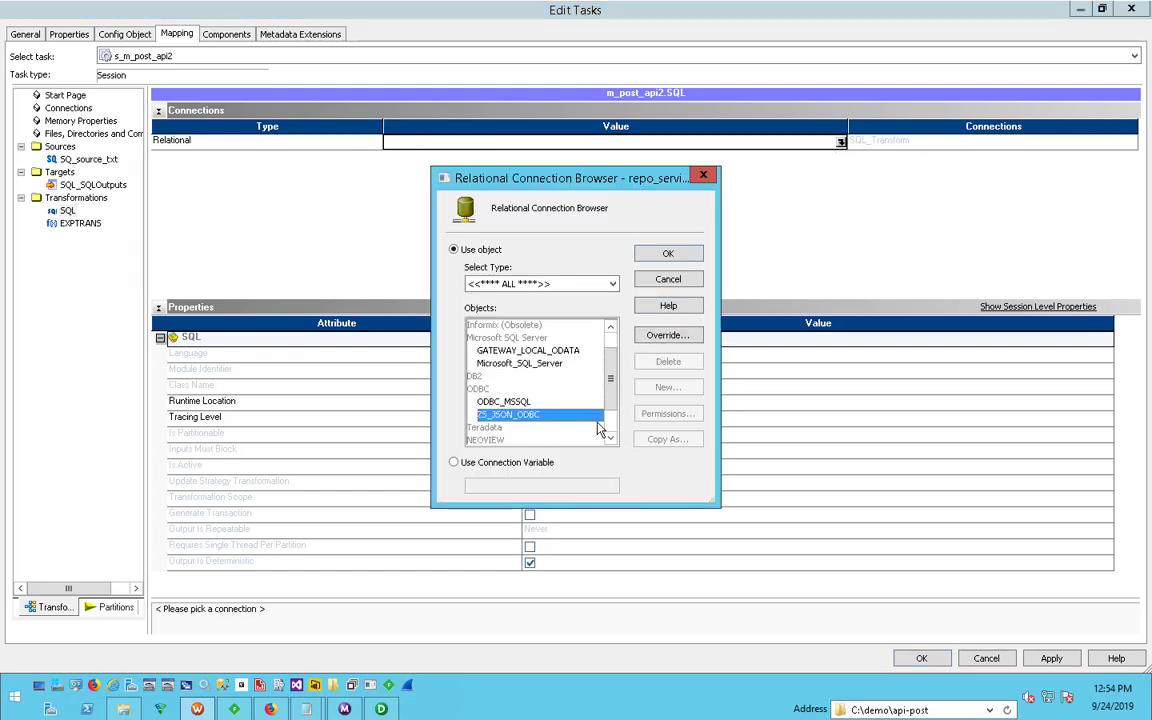
{"action": "left_click", "coordinate": [694, 256]}
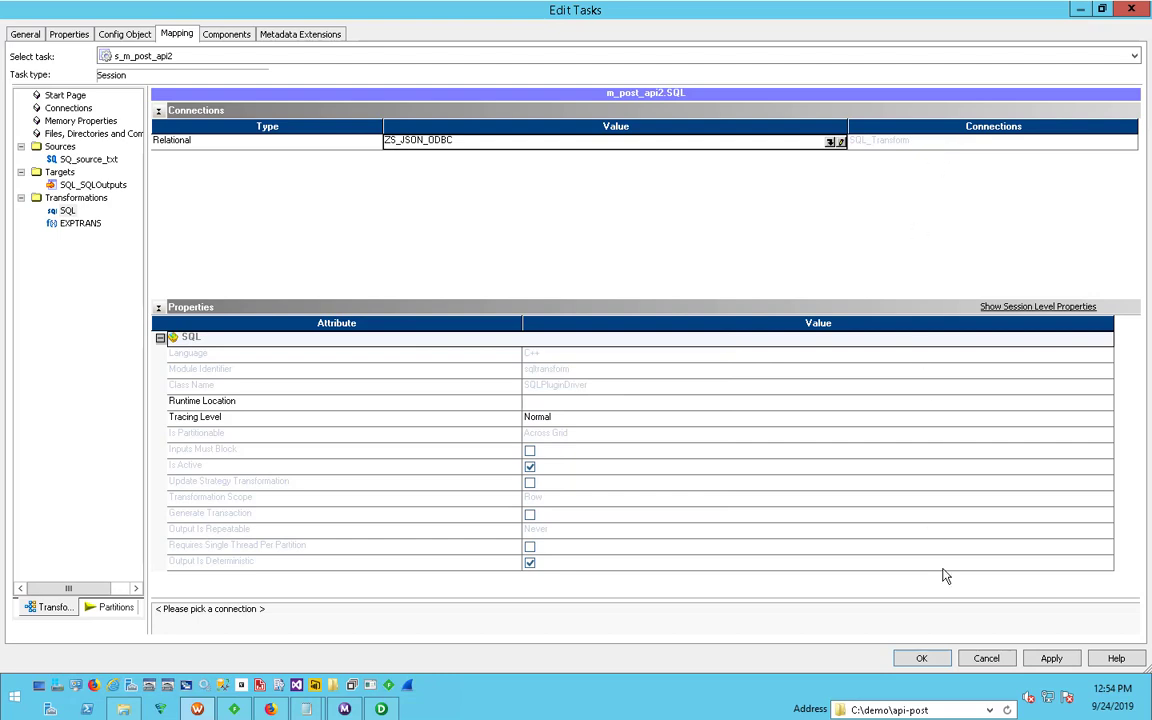
{"action": "left_click", "coordinate": [1050, 658]}
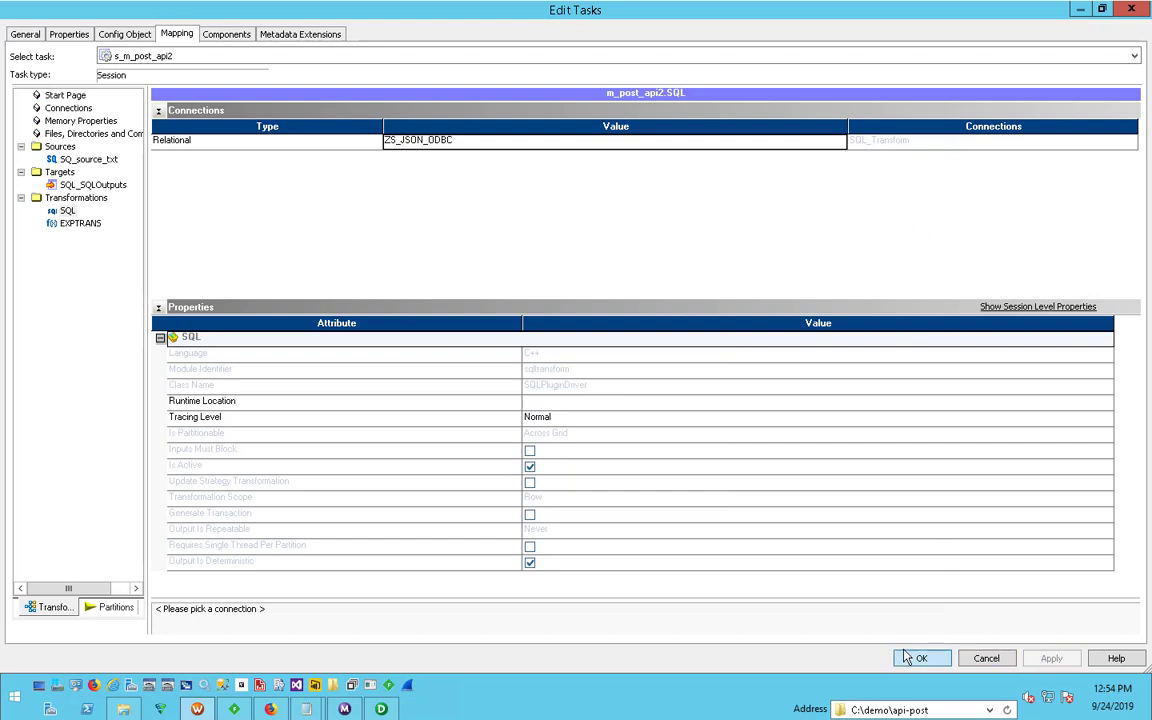
- Accept the session task settings and save the workflow wf_m_api_post2 to the repository
{"action": "left_click", "coordinate": [906, 657]}
{"action": "left_click", "coordinate": [689, 247]}
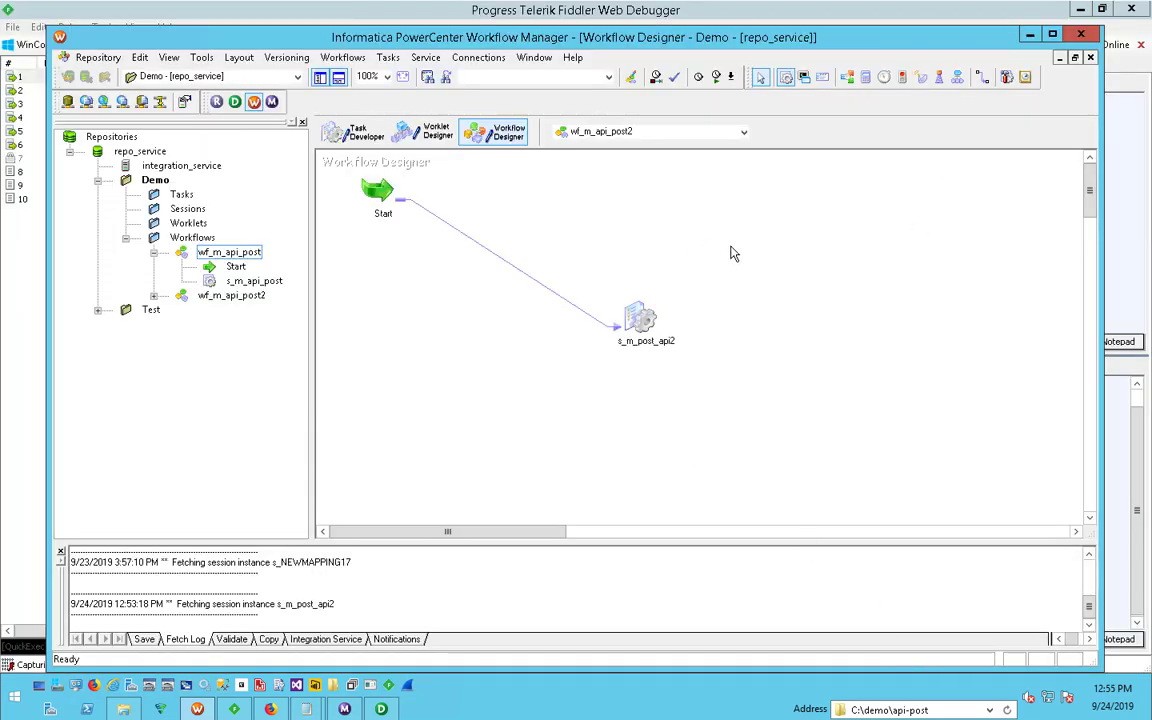
{"action": "key", "text": "ctrl+s"}
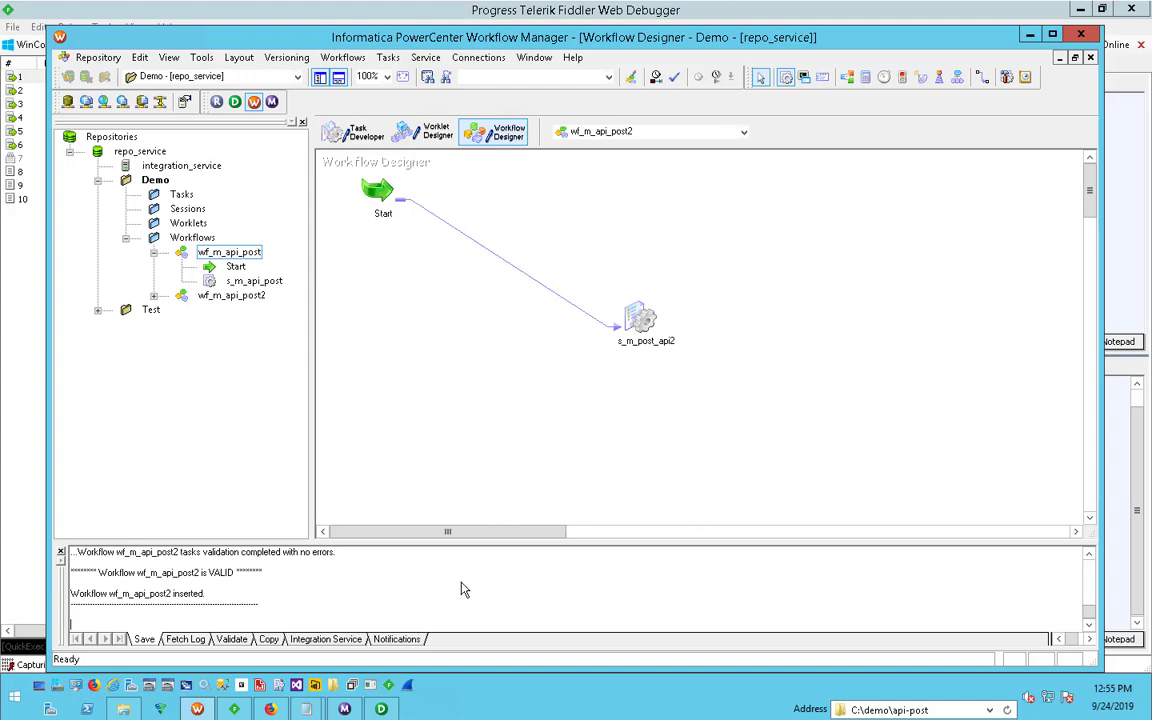
- Switch to Fiddler to delete all captured web sessions, and return to Workflow Manager
{"action": "left_click", "coordinate": [233, 709]}
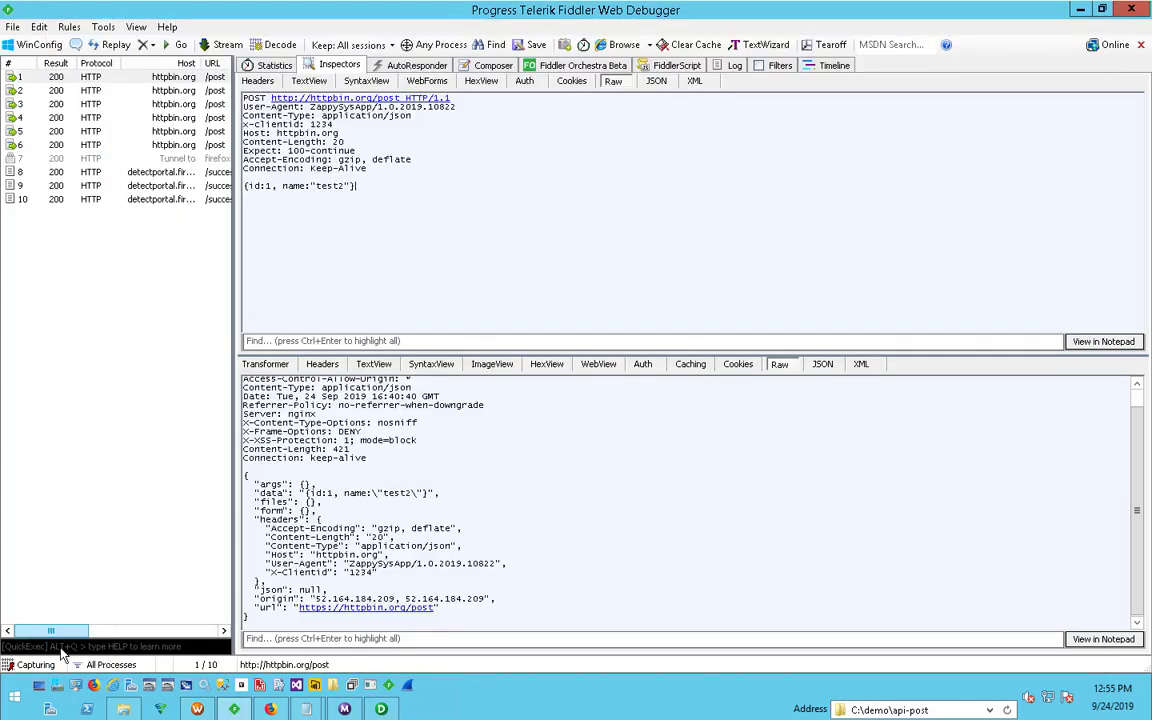
{"action": "key", "text": "ctrl+a"}
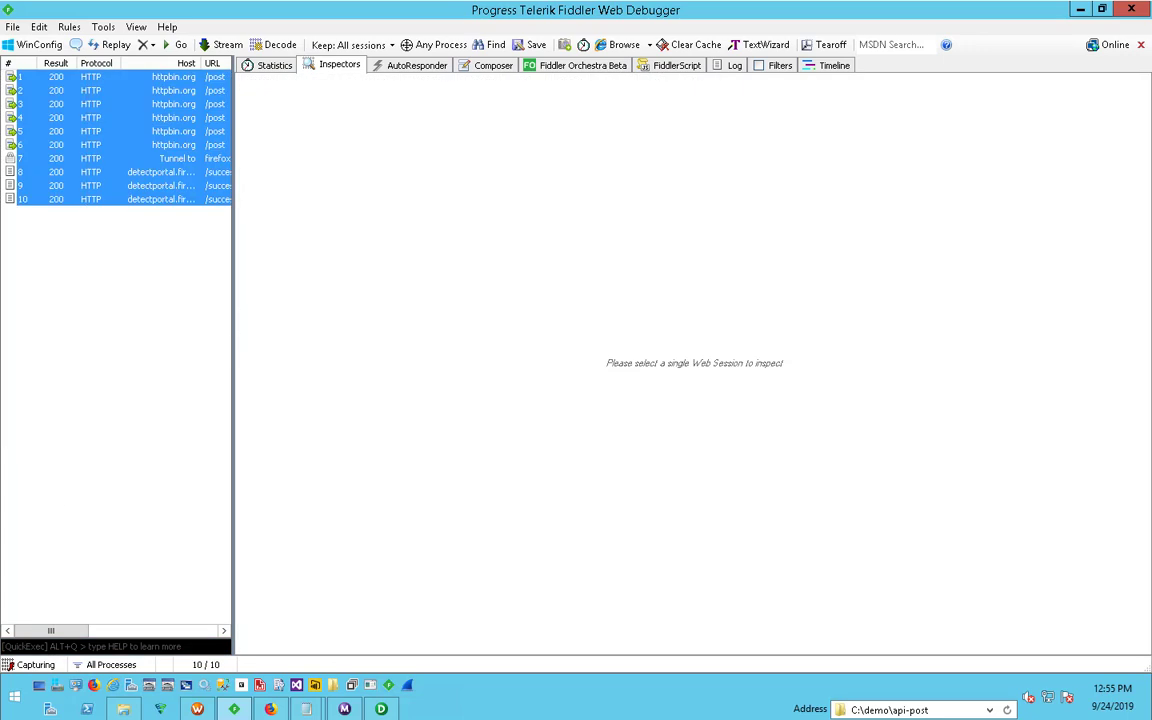
{"action": "key", "text": "Delete"}
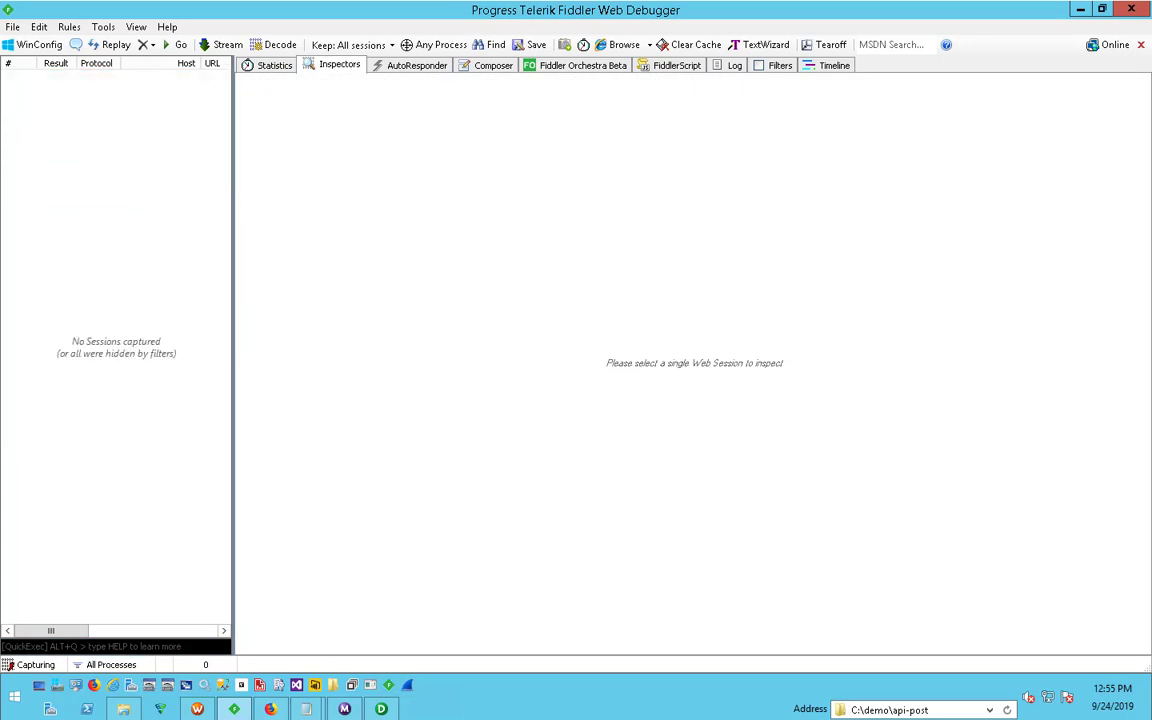
{"action": "left_click", "coordinate": [381, 709]}
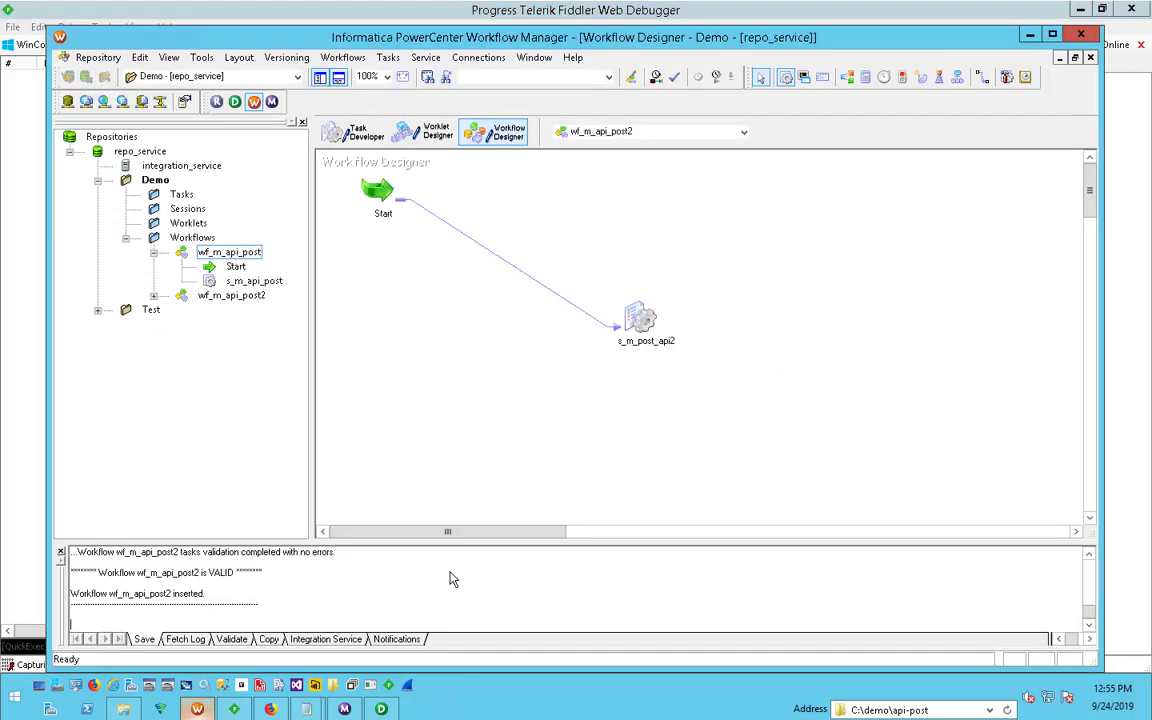
- Start the workflow wf_m_api_post2 and get the run properties of session s_m_post_api2 in Workflow Monitor
{"action": "right_click", "coordinate": [667, 301]}
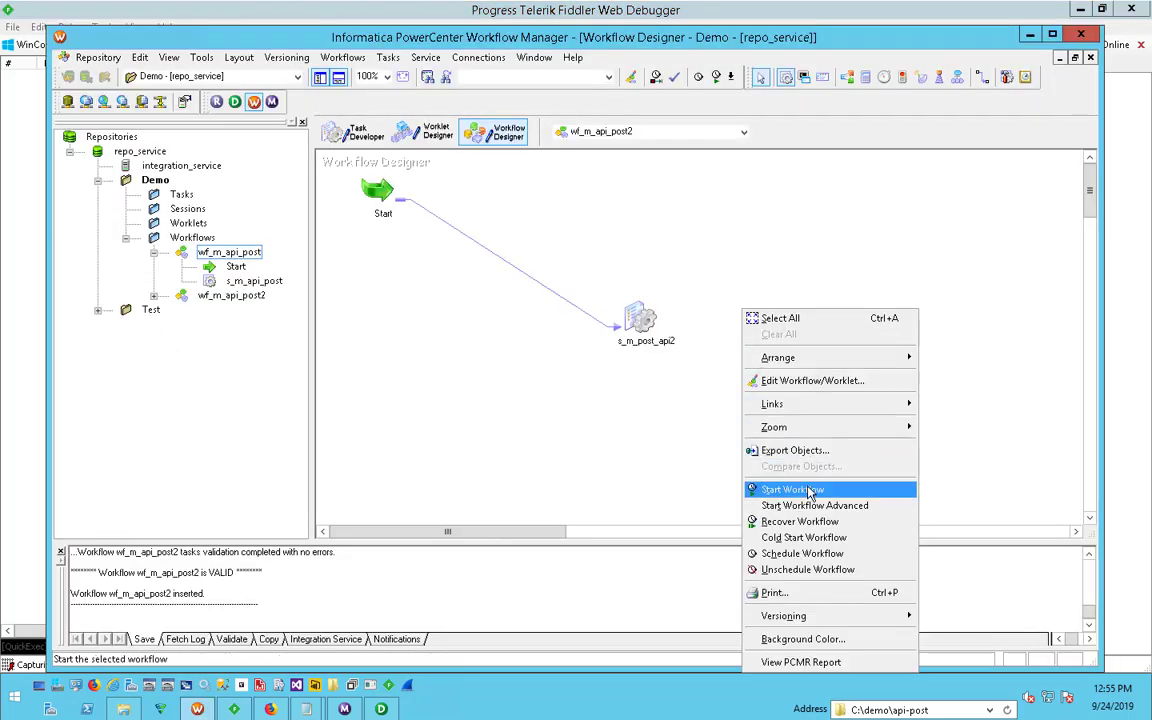
{"action": "left_click", "coordinate": [722, 443]}
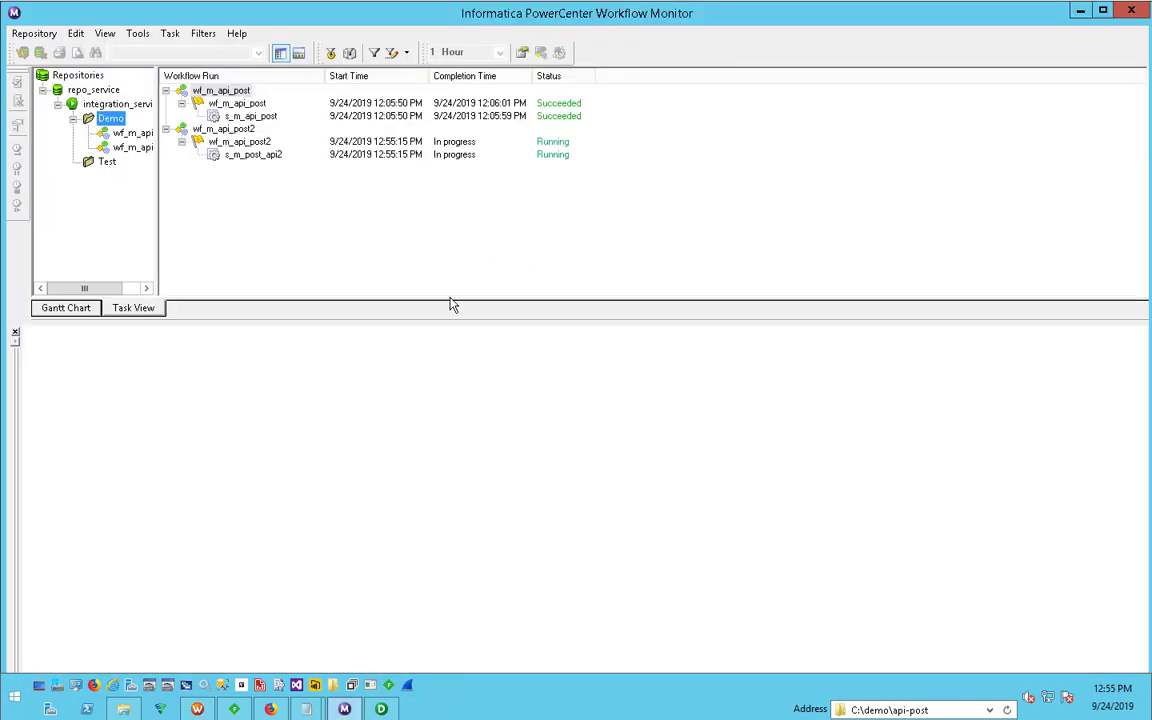
{"action": "left_click", "coordinate": [263, 160]}
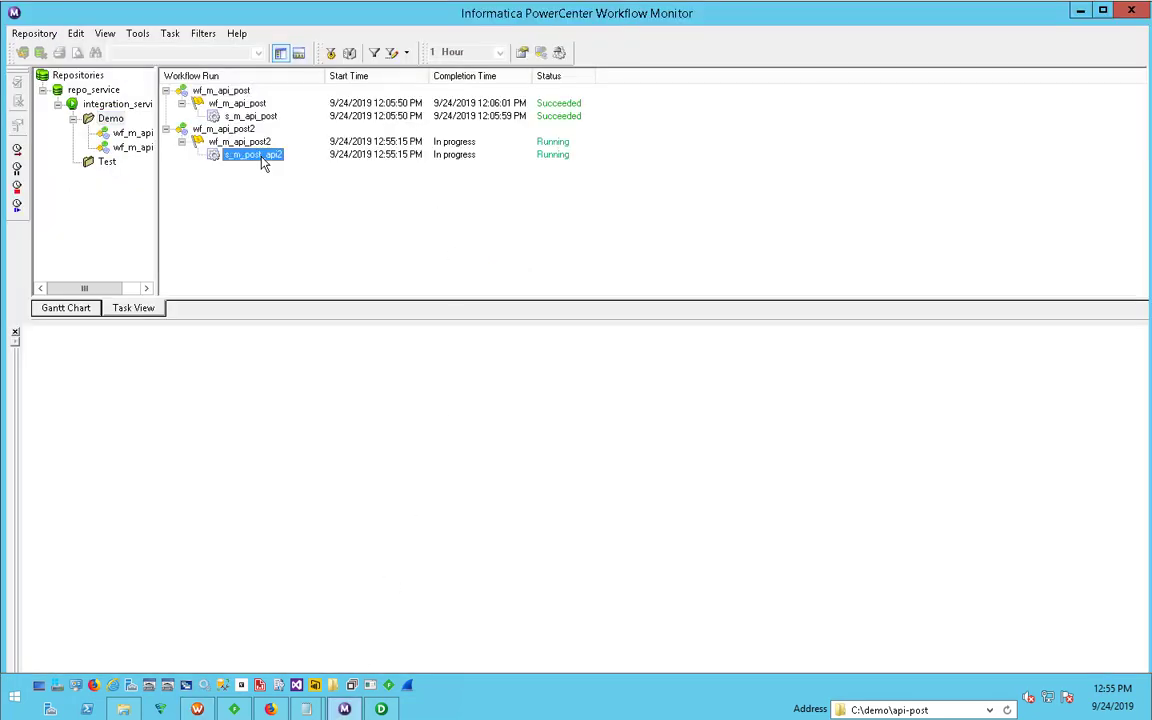
{"action": "right_click", "coordinate": [263, 160]}
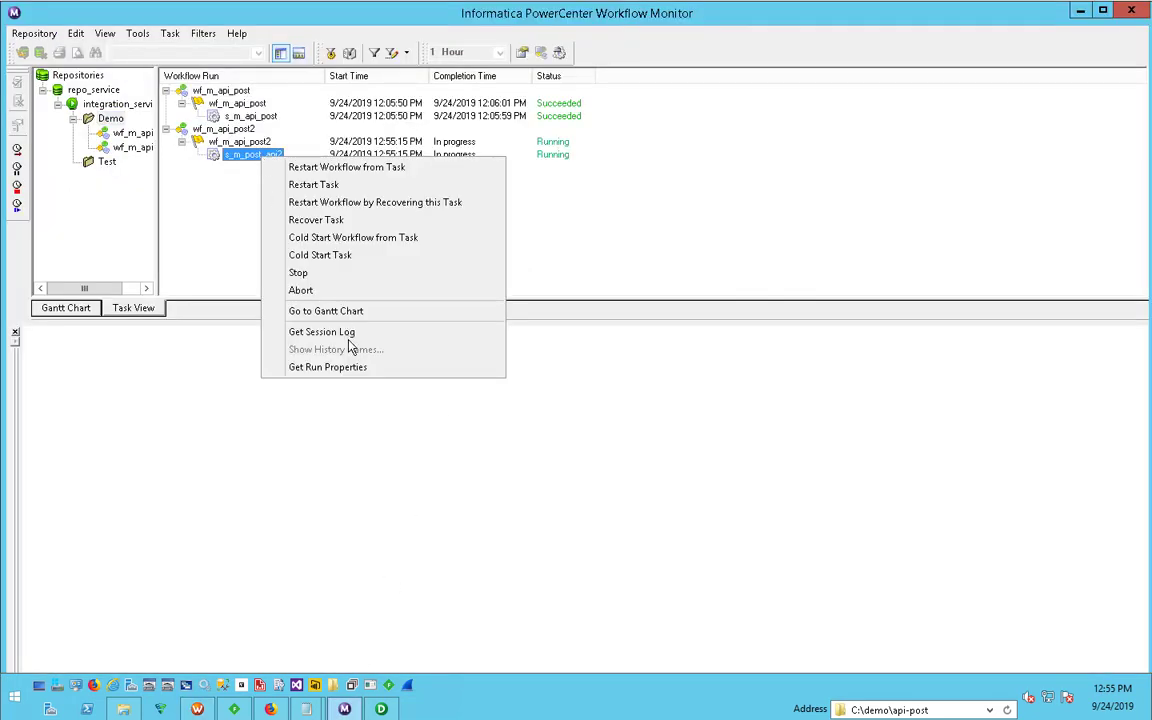
{"action": "left_click", "coordinate": [344, 372]}
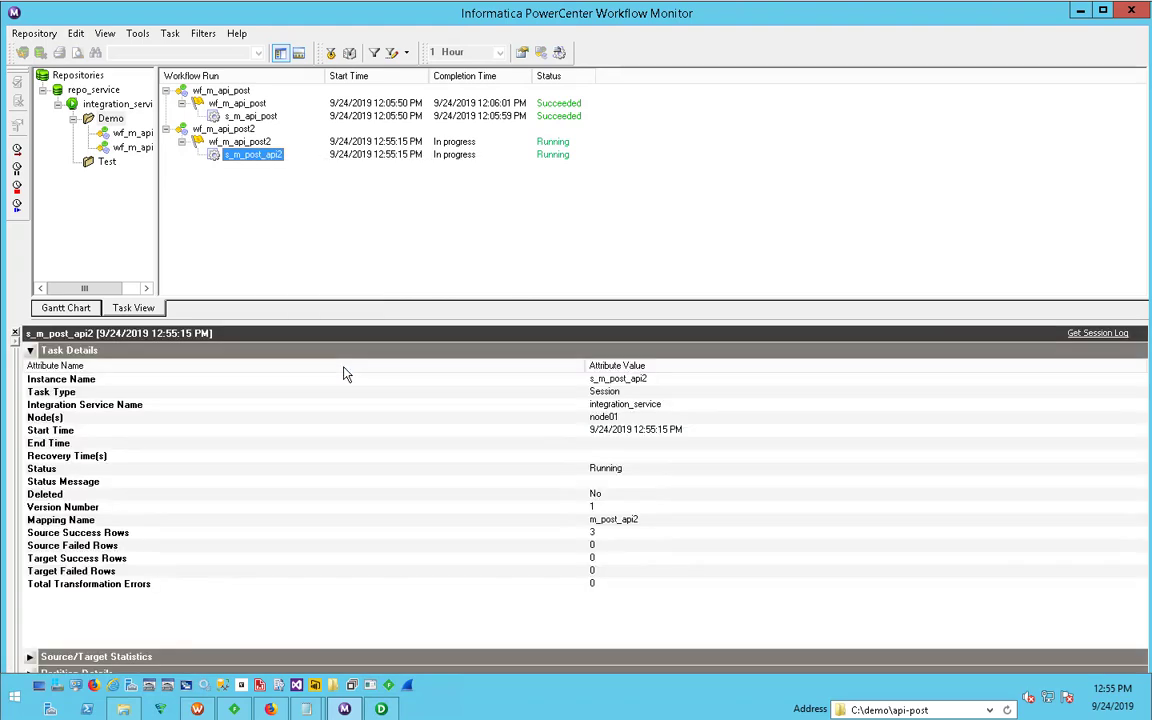
- Collapse the task details and examine the session's source/target statistics, partition details and performance
{"action": "left_click", "coordinate": [30, 350]}
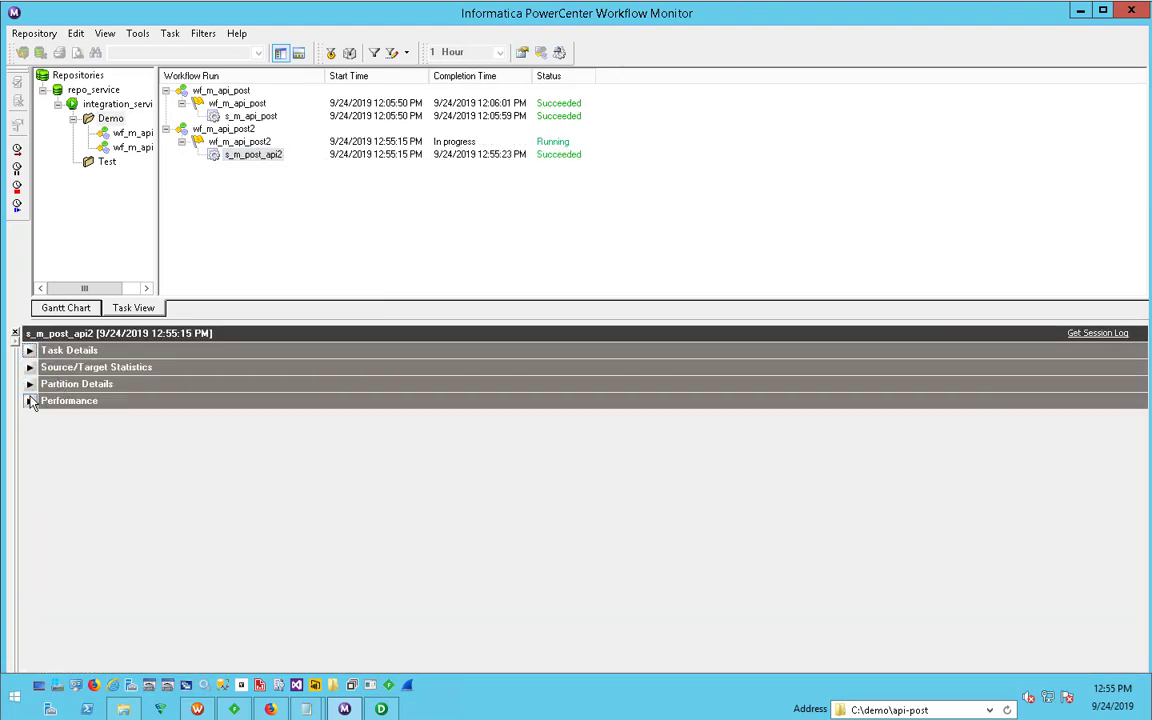
{"action": "left_click", "coordinate": [30, 400]}
{"action": "left_click", "coordinate": [30, 384]}
{"action": "left_click", "coordinate": [30, 367]}
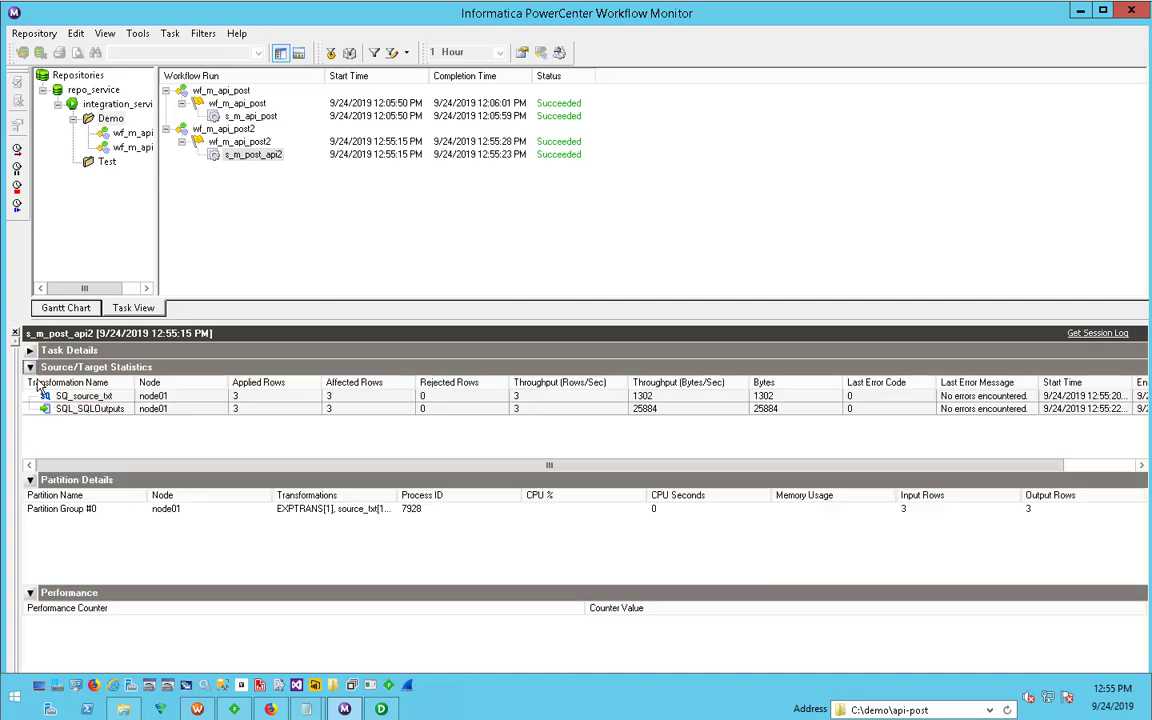
{"action": "left_click", "coordinate": [250, 396]}
{"action": "left_click", "coordinate": [270, 409]}
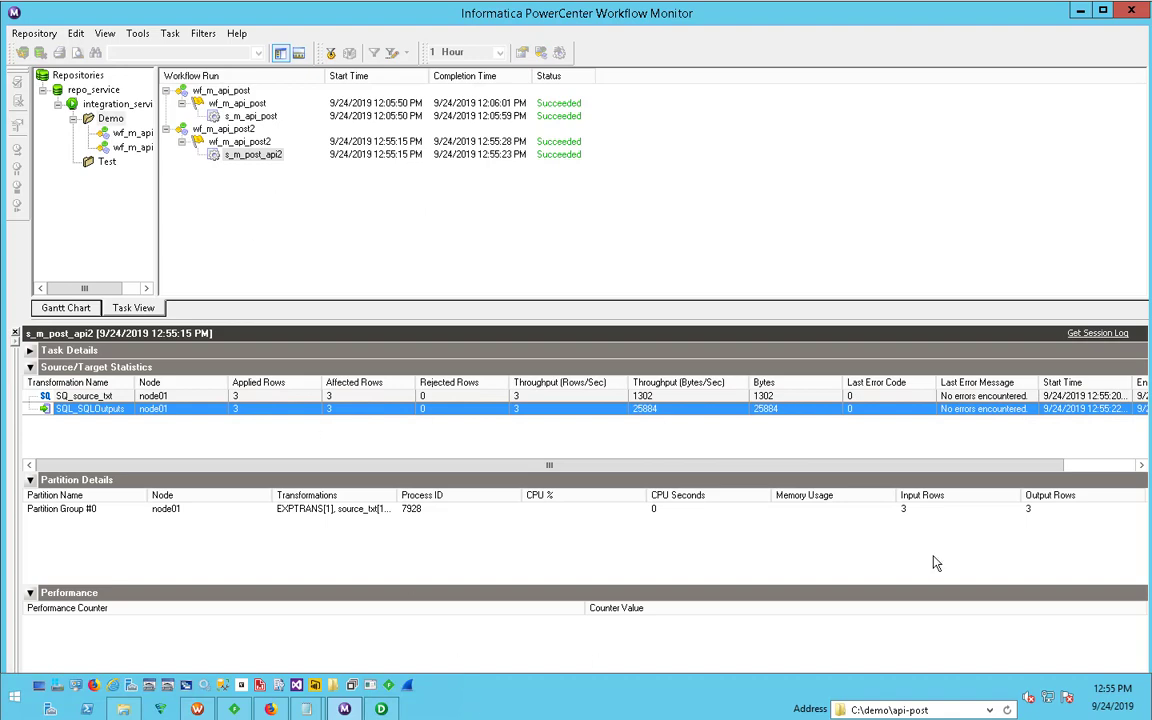
- Minimize Workflow Monitor and switch to Fiddler to check for captured web sessions
{"action": "left_click", "coordinate": [1081, 11]}
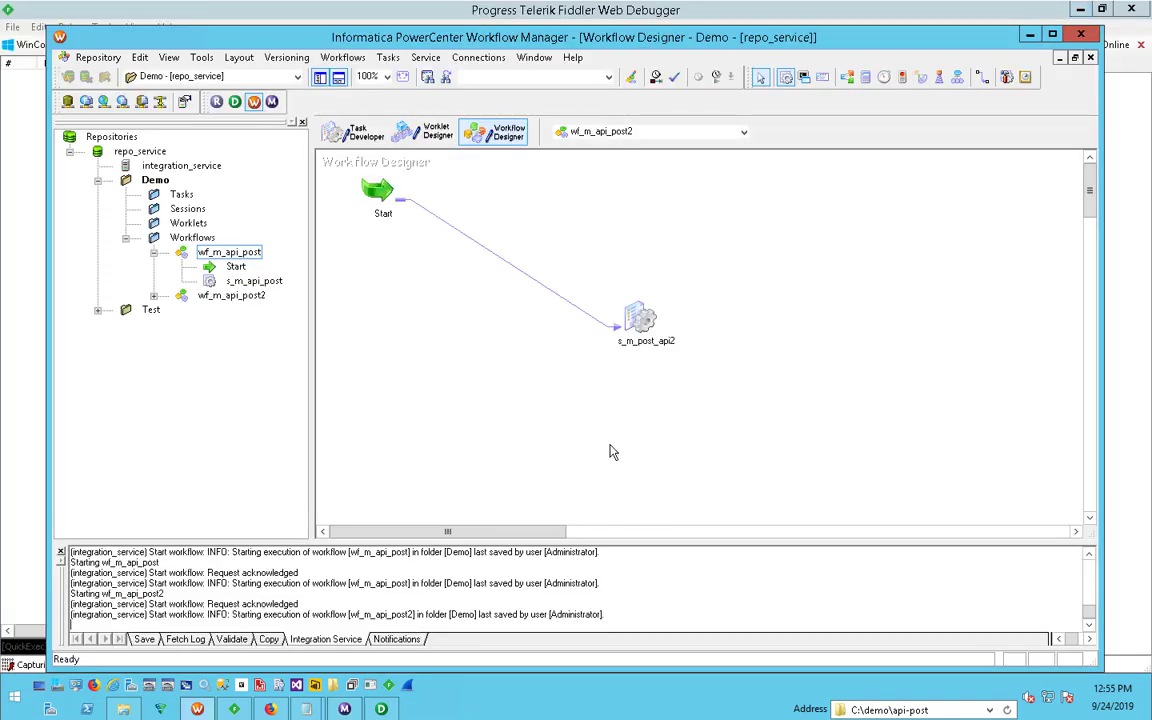
{"action": "left_click", "coordinate": [249, 708]}
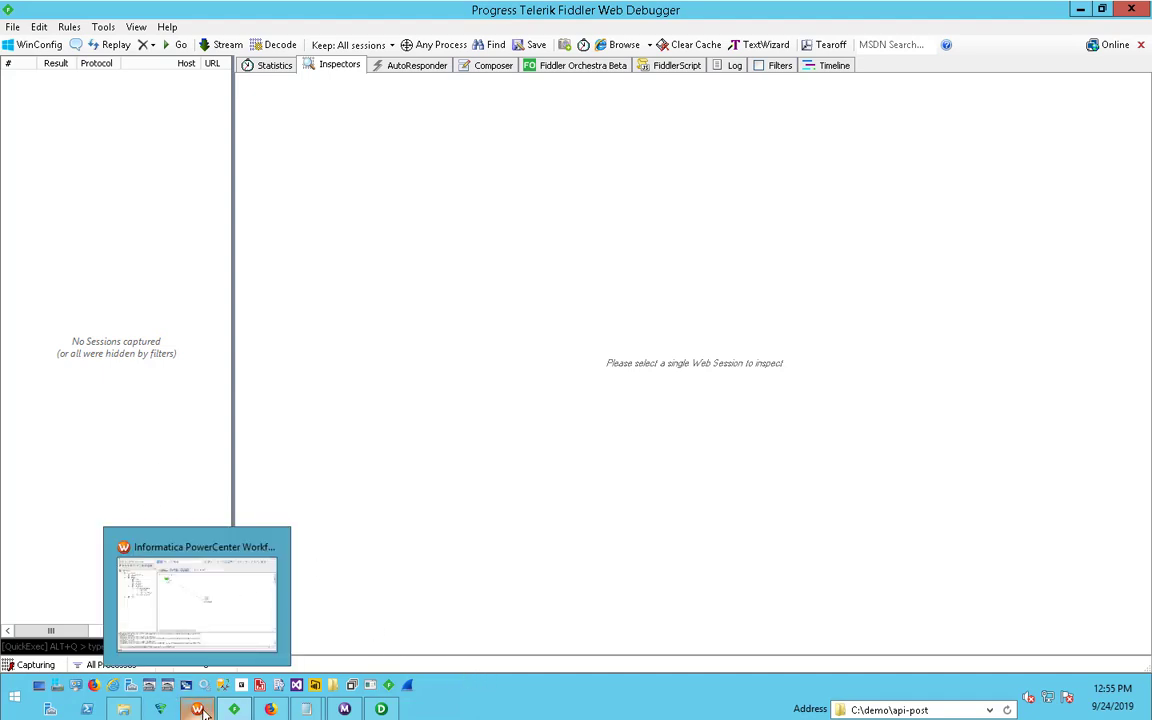
{"action": "left_click", "coordinate": [456, 711]}
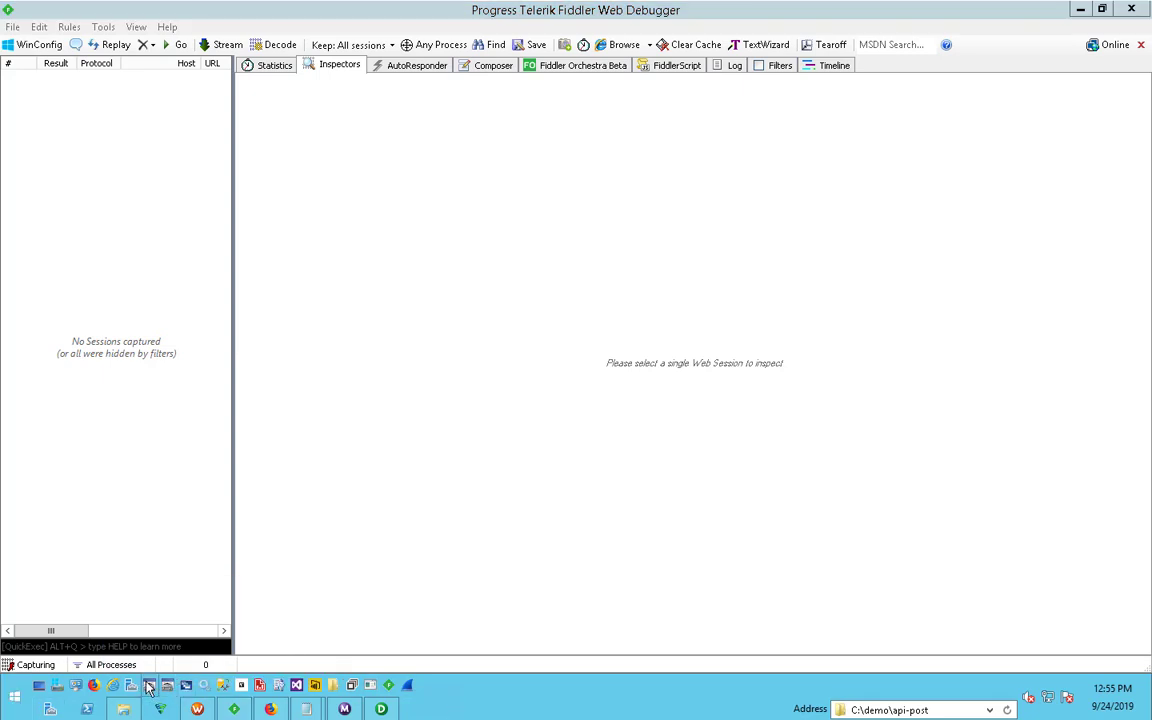
- Open the configuration of the system data source ZS-DEMO2 in the 64-bit ODBC Data Source Administrator
{"action": "left_click", "coordinate": [149, 686]}
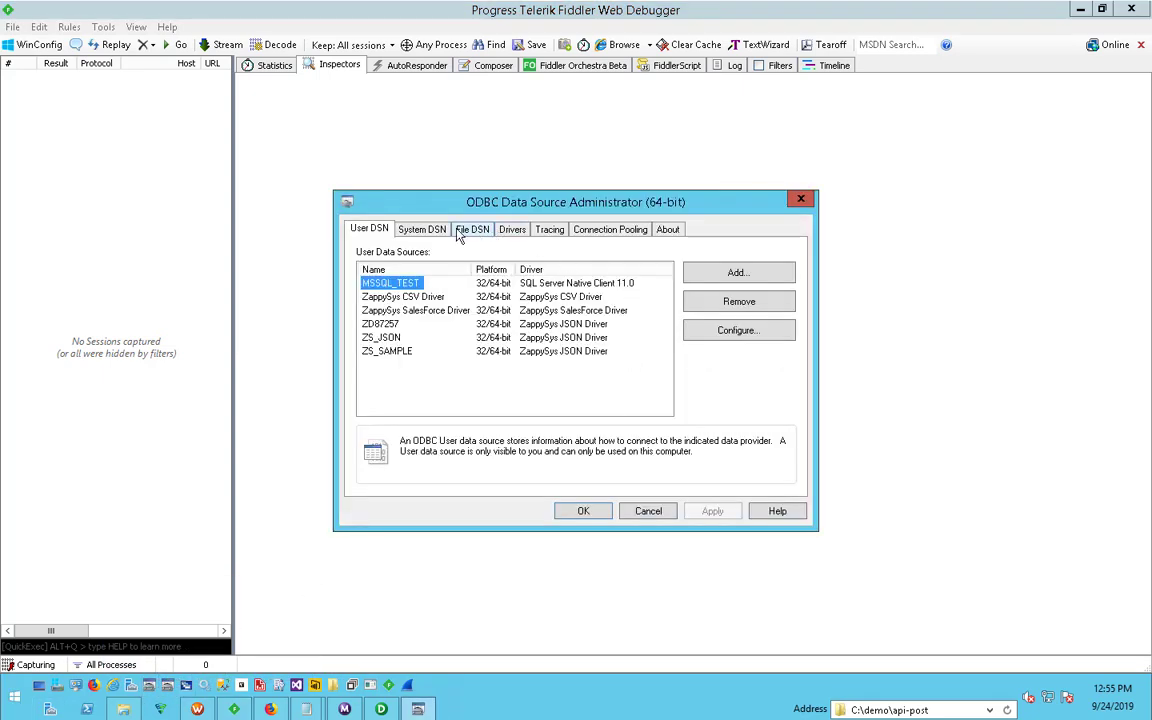
{"action": "left_click", "coordinate": [404, 229]}
{"action": "scroll", "coordinate": [666, 381], "scroll_direction": "down", "scroll_amount": 10}
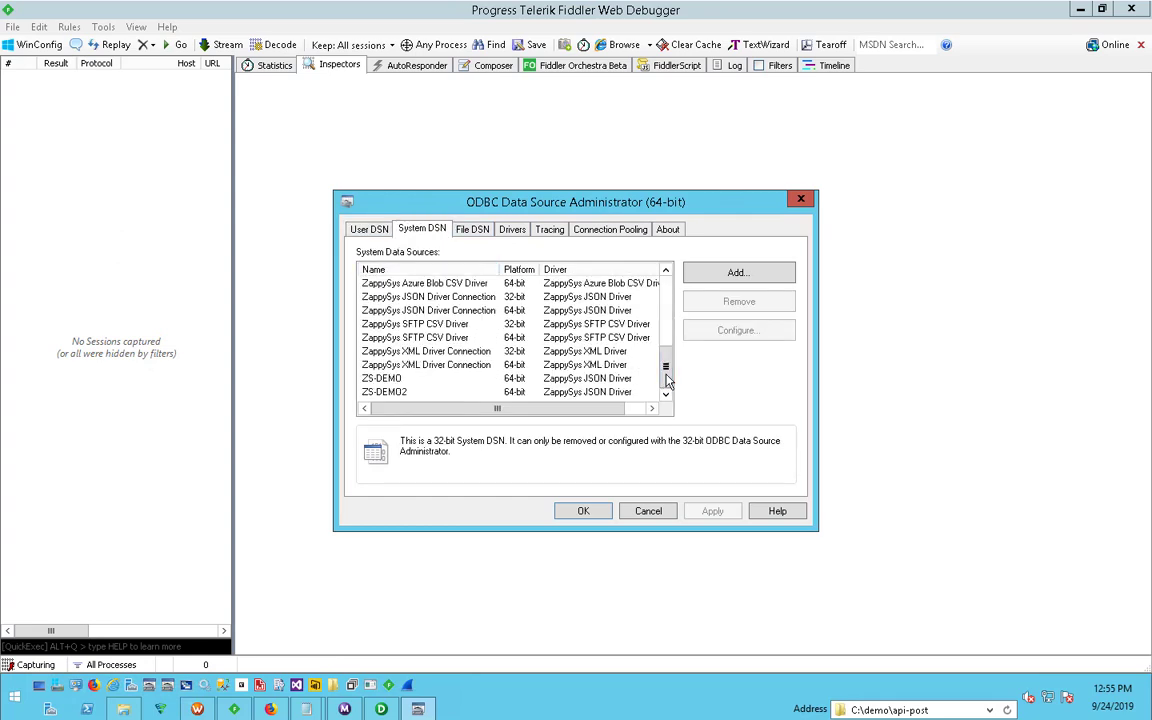
{"action": "left_click", "coordinate": [382, 391]}
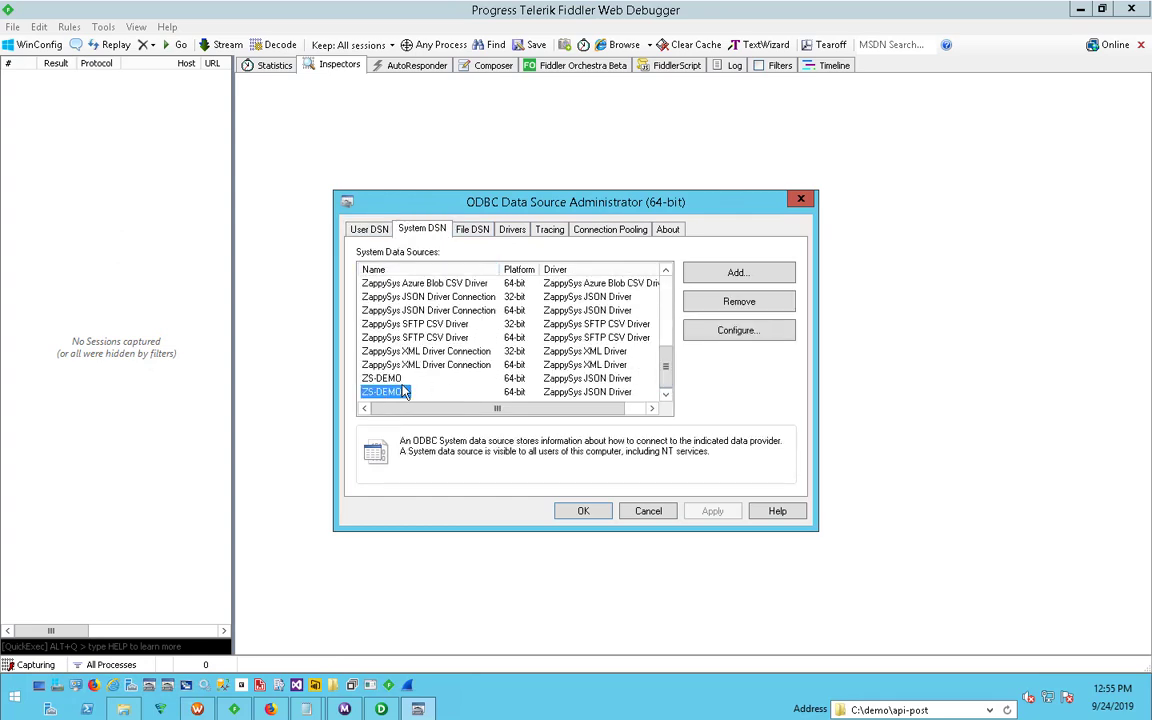
{"action": "left_click", "coordinate": [727, 334]}
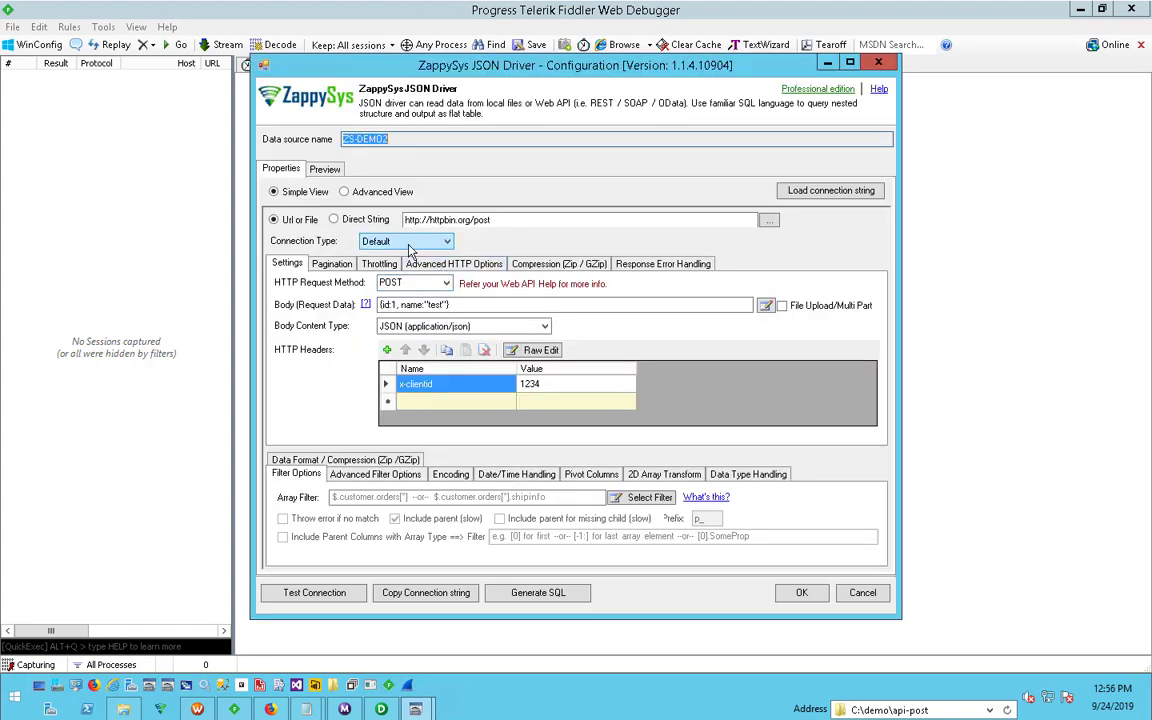
- Set the ZS-DEMO2 connection type to HTTP and open its HTTP settings
{"action": "left_click", "coordinate": [400, 241]}
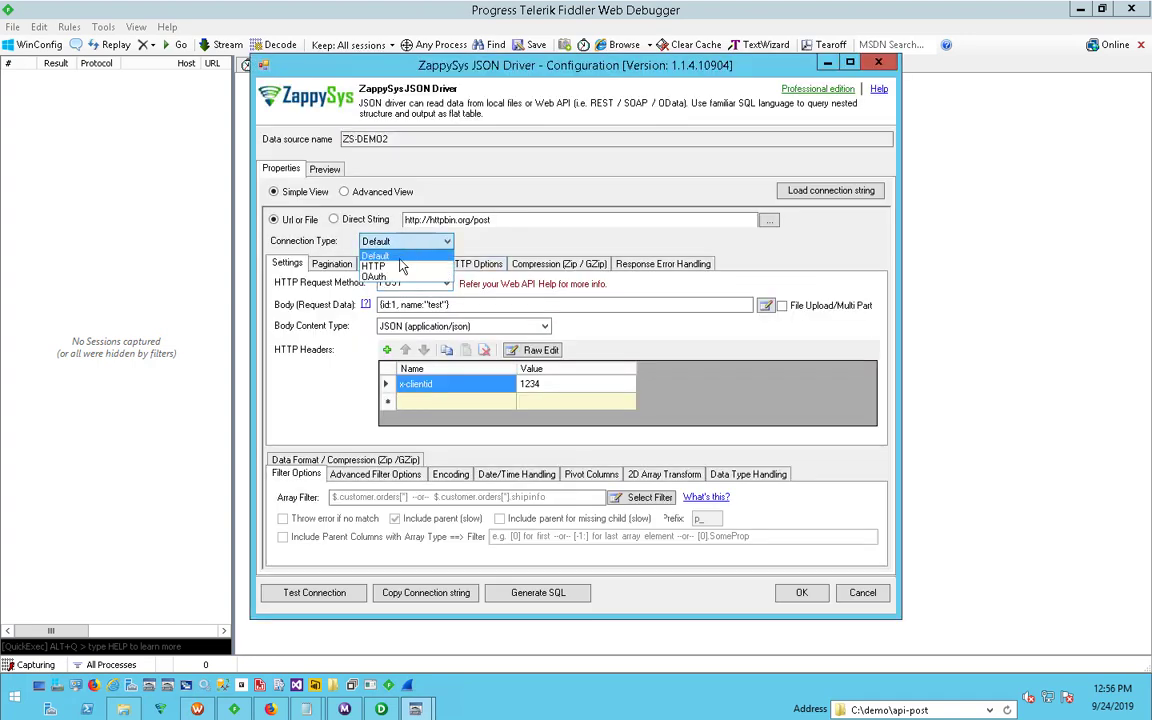
{"action": "left_click", "coordinate": [393, 266]}
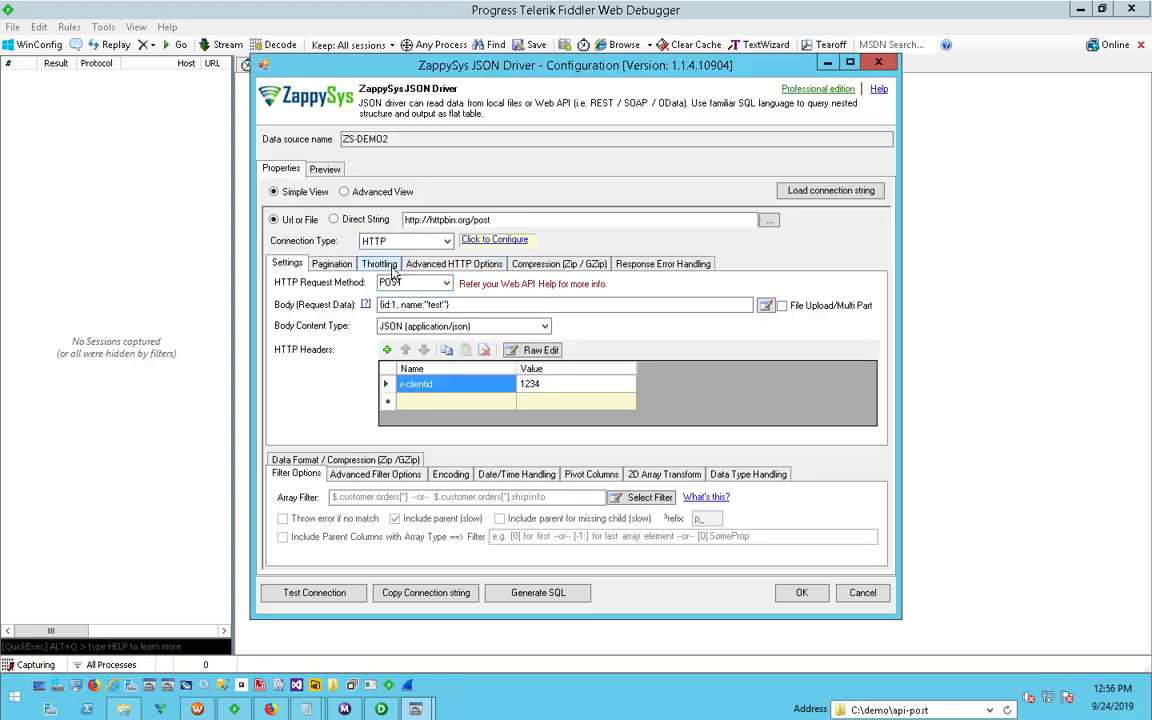
{"action": "left_click", "coordinate": [490, 241]}
{"action": "left_click_drag", "start_coordinate": [350, 188], "coordinate": [70, 177]}
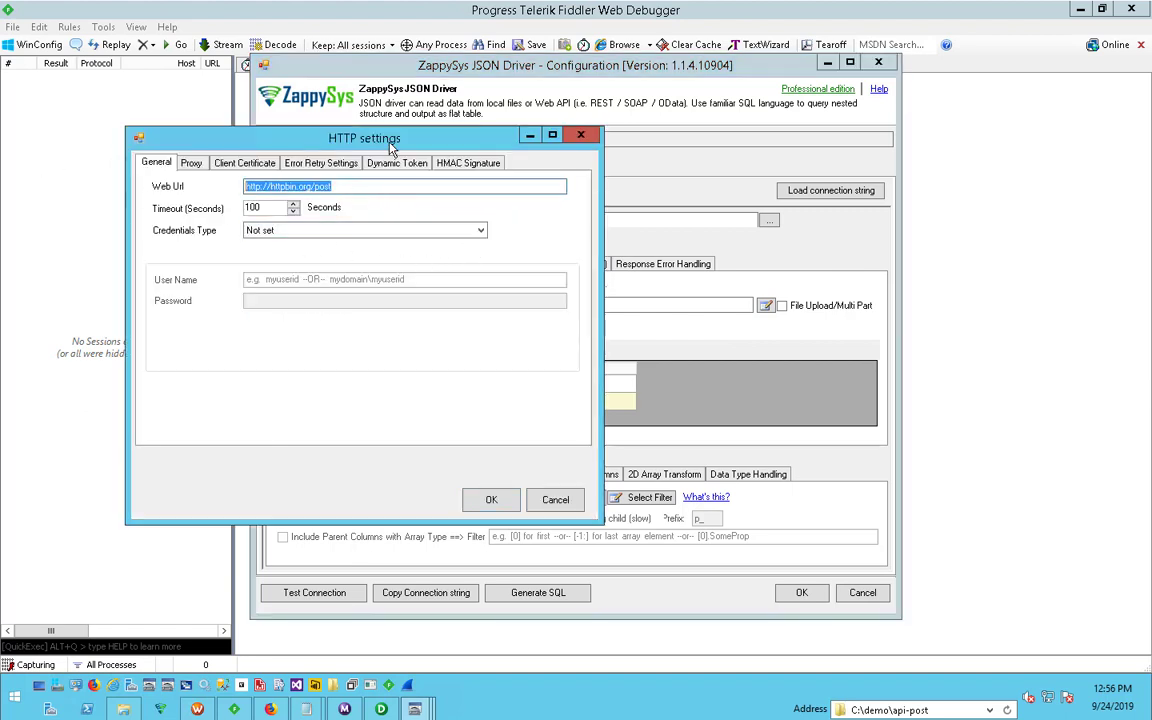
{"action": "left_click_drag", "start_coordinate": [350, 135], "coordinate": [800, 359]}
{"action": "left_click_drag", "start_coordinate": [695, 175], "coordinate": [637, 143]}
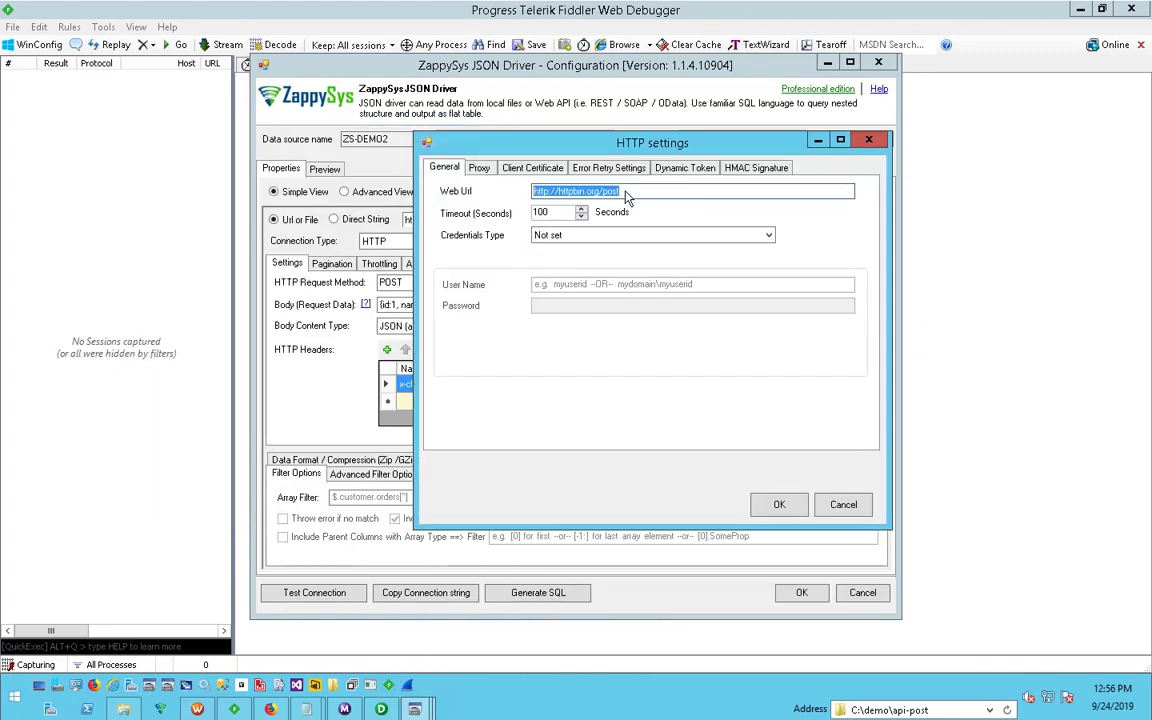
{"action": "left_click", "coordinate": [481, 168]}
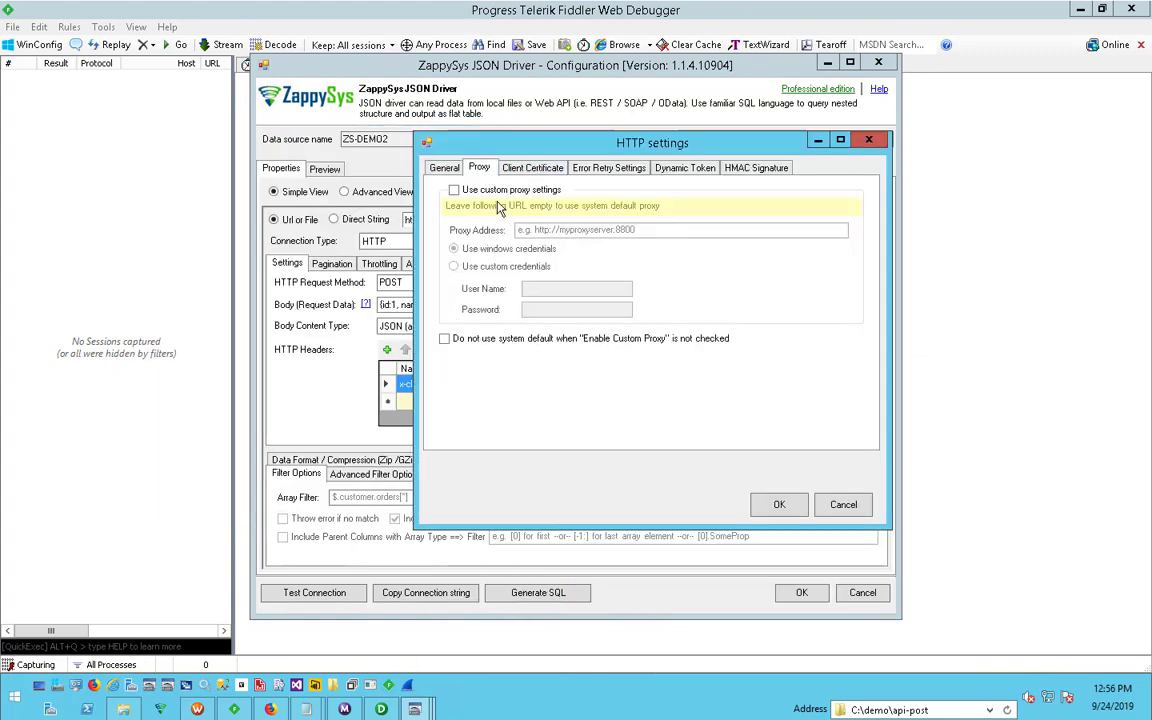
{"action": "left_click", "coordinate": [454, 190]}
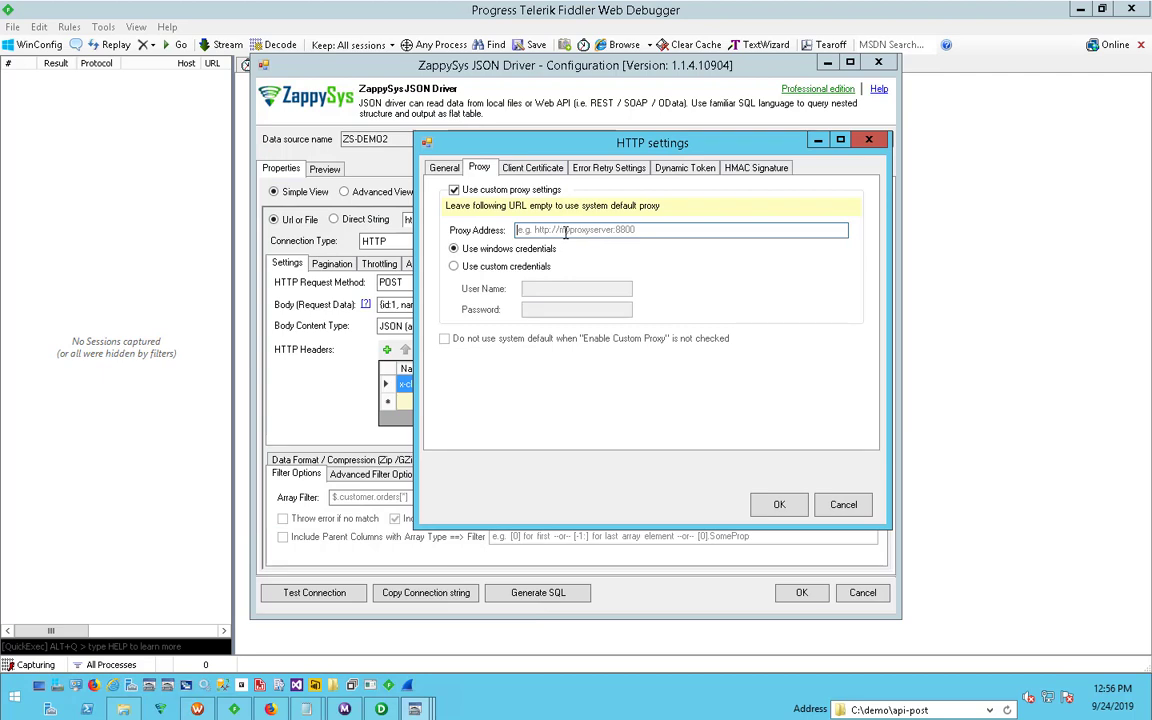
{"action": "left_click", "coordinate": [565, 231]}
{"action": "type", "text": "http://127.0.0.1:8888"}
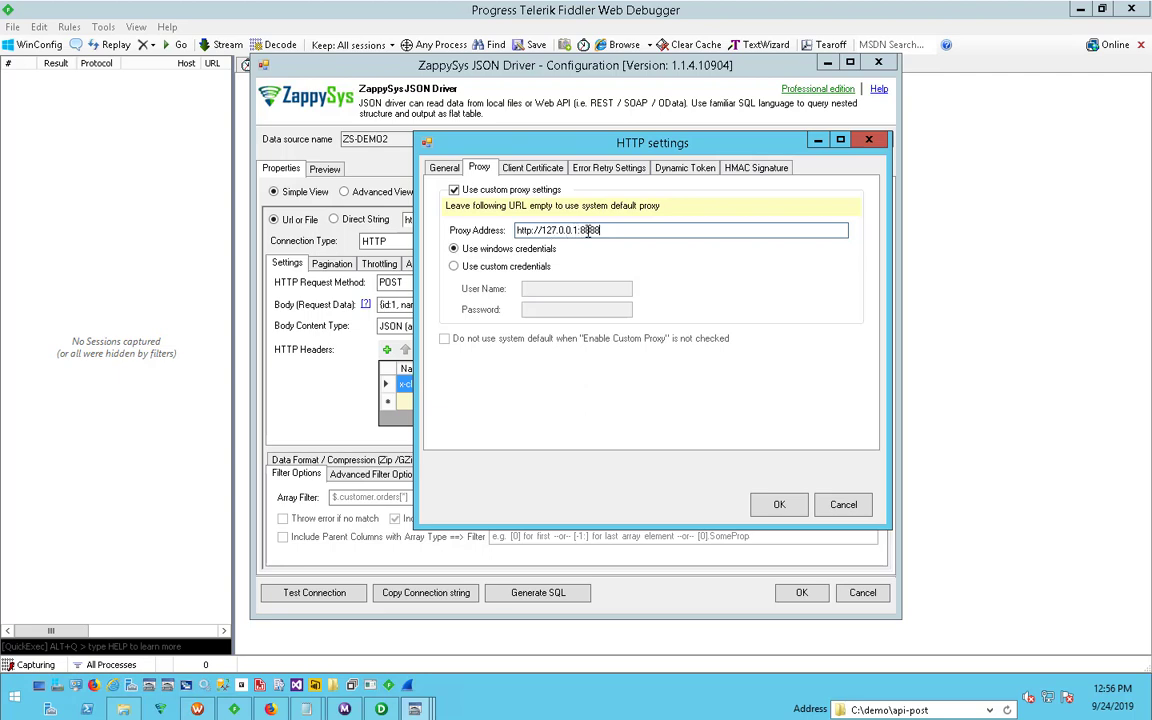
{"action": "left_click", "coordinate": [783, 506]}
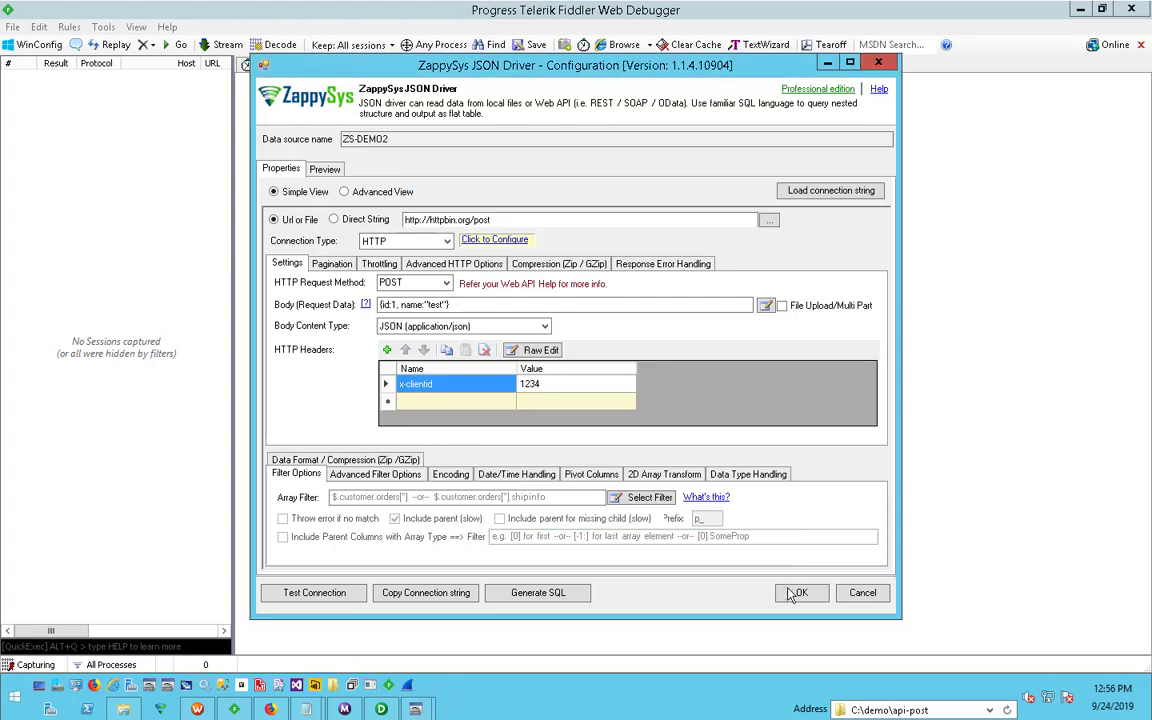
{"action": "left_click", "coordinate": [798, 593]}
{"action": "left_click", "coordinate": [581, 438]}
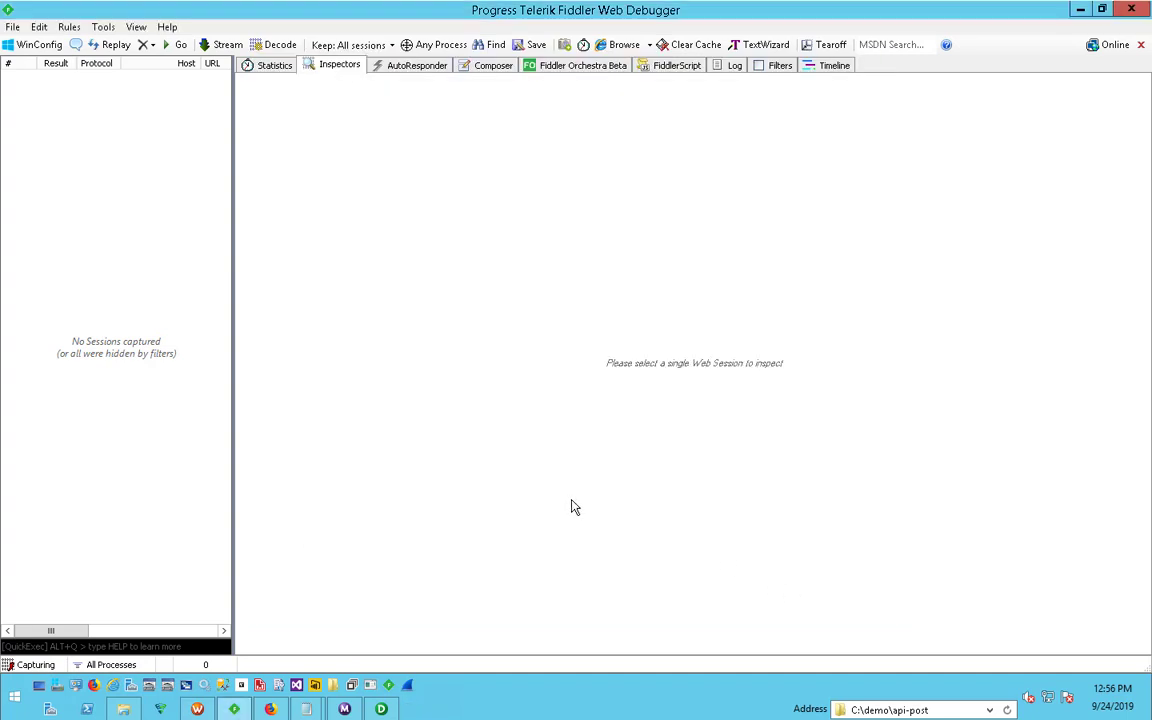
- Switch to Workflow Monitor and restart the session task s_m_post_api2
{"action": "left_click", "coordinate": [344, 709]}
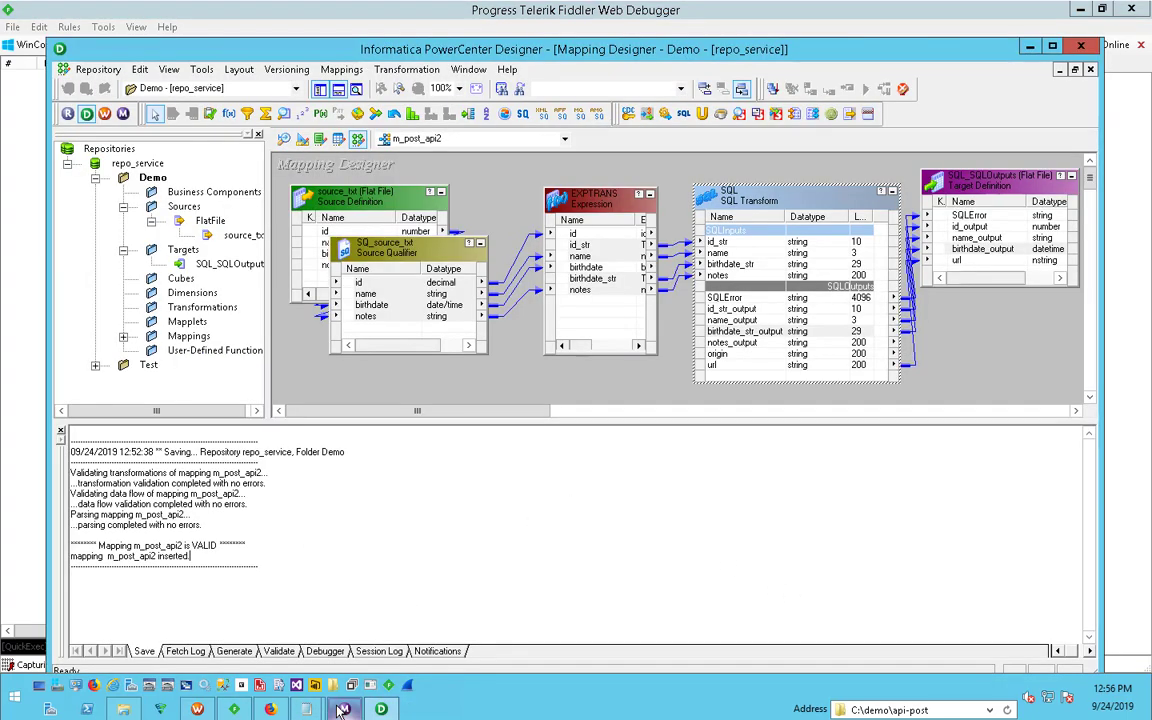
{"action": "left_click", "coordinate": [344, 709]}
{"action": "right_click", "coordinate": [260, 156]}
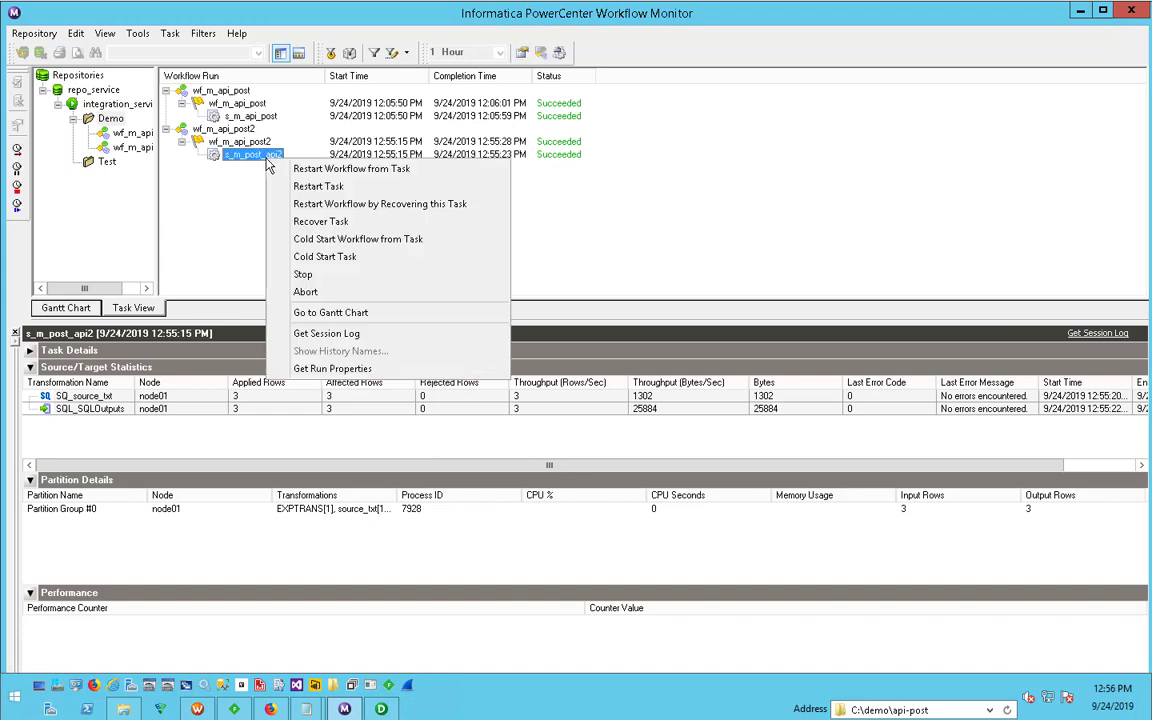
{"action": "left_click", "coordinate": [322, 190]}
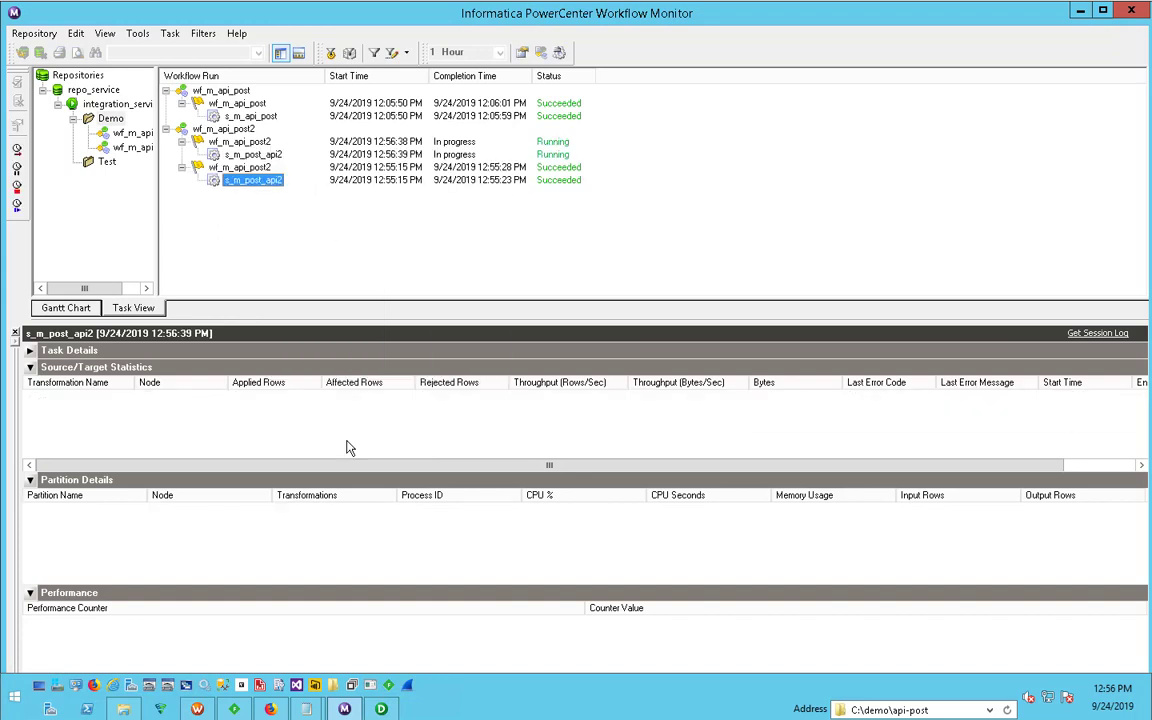
- Switch to Fiddler, widen the session list, and inspect the /post?p=1 request with its response decoded
{"action": "left_click", "coordinate": [197, 709]}
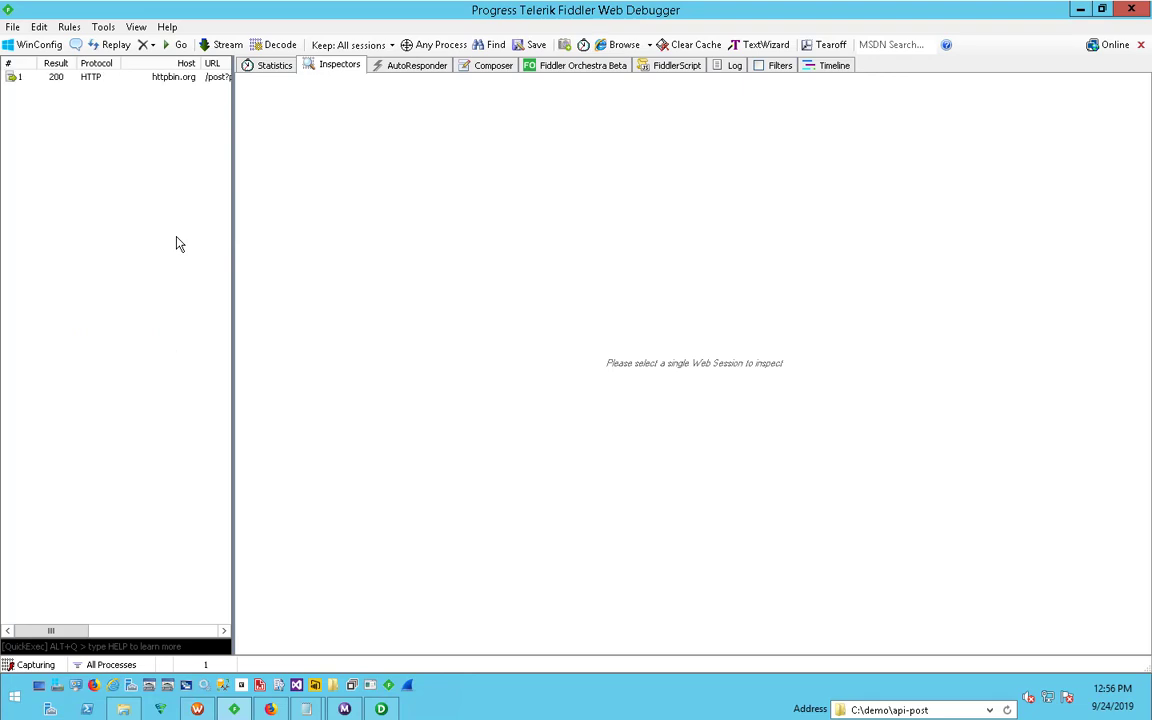
{"action": "left_click_drag", "start_coordinate": [237, 192], "coordinate": [339, 172]}
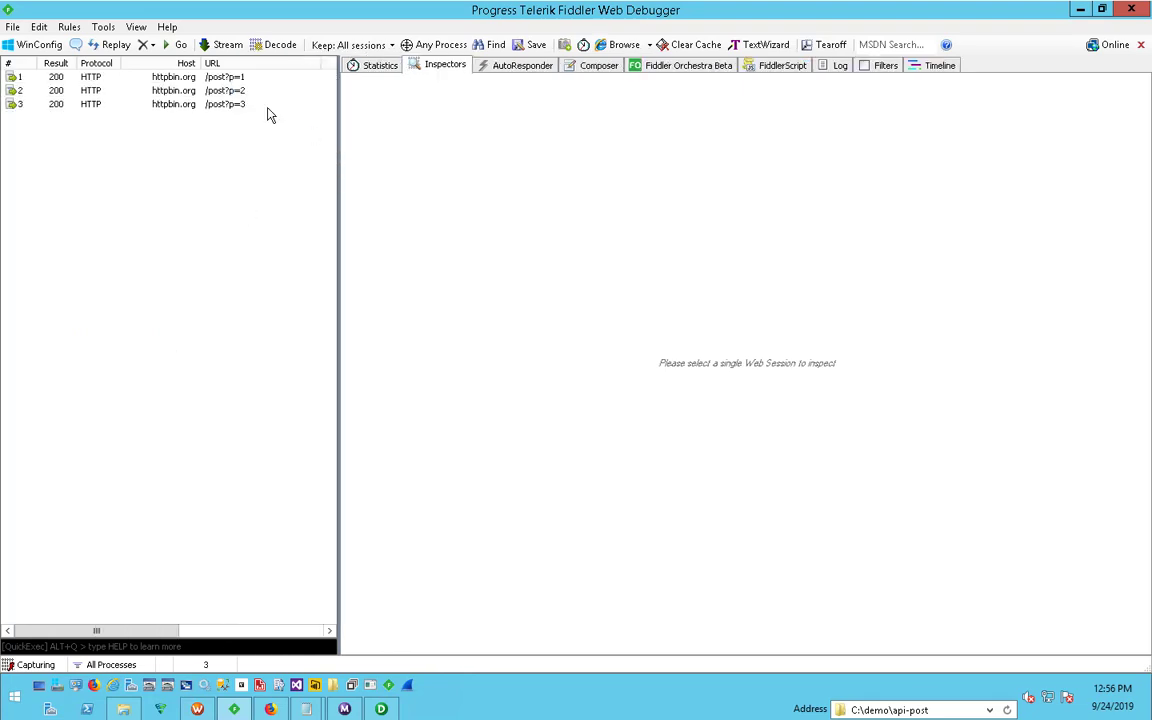
{"action": "left_click", "coordinate": [210, 78]}
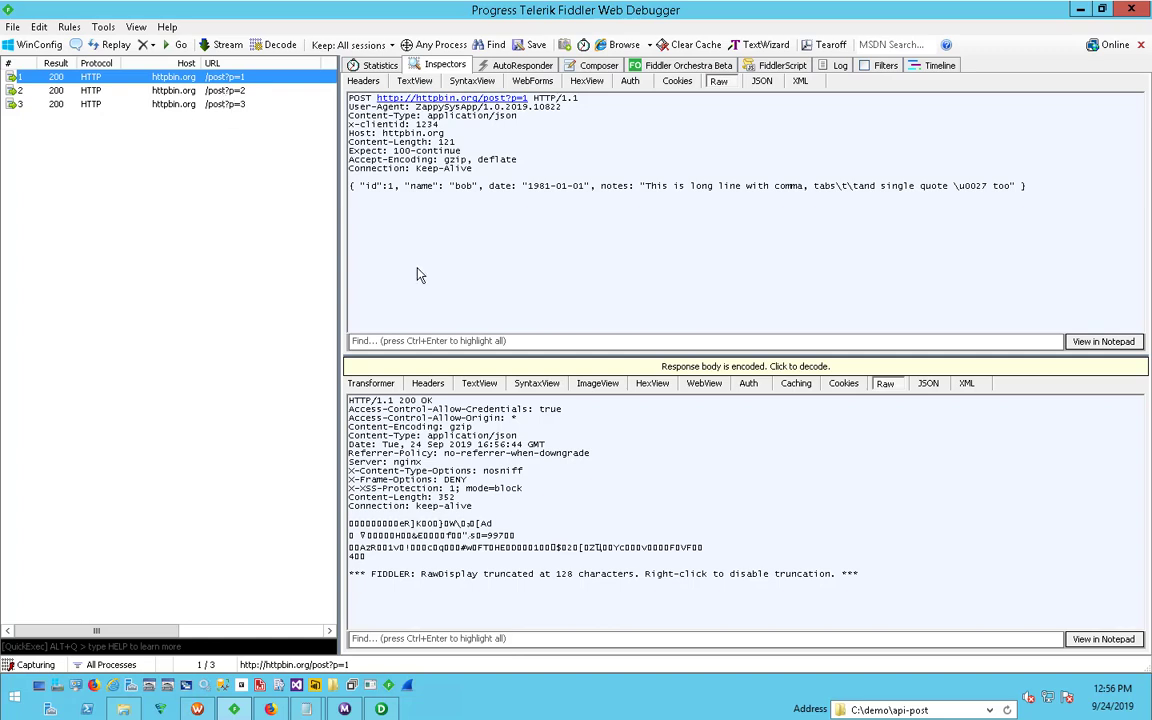
{"action": "left_click", "coordinate": [457, 365]}
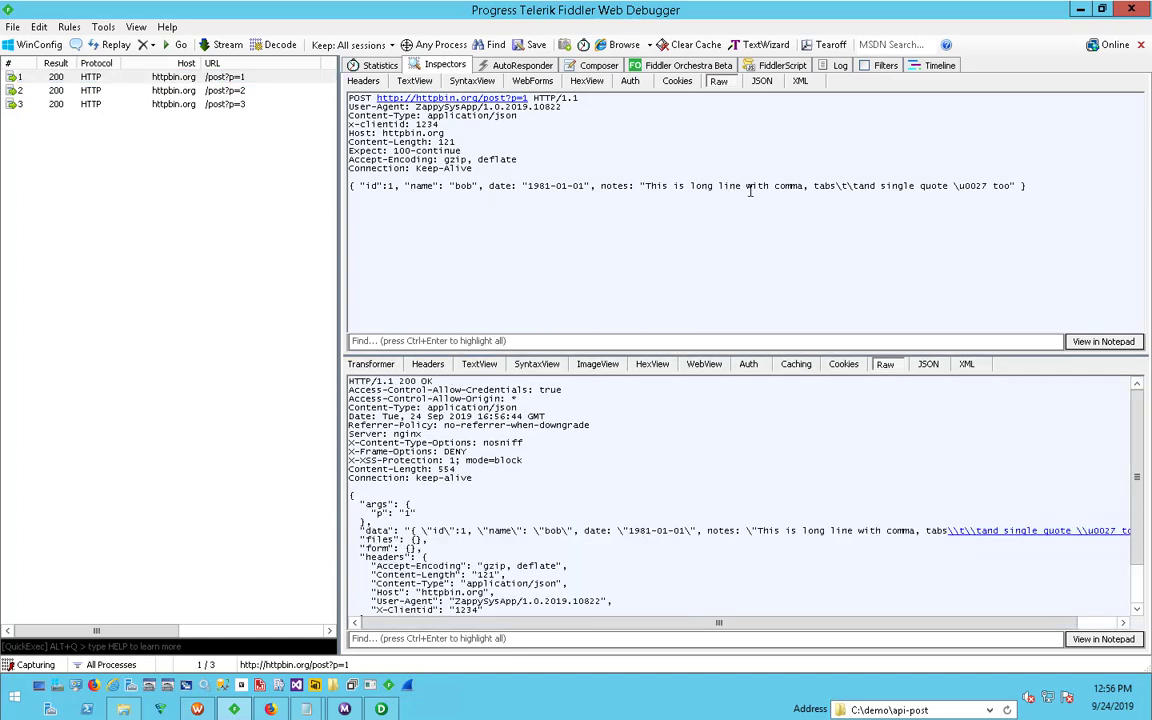
- Examine the escaped tabs and single quote in the raw JSON body of the first request
{"action": "left_click_drag", "start_coordinate": [837, 185], "coordinate": [853, 186]}
{"action": "left_click", "coordinate": [838, 185]}
{"action": "left_click_drag", "start_coordinate": [951, 185], "coordinate": [981, 186]}
{"action": "left_click", "coordinate": [984, 186]}
{"action": "left_click_drag", "start_coordinate": [349, 186], "coordinate": [513, 186]}
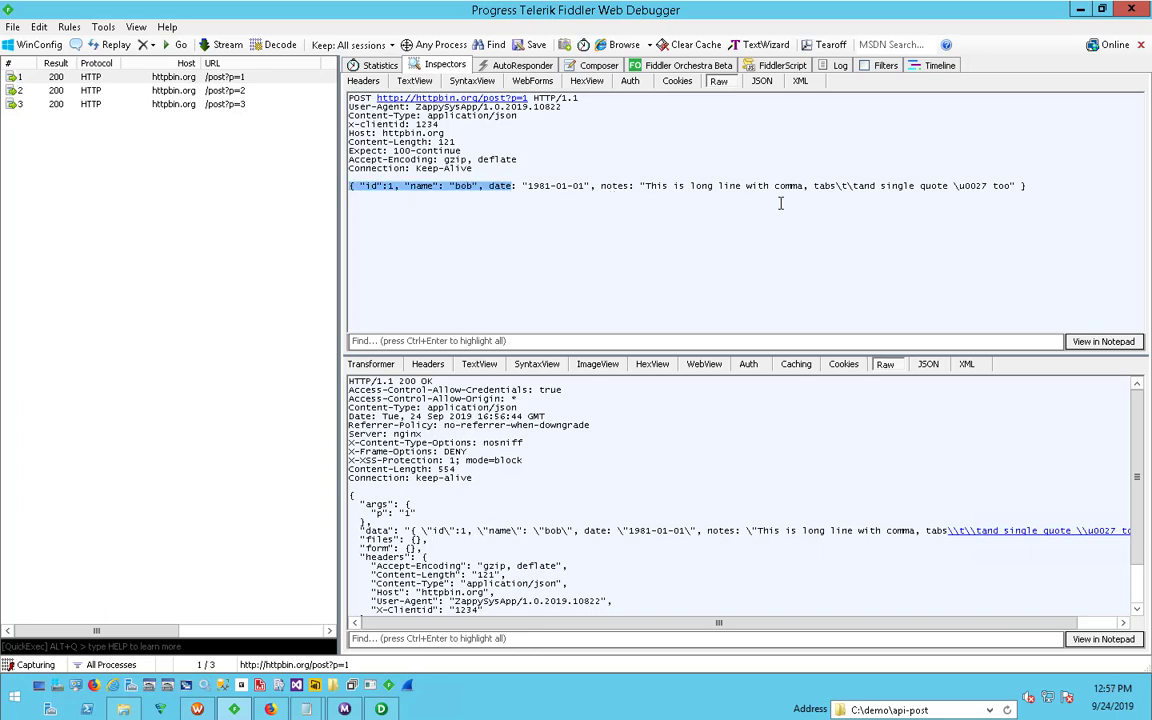
- View the first request's body as parsed JSON and check its date and notes fields
{"action": "left_click", "coordinate": [762, 80]}
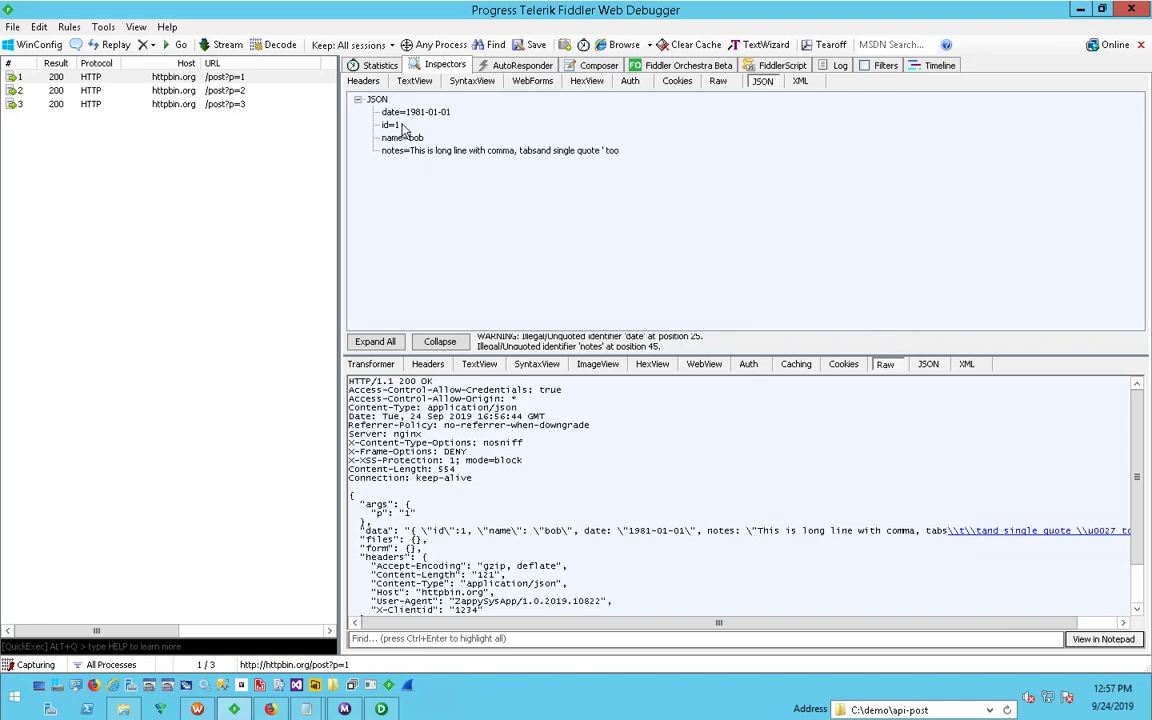
{"action": "left_click", "coordinate": [398, 113]}
{"action": "left_click", "coordinate": [400, 150]}
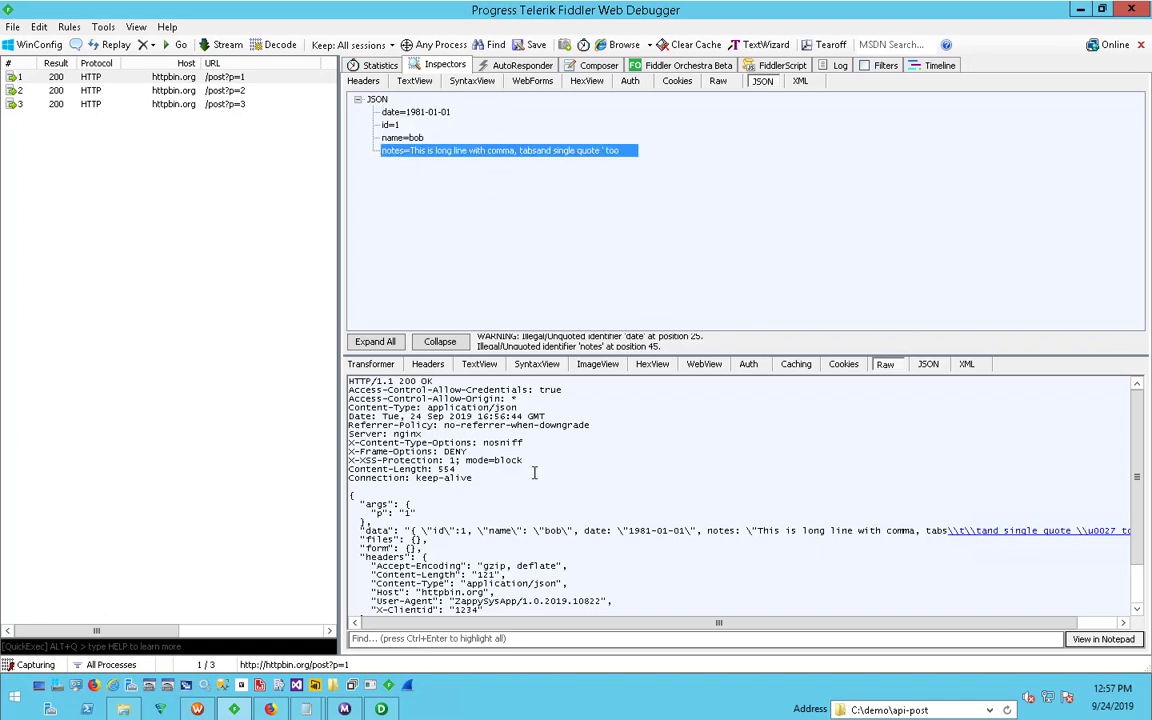
- Inspect the JSON bodies of the /post?p=2 and /post?p=3 requests, and switch to PowerCenter Designer
{"action": "left_click", "coordinate": [192, 91]}
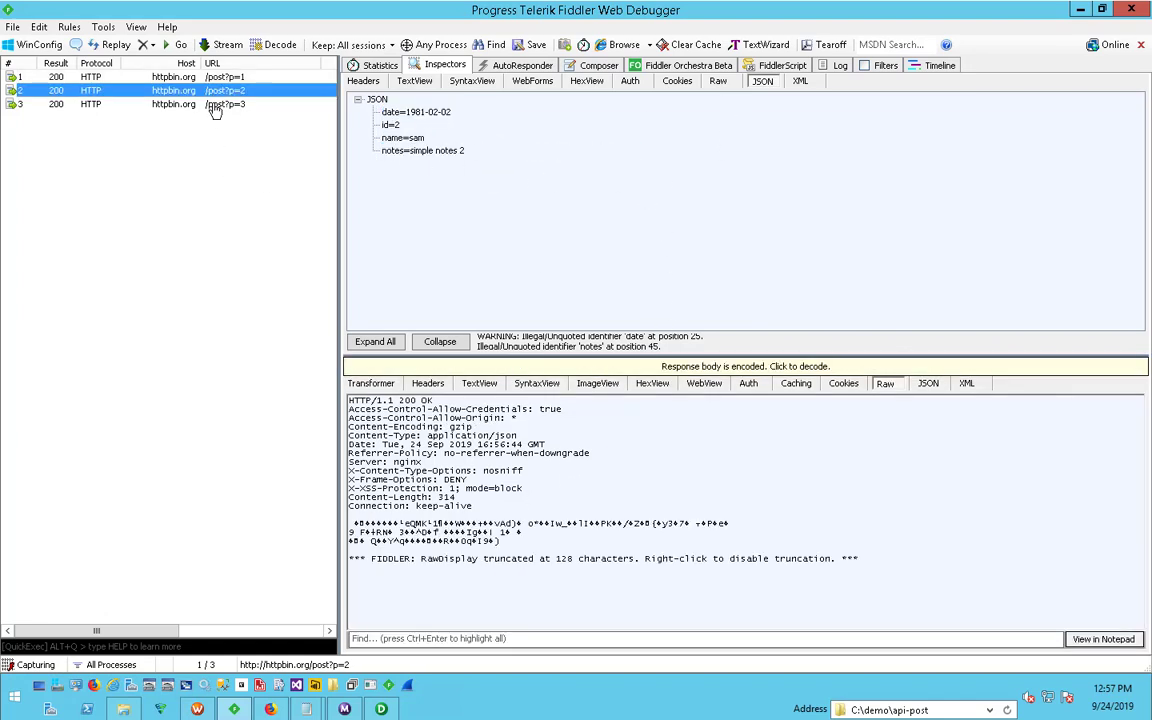
{"action": "left_click", "coordinate": [212, 105]}
{"action": "left_click", "coordinate": [665, 548]}
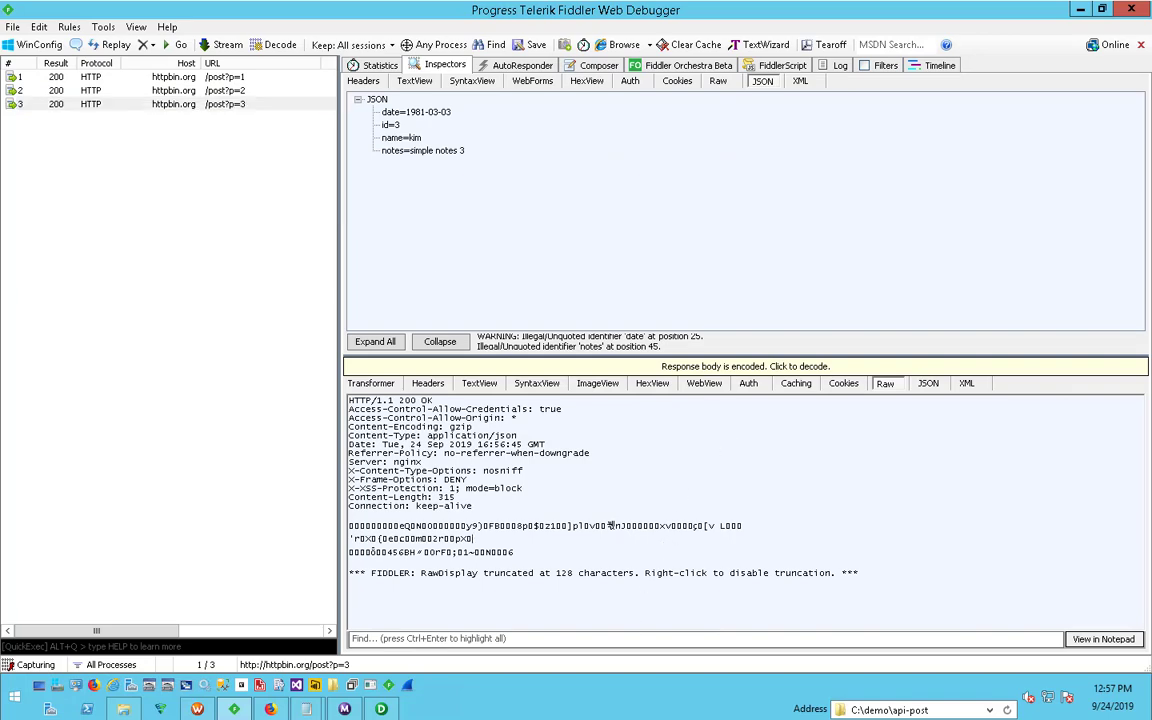
{"action": "left_click", "coordinate": [381, 709]}
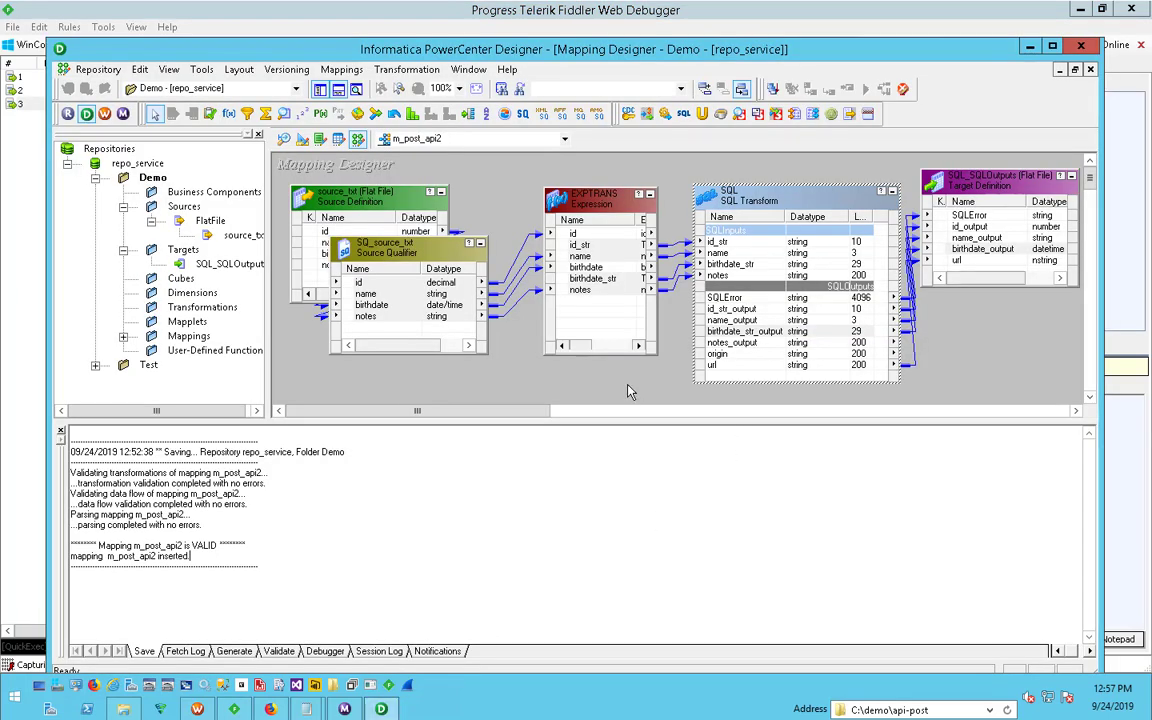
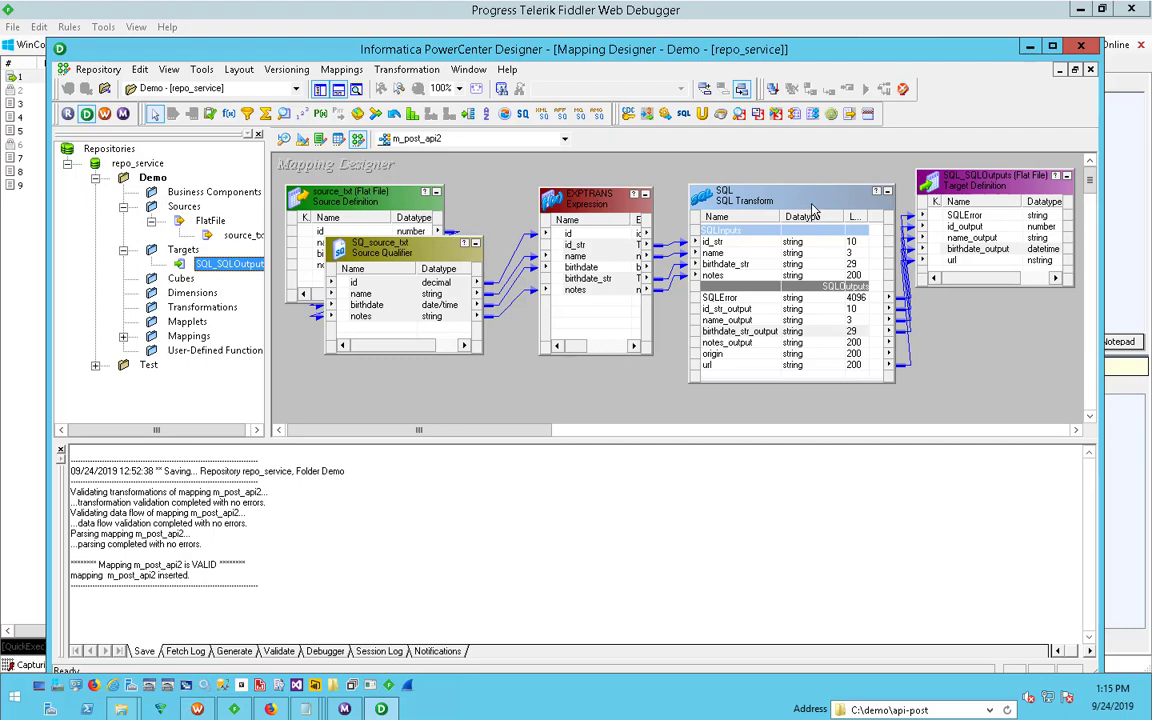
- Open the SQL transformation's query in the SQL Editor and examine the JSON template in its Body parameter
{"action": "double_click", "coordinate": [733, 190]}
{"action": "left_click", "coordinate": [550, 213]}
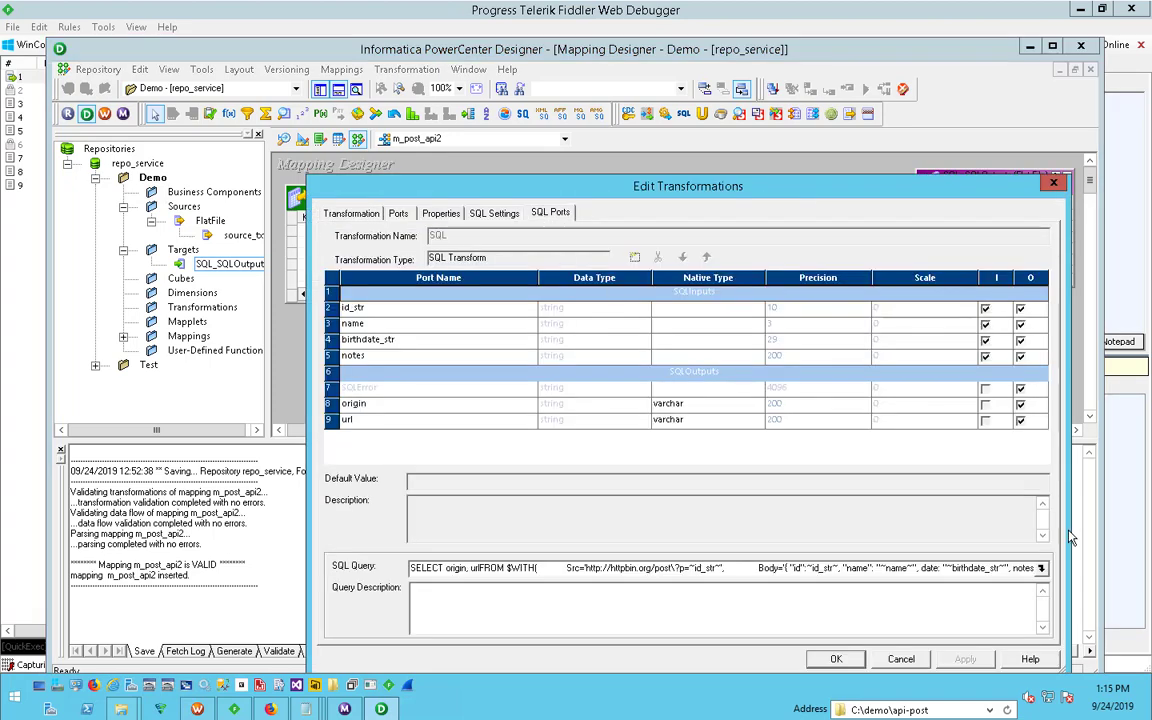
{"action": "left_click", "coordinate": [1041, 568]}
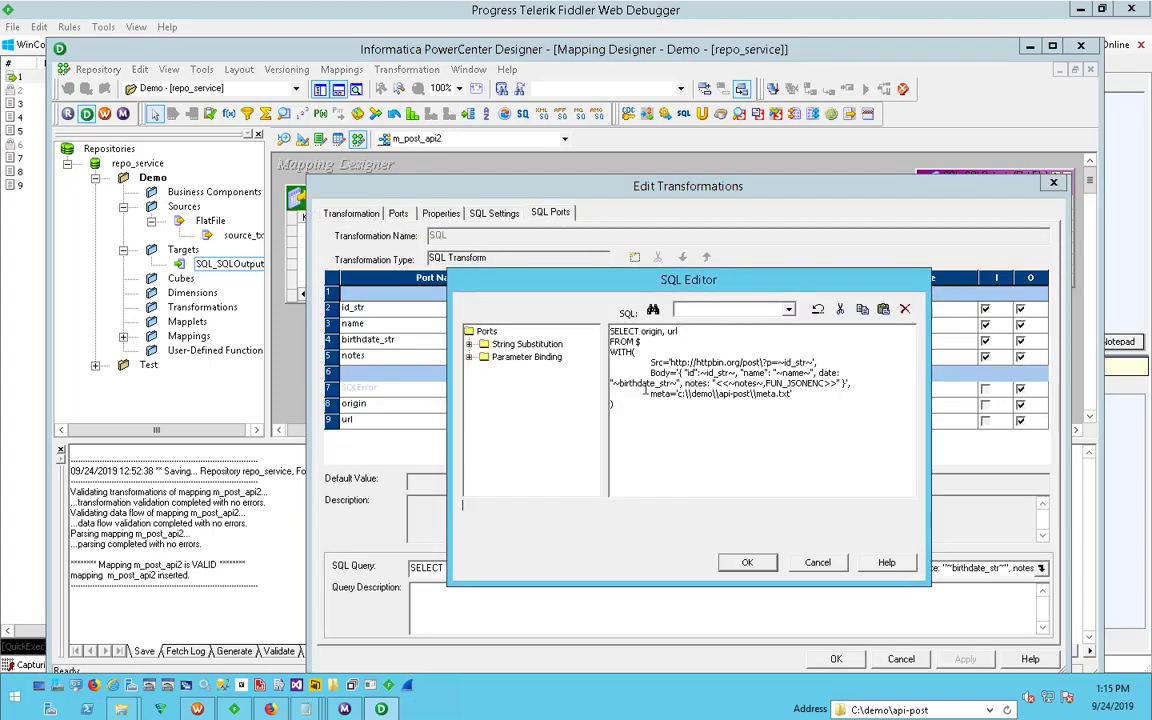
{"action": "left_click_drag", "start_coordinate": [652, 373], "coordinate": [852, 384]}
{"action": "left_click", "coordinate": [861, 389]}
{"action": "left_click", "coordinate": [688, 384]}
{"action": "left_click", "coordinate": [856, 386]}
{"action": "left_click_drag", "start_coordinate": [866, 384], "coordinate": [617, 374]}
{"action": "left_click", "coordinate": [853, 391]}
- Replace the JSON template in the Body parameter with the file reference @c:\myfile.json
{"action": "left_click_drag", "start_coordinate": [680, 374], "coordinate": [845, 382]}
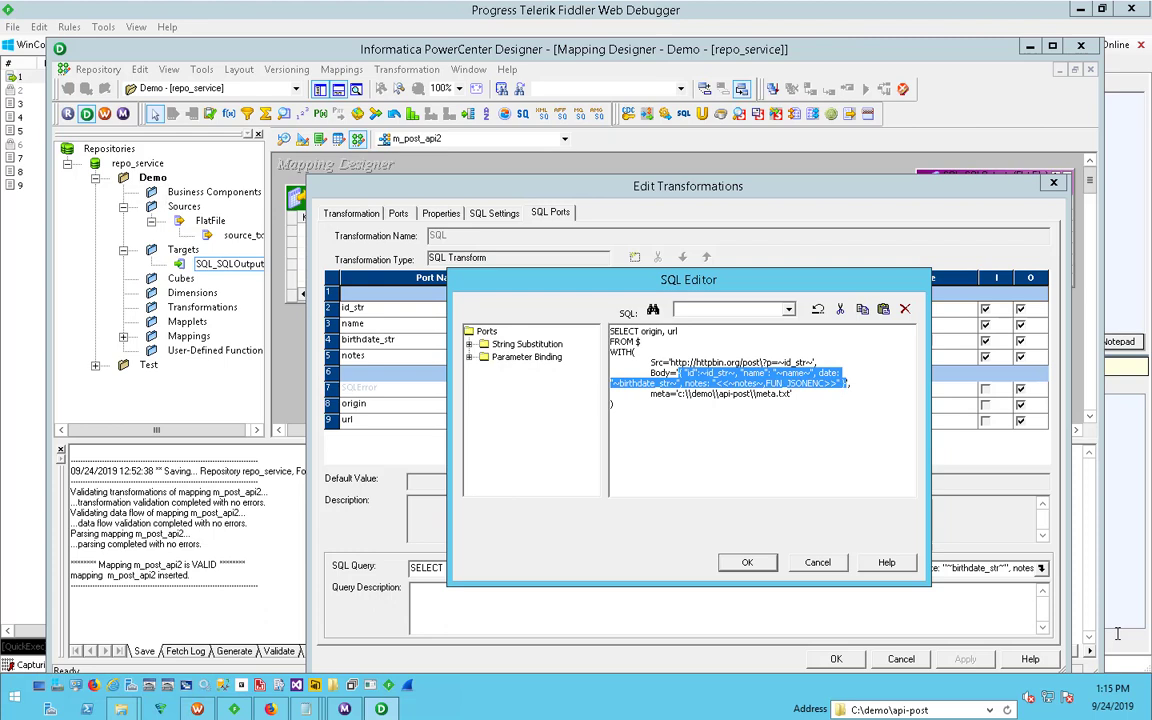
{"action": "type", "text": "@c:\\myfile.json"}
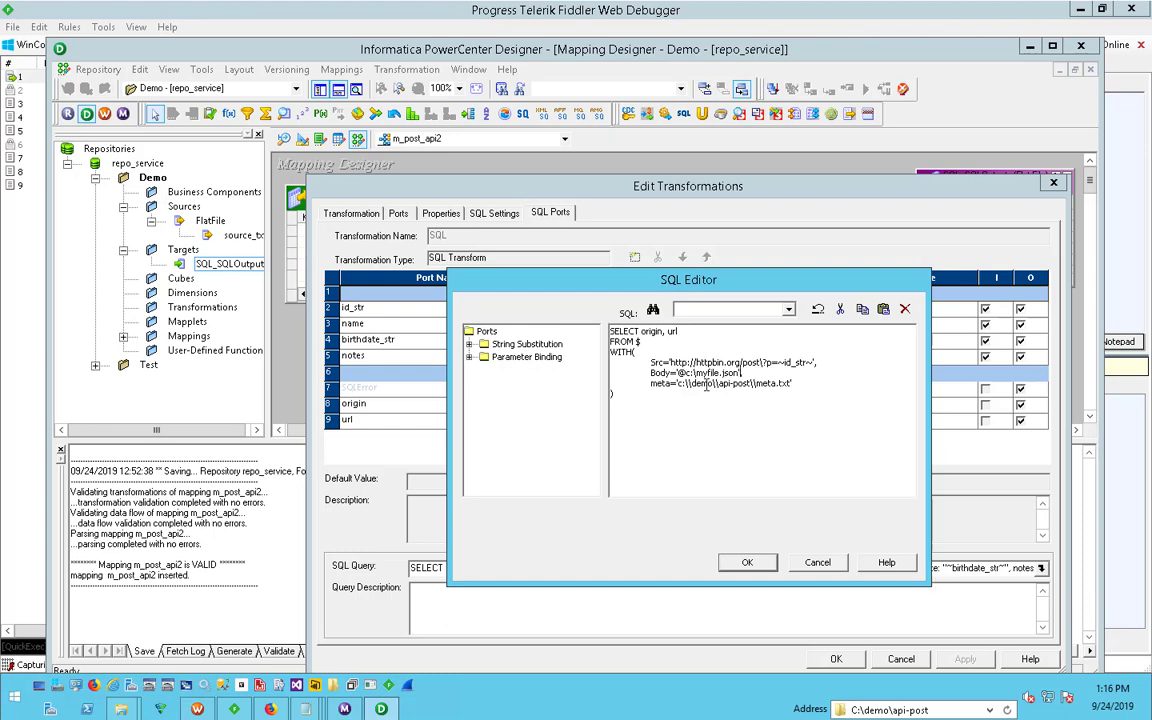
{"action": "left_click_drag", "start_coordinate": [716, 368], "coordinate": [739, 372]}
{"action": "left_click", "coordinate": [796, 455]}
- Switch to the ODBC Data Source Administrator, configure the system data source ZS-DEMO2, and enable File Upload/Multi Part
{"action": "left_click", "coordinate": [149, 687]}
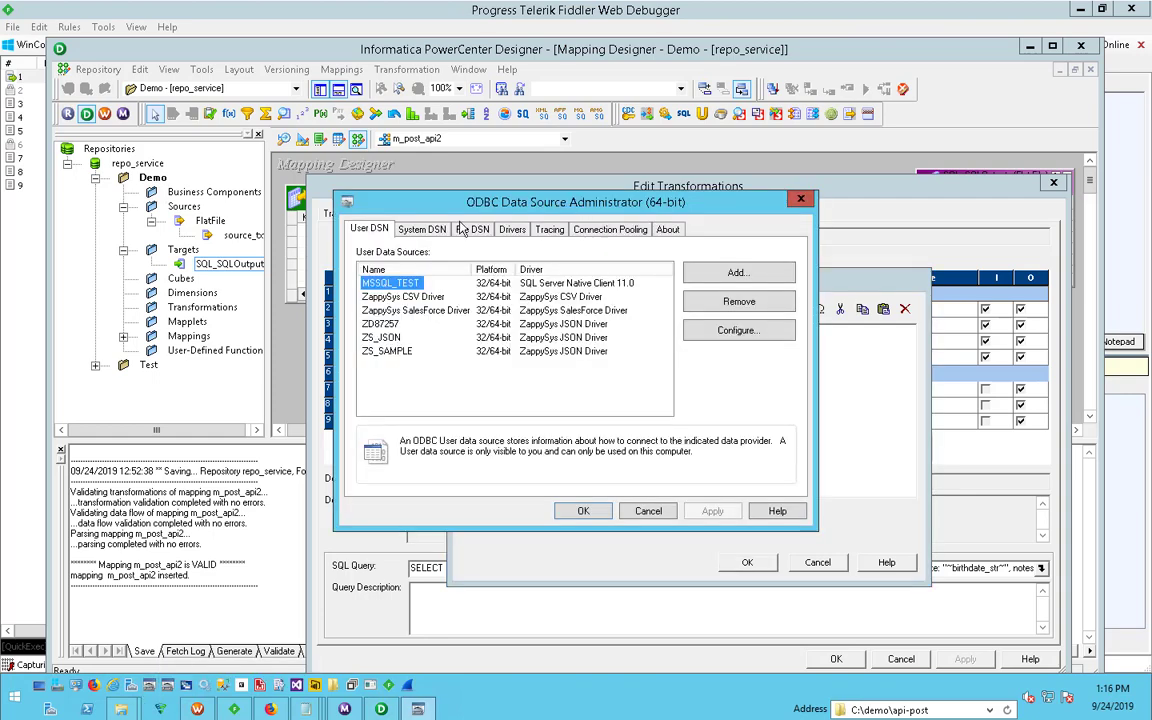
{"action": "left_click", "coordinate": [421, 229]}
{"action": "scroll", "coordinate": [600, 340], "scroll_direction": "down", "scroll_amount": 6}
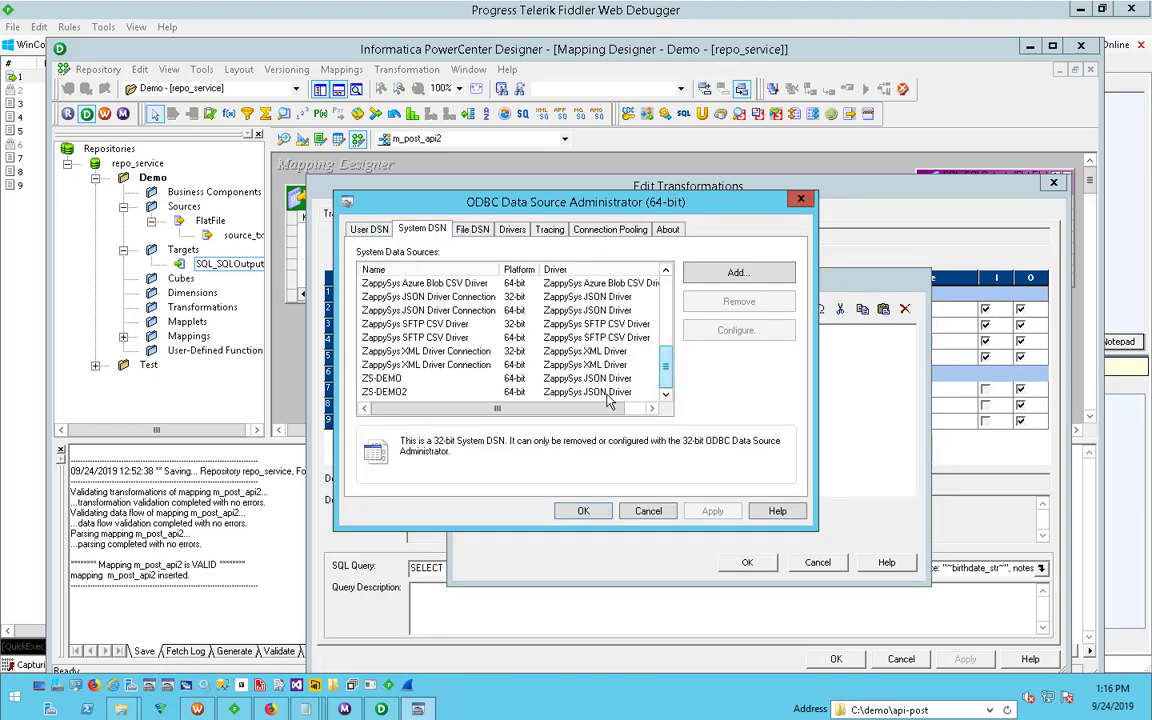
{"action": "left_click", "coordinate": [385, 391]}
{"action": "left_click", "coordinate": [738, 331]}
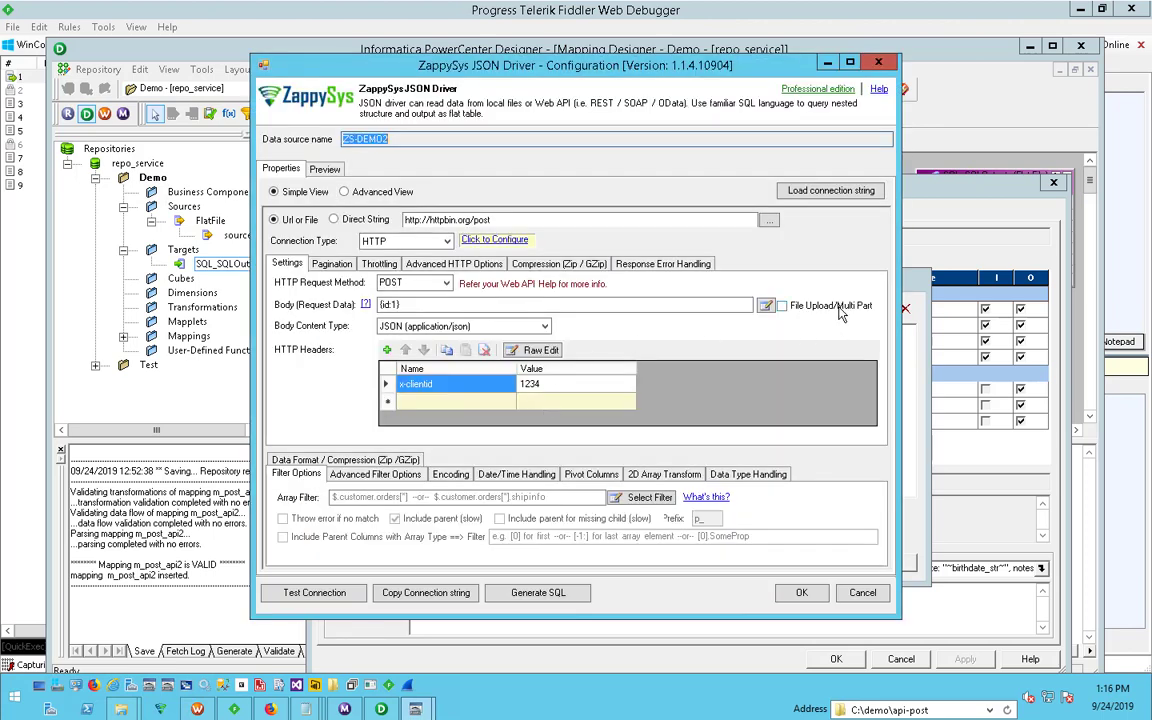
{"action": "left_click", "coordinate": [838, 308]}
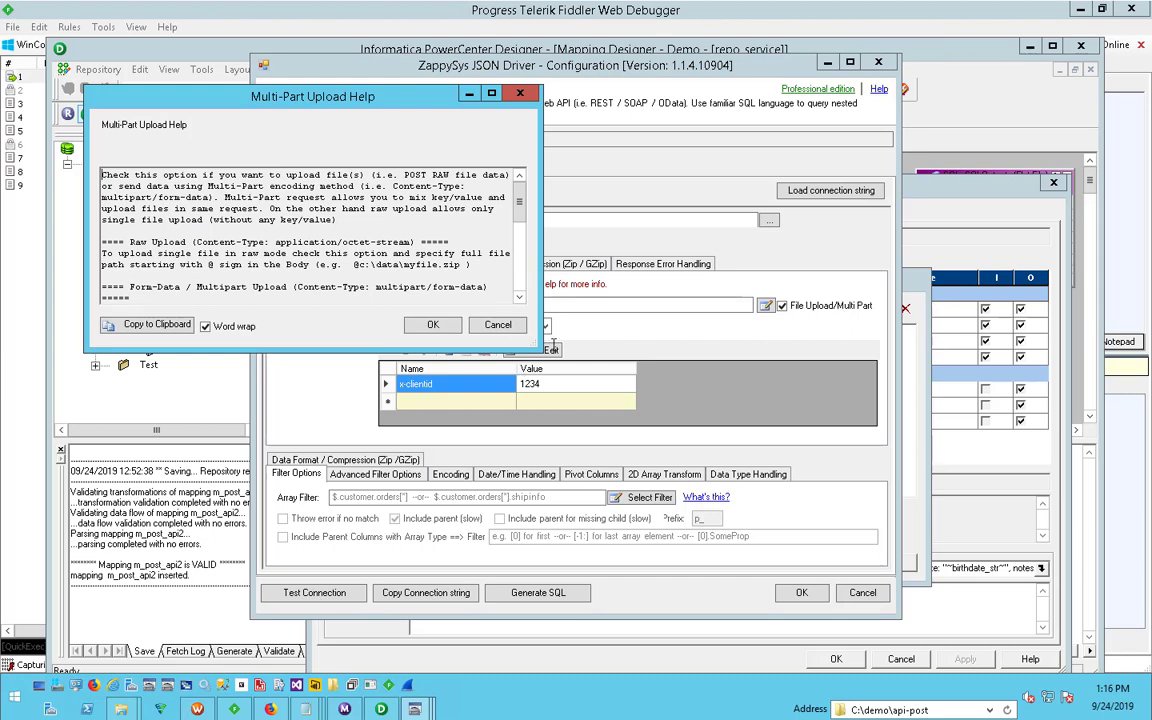
- Enlarge the Multi-Part Upload Help, read the raw and form-data upload rules including the @ sign, and close it
{"action": "left_click_drag", "start_coordinate": [541, 350], "coordinate": [822, 513]}
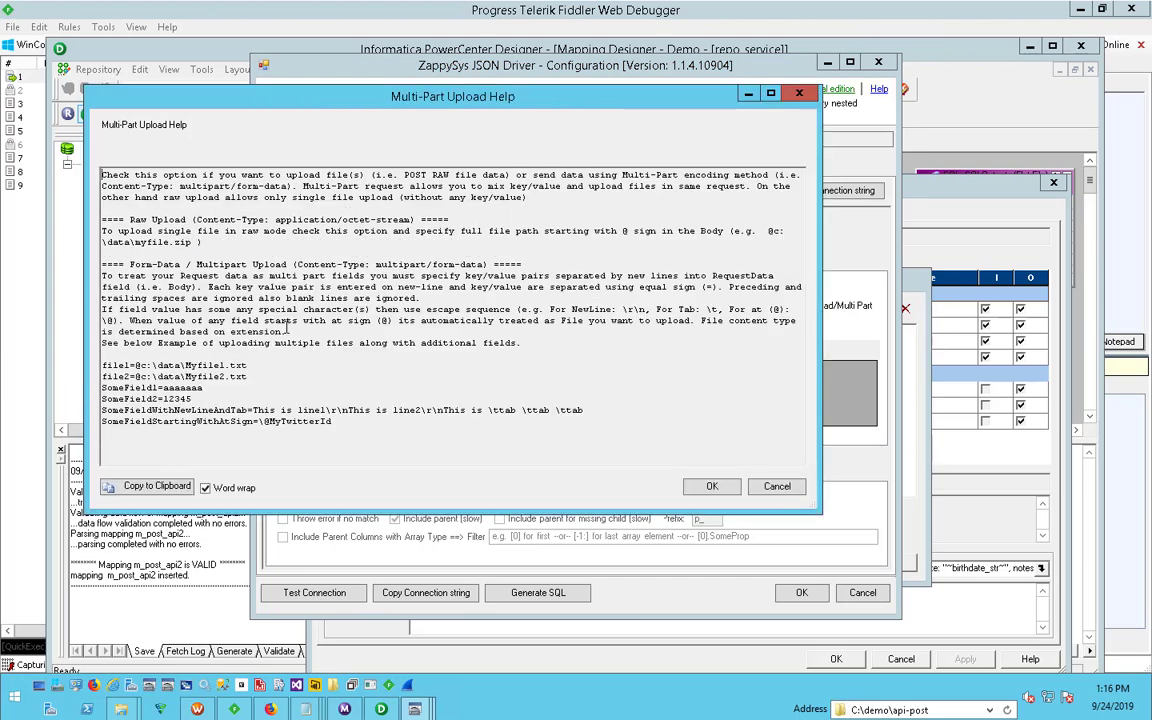
{"action": "left_click_drag", "start_coordinate": [104, 214], "coordinate": [256, 255]}
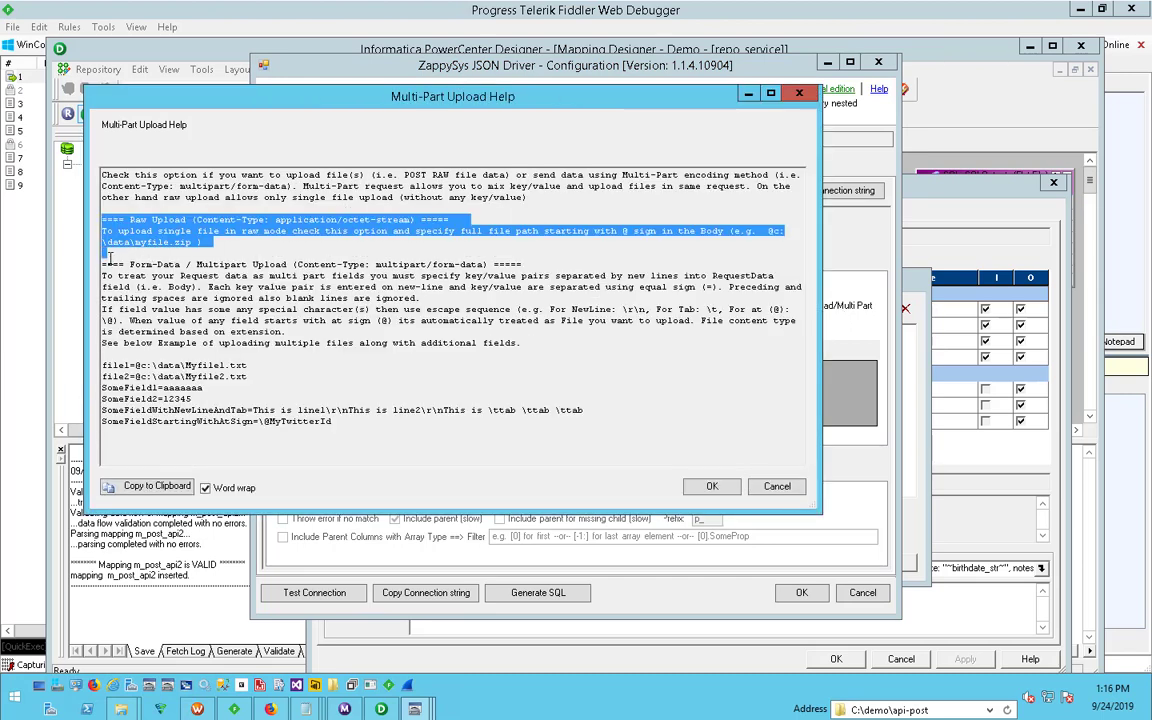
{"action": "left_click_drag", "start_coordinate": [107, 256], "coordinate": [287, 391]}
{"action": "left_click", "coordinate": [287, 390]}
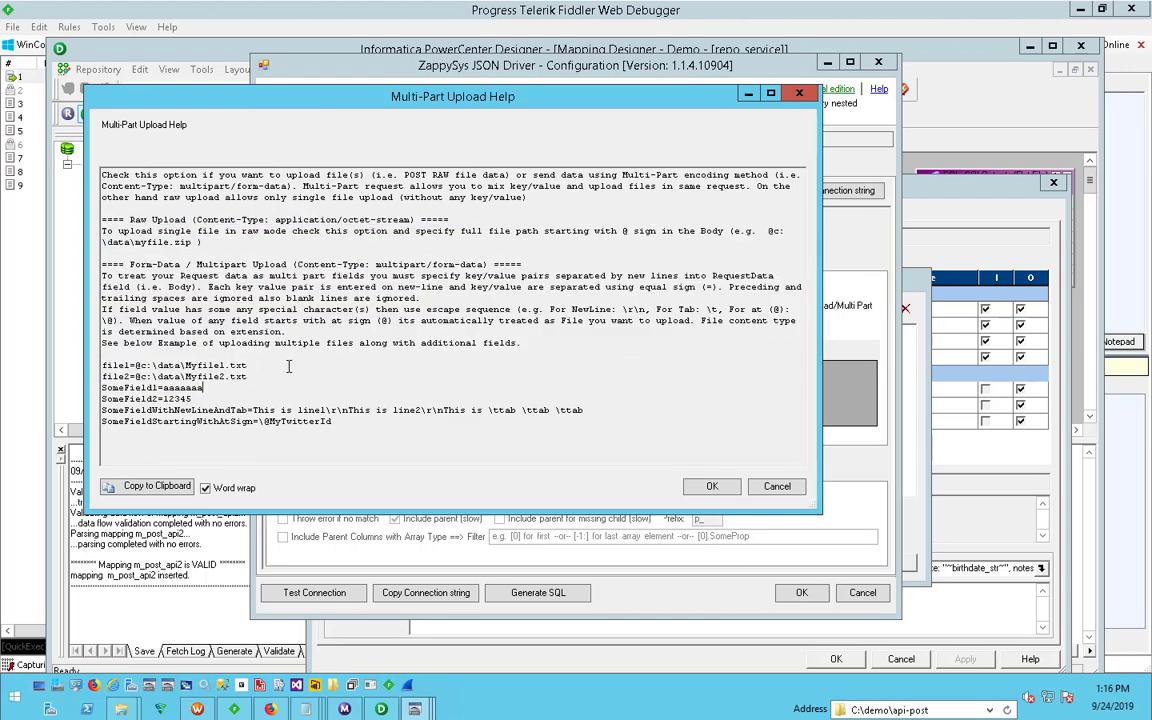
{"action": "left_click", "coordinate": [293, 349]}
{"action": "triple_click", "coordinate": [187, 232]}
{"action": "left_click", "coordinate": [160, 231]}
{"action": "left_click_drag", "start_coordinate": [529, 102], "coordinate": [336, 97]}
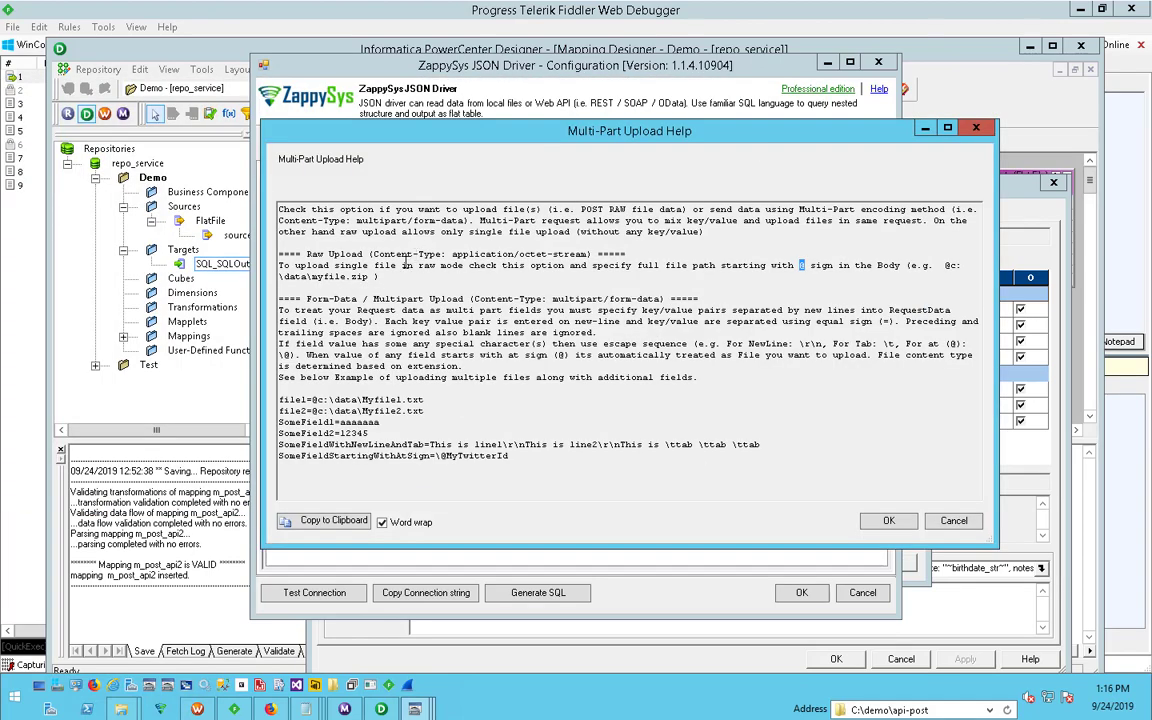
{"action": "double_click", "coordinate": [801, 265]}
{"action": "left_click", "coordinate": [954, 522]}
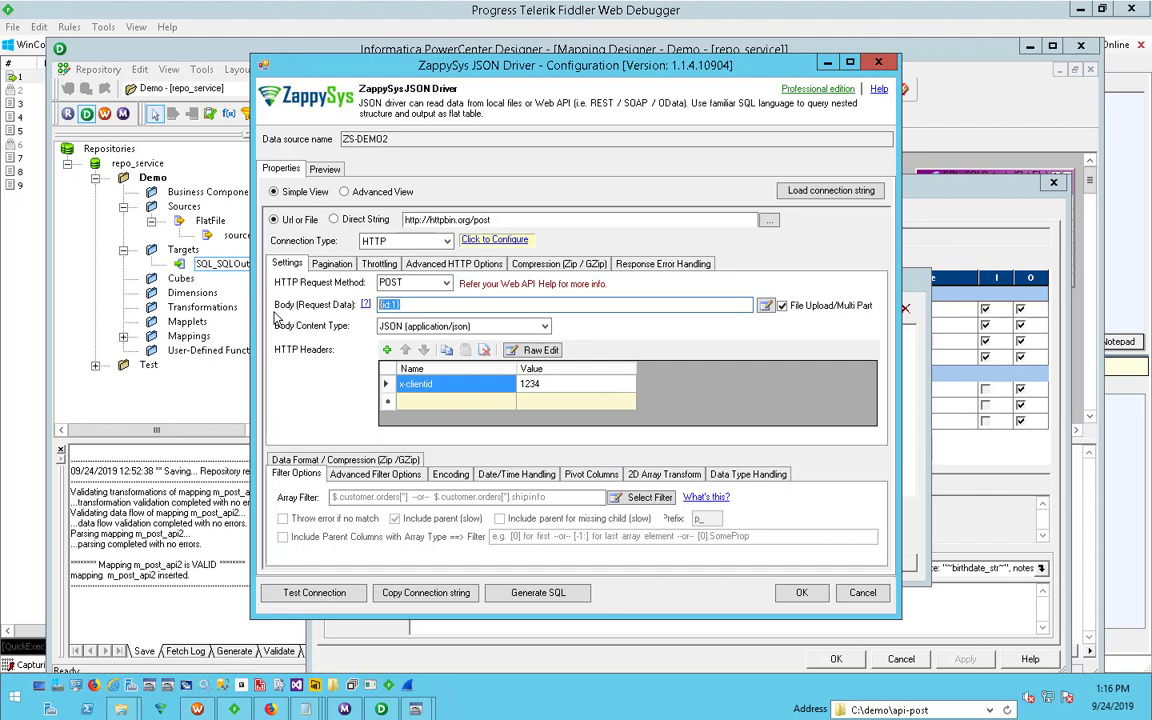
- Set the request body of ZS-DEMO2 to @C:\demo\api-post\files\1.json
{"action": "type", "text": "c"}
{"action": "type", "text": "@"}
{"action": "left_click", "coordinate": [893, 712]}
{"action": "key", "text": "ctrl+c"}
{"action": "left_click", "coordinate": [440, 304]}
{"action": "key", "text": "ctrl+v"}
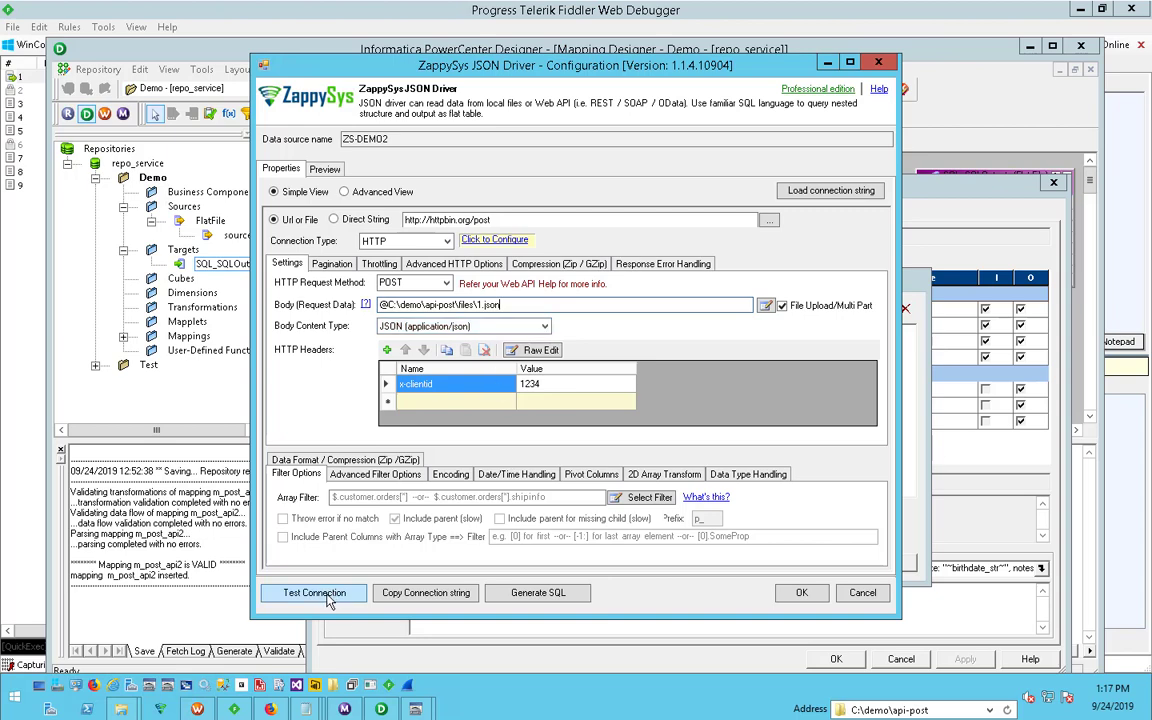
- Switch to Fiddler and delete all captured sessions
{"action": "left_click", "coordinate": [235, 710]}
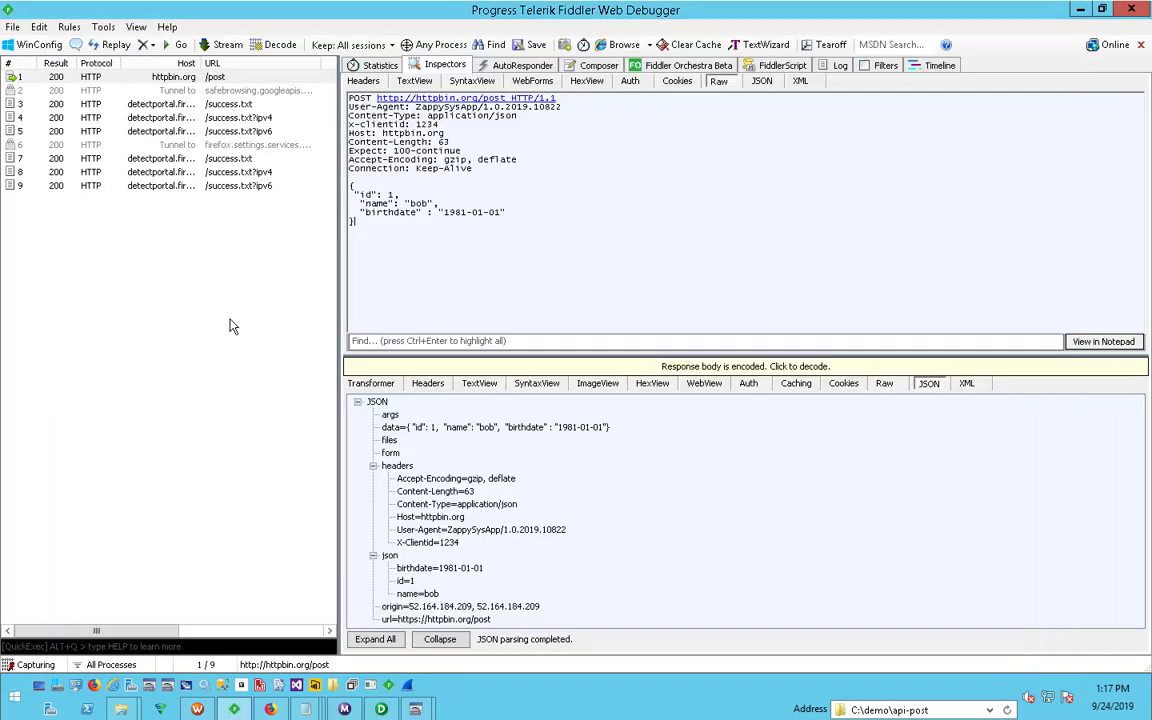
{"action": "left_click_drag", "start_coordinate": [192, 302], "coordinate": [4, 74]}
{"action": "key", "text": "Delete"}
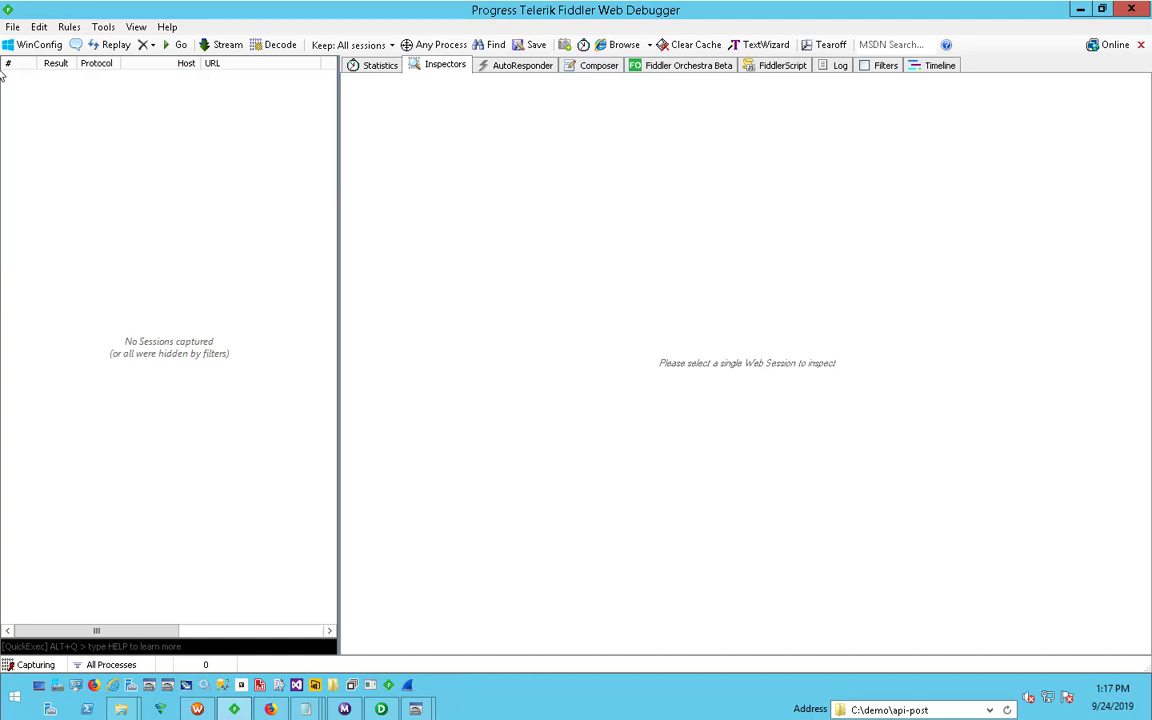
- Switch back to the ZappySys JSON Driver configuration and test the ZS-DEMO2 connection
{"action": "left_click", "coordinate": [415, 709]}
{"action": "left_click", "coordinate": [504, 640]}
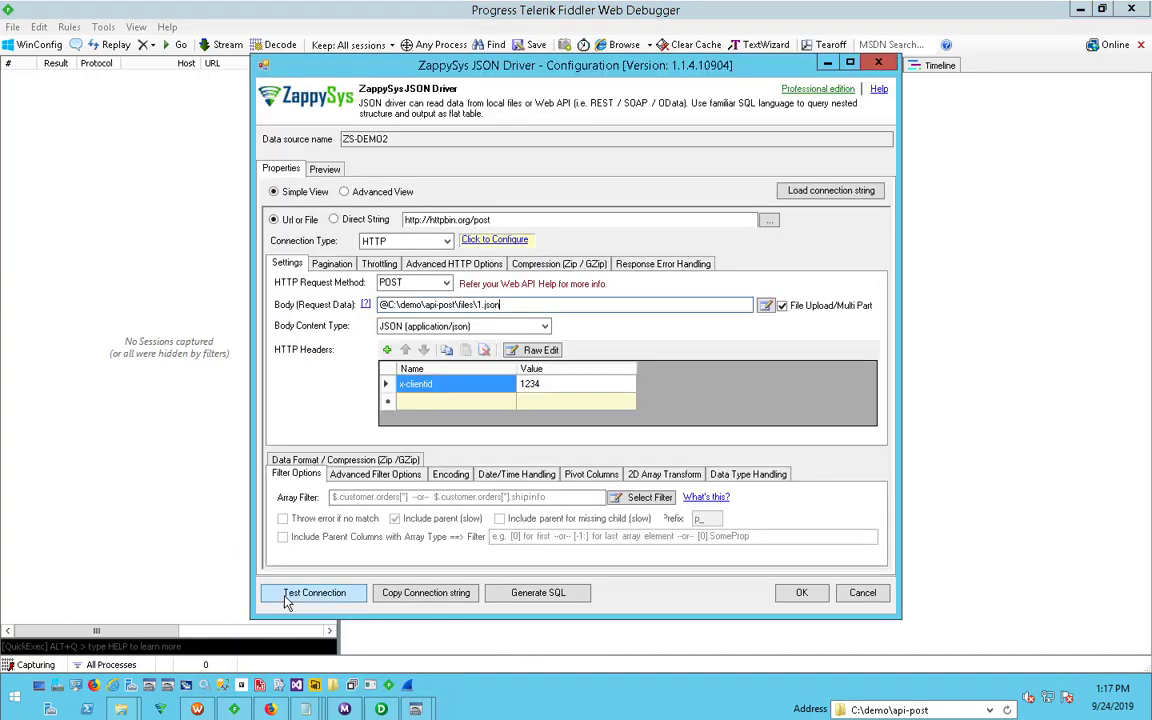
{"action": "left_click", "coordinate": [286, 597]}
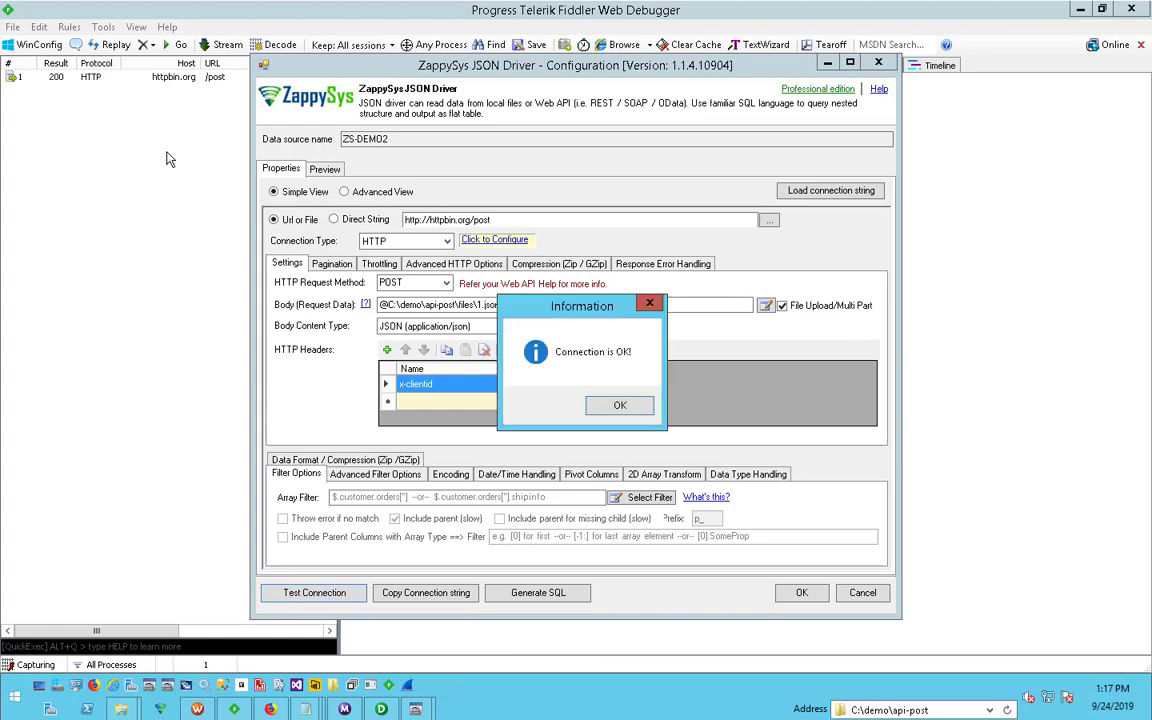
{"action": "left_click", "coordinate": [620, 405]}
- Switch to Fiddler and inspect the captured /post request's body as parsed JSON and as raw text
{"action": "left_click", "coordinate": [148, 78]}
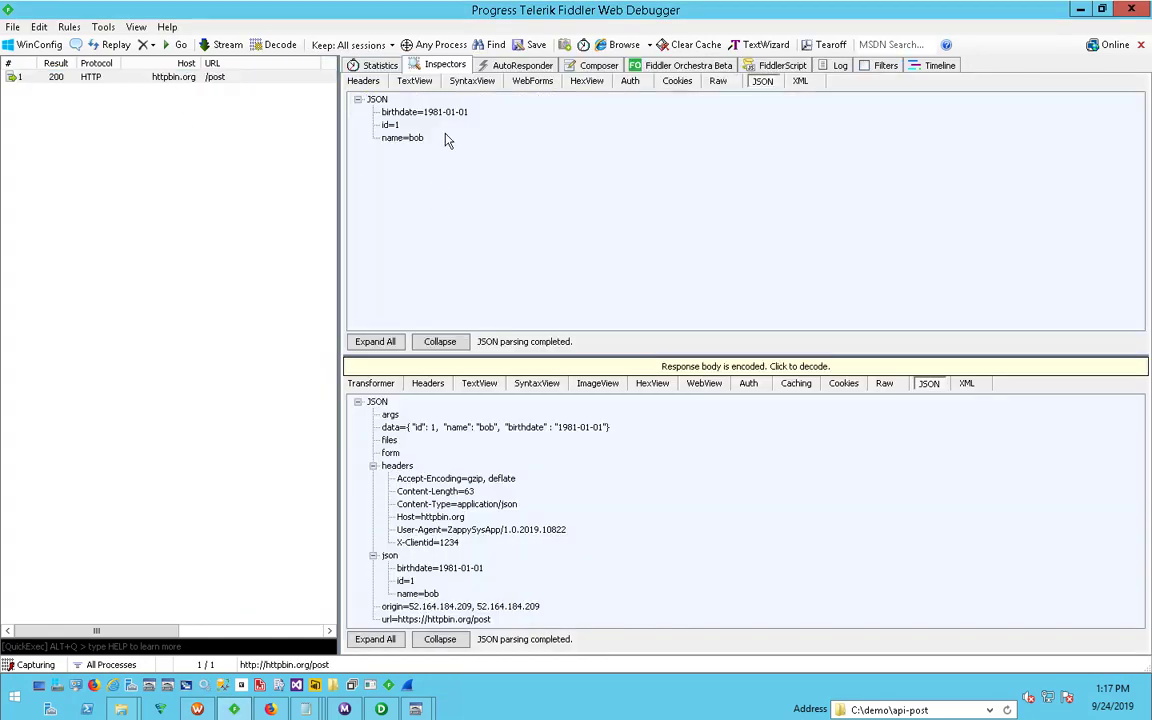
{"action": "left_click", "coordinate": [718, 81]}
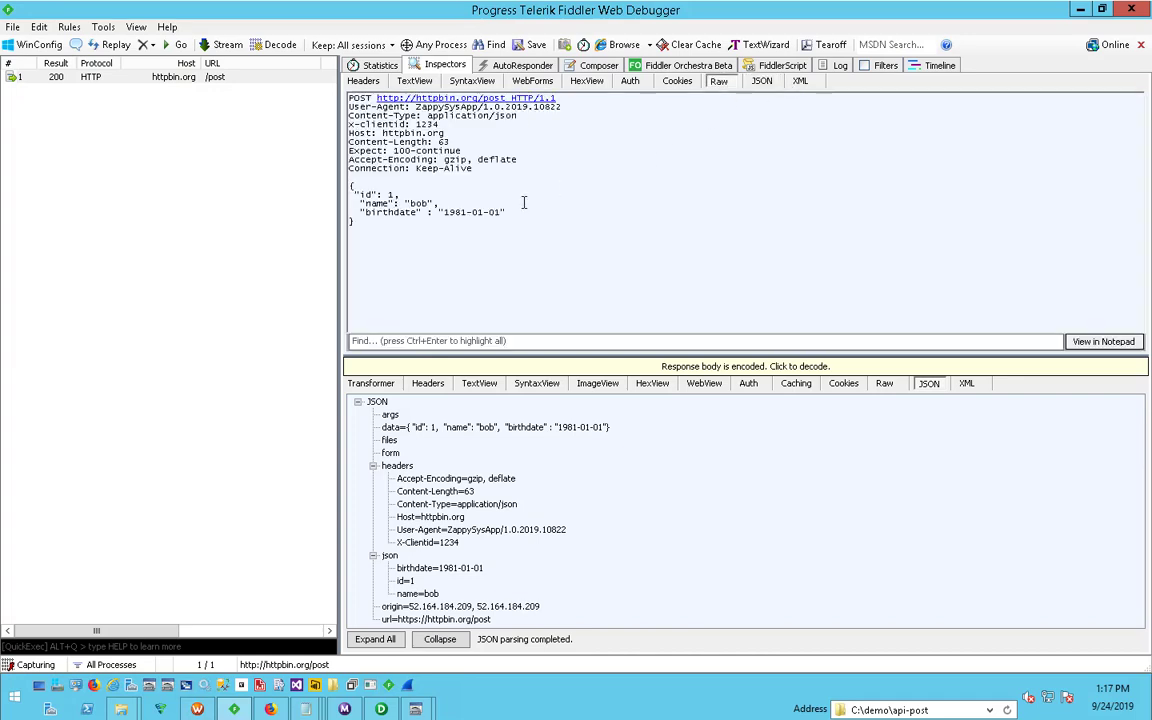
{"action": "left_click_drag", "start_coordinate": [414, 221], "coordinate": [384, 228]}
{"action": "left_click", "coordinate": [341, 219]}
{"action": "left_click", "coordinate": [384, 228]}
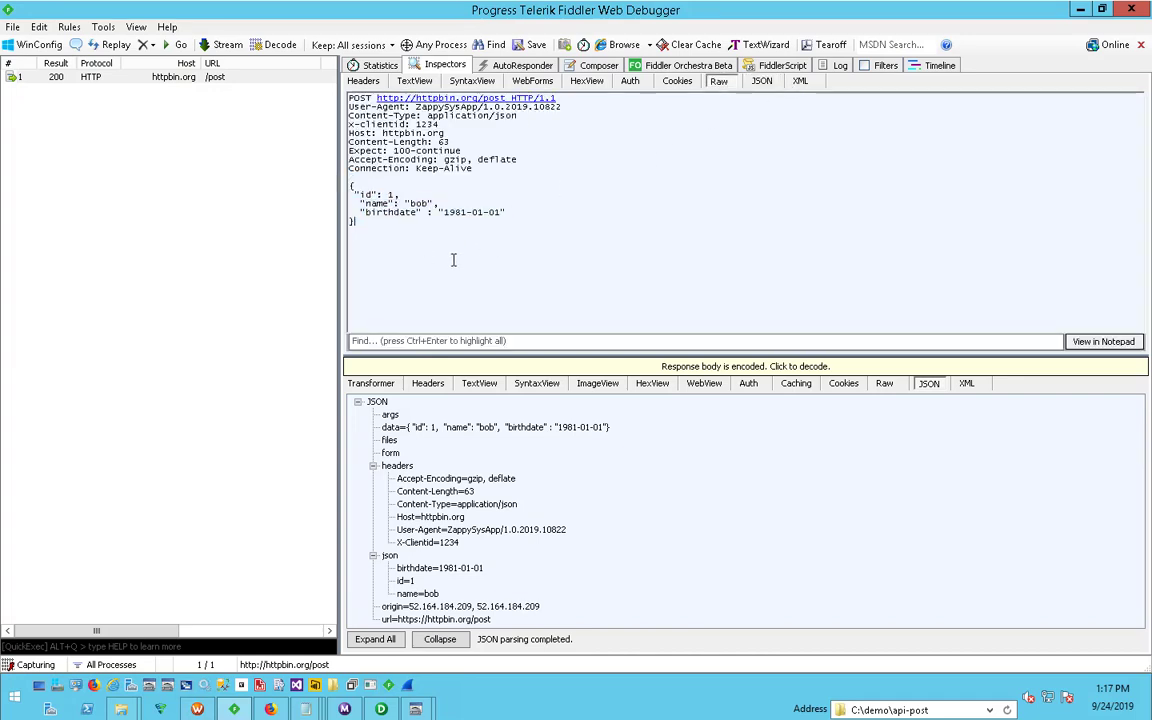
- Switch to the ZappySys driver configuration, generate its SQL, and copy the IsMultiPart='True' setting from it
{"action": "mouse_move", "coordinate": [406, 685]}
{"action": "left_click", "coordinate": [500, 600]}
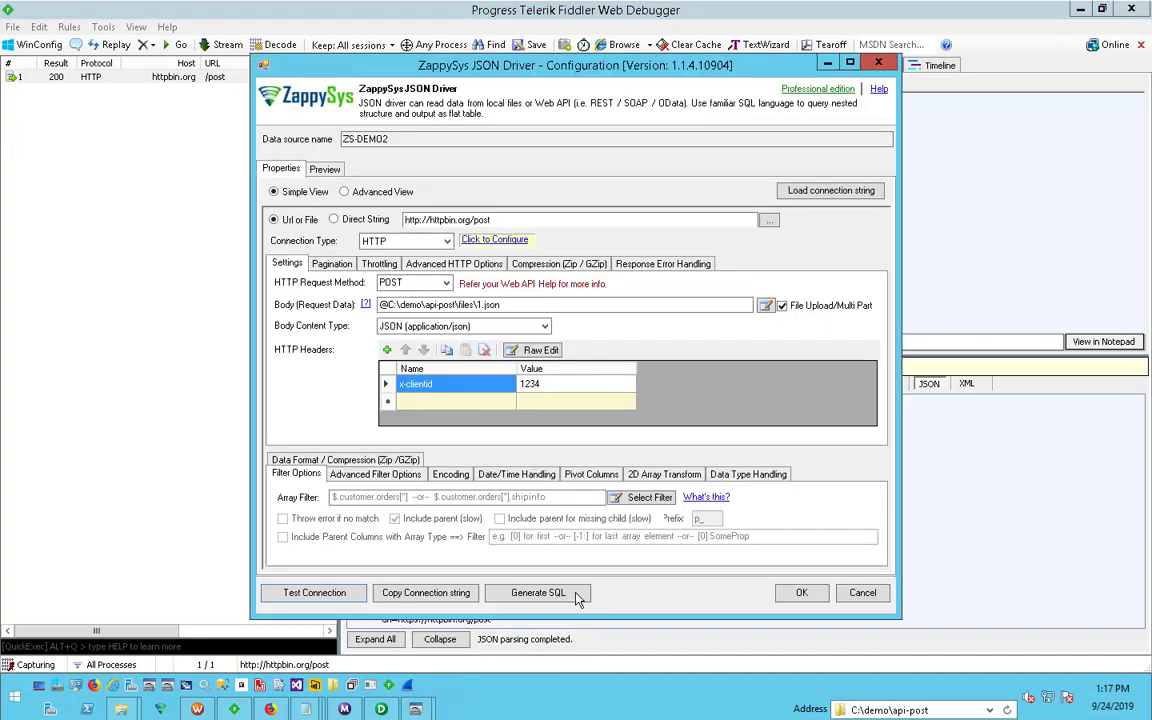
{"action": "left_click", "coordinate": [560, 595]}
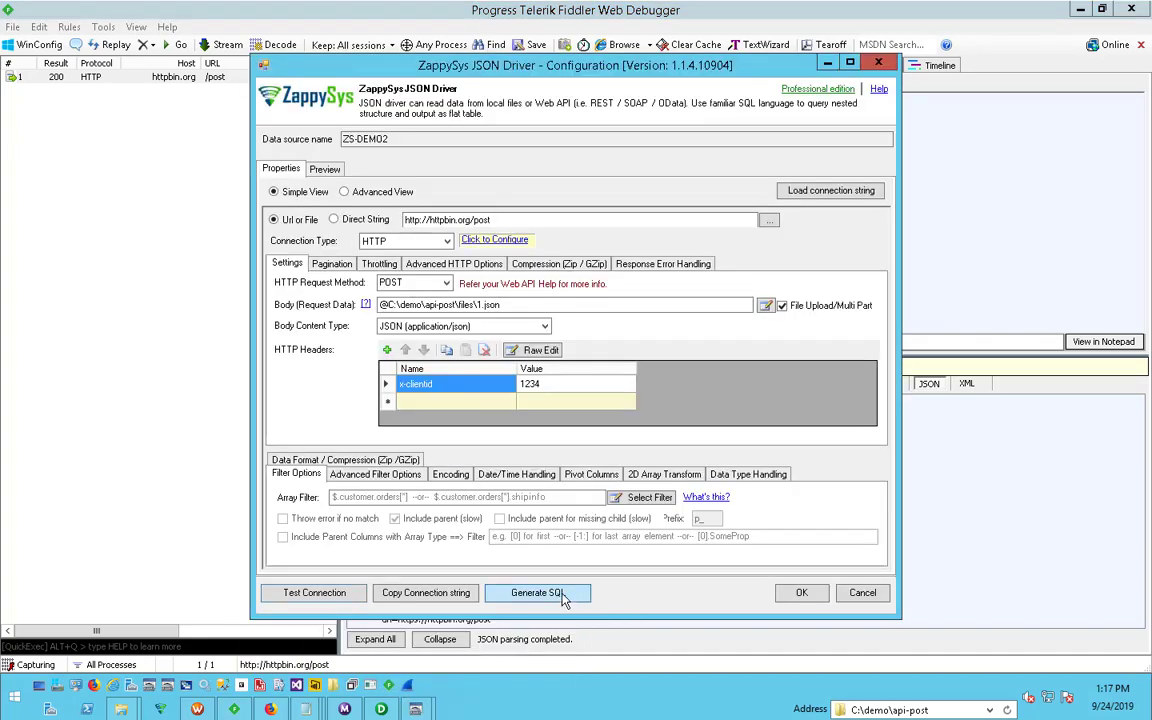
{"action": "left_click", "coordinate": [598, 406]}
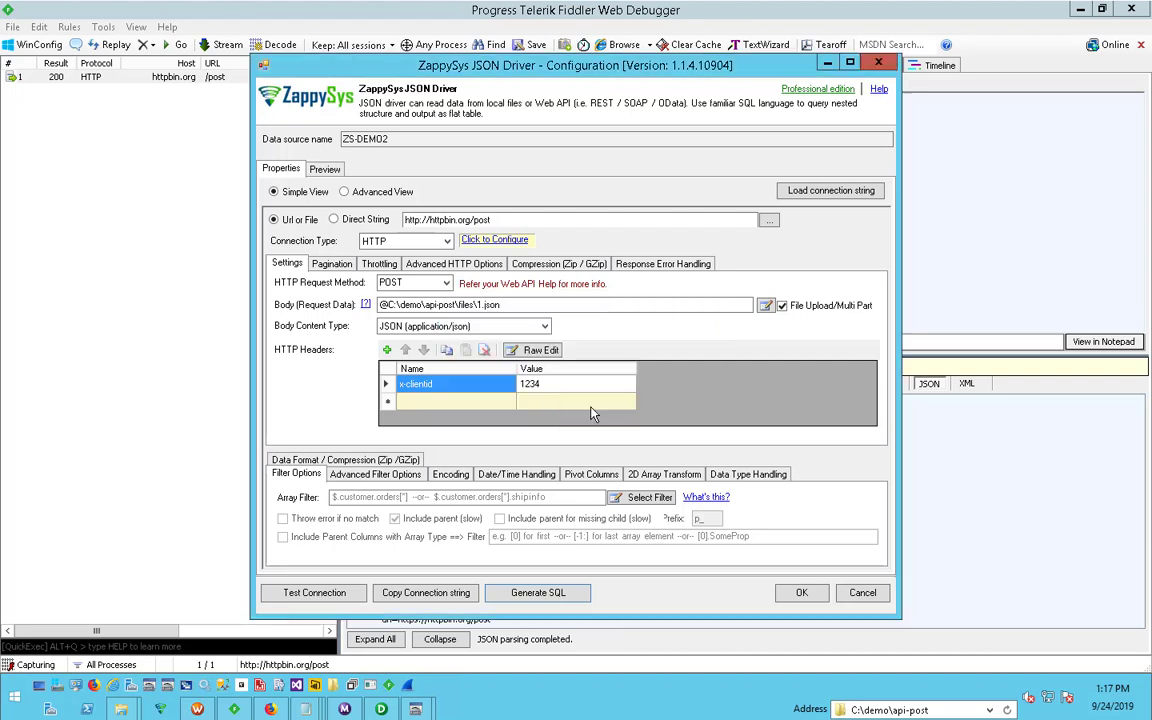
{"action": "left_click_drag", "start_coordinate": [168, 324], "coordinate": [286, 325]}
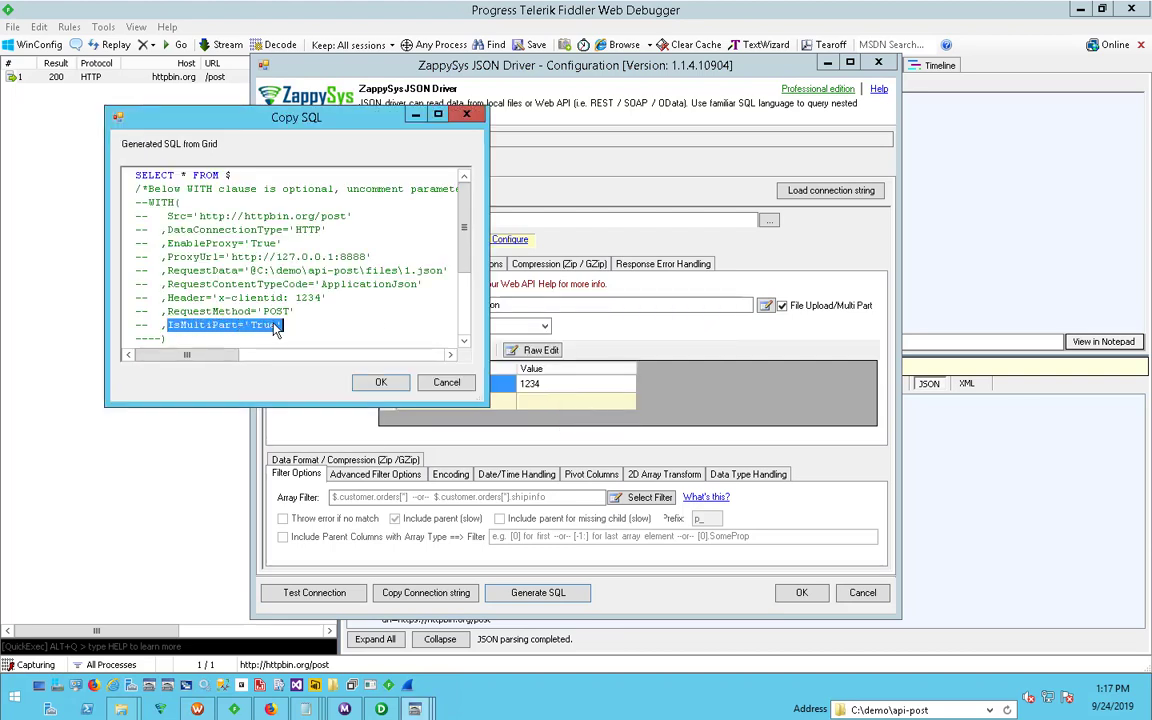
{"action": "right_click", "coordinate": [278, 327]}
{"action": "left_click", "coordinate": [300, 348]}
{"action": "left_click", "coordinate": [446, 383]}
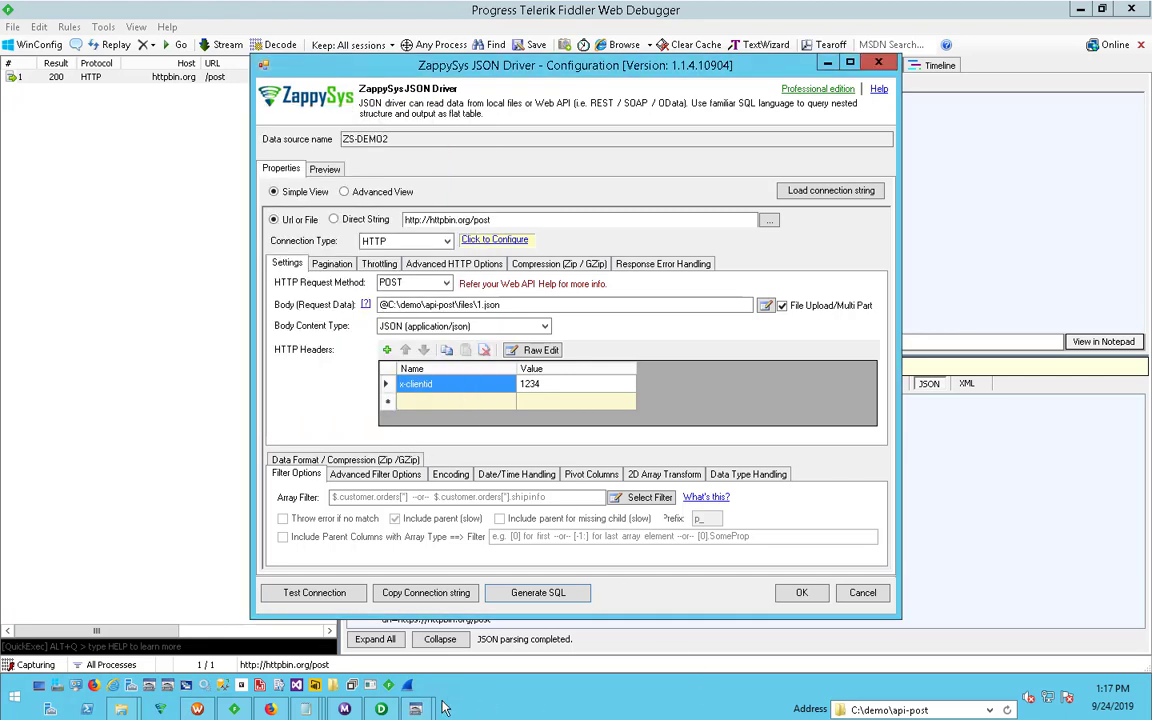
- Switch to readme.txt in Notepad and copy the second SELECT query, which contains IsMultiPart='True'
{"action": "mouse_move", "coordinate": [424, 712]}
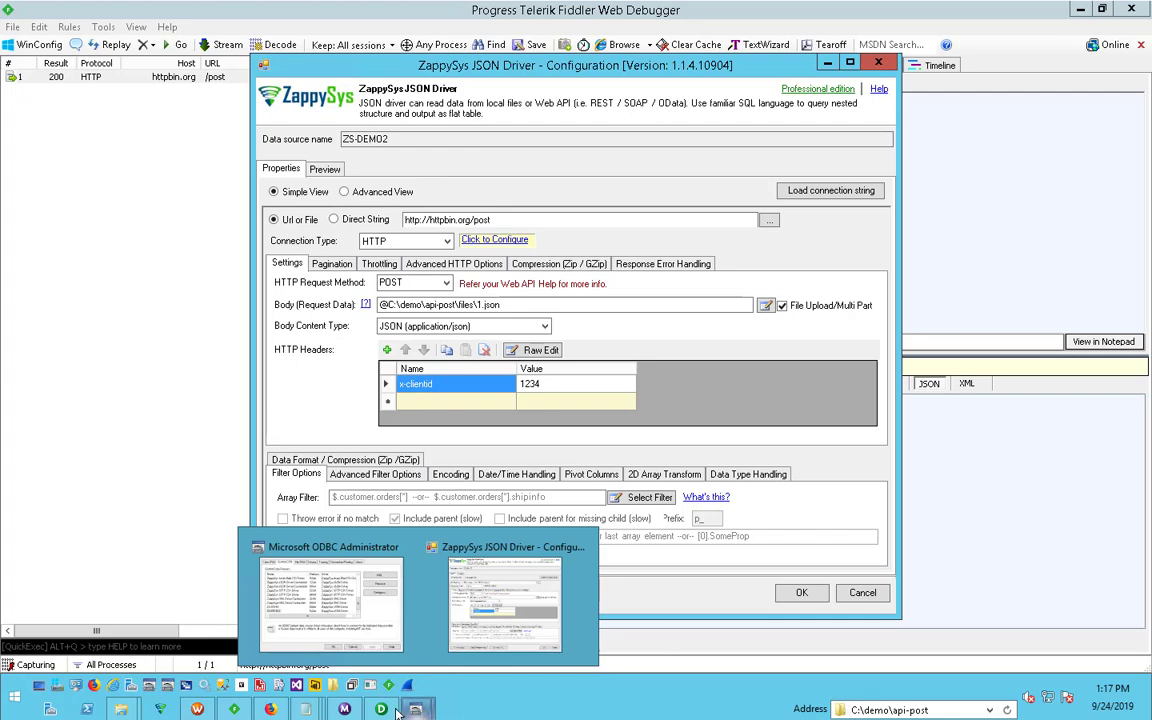
{"action": "left_click", "coordinate": [381, 709]}
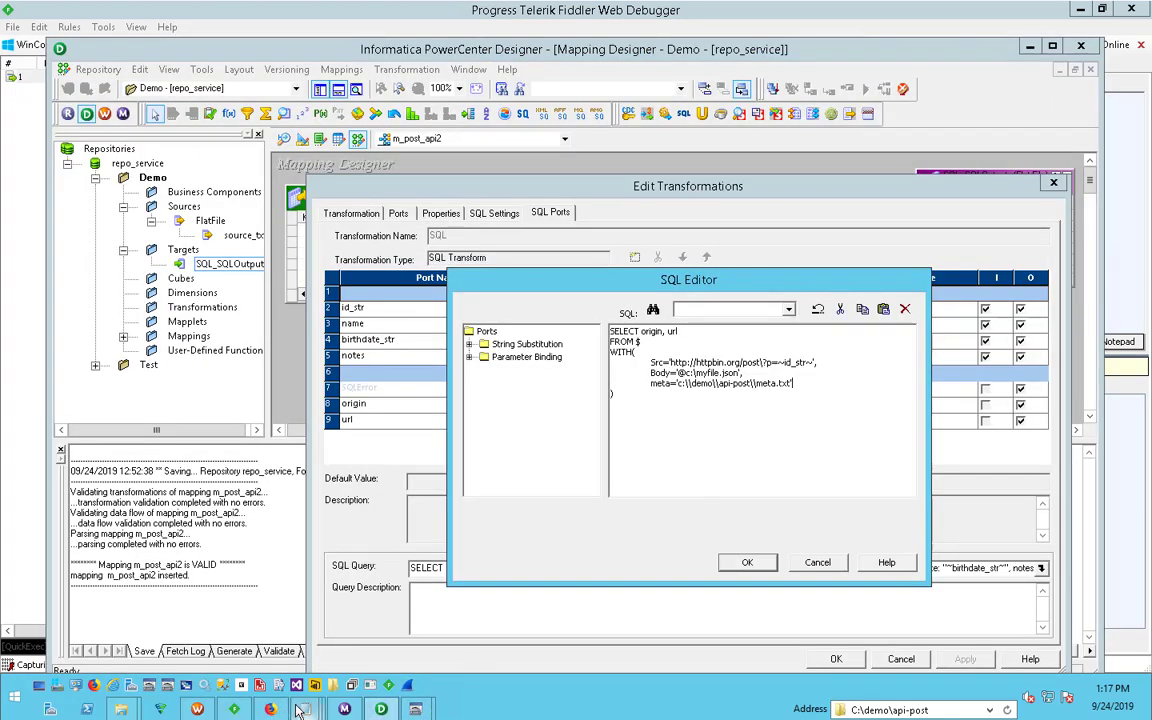
{"action": "mouse_move", "coordinate": [305, 709]}
{"action": "left_click", "coordinate": [316, 608]}
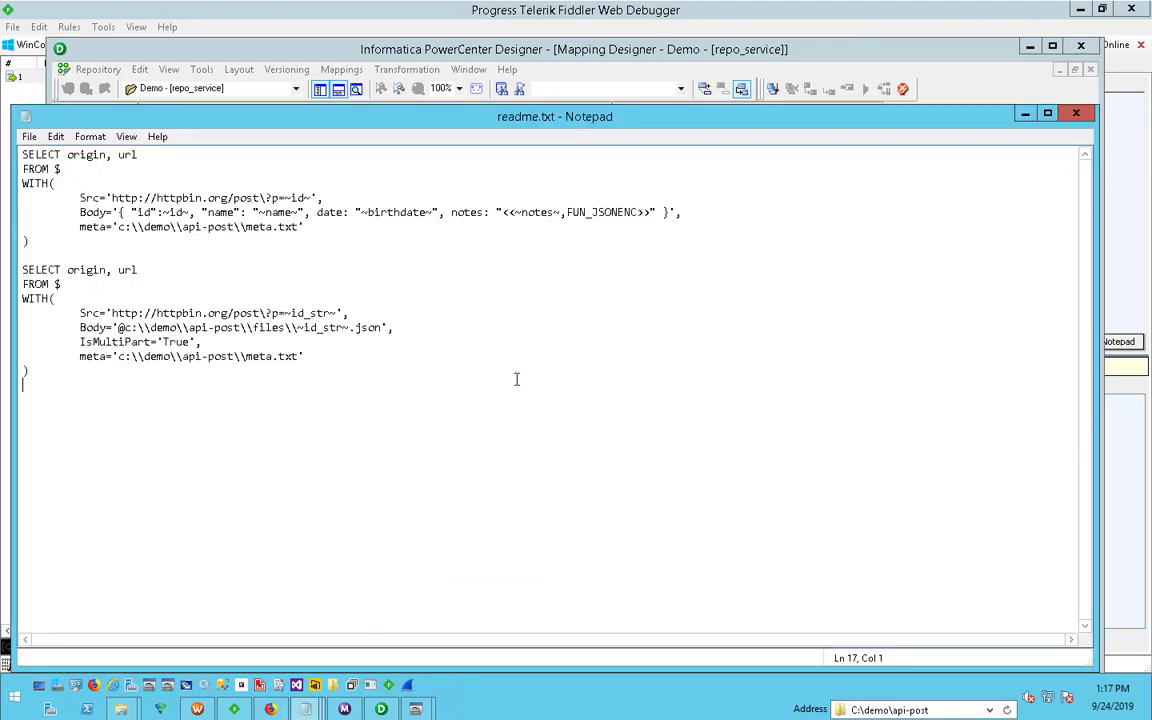
{"action": "left_click_drag", "start_coordinate": [158, 382], "coordinate": [18, 278]}
{"action": "right_click", "coordinate": [41, 306]}
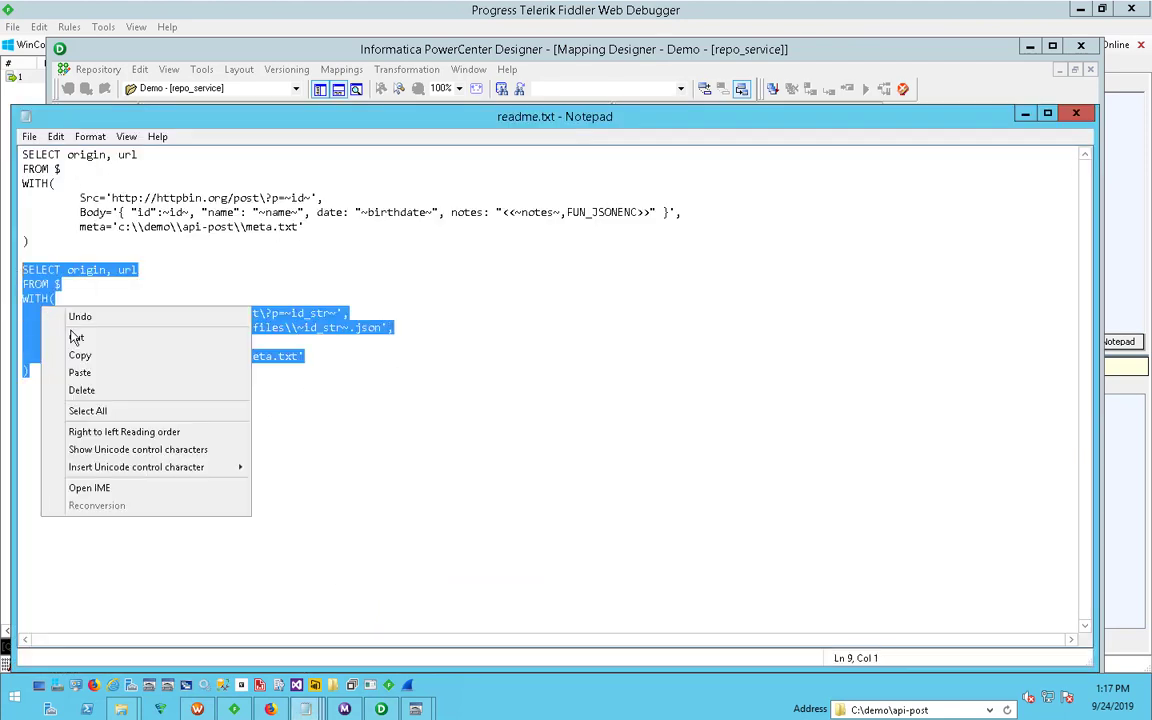
{"action": "left_click", "coordinate": [77, 355]}
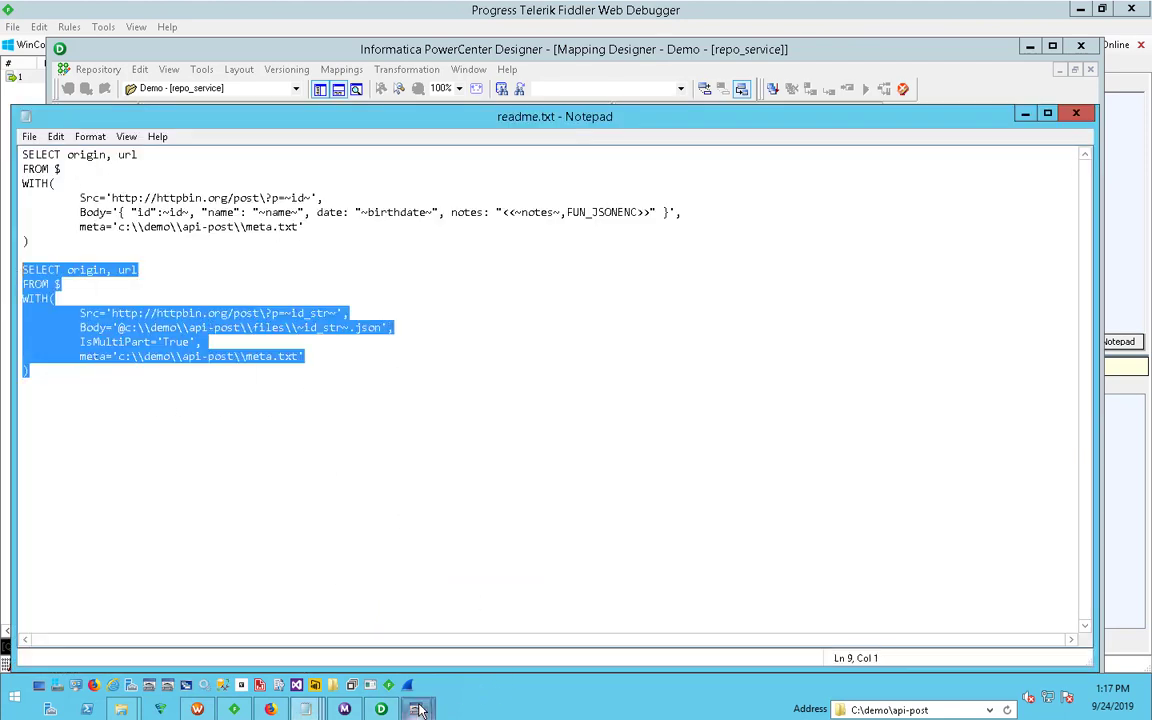
- Switch to PowerCenter Designer and replace the whole query in the SQL Editor with the copied multipart query
{"action": "mouse_move", "coordinate": [415, 708]}
{"action": "left_click", "coordinate": [436, 585]}
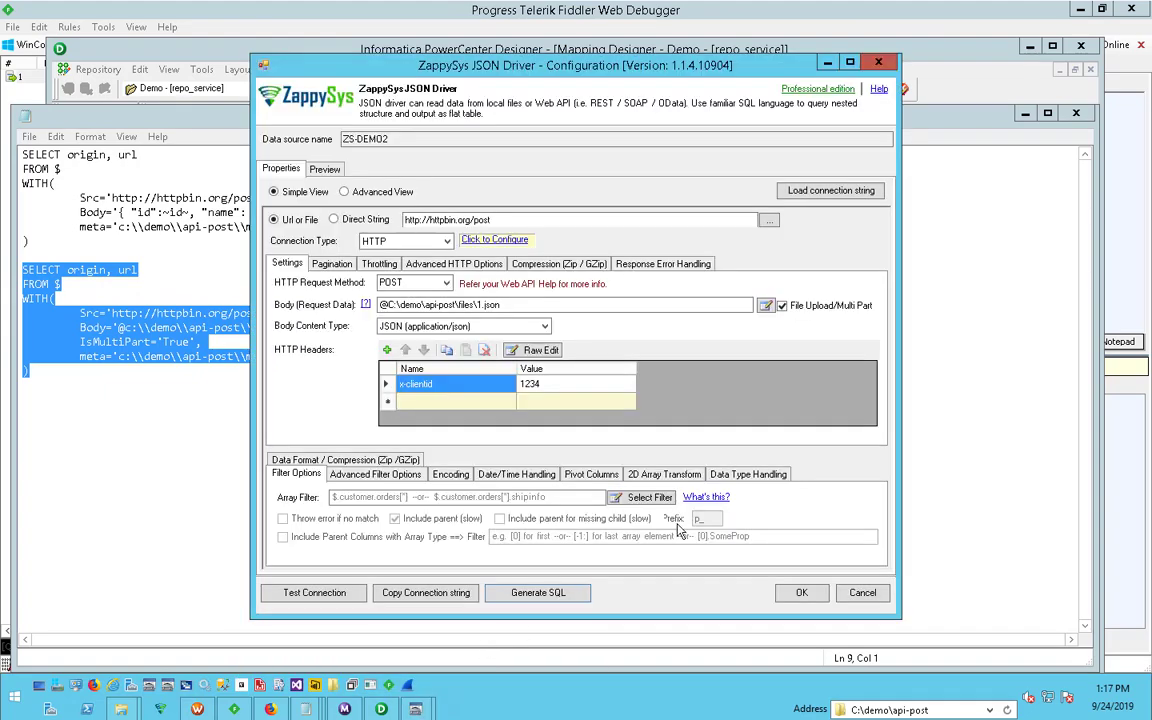
{"action": "left_click", "coordinate": [383, 708]}
{"action": "left_click_drag", "start_coordinate": [692, 415], "coordinate": [528, 304]}
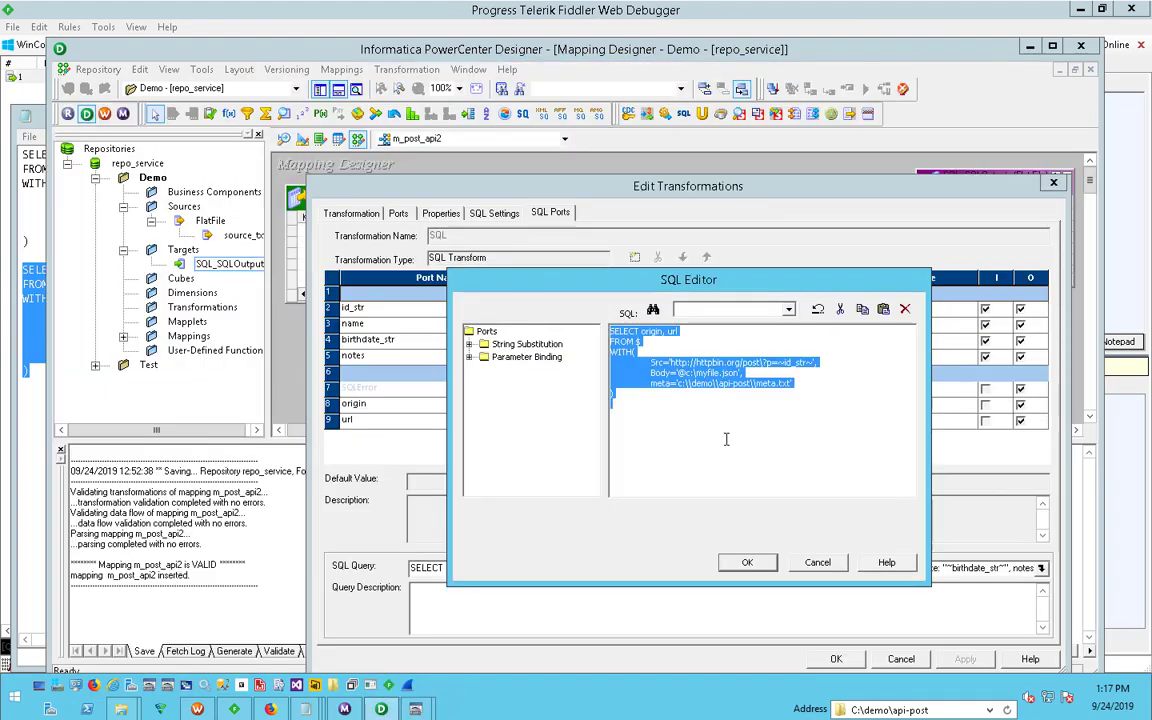
{"action": "key", "text": "ctrl+v"}
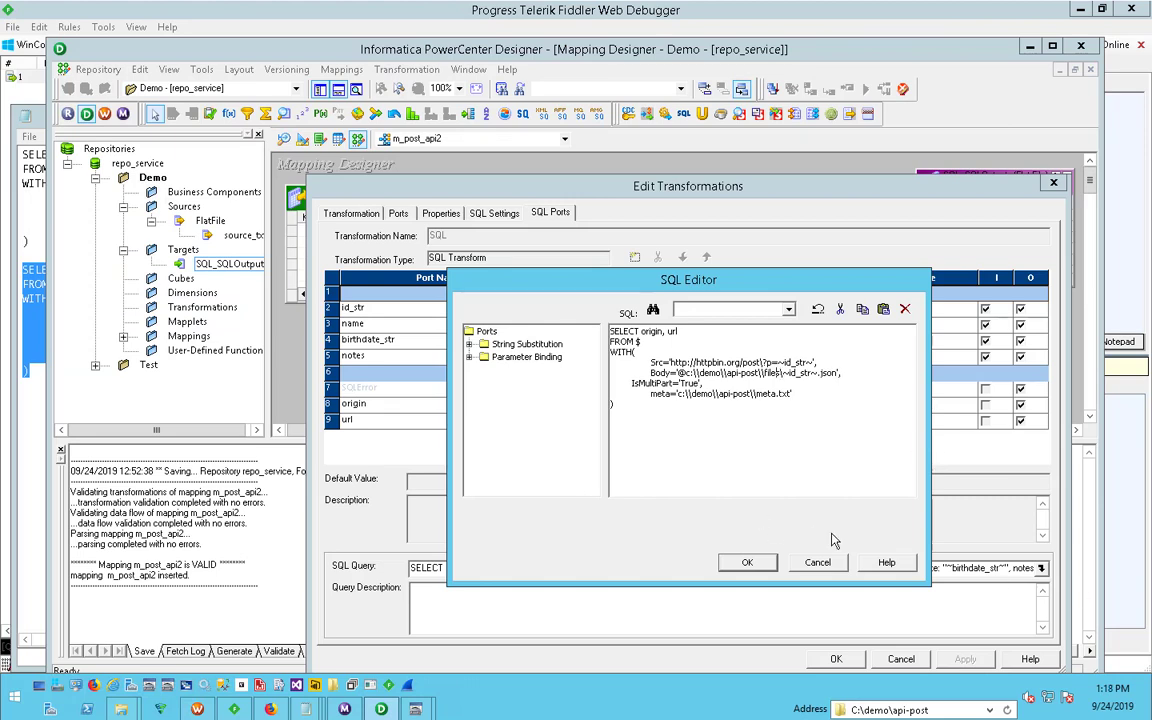
- Change the Body path's ending to \files\file~id_str~.json and accept the query
{"action": "key", "text": "BackSpace"}
{"action": "type", "text": "file"}
{"action": "left_click", "coordinate": [751, 562]}
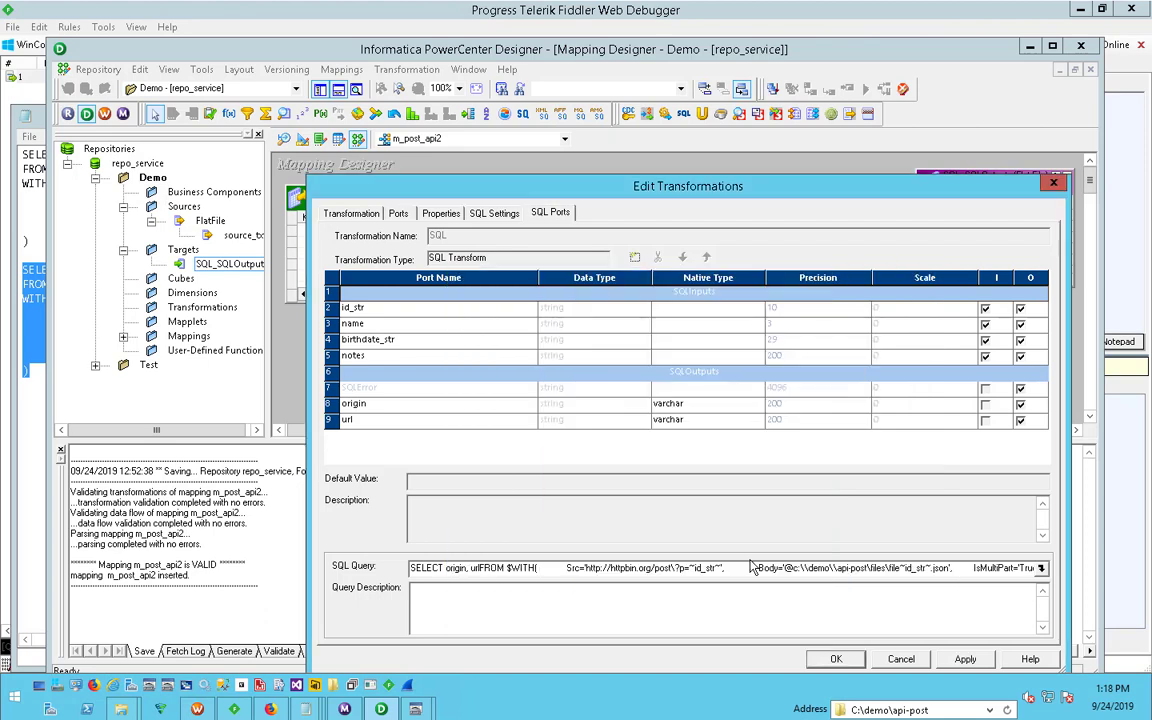
- Reopen the SQL query and change the ending of the Body path to \\files\\~id_str~.json
{"action": "left_click", "coordinate": [1040, 567]}
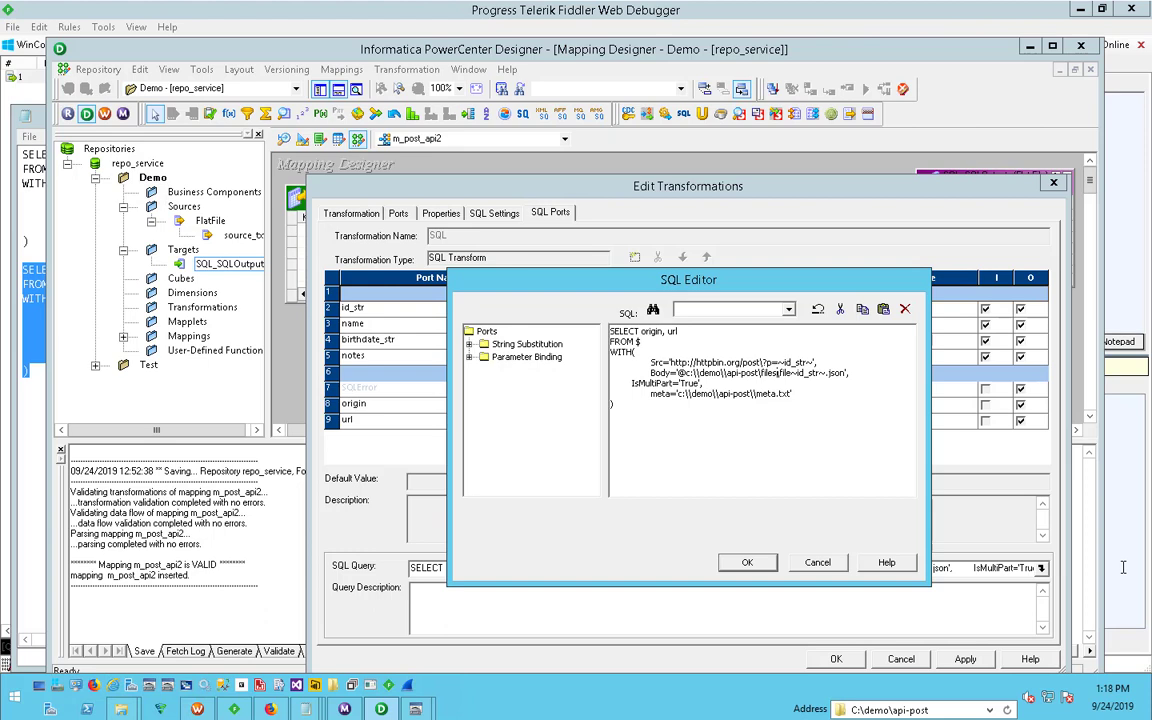
{"action": "type", "text": "\\\\"}
{"action": "key", "text": "BackSpace"}
{"action": "key", "text": "BackSpace"}
{"action": "key", "text": "BackSpace"}
{"action": "key", "text": "BackSpace"}
{"action": "left_click", "coordinate": [750, 563]}
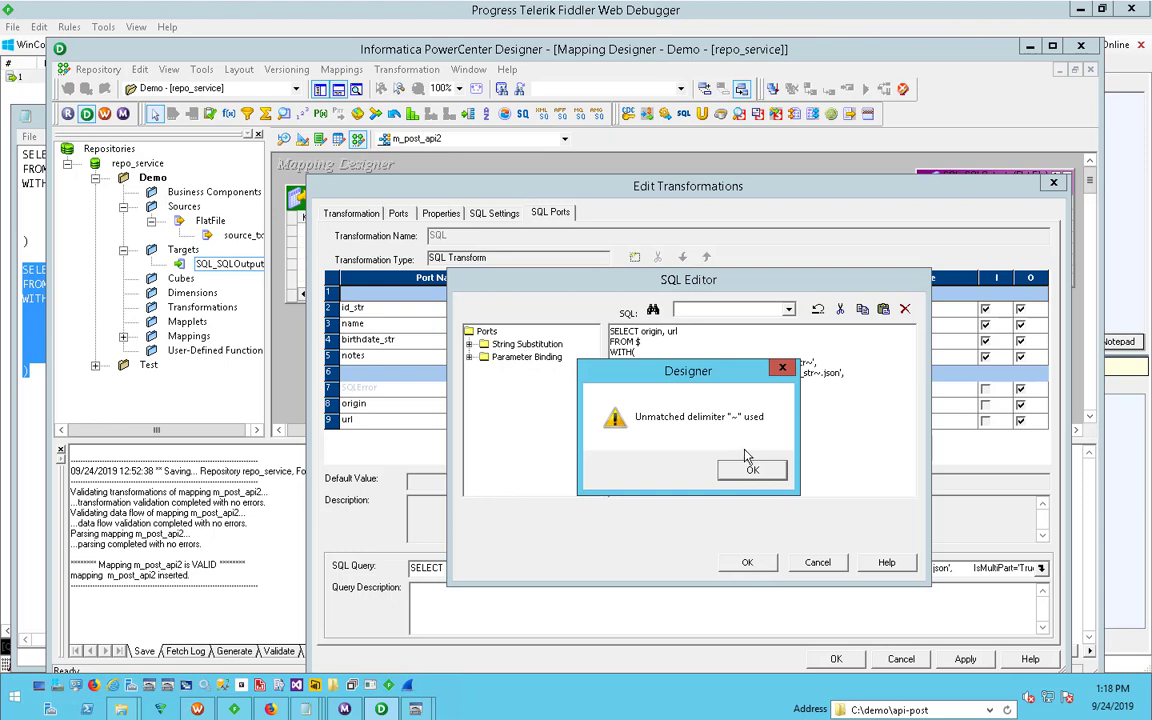
{"action": "left_click_drag", "start_coordinate": [633, 370], "coordinate": [702, 410]}
{"action": "left_click", "coordinate": [779, 511]}
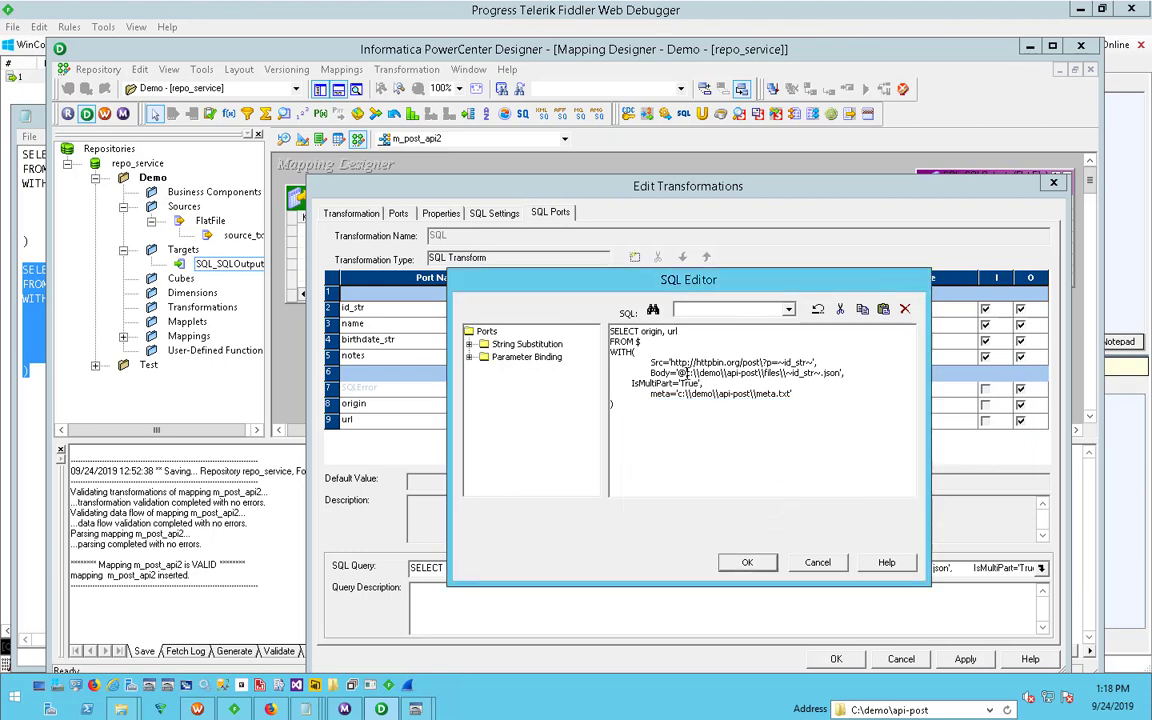
- Cut the file path from the Body value, leaving only '@', and apply the SQL transformation changes
{"action": "left_click_drag", "start_coordinate": [685, 372], "coordinate": [838, 376]}
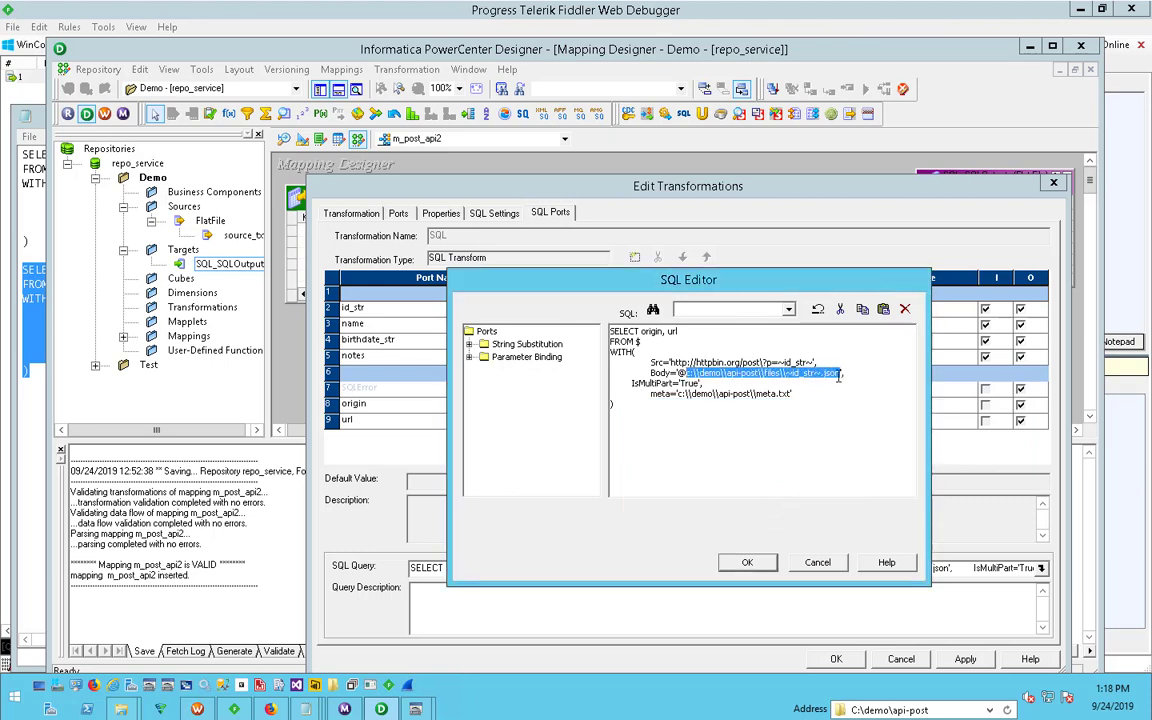
{"action": "key", "text": "Delete"}
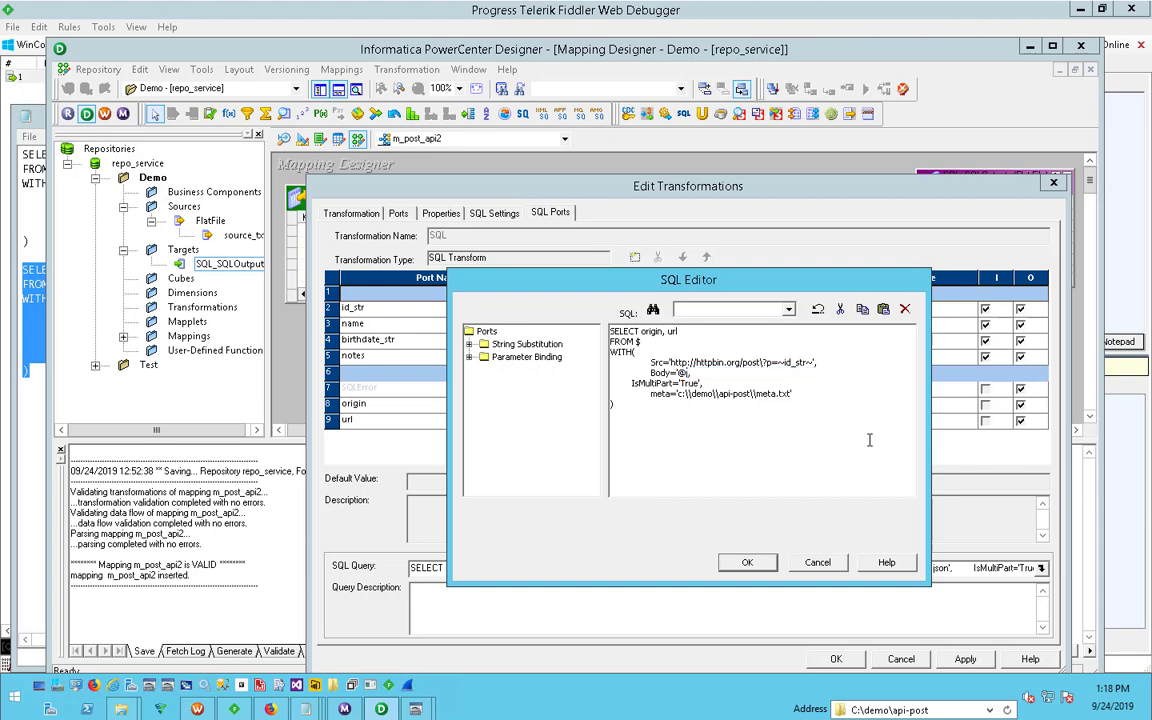
{"action": "left_click", "coordinate": [752, 564]}
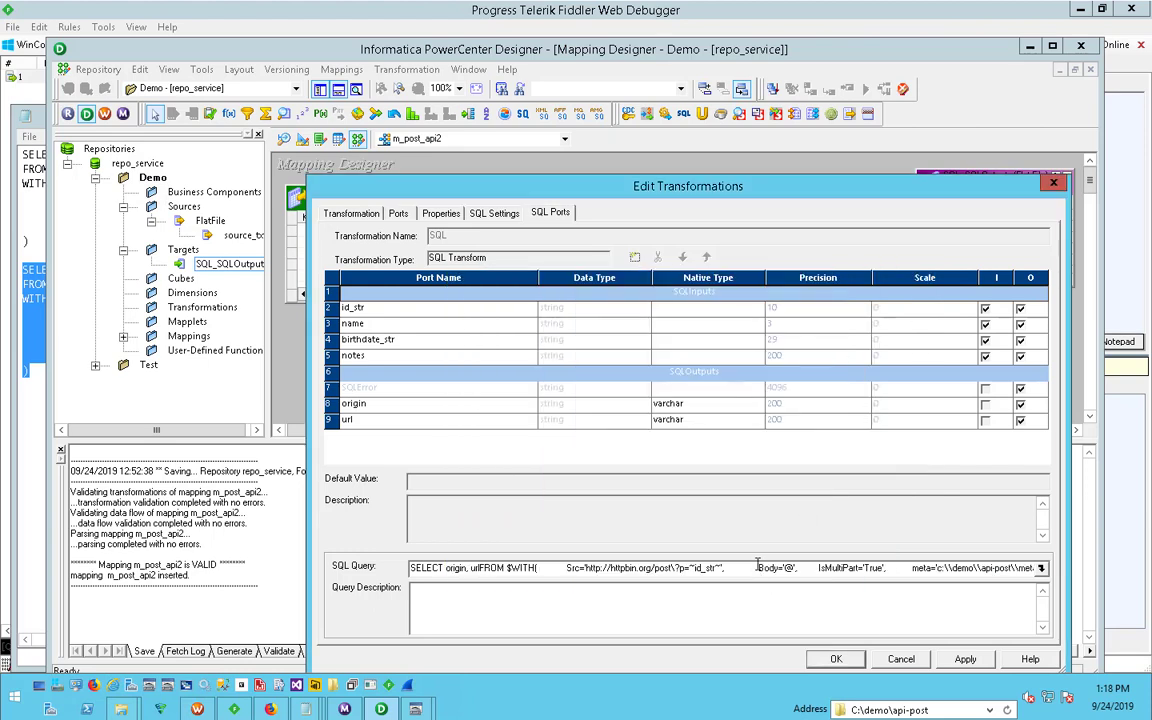
{"action": "left_click", "coordinate": [960, 659]}
{"action": "left_click", "coordinate": [832, 660]}
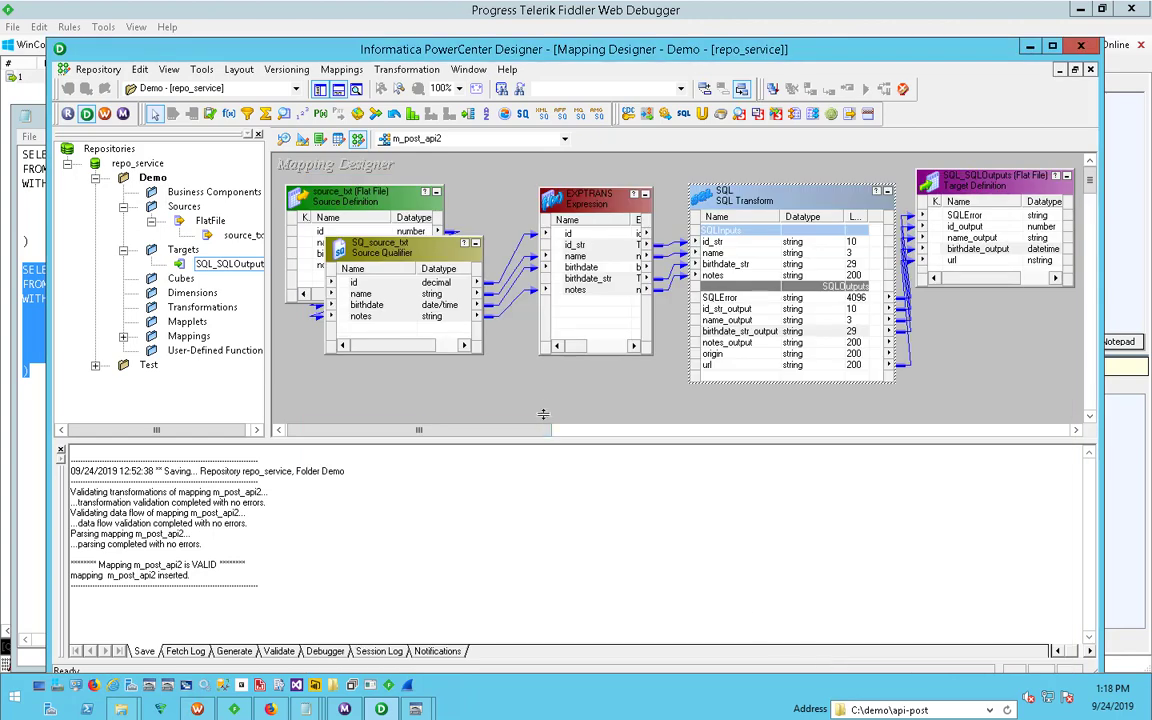
- Add a string port named filepath to the EXPTRANS expression as output only, with precision 255
{"action": "double_click", "coordinate": [593, 230]}
{"action": "left_click", "coordinate": [470, 301]}
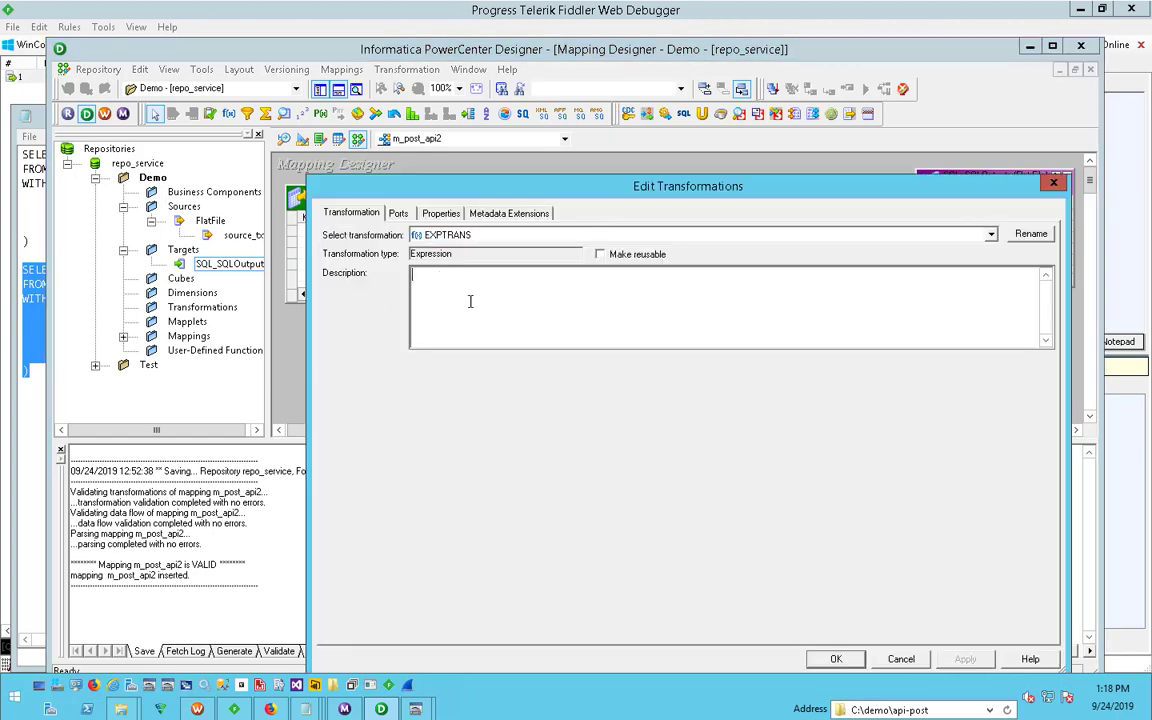
{"action": "left_click", "coordinate": [398, 213]}
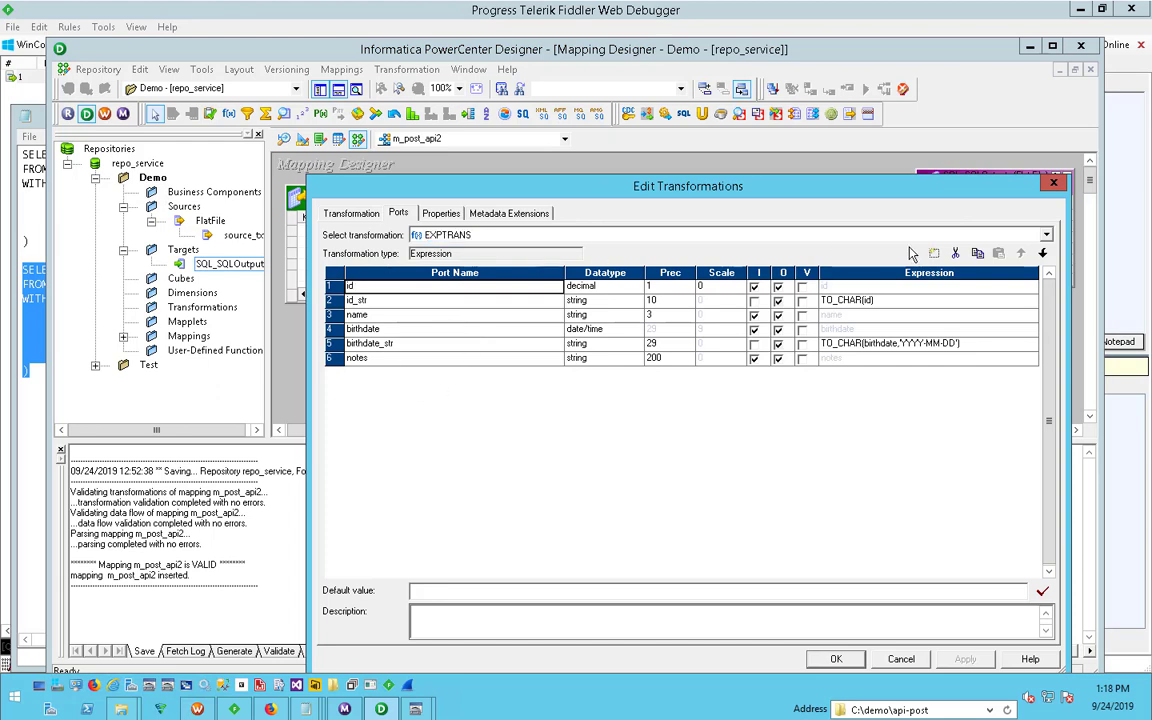
{"action": "left_click", "coordinate": [934, 253]}
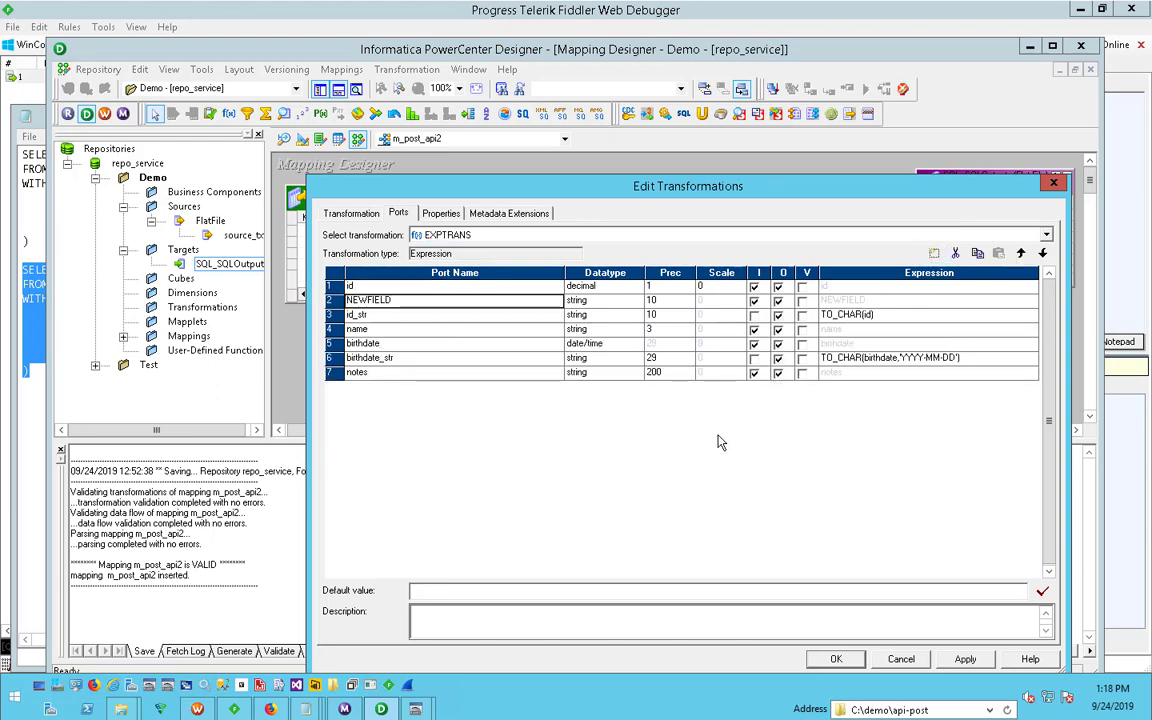
{"action": "type", "text": "filepath"}
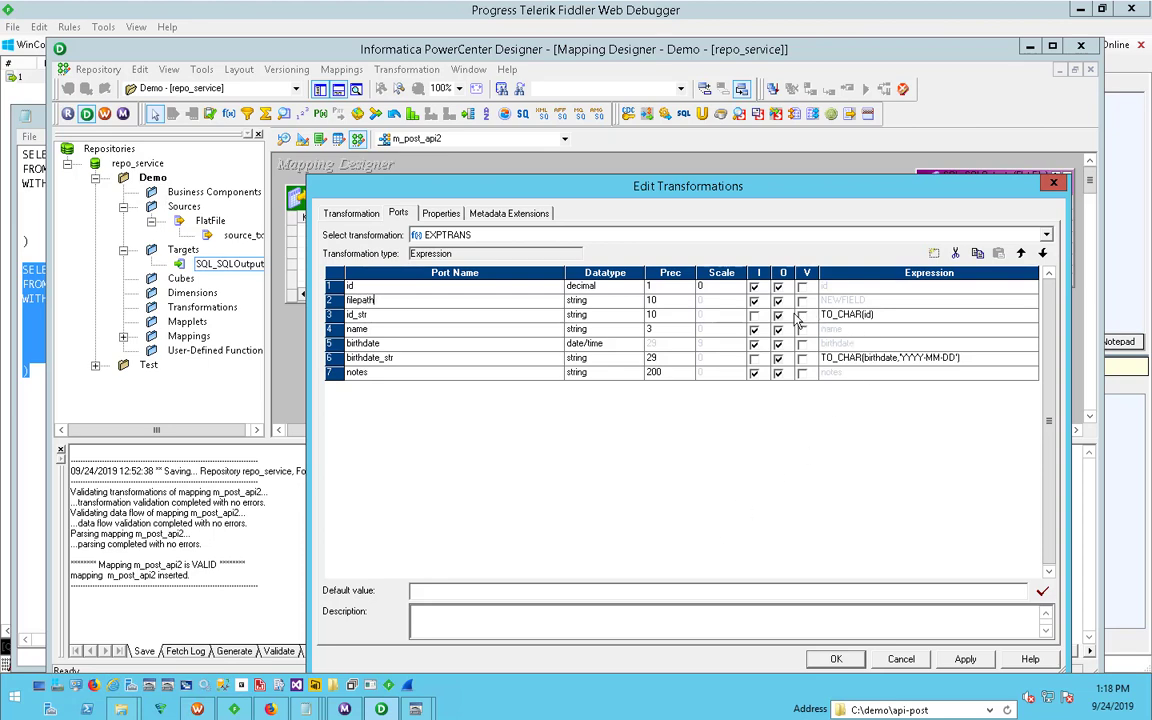
{"action": "left_click", "coordinate": [757, 303]}
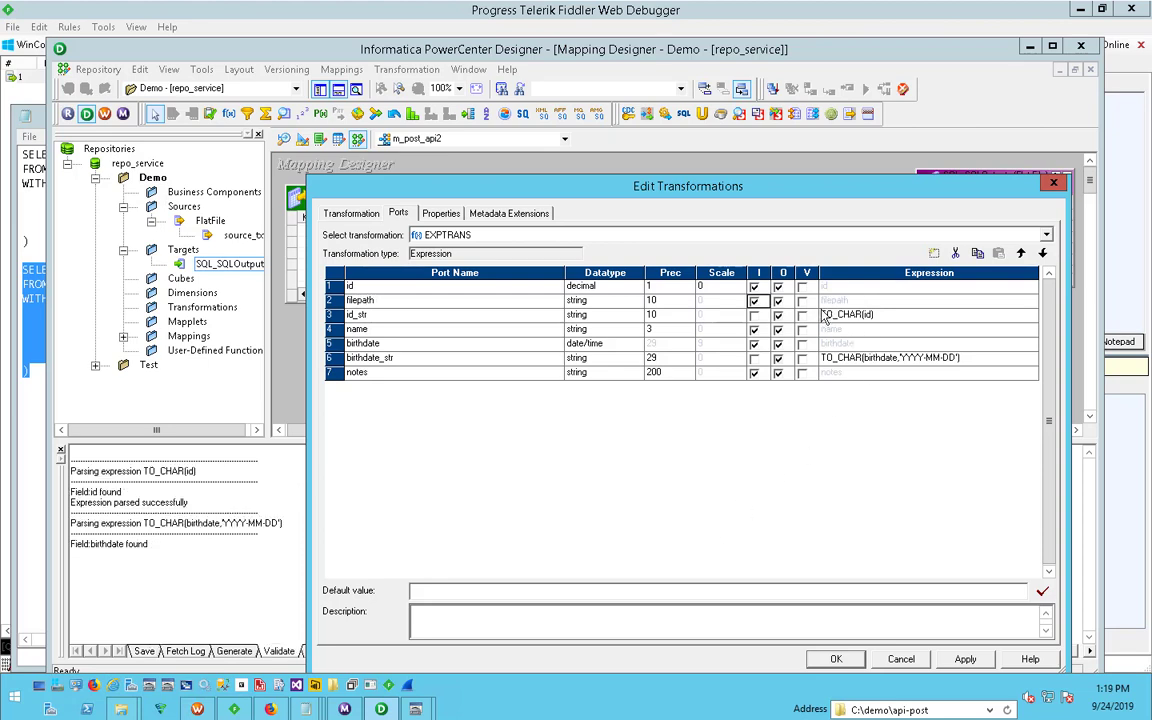
{"action": "left_click", "coordinate": [755, 301]}
{"action": "left_click", "coordinate": [838, 301]}
{"action": "left_click", "coordinate": [667, 302]}
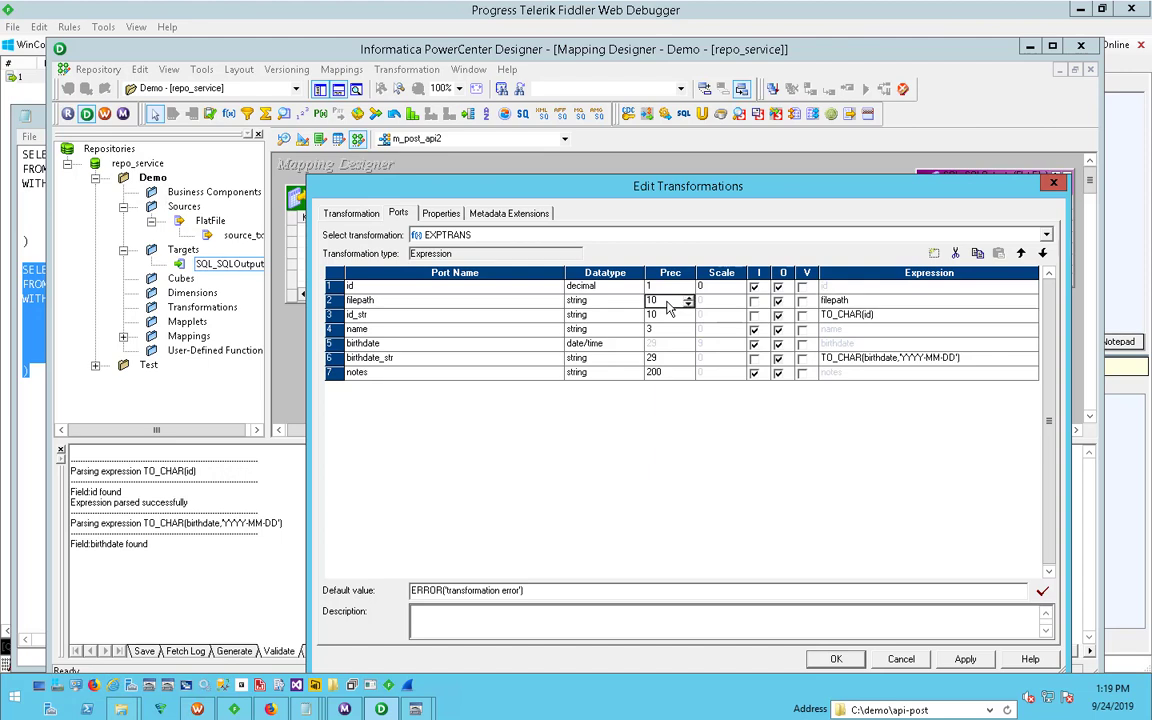
{"action": "type", "text": "255"}
- Replace the filepath port's formula with the cut path, using single backslashes: 'c:\demo\api-post\files\~id_str~.json'
{"action": "left_click", "coordinate": [996, 305]}
{"action": "left_click", "coordinate": [1031, 301]}
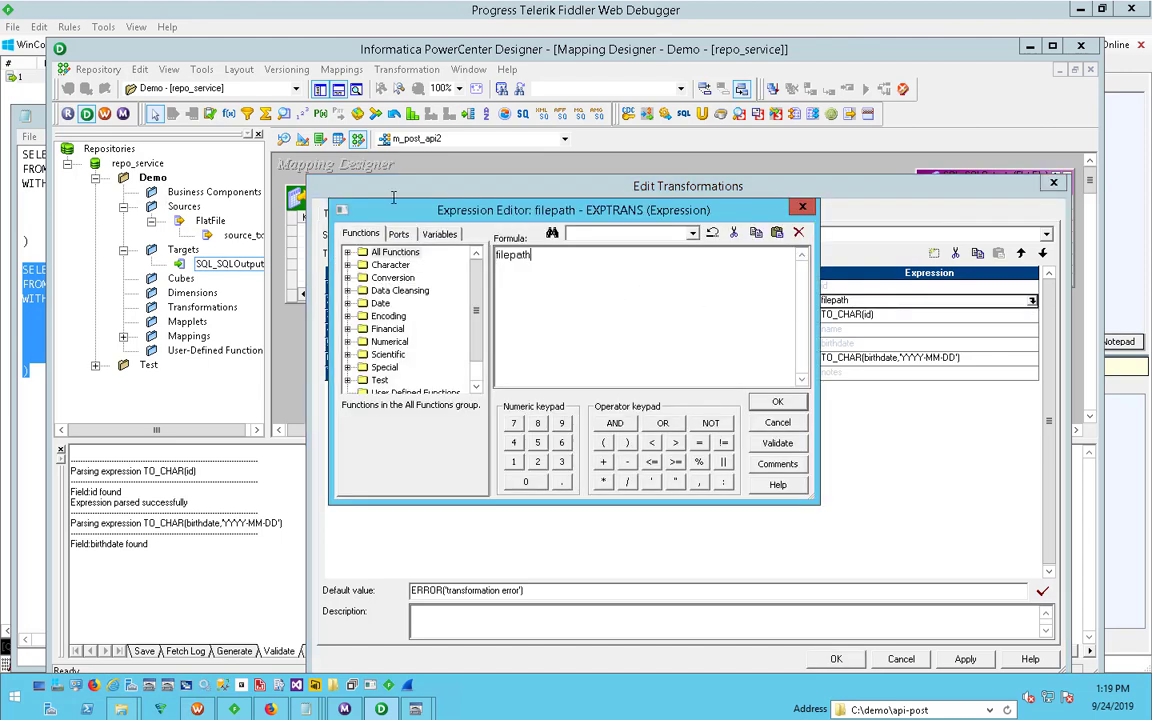
{"action": "left_click_drag", "start_coordinate": [399, 158], "coordinate": [393, 211]}
{"action": "key", "text": "Delete"}
{"action": "type", "text": "'c:\\\\demo\\\\api-post\\\\files\\\\'||id_str||'.json'"}
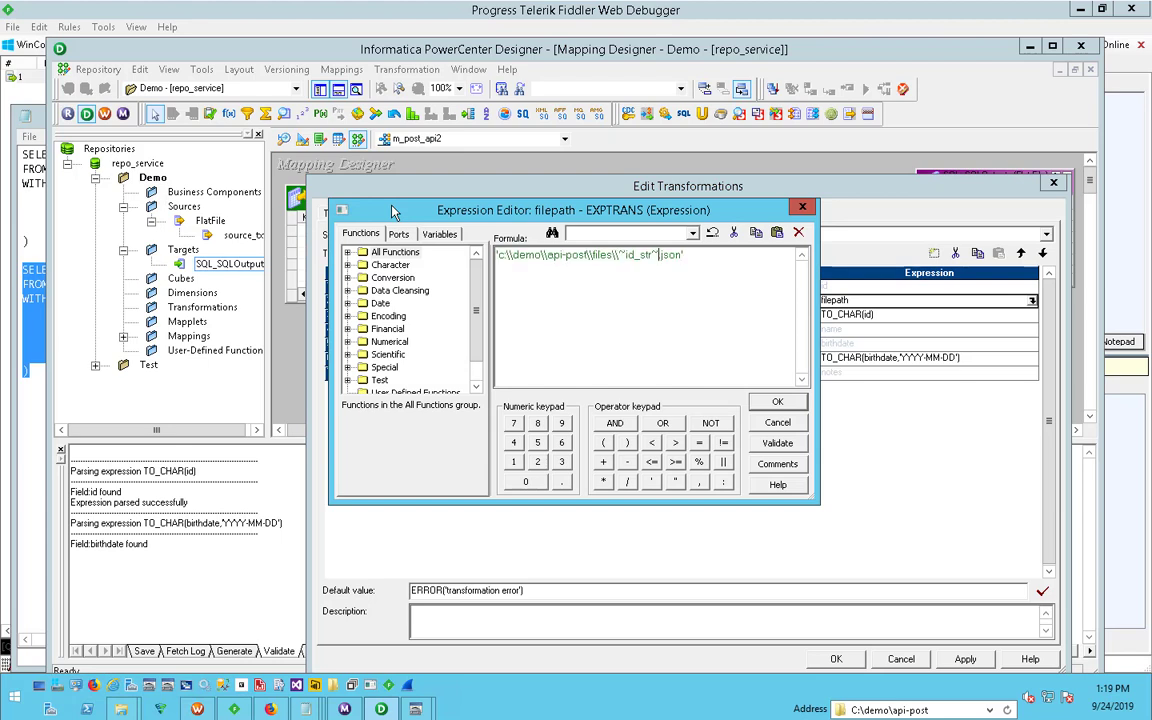
{"action": "key", "text": "Delete"}
{"action": "key", "text": "Delete"}
{"action": "key", "text": "Delete"}
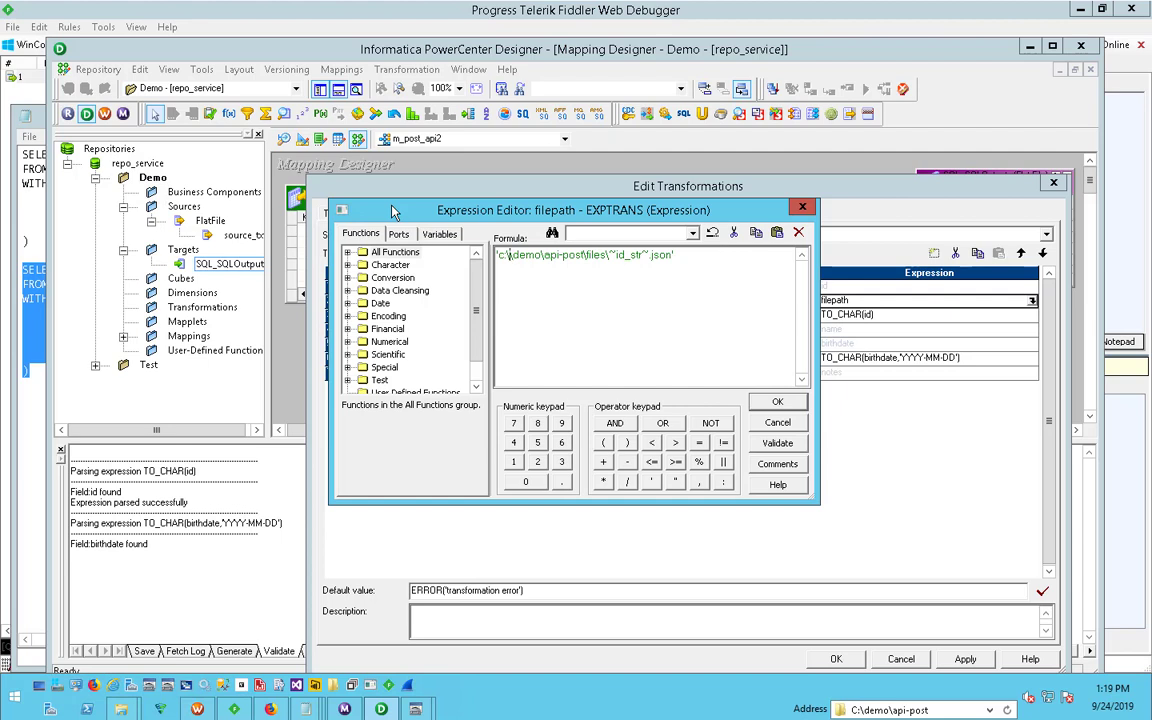
{"action": "key", "text": "Delete"}
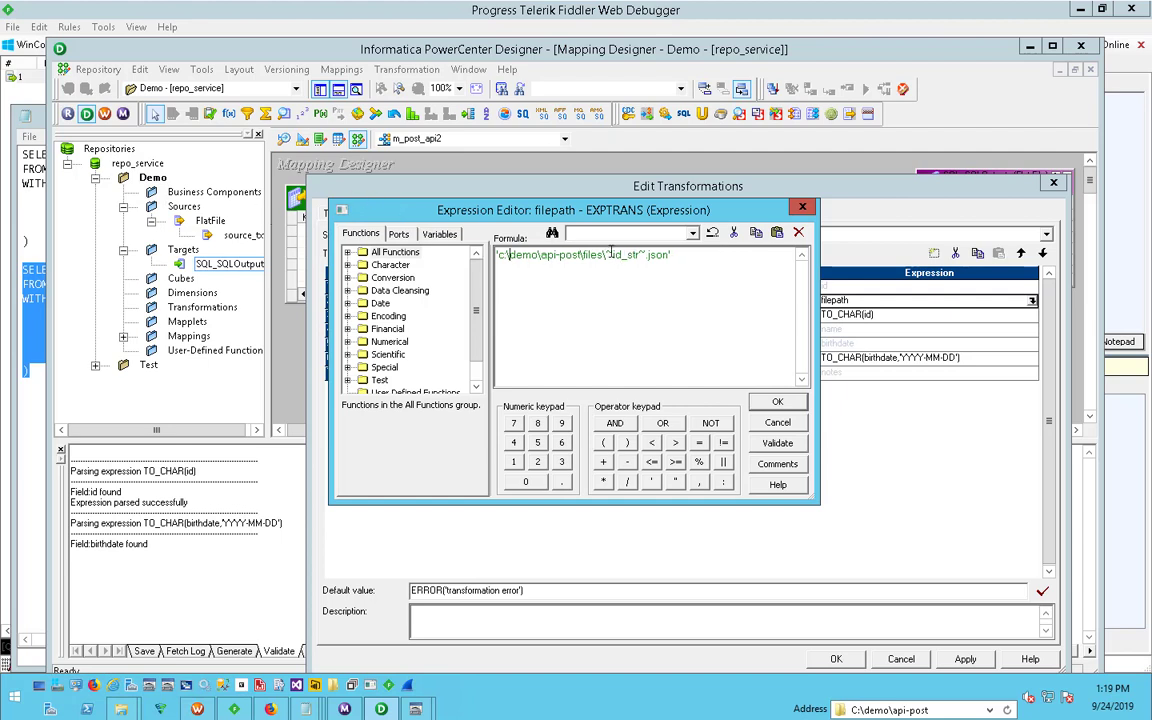
- Replace ~id_str~ in the formula with the concatenated id port, giving 'c:\demo\api-post\files\'|| id ||'json'
{"action": "left_click_drag", "start_coordinate": [605, 255], "coordinate": [649, 256]}
{"action": "key", "text": "Delete"}
{"action": "type", "text": "'|| ||"}
{"action": "key", "text": "Left"}
{"action": "left_click", "coordinate": [412, 235]}
{"action": "double_click", "coordinate": [389, 264]}
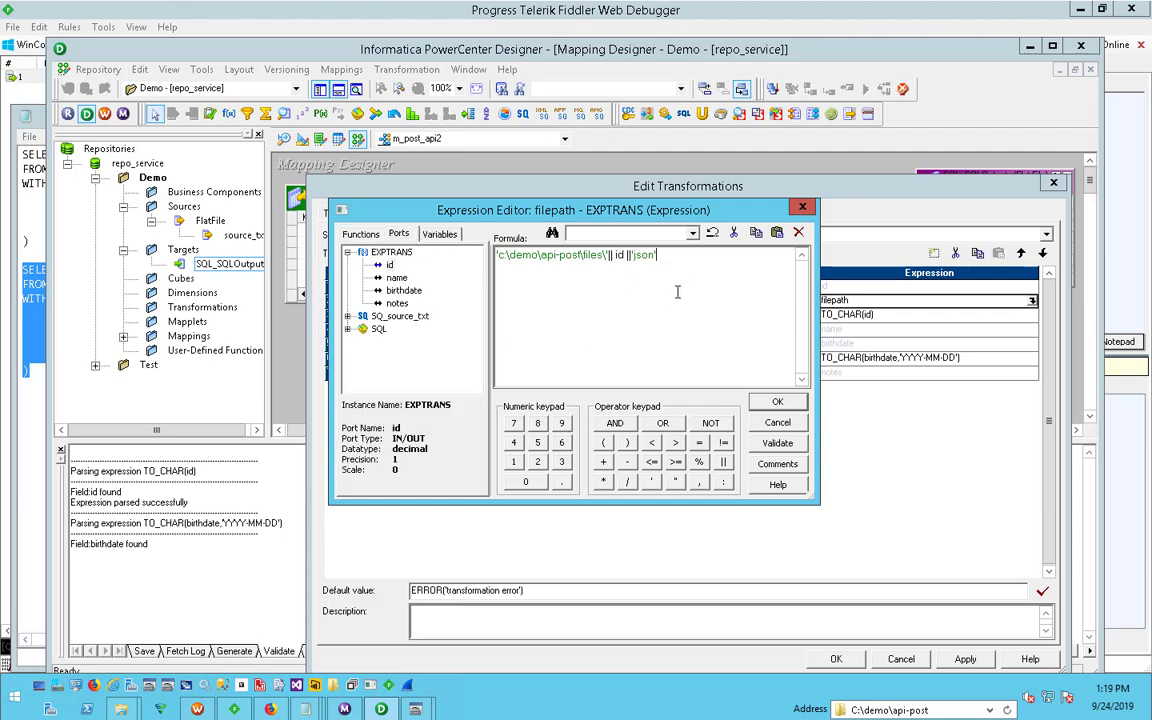
- Validate the filepath expression, accept it, and apply the changes to EXPTRANS
{"action": "left_click", "coordinate": [777, 443]}
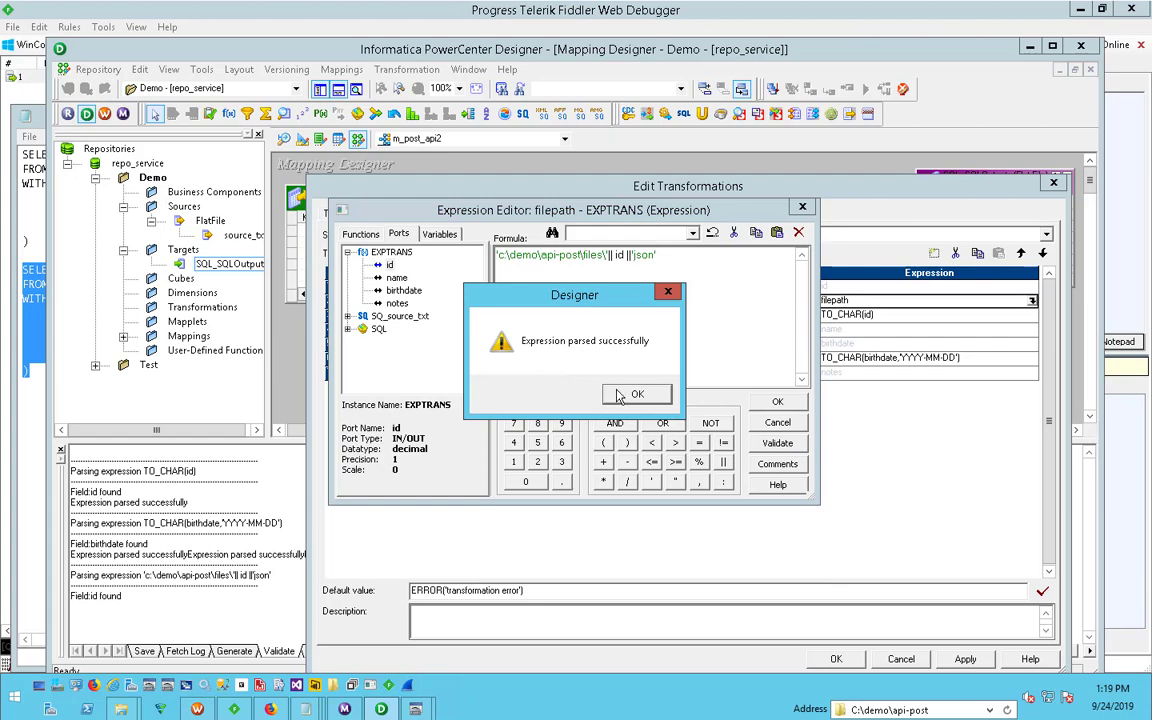
{"action": "left_click", "coordinate": [622, 392]}
{"action": "left_click", "coordinate": [777, 403]}
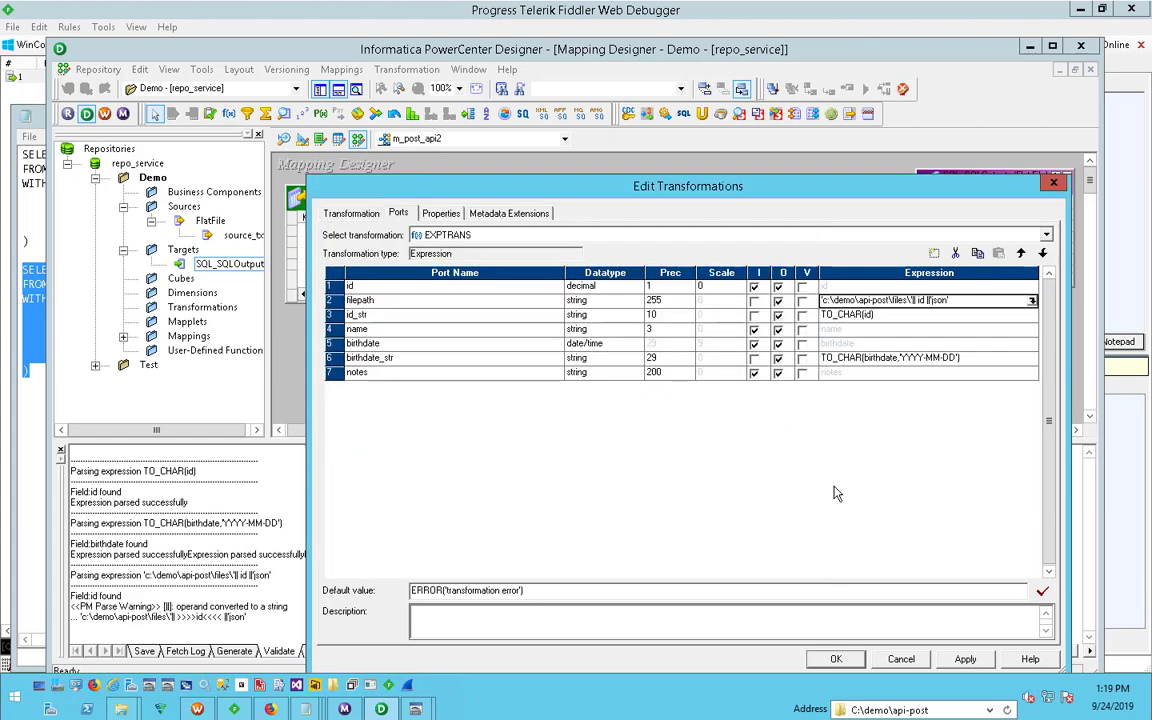
{"action": "left_click", "coordinate": [964, 659]}
{"action": "left_click", "coordinate": [836, 659]}
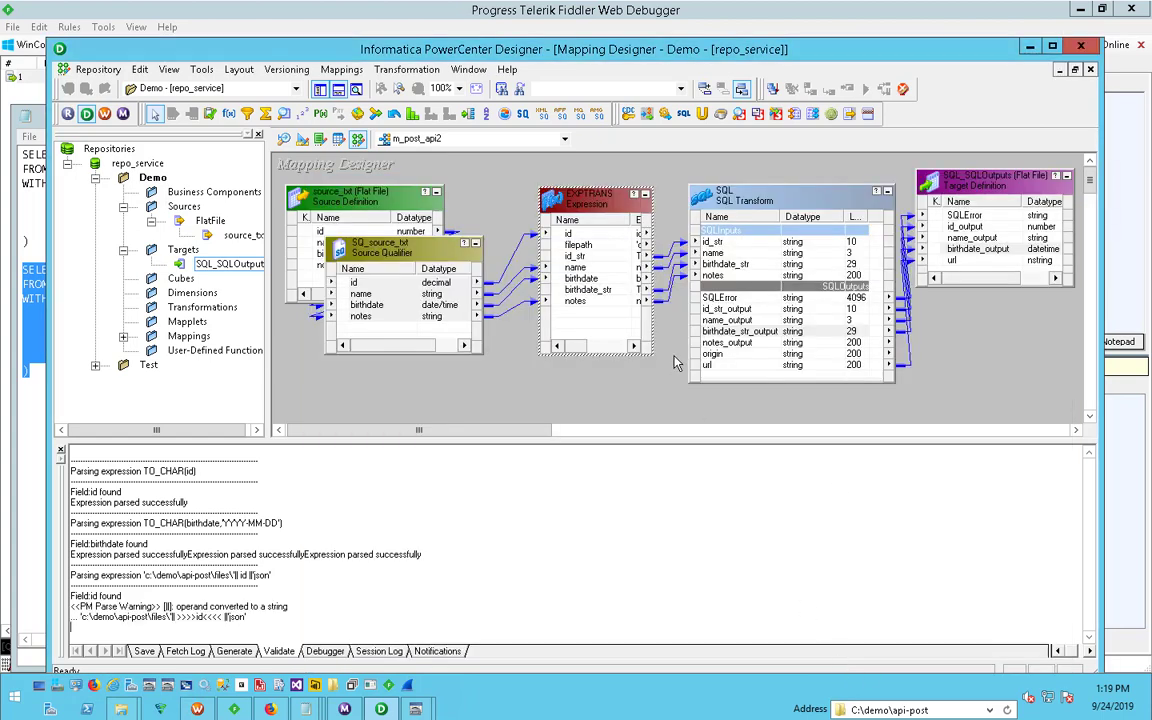
- Link the filepath port from EXPTRANS into the SQL transformation as a new input port
{"action": "left_click", "coordinate": [586, 304]}
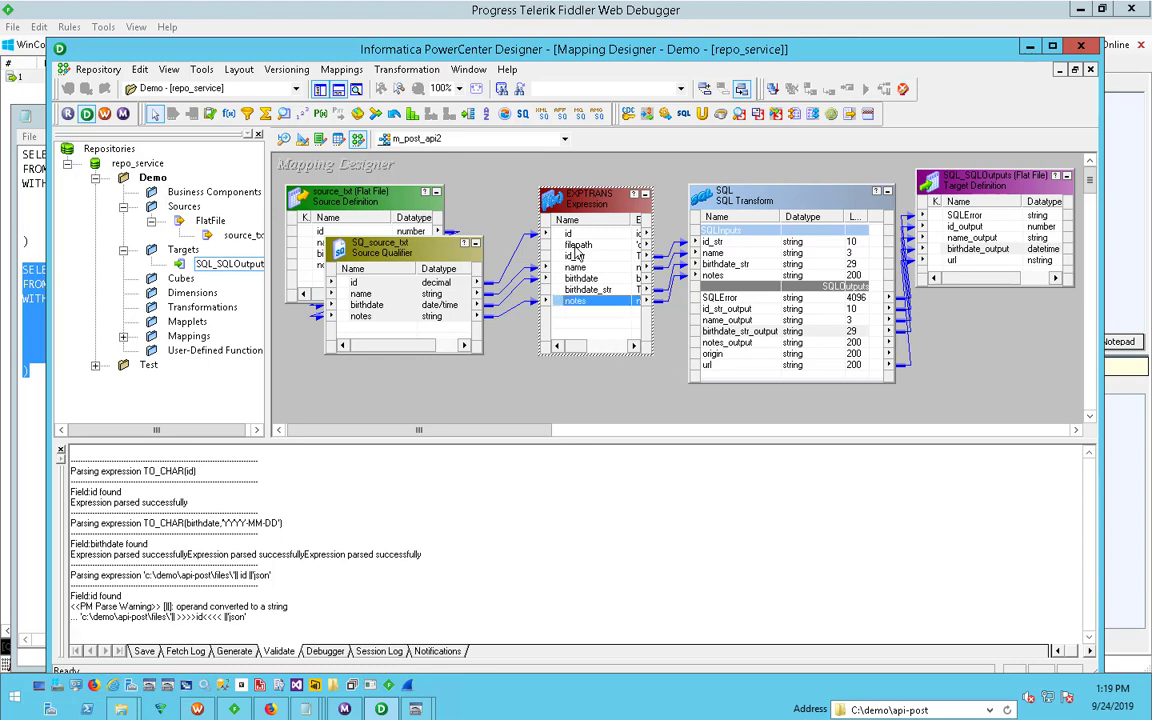
{"action": "left_click_drag", "start_coordinate": [580, 246], "coordinate": [712, 243]}
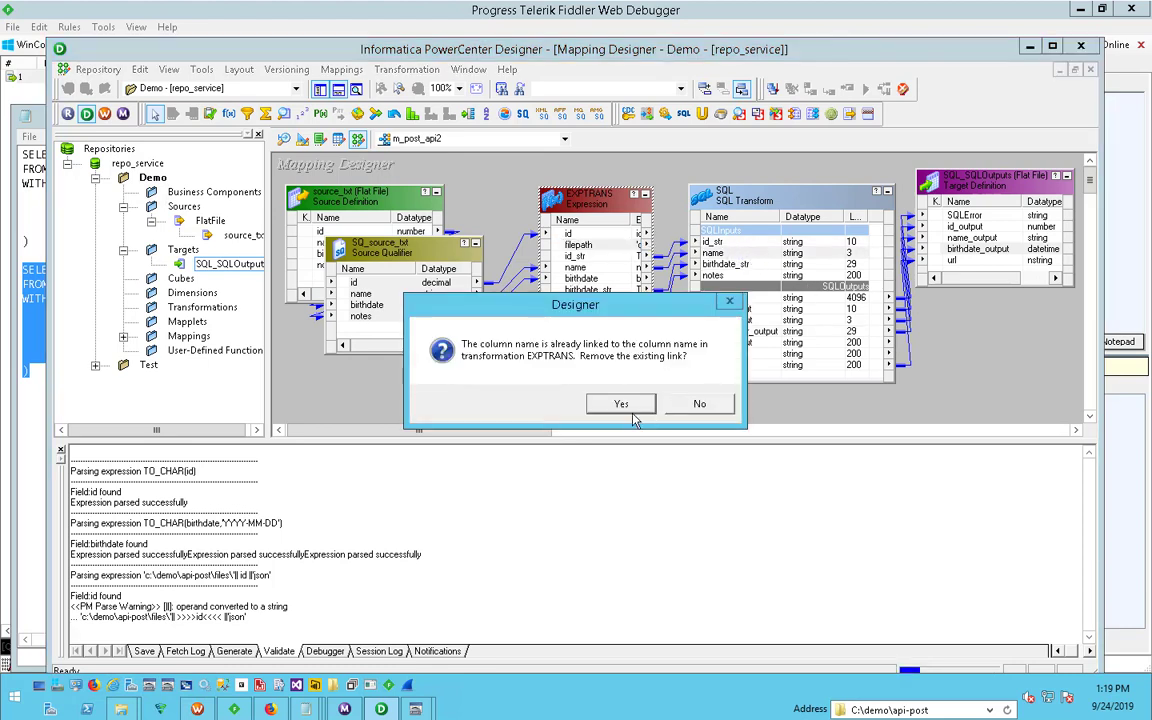
{"action": "left_click", "coordinate": [628, 405]}
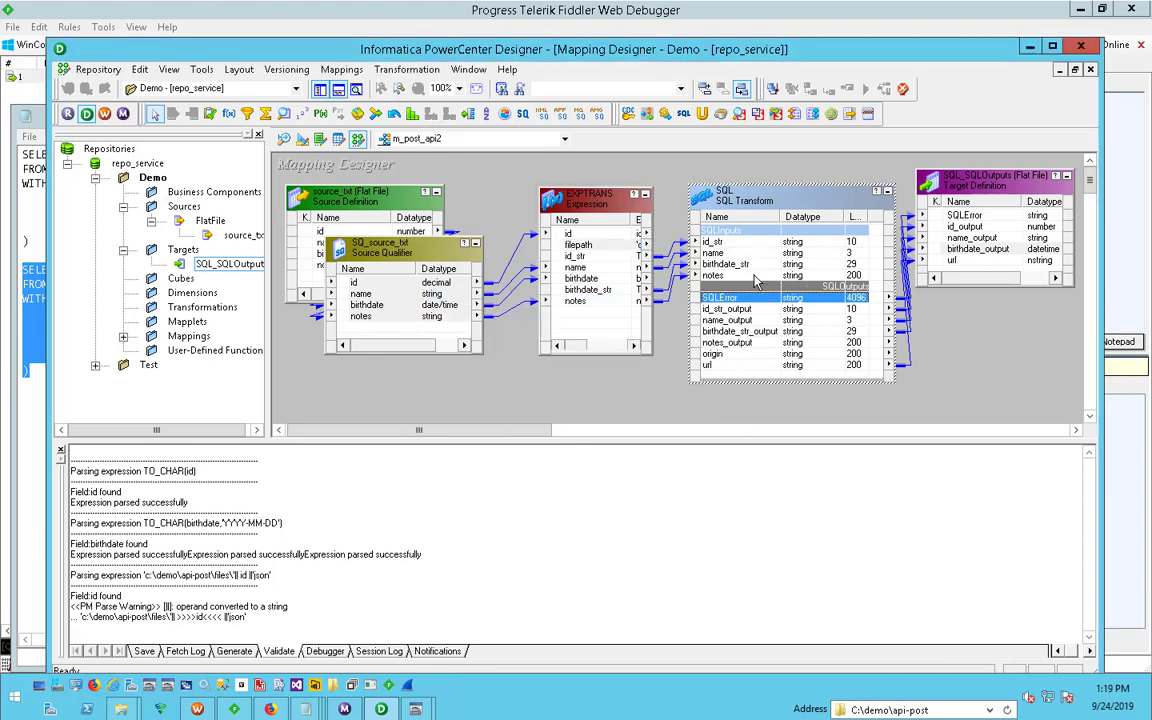
{"action": "left_click_drag", "start_coordinate": [578, 245], "coordinate": [706, 338]}
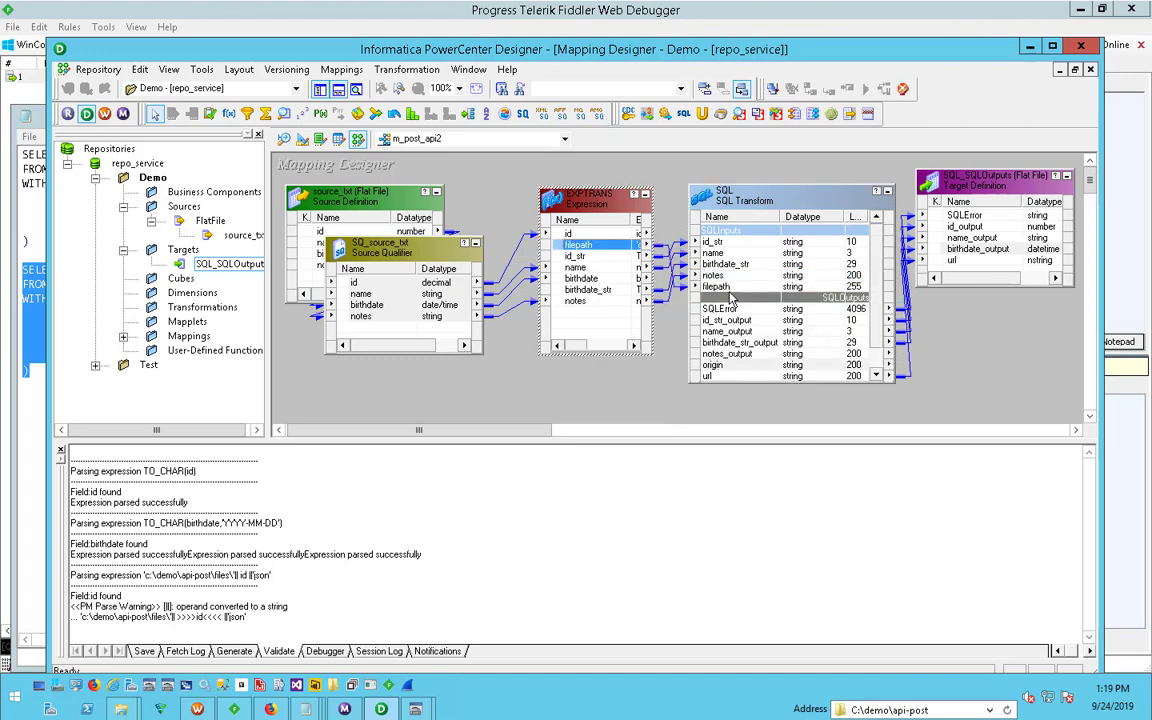
- Set the SQL query's Body to '@~filepath~' using the filepath string substitution port, accept the changes, and save the mapping
{"action": "double_click", "coordinate": [780, 205]}
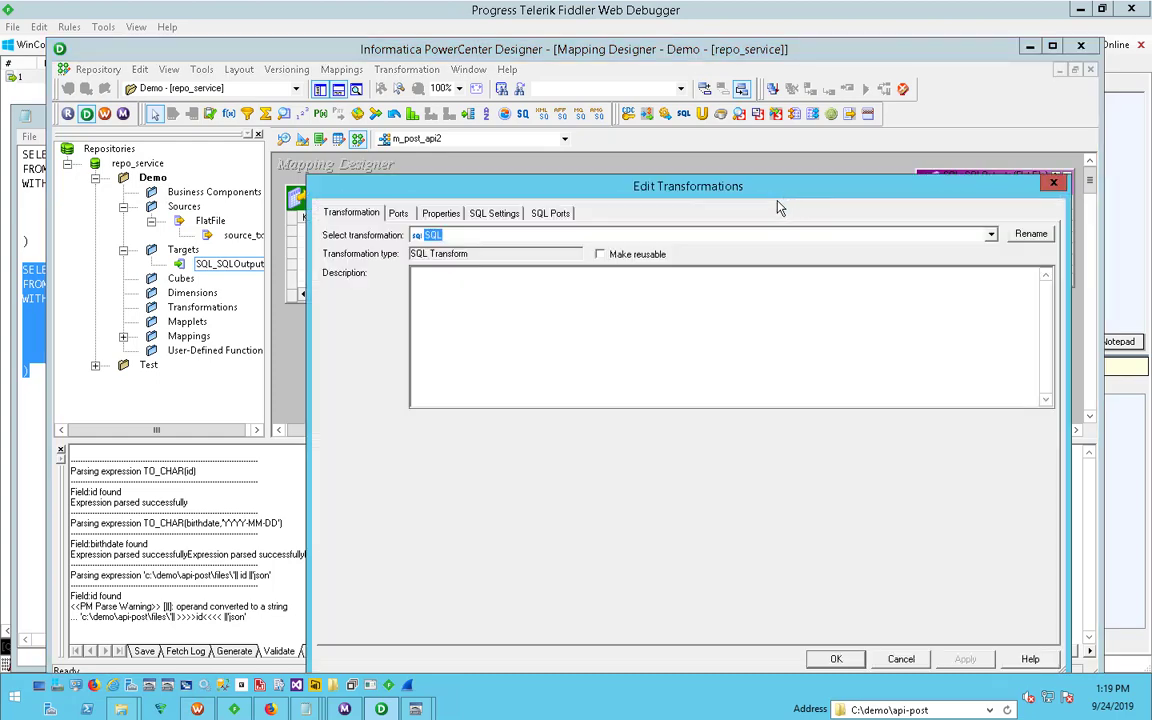
{"action": "left_click", "coordinate": [550, 213]}
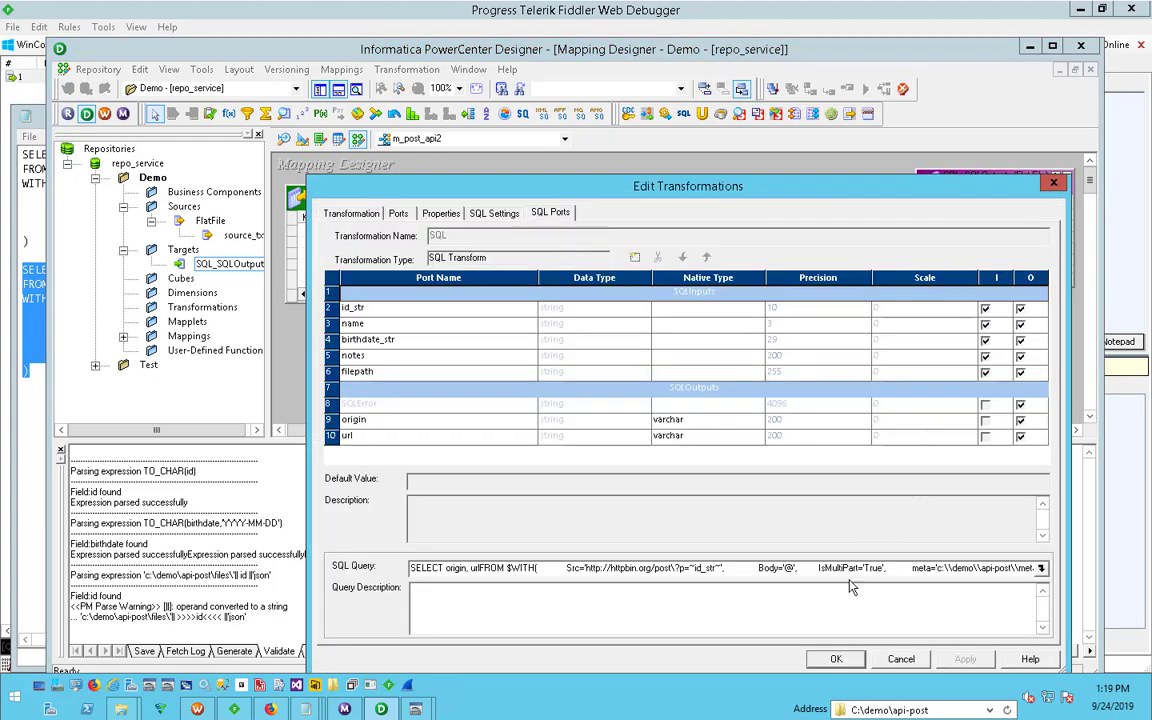
{"action": "left_click", "coordinate": [1041, 568]}
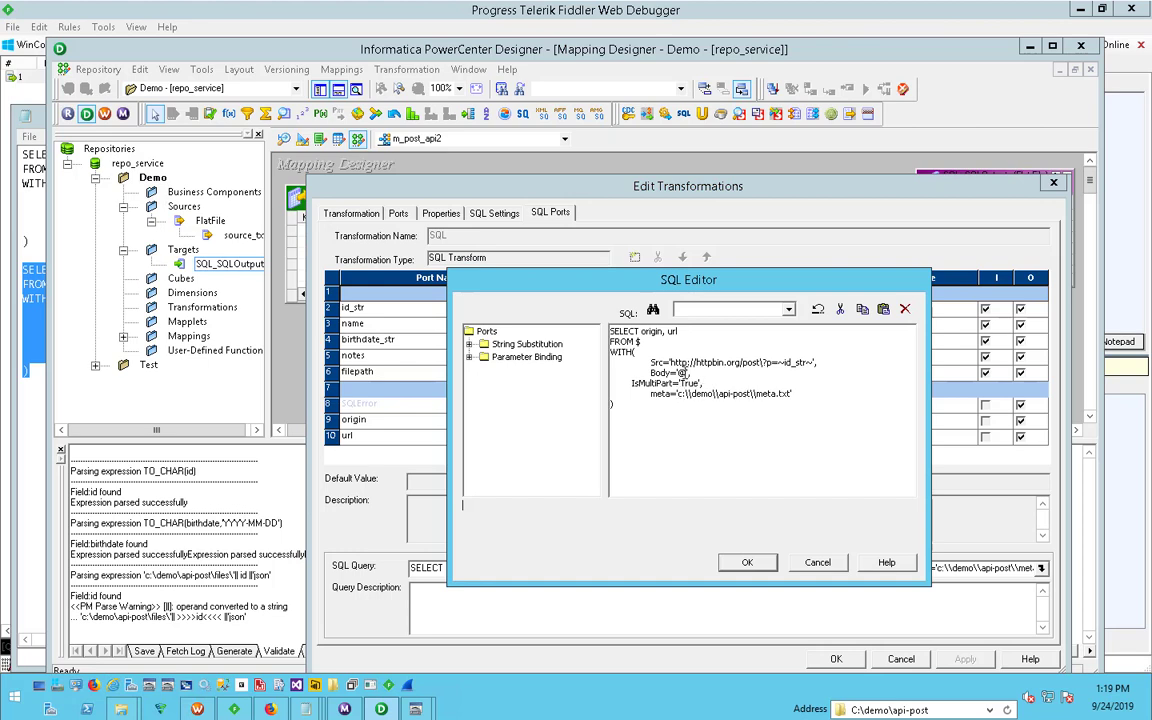
{"action": "left_click", "coordinate": [470, 344]}
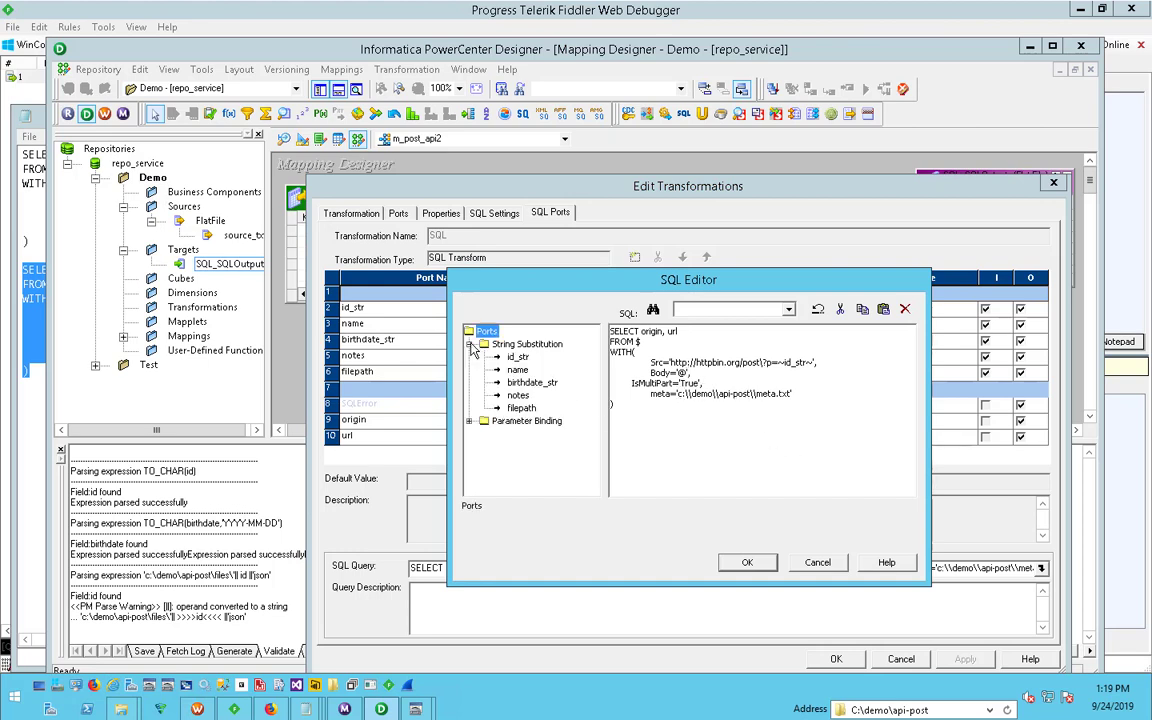
{"action": "left_click", "coordinate": [687, 374]}
{"action": "double_click", "coordinate": [520, 408]}
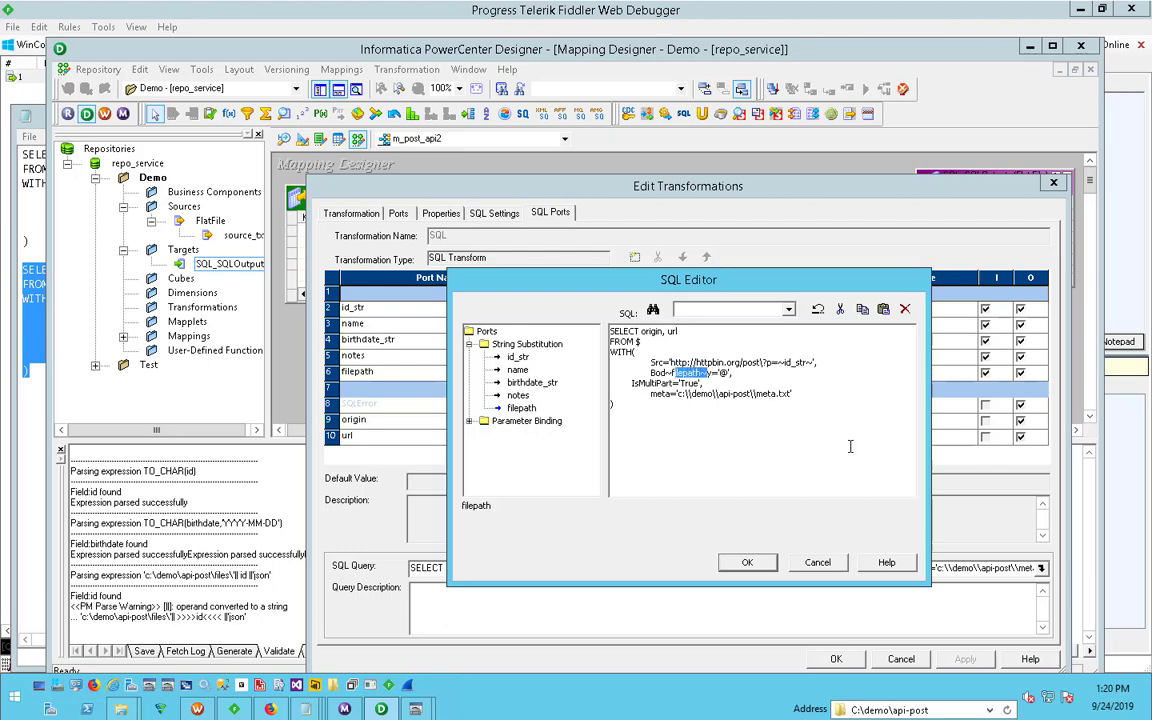
{"action": "key", "text": "Delete"}
{"action": "type", "text": "~filepath~"}
{"action": "left_click", "coordinate": [747, 562]}
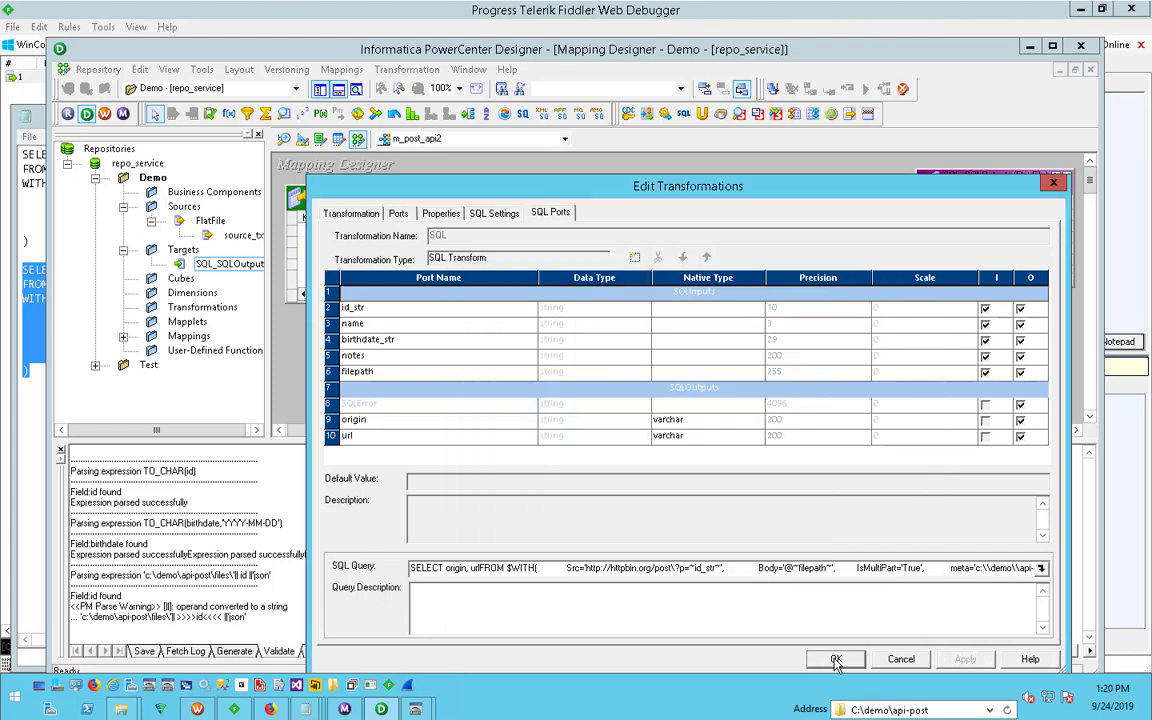
{"action": "left_click", "coordinate": [836, 659]}
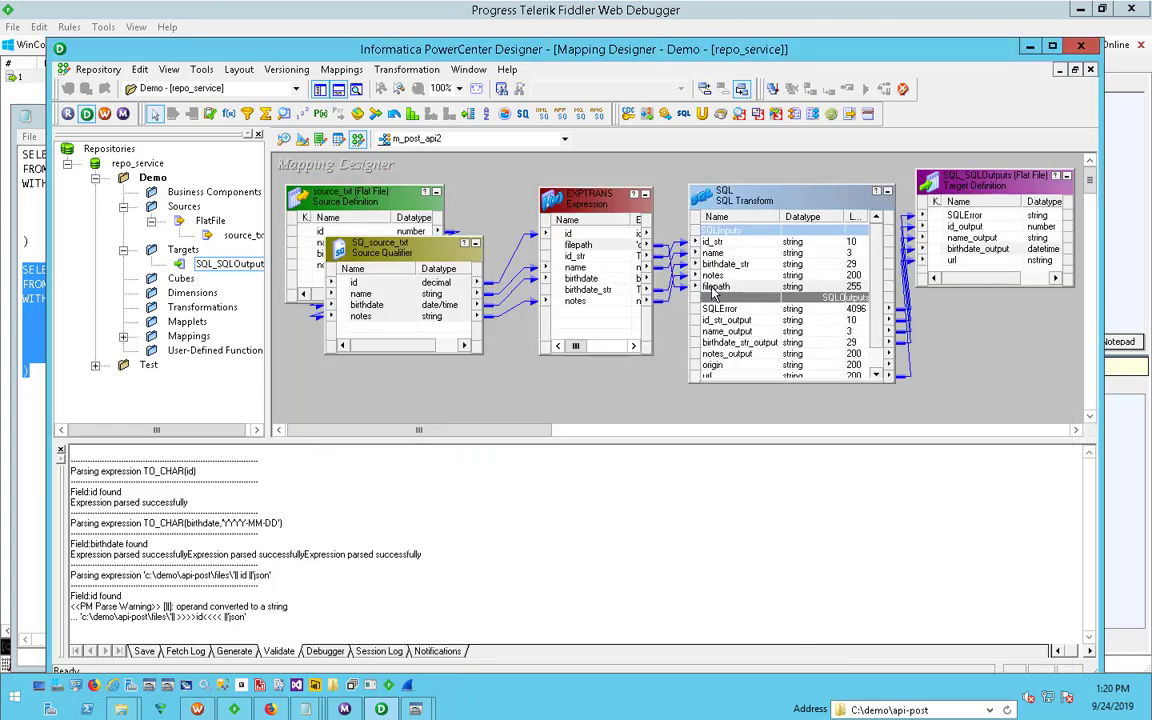
{"action": "key", "text": "ctrl+s"}
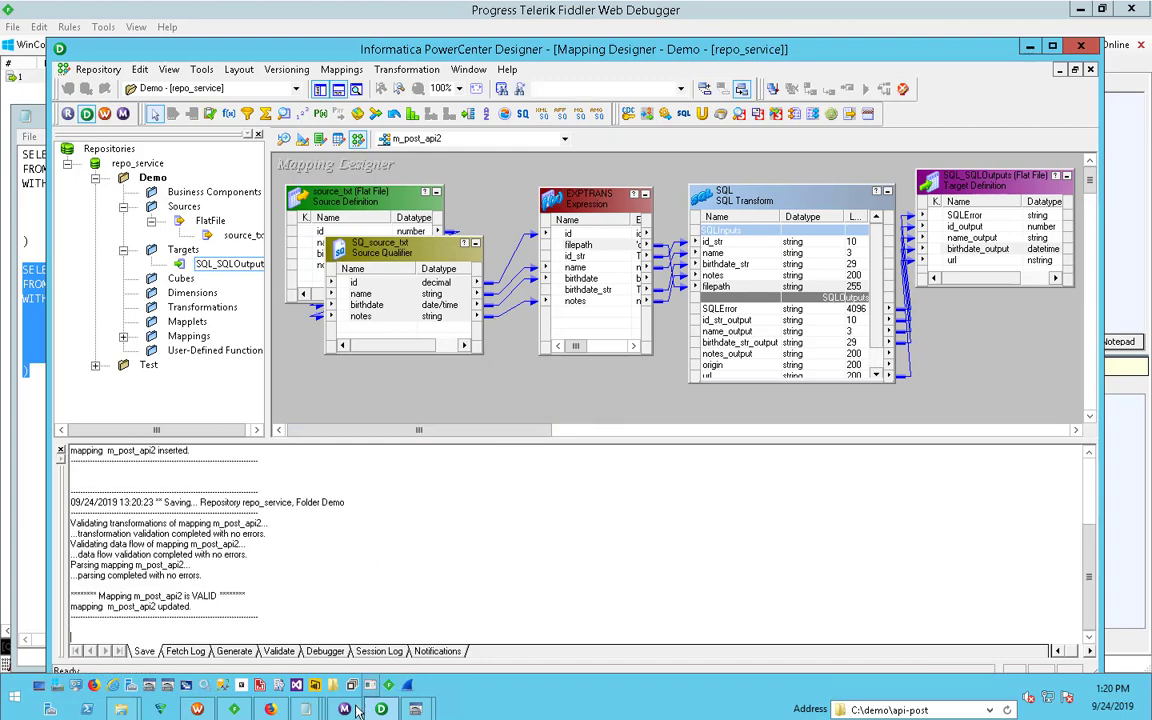
- Switch to Fiddler to clear its captured sessions, and bring up PowerCenter Workflow Monitor
{"action": "left_click", "coordinate": [234, 709]}
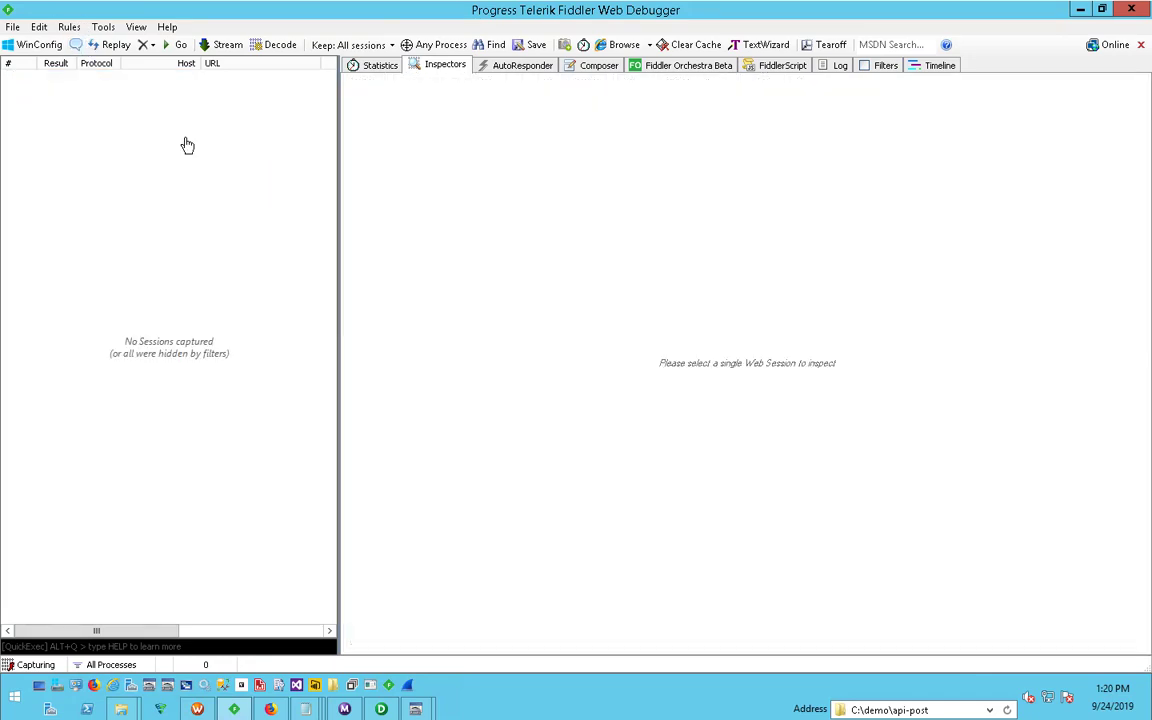
{"action": "key", "text": "ctrl+x"}
{"action": "left_click", "coordinate": [346, 708]}
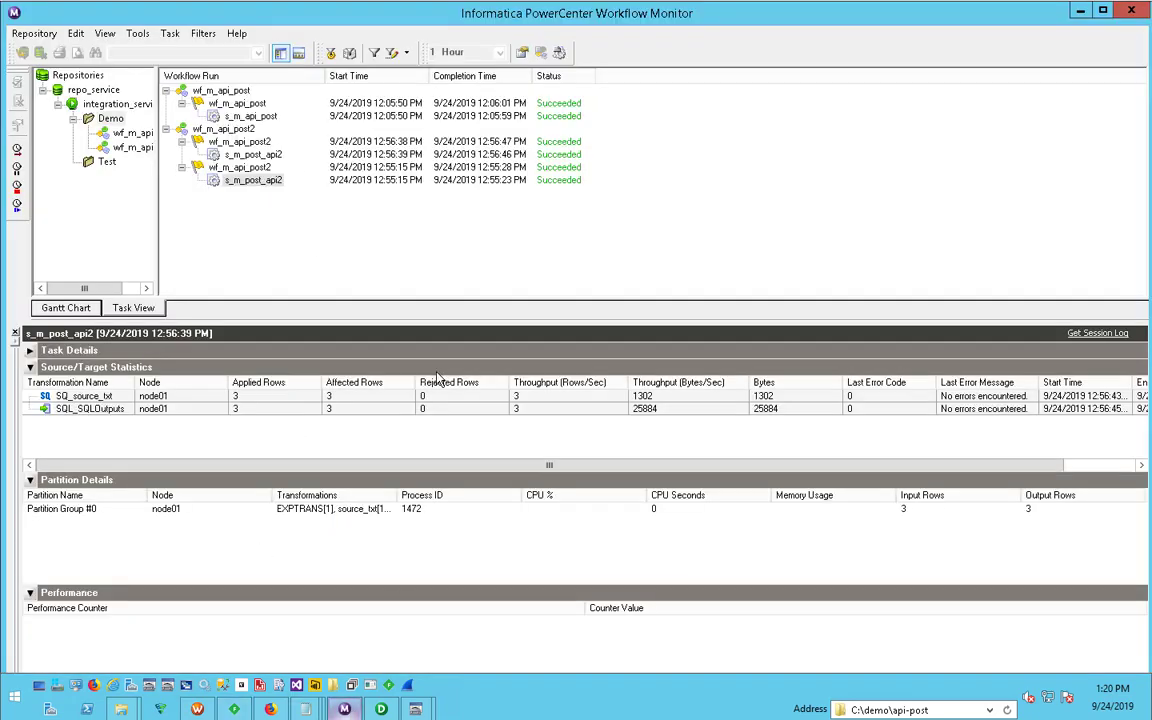
- Restart the s_m_post_api2 session task of the wf_m_api_post2 workflow and select its new run
{"action": "right_click", "coordinate": [253, 180]}
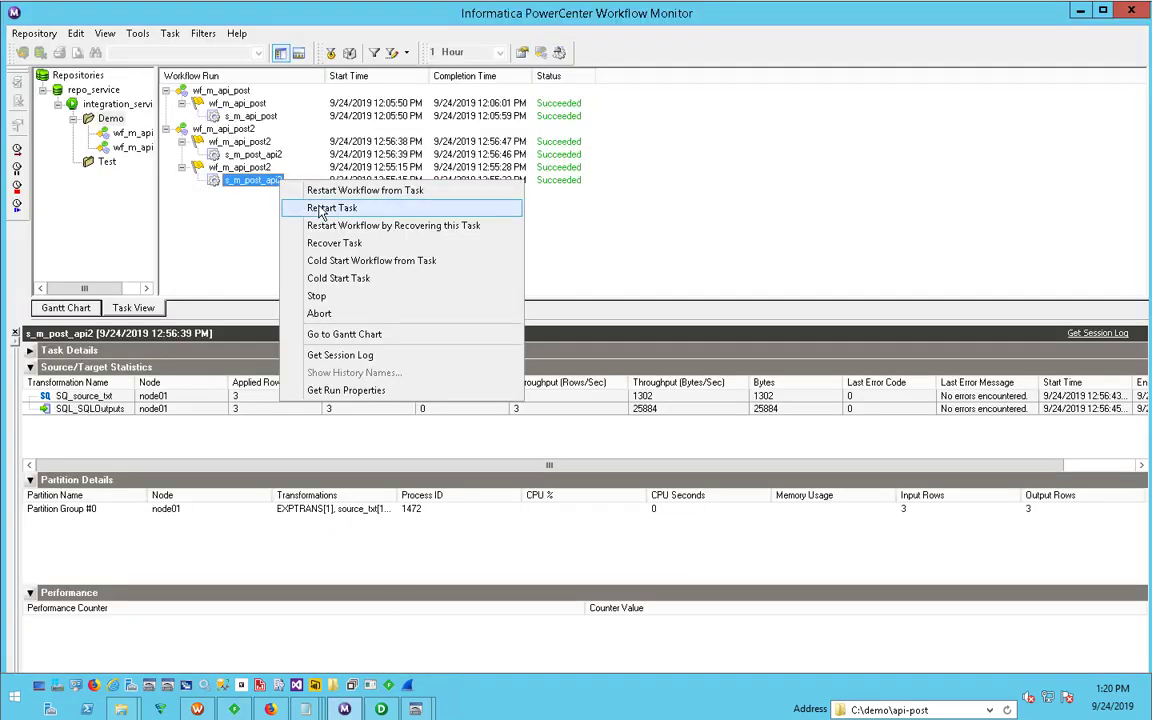
{"action": "left_click", "coordinate": [320, 211]}
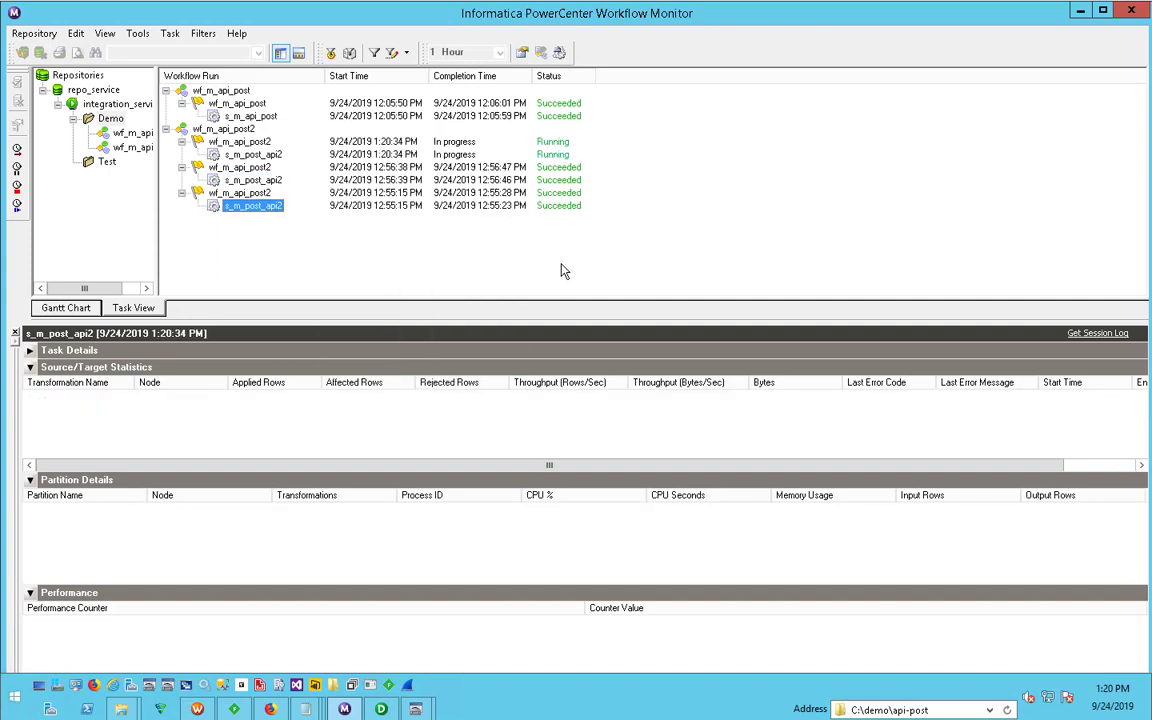
{"action": "left_click", "coordinate": [258, 154]}
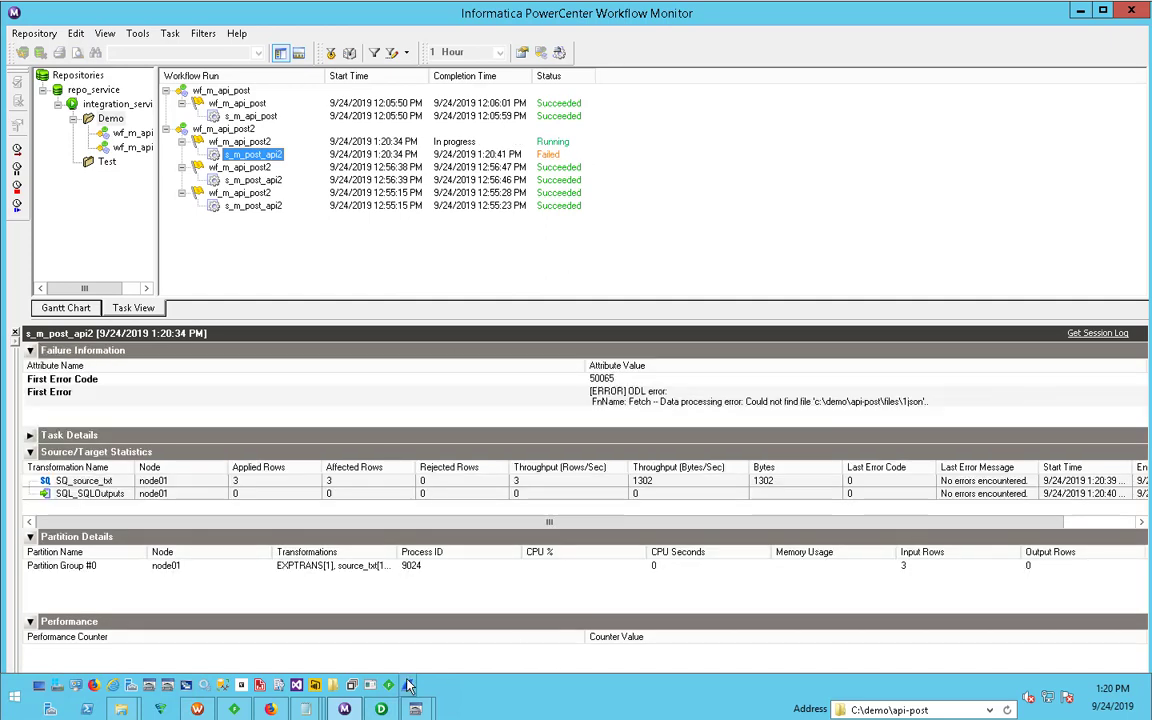
- Get the session log of the newest s_m_post_api2 run, maximize it, and examine the ODL error and source-file reading entries
{"action": "right_click", "coordinate": [252, 154]}
{"action": "left_click", "coordinate": [336, 326]}
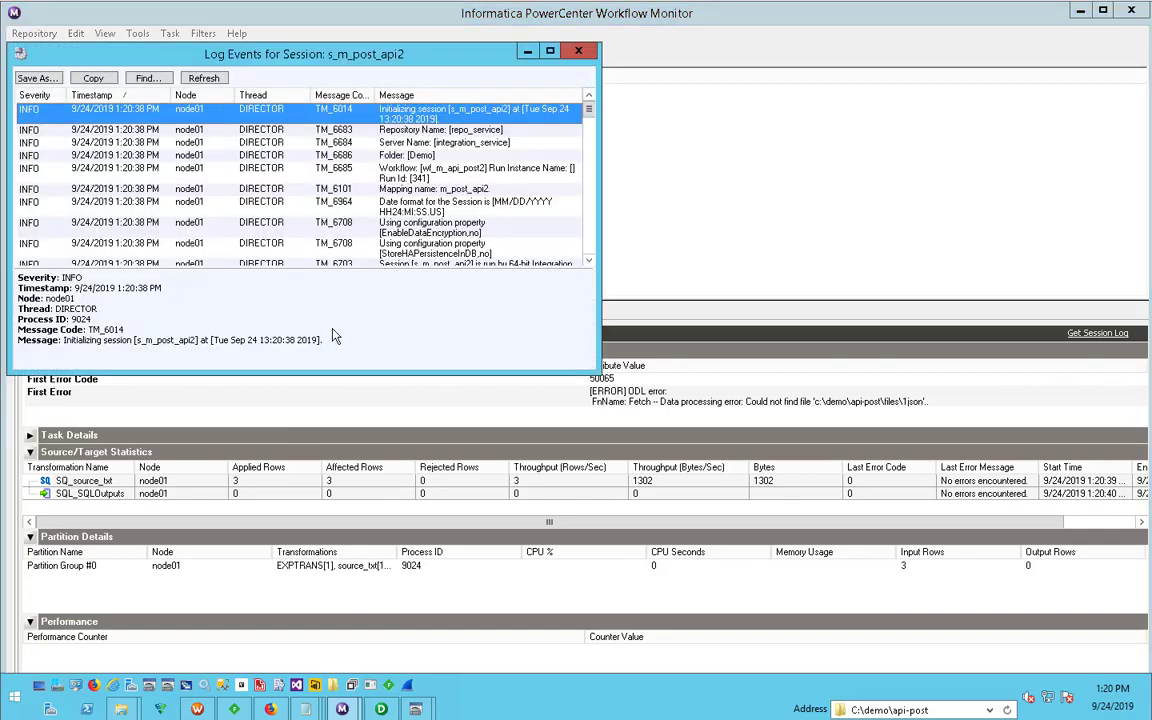
{"action": "left_click", "coordinate": [549, 50]}
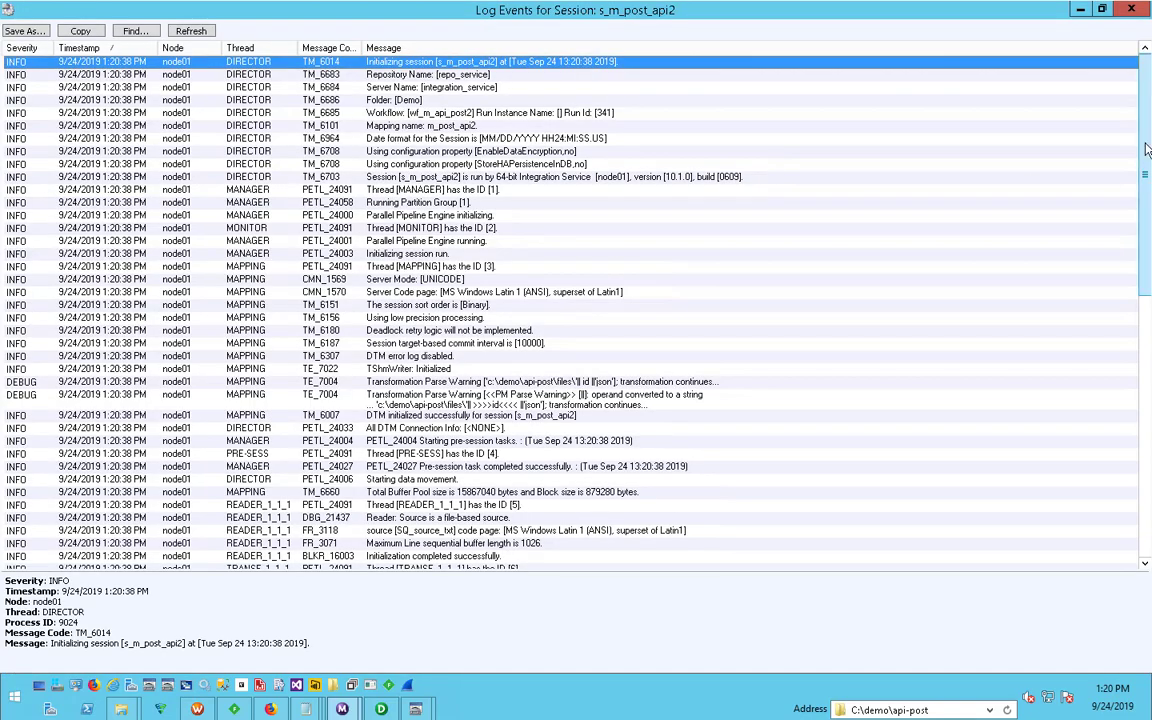
{"action": "left_click_drag", "start_coordinate": [1143, 248], "coordinate": [1133, 453]}
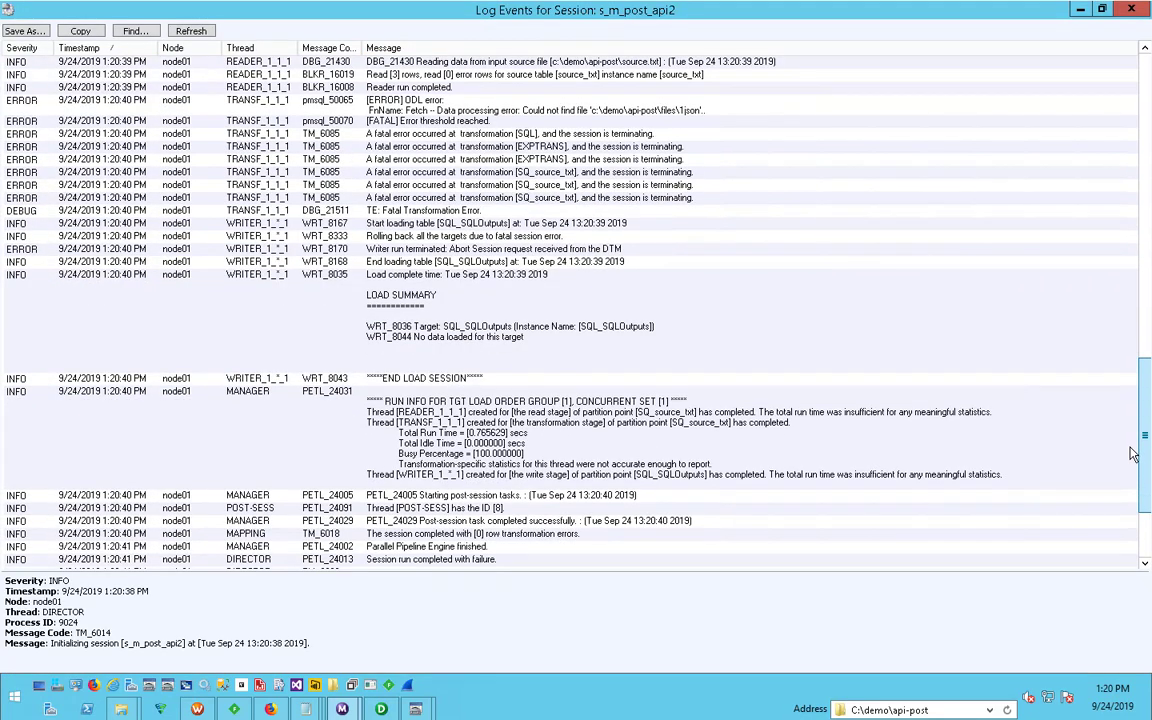
{"action": "left_click", "coordinate": [378, 104]}
{"action": "scroll", "coordinate": [390, 192], "scroll_direction": "up", "scroll_amount": 3}
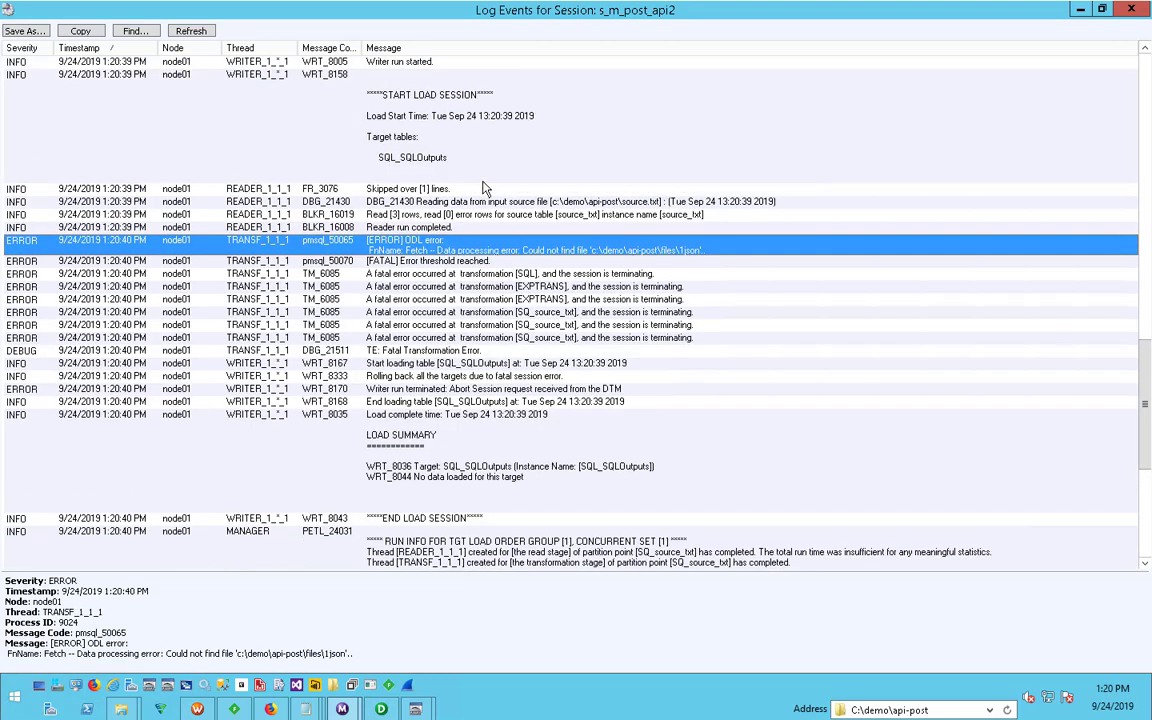
{"action": "left_click", "coordinate": [634, 203]}
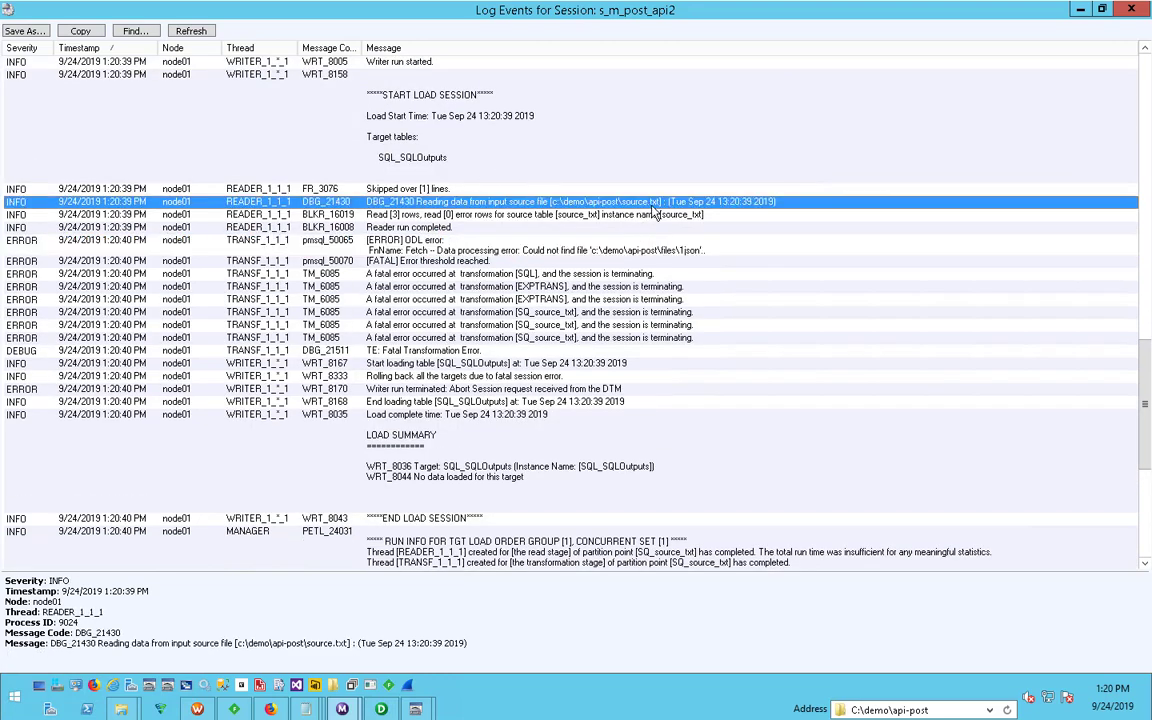
{"action": "left_click", "coordinate": [88, 246]}
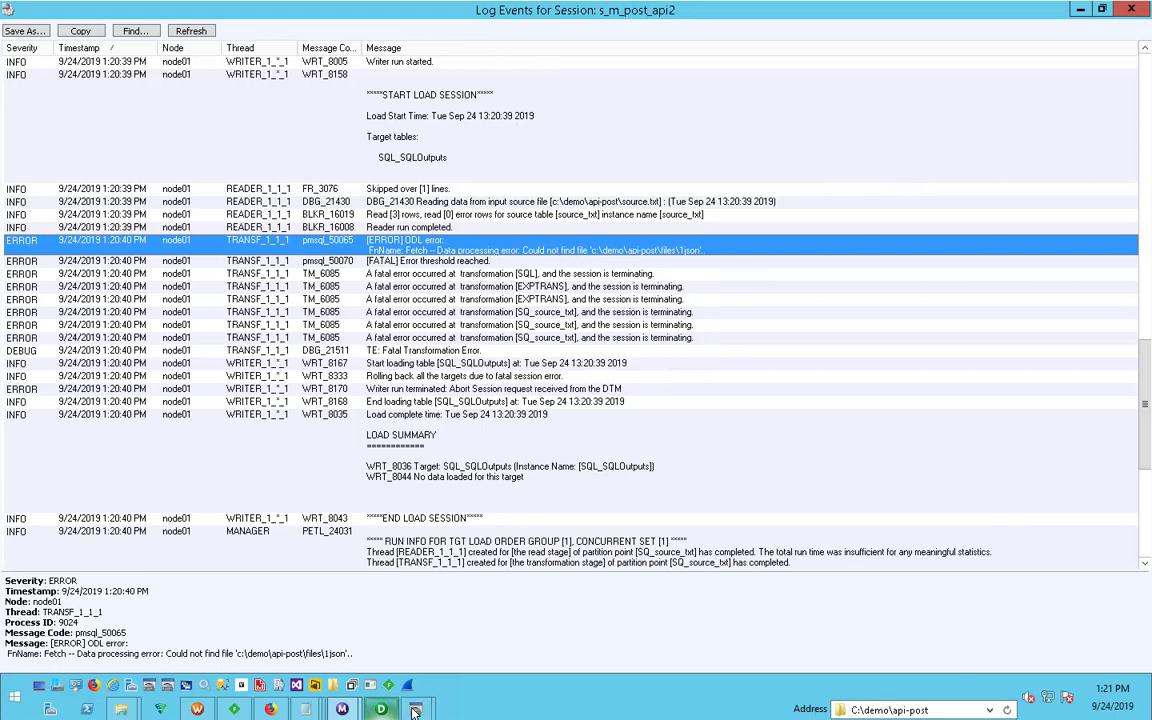
- Switch to PowerCenter Designer and review the SQL transformation's SQL ports and query, closing it without changes
{"action": "mouse_move", "coordinate": [416, 710]}
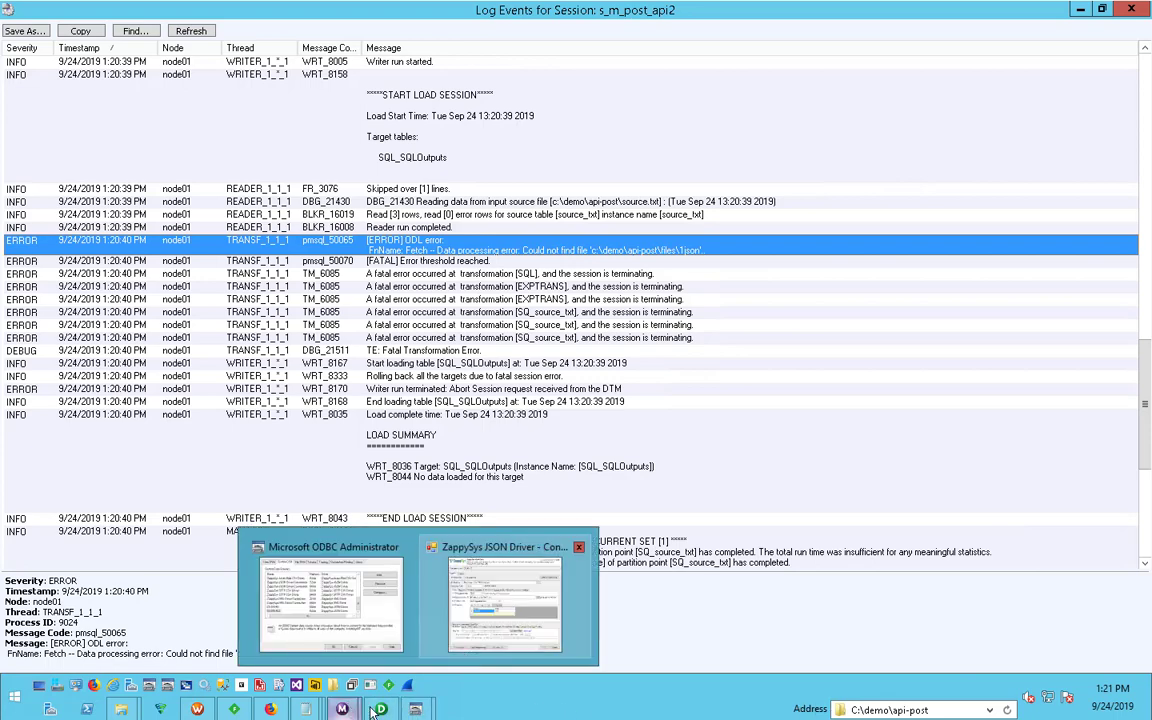
{"action": "left_click", "coordinate": [340, 630]}
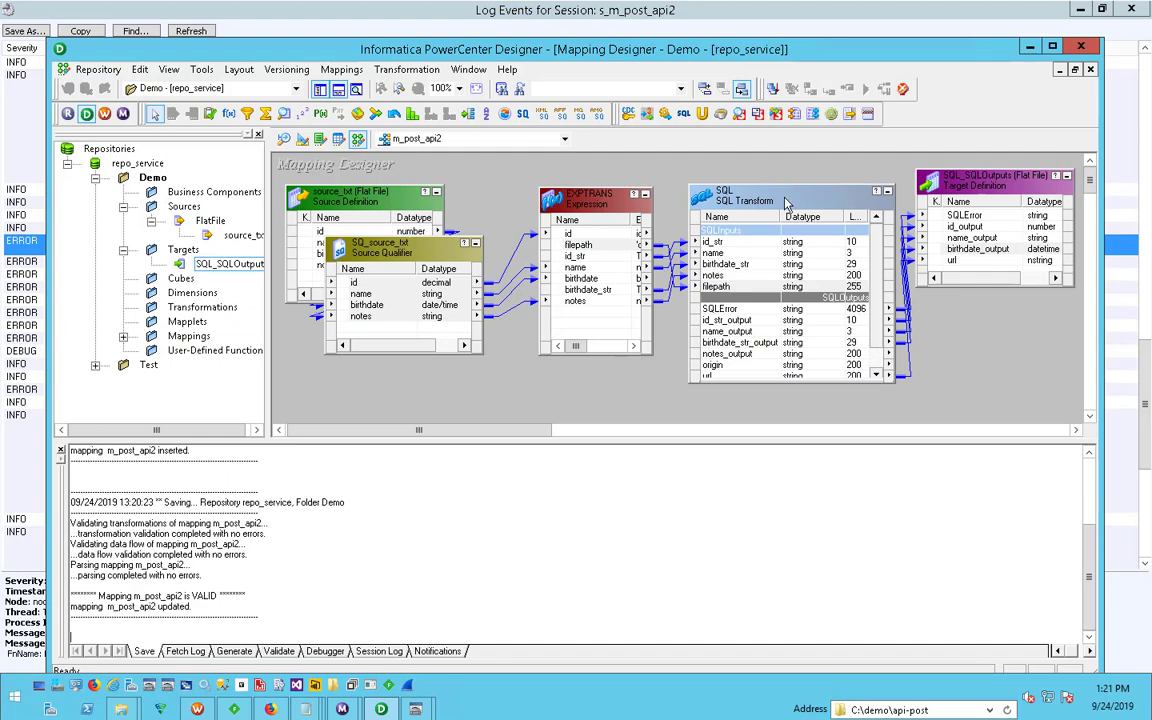
{"action": "double_click", "coordinate": [710, 195]}
{"action": "left_click", "coordinate": [546, 214]}
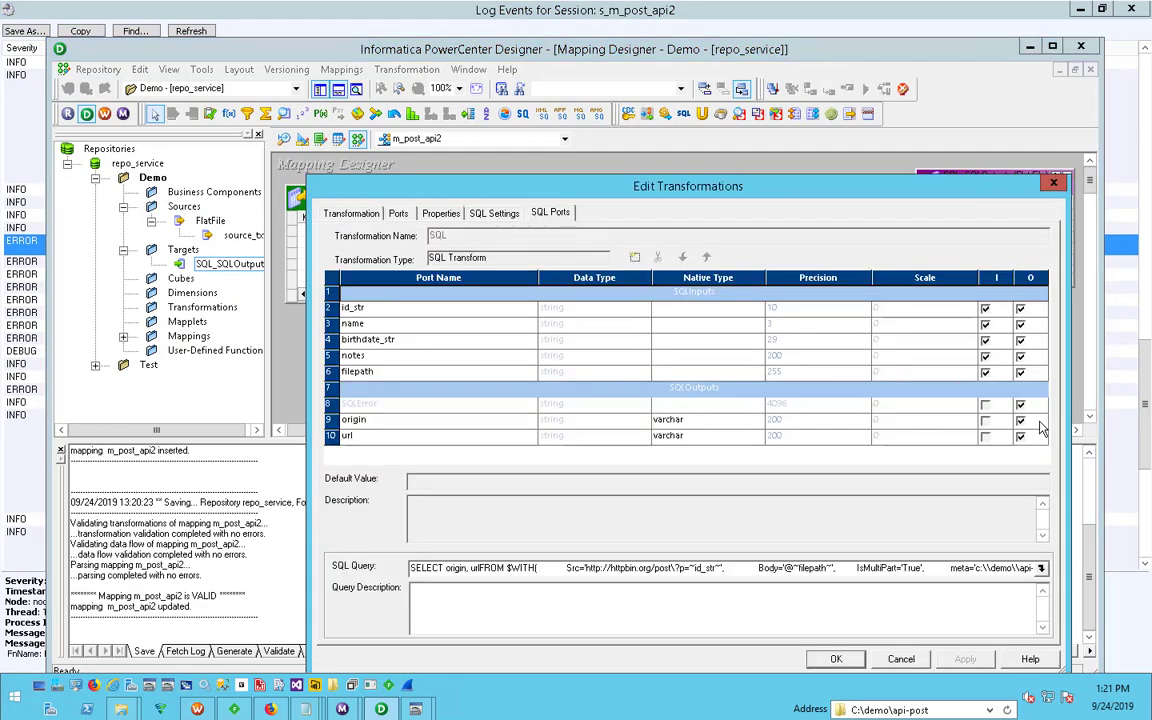
{"action": "left_click", "coordinate": [901, 659]}
- Correct the filepath expression in EXPTRANS to 'c:\demo\api-post\files\'|| id ||'.json', accept the changes, and save the mapping
{"action": "double_click", "coordinate": [596, 280]}
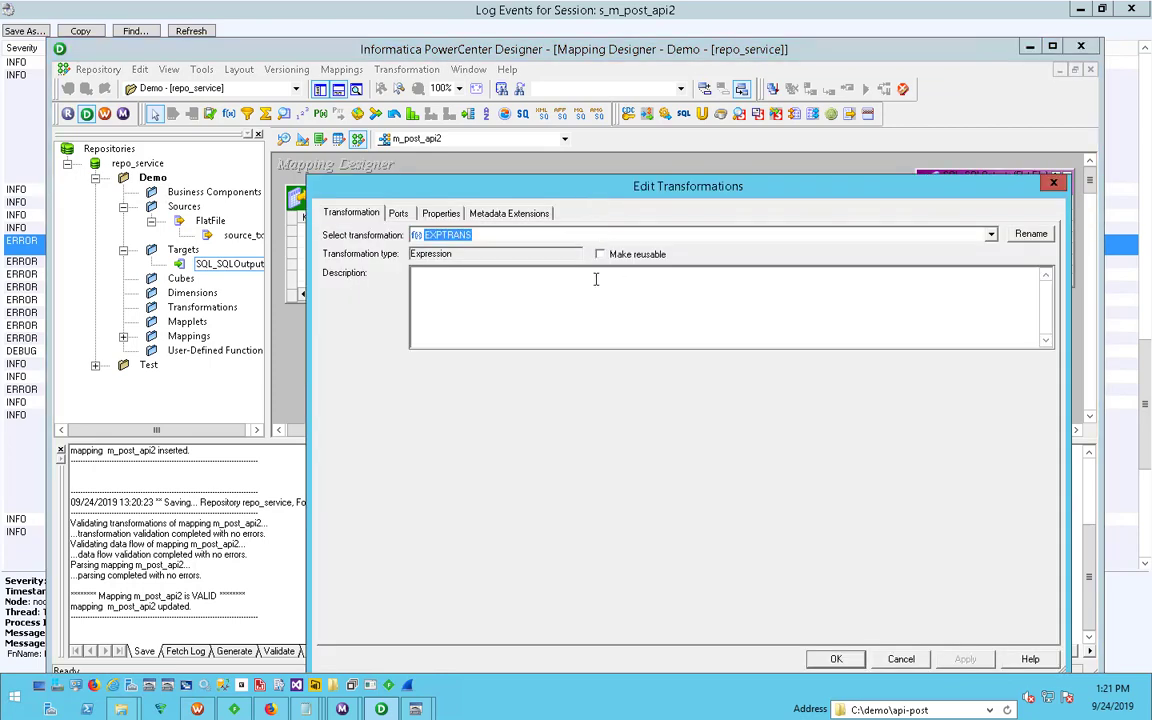
{"action": "left_click", "coordinate": [441, 214]}
{"action": "left_click", "coordinate": [398, 214]}
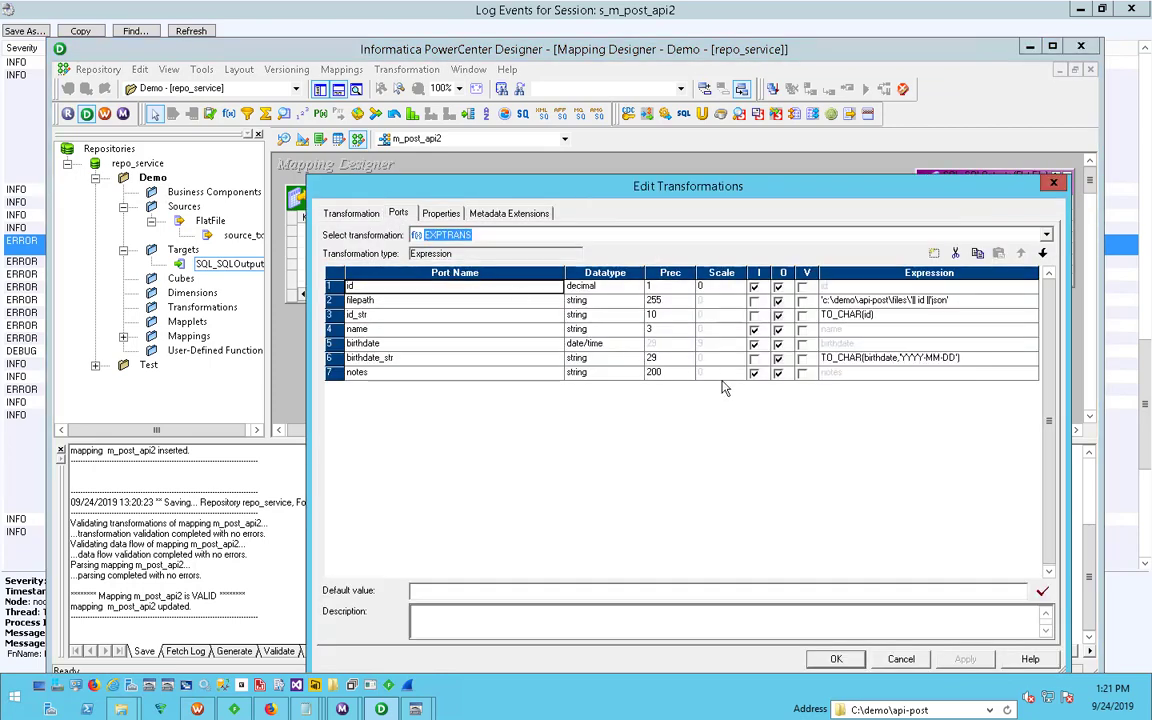
{"action": "left_click", "coordinate": [965, 301]}
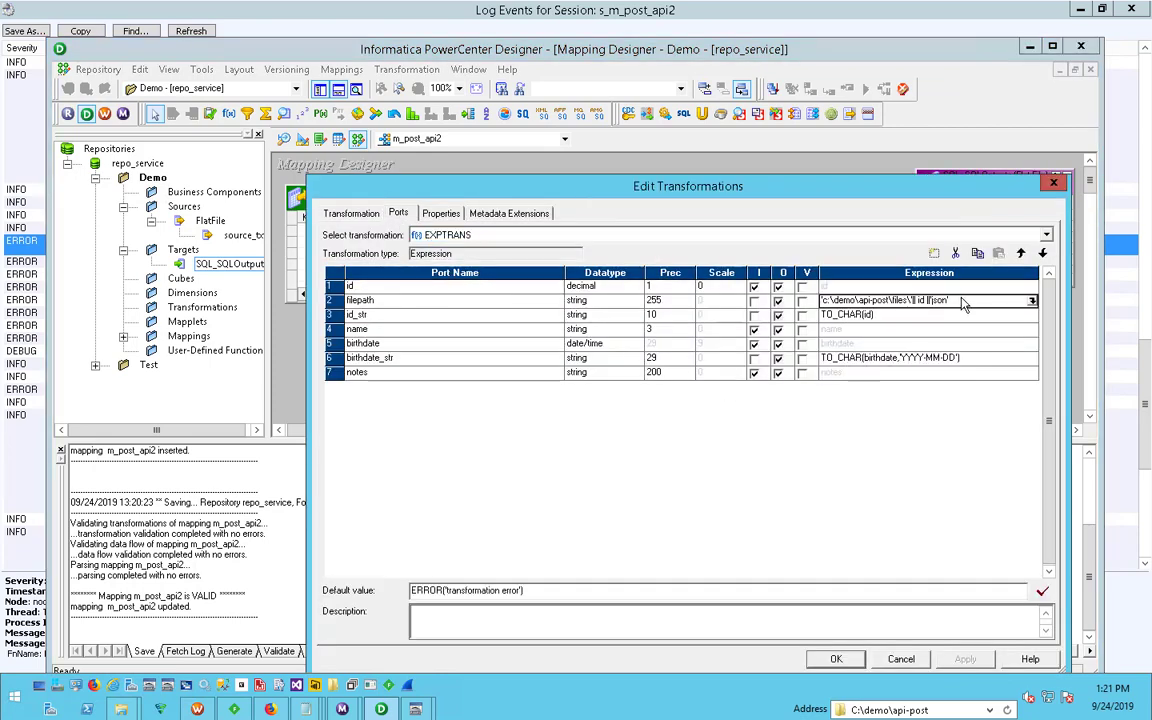
{"action": "left_click", "coordinate": [1031, 302]}
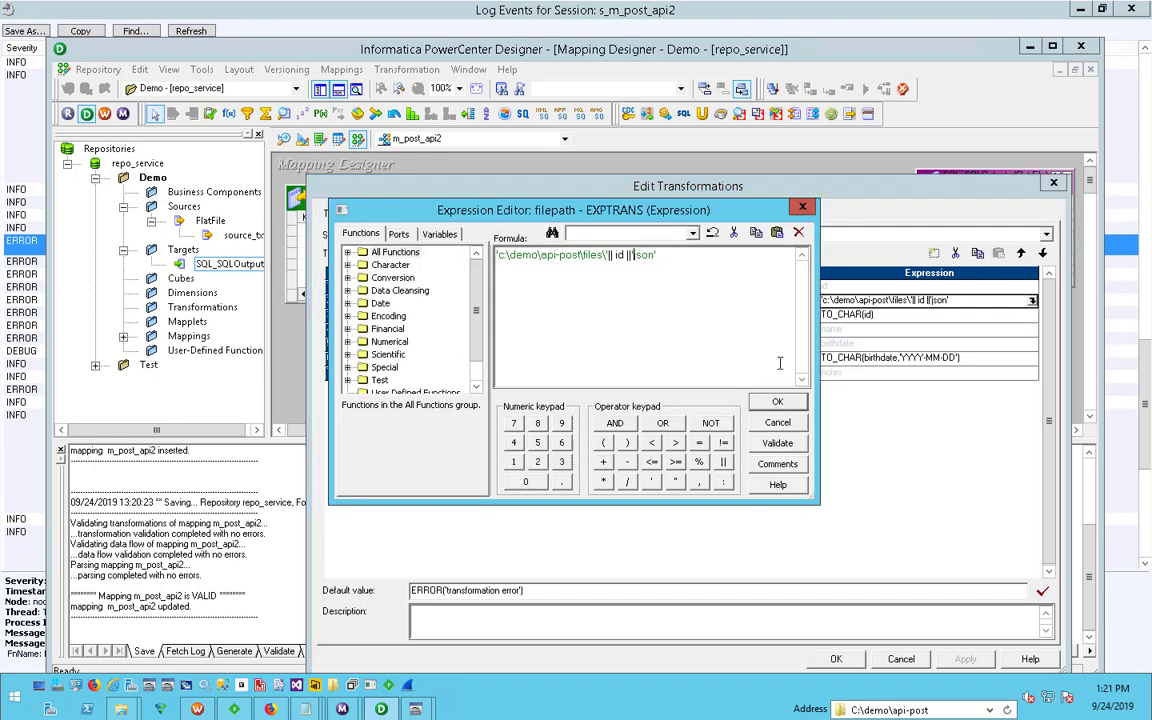
{"action": "type", "text": "."}
{"action": "left_click", "coordinate": [776, 402]}
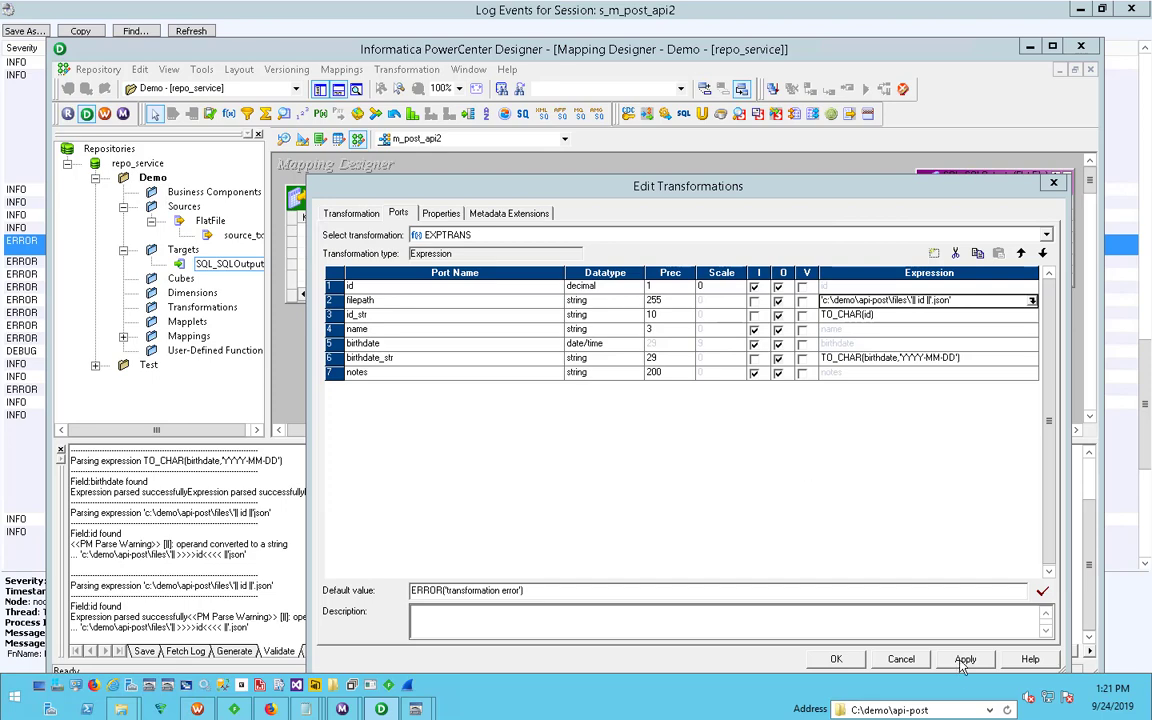
{"action": "left_click", "coordinate": [836, 659]}
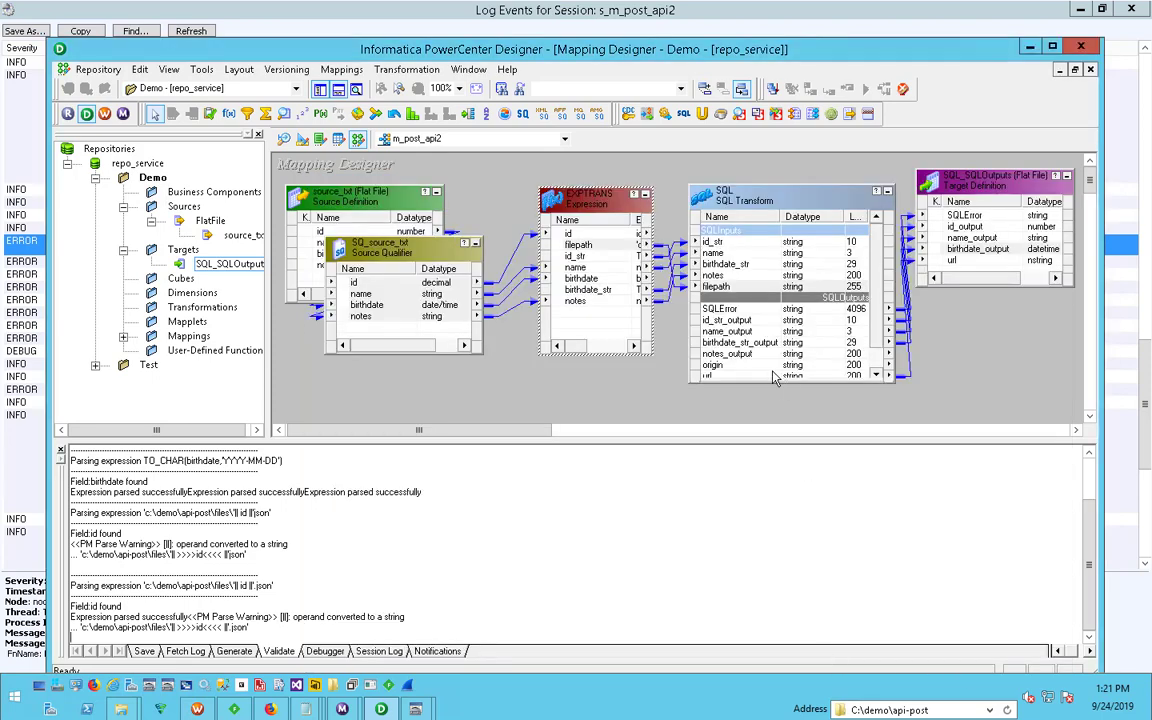
{"action": "key", "text": "ctrl+s"}
- Switch back to the session log window, close it, and restart the s_m_post_api2 task in Workflow Monitor
{"action": "mouse_move", "coordinate": [340, 710]}
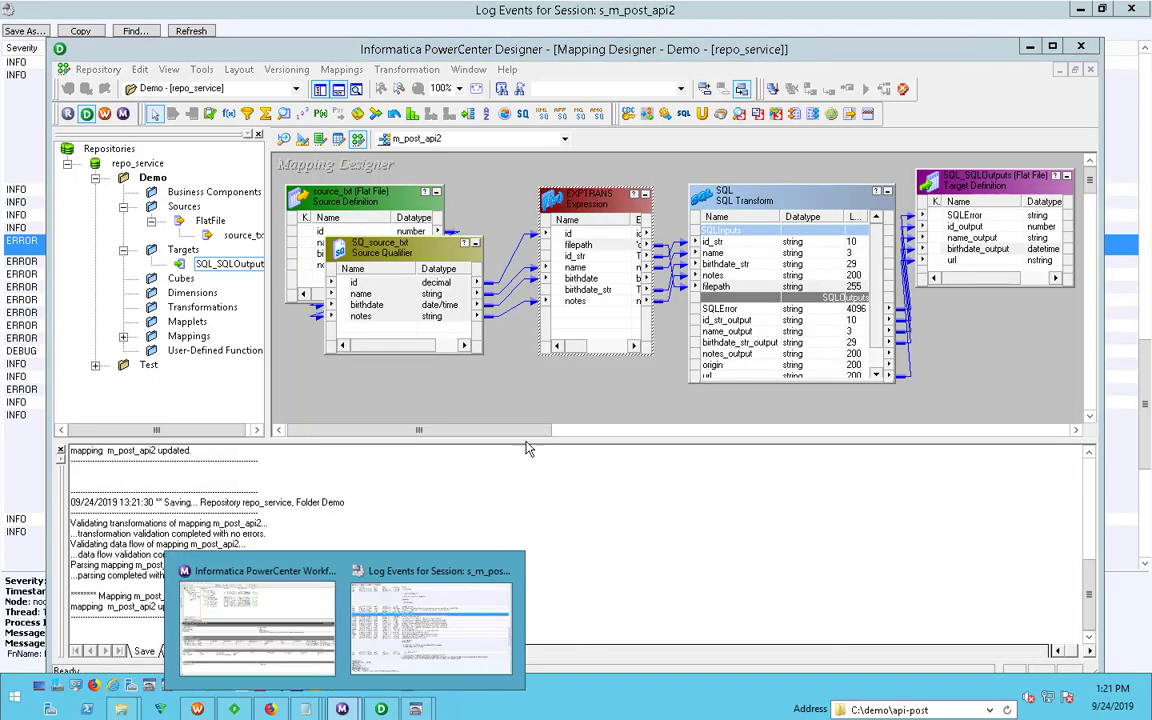
{"action": "left_click", "coordinate": [399, 617]}
{"action": "left_click", "coordinate": [1131, 9]}
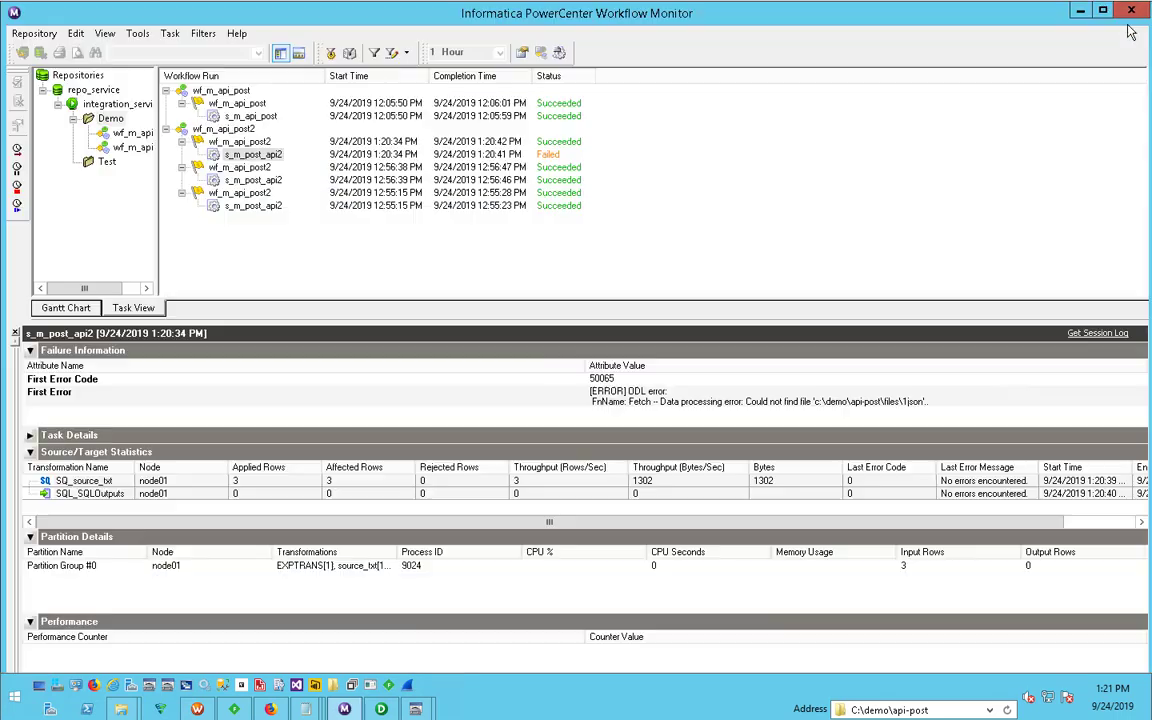
{"action": "right_click", "coordinate": [239, 156]}
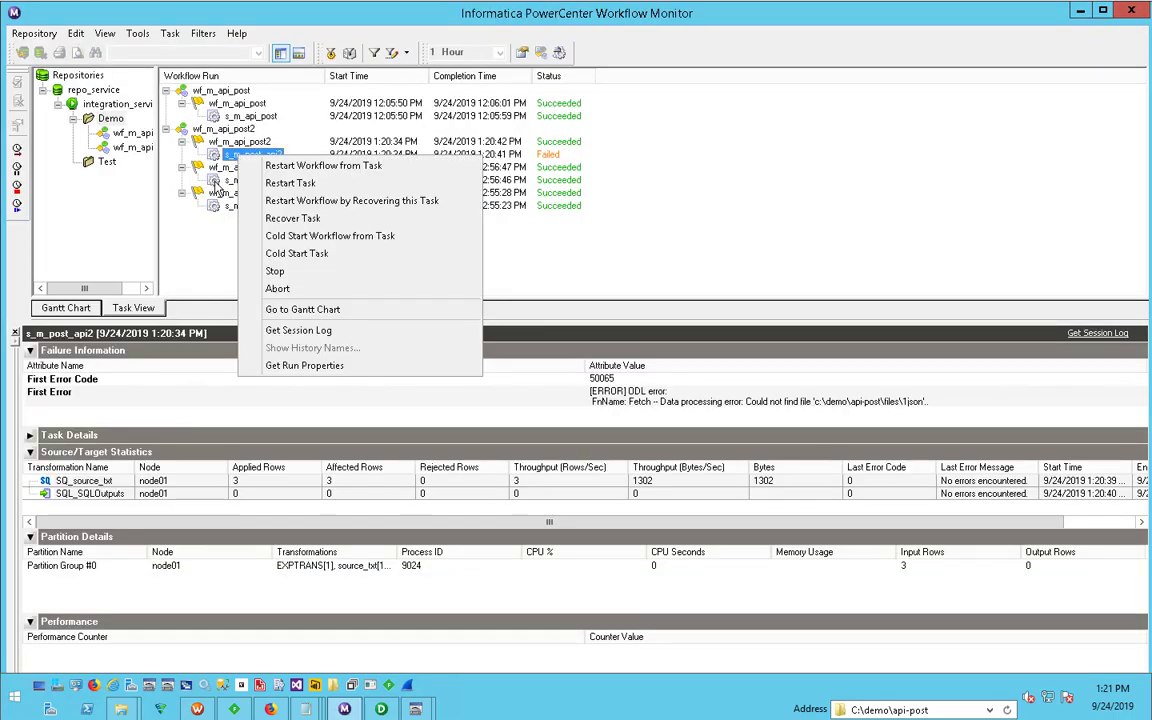
{"action": "left_click", "coordinate": [245, 180]}
{"action": "right_click", "coordinate": [250, 206]}
{"action": "left_click", "coordinate": [283, 237]}
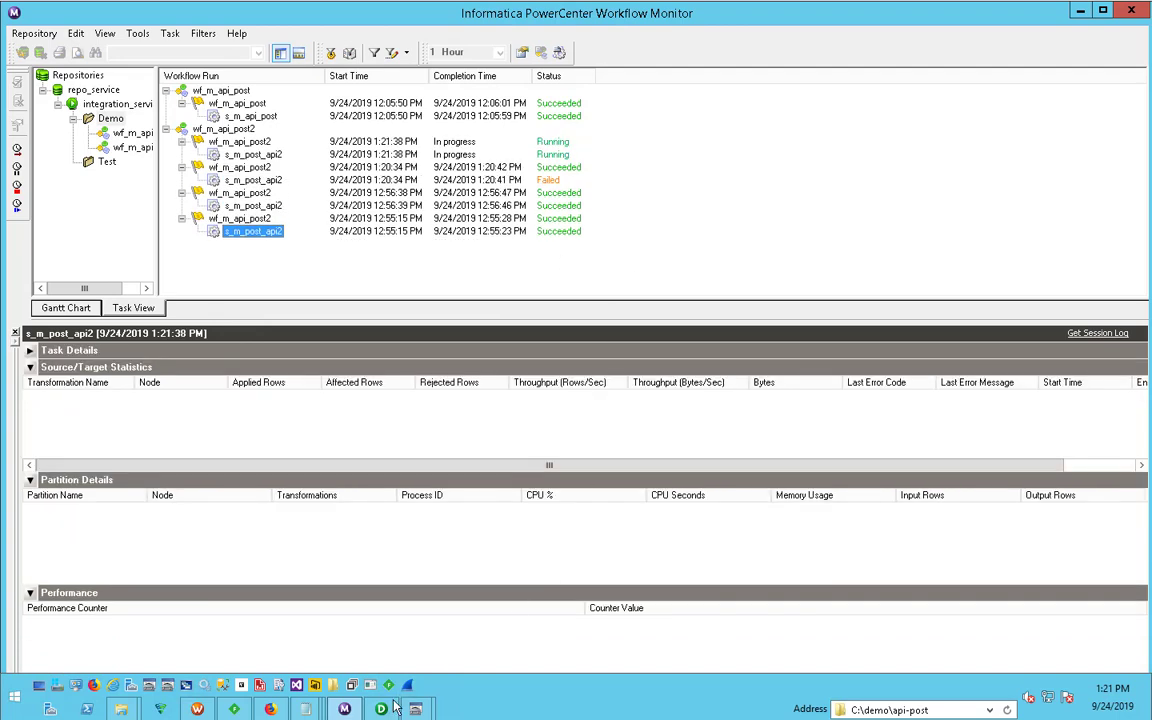
- Switch to Fiddler and remove all the captured sessions from the list
{"action": "left_click", "coordinate": [234, 709]}
{"action": "key", "text": "ctrl+a"}
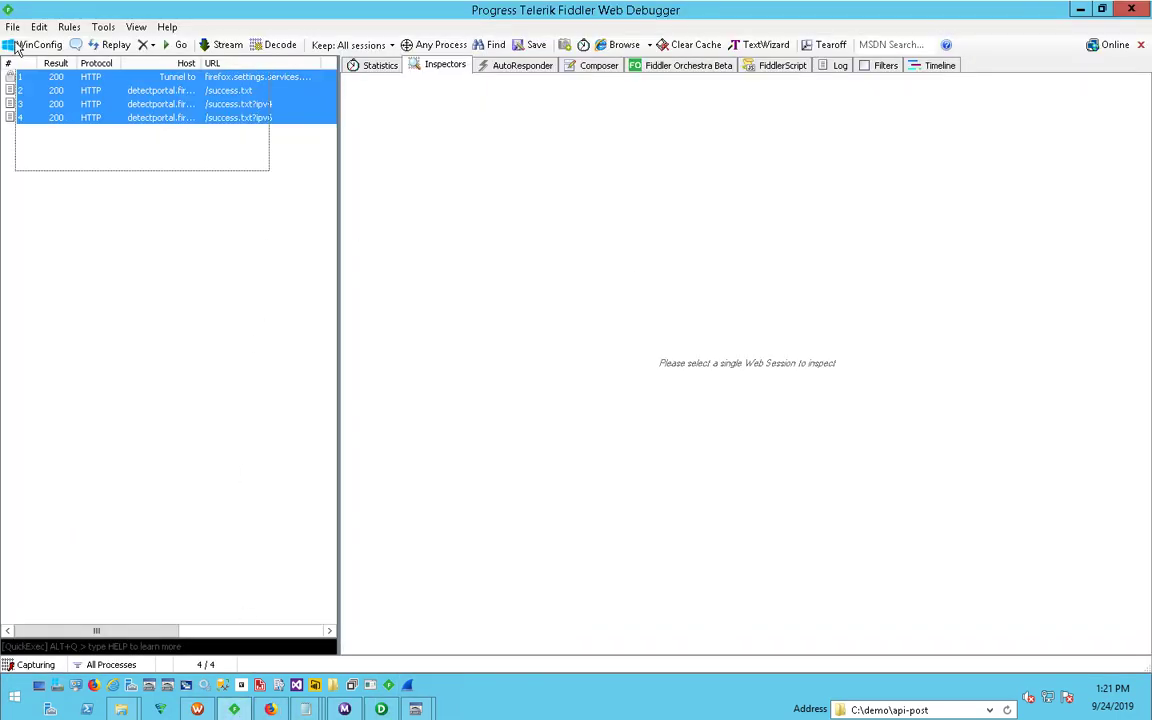
{"action": "key", "text": "Delete"}
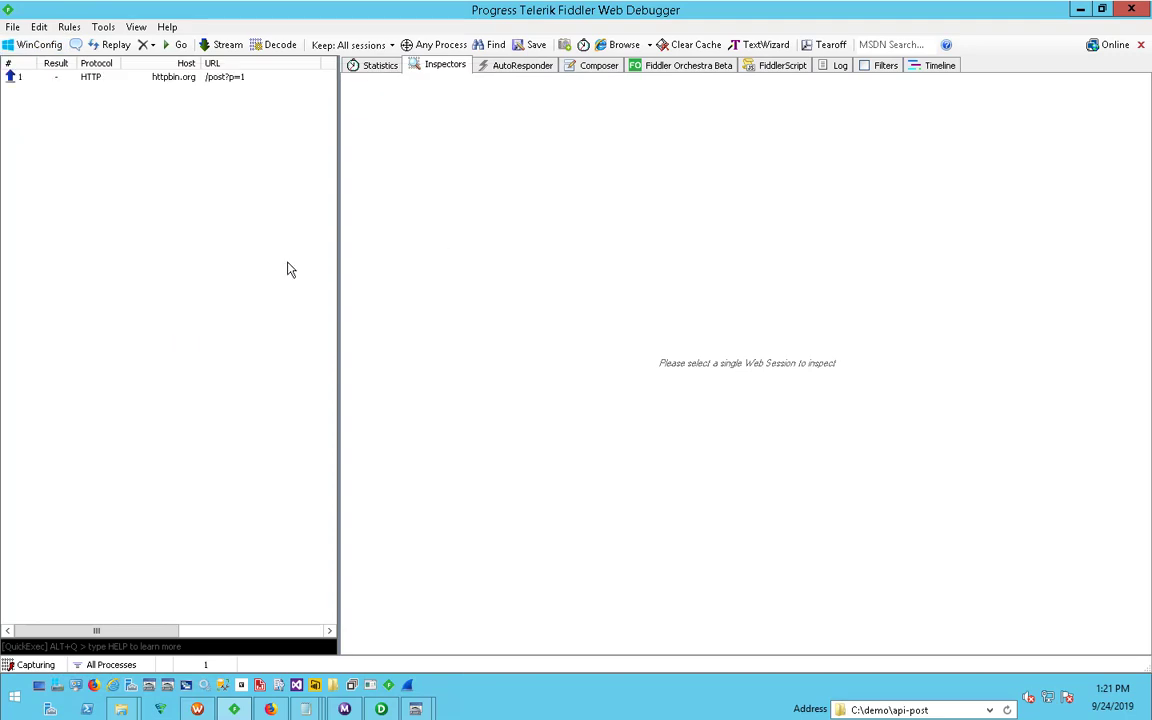
- Inspect the raw request bodies of the httpbin.org POST sessions for p=1, p=2 and p=3
{"action": "left_click", "coordinate": [206, 77]}
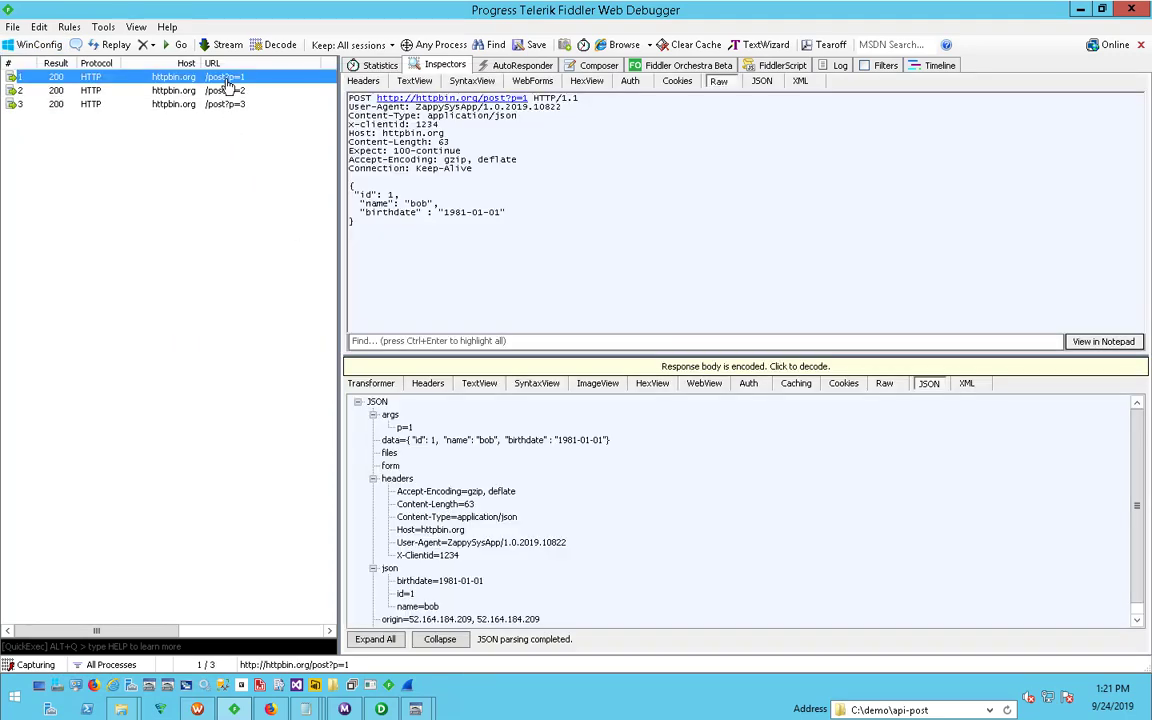
{"action": "left_click", "coordinate": [224, 90]}
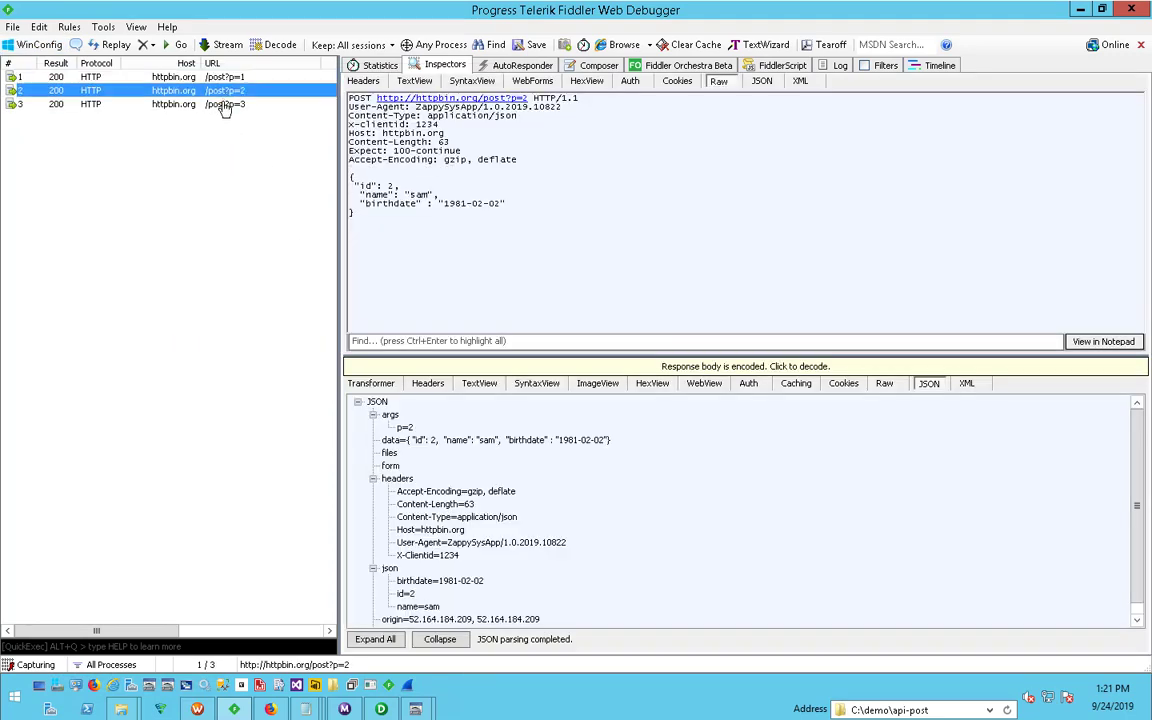
{"action": "left_click", "coordinate": [226, 104]}
{"action": "left_click_drag", "start_coordinate": [357, 213], "coordinate": [344, 177]}
{"action": "left_click", "coordinate": [416, 275]}
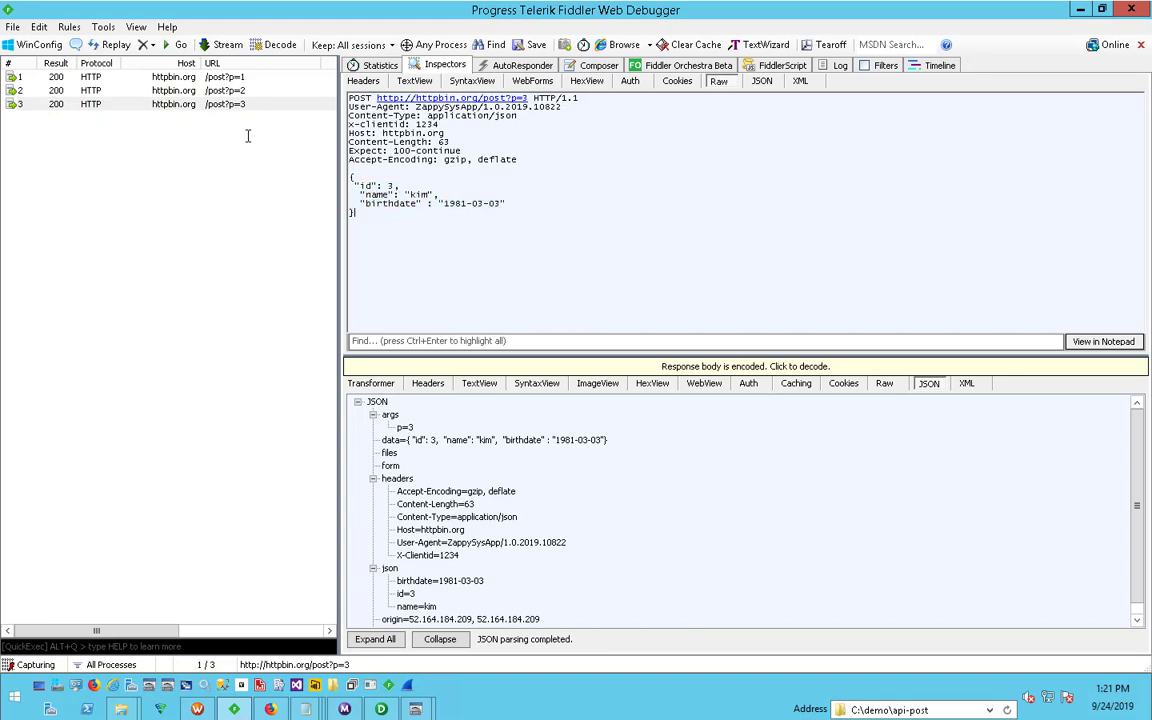
{"action": "left_click", "coordinate": [222, 77]}
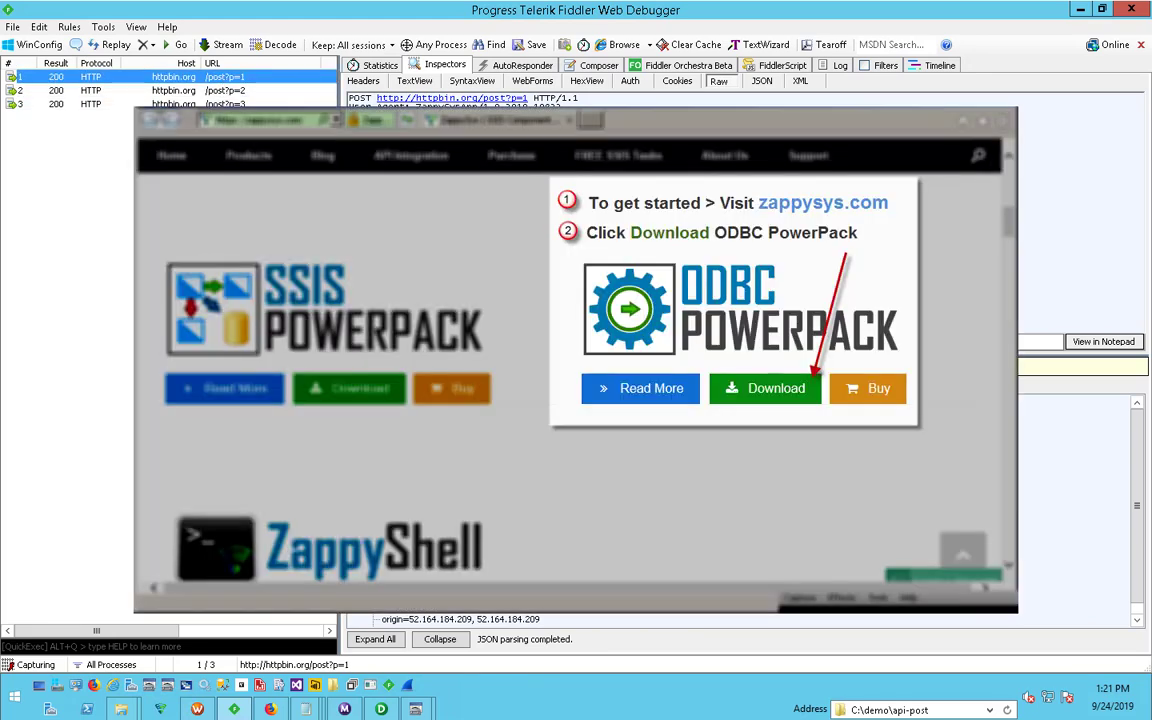
{"action": "left_click", "coordinate": [416, 275]}
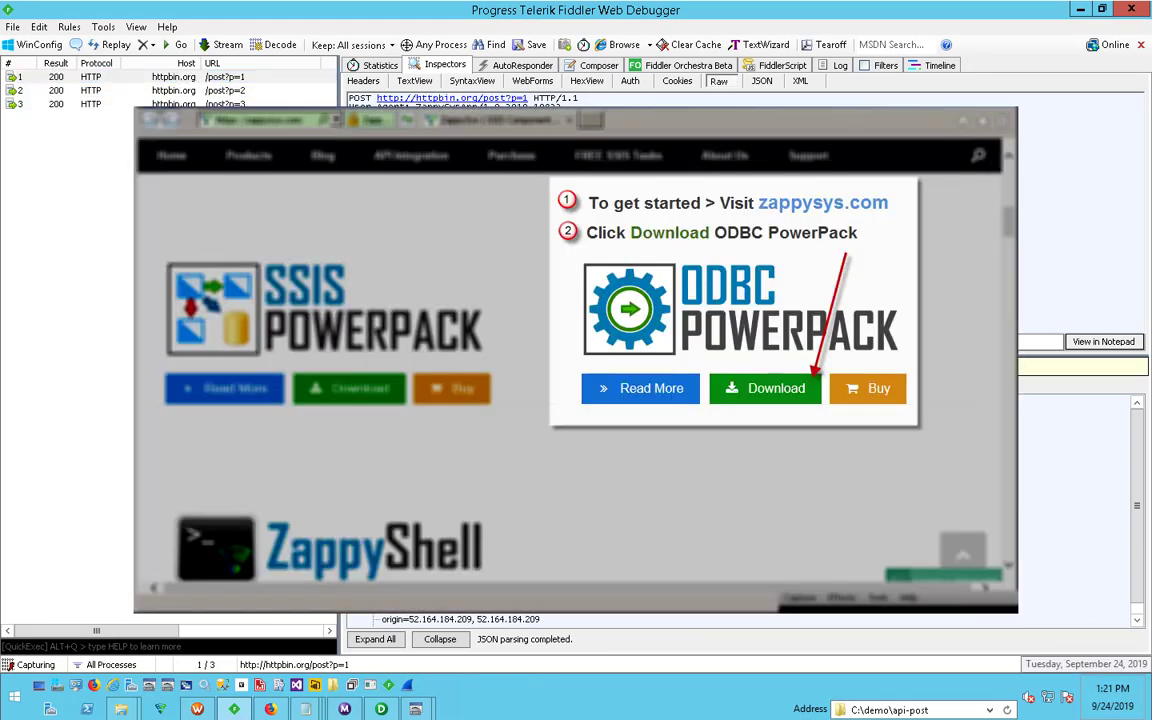